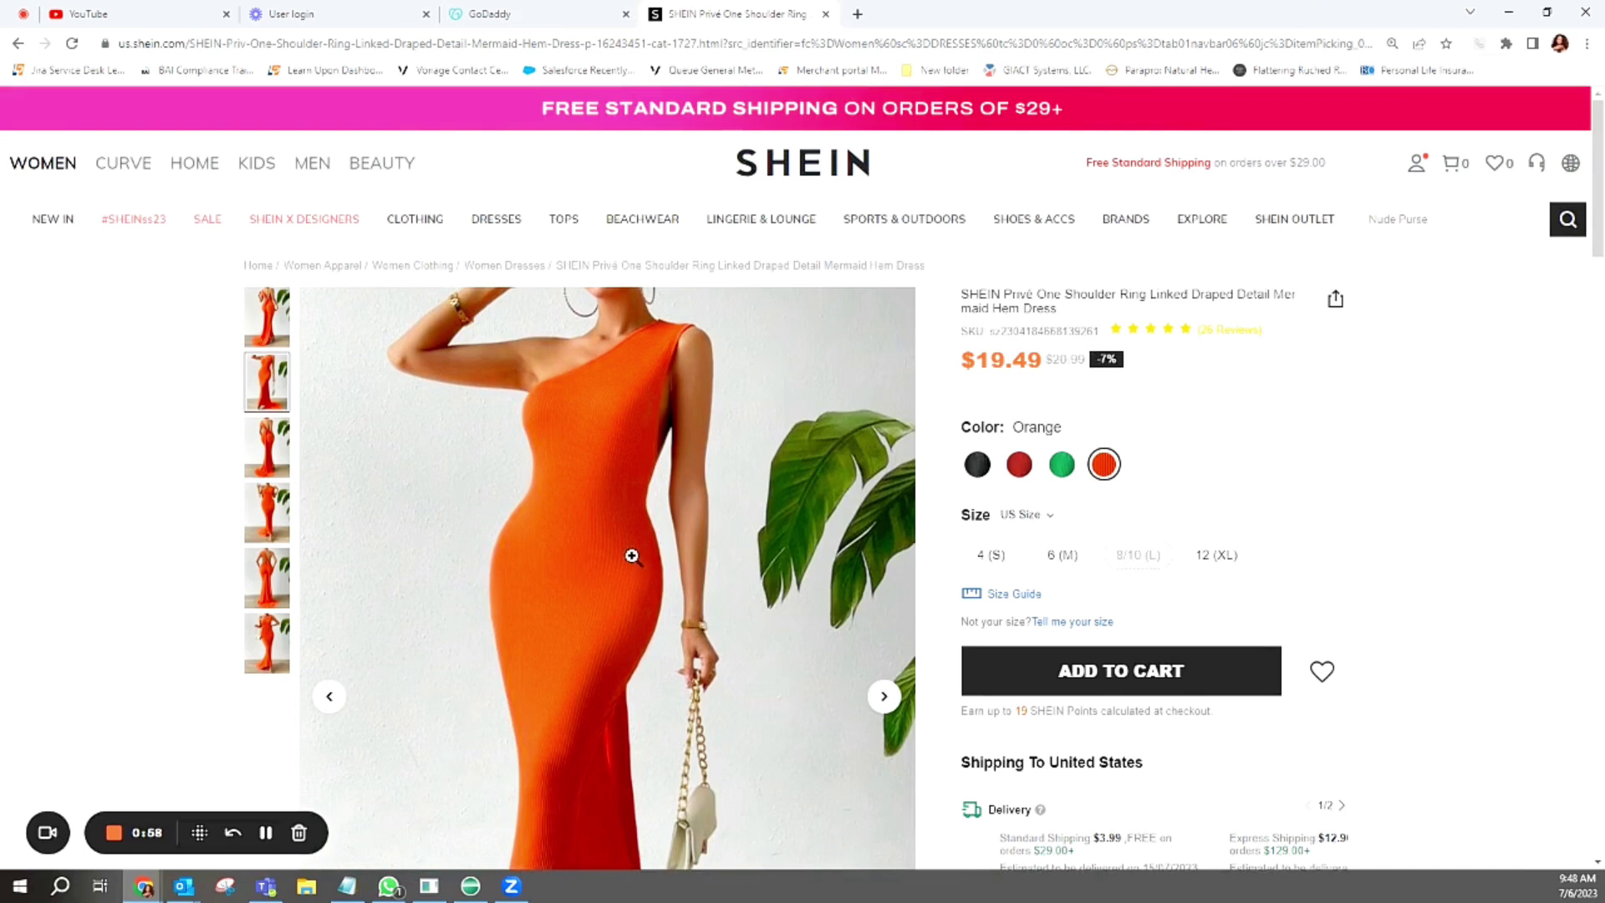
# Start saving the product photo of the orange one-shoulder mermaid dress as an image file
pyautogui.rightClick(640, 539)
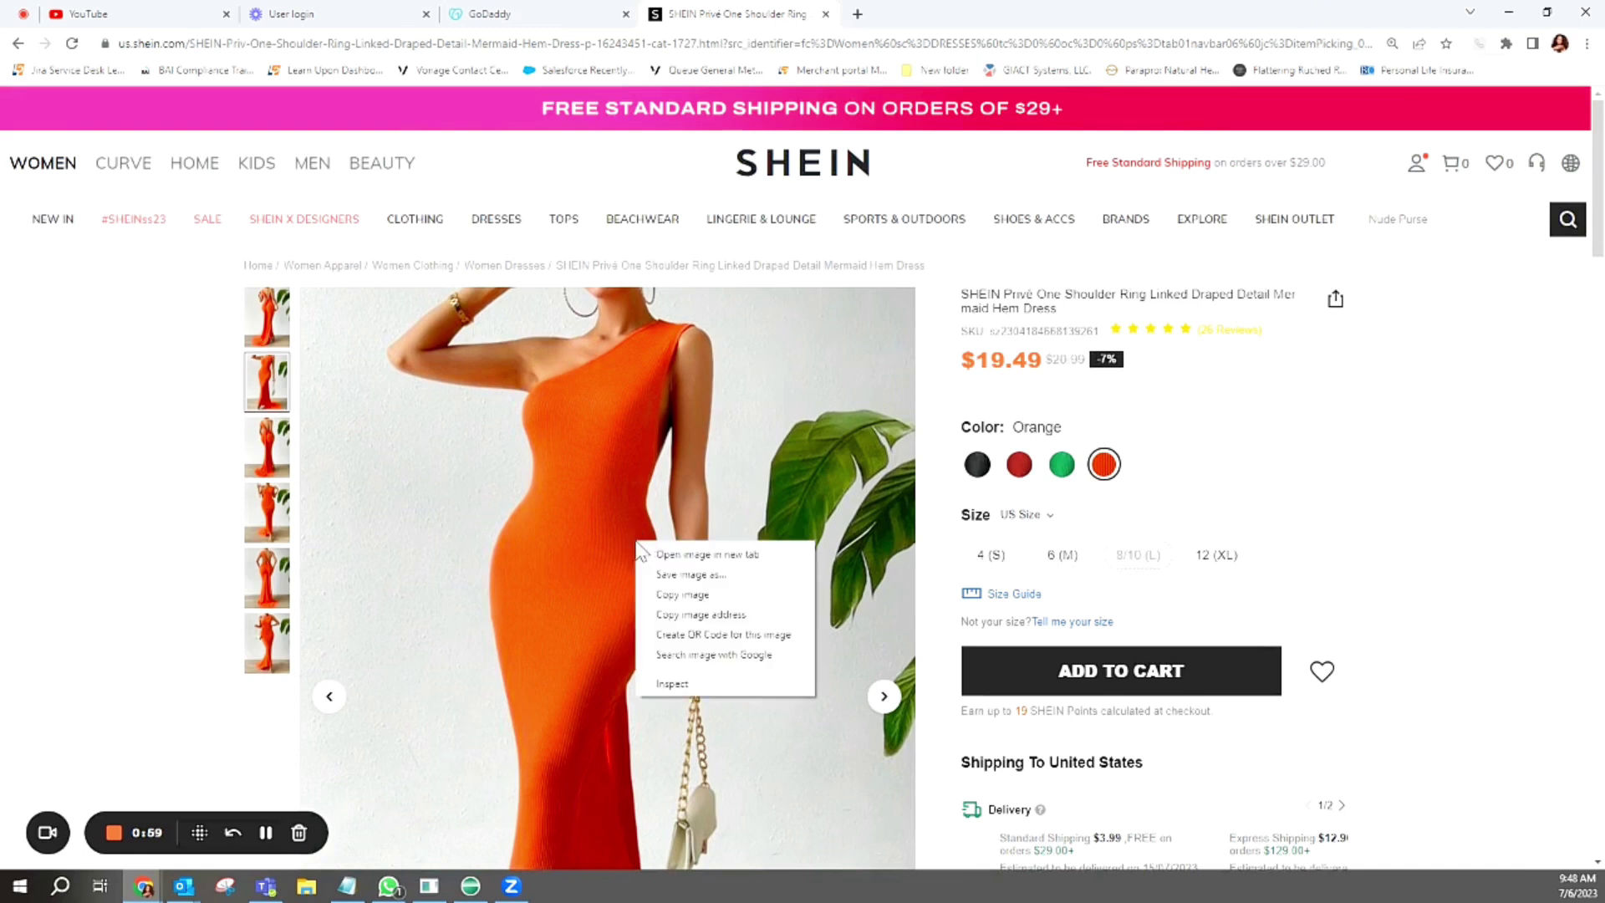
pyautogui.click(691, 575)
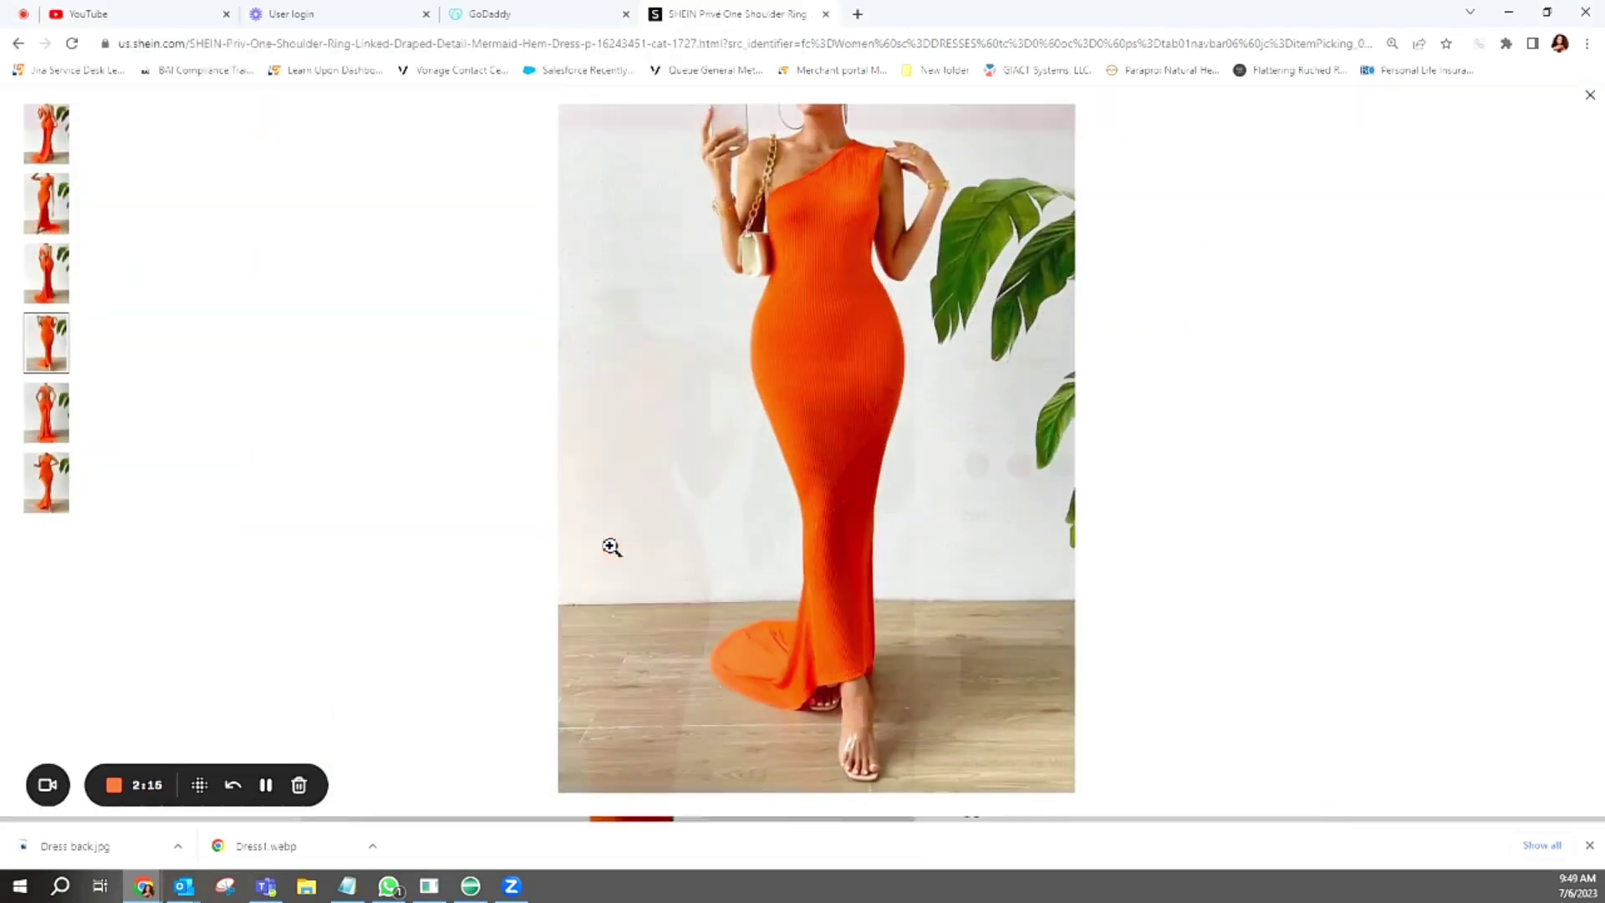
# Save the enlarged front photo of the orange dress to the Pictures folder as Dress2 in WEBP format
pyautogui.rightClick(610, 549)
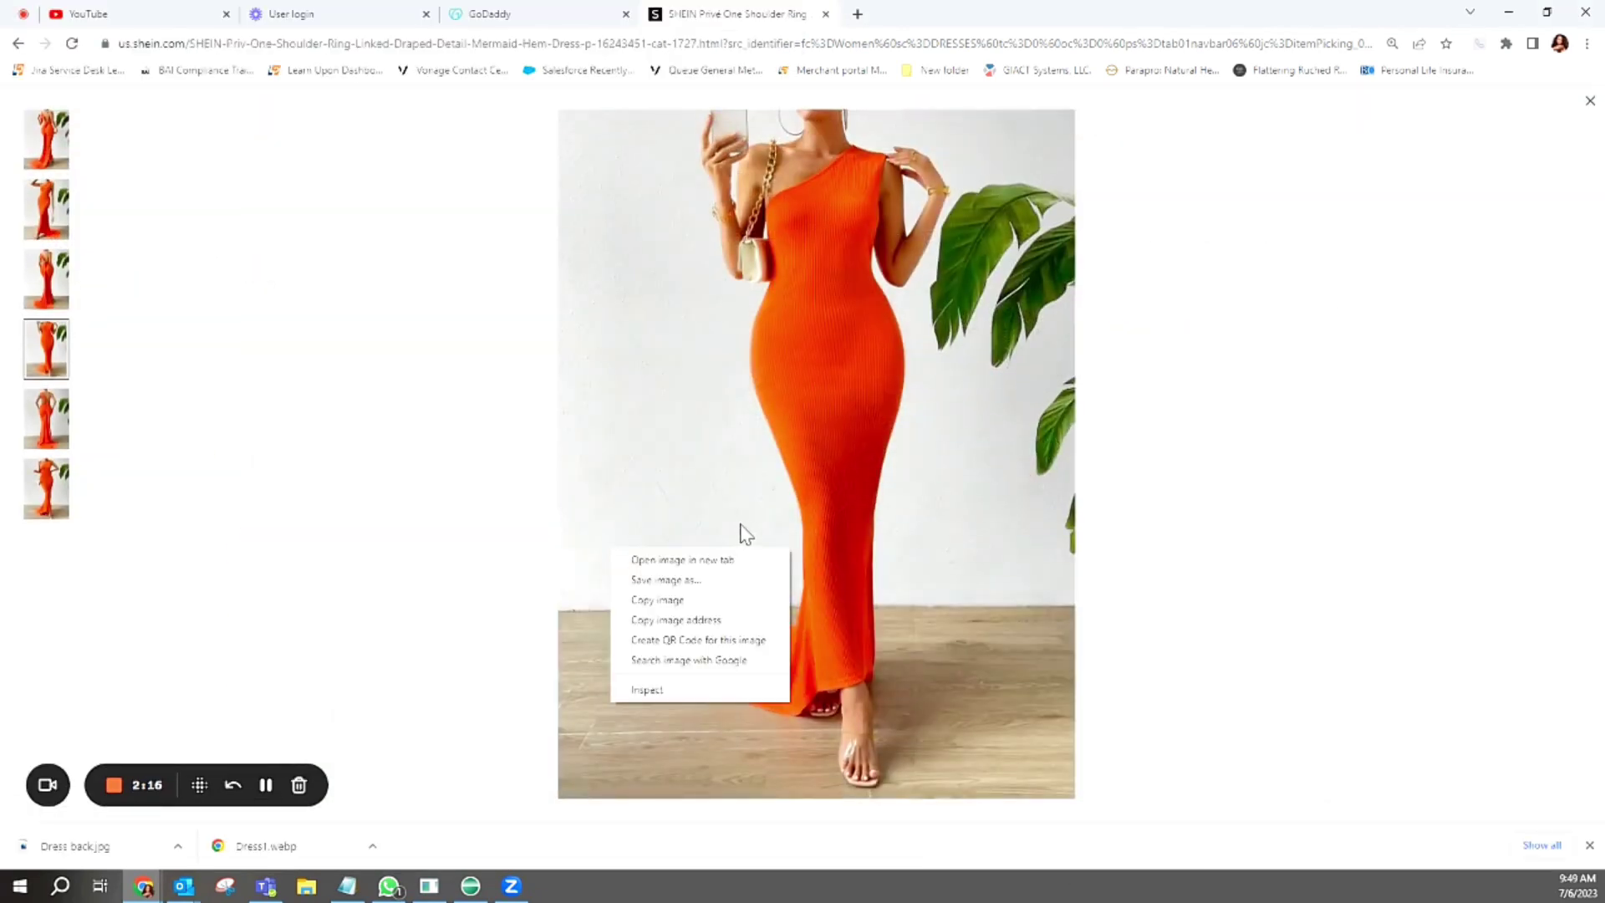
pyautogui.click(674, 578)
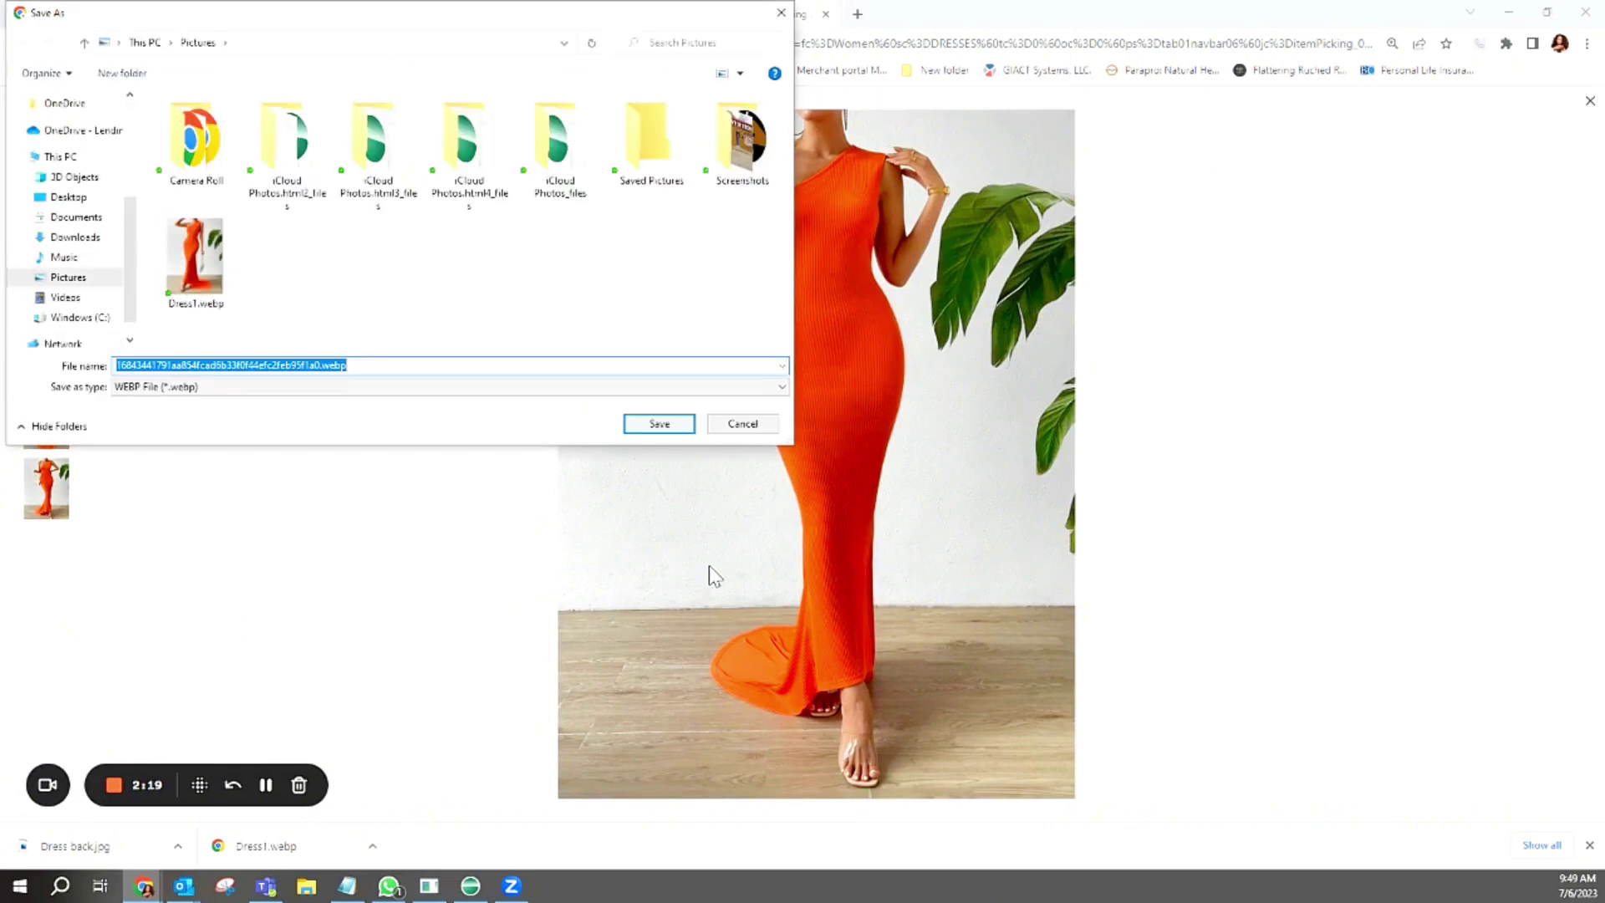
pyautogui.press('BackSpace')
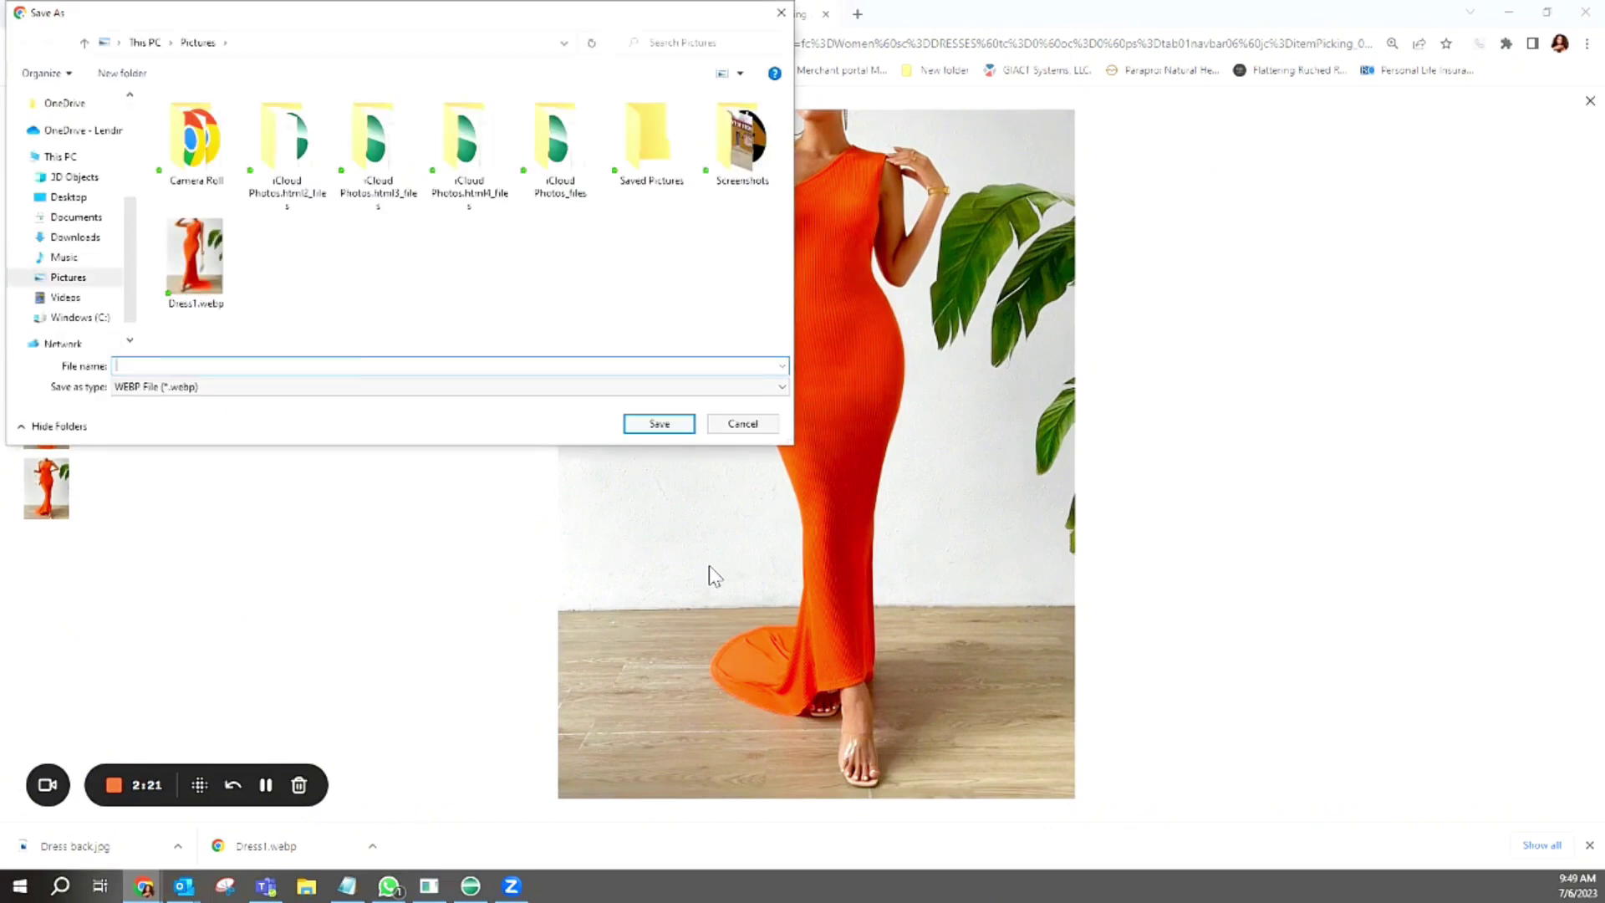
pyautogui.write('Dress')
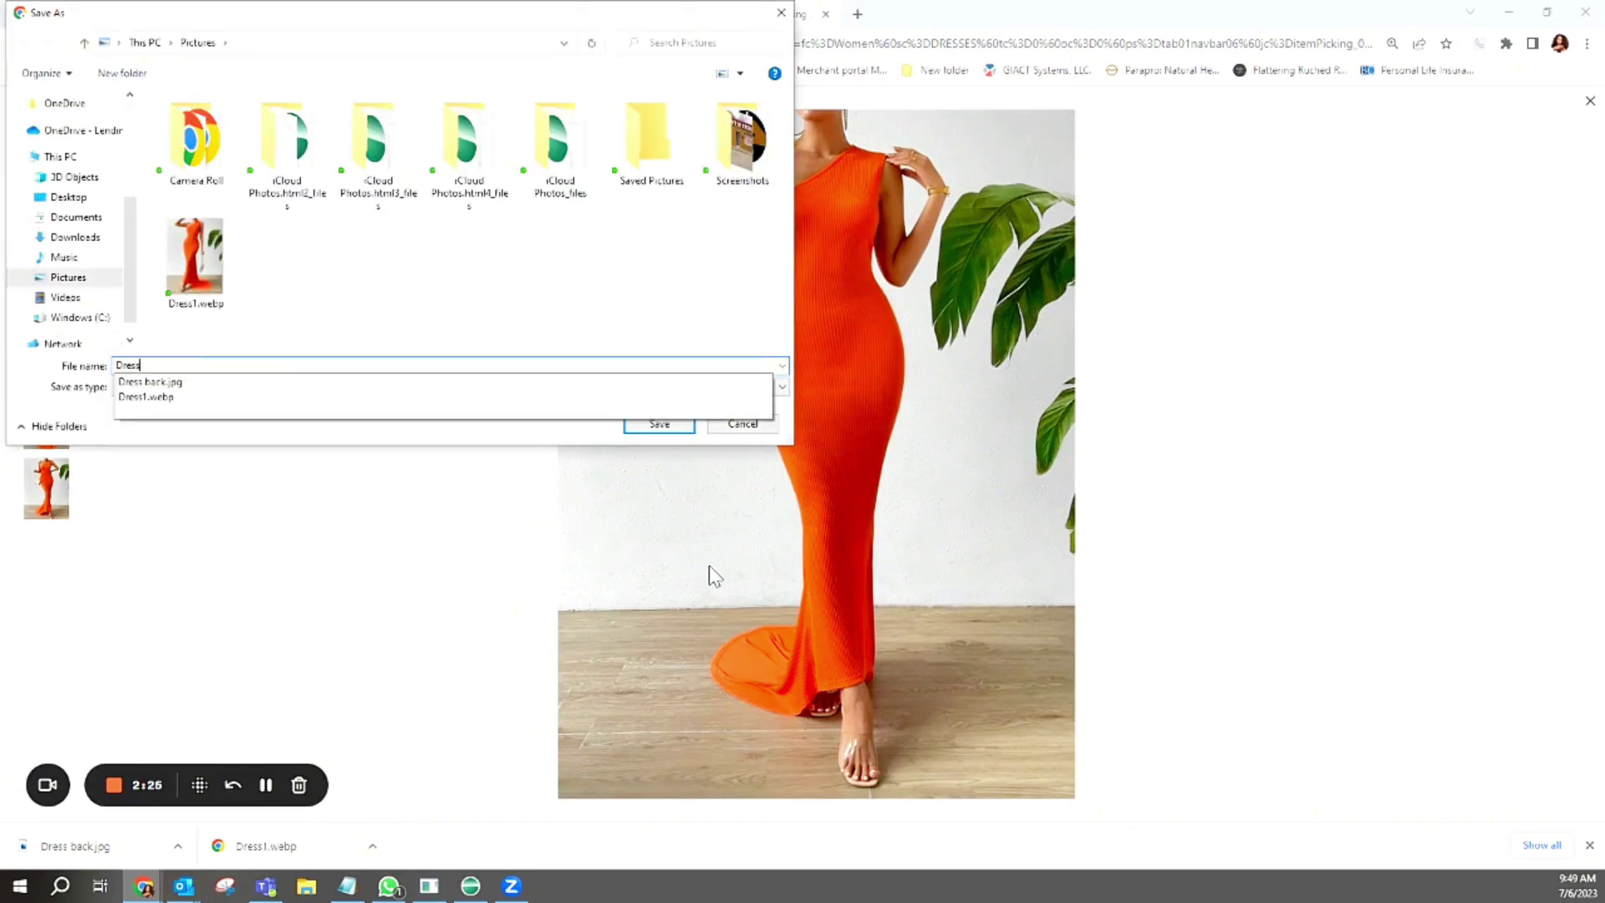
pyautogui.write('2')
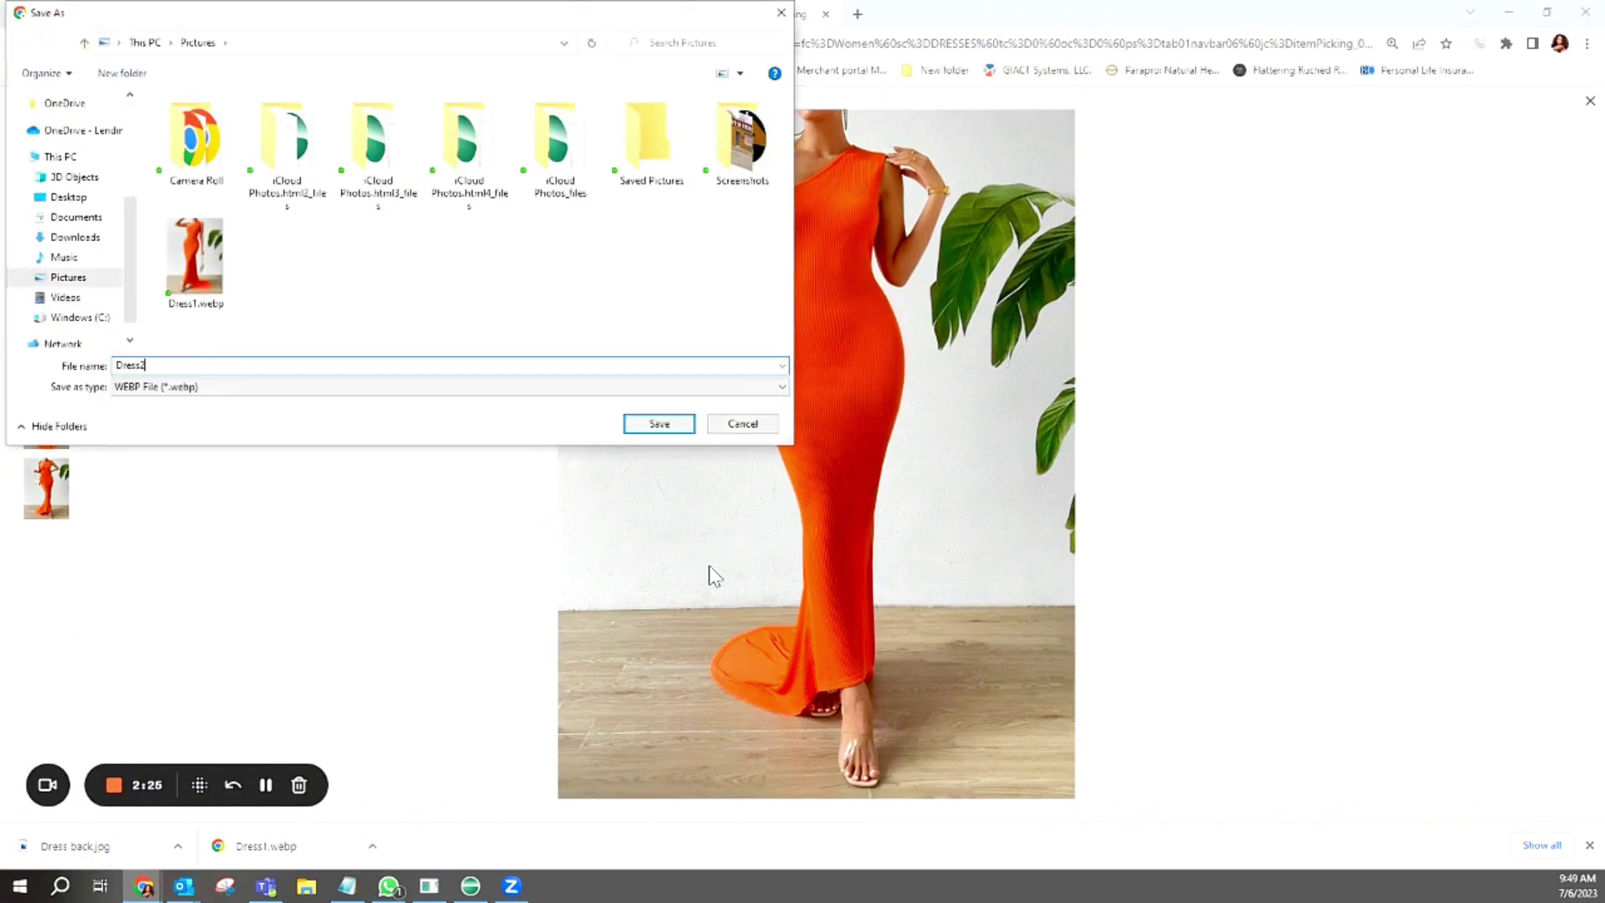
pyautogui.click(659, 423)
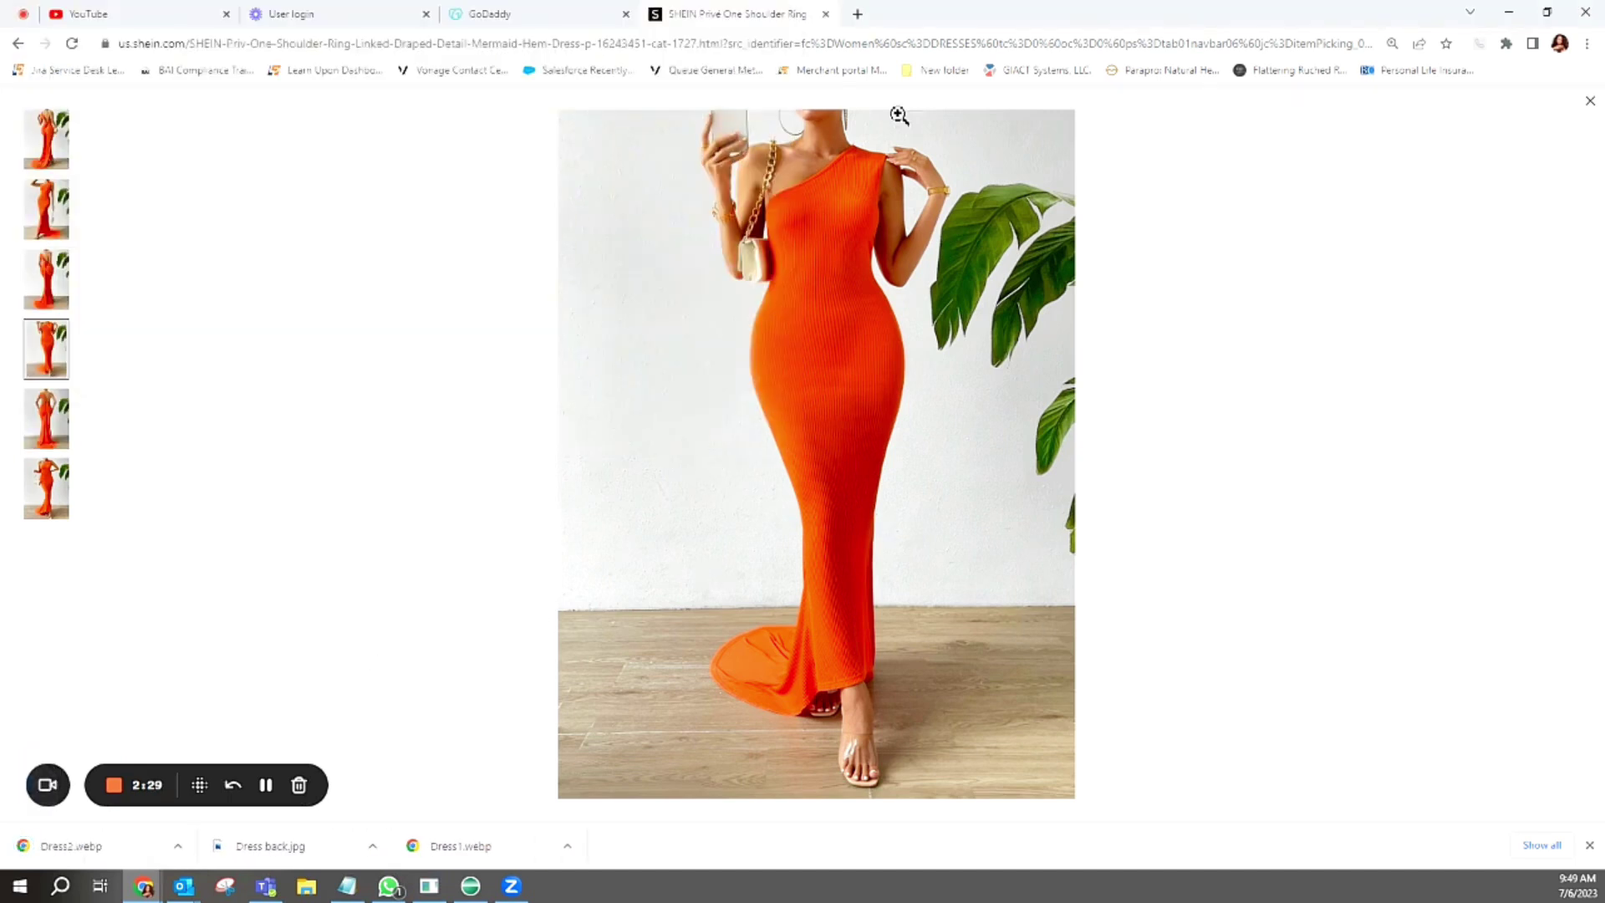
# Look through the remaining photos in the orange dress's image gallery, ending on the last one
pyautogui.click(66, 408)
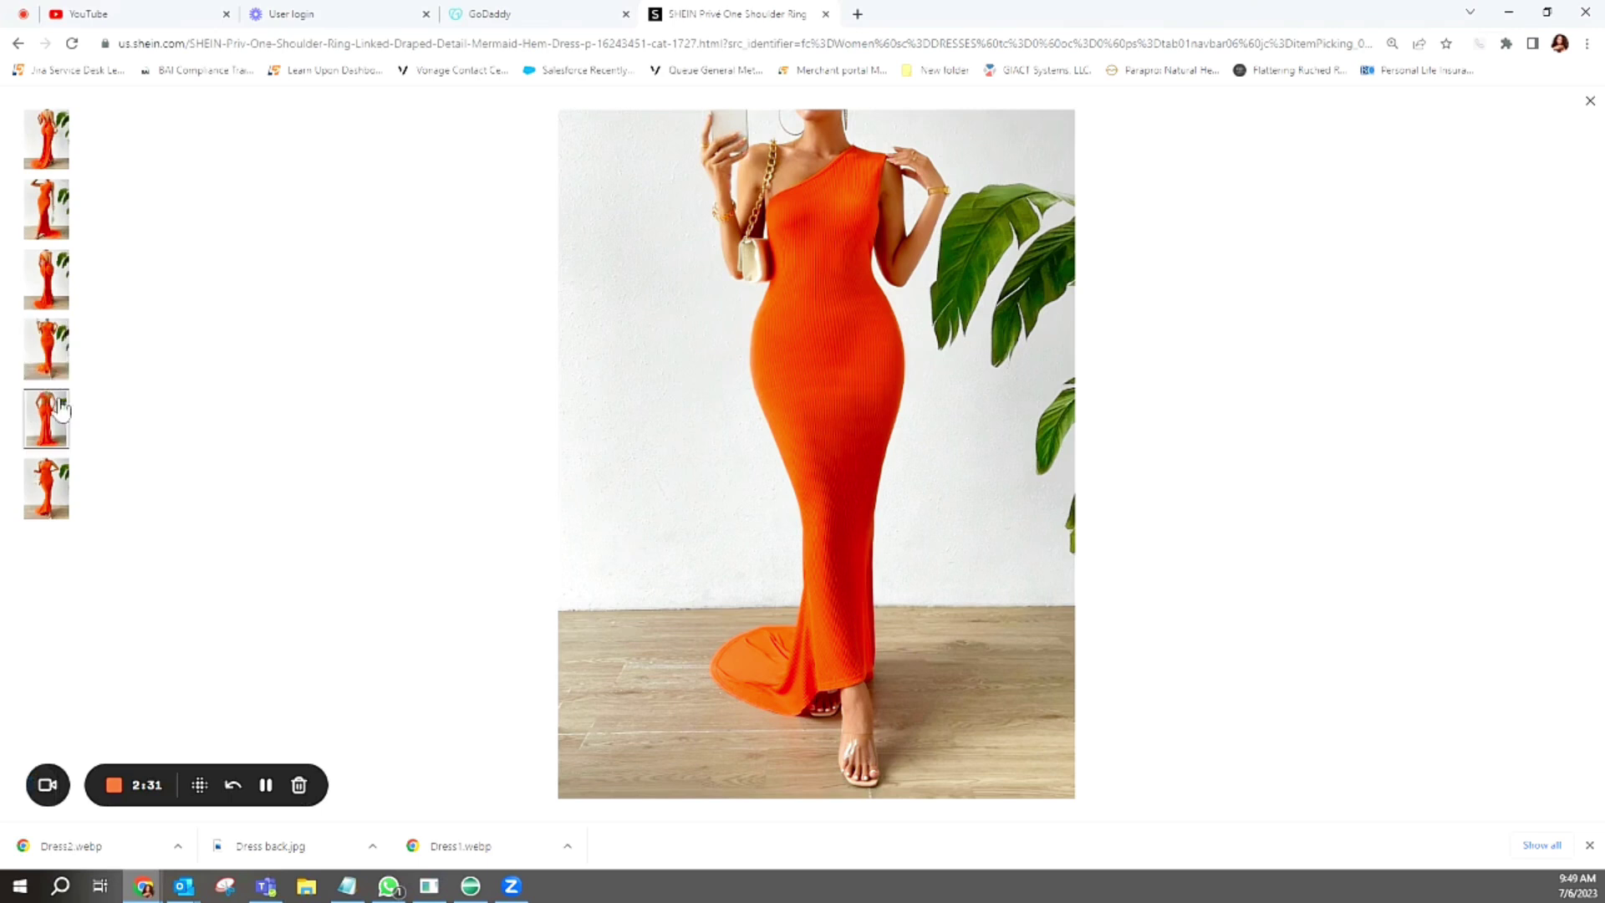
pyautogui.doubleClick(44, 358)
pyautogui.doubleClick(46, 418)
pyautogui.click(46, 511)
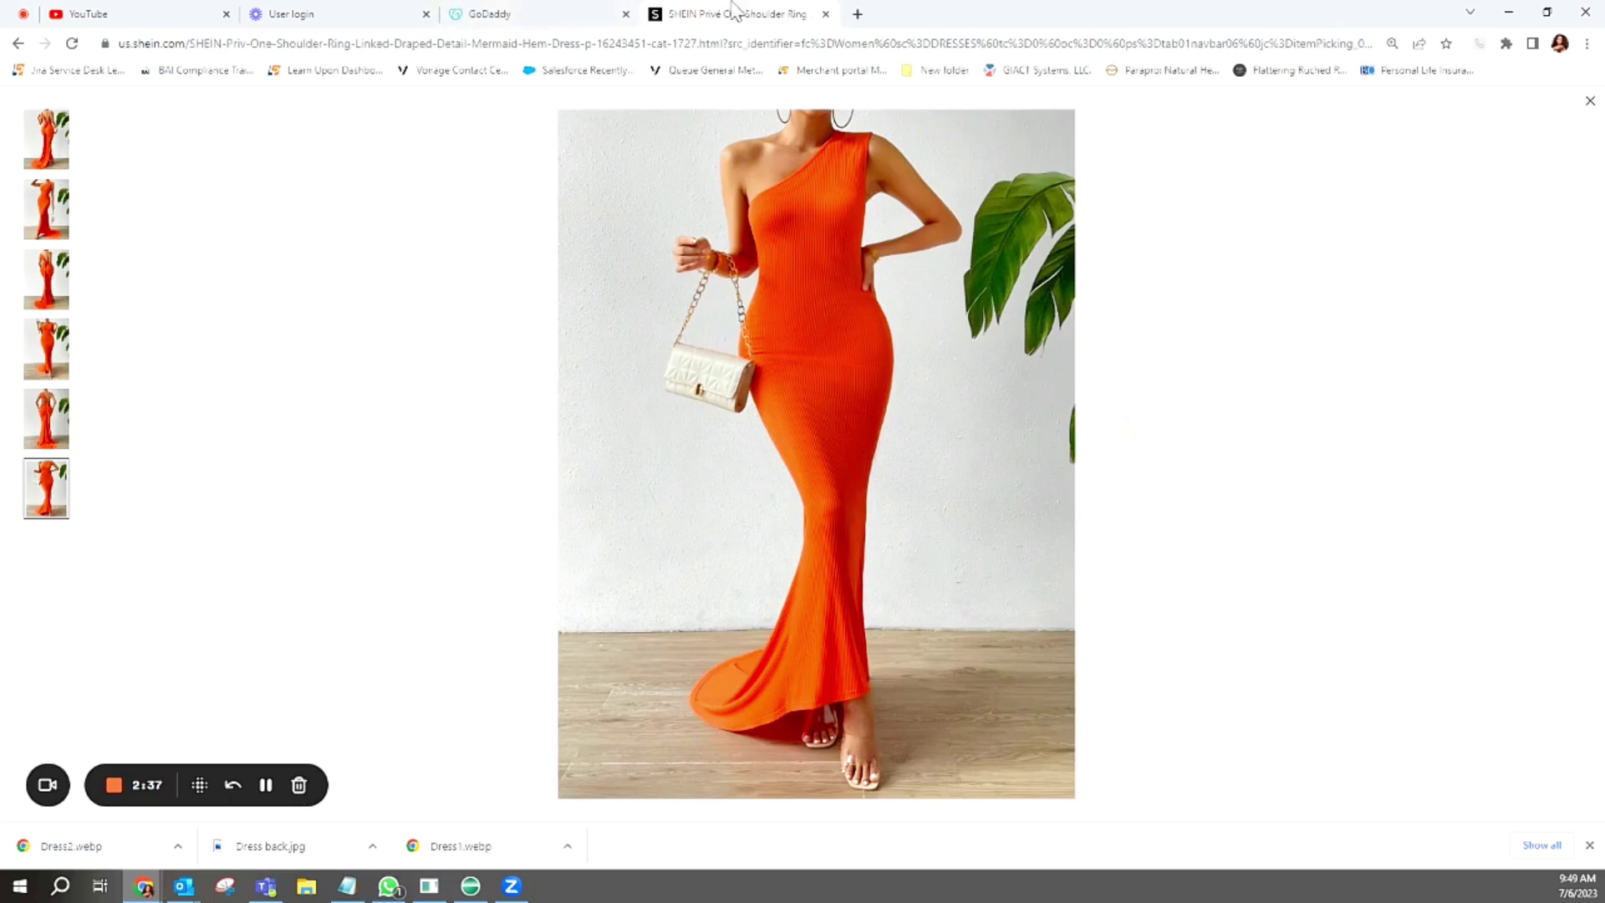
# Switch to the GoDaddy site, start the free website offer and choose to create the account with email
pyautogui.click(540, 15)
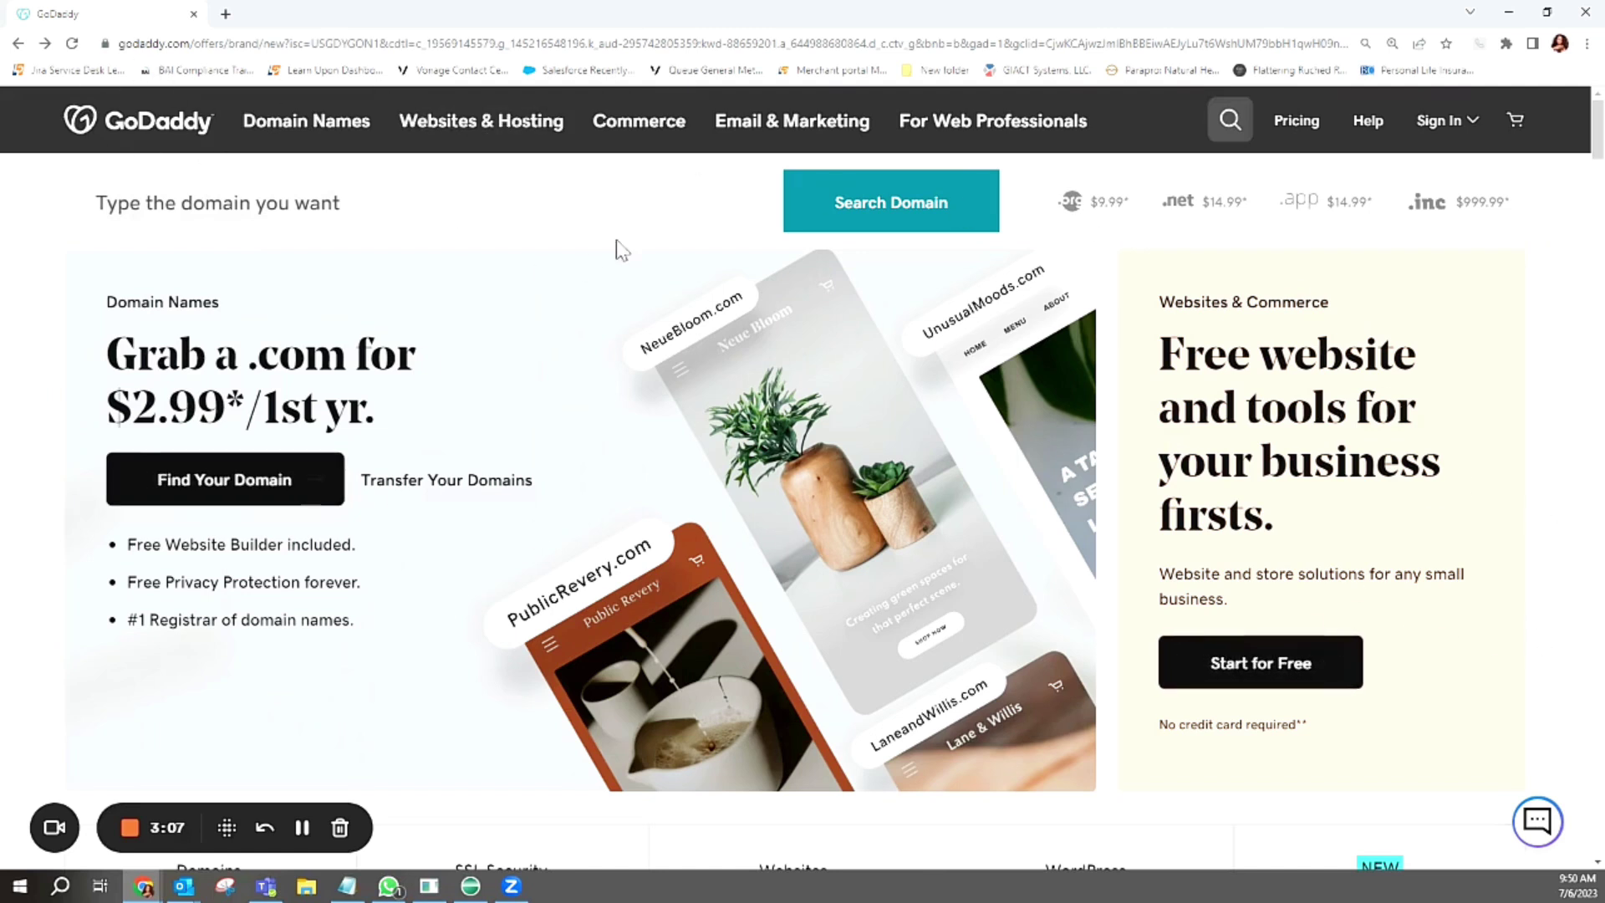
pyautogui.click(1278, 669)
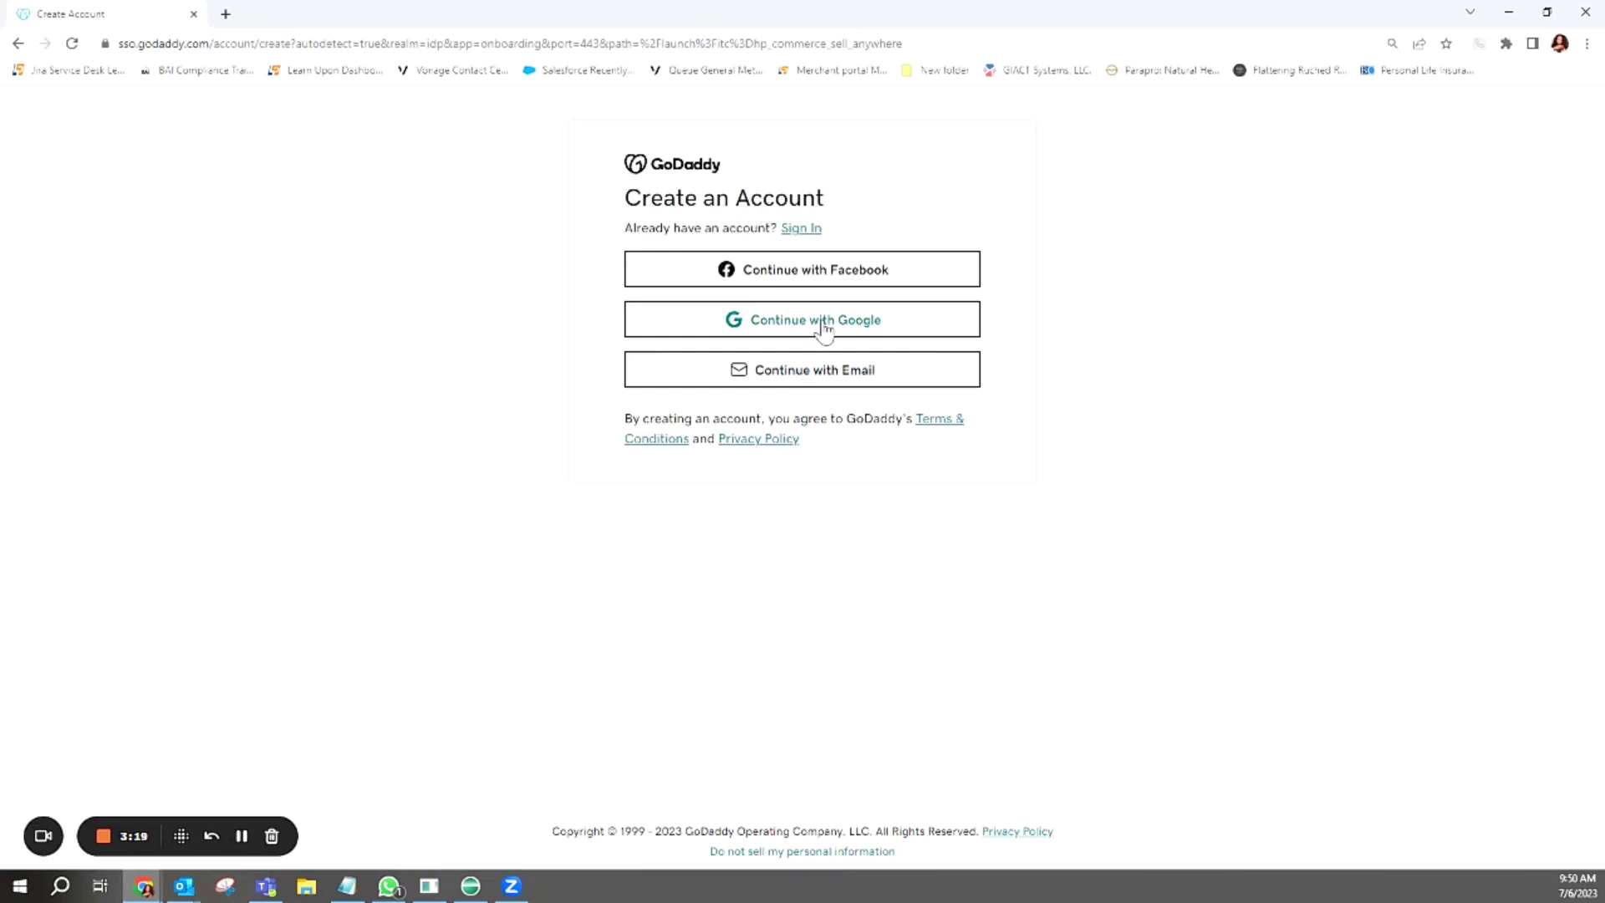
pyautogui.click(820, 377)
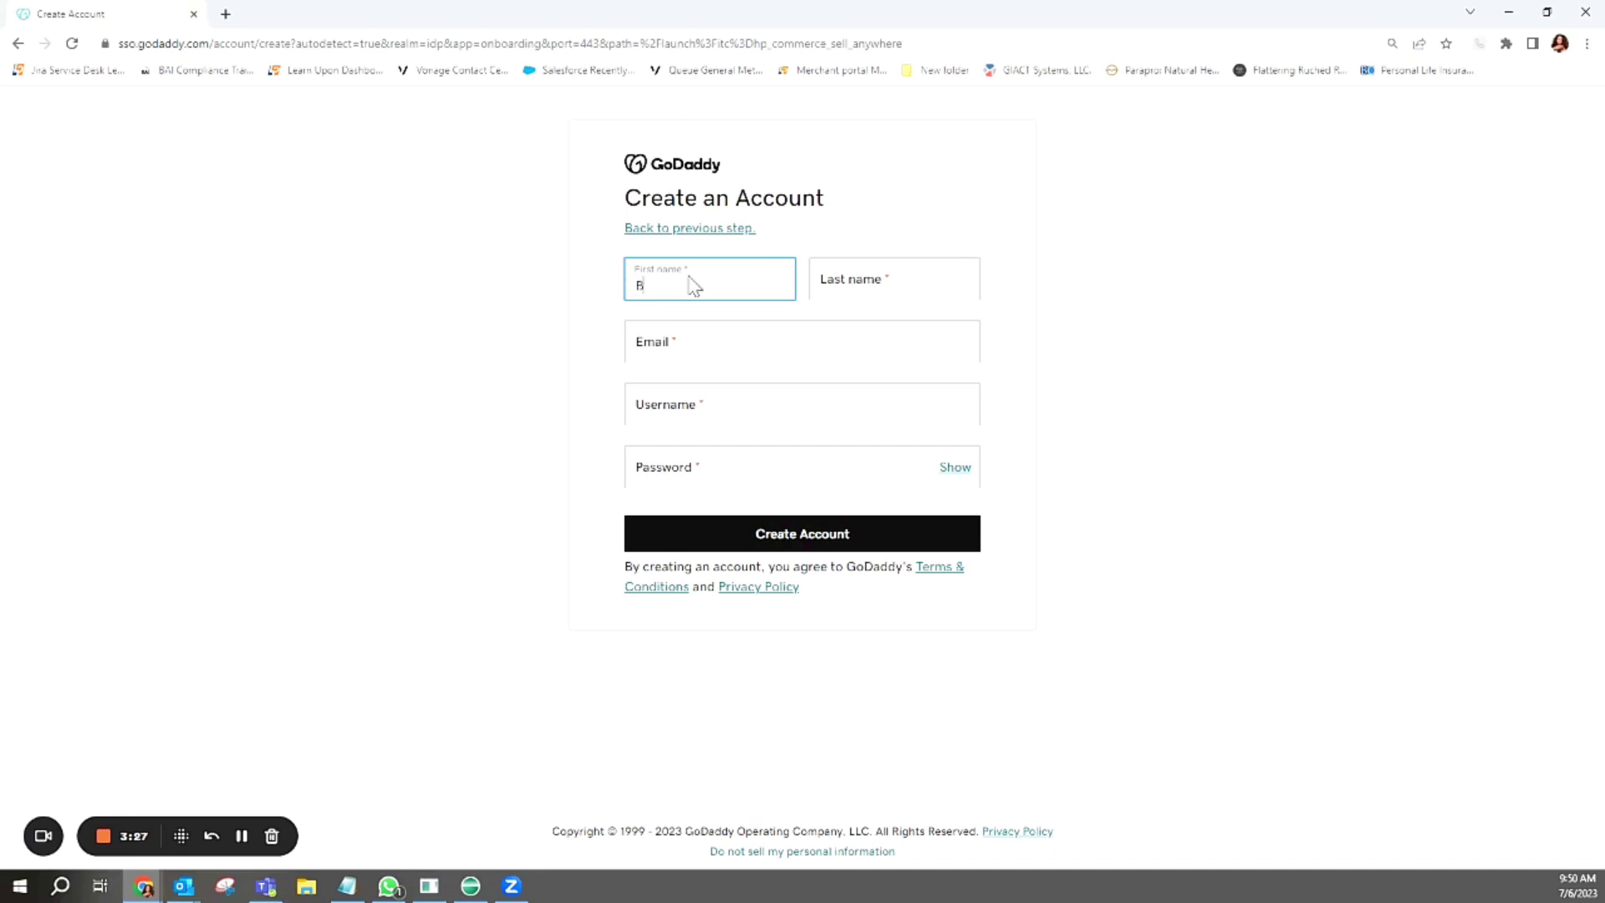
# Fill in the account form with first name Star, last name Boutique and the business email address
pyautogui.press('BackSpace')
pyautogui.write('Star')
pyautogui.click(870, 293)
pyautogui.write('Boutique')
pyautogui.click(766, 343)
pyautogui.write('Top')
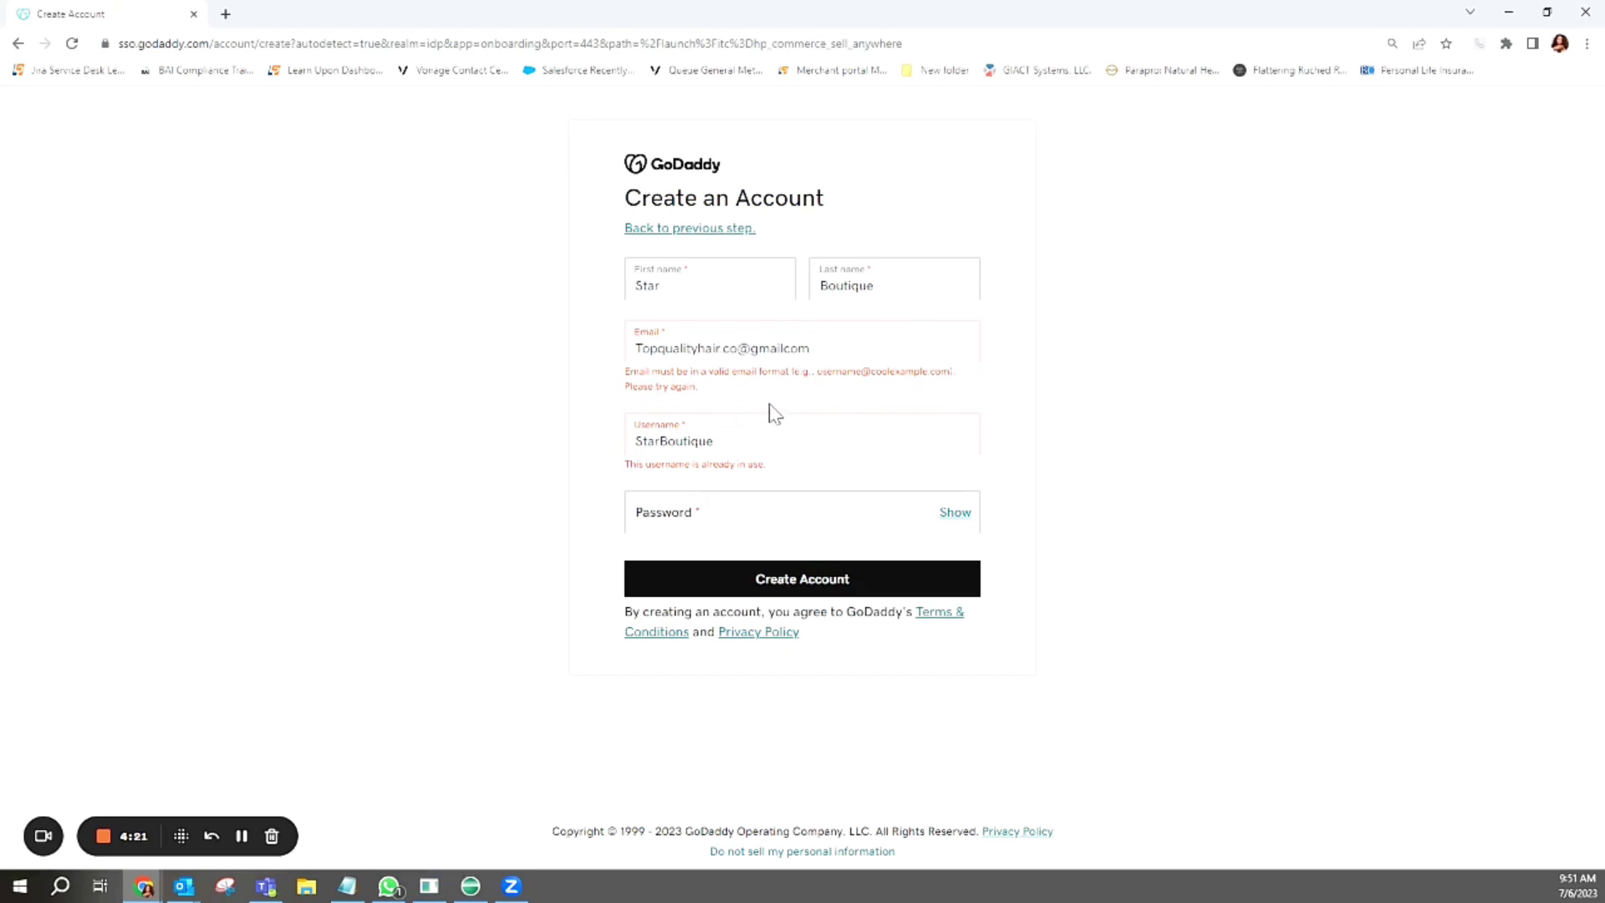
# Correct the email address by inserting the missing dot before "com"
pyautogui.doubleClick(784, 352)
pyautogui.click(788, 349)
pyautogui.write('.')
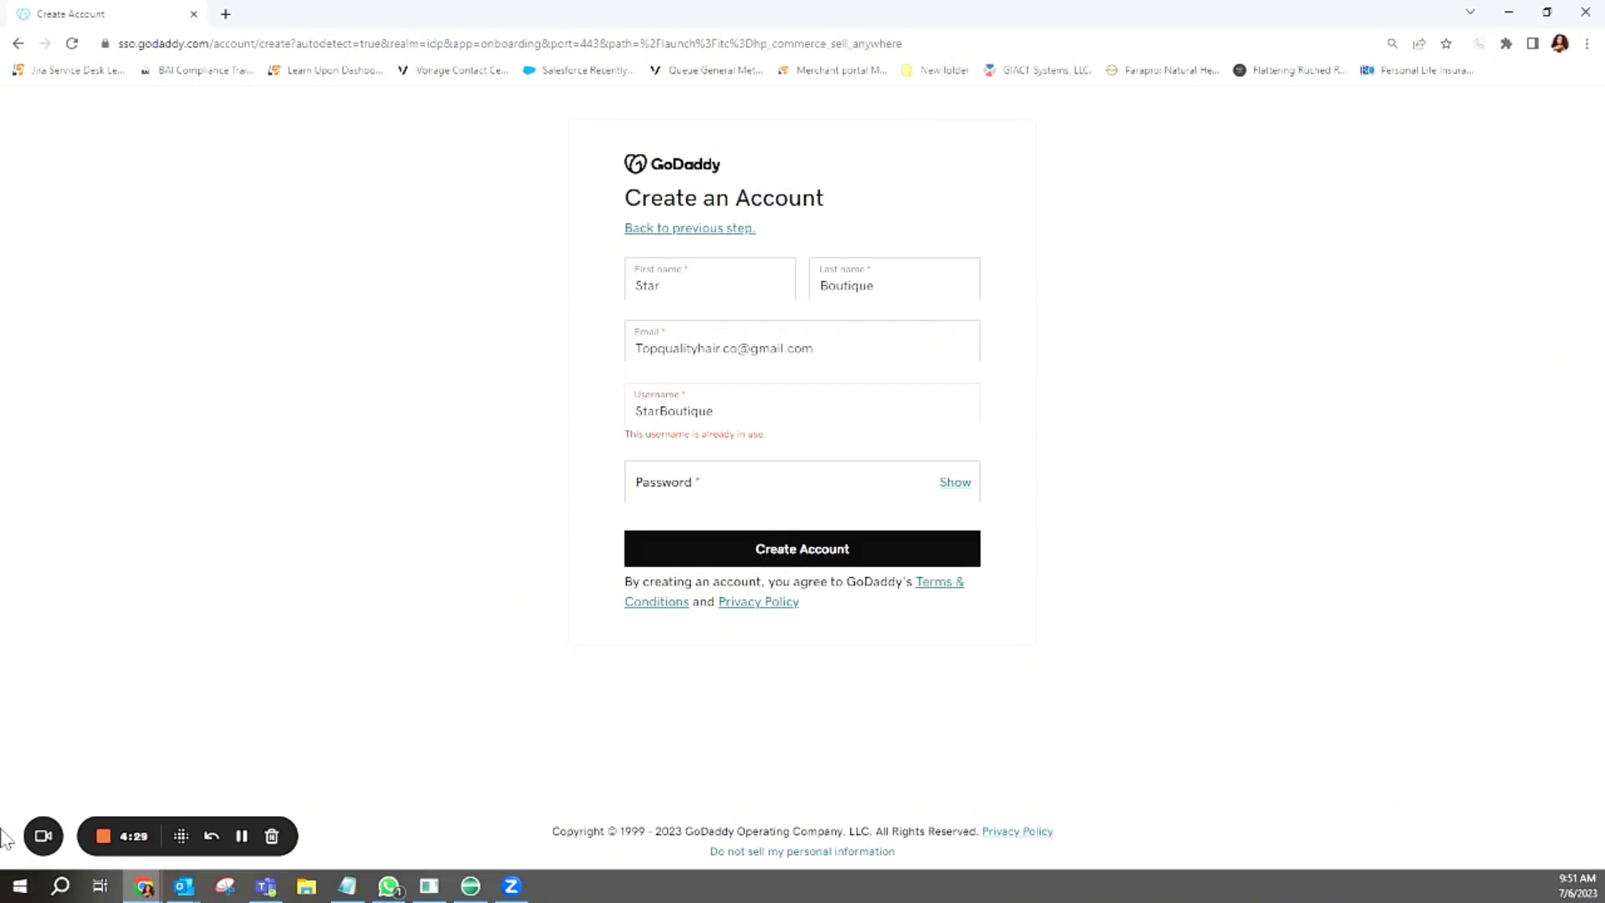
# Append 2023 to the username, enter the account password and submit the account form
pyautogui.write('2023')
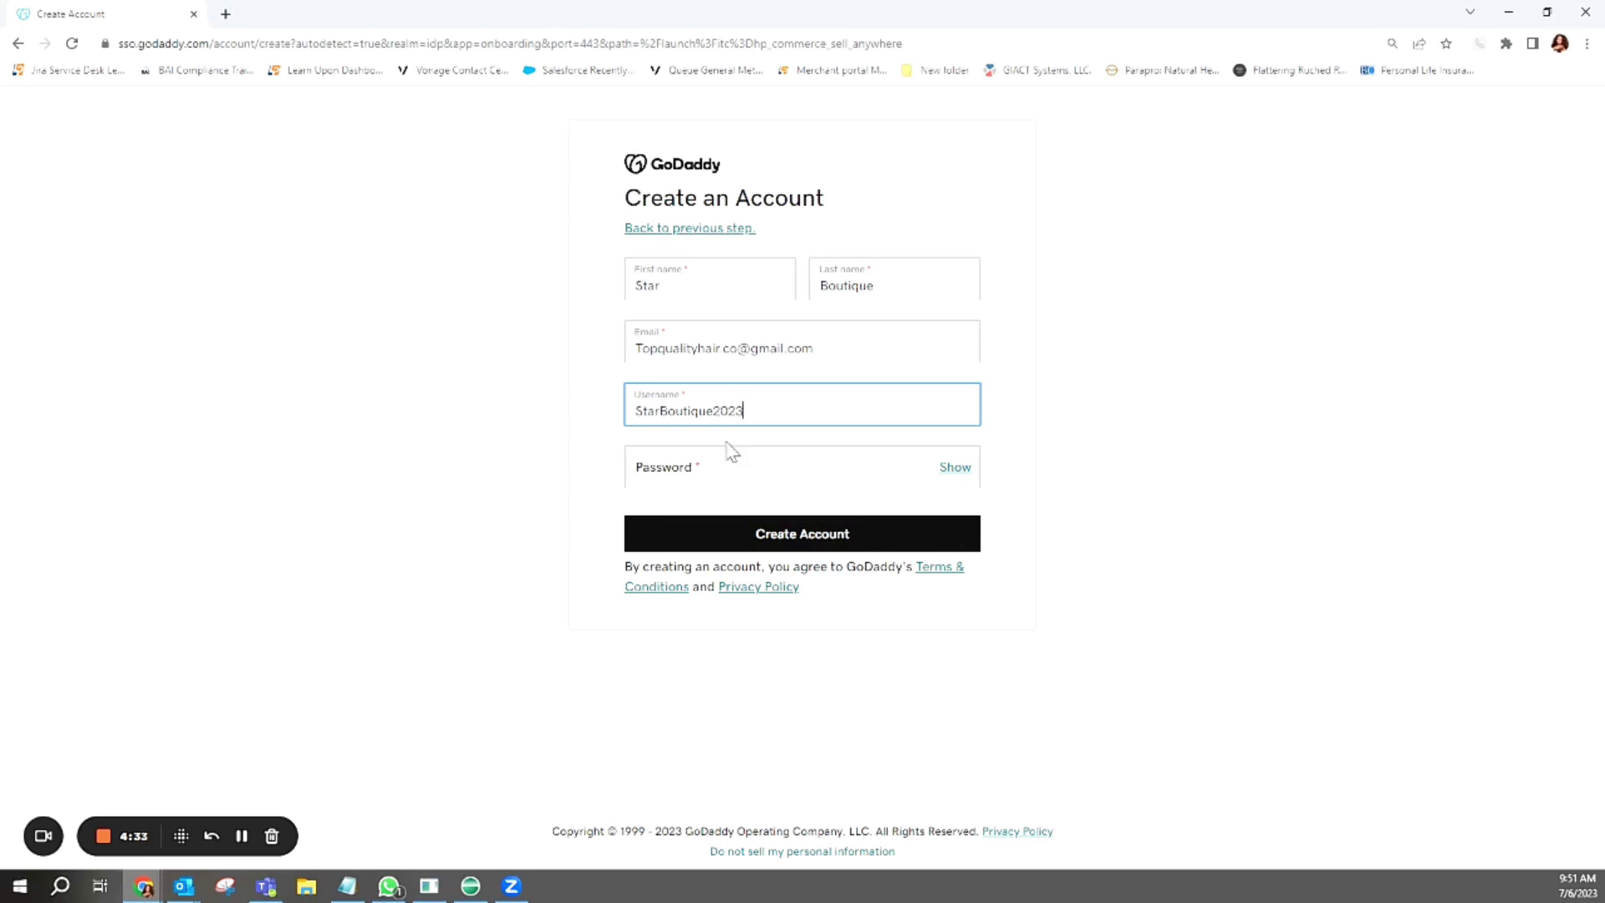
pyautogui.click(699, 467)
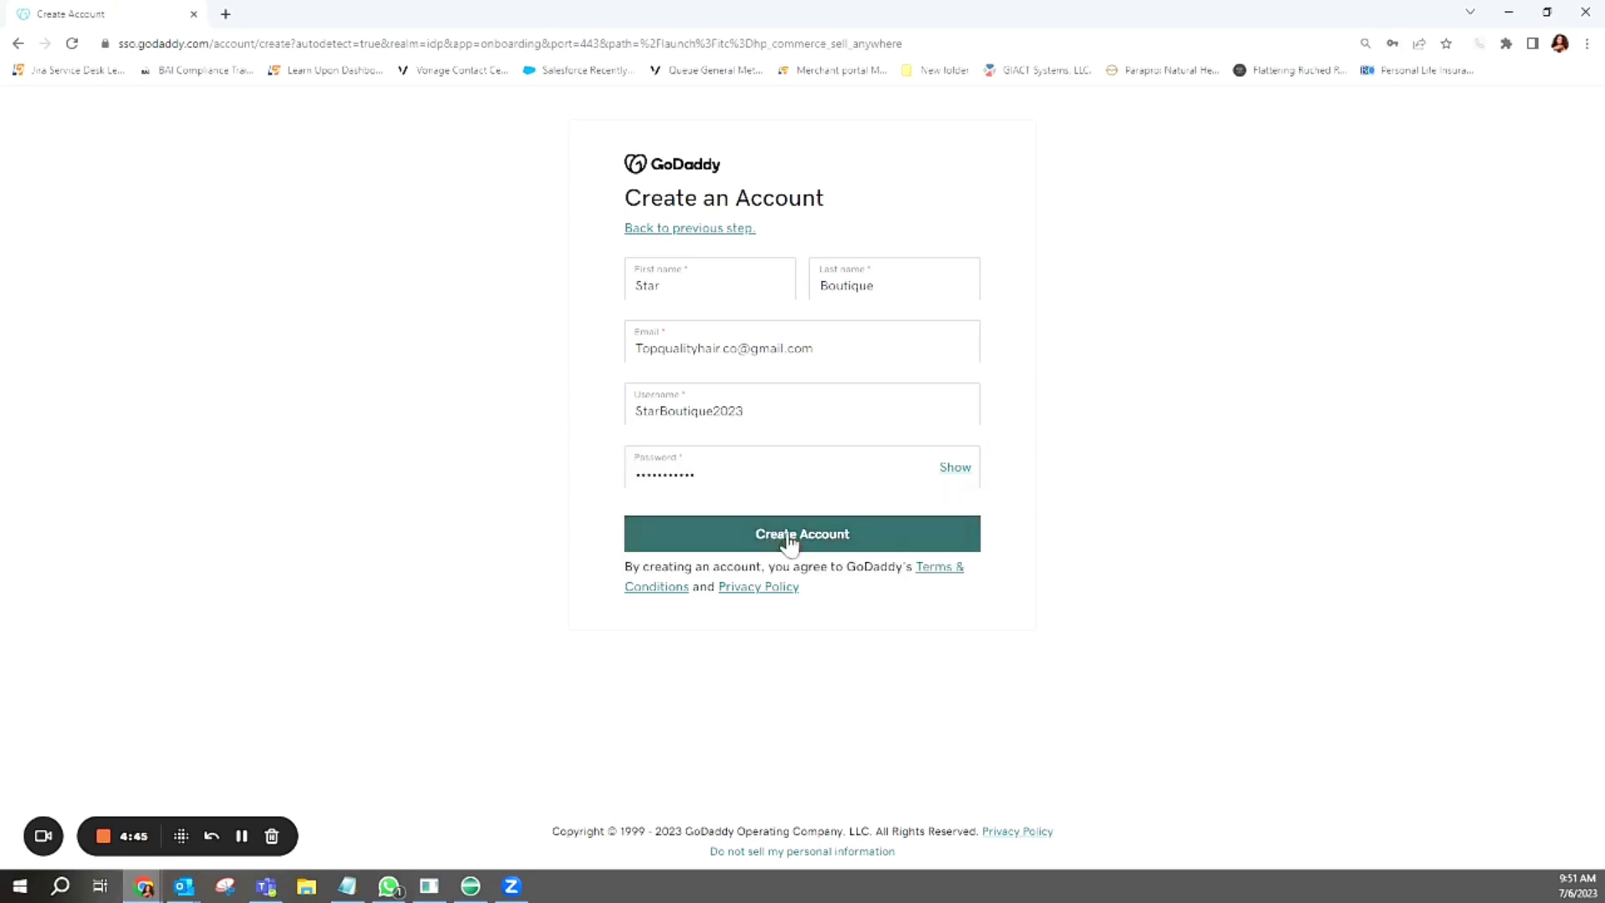
pyautogui.click(788, 545)
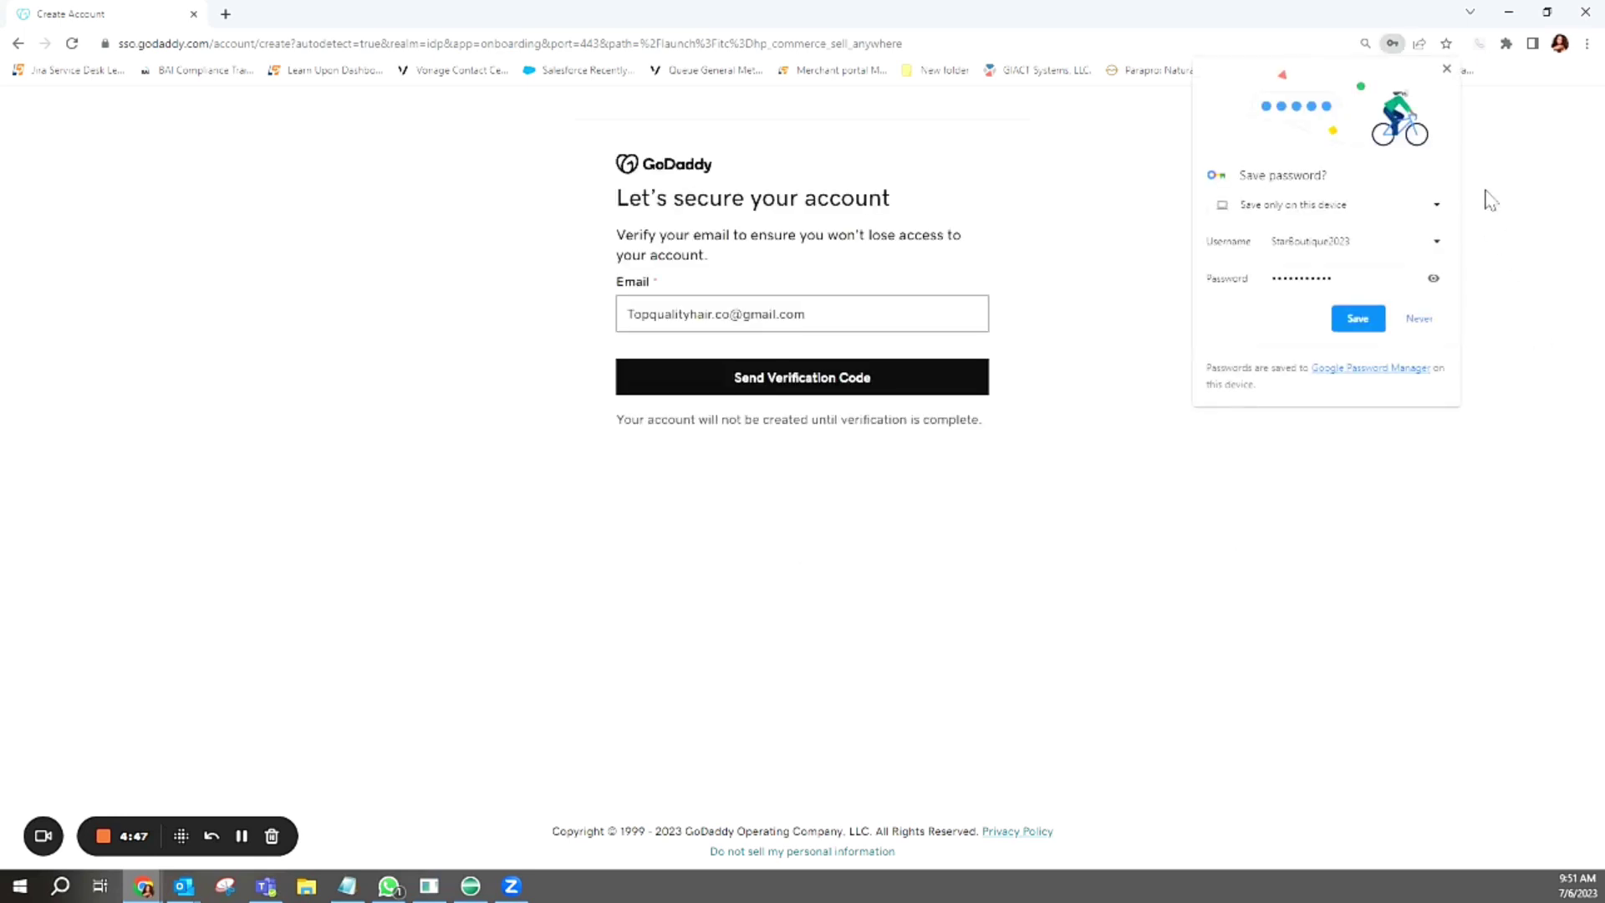
# Dismiss the browser's save-password offer and send the verification code to the account's email
pyautogui.click(1447, 68)
pyautogui.click(781, 388)
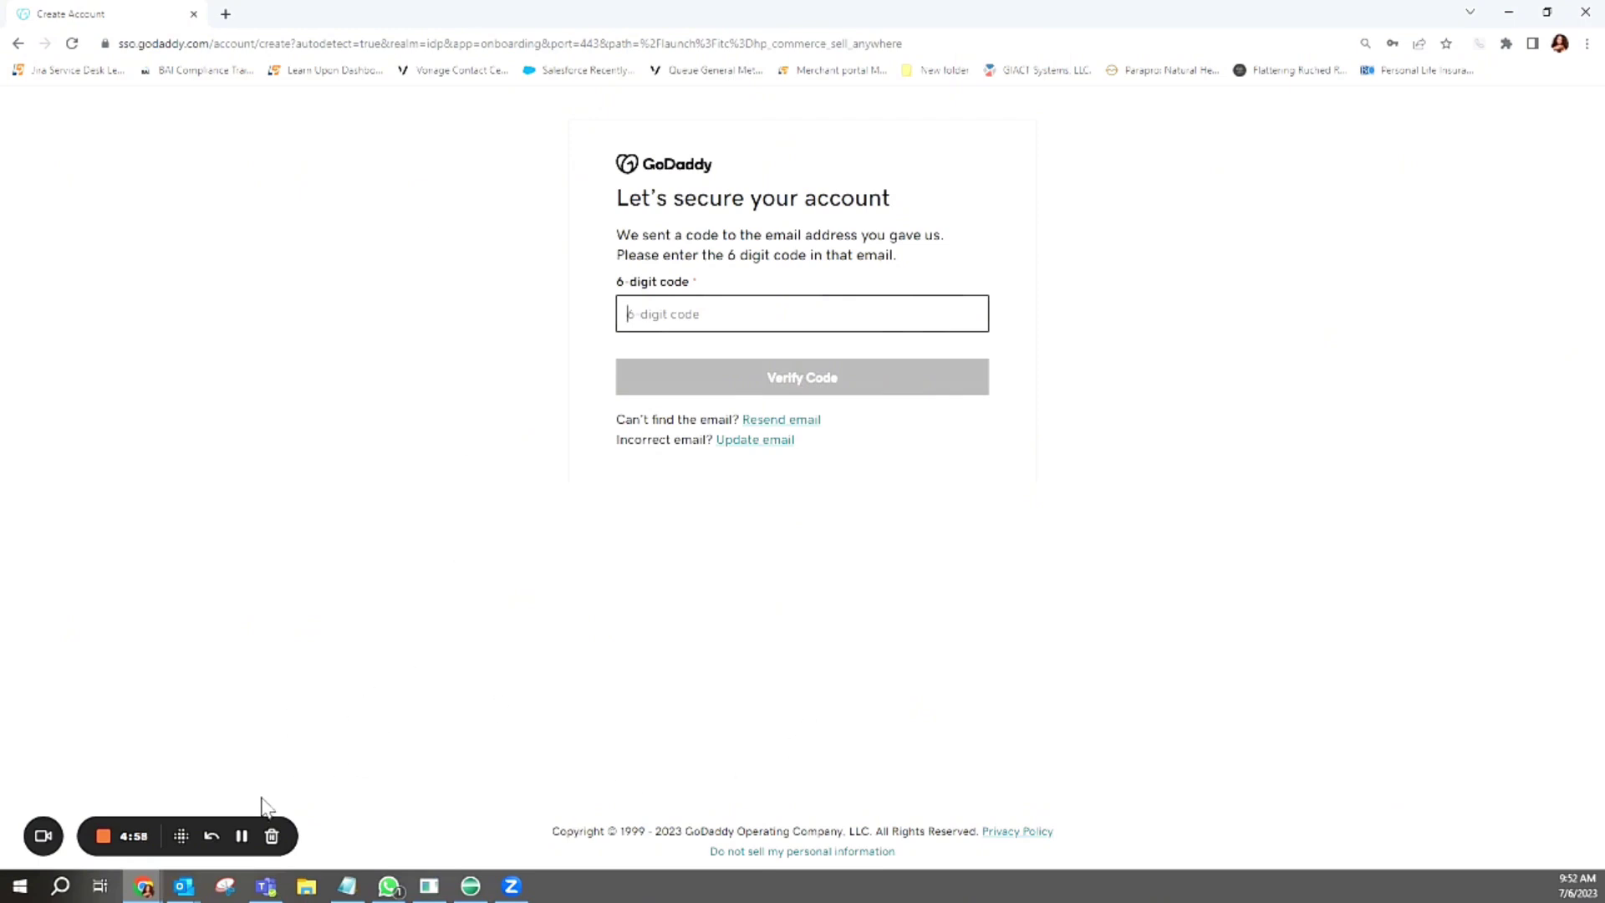
pyautogui.click(241, 835)
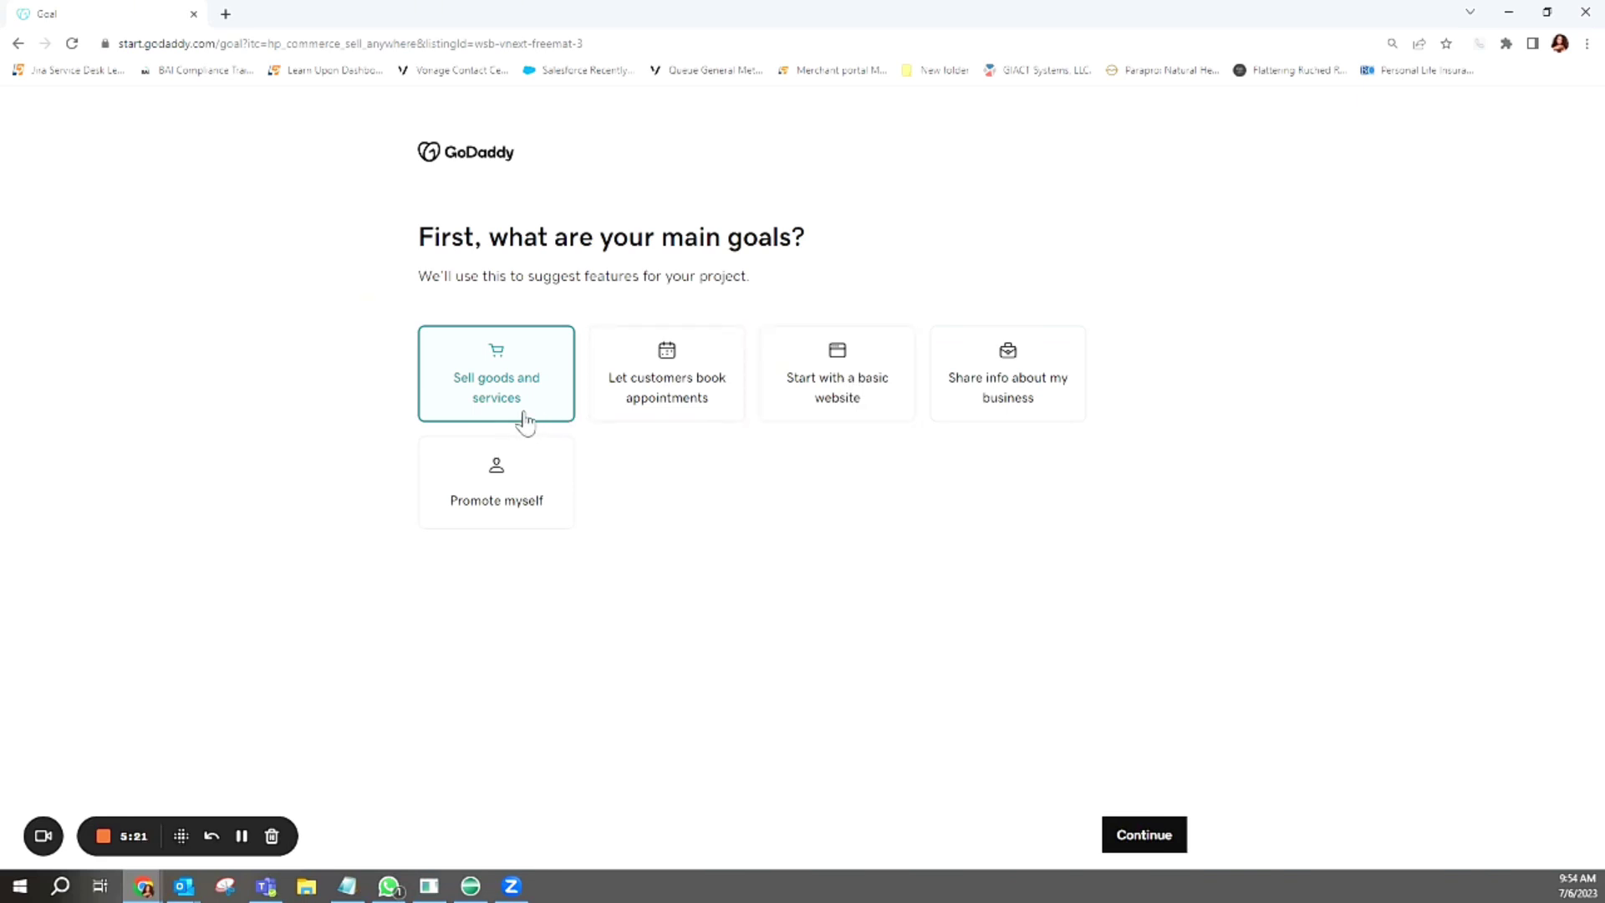
# Set the main goals to "Sell goods and services" and "Start with a basic website", and continue
pyautogui.click(844, 400)
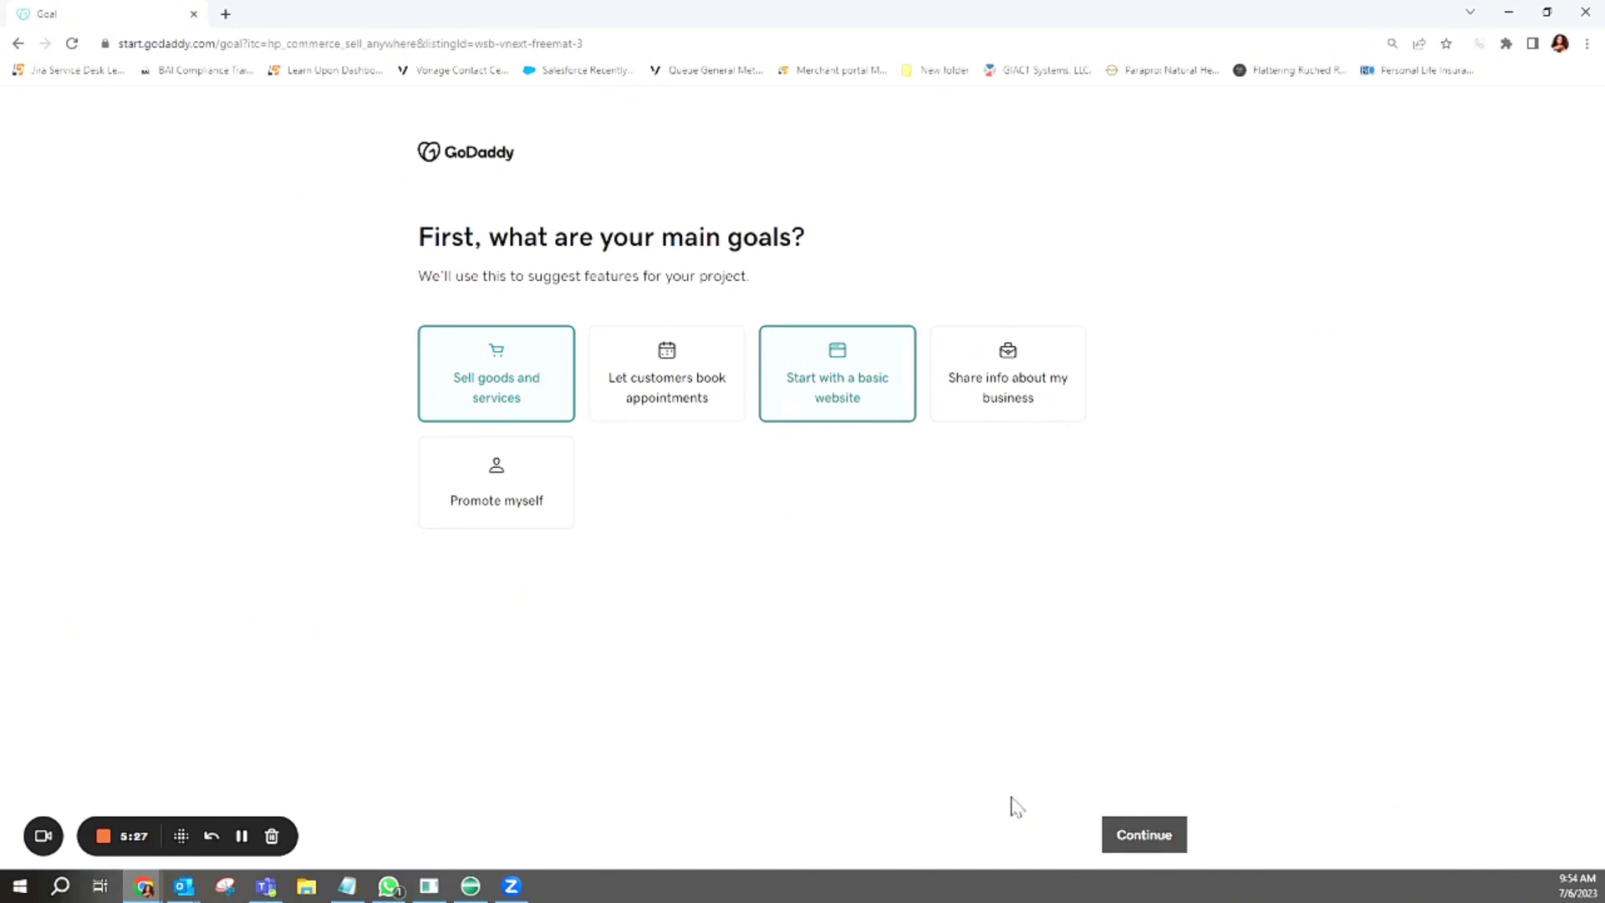
pyautogui.doubleClick(497, 380)
pyautogui.doubleClick(804, 381)
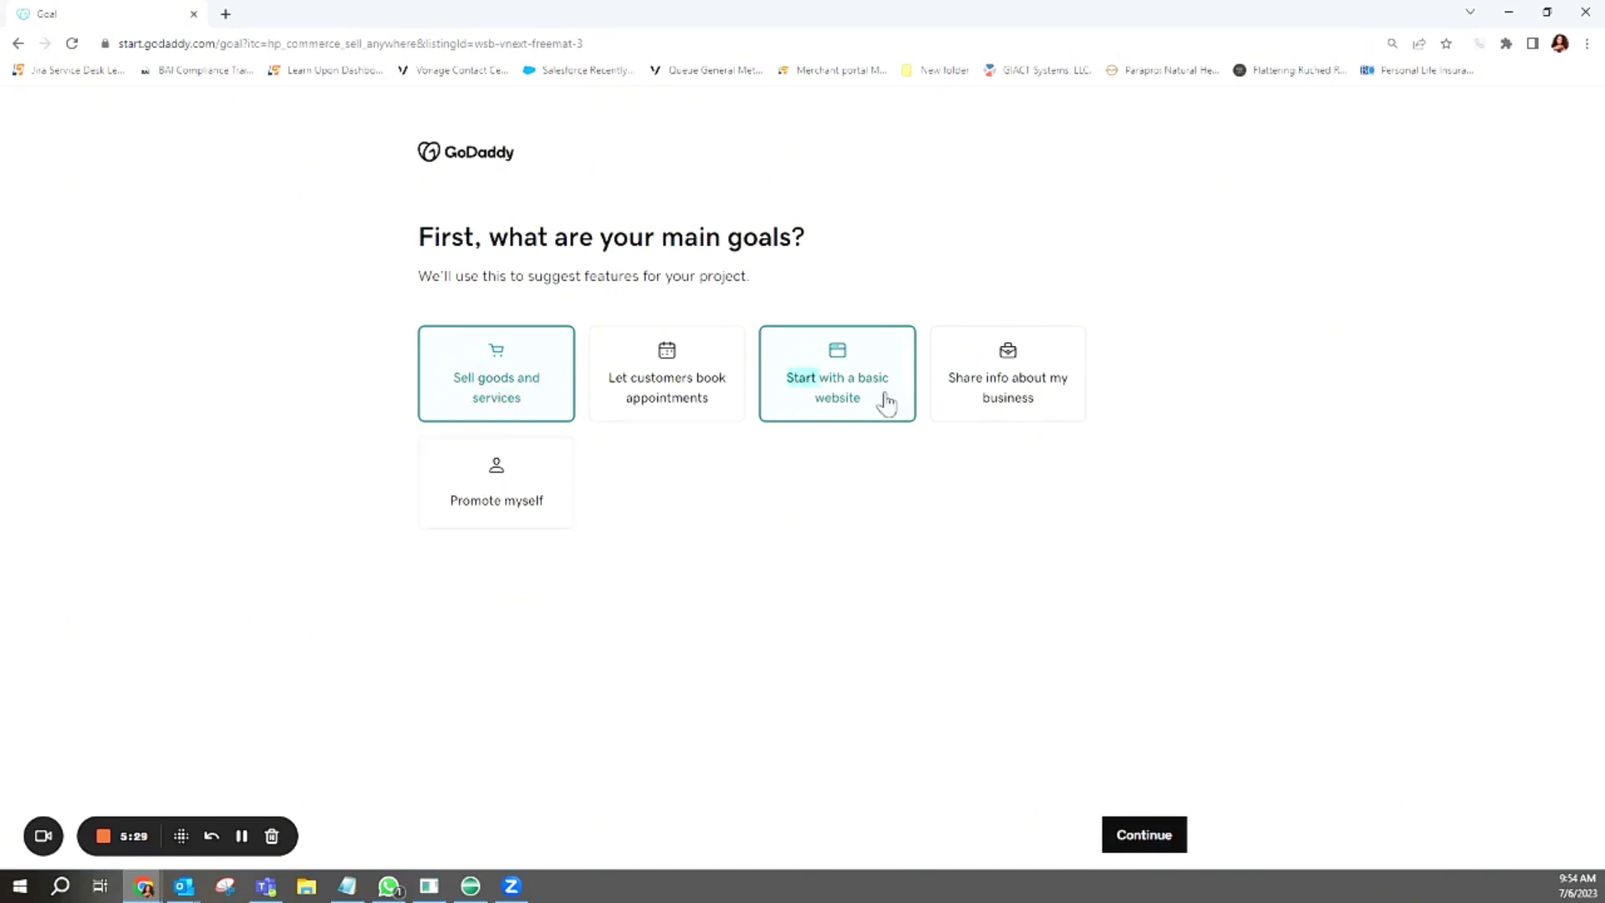
pyautogui.click(1045, 623)
pyautogui.click(1146, 838)
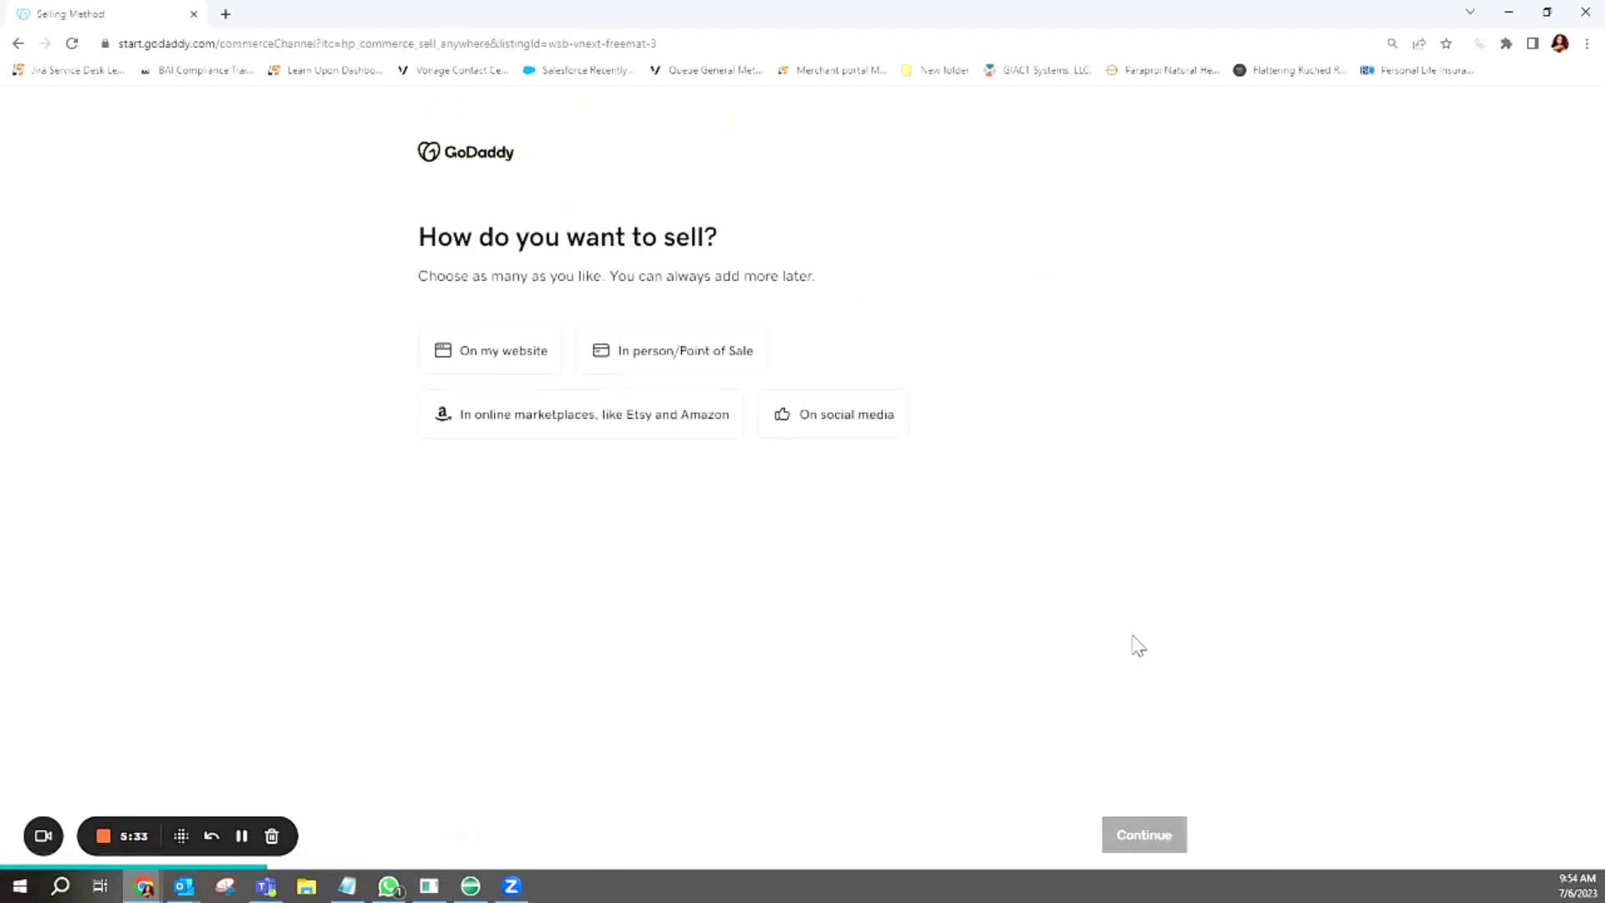
# Choose all four selling methods (own website, in person/Point of Sale, online marketplaces and social media) and continue
pyautogui.click(423, 395)
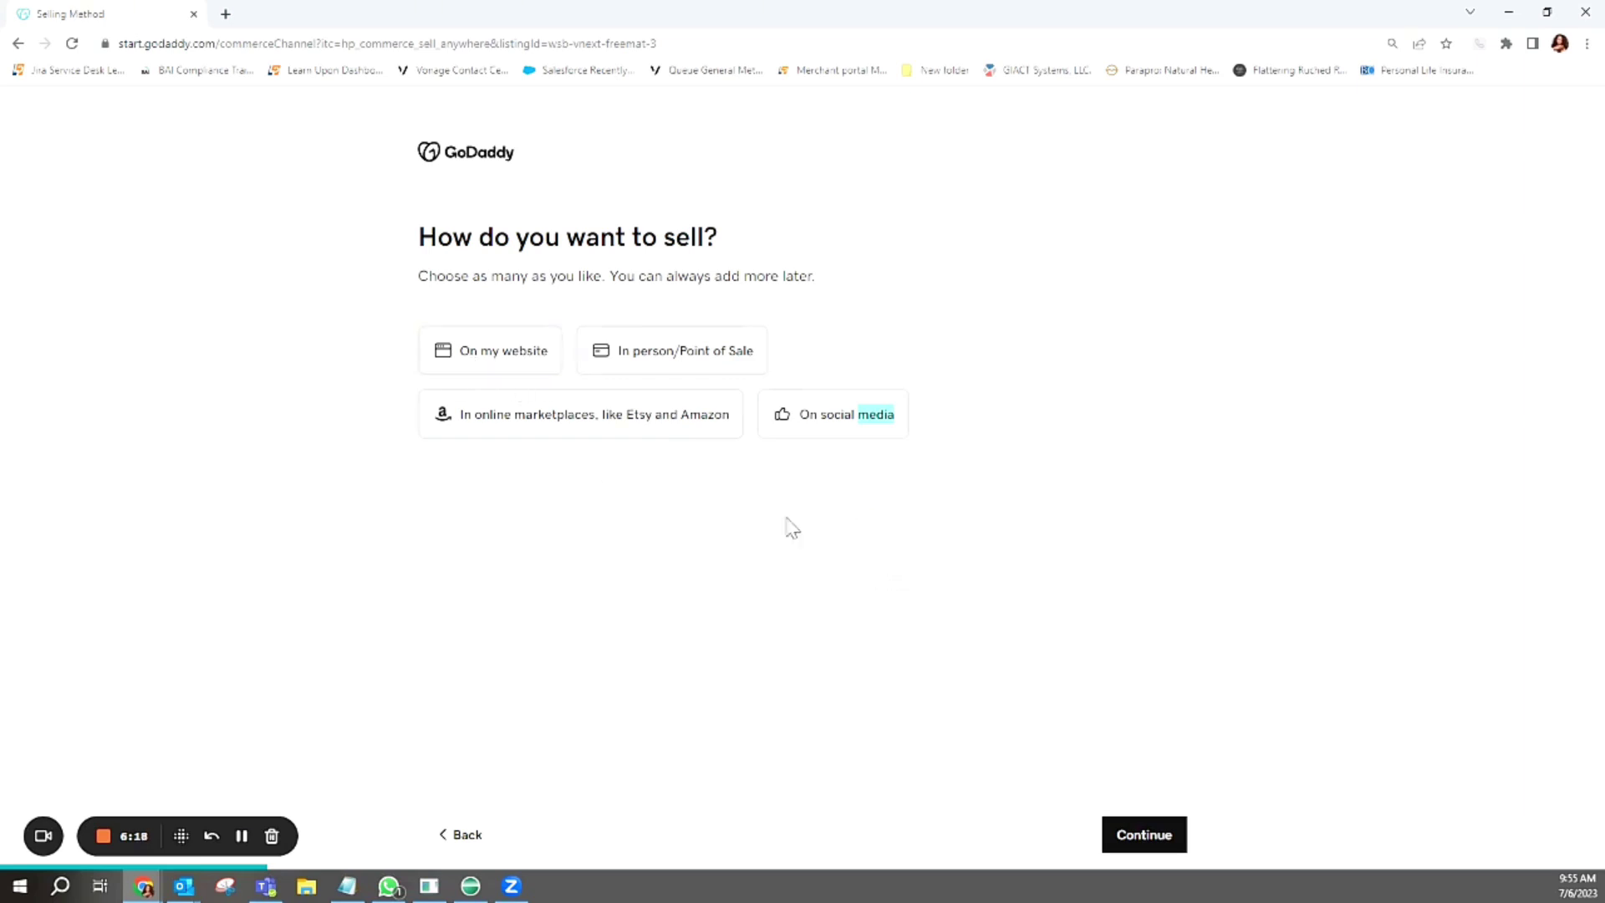
pyautogui.click(489, 358)
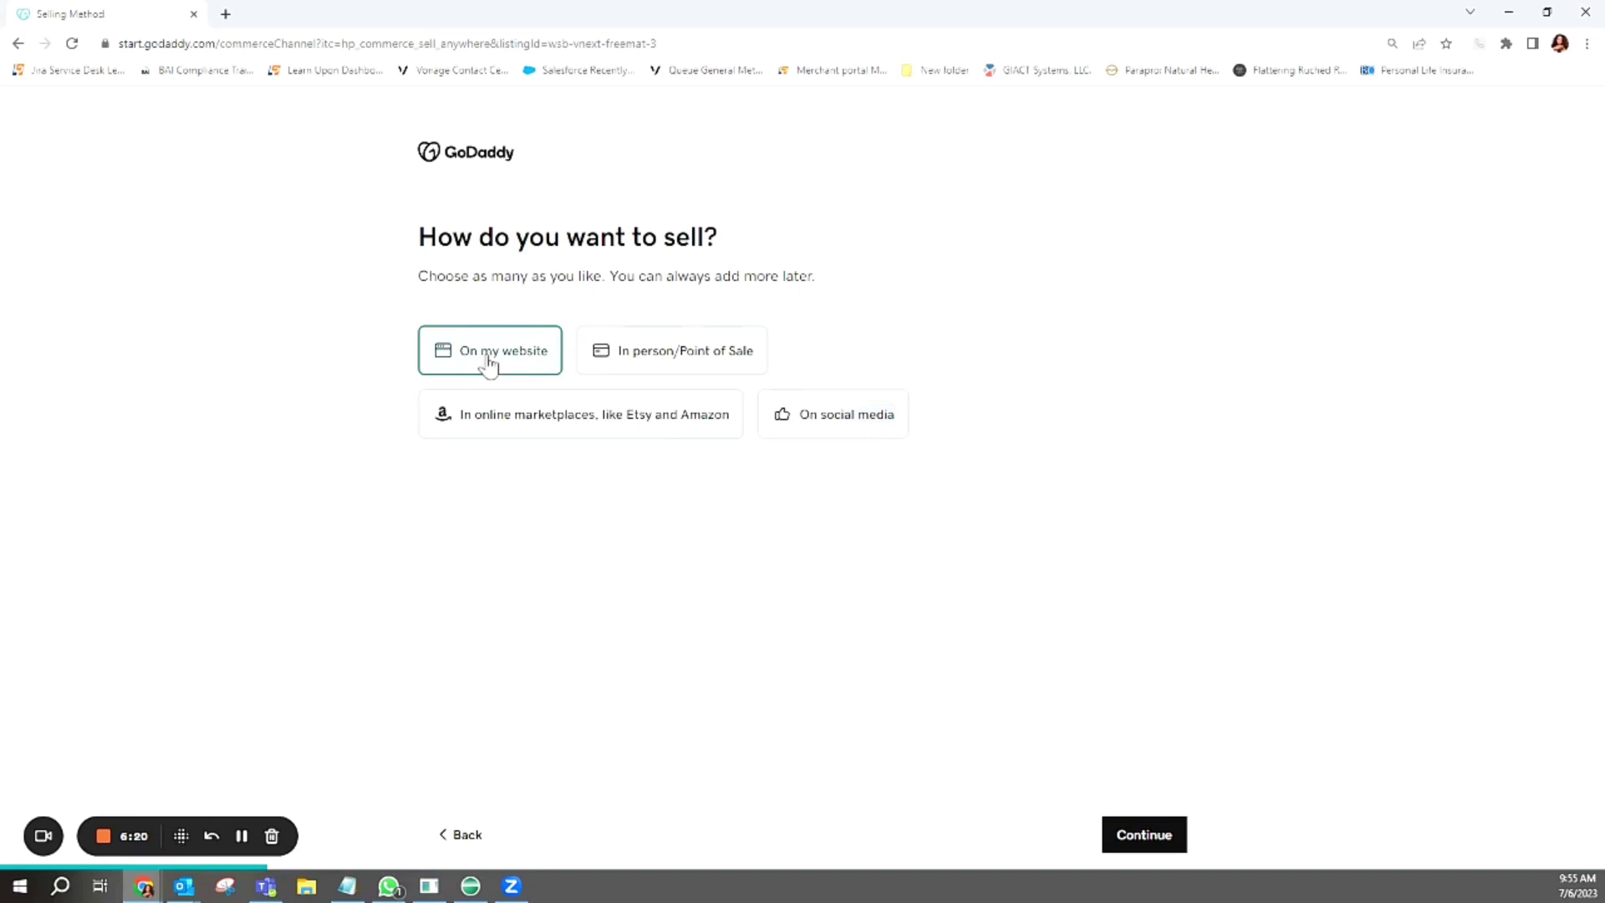
pyautogui.click(831, 428)
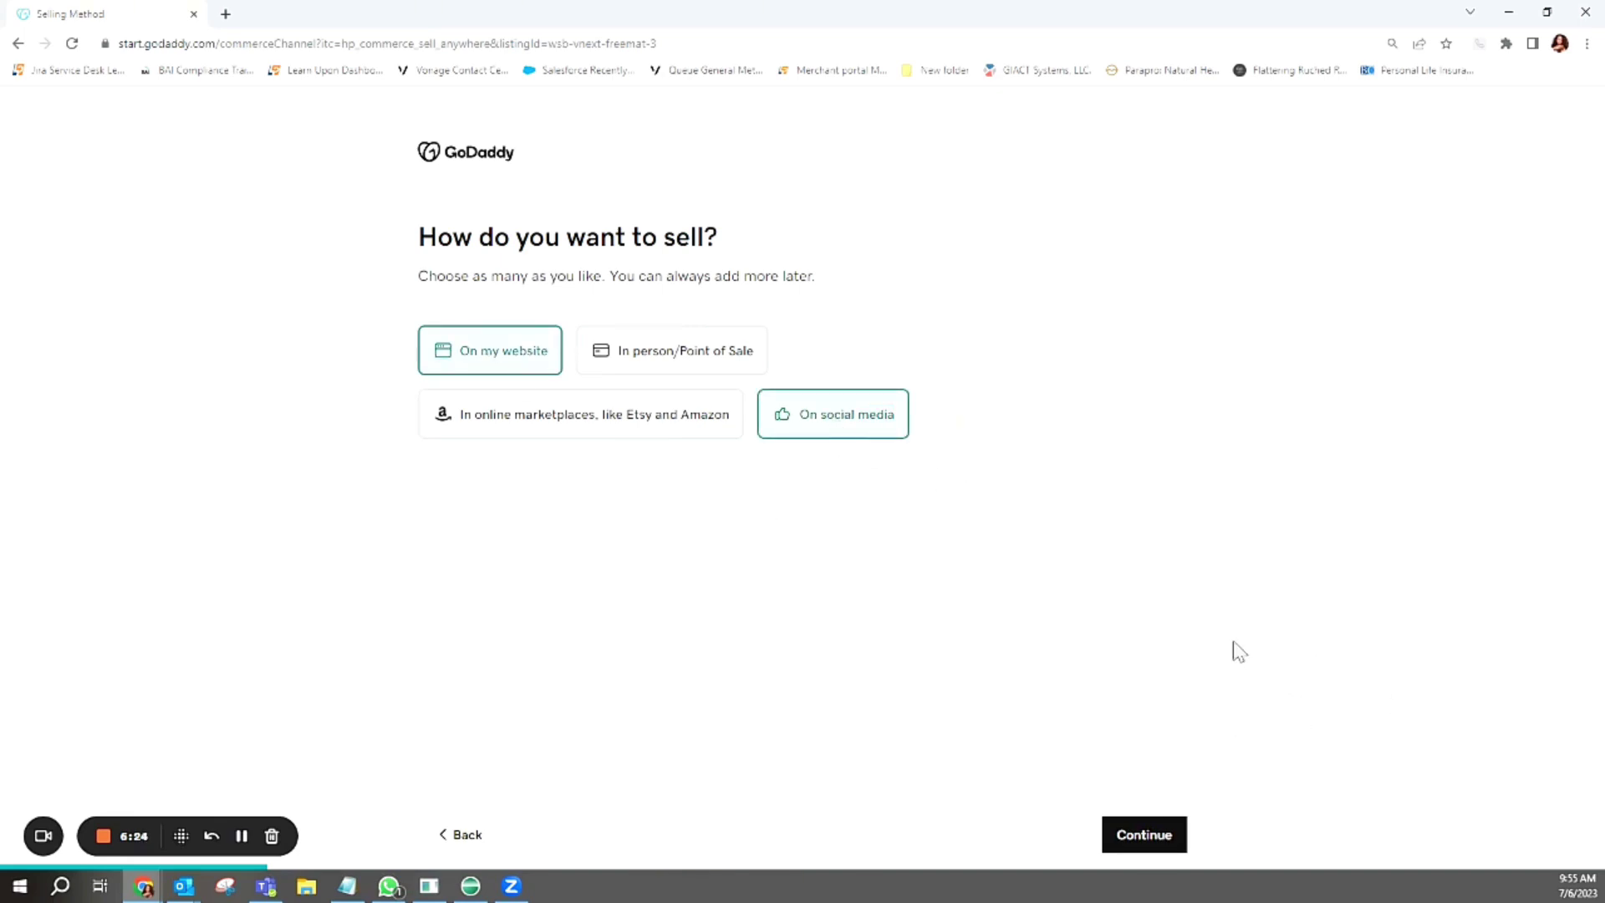
pyautogui.click(649, 437)
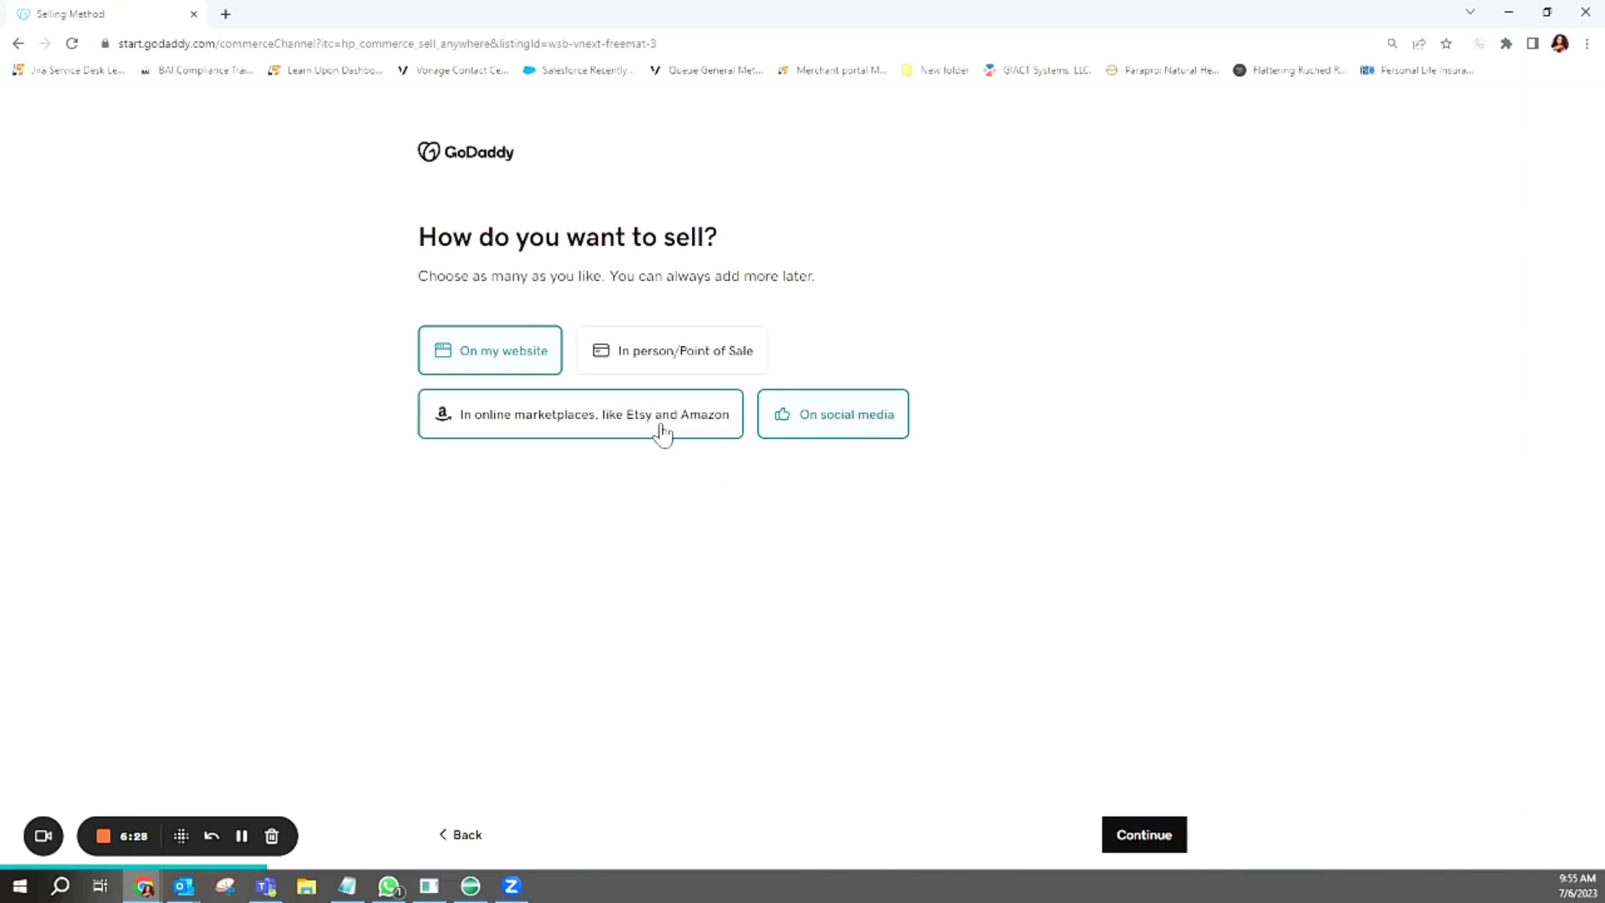
pyautogui.click(605, 433)
pyautogui.click(701, 352)
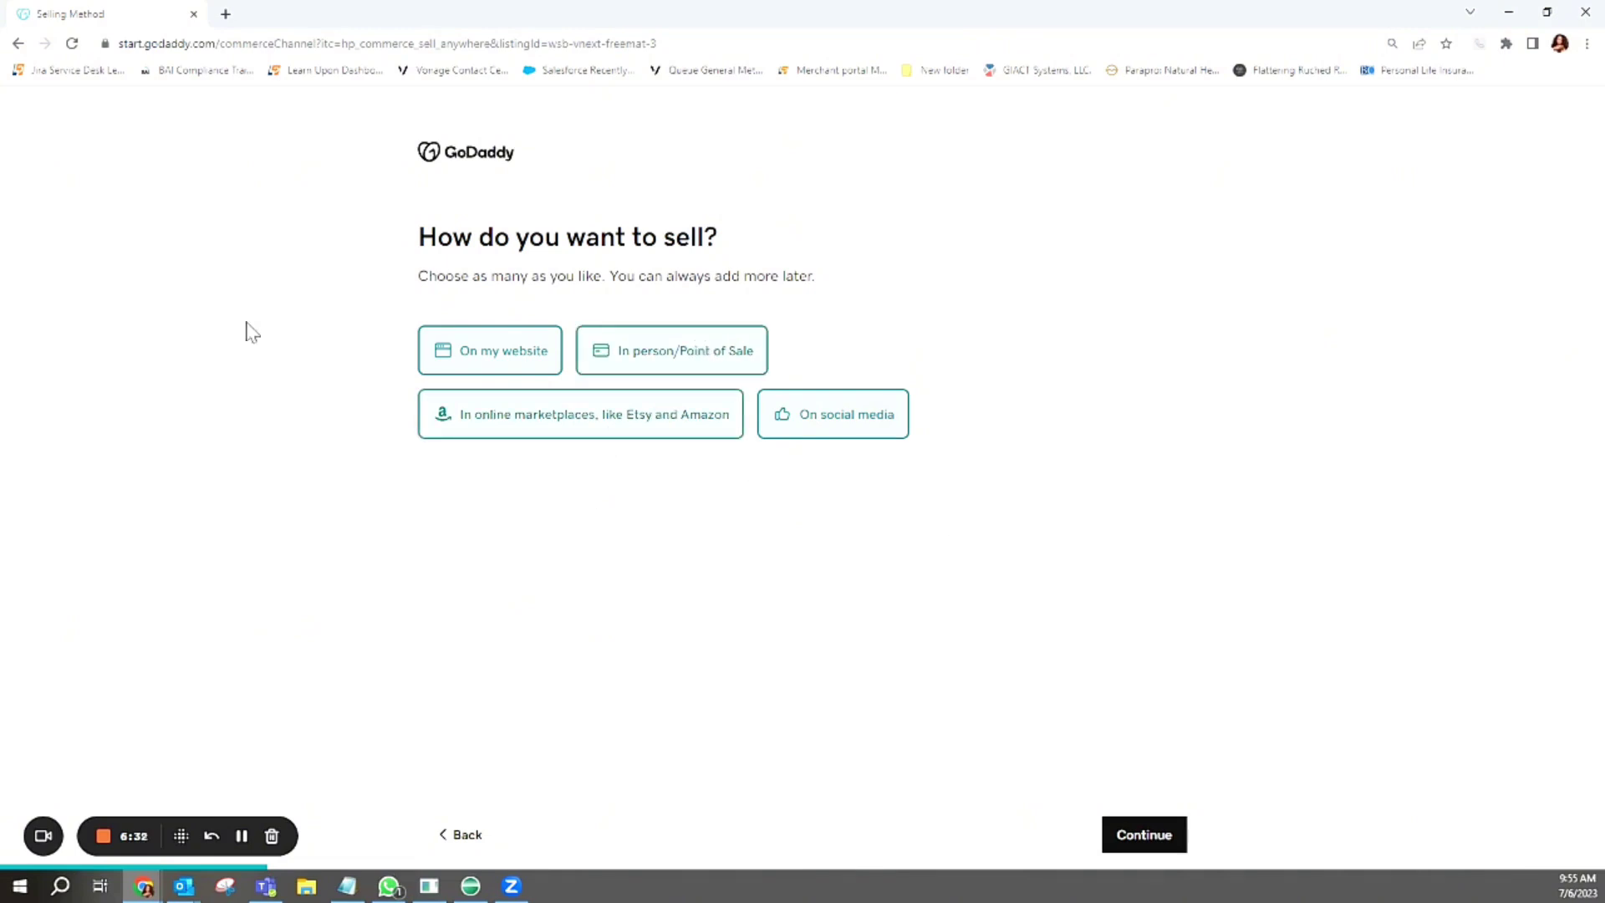
pyautogui.click(1142, 834)
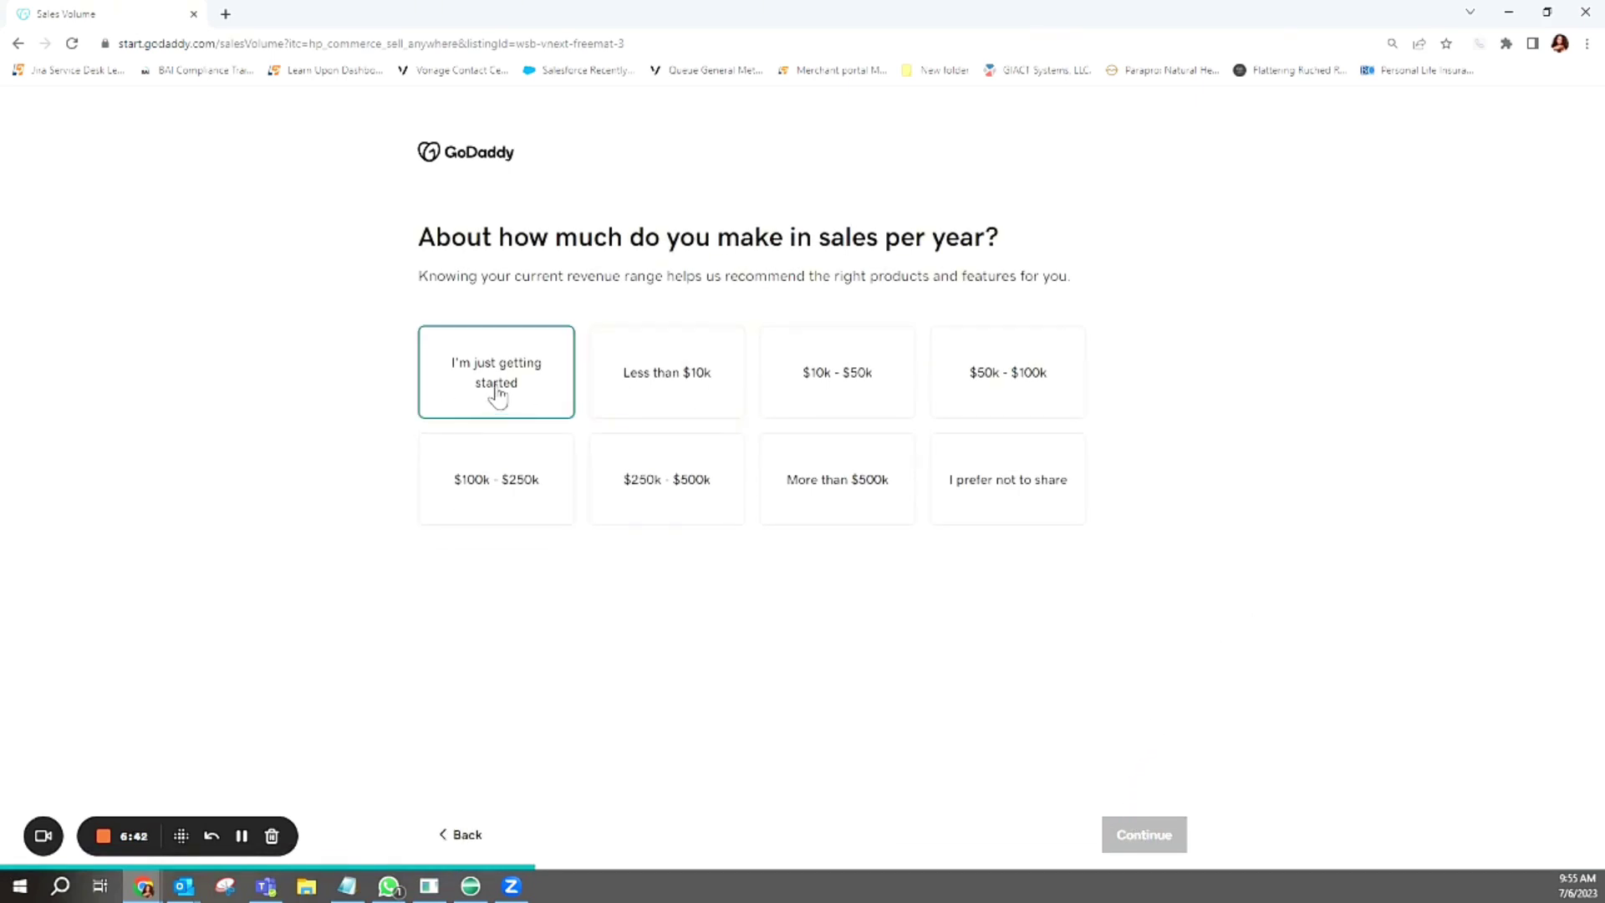
# Answer the yearly sales question with "I'm just getting started" and set the website category to Women's Clothing
pyautogui.click(499, 393)
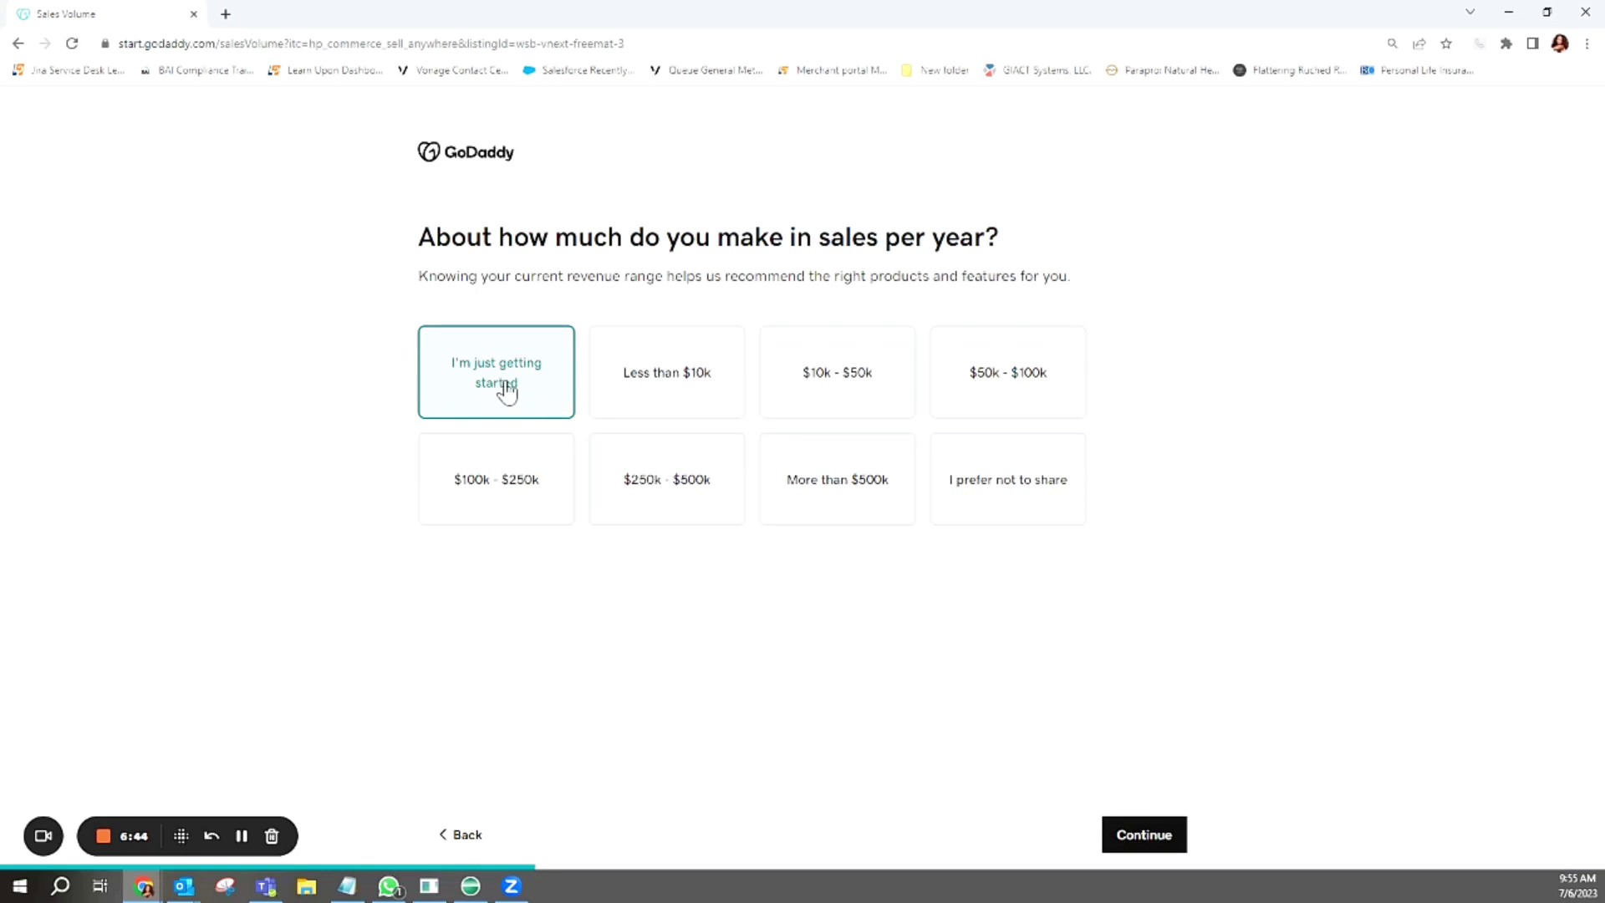
pyautogui.click(1150, 837)
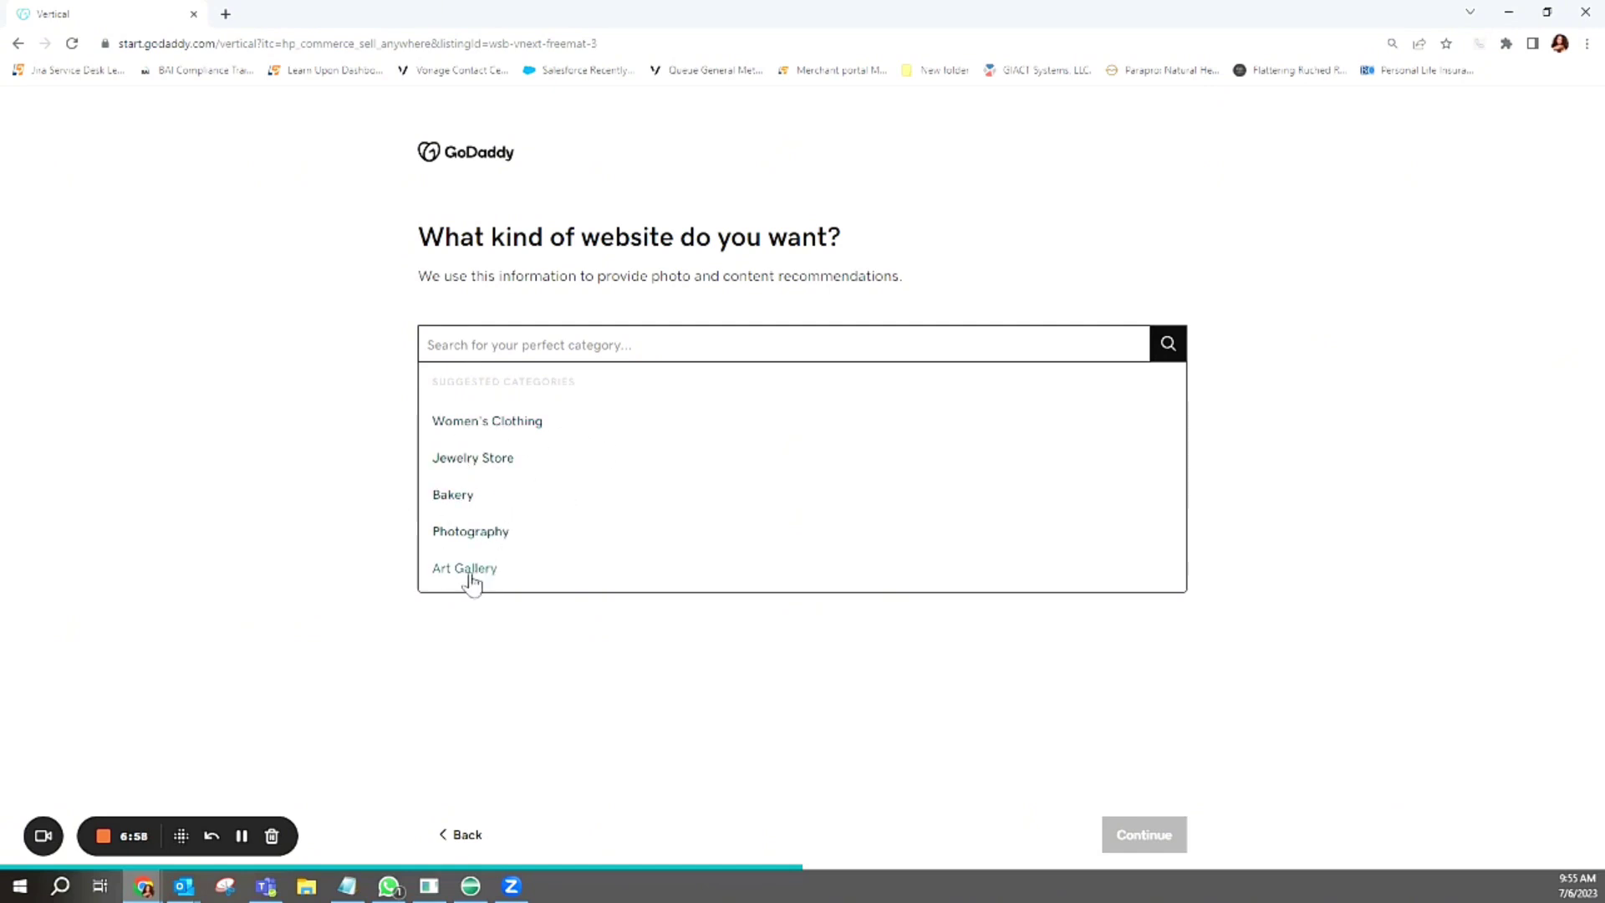
pyautogui.click(468, 424)
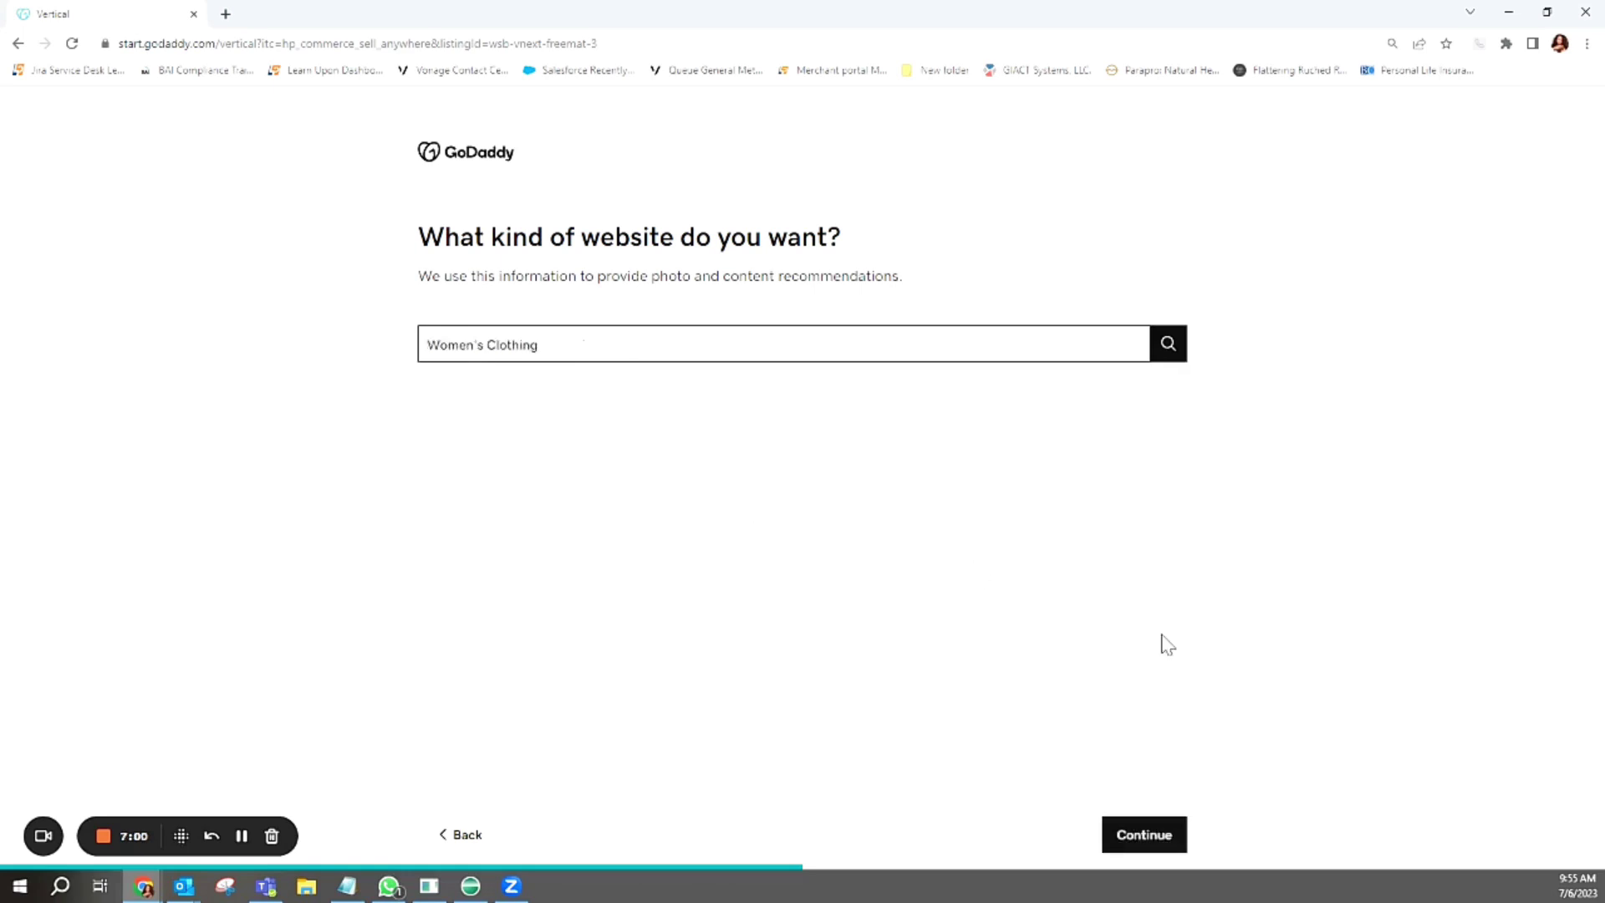
pyautogui.click(1131, 843)
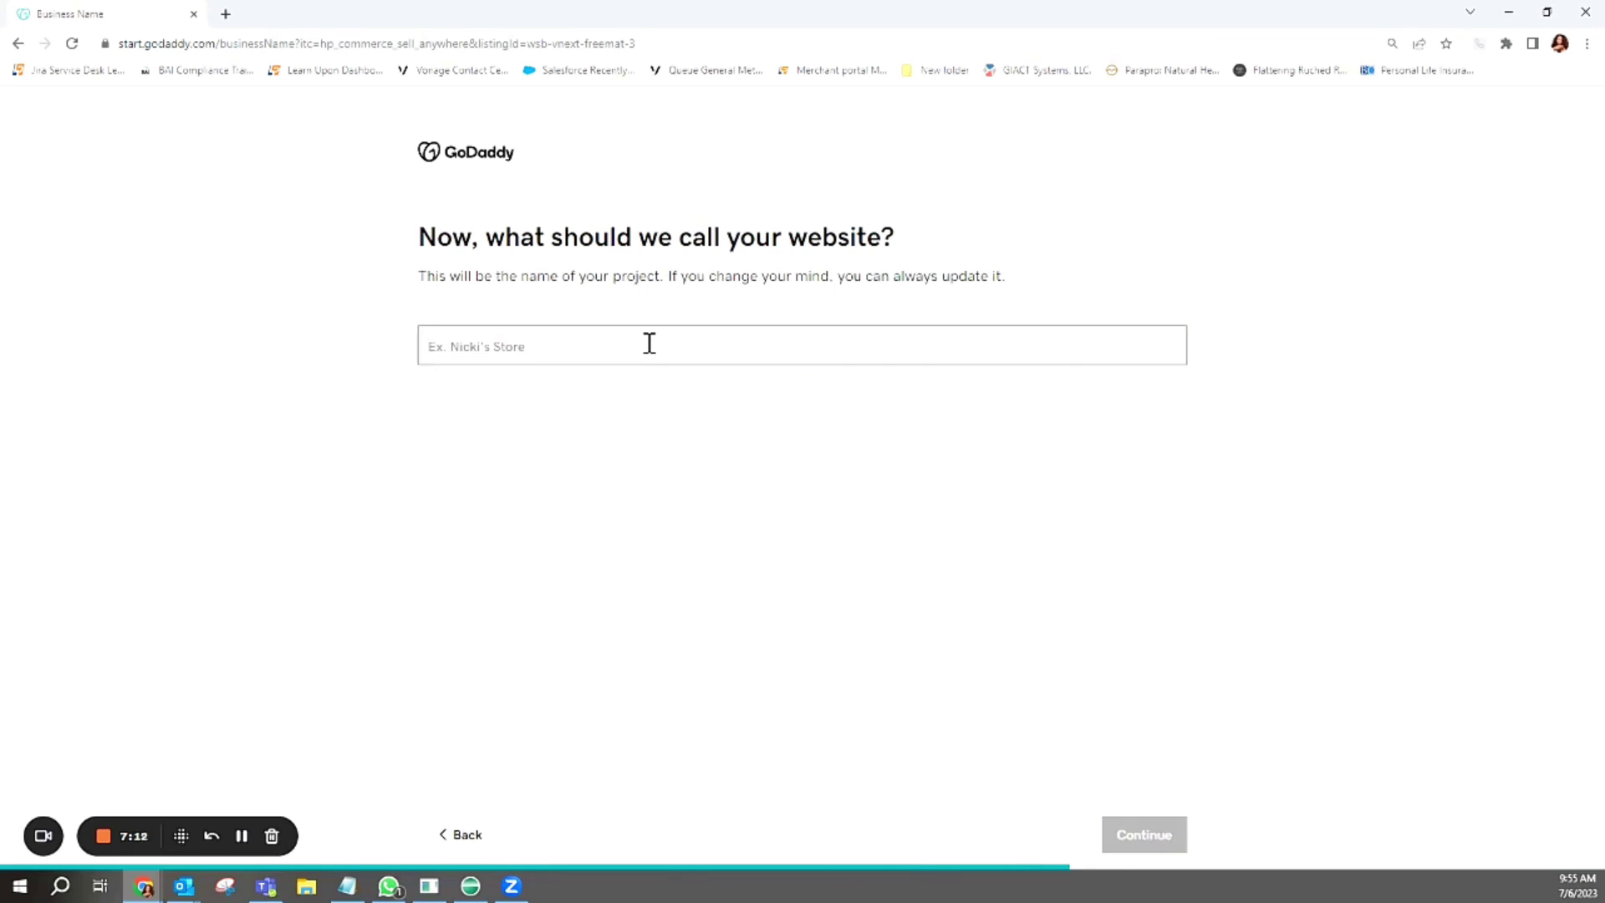
# Name the website "Star Boutique" and continue to the contact details
pyautogui.write('s')
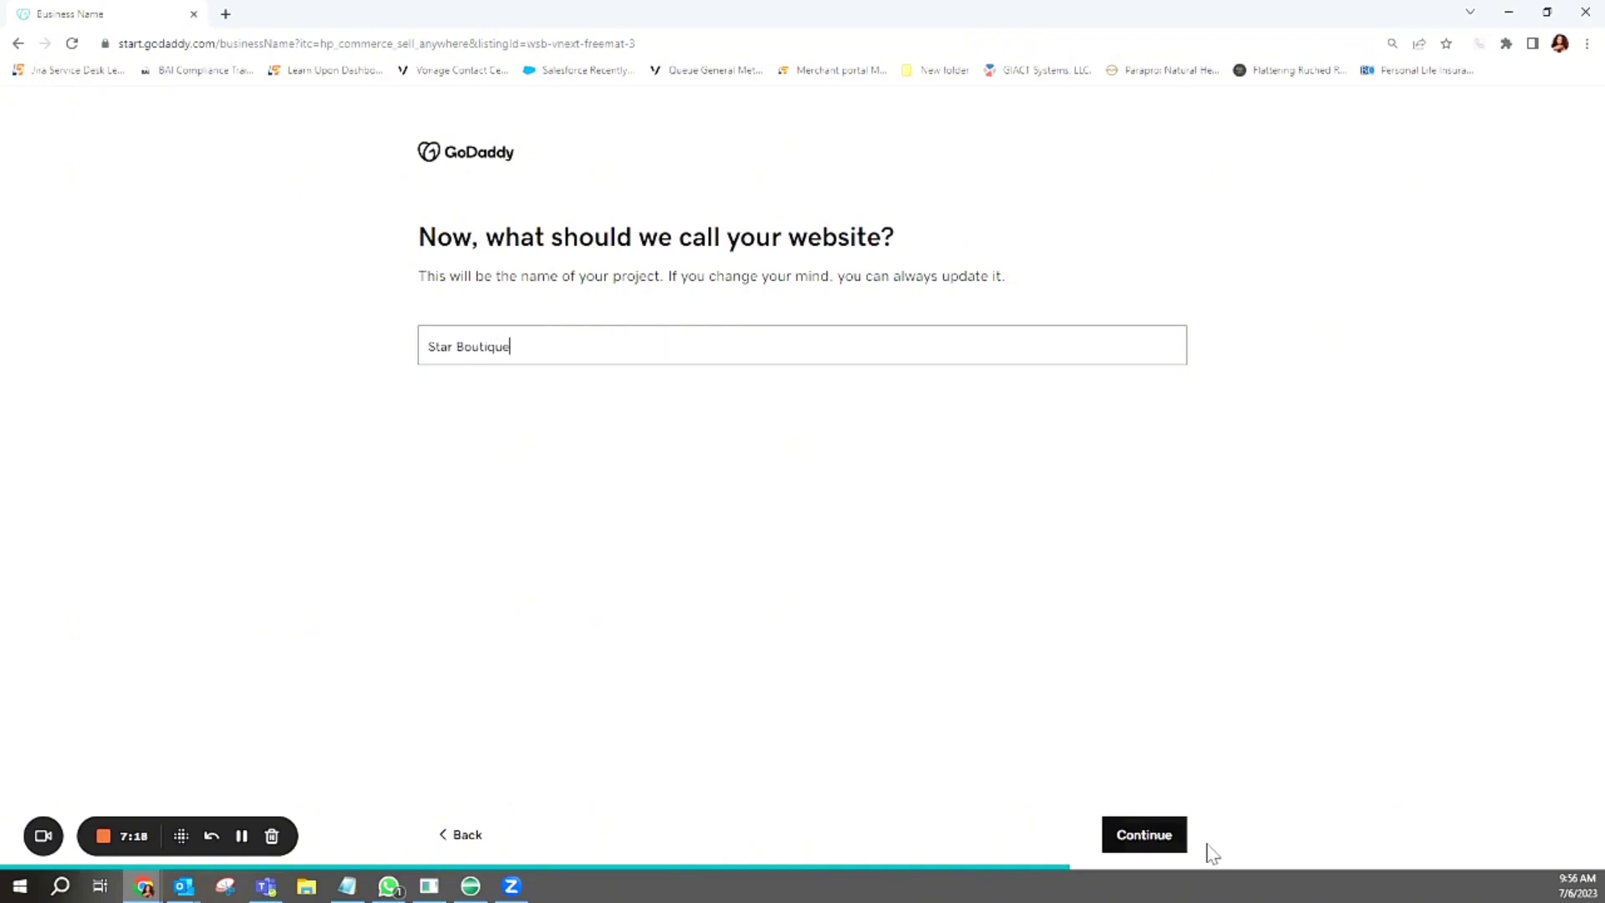
pyautogui.click(1165, 839)
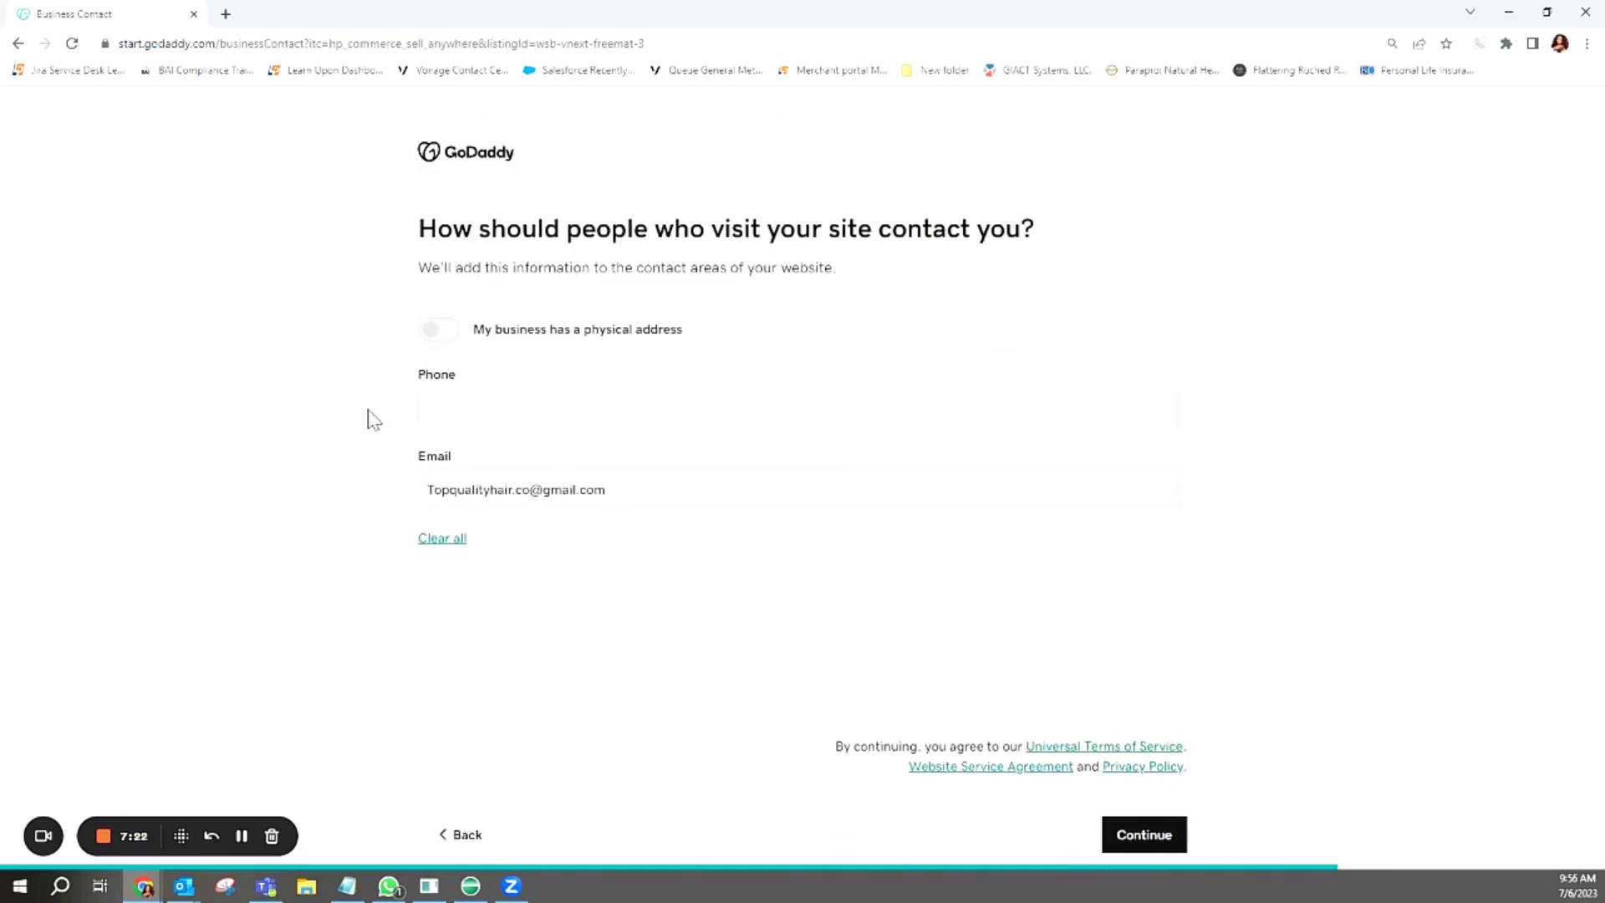
# Check the contact email for the site's contact areas and continue to have the website built
pyautogui.click(632, 491)
pyautogui.click(765, 637)
pyautogui.click(1158, 841)
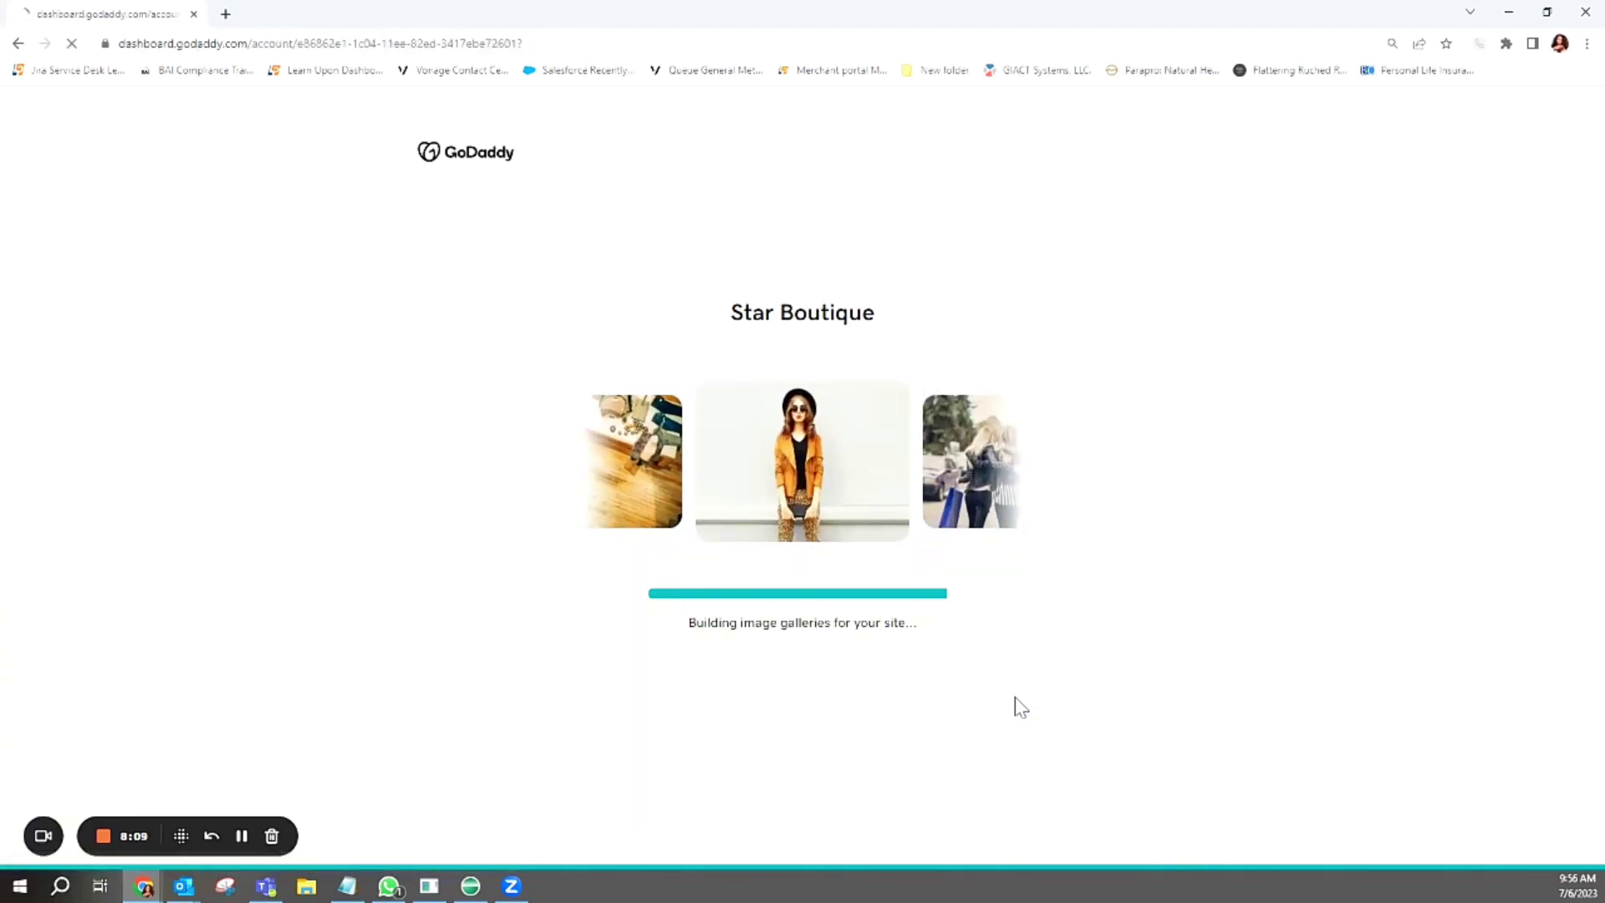
# Look through the Commerce and Website setup checklists, and start the "Design and publish your online store" task
pyautogui.scroll(-2, 1020, 707)
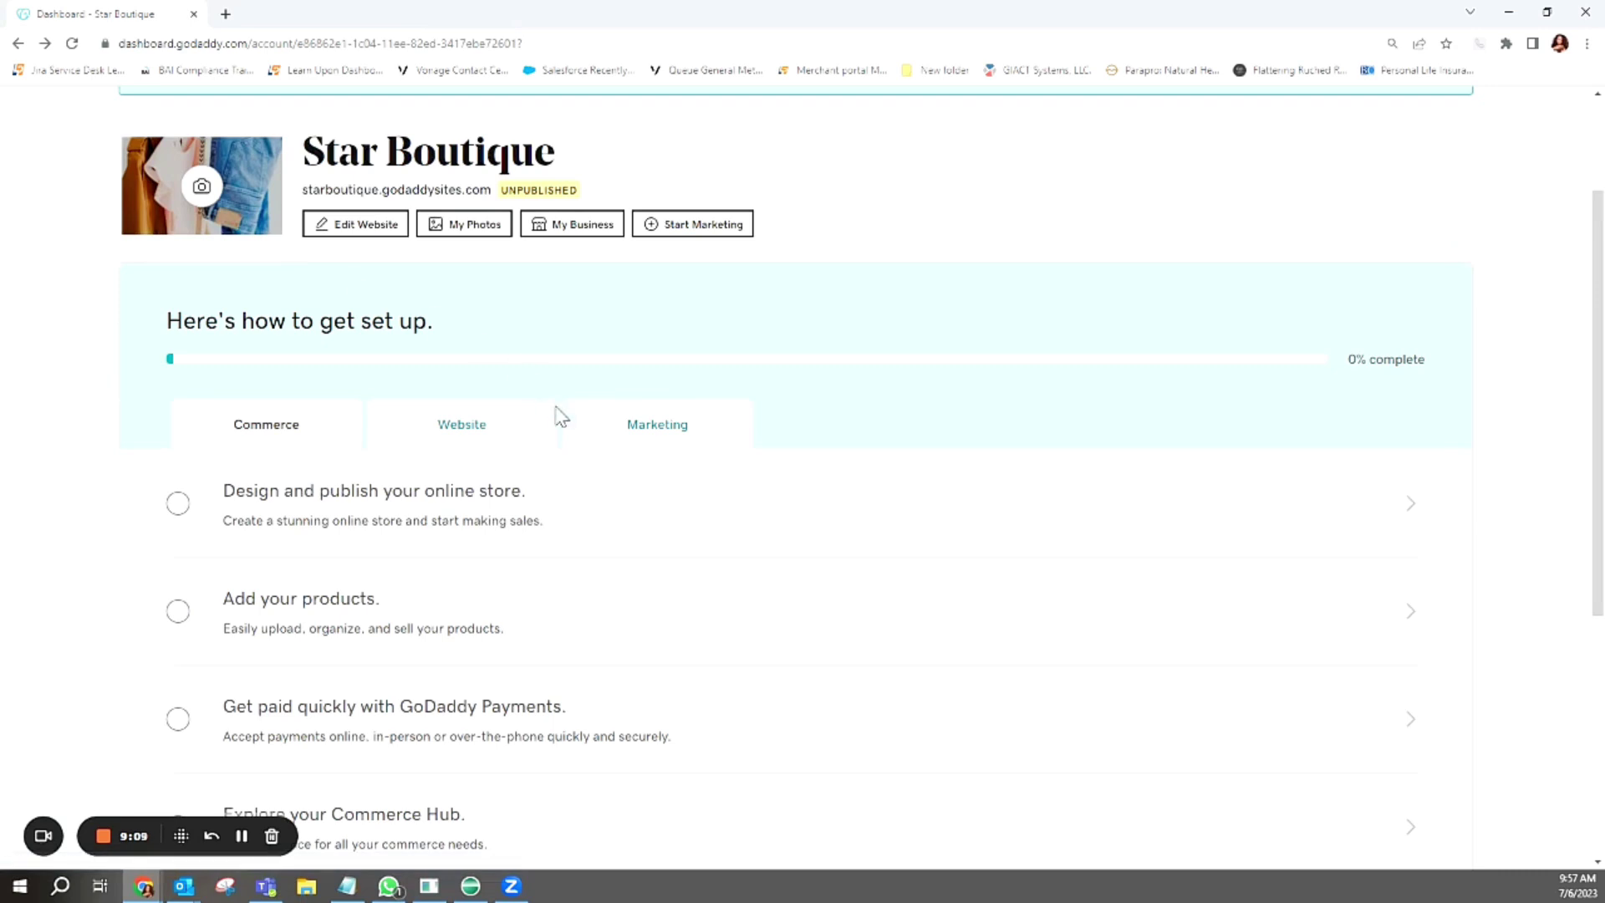
pyautogui.click(441, 431)
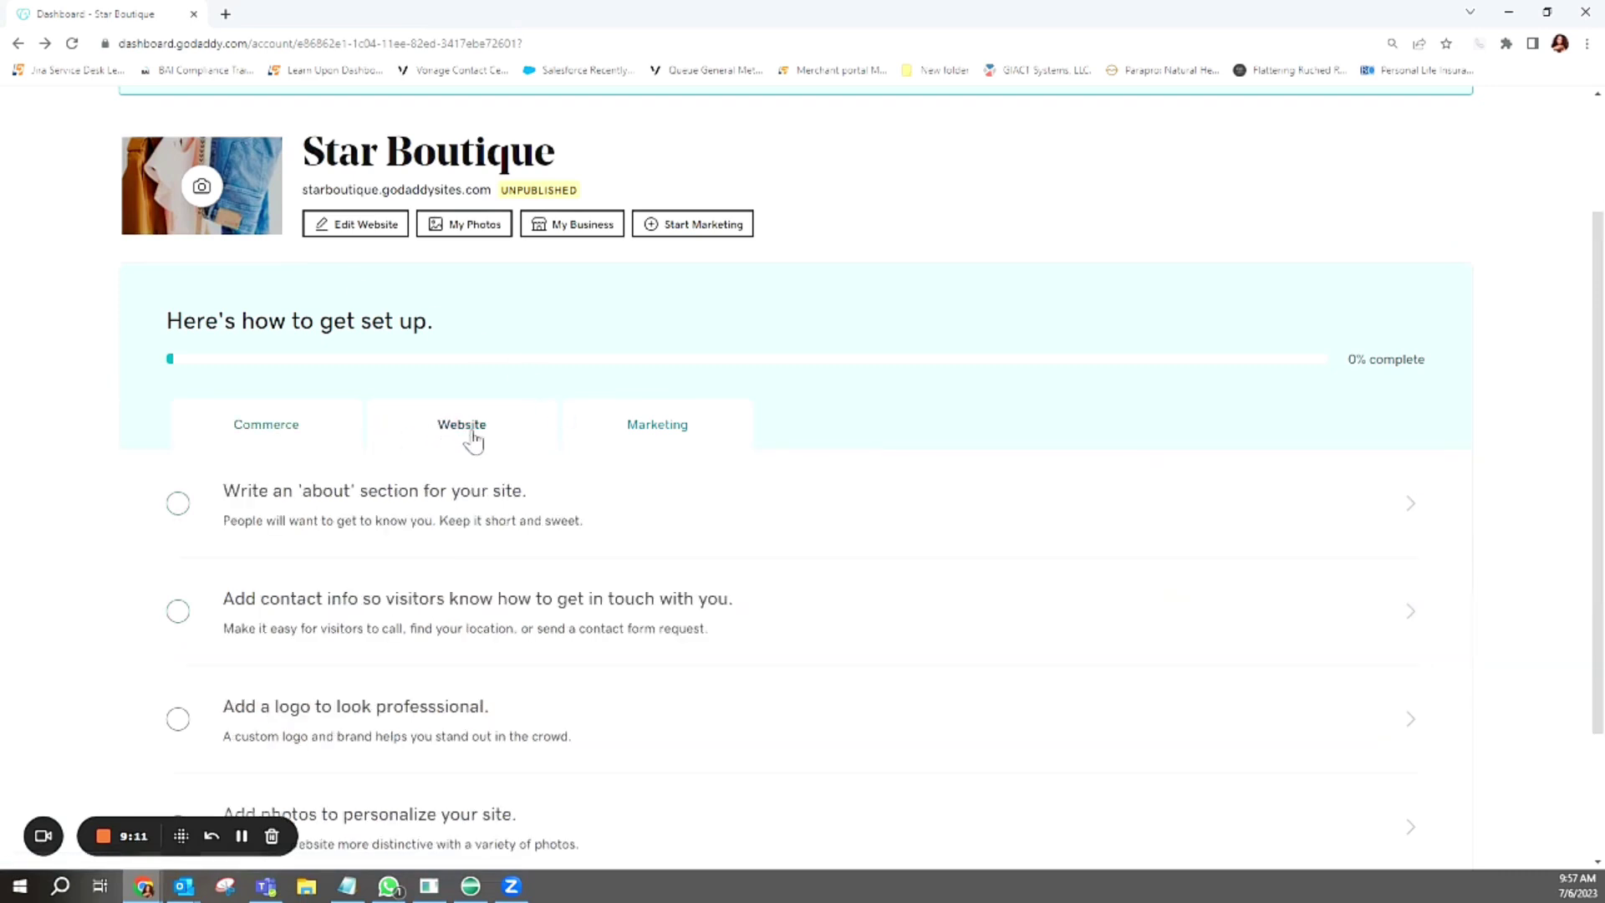
pyautogui.click(266, 426)
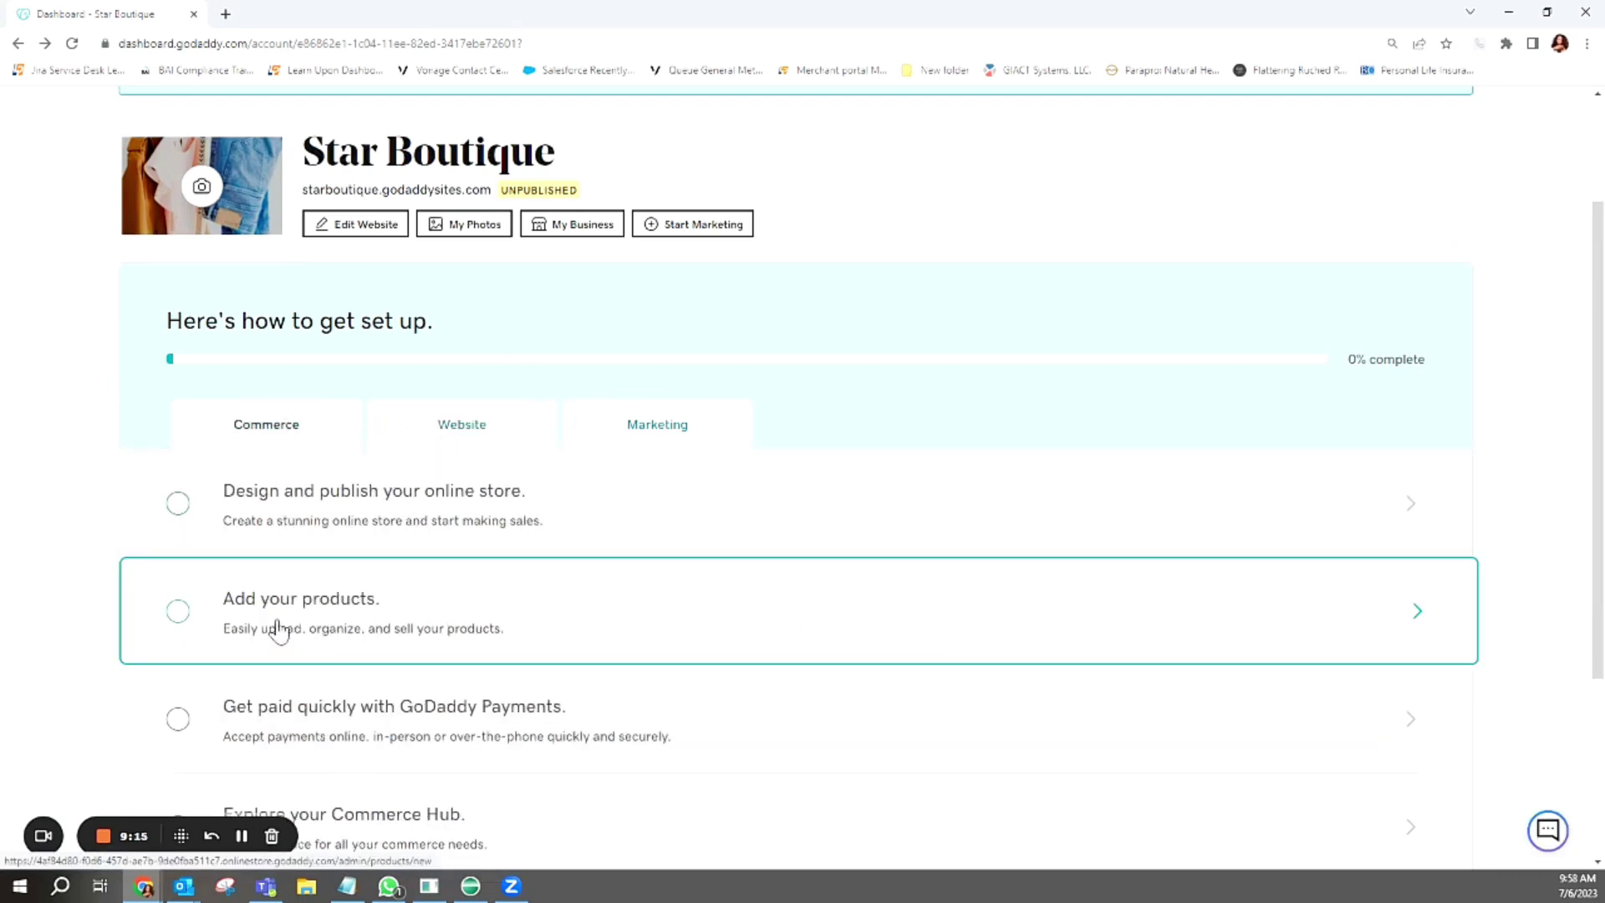
pyautogui.click(273, 628)
pyautogui.scroll(-3, 438, 547)
pyautogui.scroll(3, 197, 501)
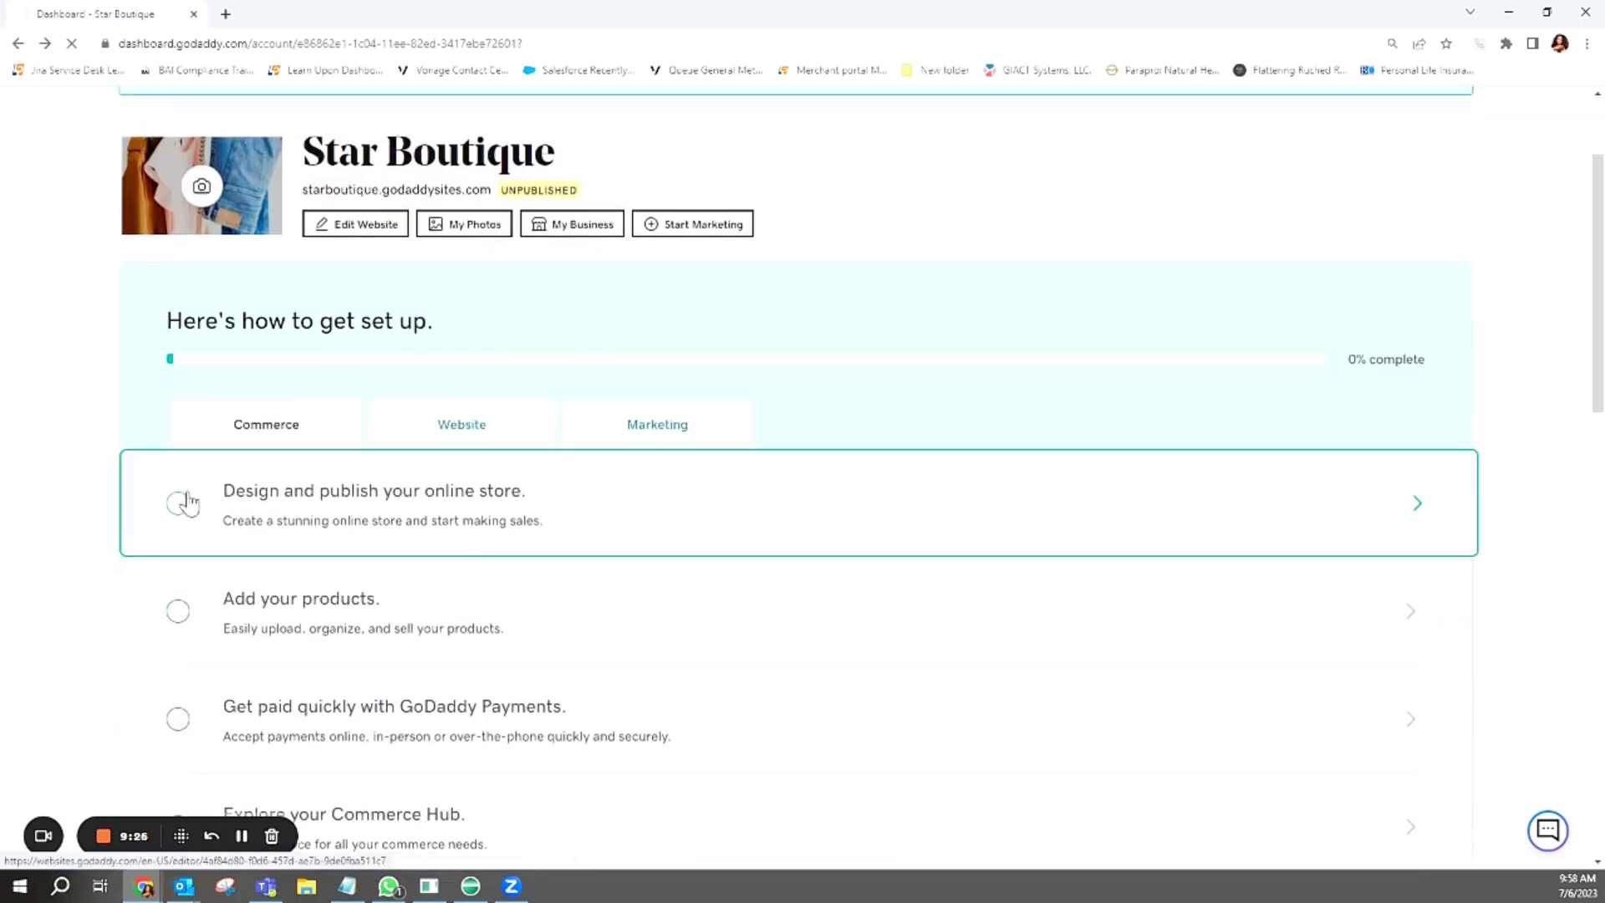
pyautogui.click(174, 506)
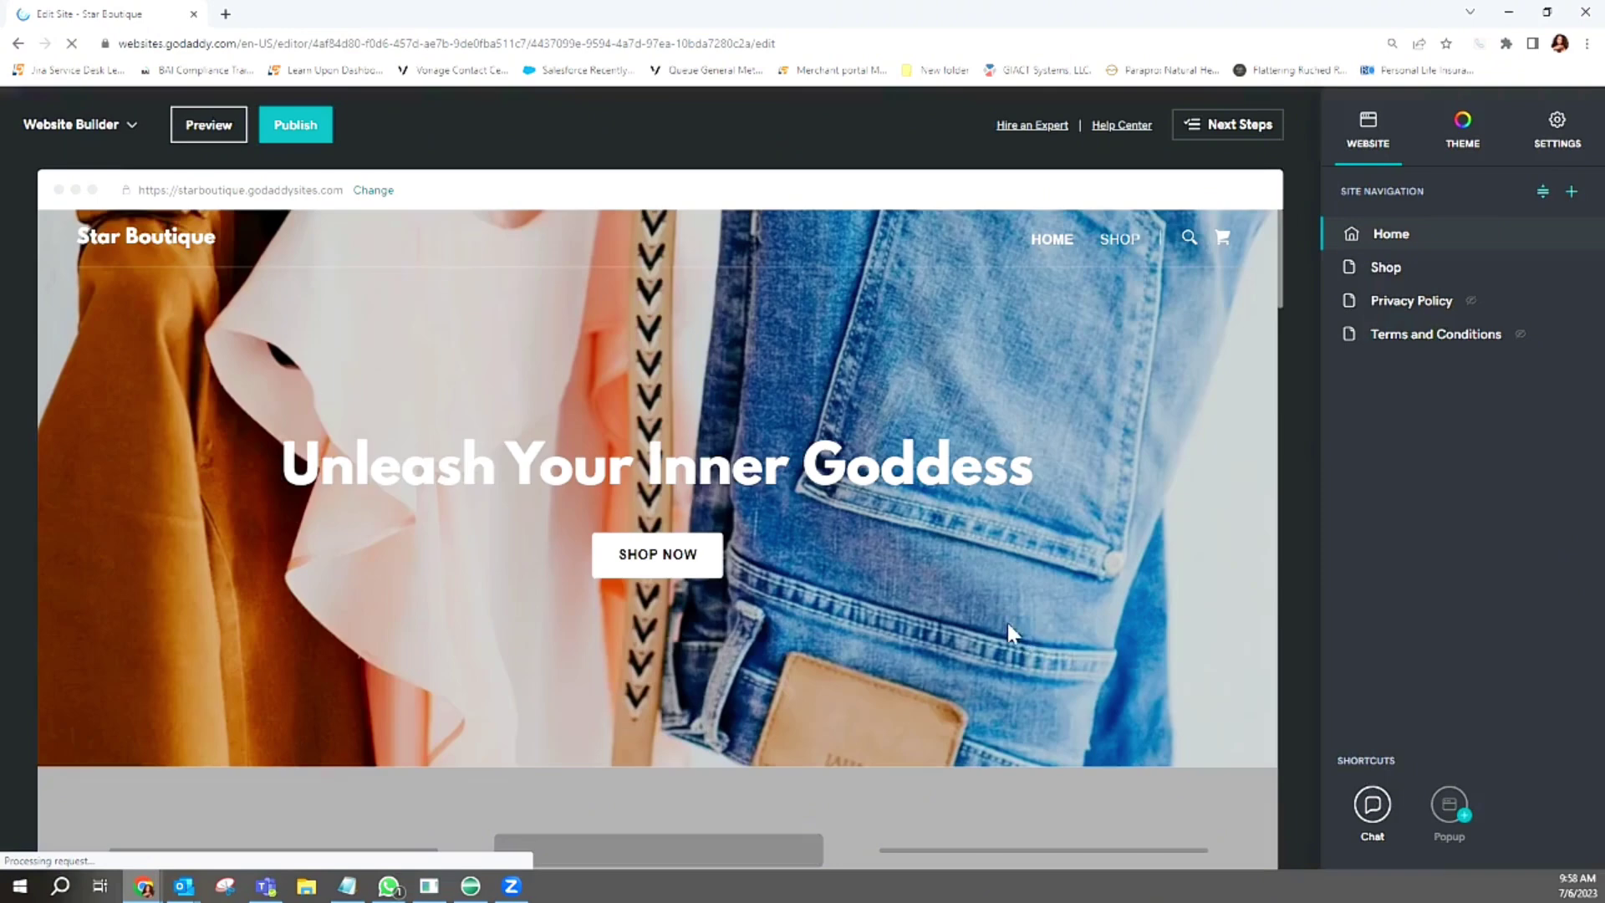
# Enlarge the Star Boutique text logo in the home page header to nearly its largest size
pyautogui.click(934, 640)
pyautogui.scroll(-6, 928, 535)
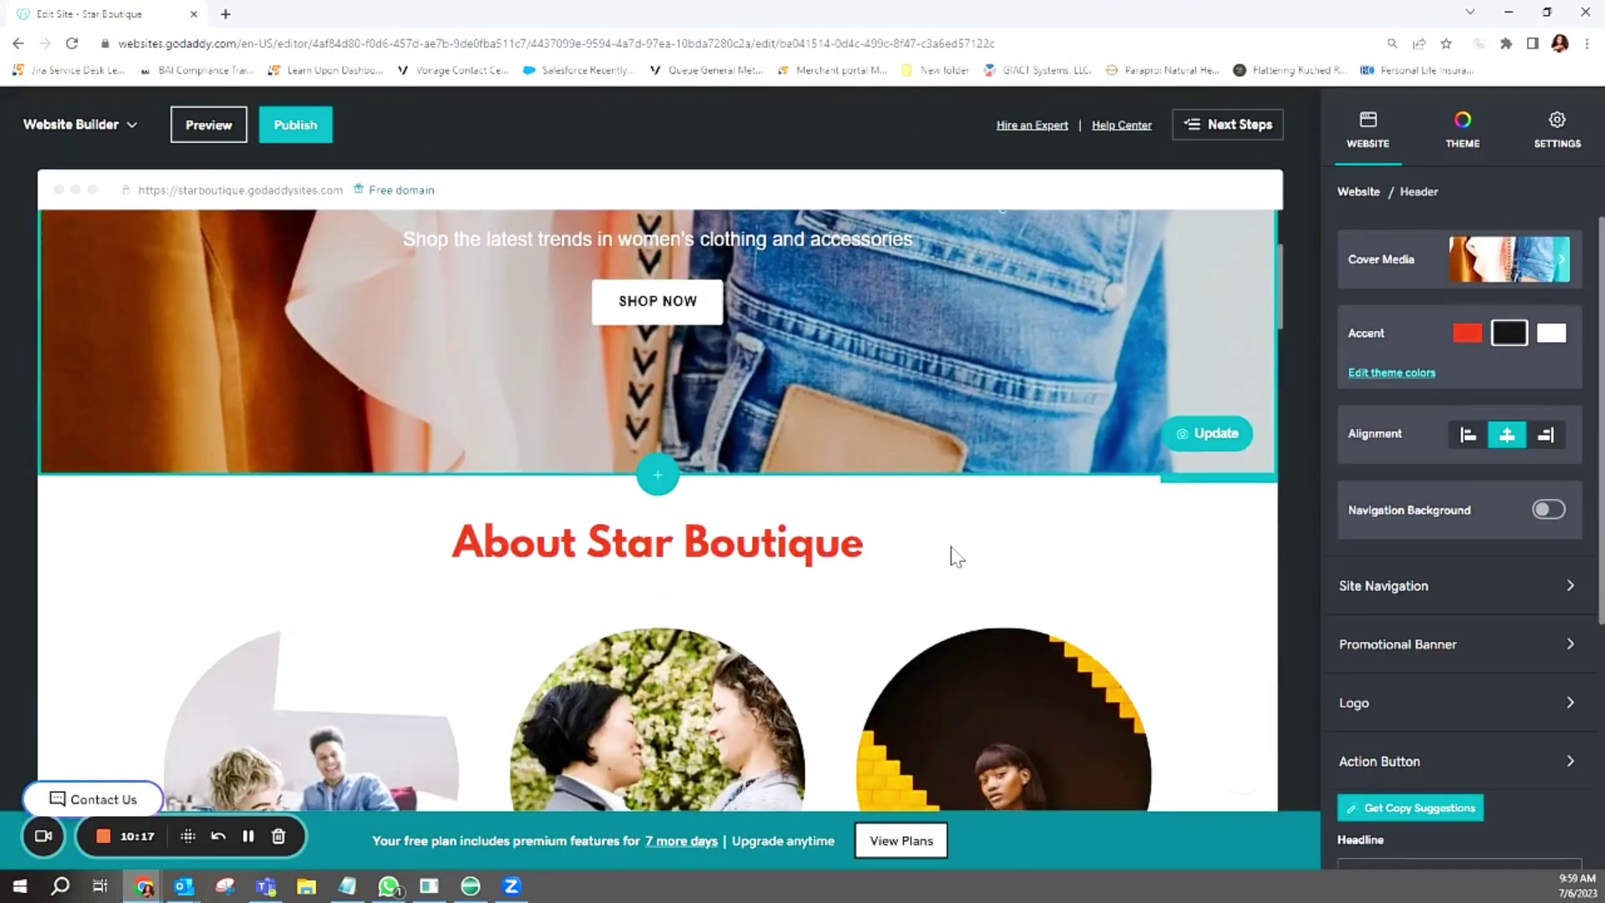
pyautogui.scroll(6, 926, 510)
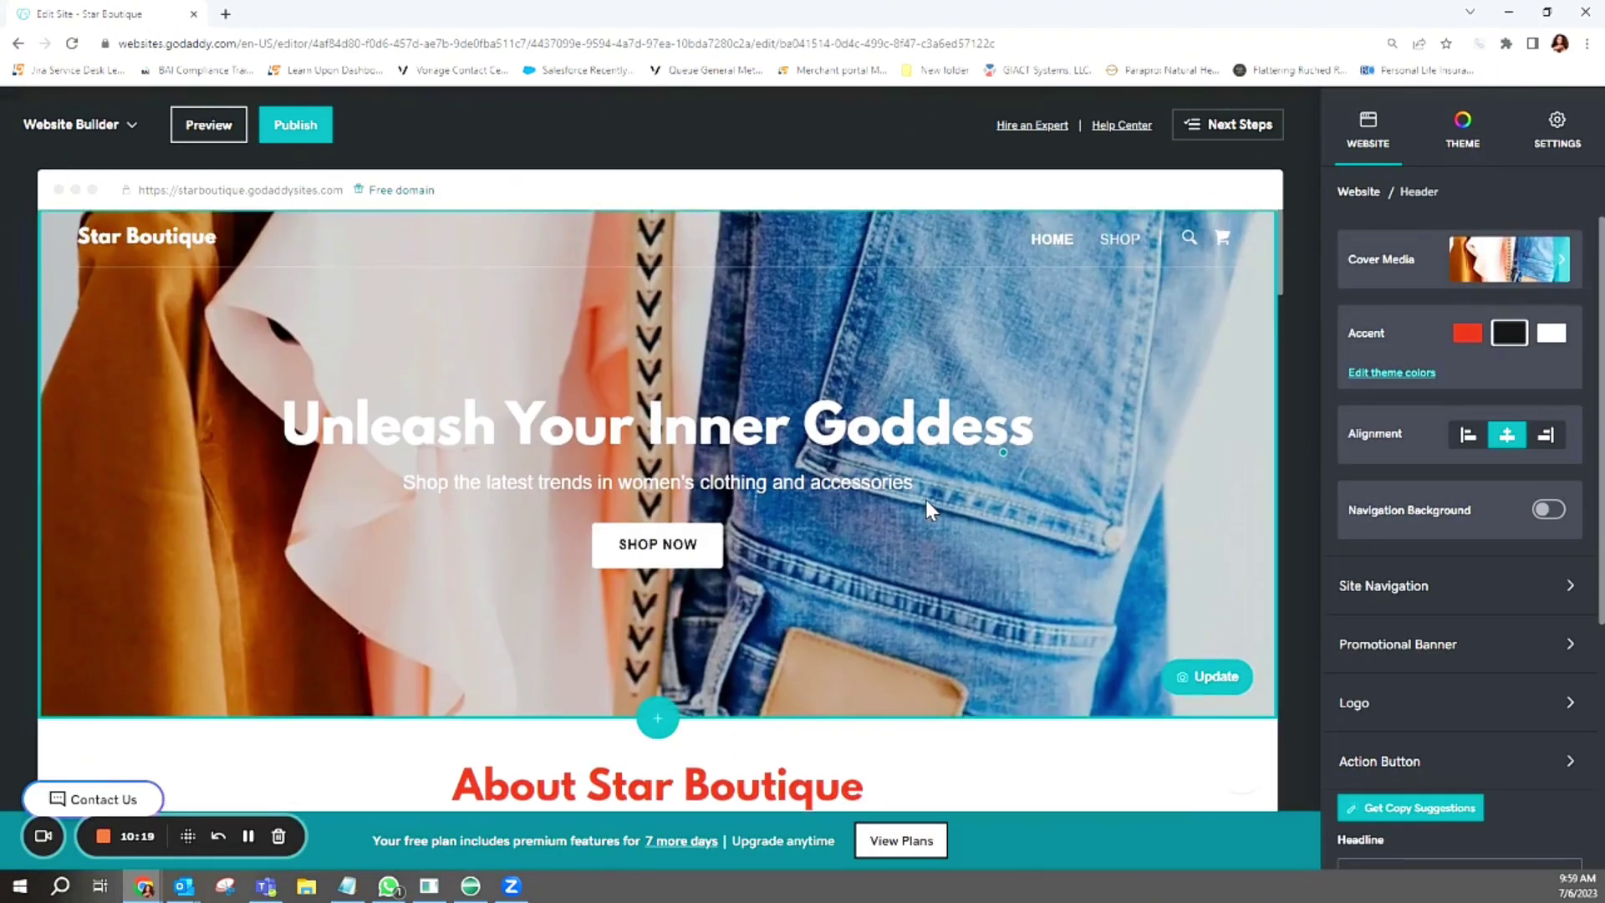
pyautogui.click(125, 241)
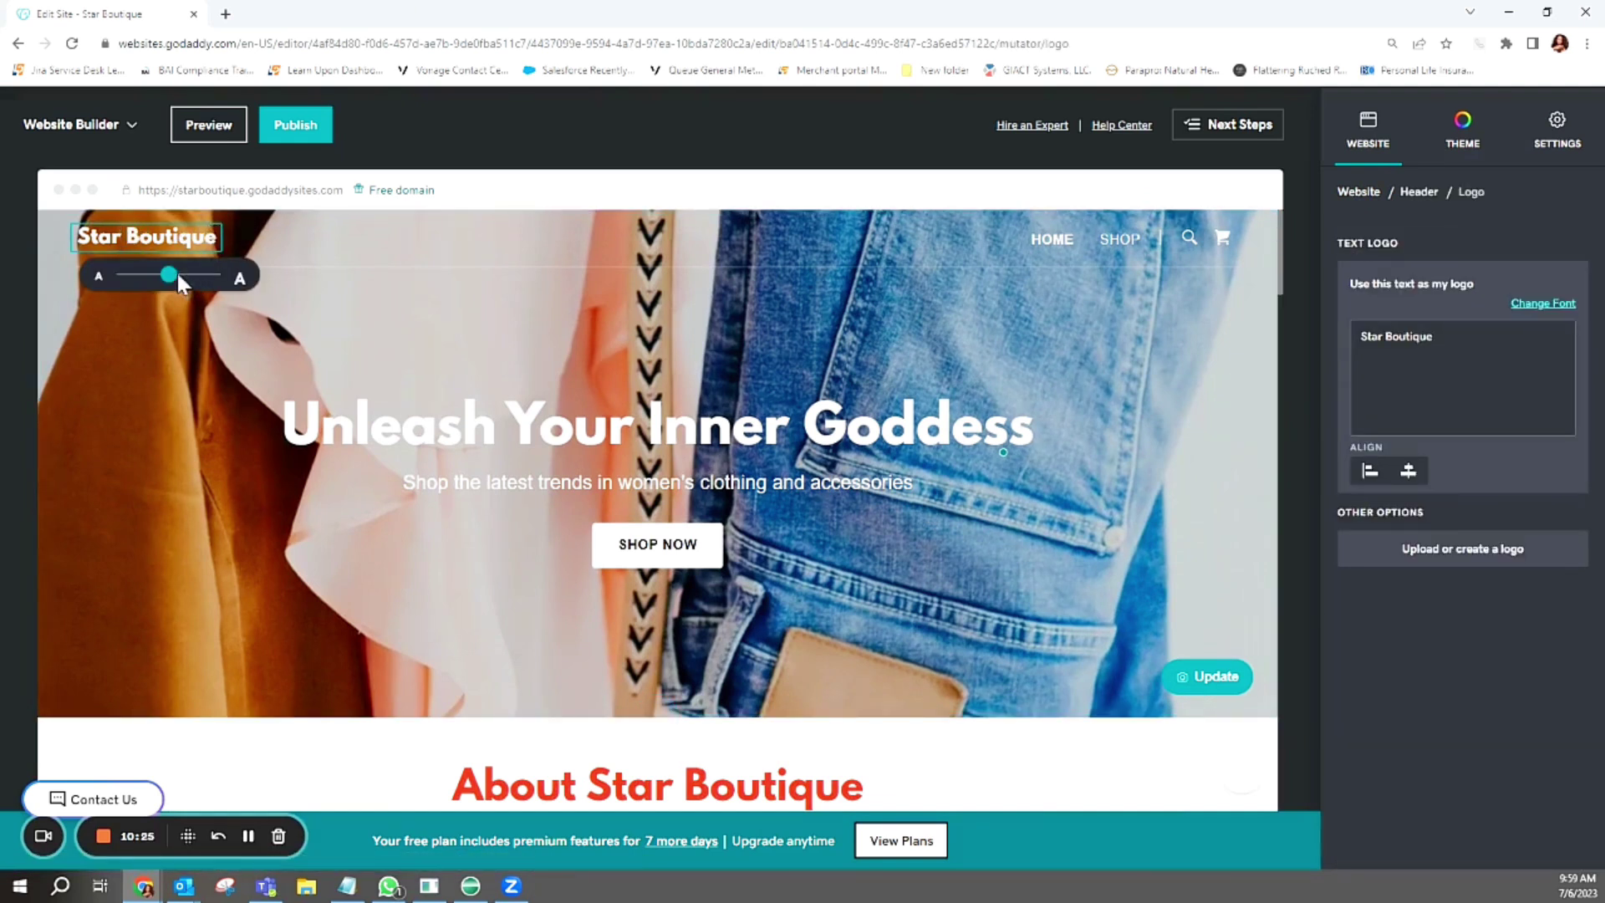
pyautogui.moveTo(174, 278); pyautogui.dragTo(219, 283)
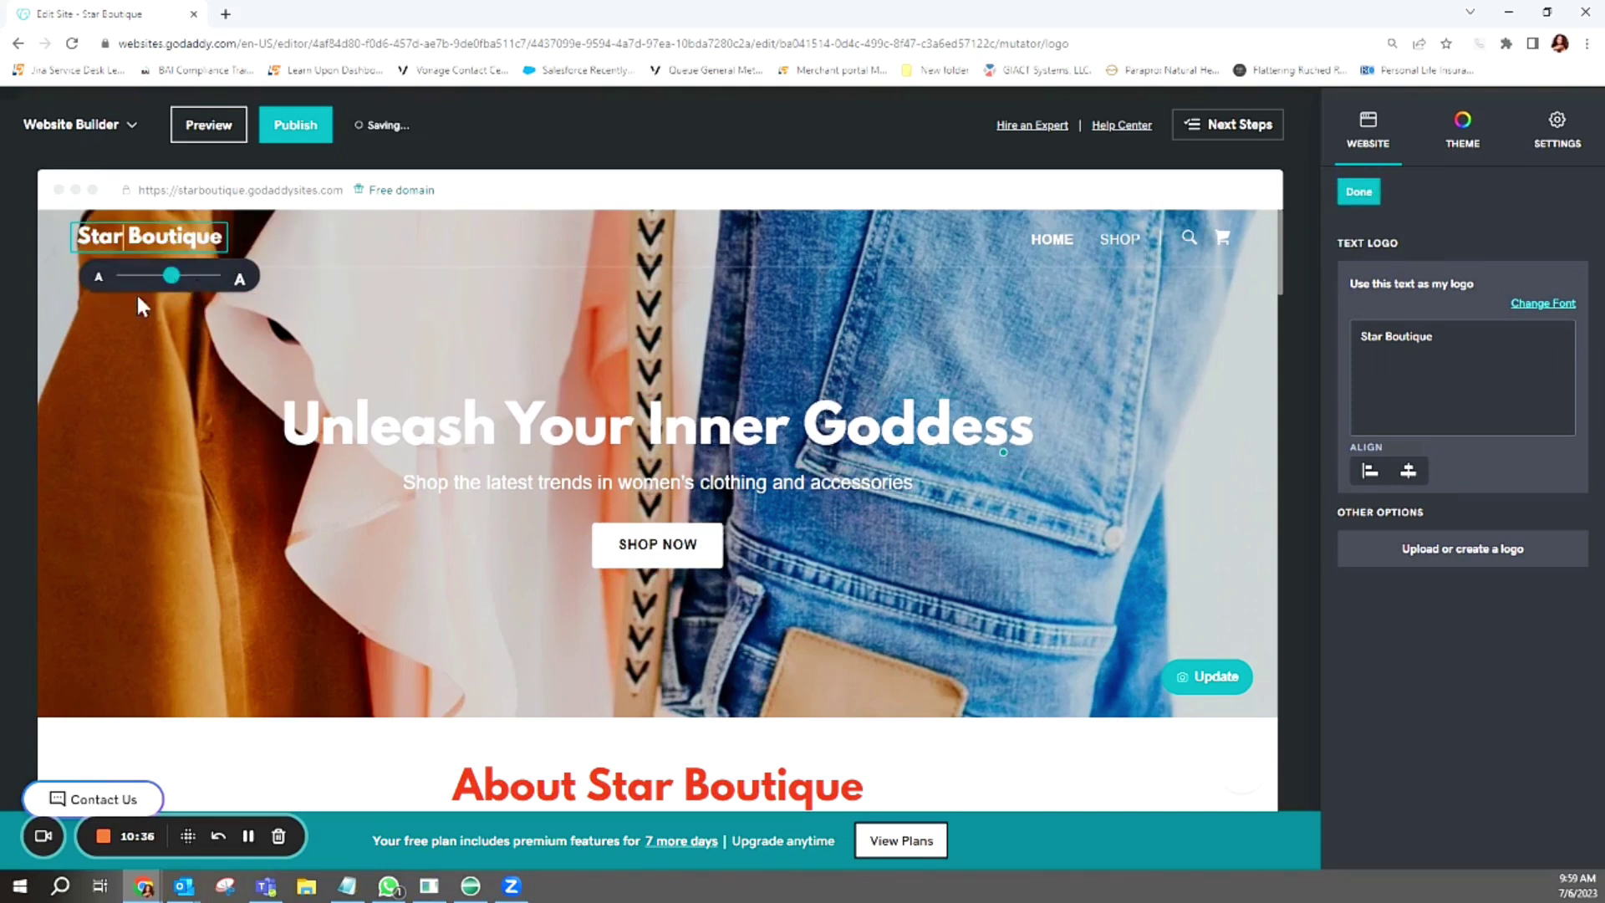
pyautogui.click(687, 441)
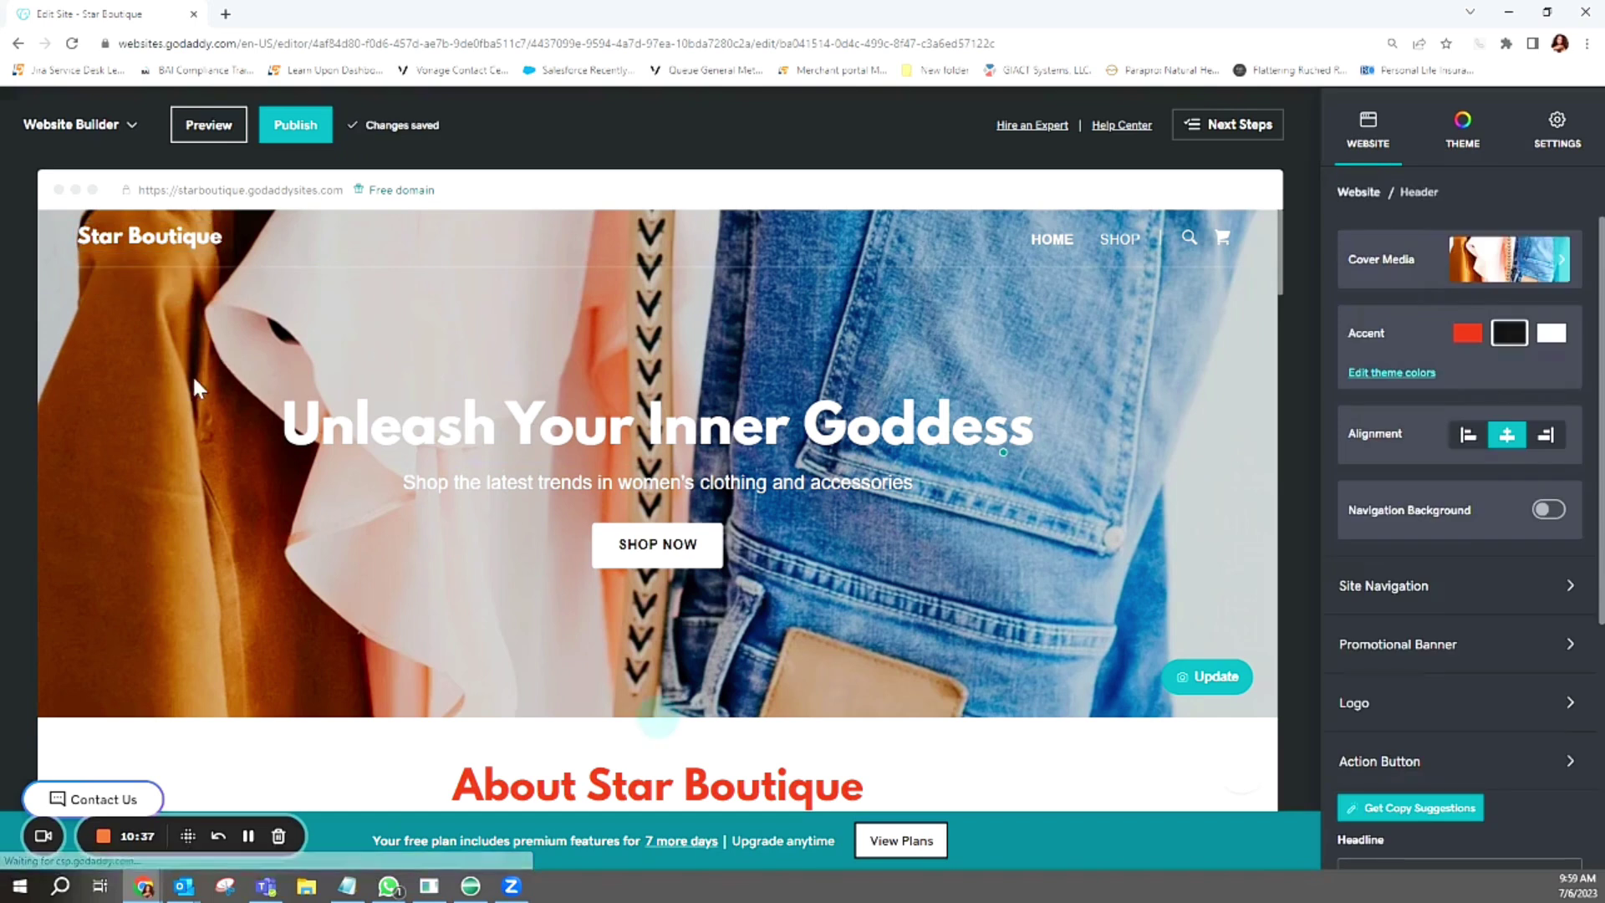
pyautogui.click(168, 245)
pyautogui.moveTo(172, 282); pyautogui.dragTo(219, 282)
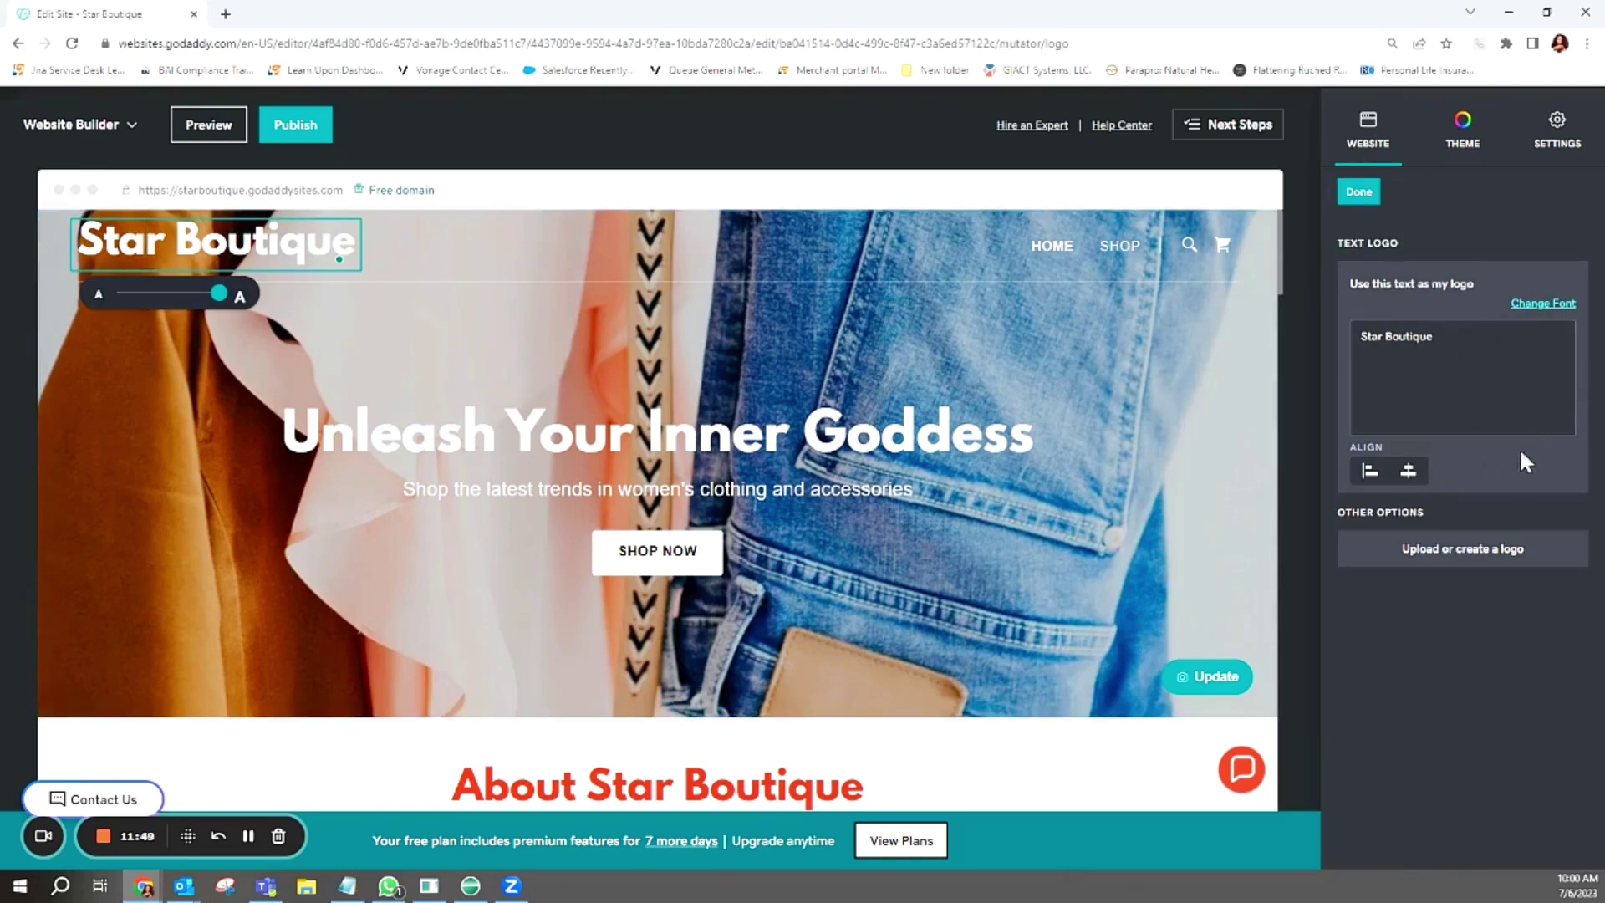
# Try the Cabin, League Spartan and Libre Baskerville fonts on the text logo, and apply an all-capitals serif font
pyautogui.click(1550, 306)
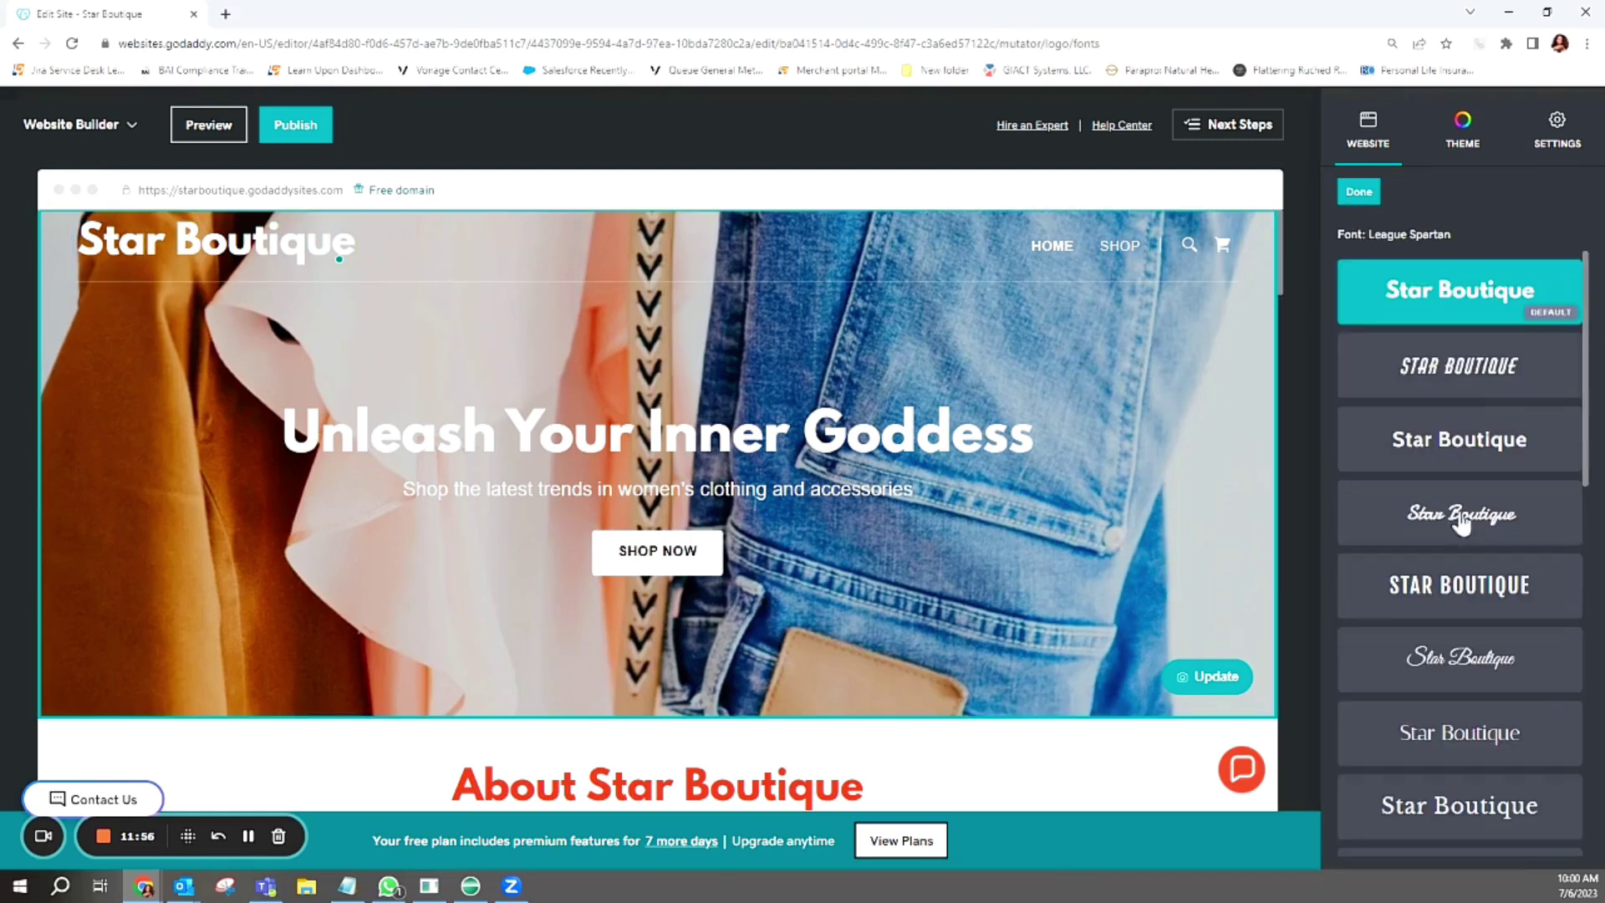
pyautogui.click(1396, 470)
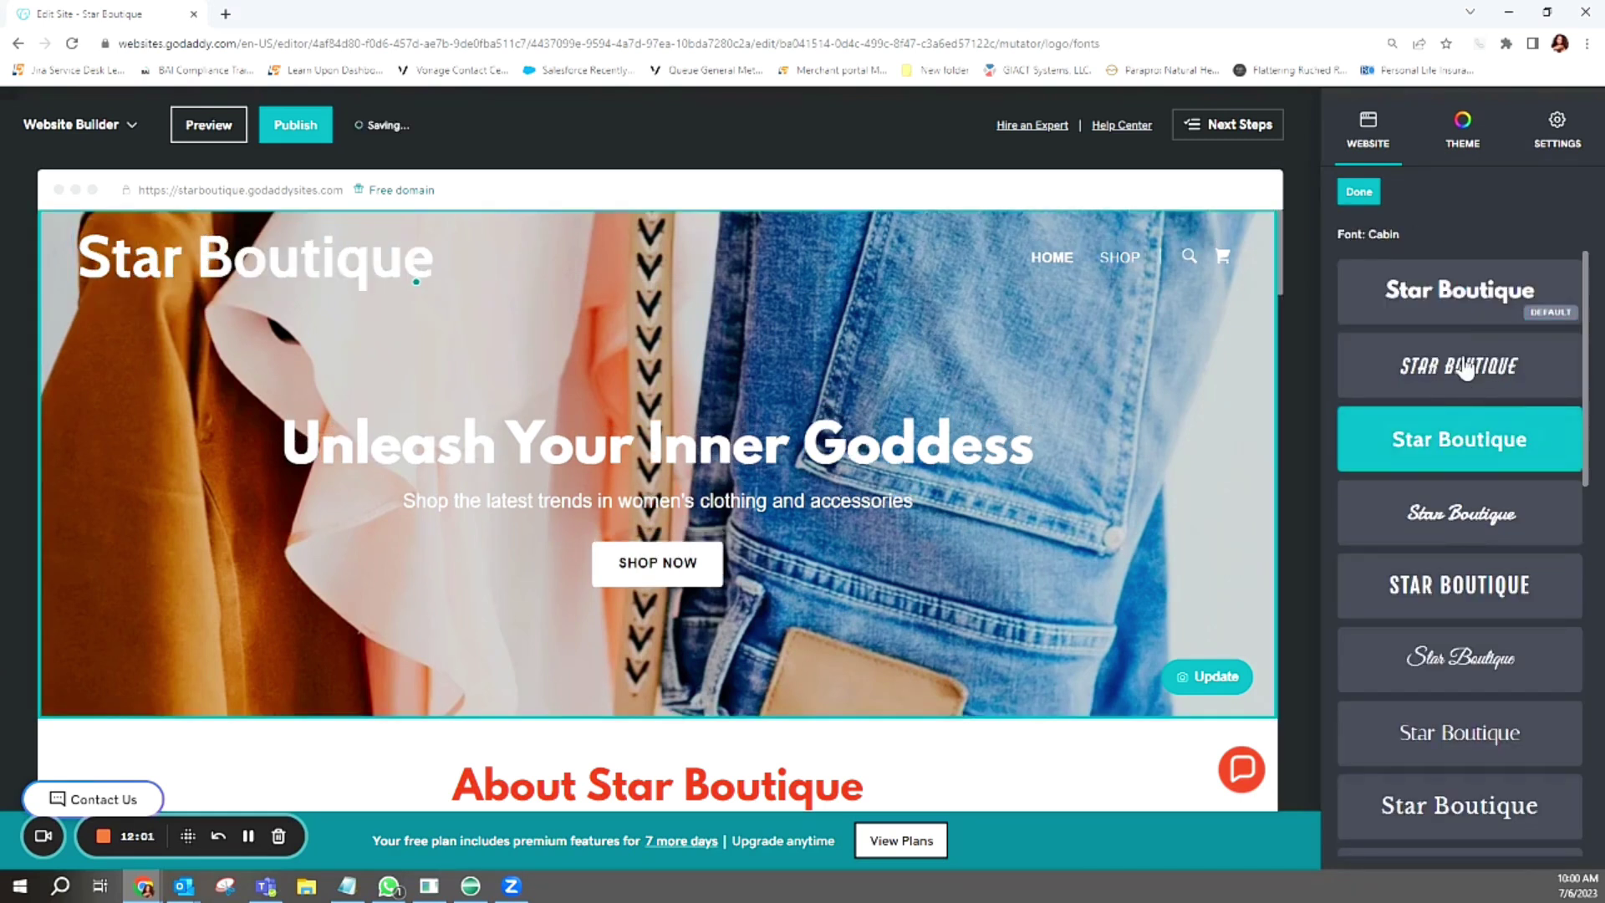
pyautogui.click(1413, 295)
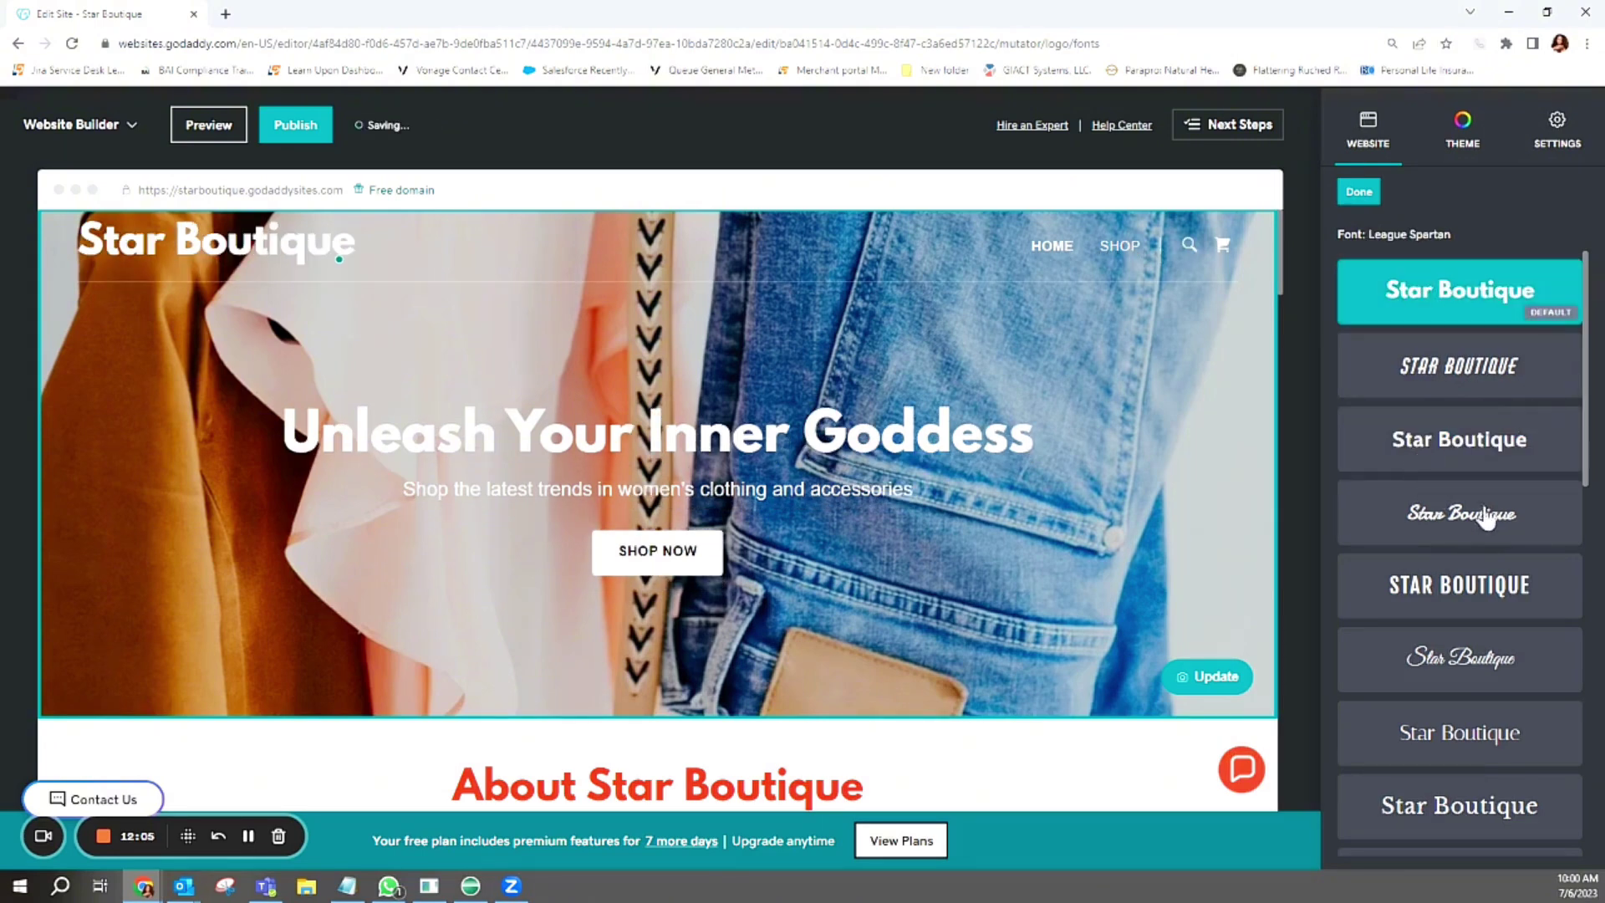
pyautogui.scroll(-3, 1472, 568)
pyautogui.scroll(-1, 1510, 574)
pyautogui.click(1458, 483)
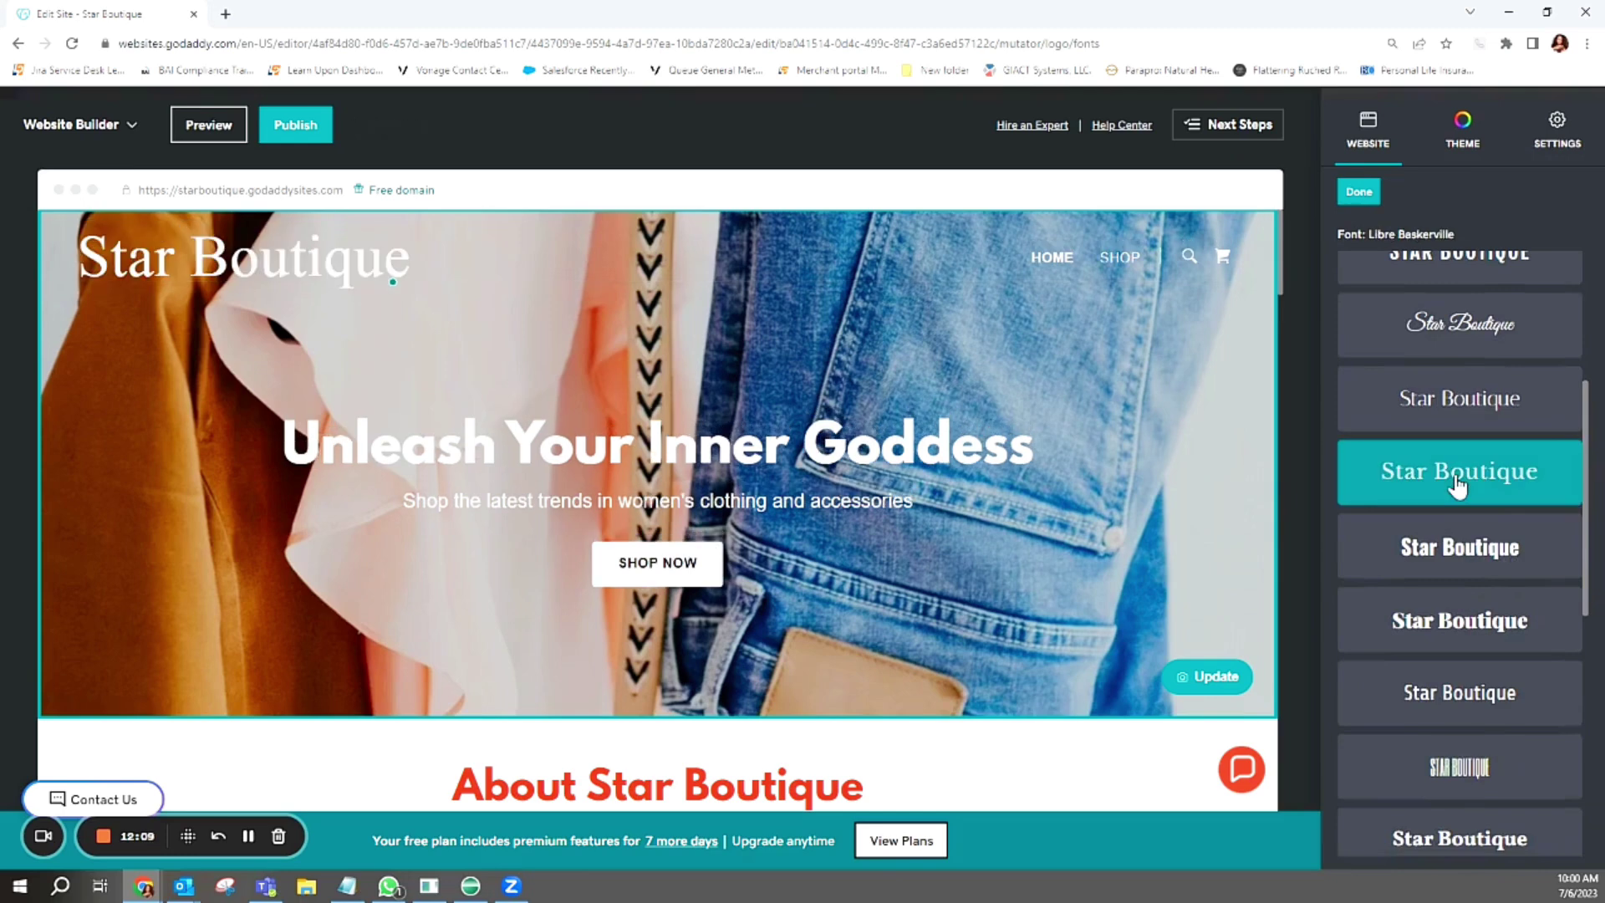
pyautogui.click(1445, 408)
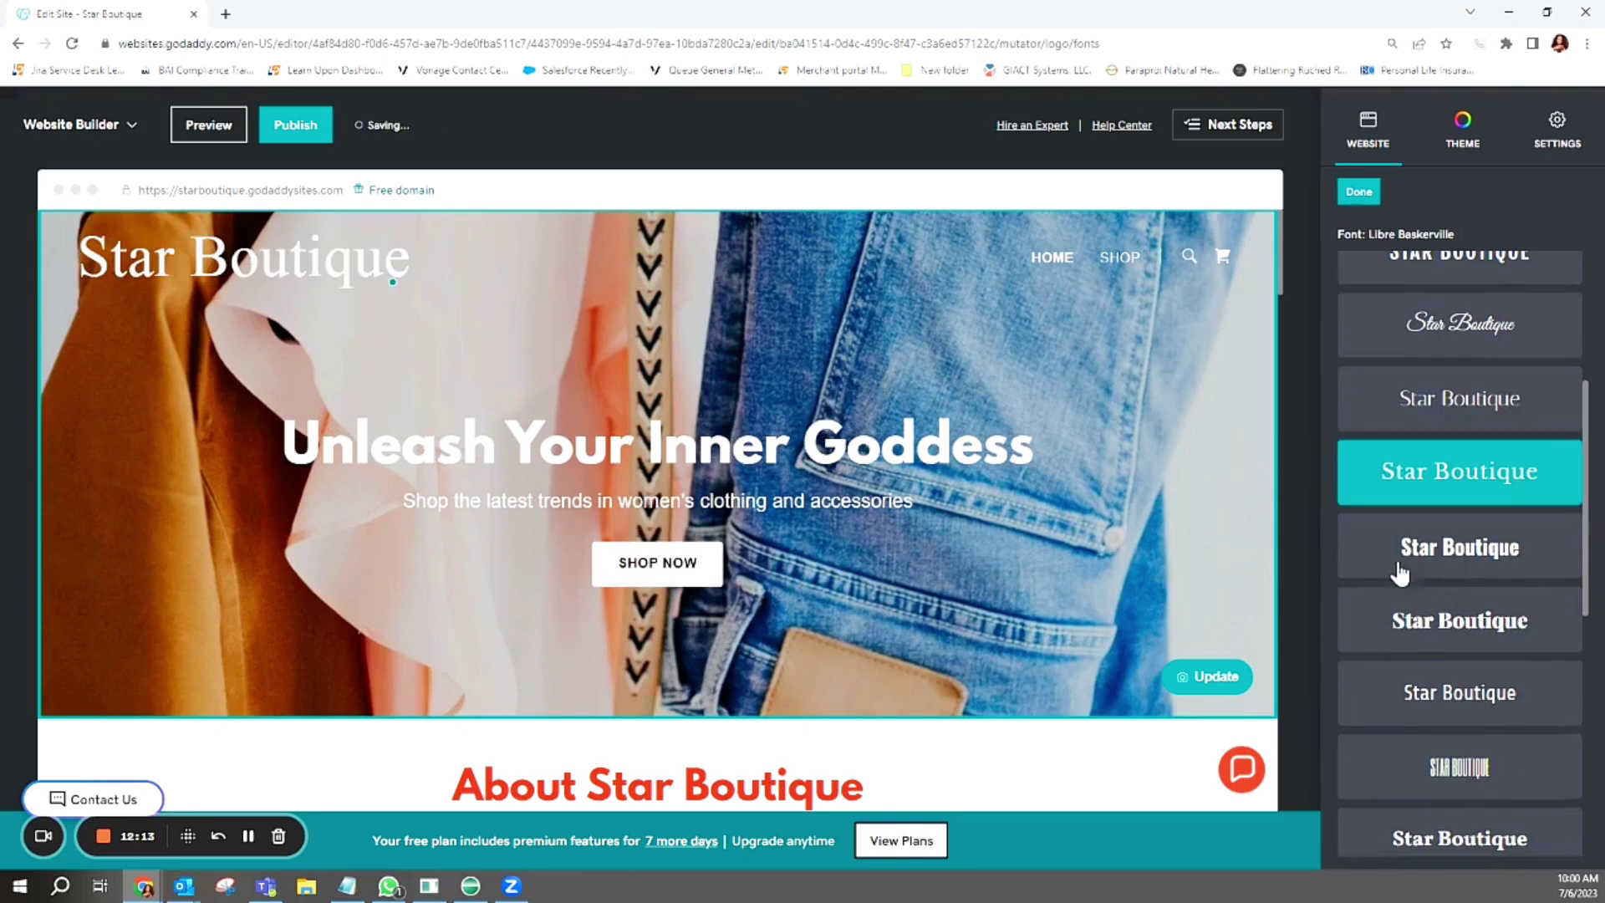
pyautogui.scroll(-2, 1566, 630)
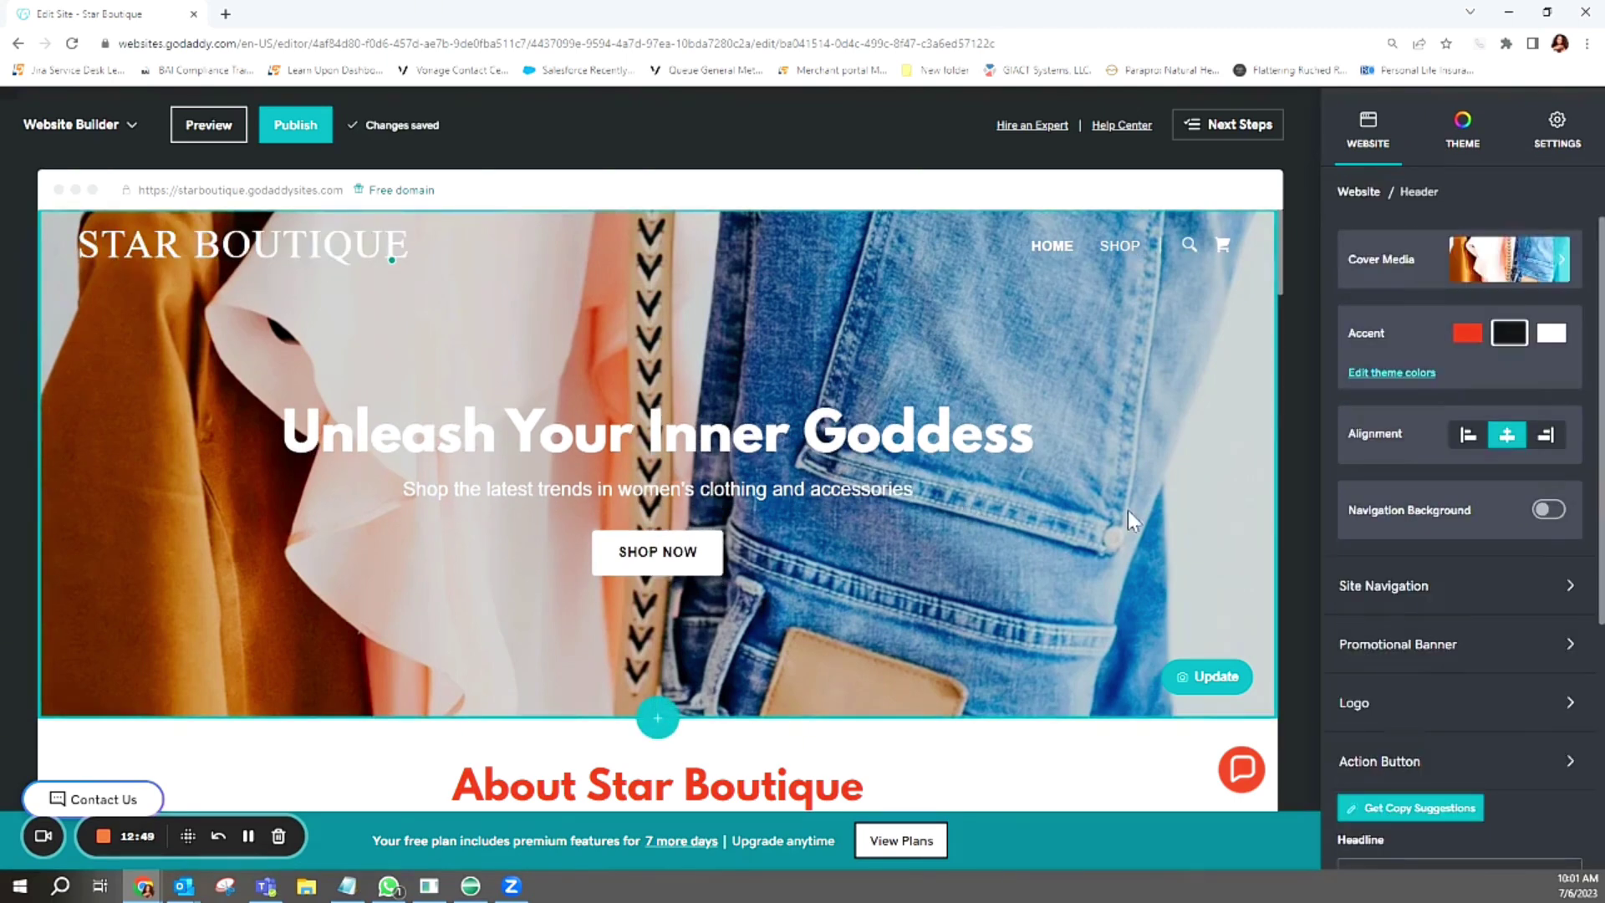
# Look over the home page's header and About Star Boutique sections together with their settings
pyautogui.scroll(-2, 789, 558)
pyautogui.scroll(2, 916, 562)
pyautogui.scroll(-2, 1073, 601)
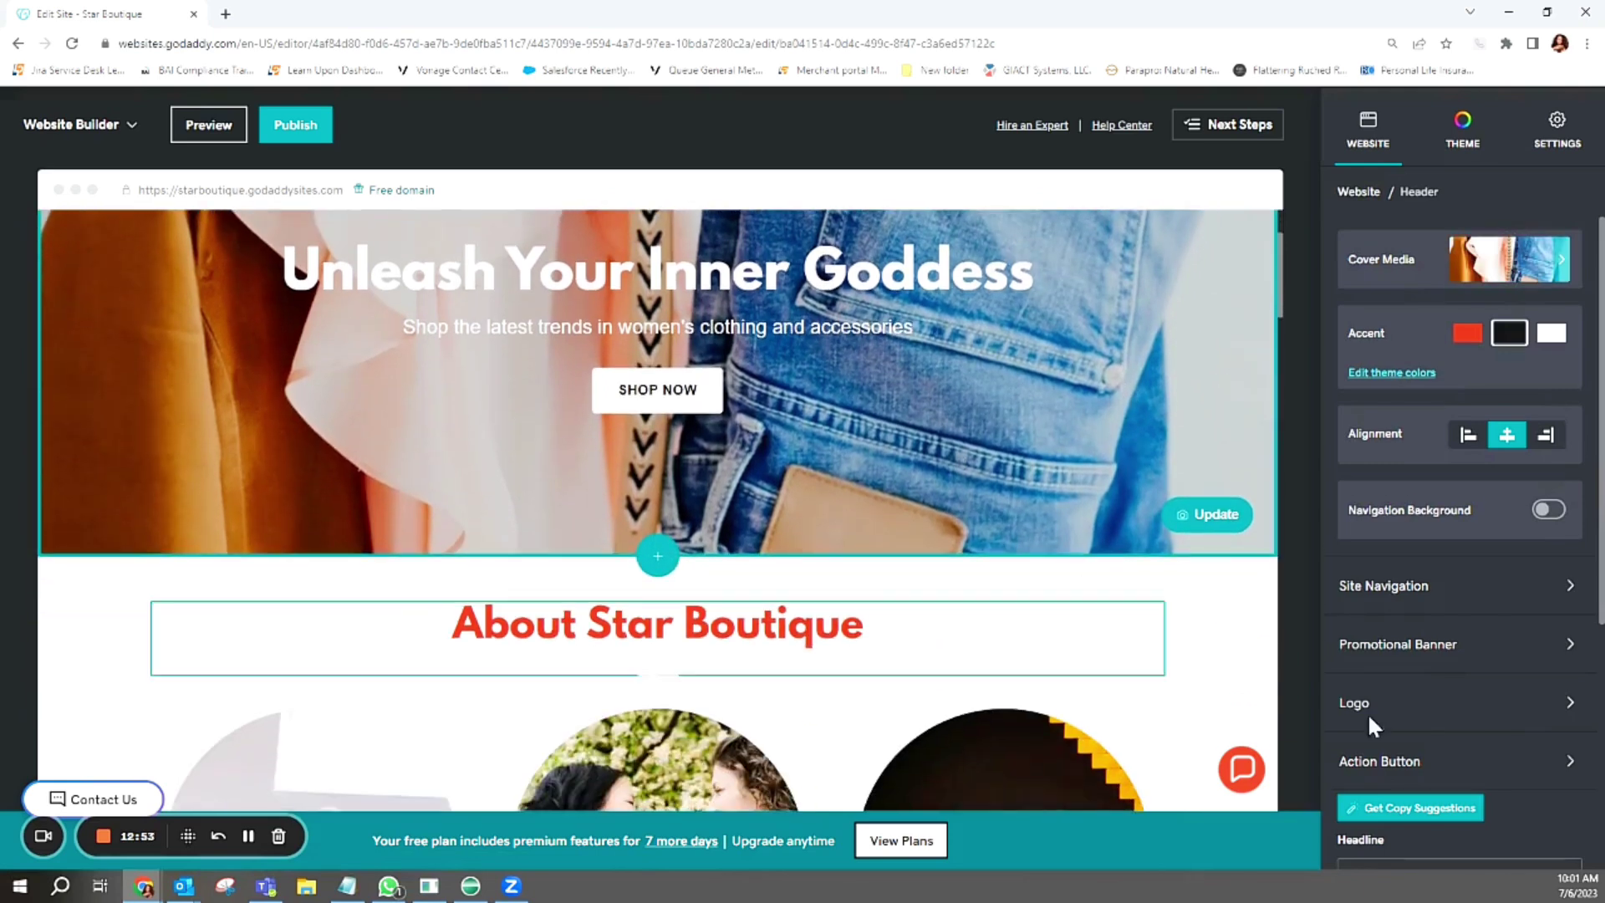
pyautogui.click(1201, 585)
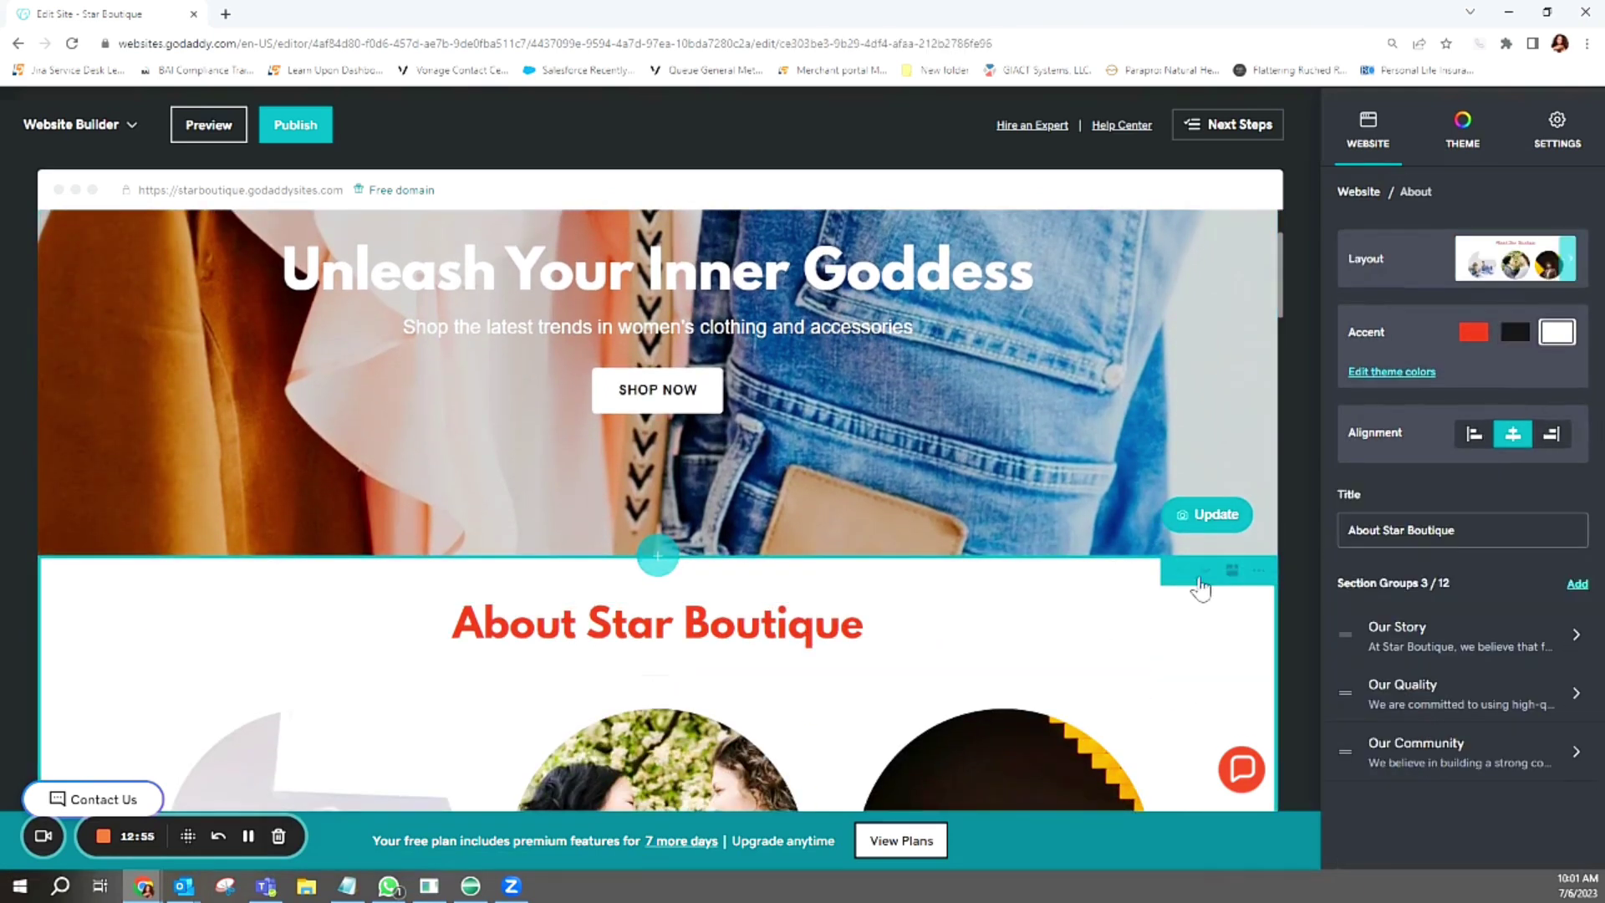
pyautogui.scroll(1, 1051, 625)
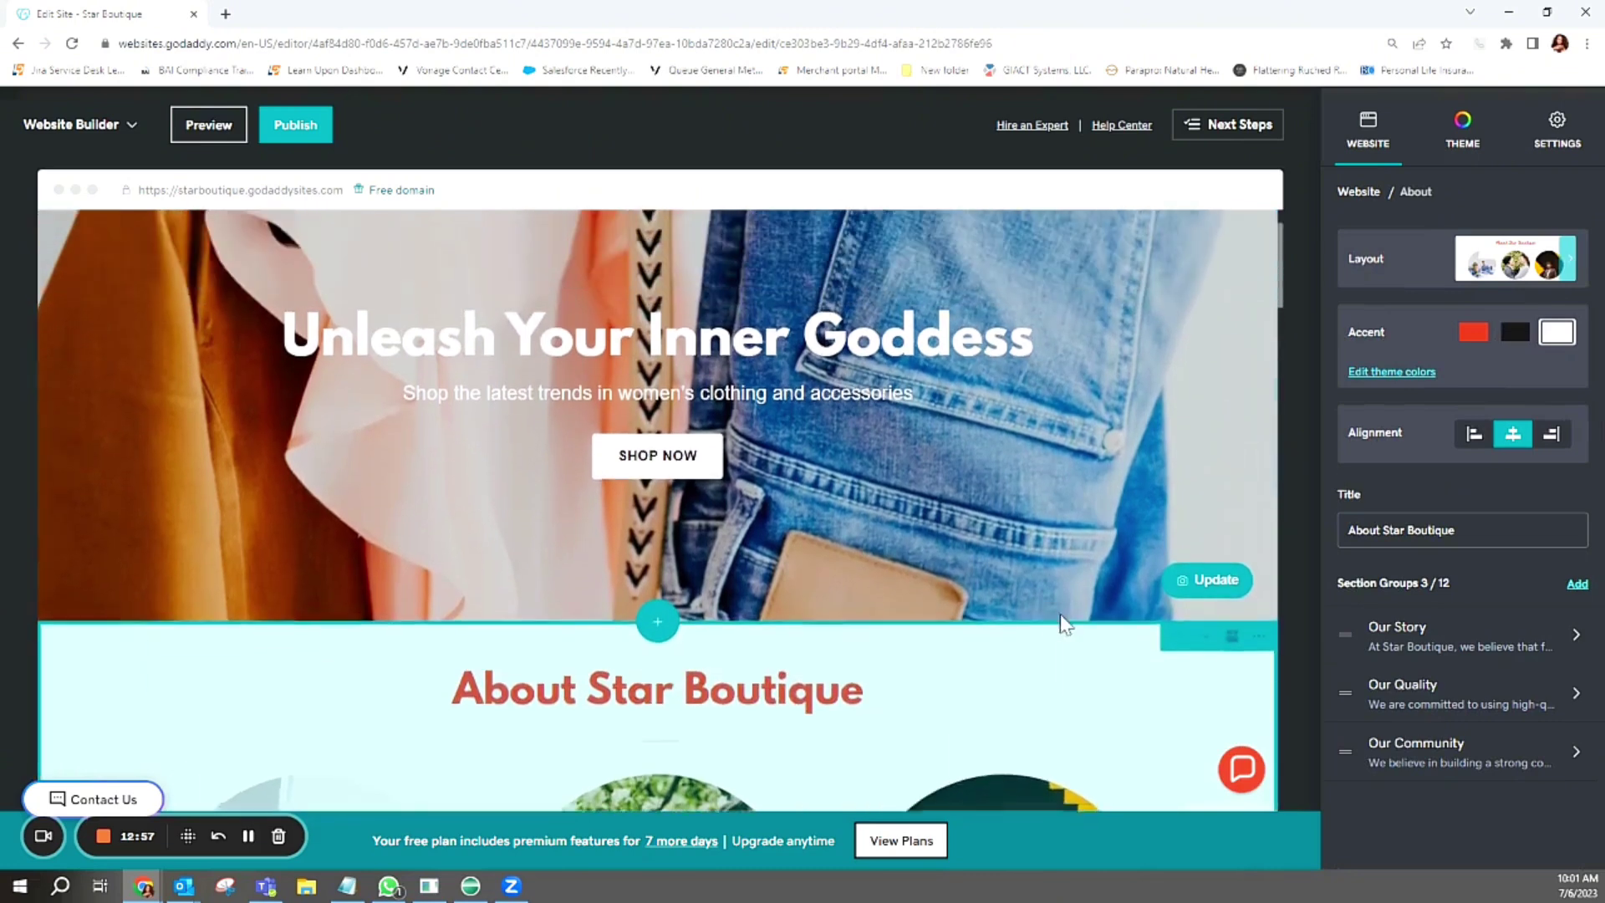
pyautogui.scroll(1, 1056, 625)
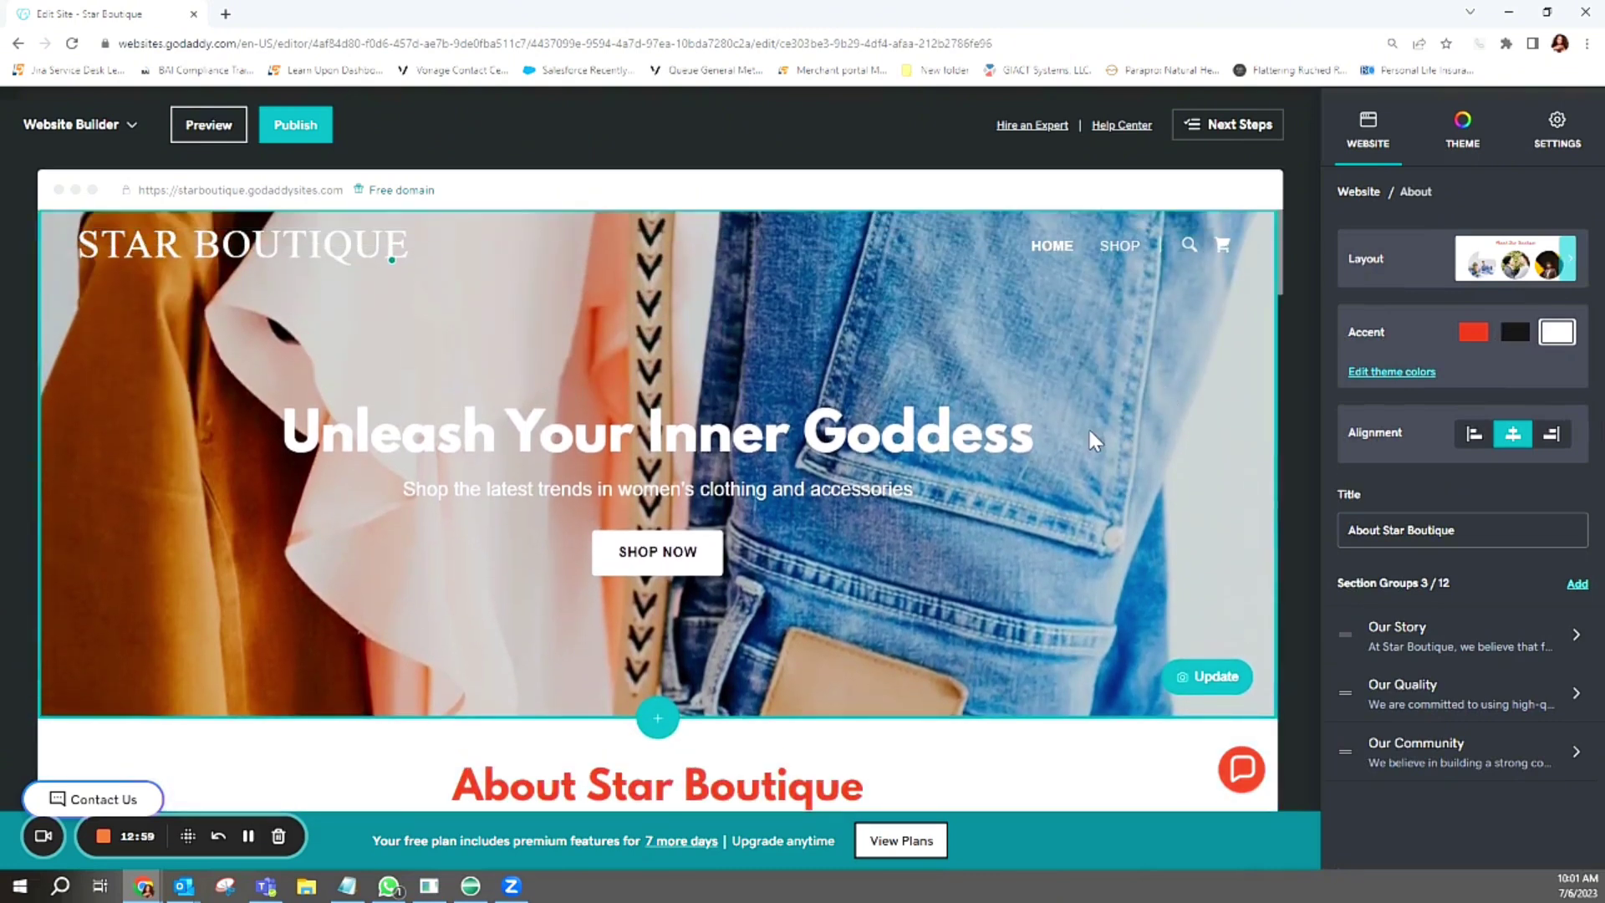
pyautogui.click(1276, 465)
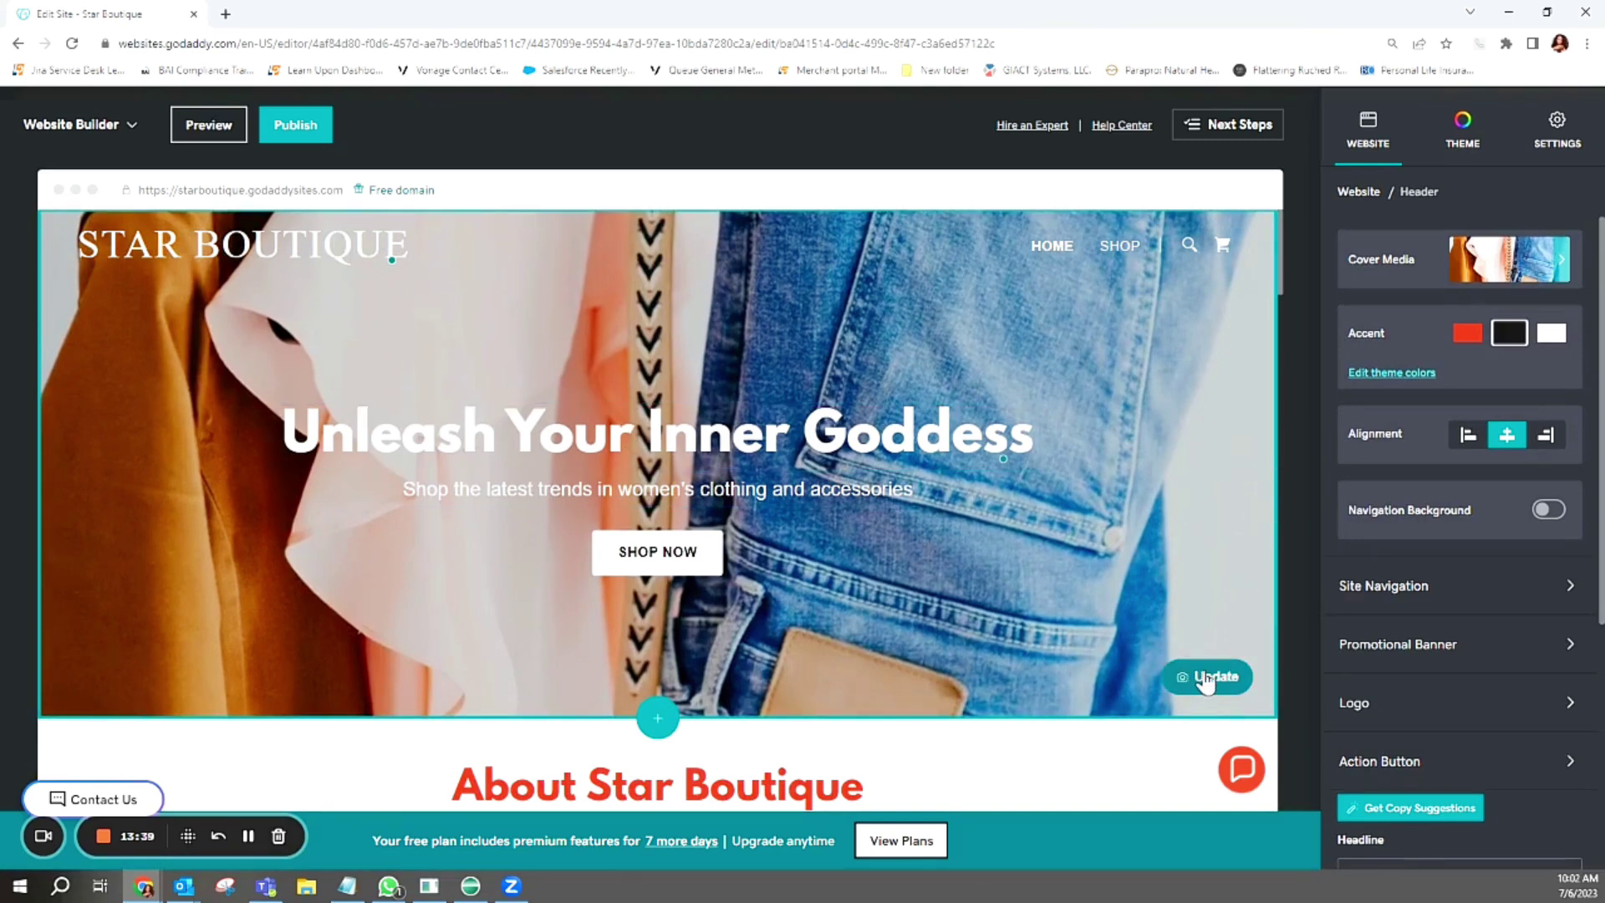
pyautogui.scroll(-2, 1205, 681)
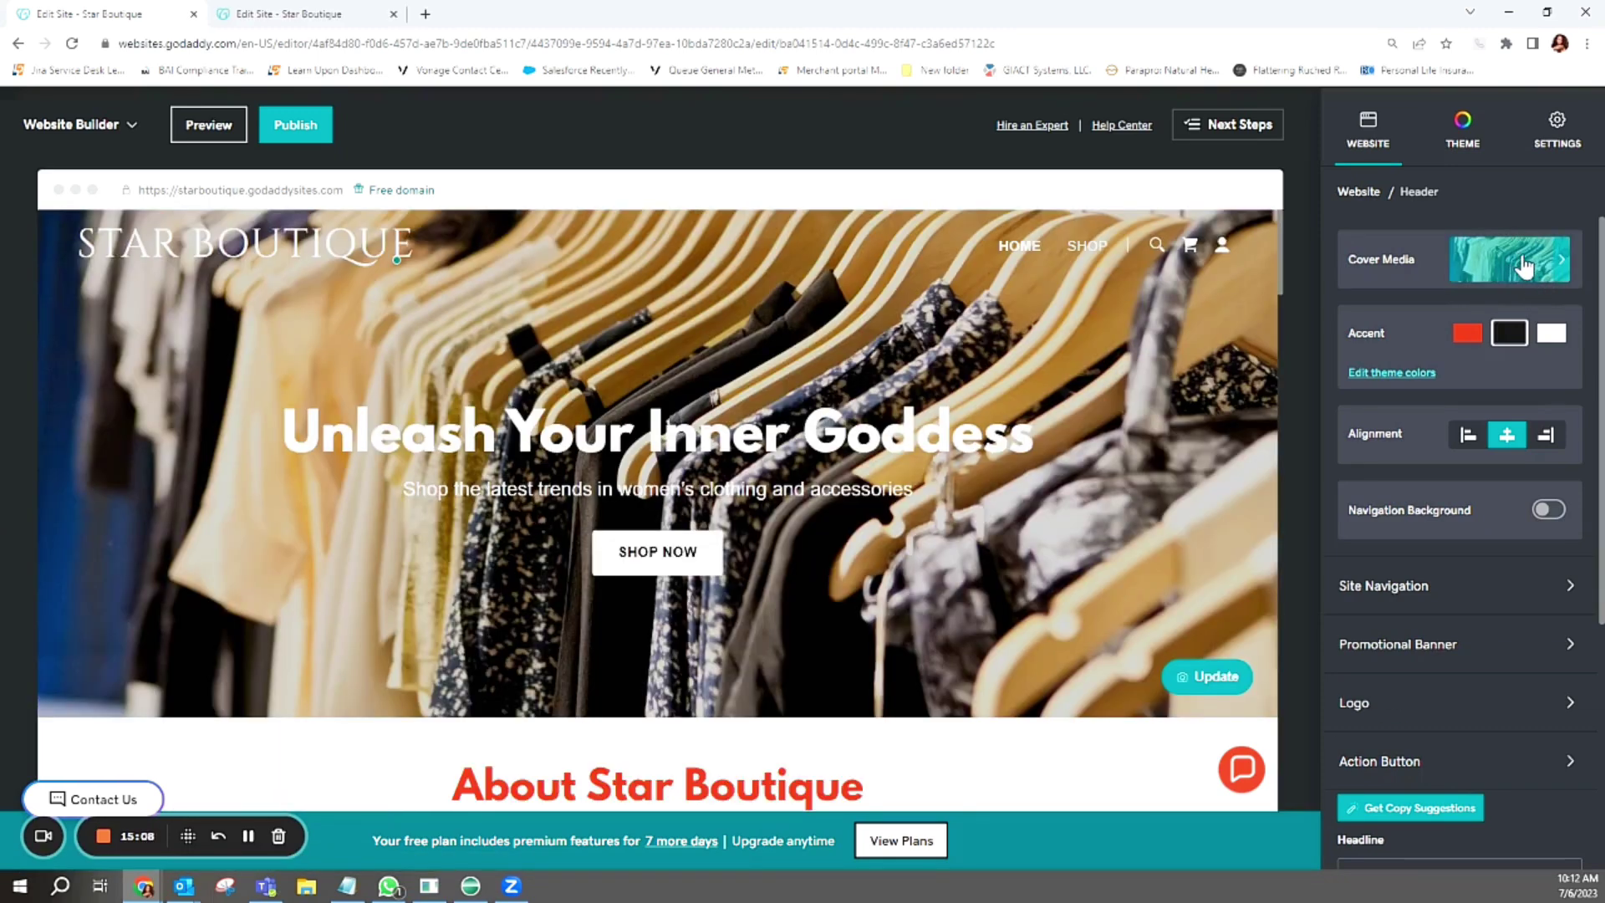
# Begin changing the header's cover image and upload the photo of the long orange-red dress to the image library
pyautogui.click(1527, 268)
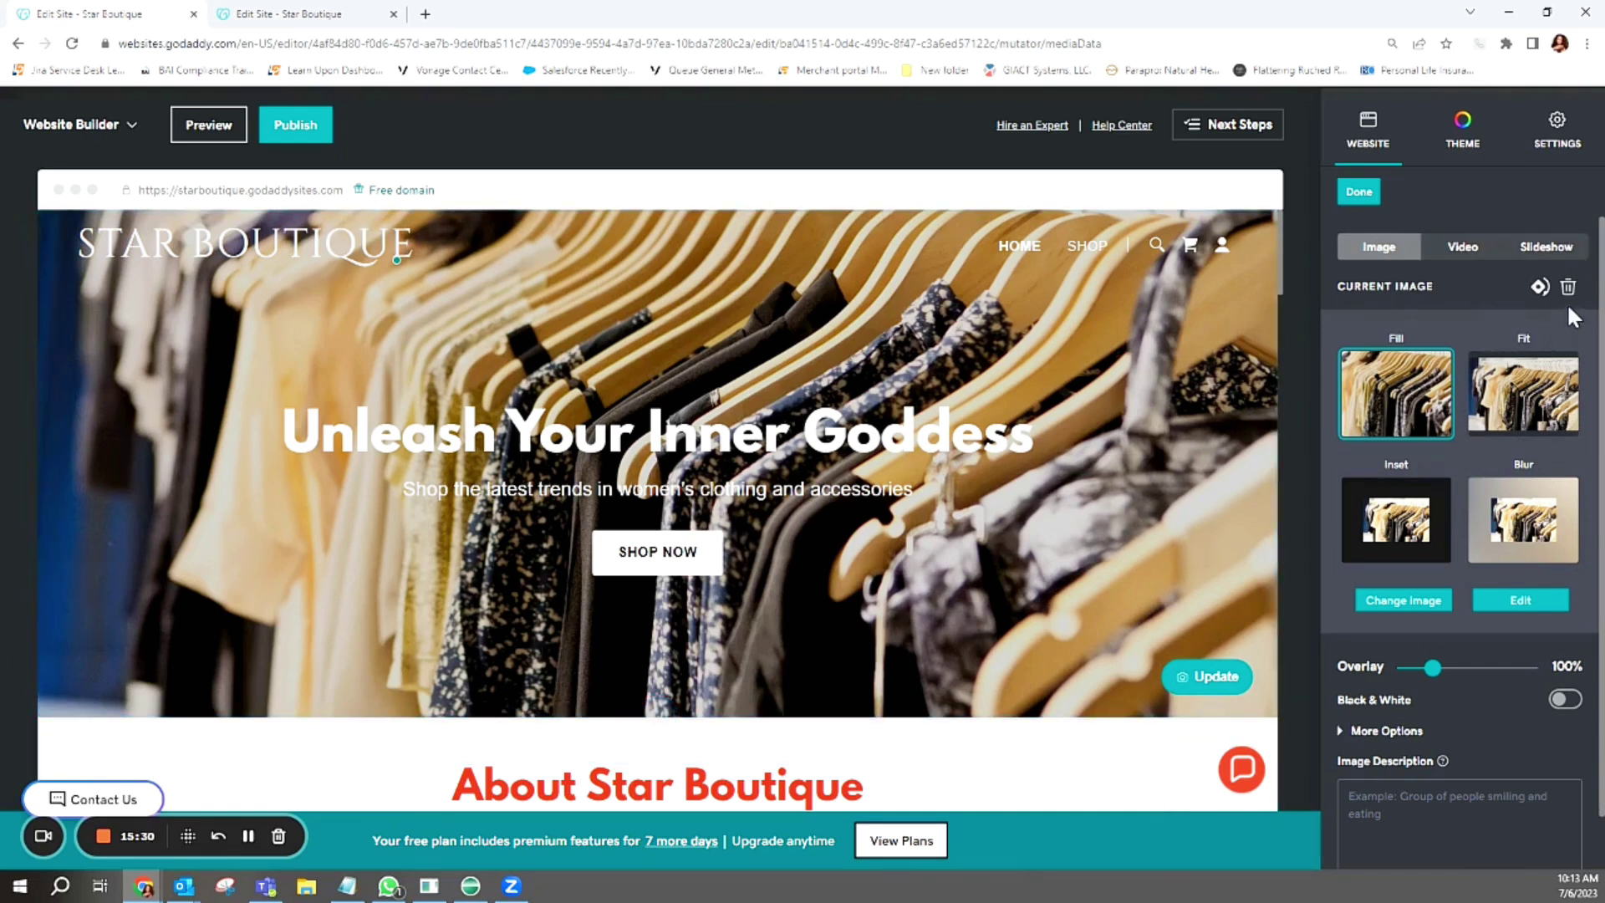
pyautogui.click(1402, 604)
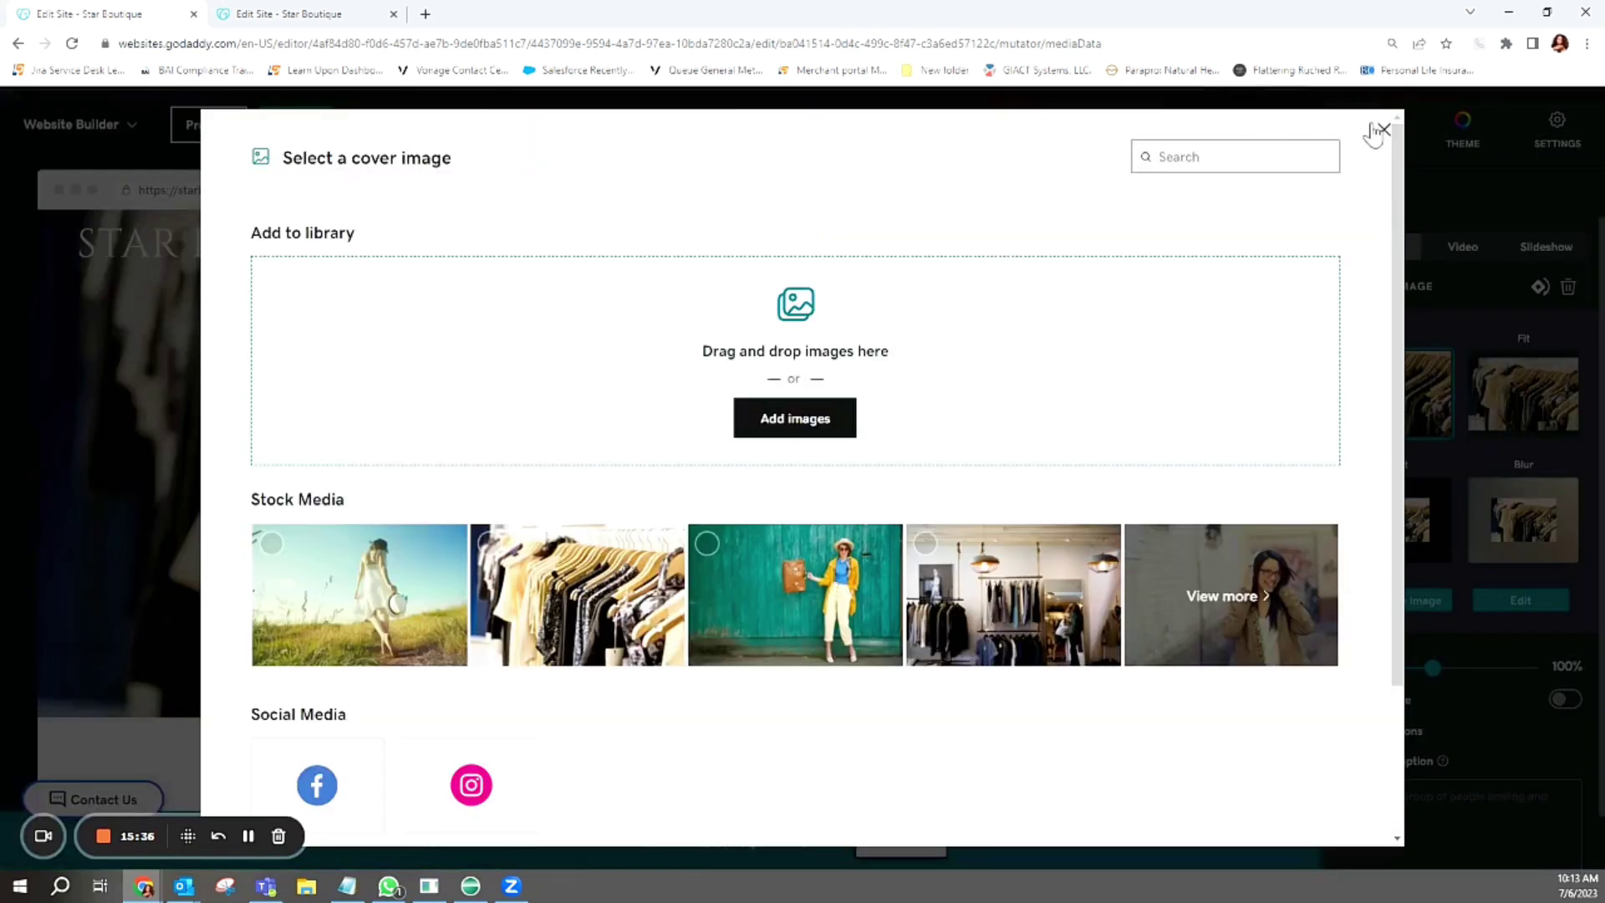
pyautogui.click(780, 423)
pyautogui.doubleClick(650, 332)
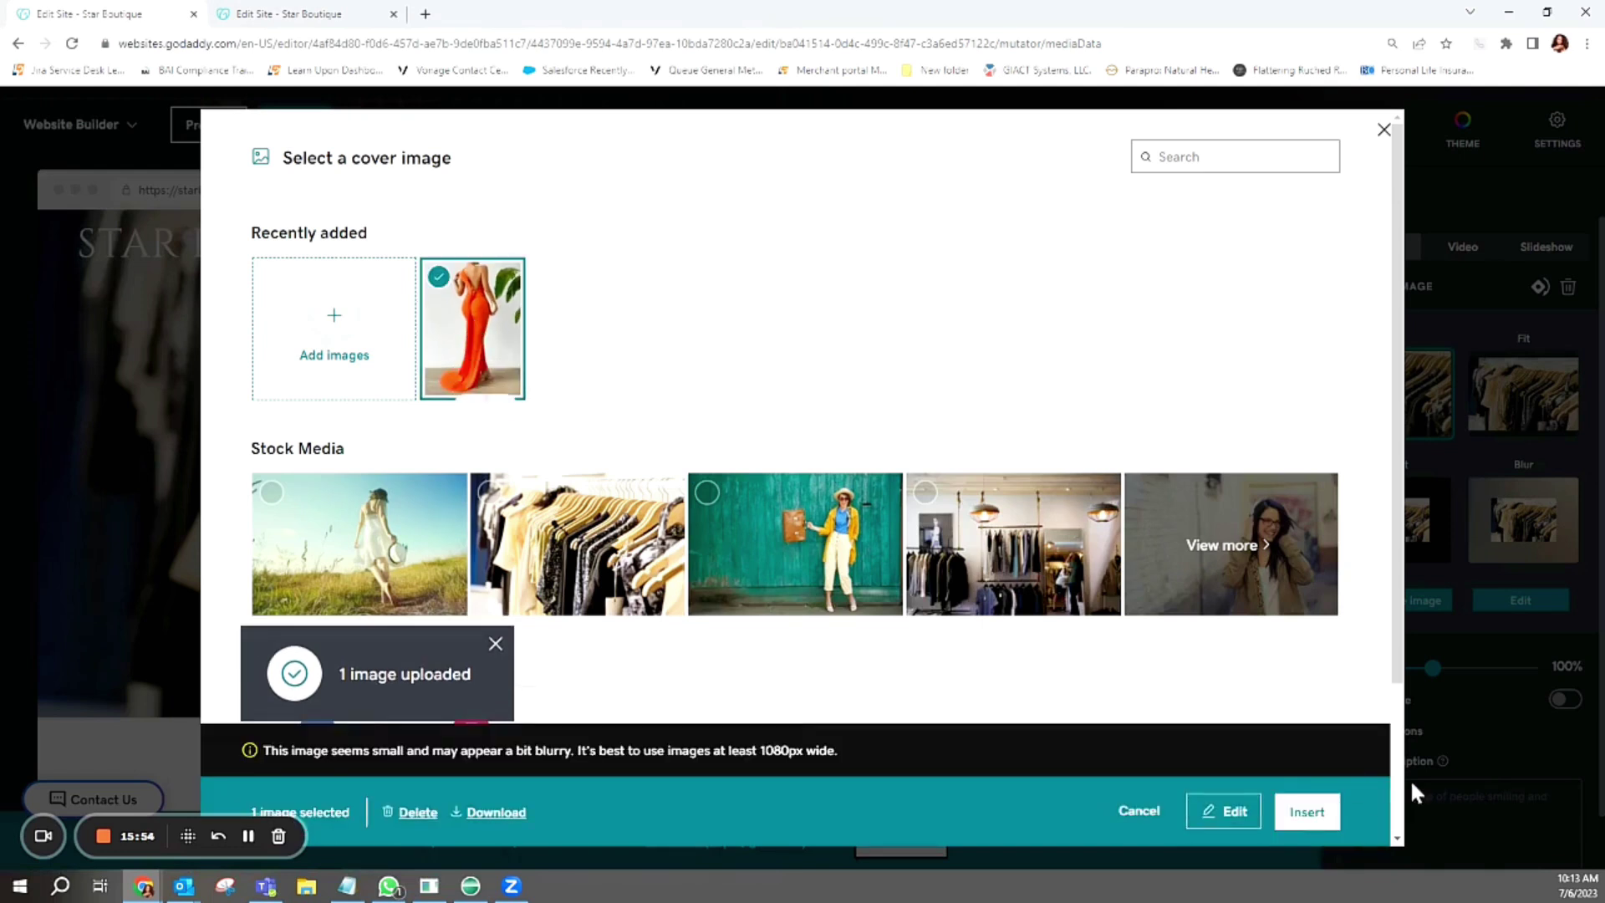
# Upload the dress photos Boutique5.PNG and boutique7.PNG to the image library
pyautogui.click(334, 321)
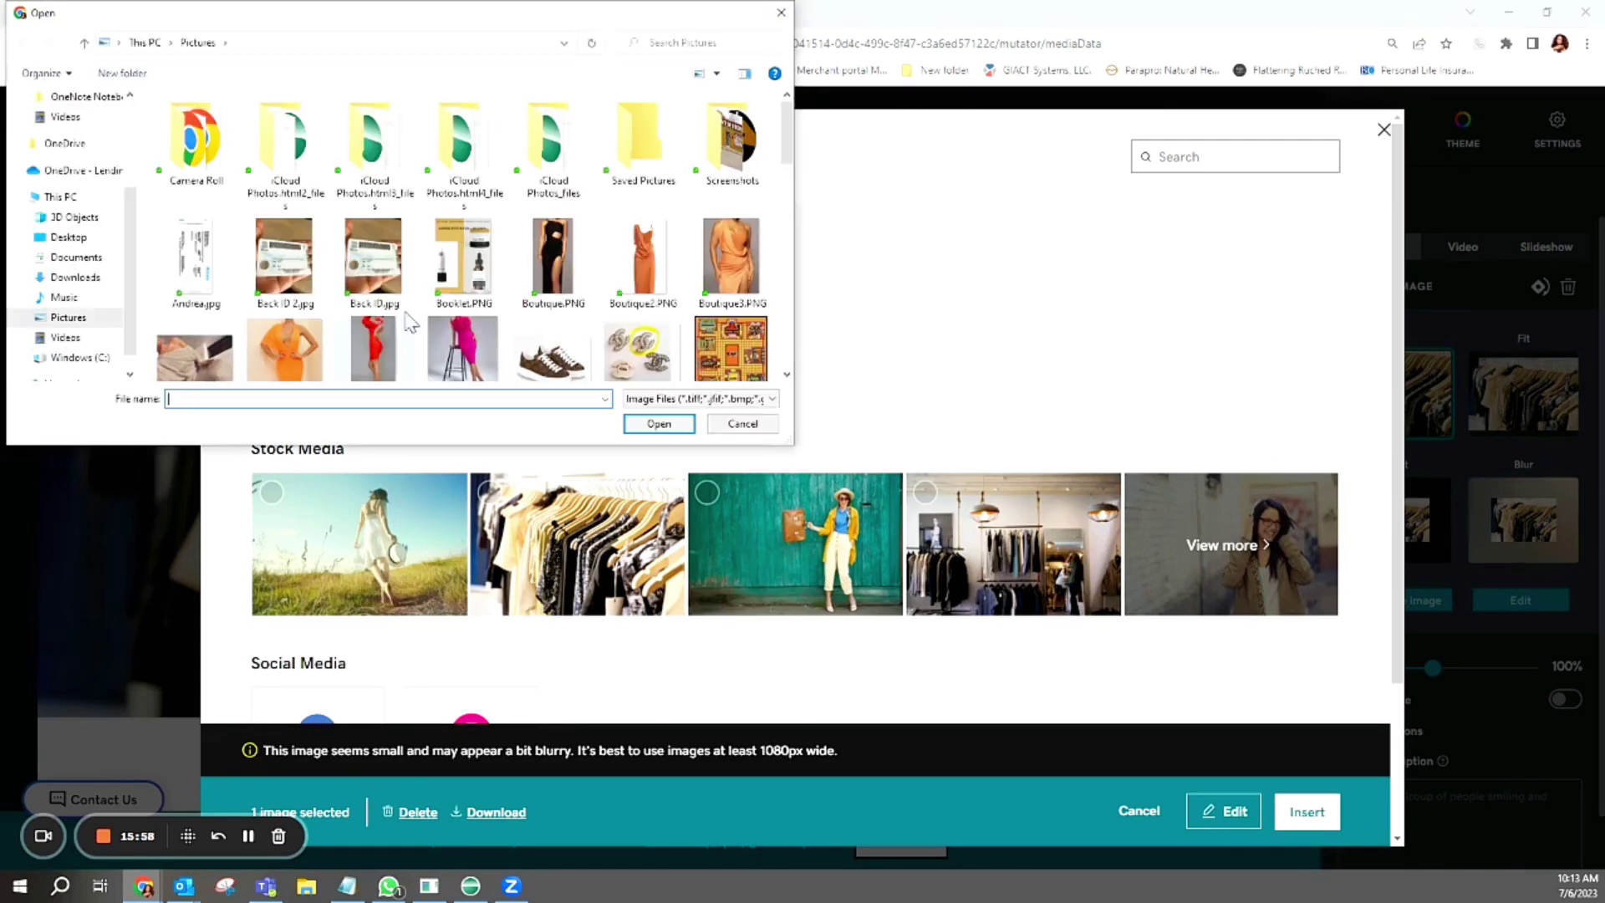
pyautogui.scroll(-2, 423, 354)
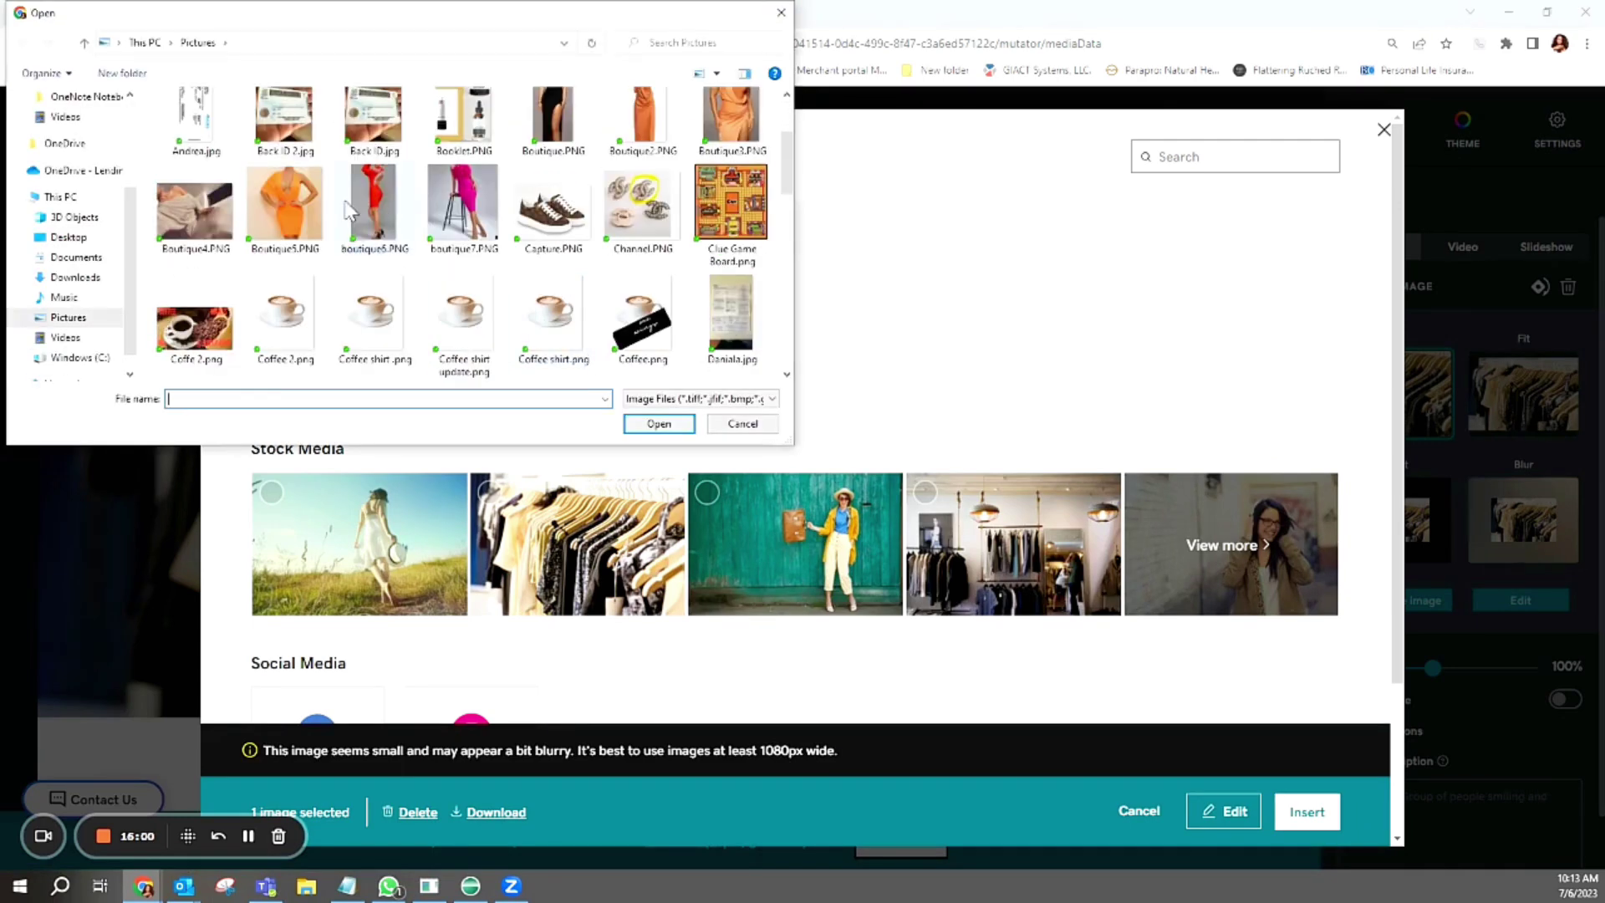
pyautogui.doubleClick(290, 211)
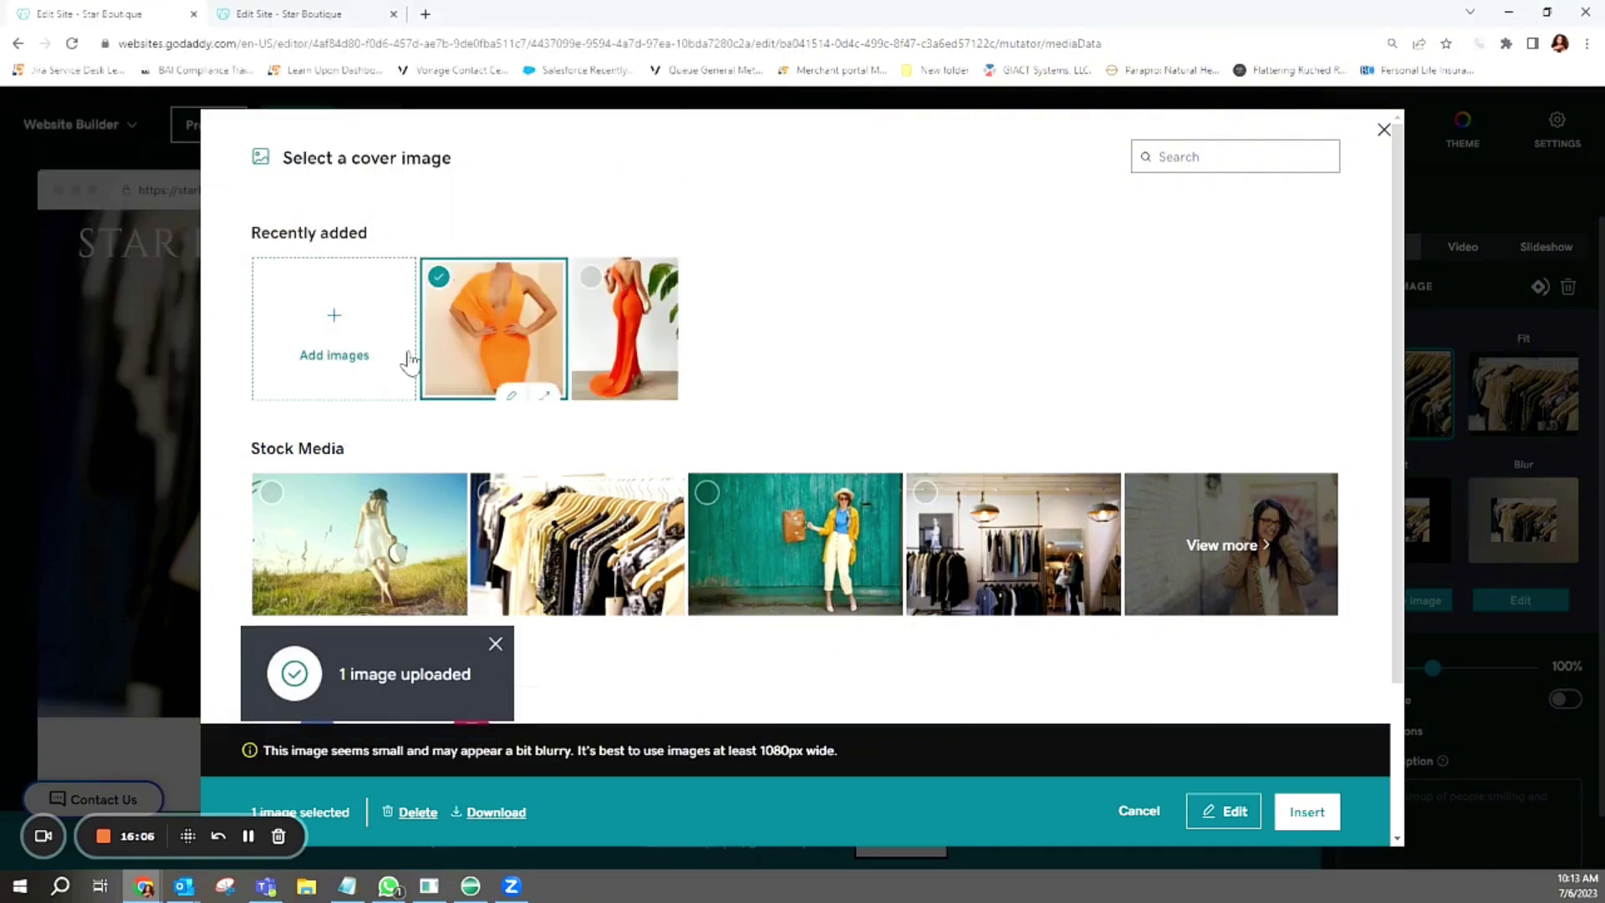
pyautogui.click(336, 320)
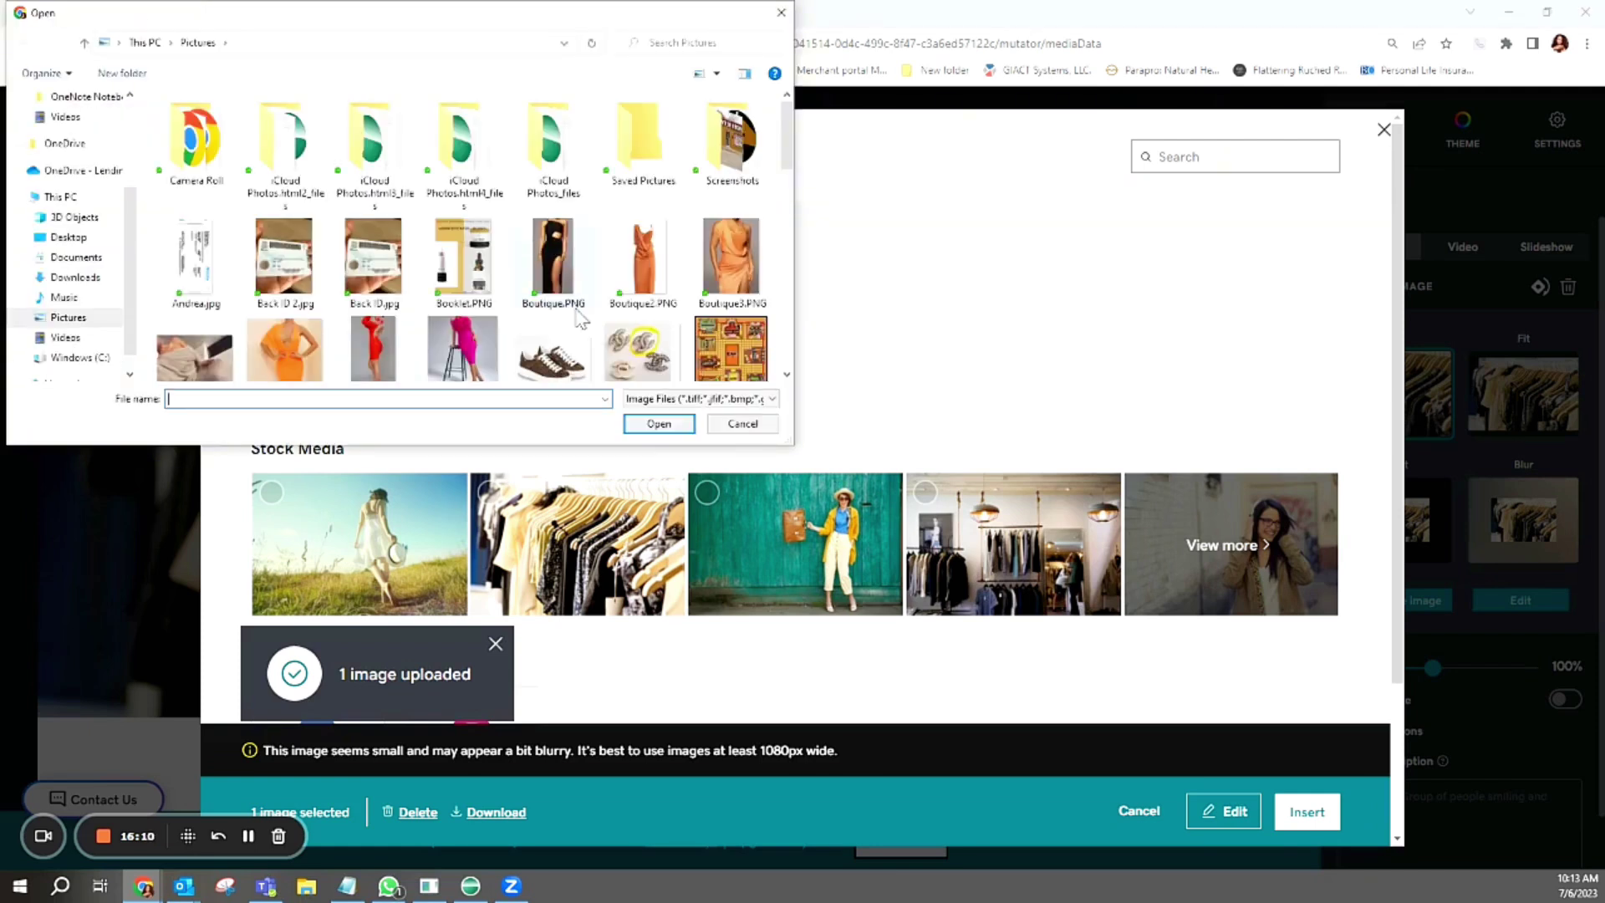
pyautogui.click(464, 349)
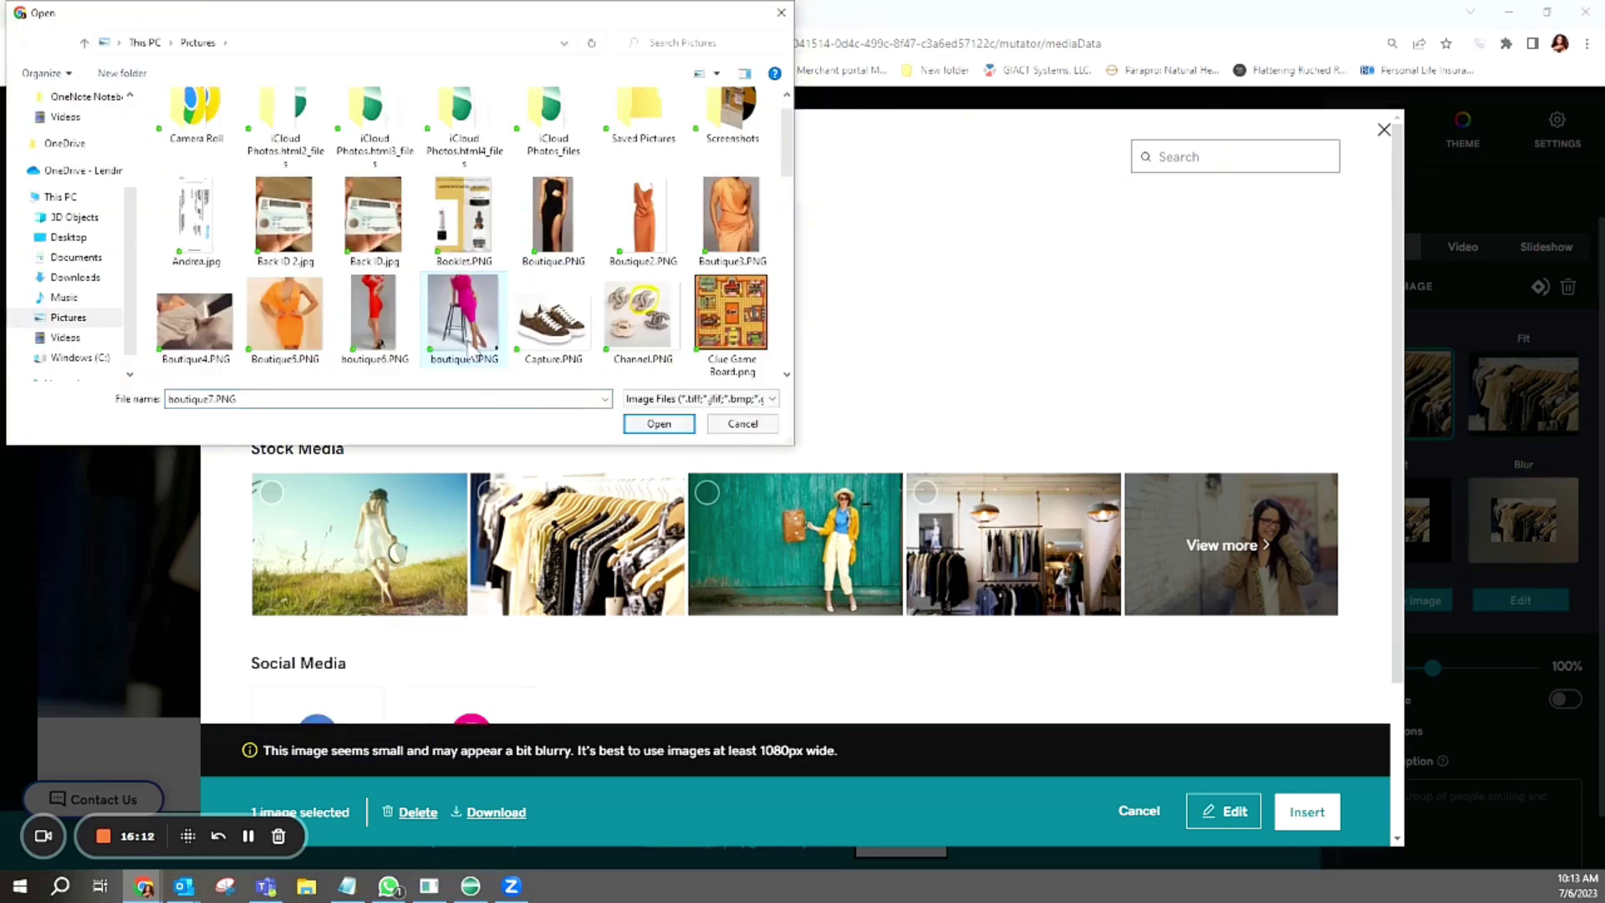
pyautogui.click(665, 424)
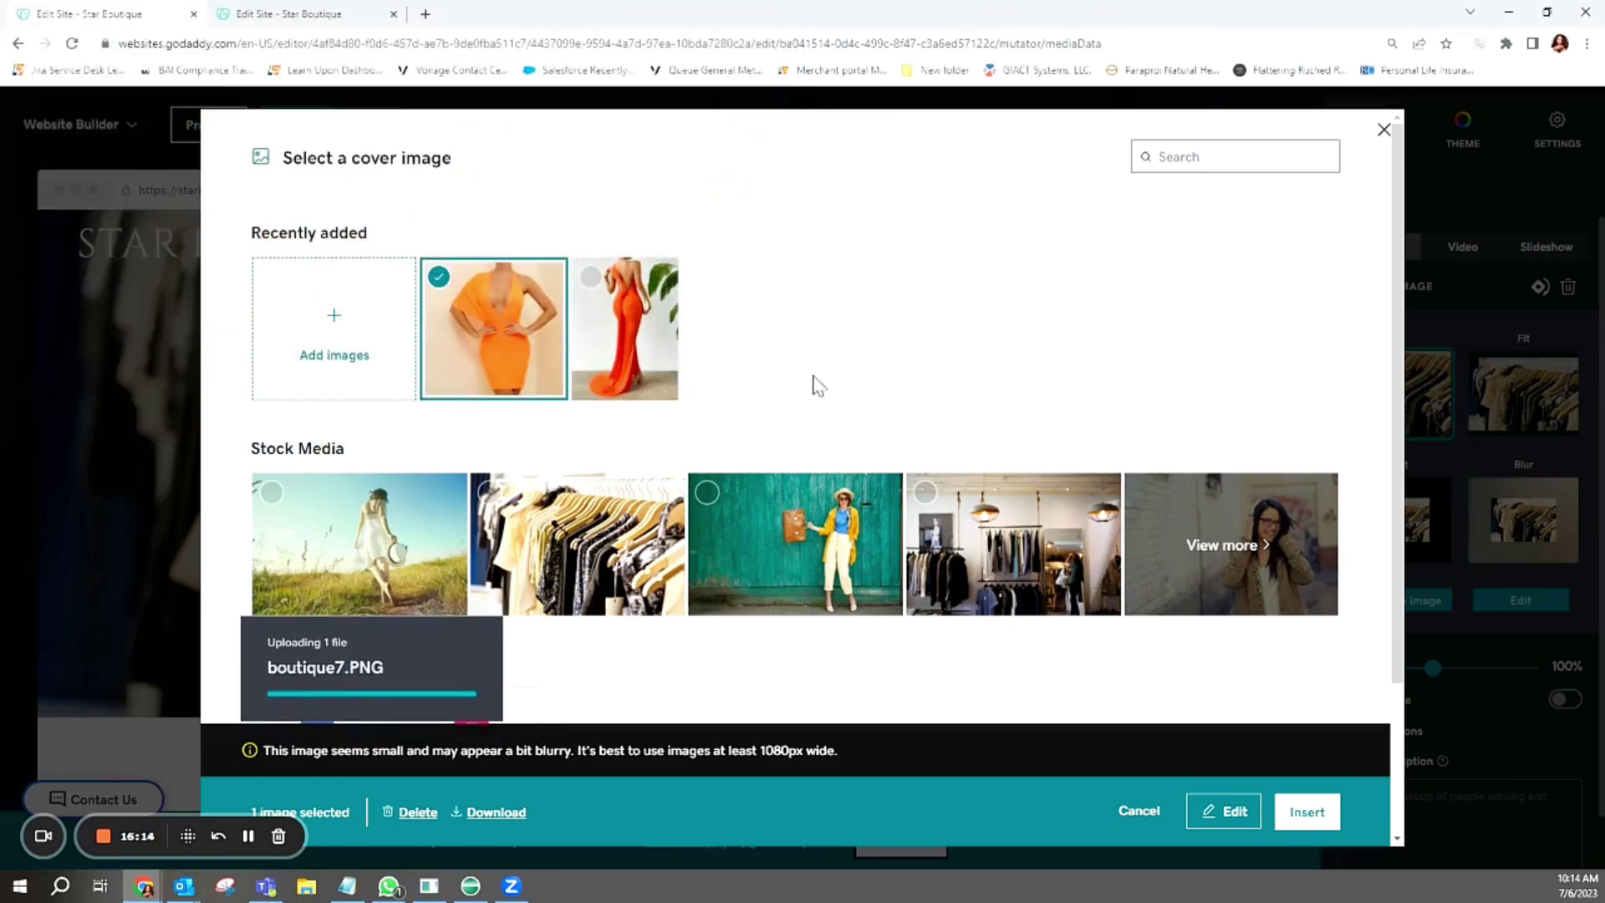
# Upload the dress photo Boutique3.PNG to the image library
pyautogui.click(344, 322)
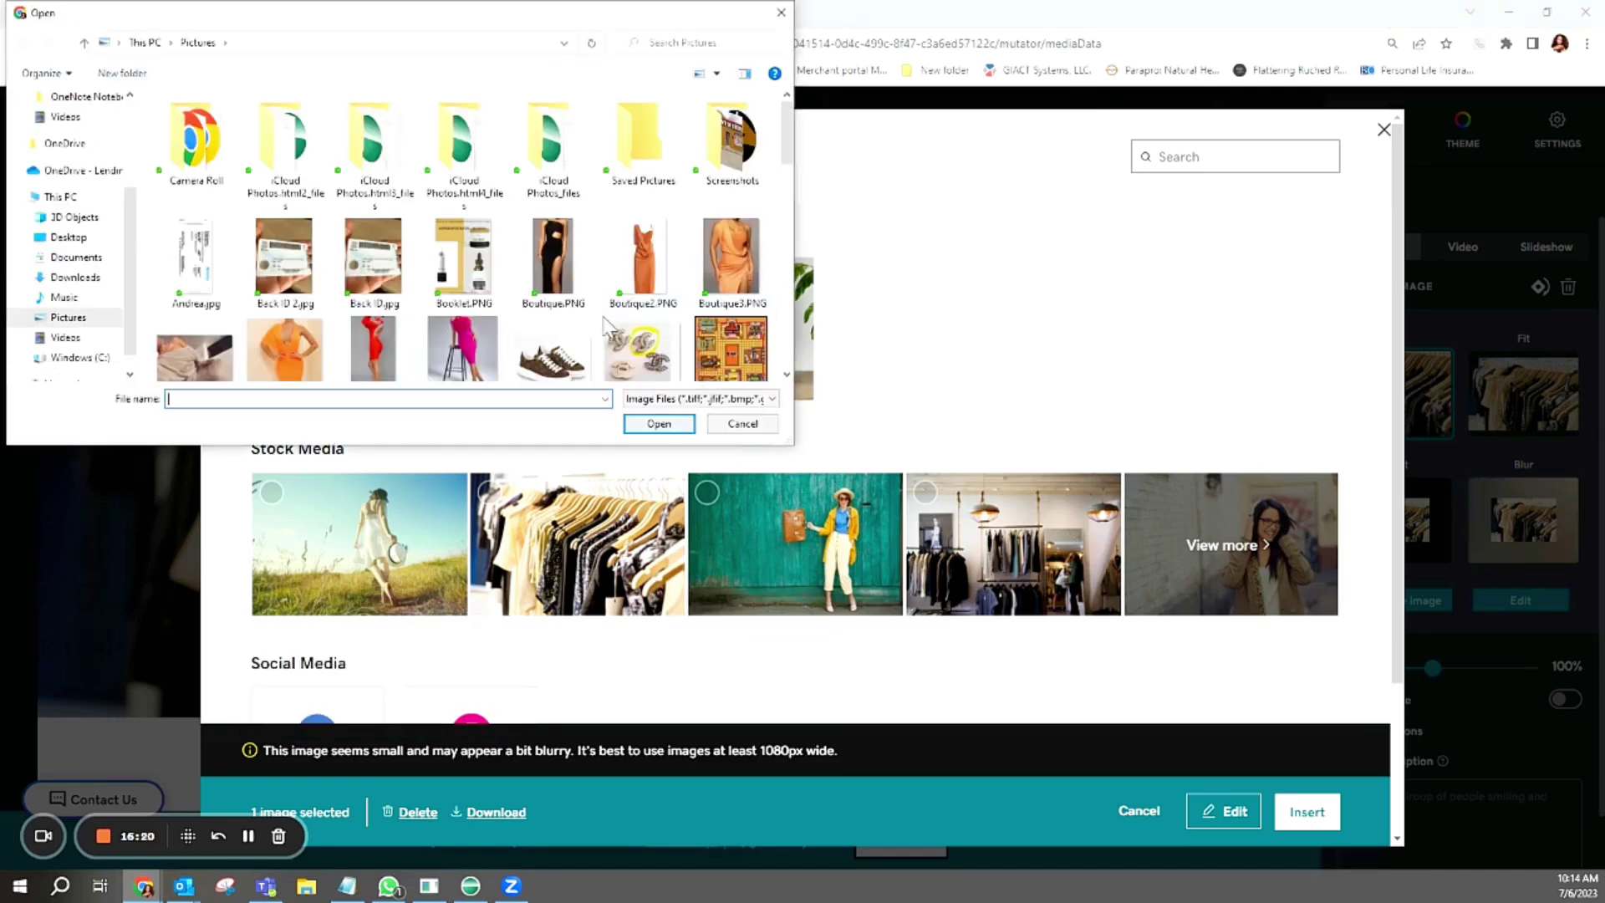
pyautogui.click(730, 247)
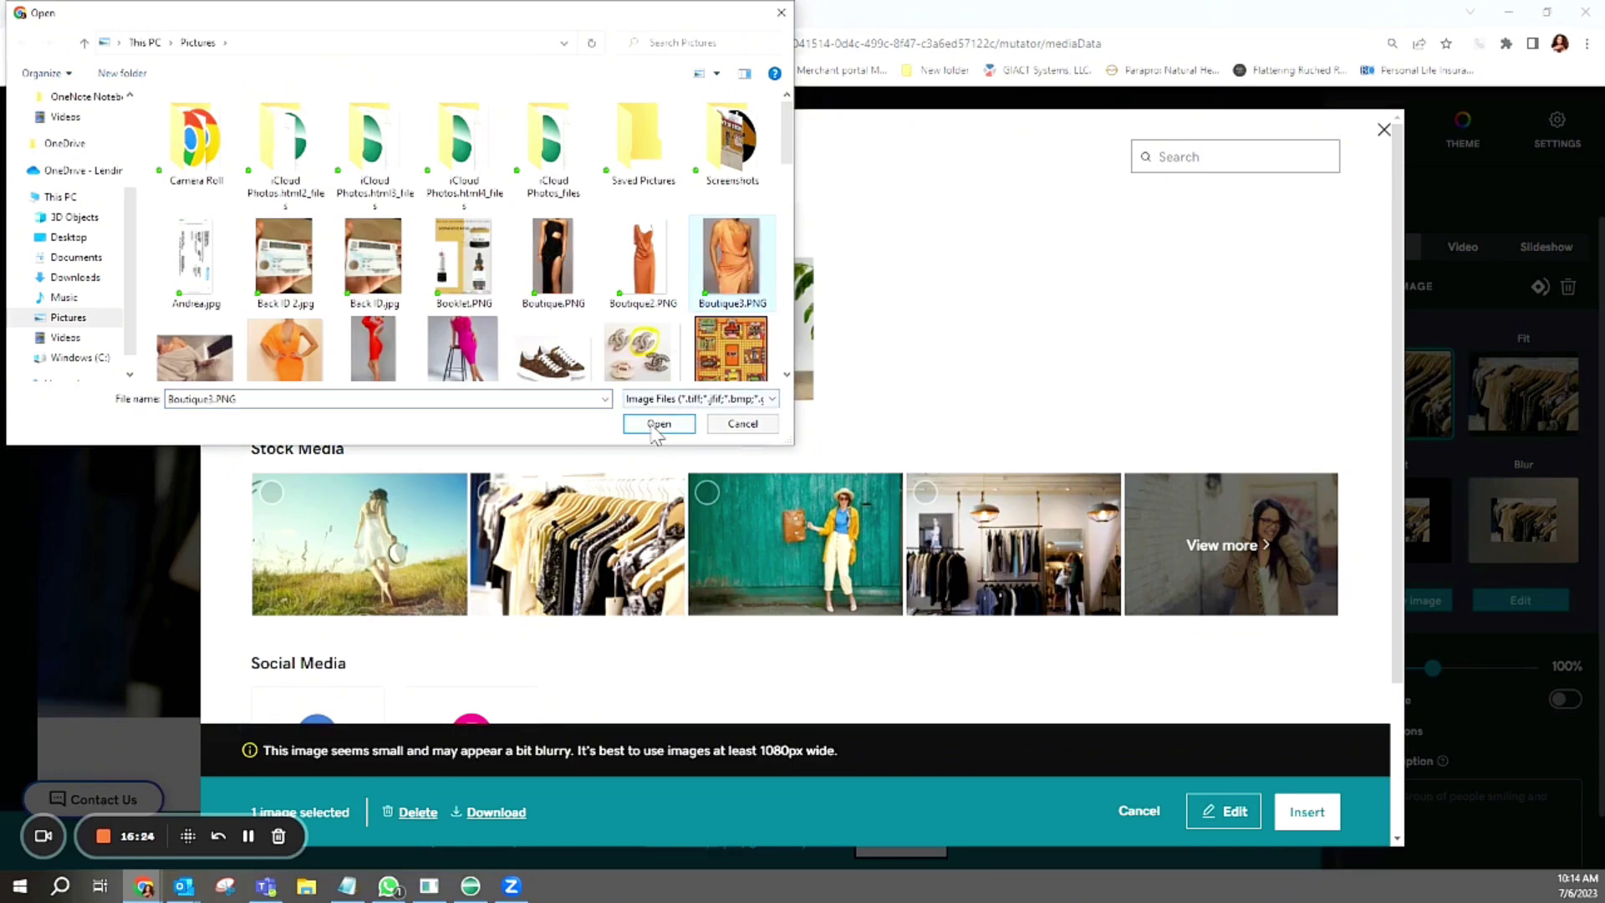
pyautogui.doubleClick(721, 269)
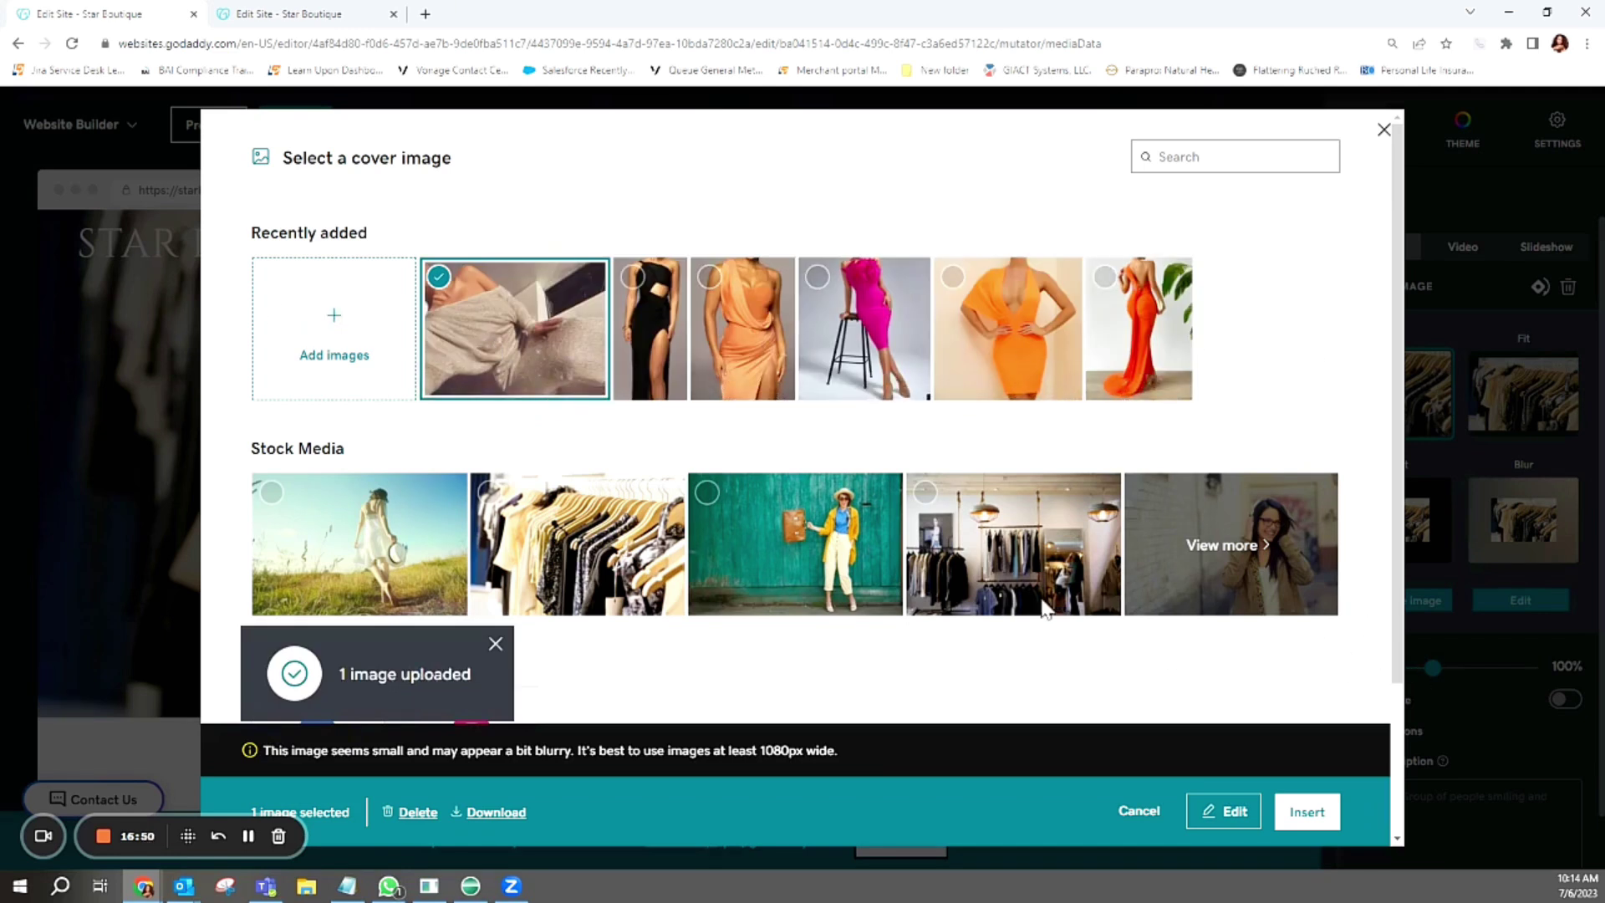
# Insert the uploaded photo of the short orange V-neck dress as the header's cover image
pyautogui.moveTo(1131, 393)
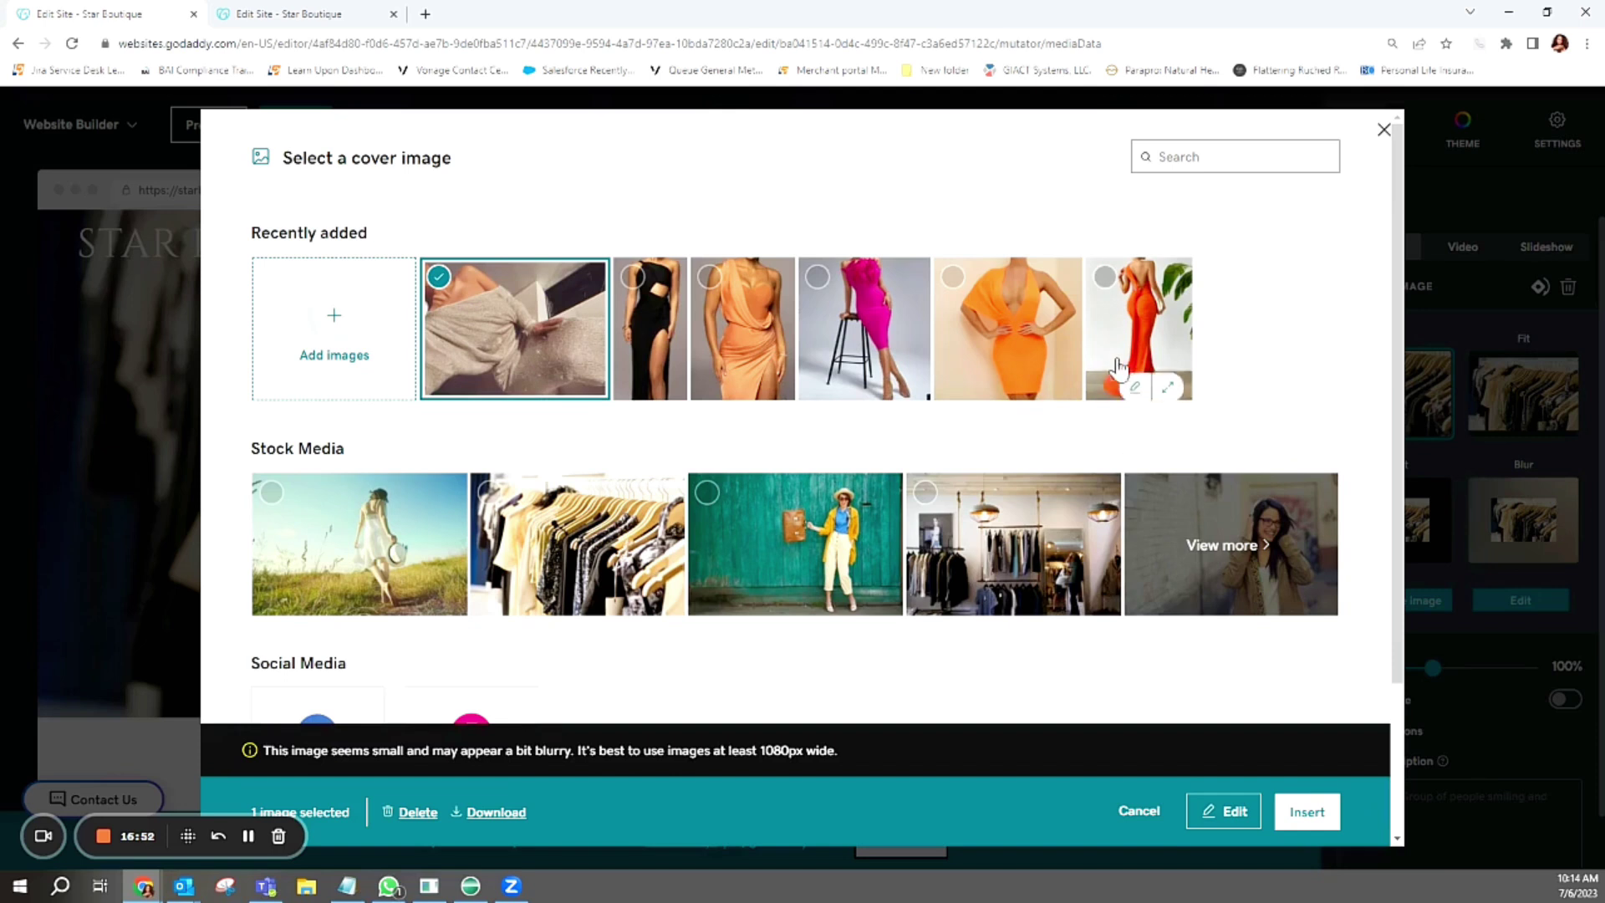
pyautogui.click(1103, 277)
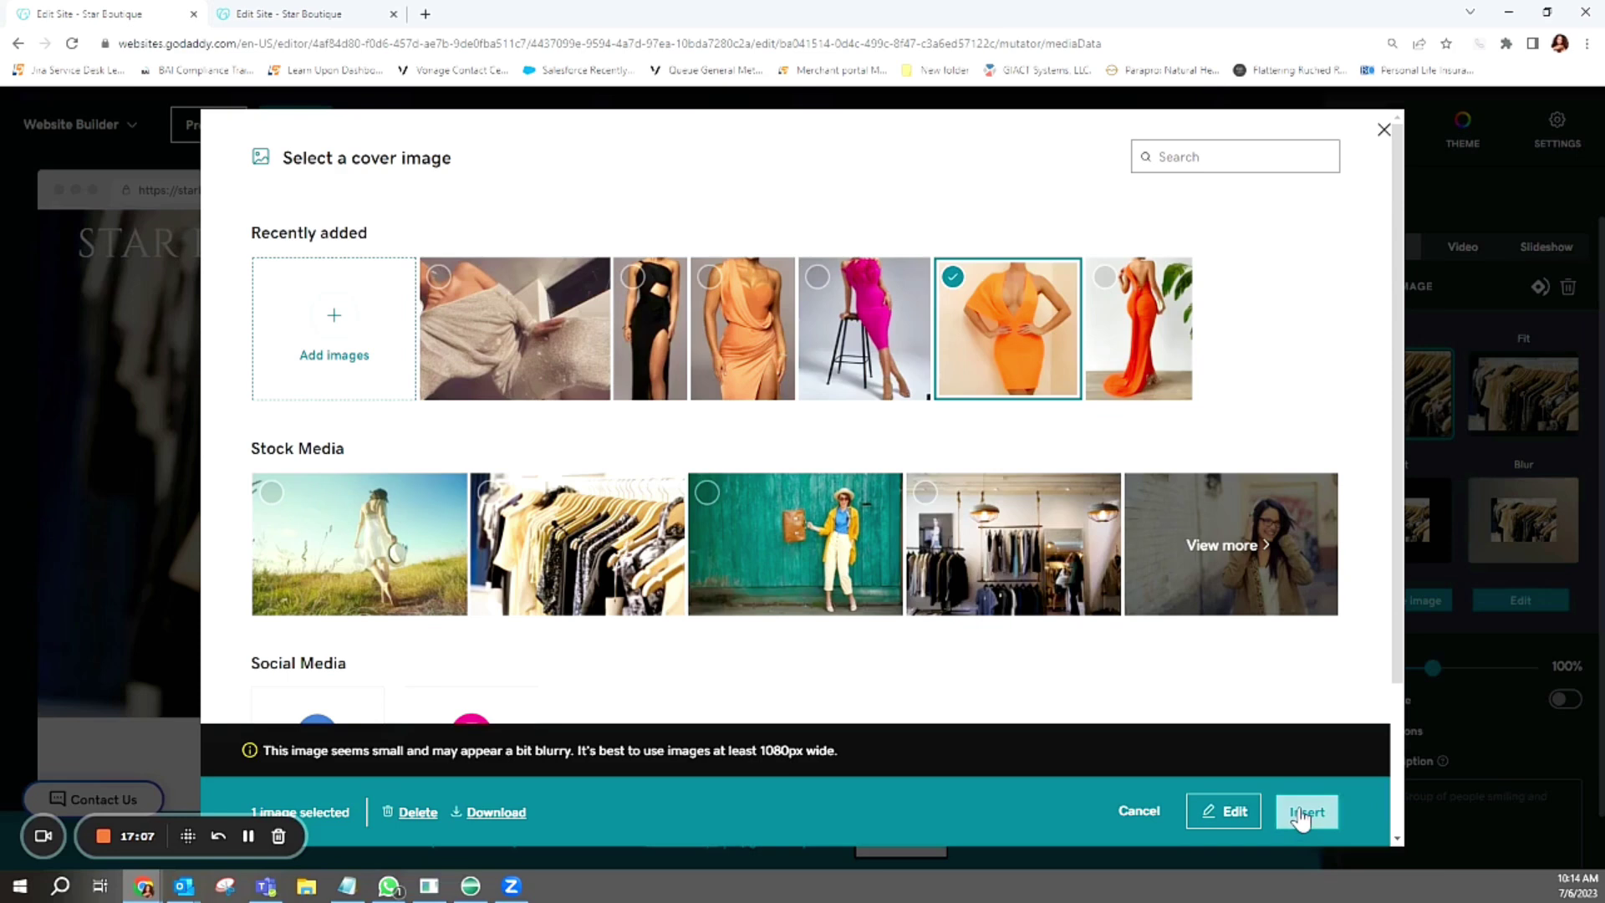
pyautogui.click(1301, 816)
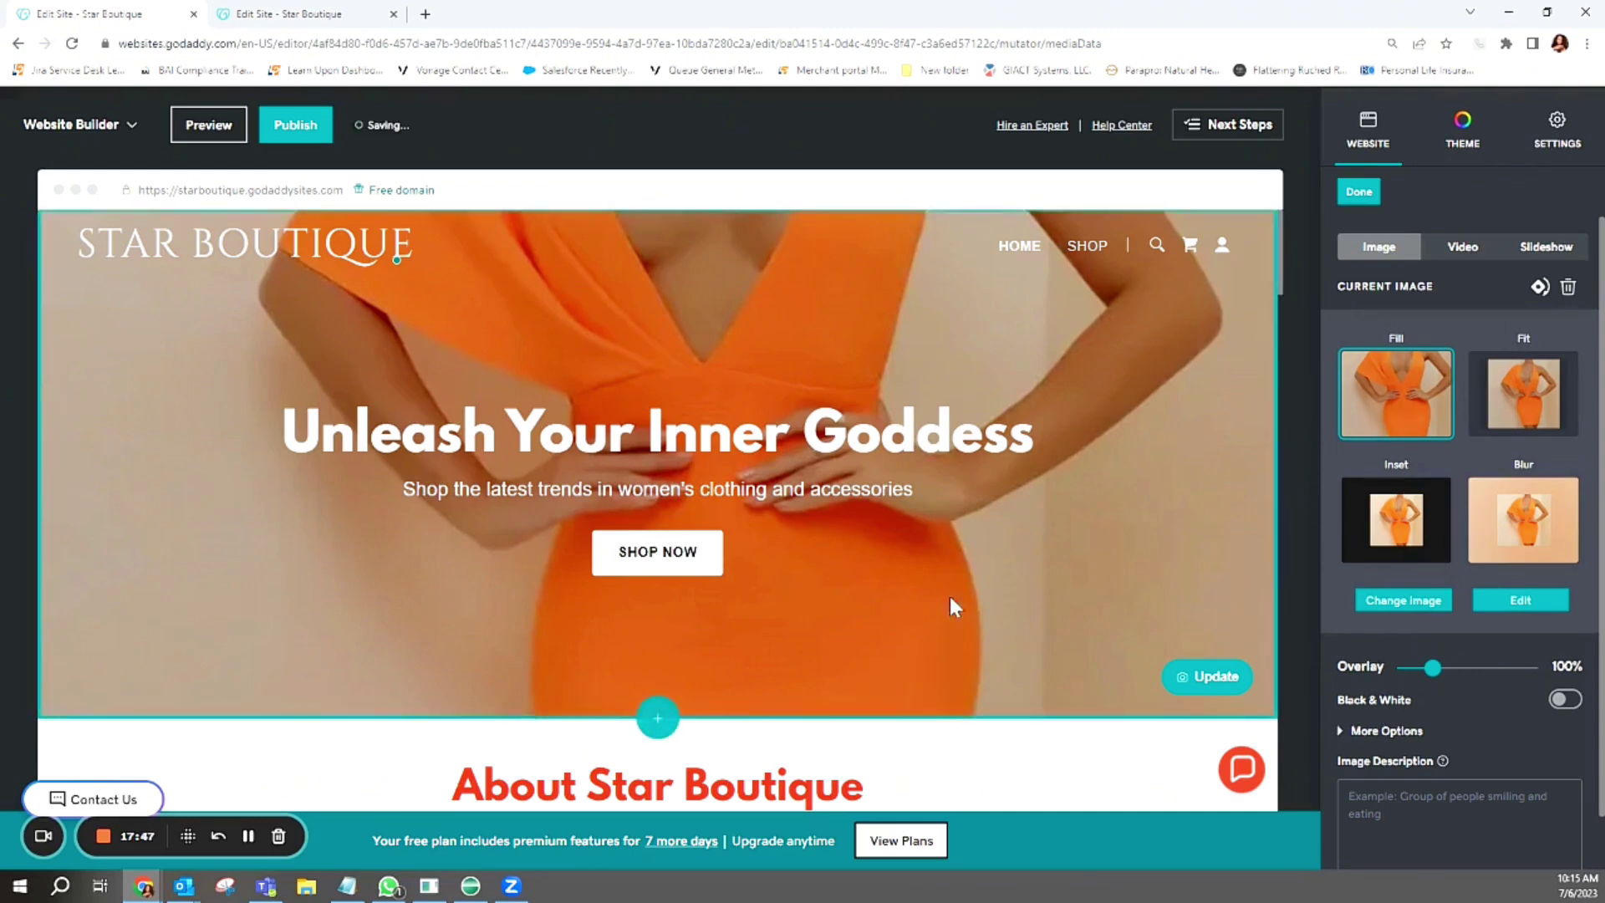
# Delete the Our Story item from the About Star Boutique section
pyautogui.scroll(-5, 900, 616)
pyautogui.scroll(-2, 831, 544)
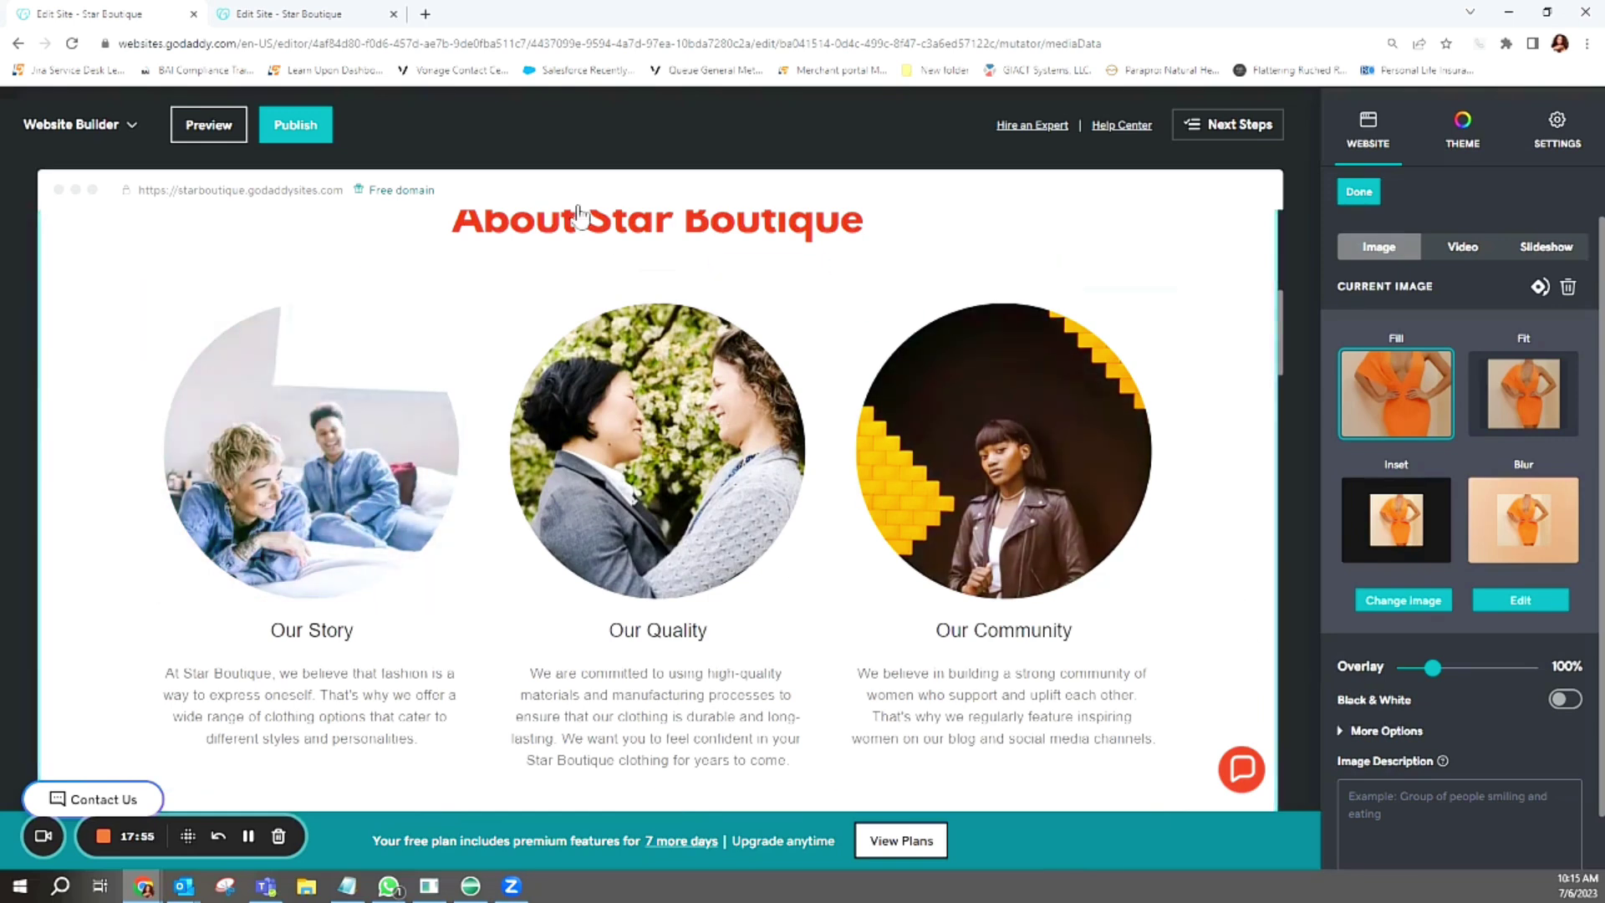
pyautogui.scroll(-8, 928, 355)
pyautogui.scroll(15, 891, 335)
pyautogui.scroll(-8, 893, 351)
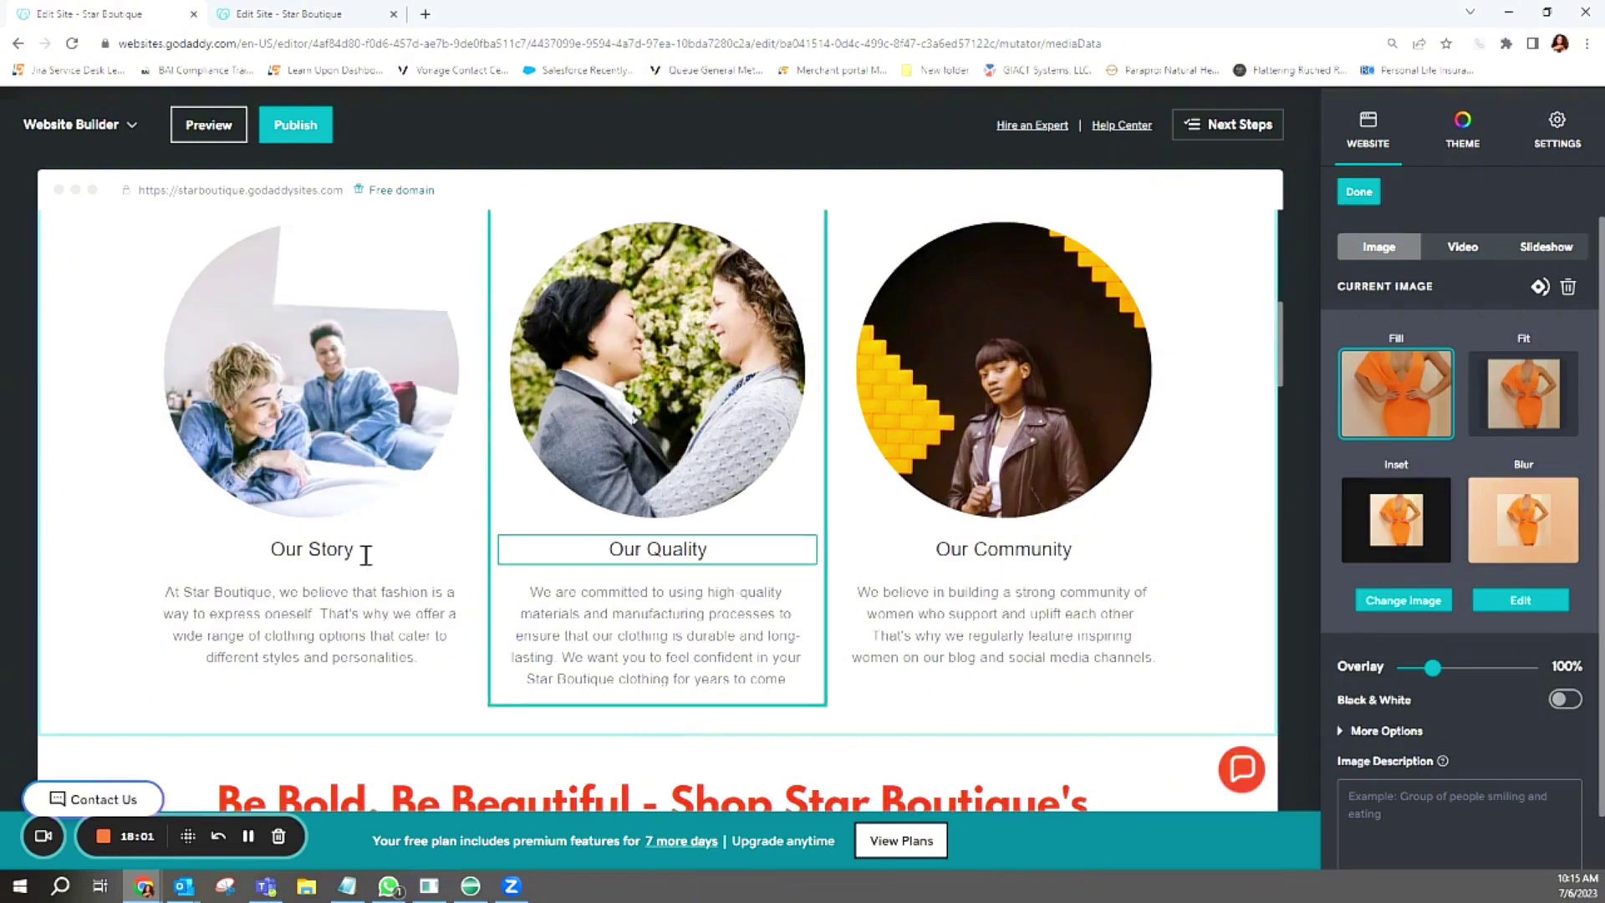
pyautogui.scroll(3, 1045, 585)
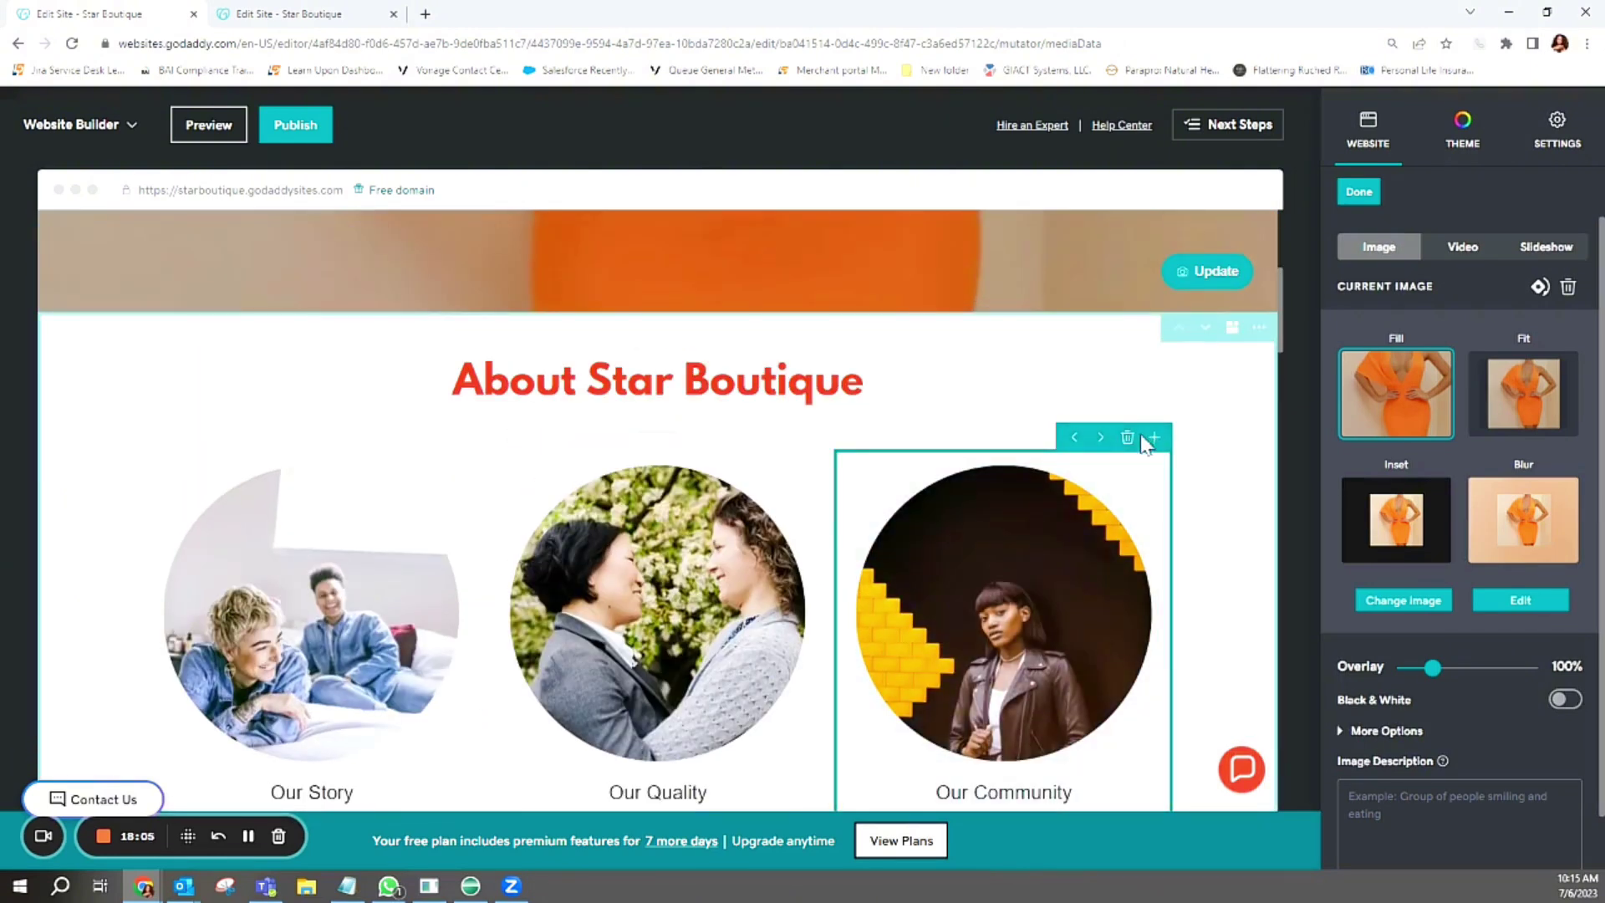
pyautogui.scroll(-3, 752, 460)
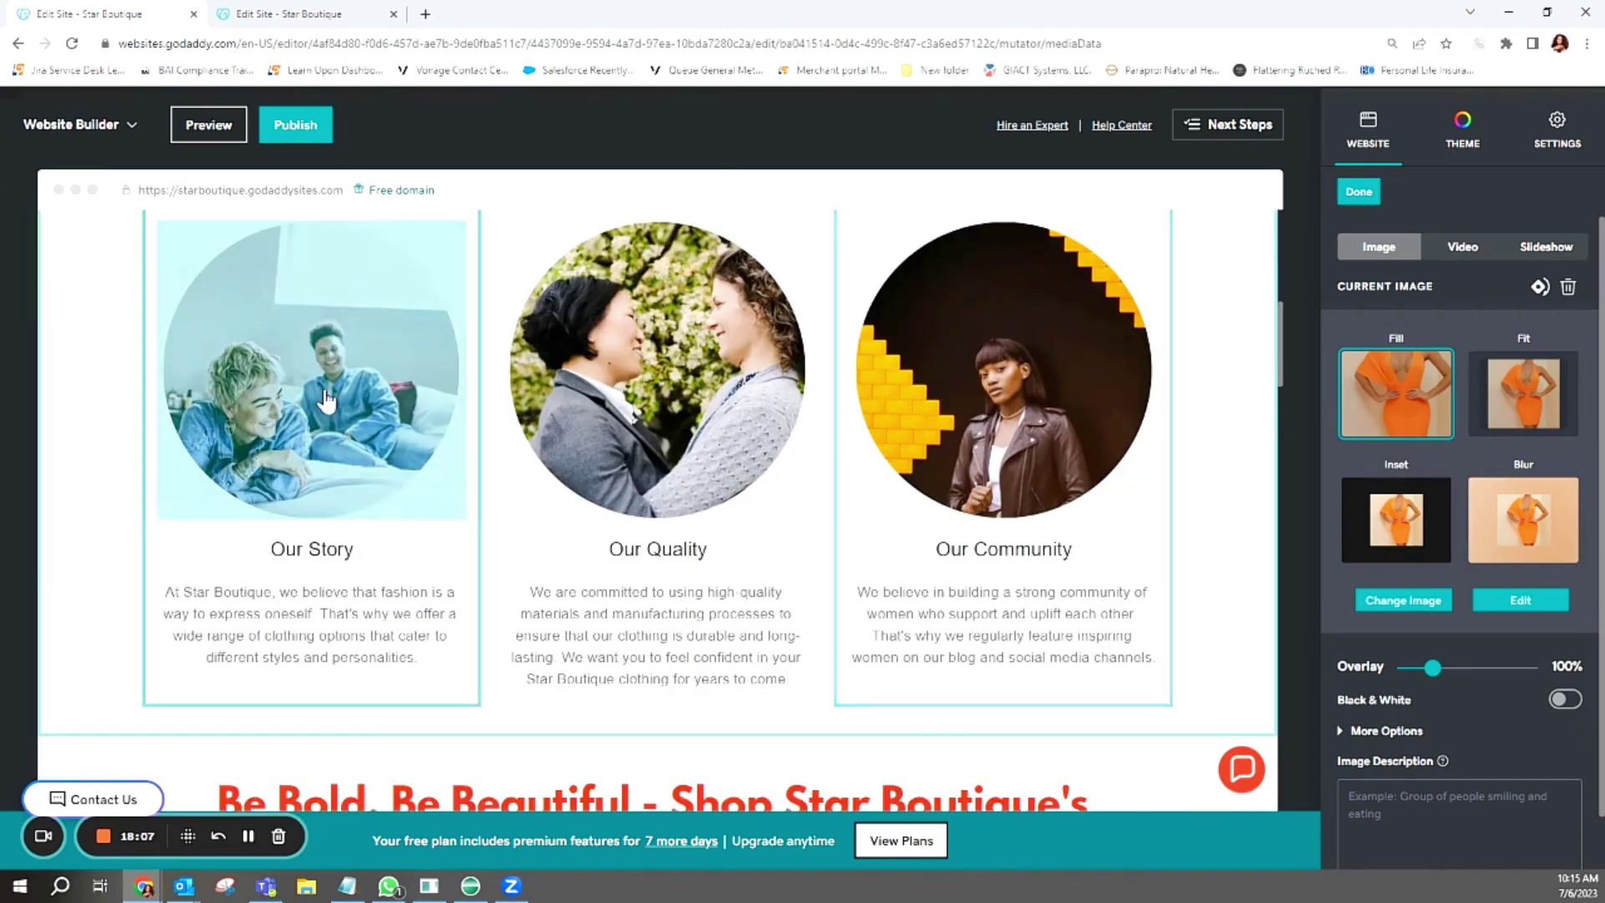
pyautogui.scroll(2, 393, 509)
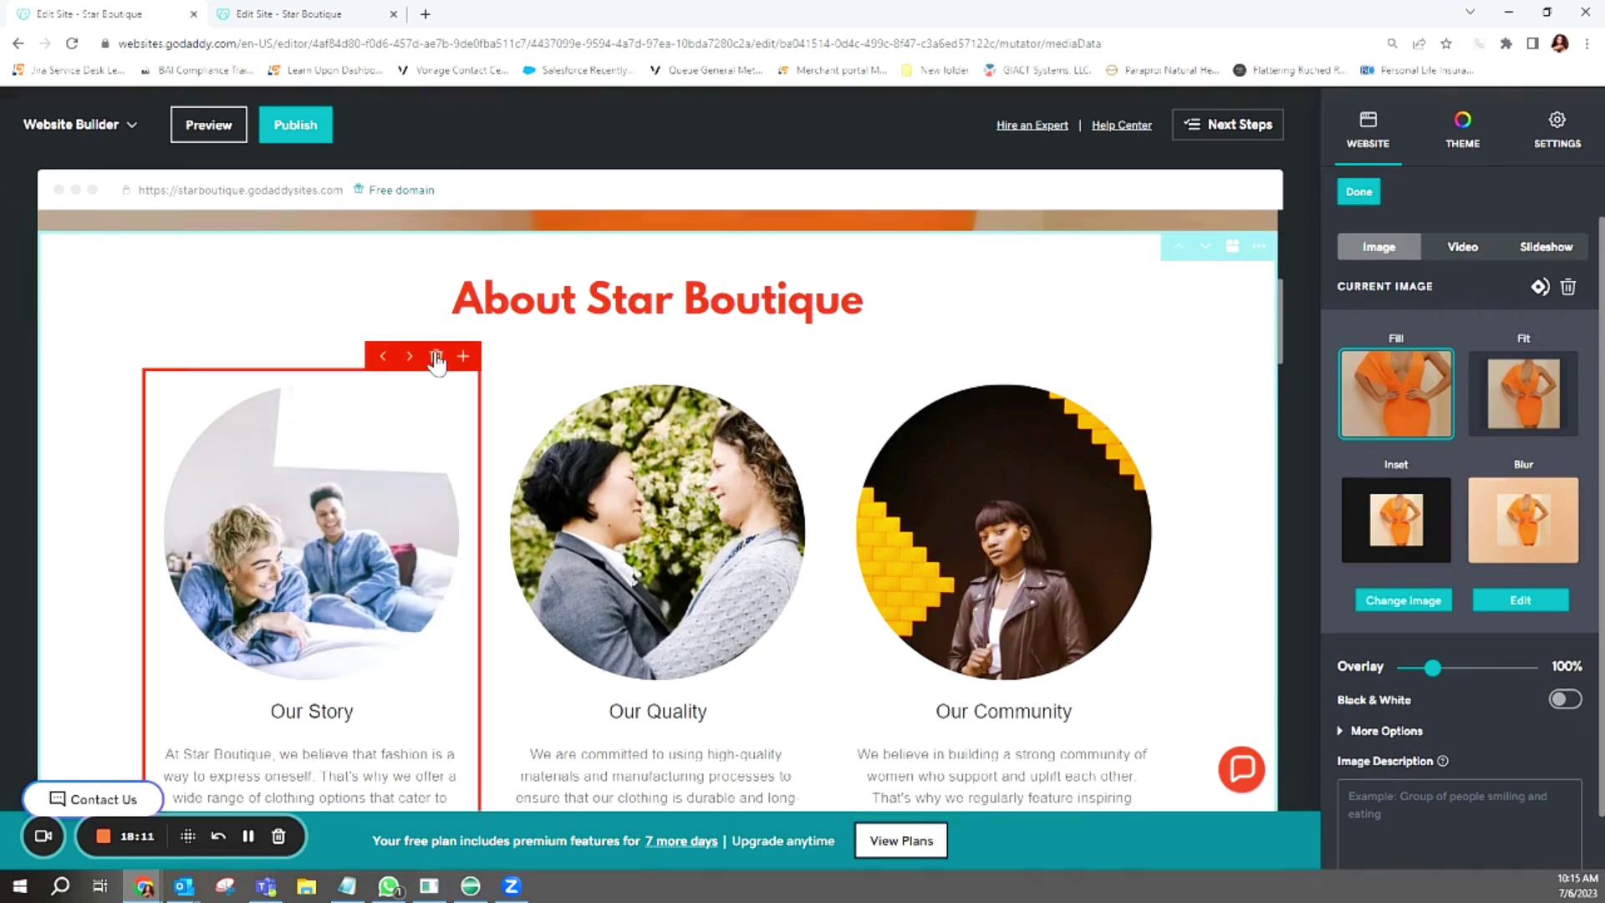
pyautogui.click(437, 357)
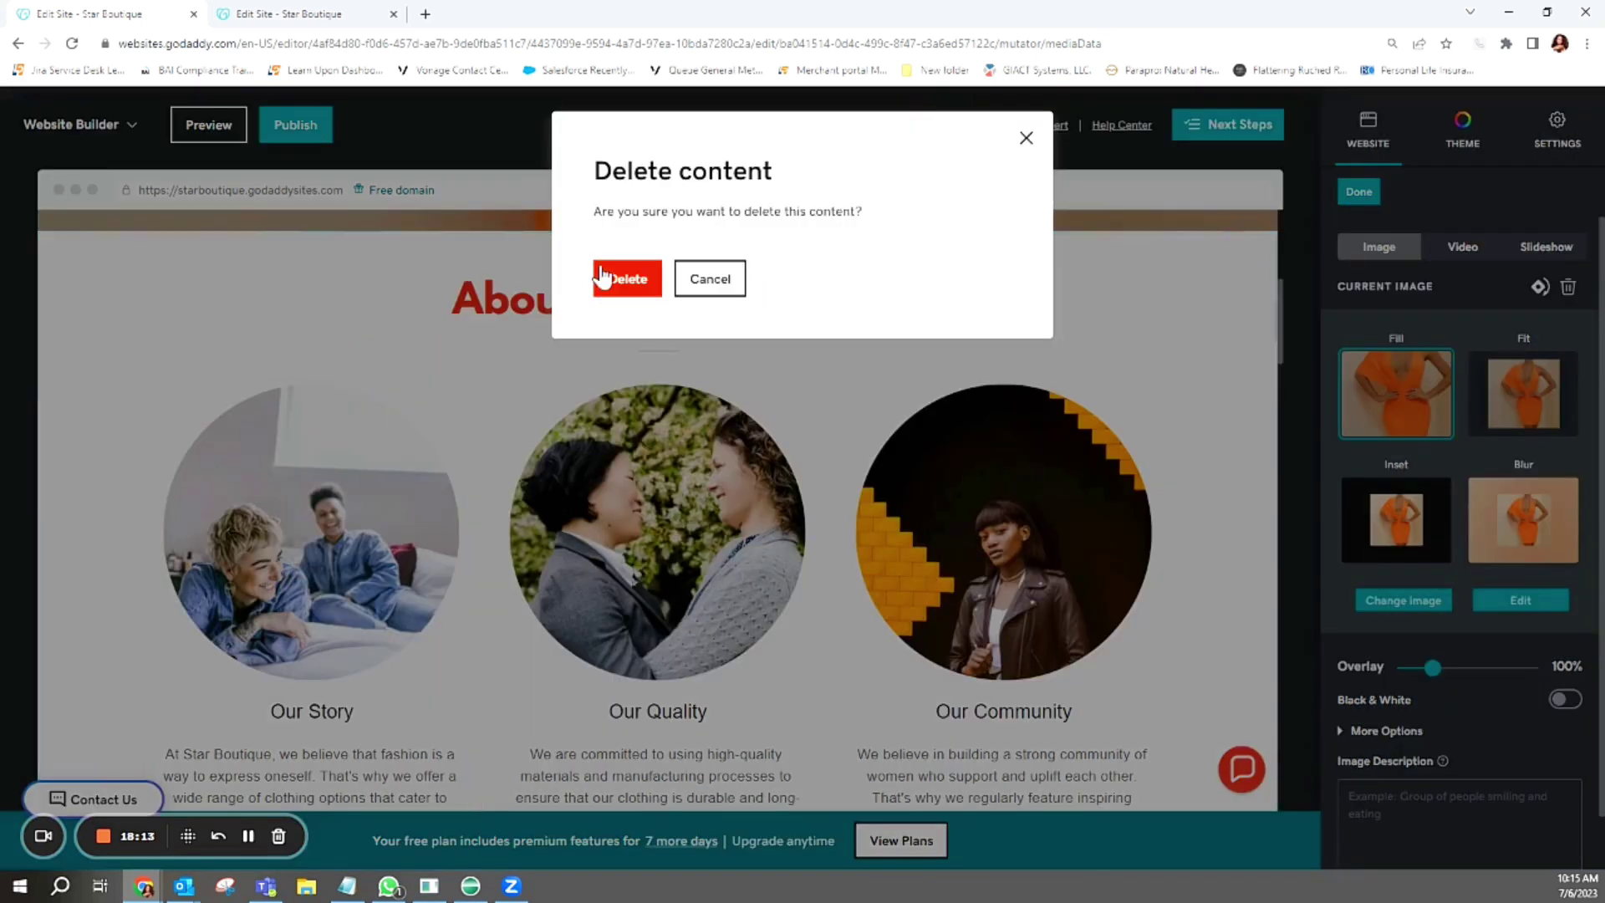
pyautogui.click(627, 278)
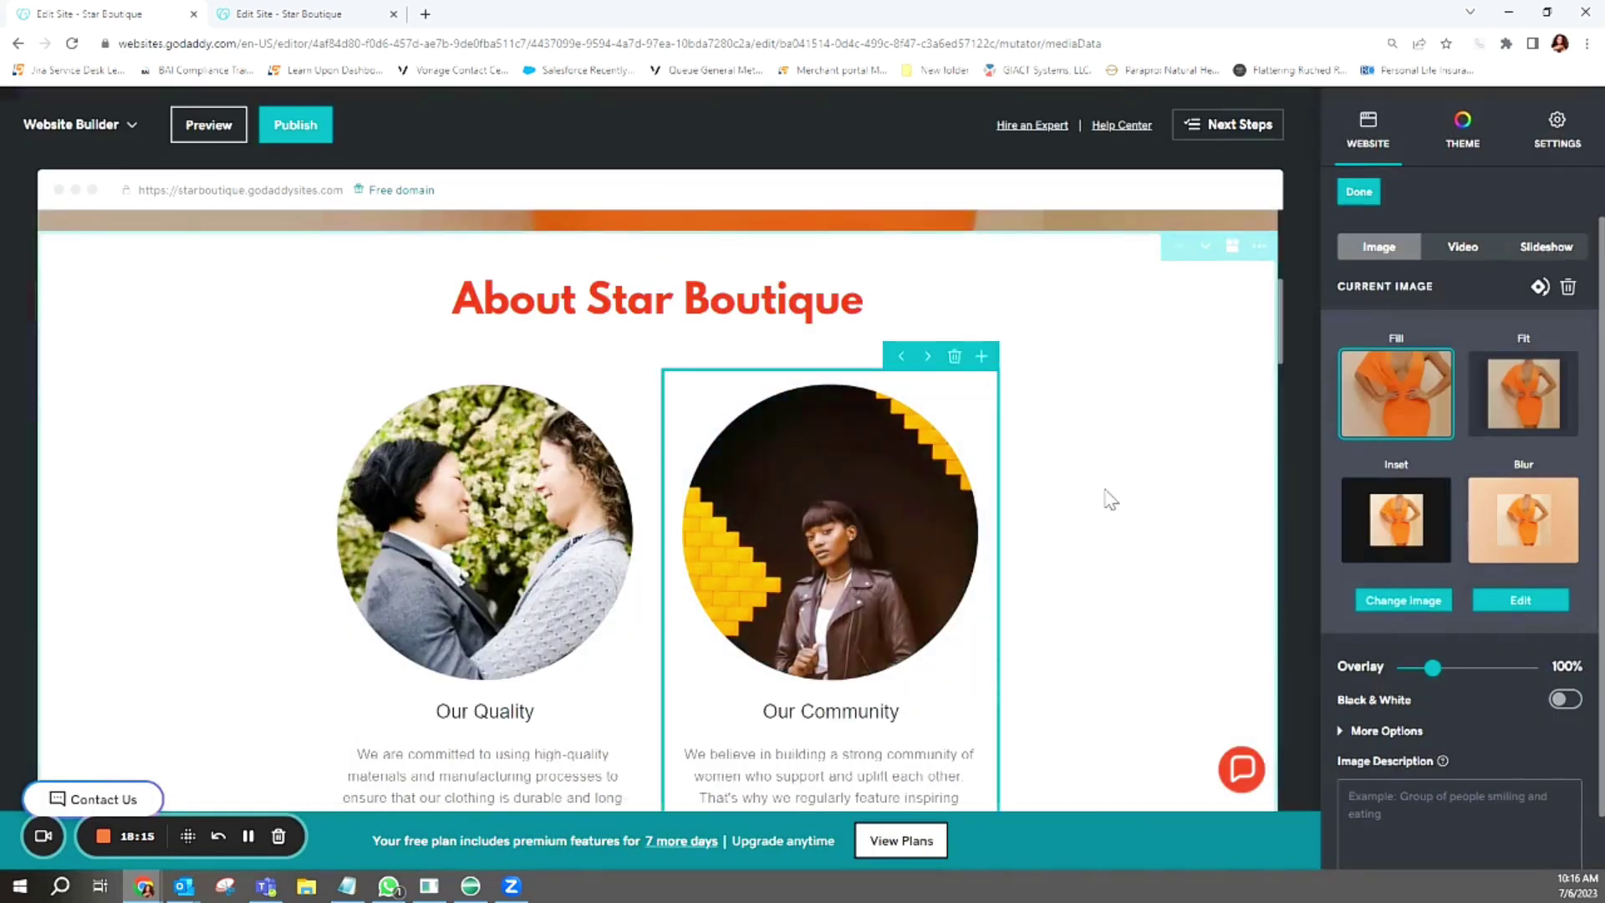
# Look over the home page sections from About Star Boutique through the photo gallery and customer reviews to Contact Us
pyautogui.scroll(2, 1170, 527)
pyautogui.scroll(-5, 1132, 459)
pyautogui.scroll(3, 585, 452)
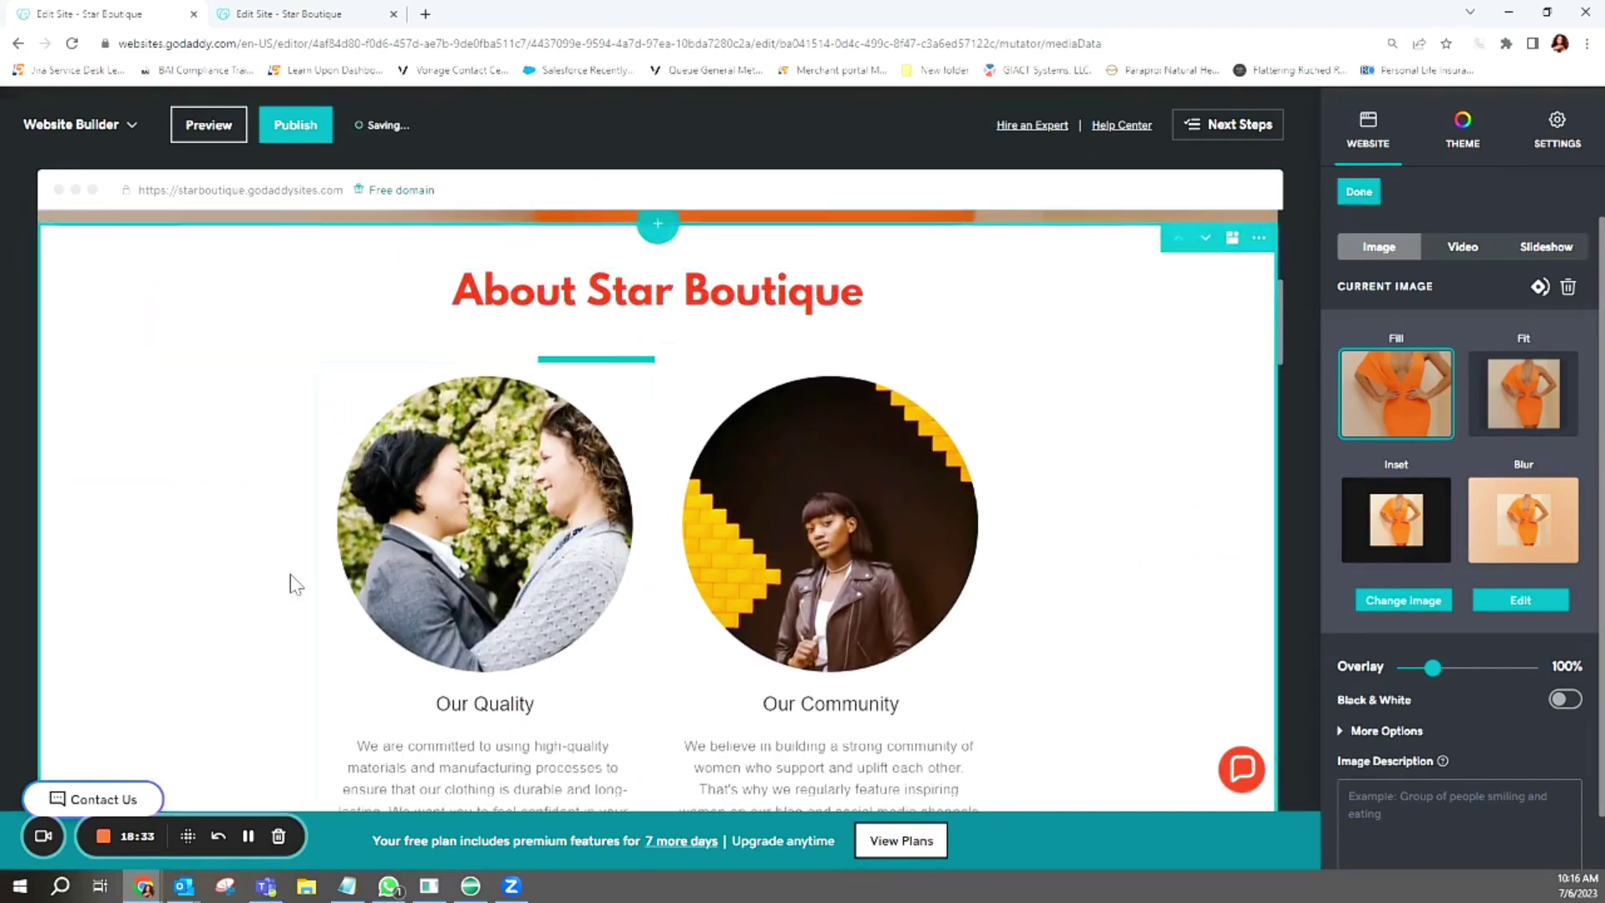
pyautogui.scroll(-8, 568, 435)
pyautogui.scroll(-6, 558, 451)
pyautogui.scroll(-1, 1054, 637)
pyautogui.scroll(-4, 1041, 585)
pyautogui.scroll(12, 1049, 592)
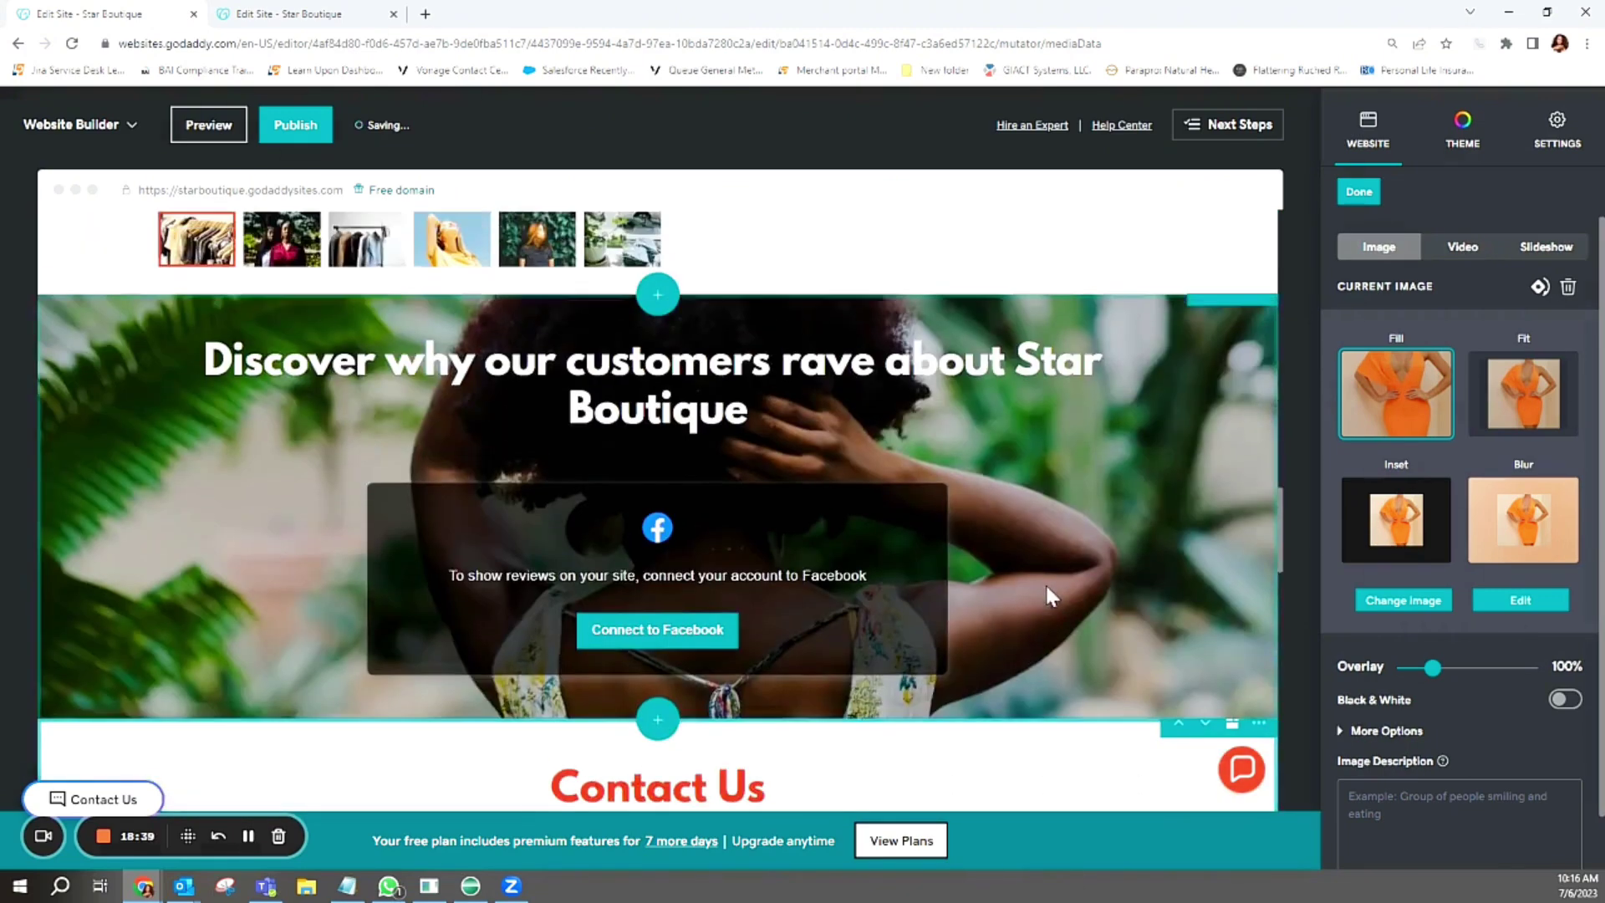
pyautogui.scroll(4, 1060, 598)
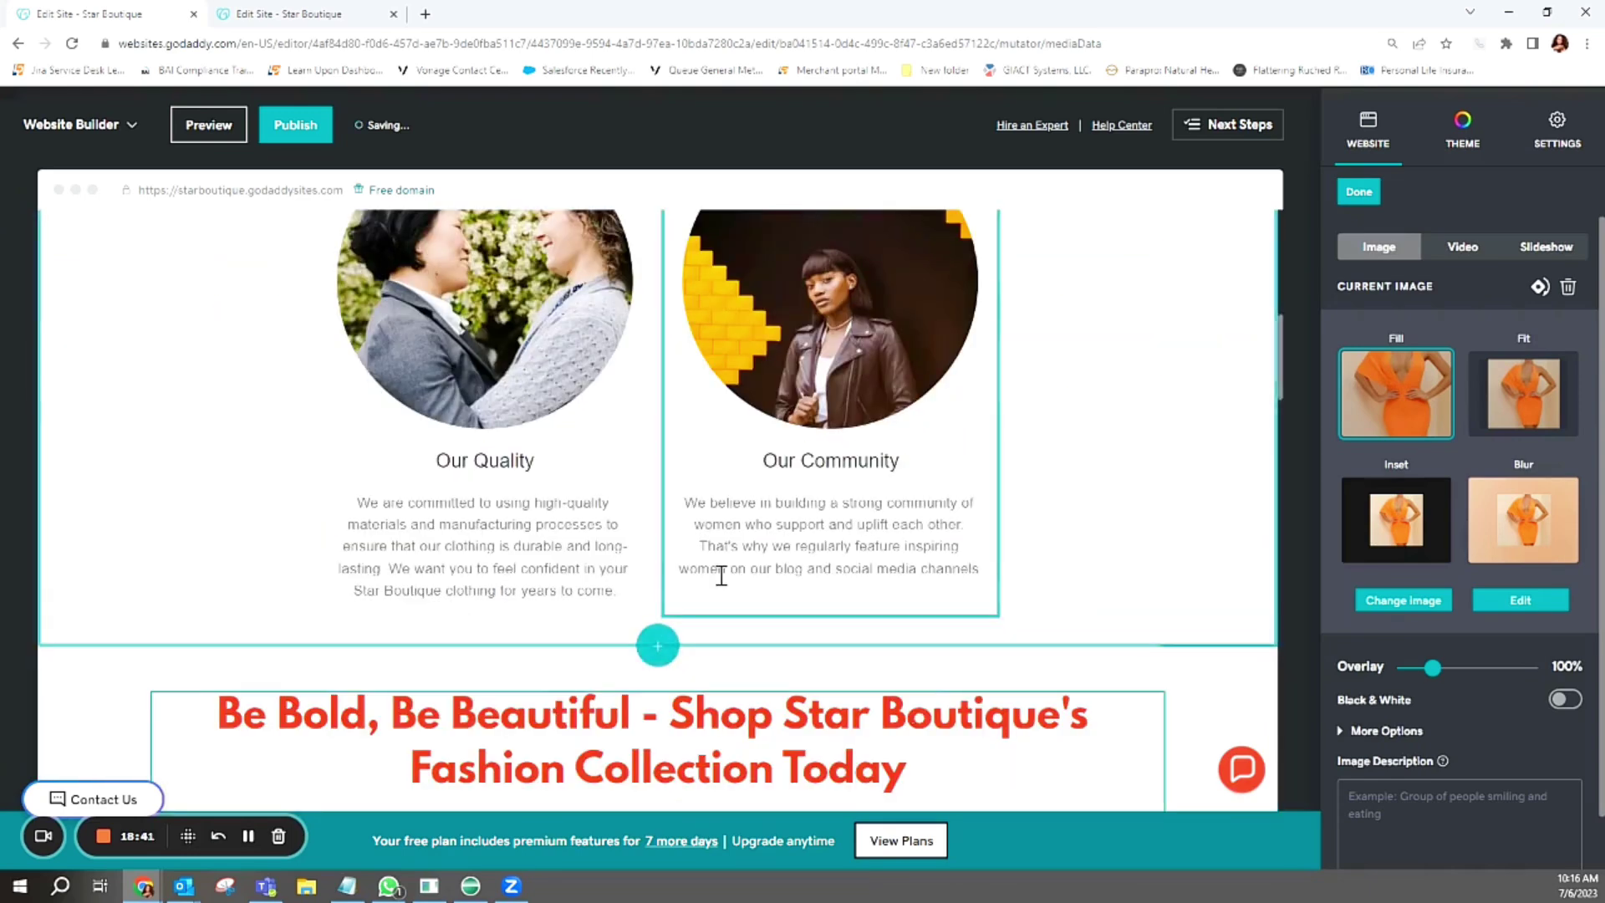
pyautogui.scroll(-4, 1060, 599)
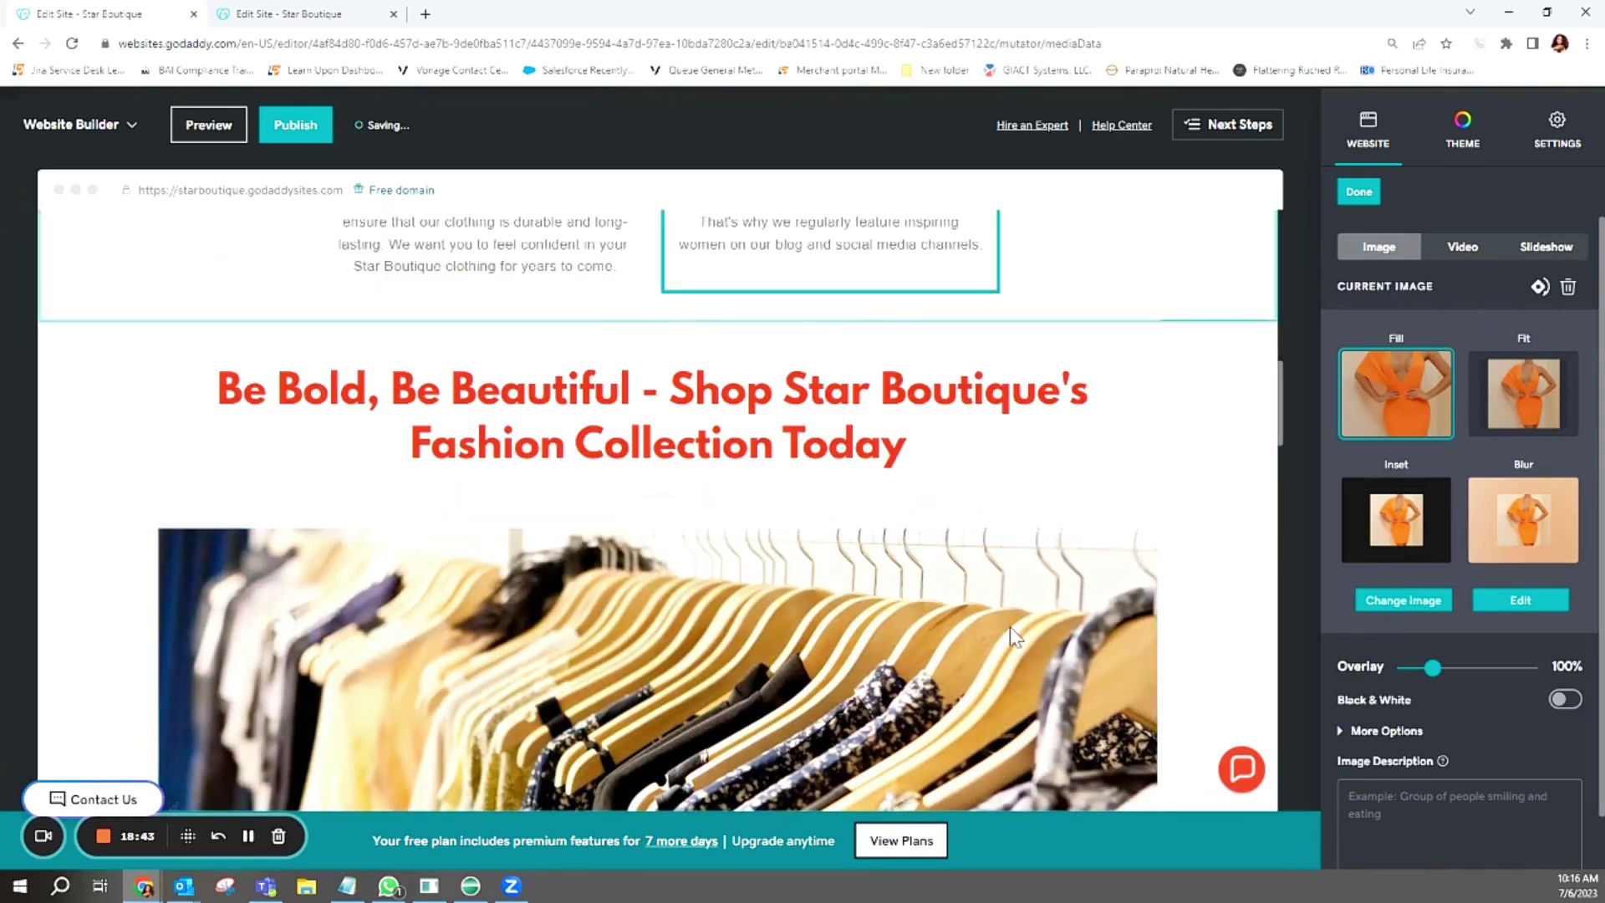
# Move the About Star Boutique section down one place, below the fashion collection photo gallery
pyautogui.scroll(5, 763, 510)
pyautogui.scroll(-1, 765, 493)
pyautogui.scroll(3, 711, 443)
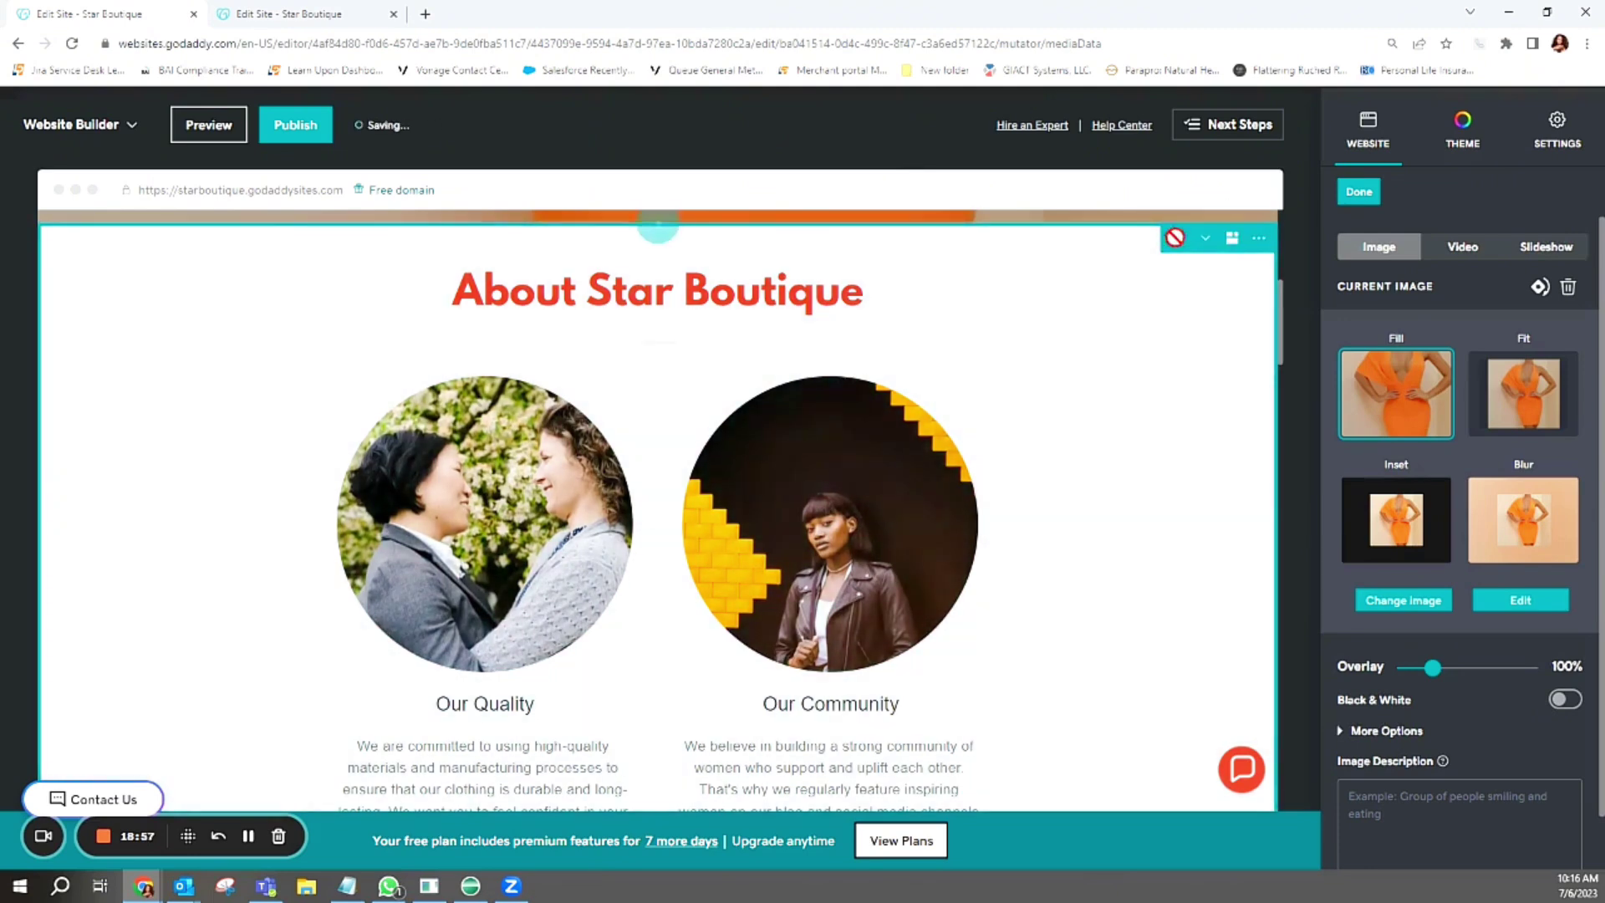
pyautogui.click(1207, 248)
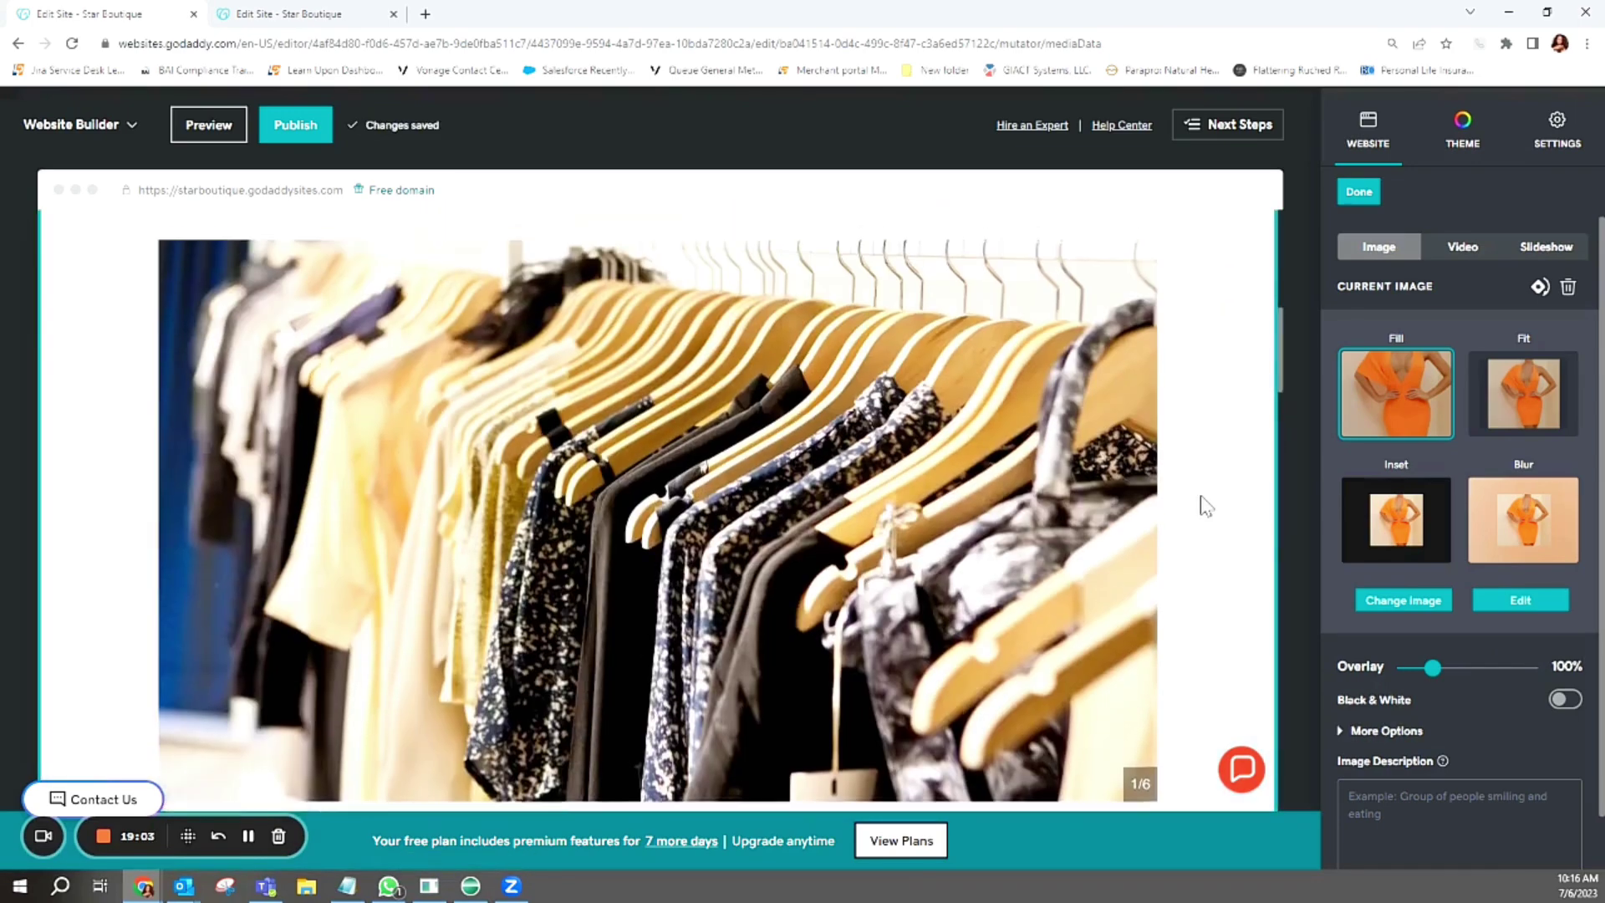
# Replace the gallery's first picture with the stock photo of the clothing shop interior with hanging lamps
pyautogui.scroll(-2, 724, 547)
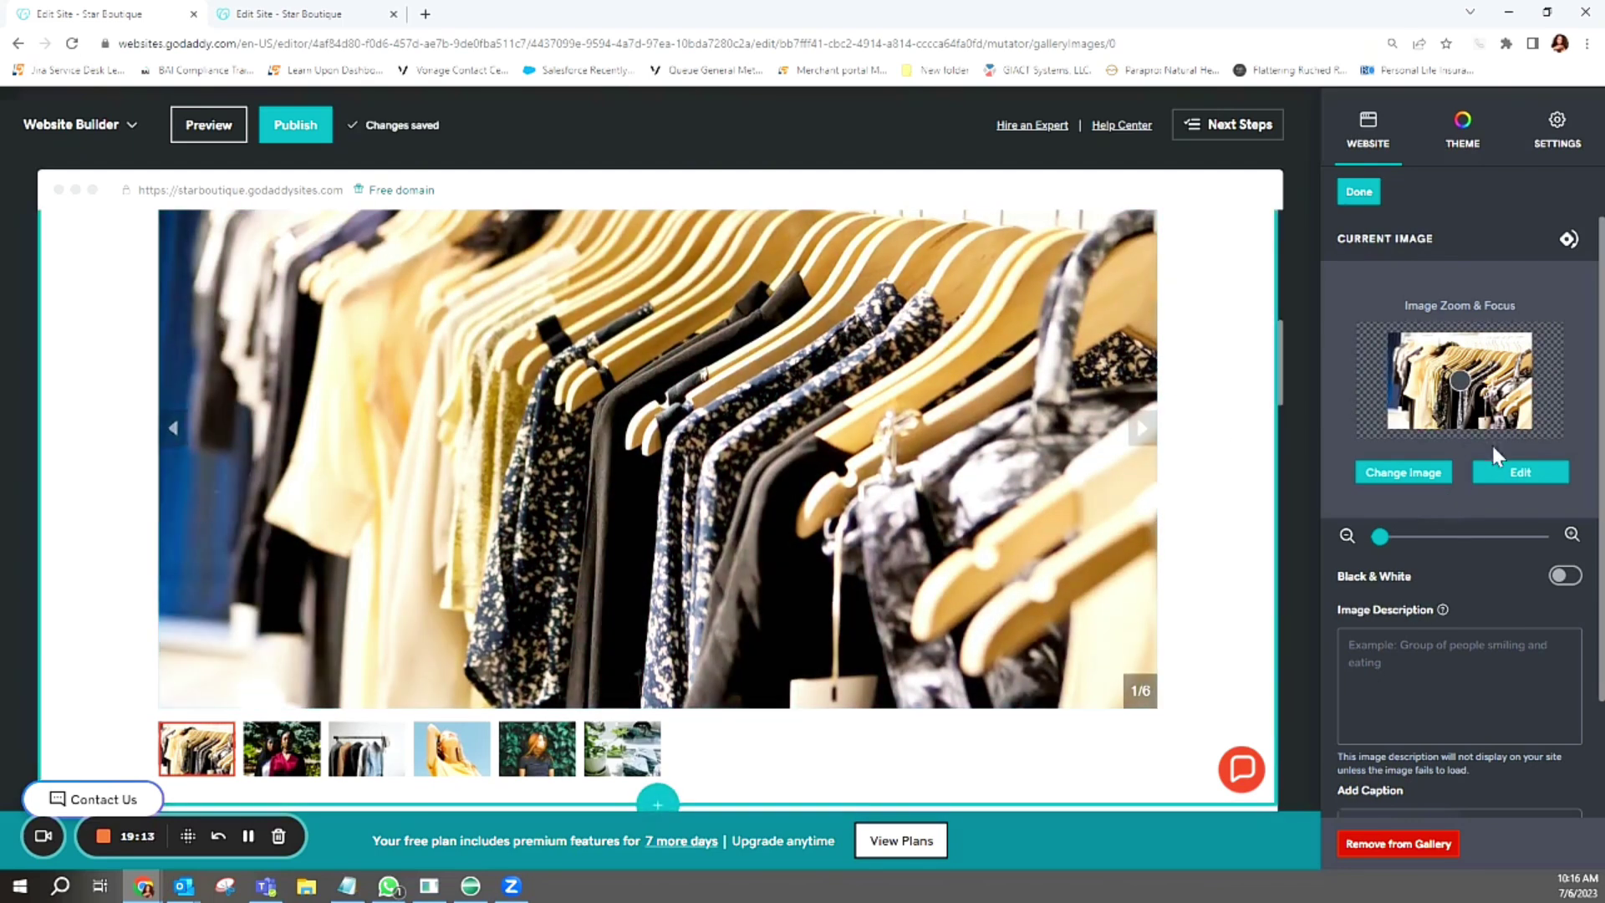
pyautogui.click(1404, 474)
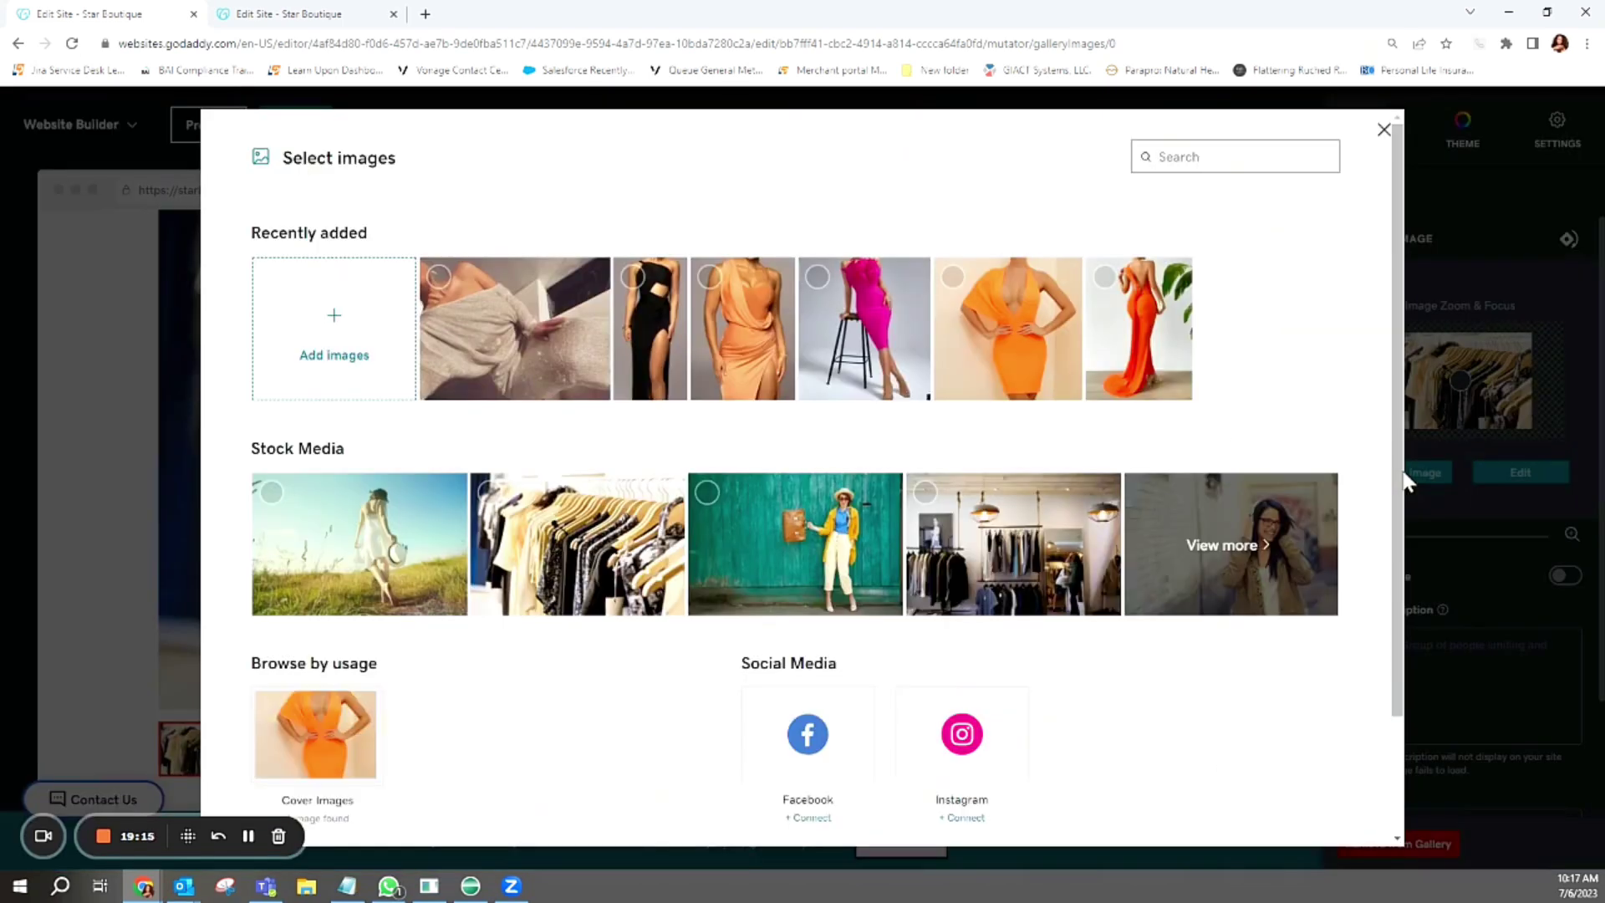
pyautogui.click(990, 547)
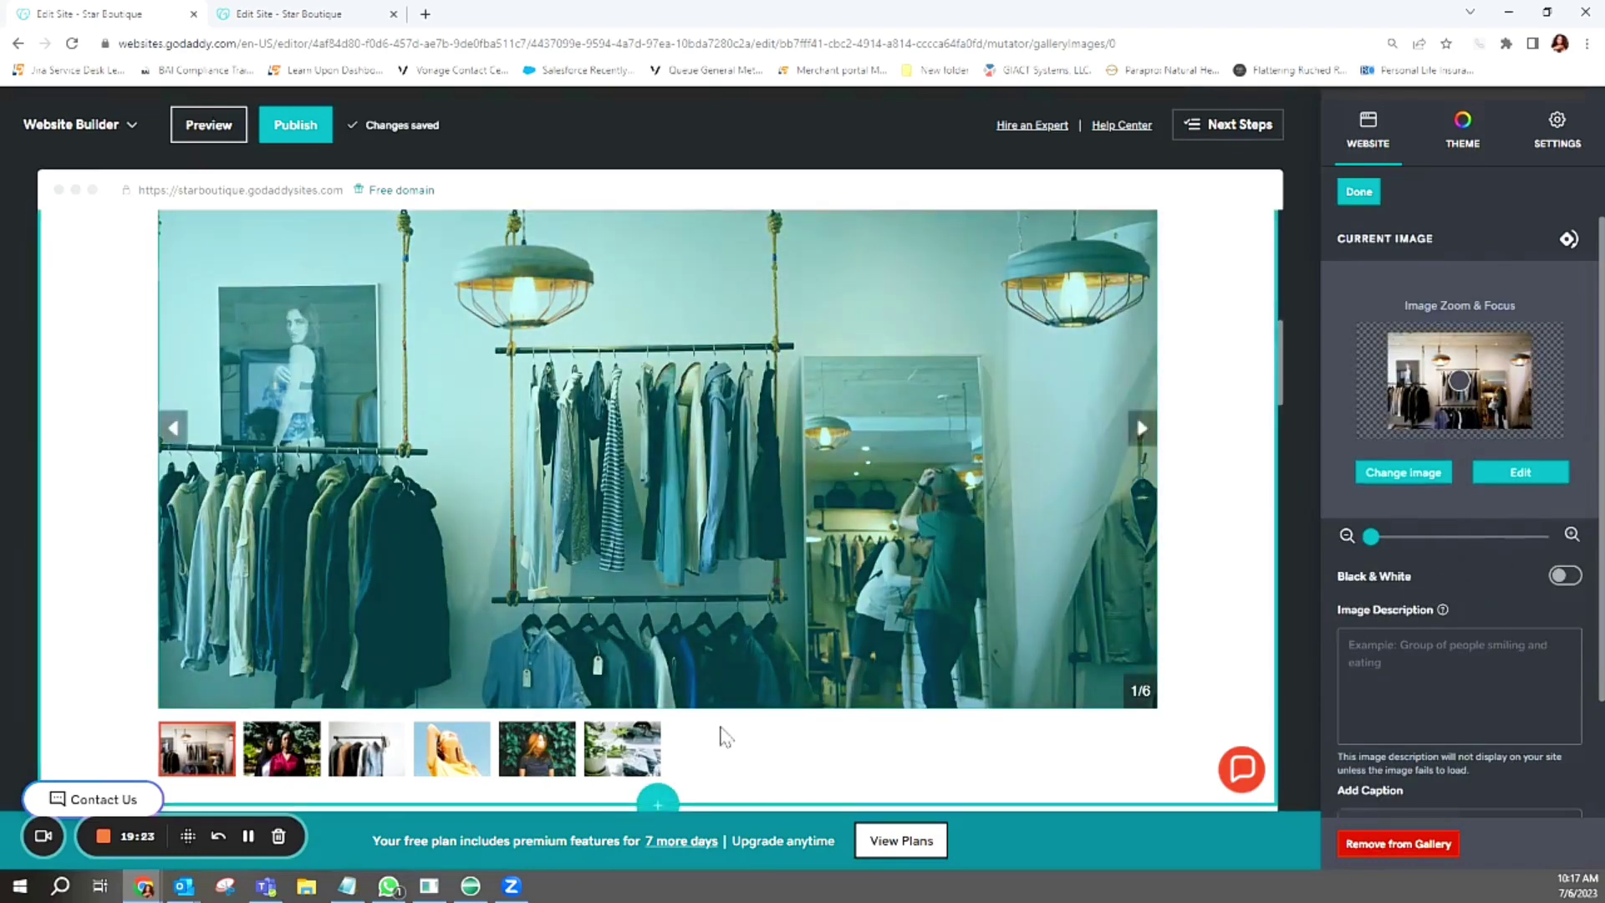
# Replace the gallery's second picture with the uploaded photo of the magenta dress
pyautogui.click(283, 767)
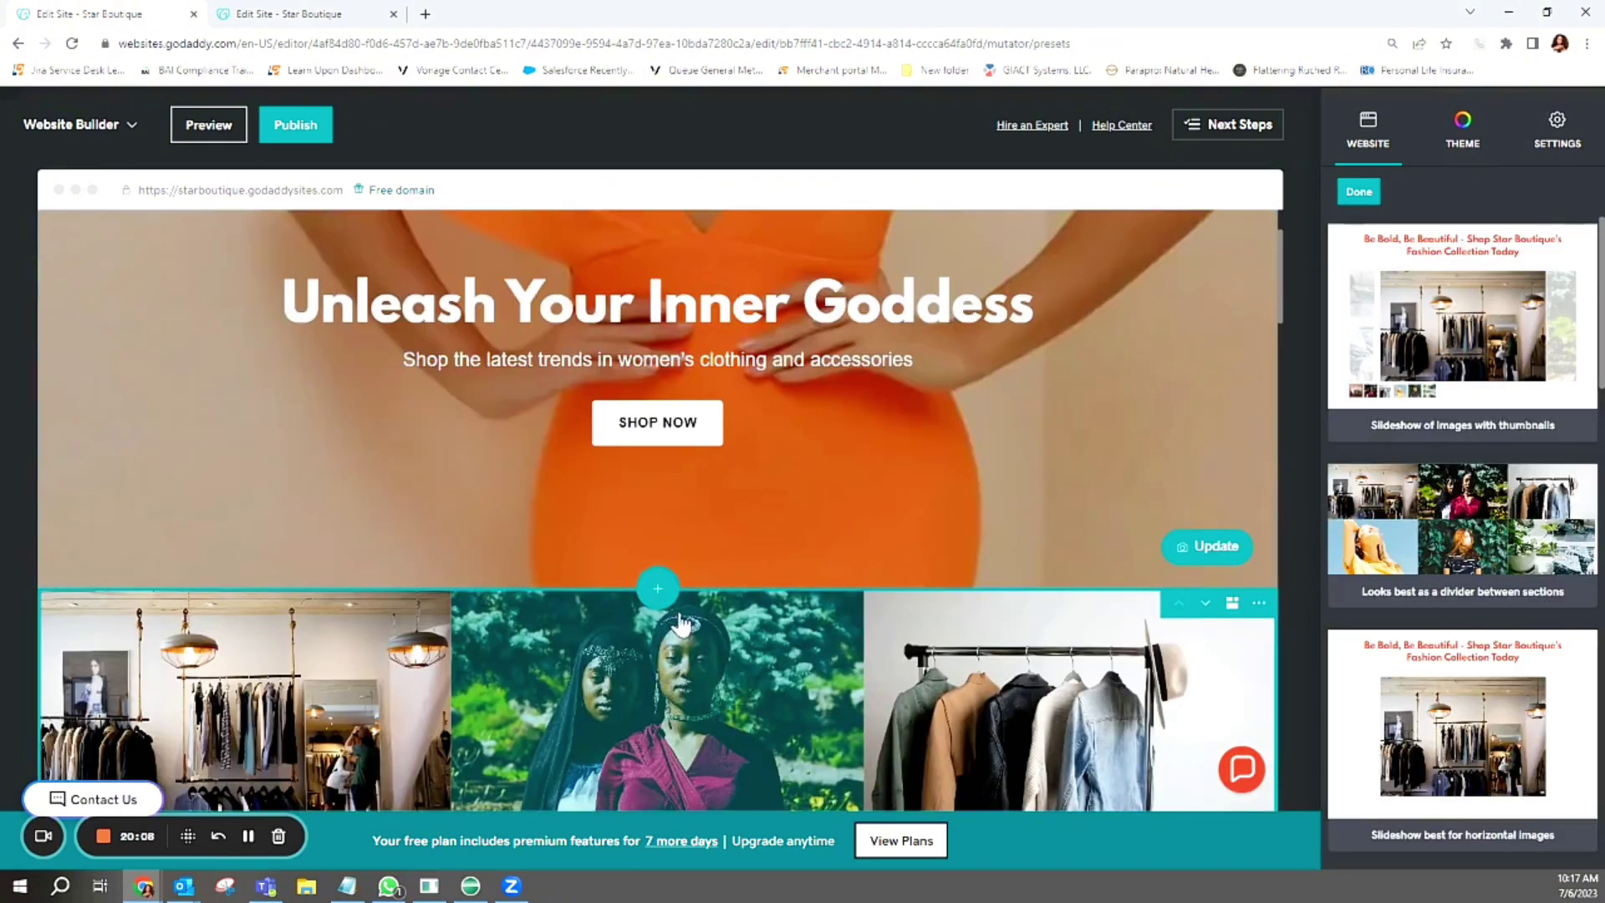
pyautogui.click(694, 640)
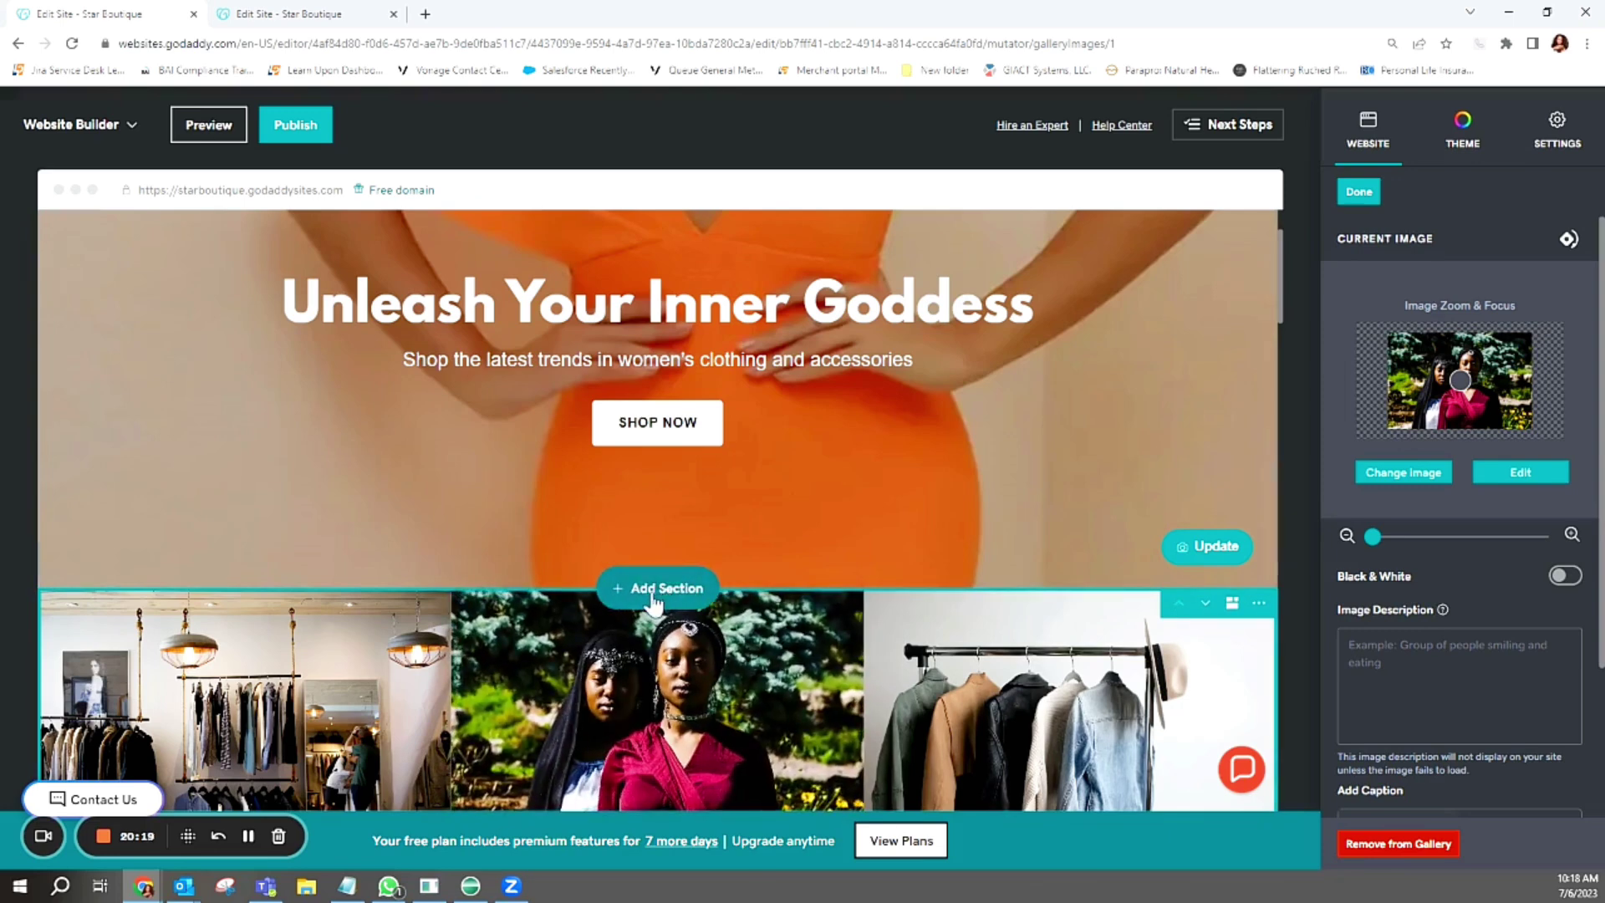
pyautogui.click(1413, 474)
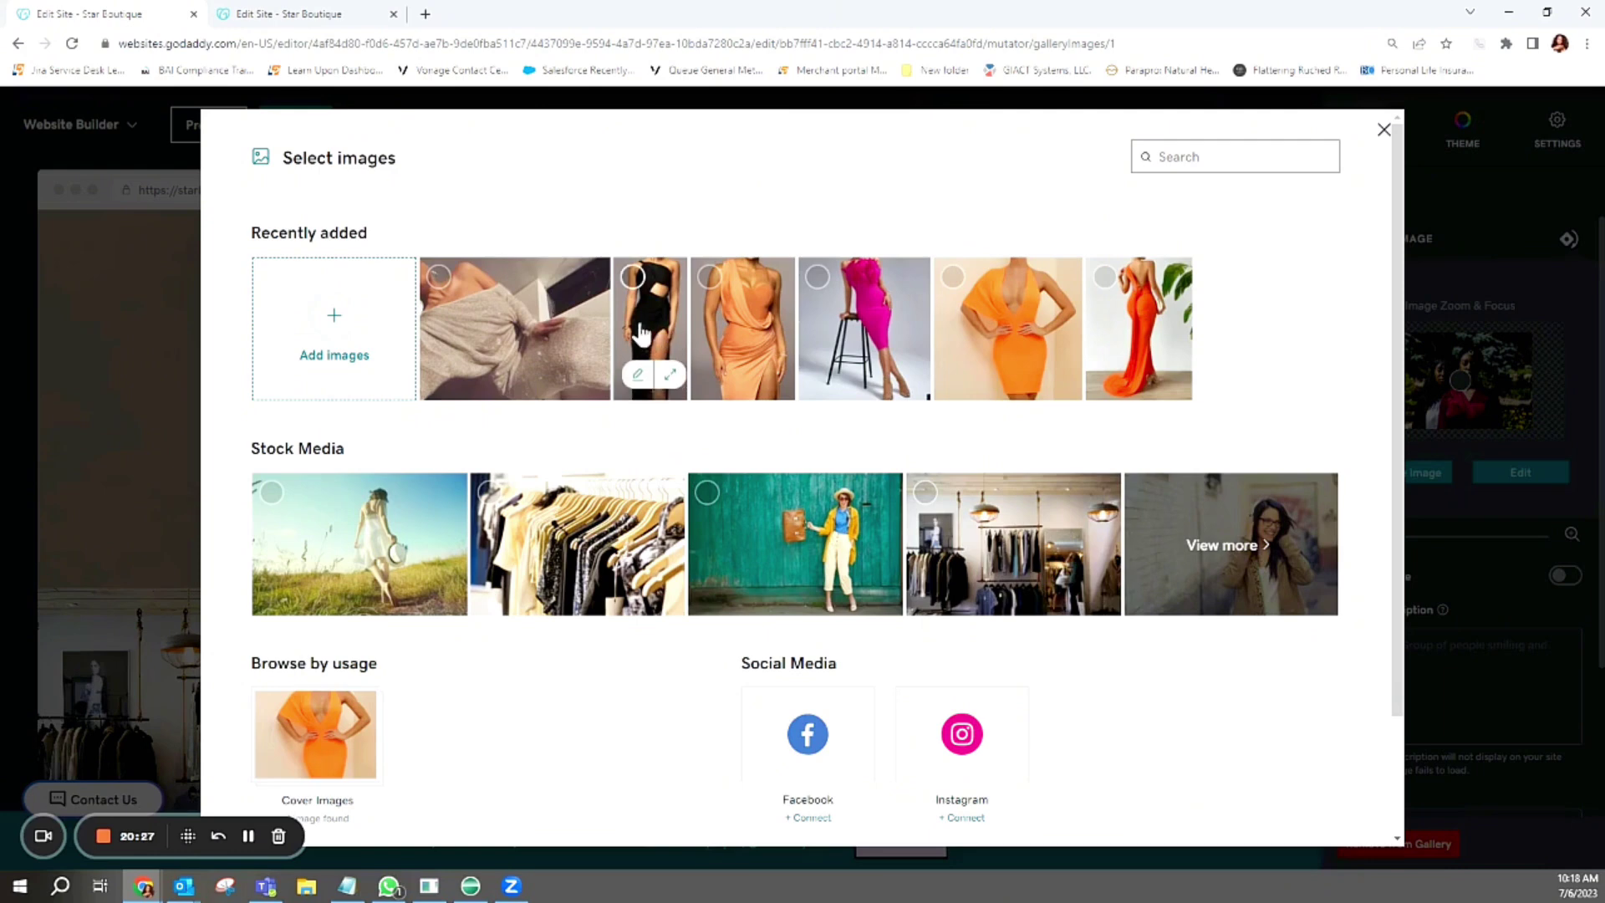
pyautogui.click(861, 313)
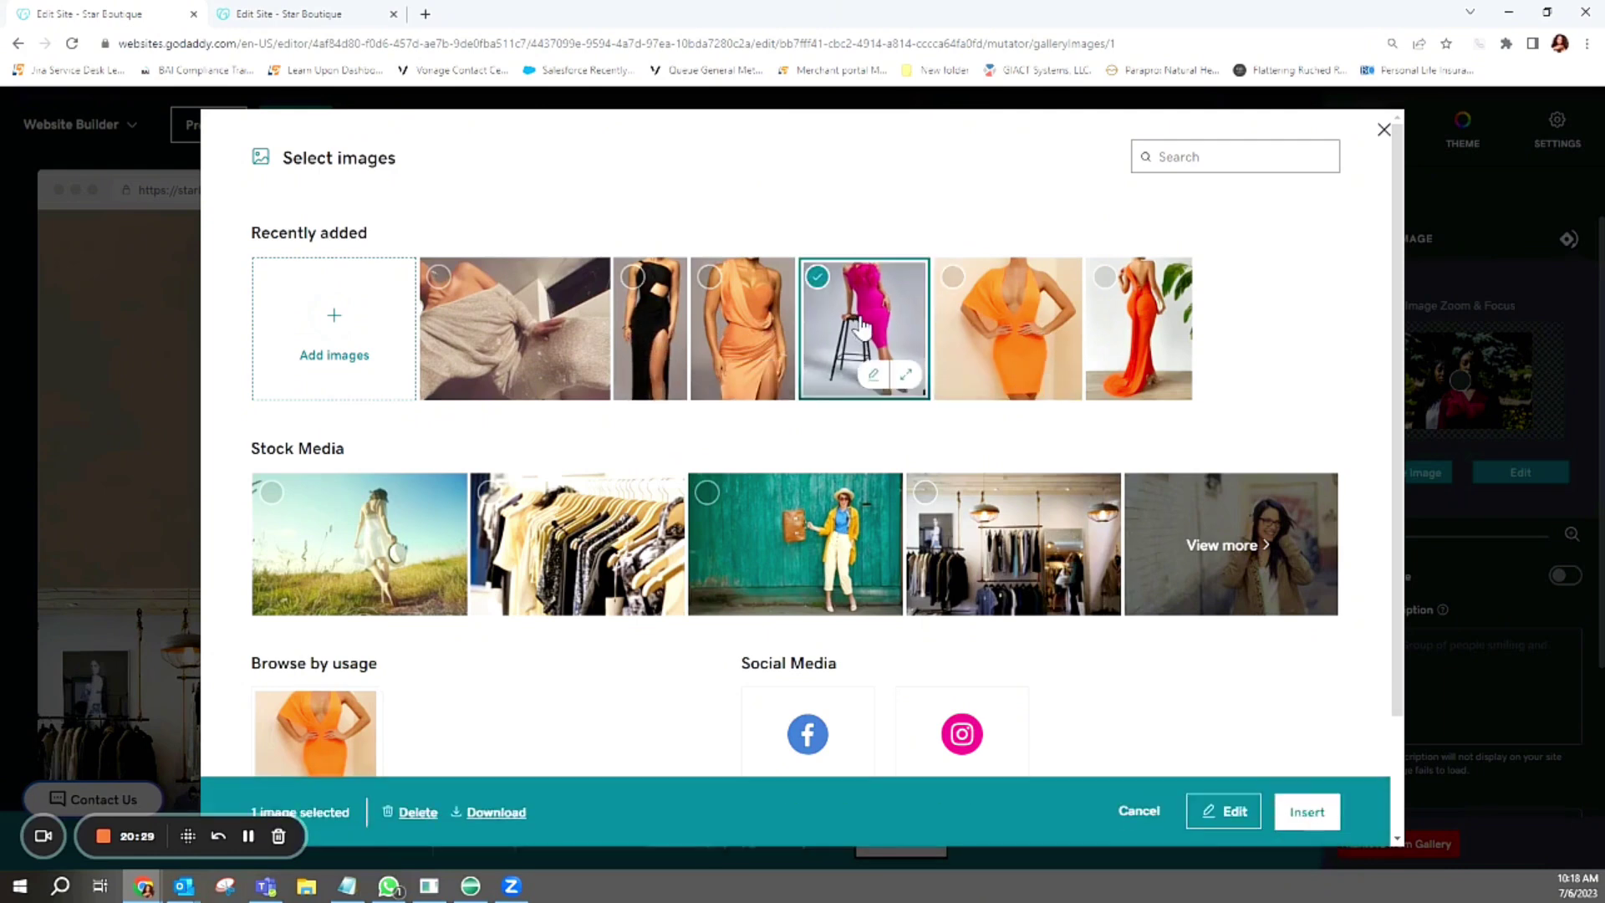
pyautogui.click(1308, 803)
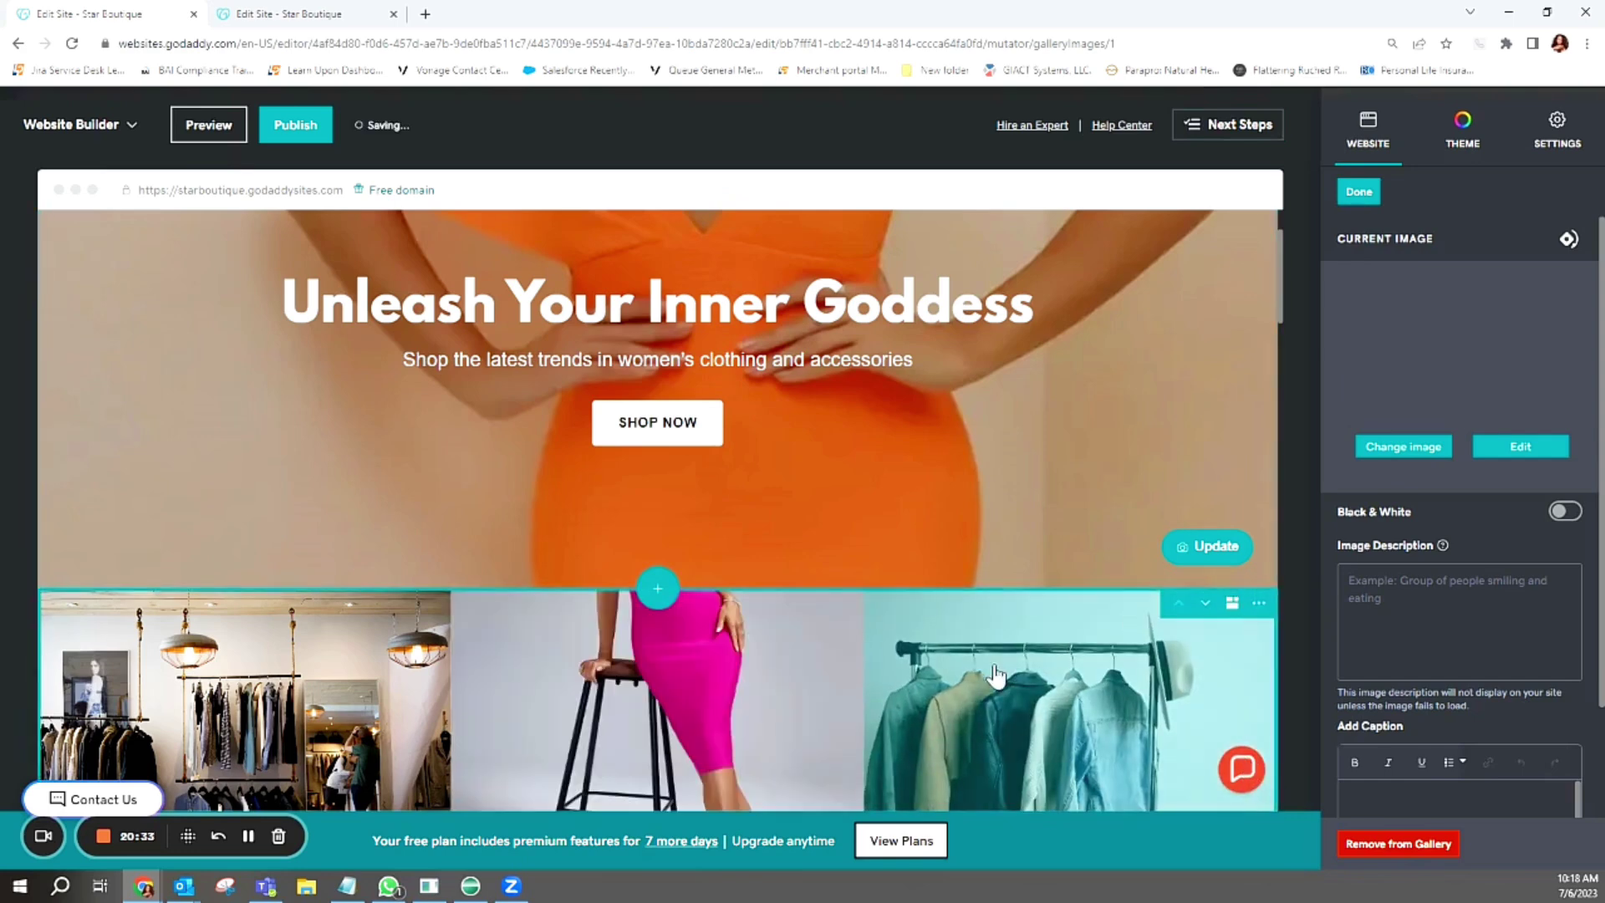
# Replace the gallery's second picture with the stock photo of the woman holding a suitcase against a green wall
pyautogui.scroll(-5, 1056, 521)
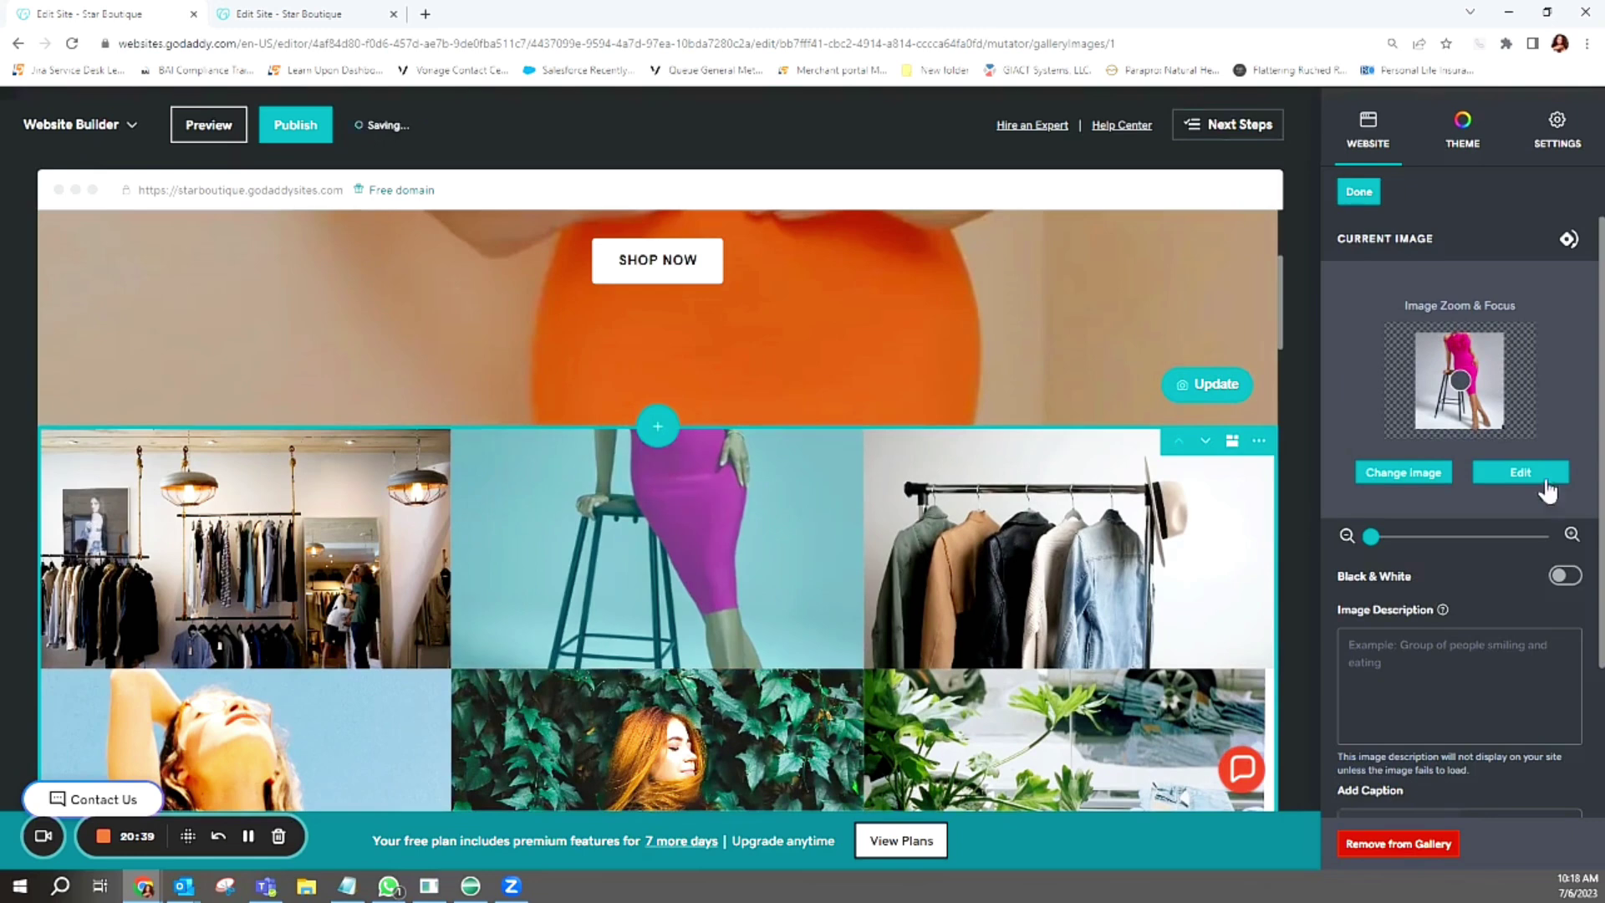
pyautogui.click(1398, 475)
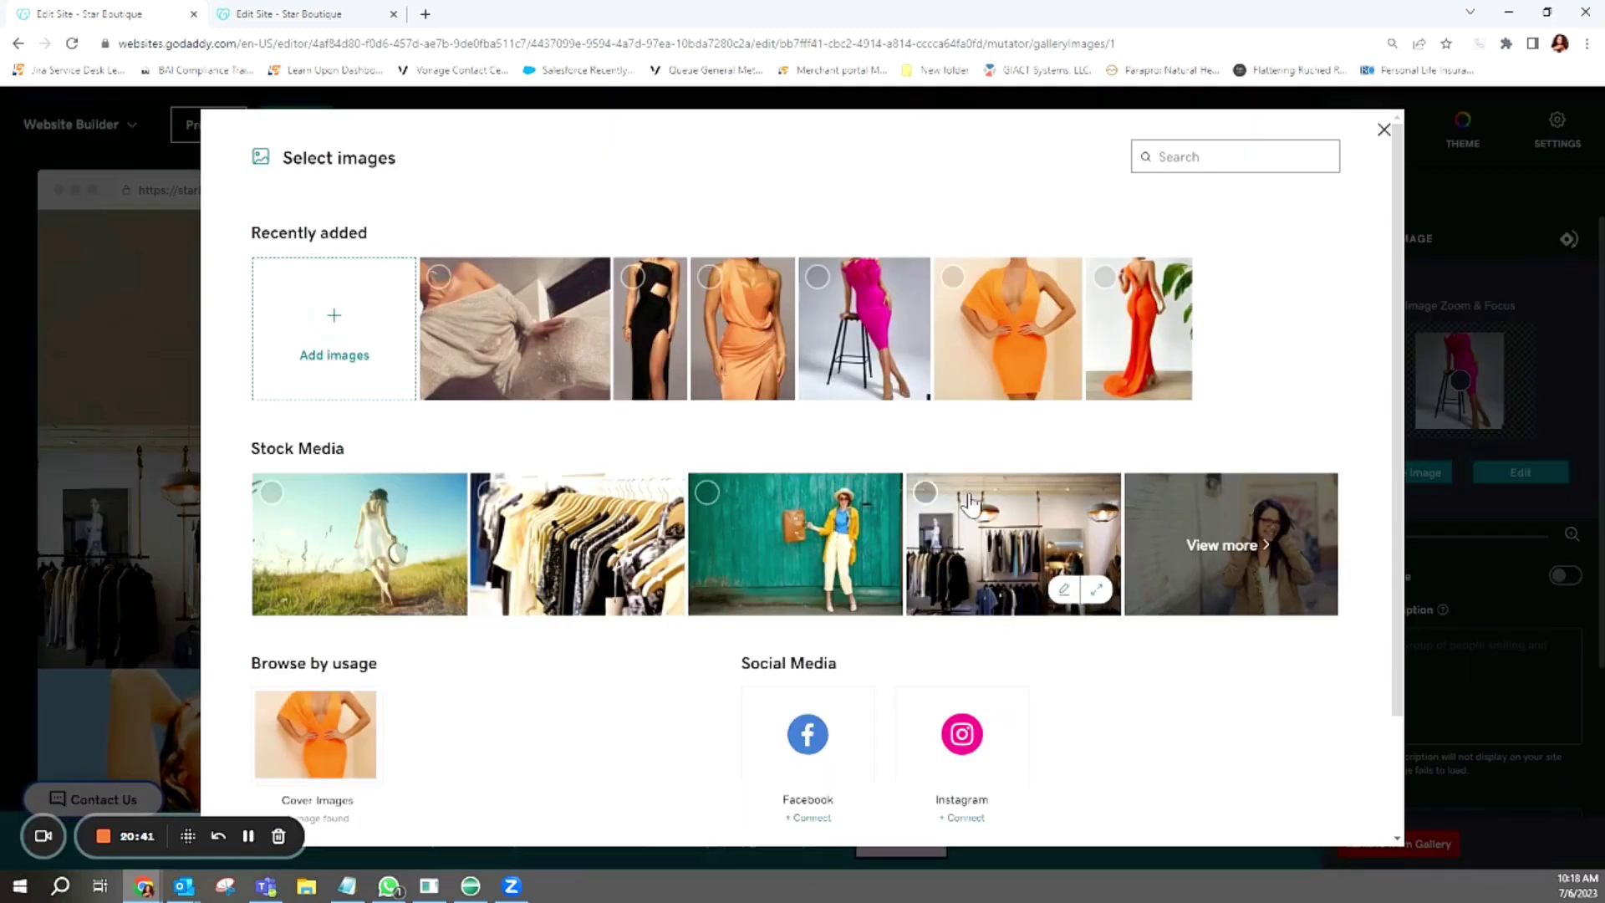
pyautogui.click(810, 535)
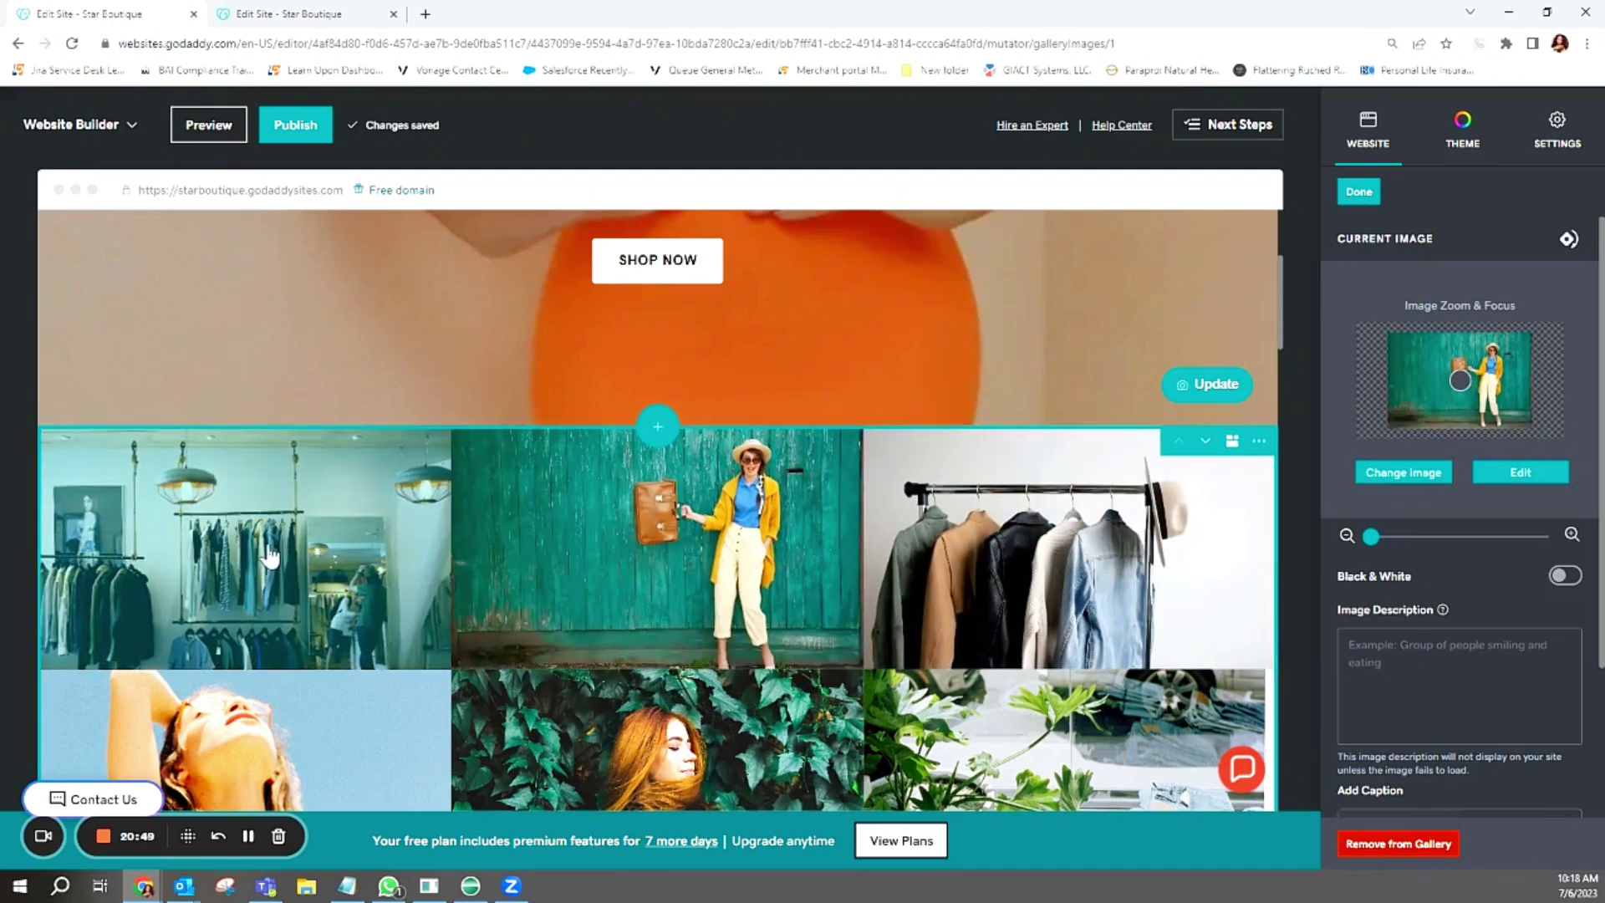
pyautogui.scroll(-4, 1131, 567)
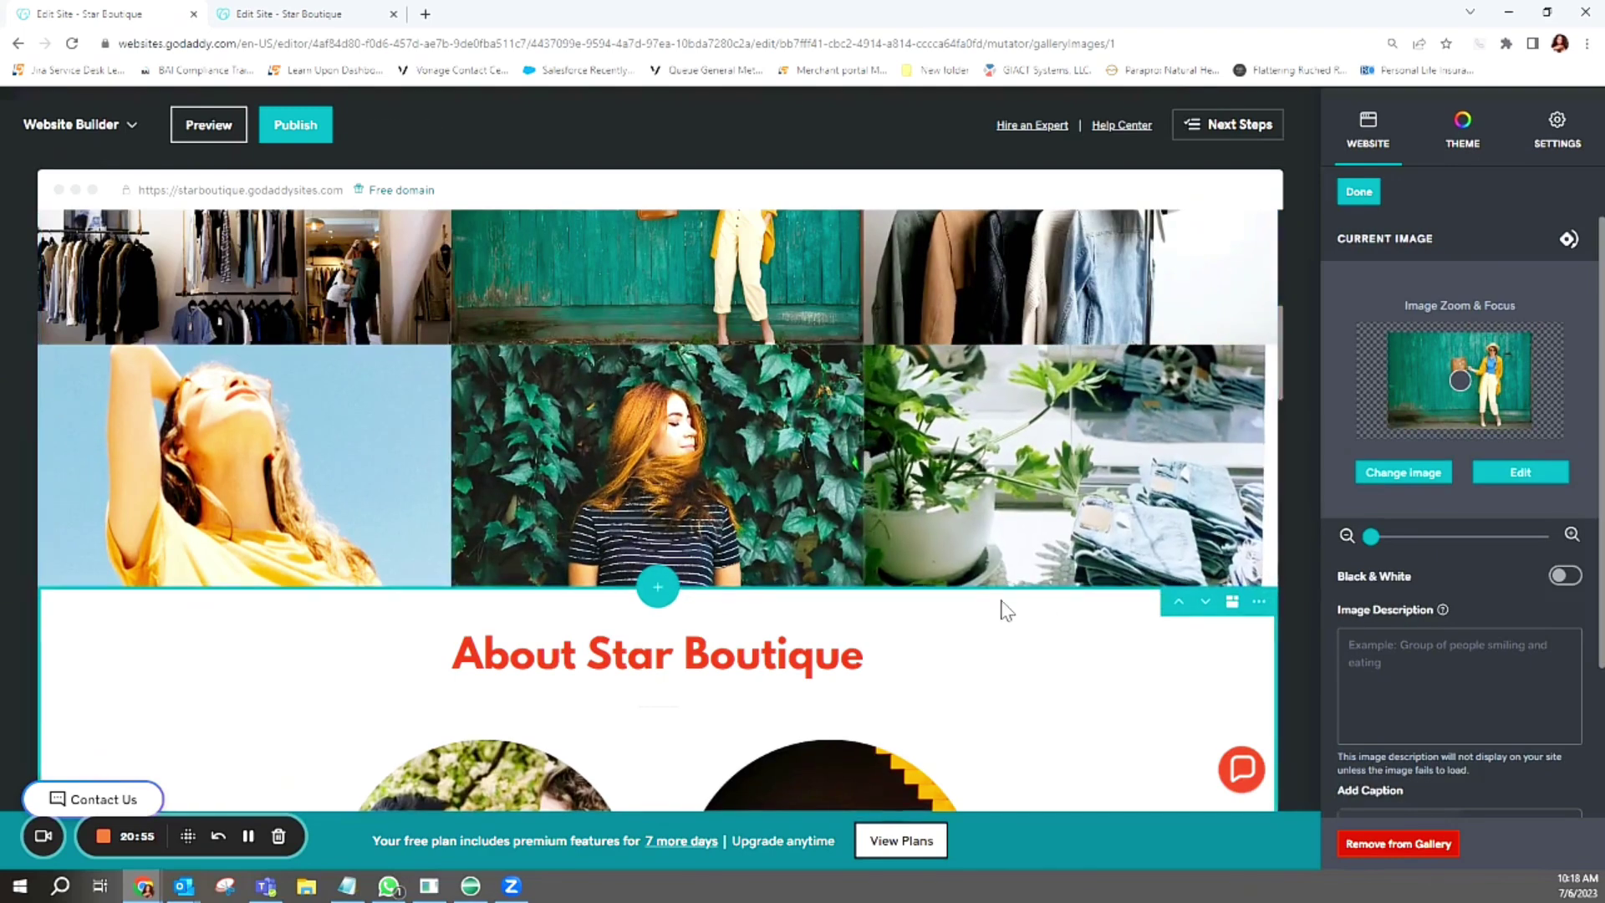
pyautogui.scroll(6, 248, 462)
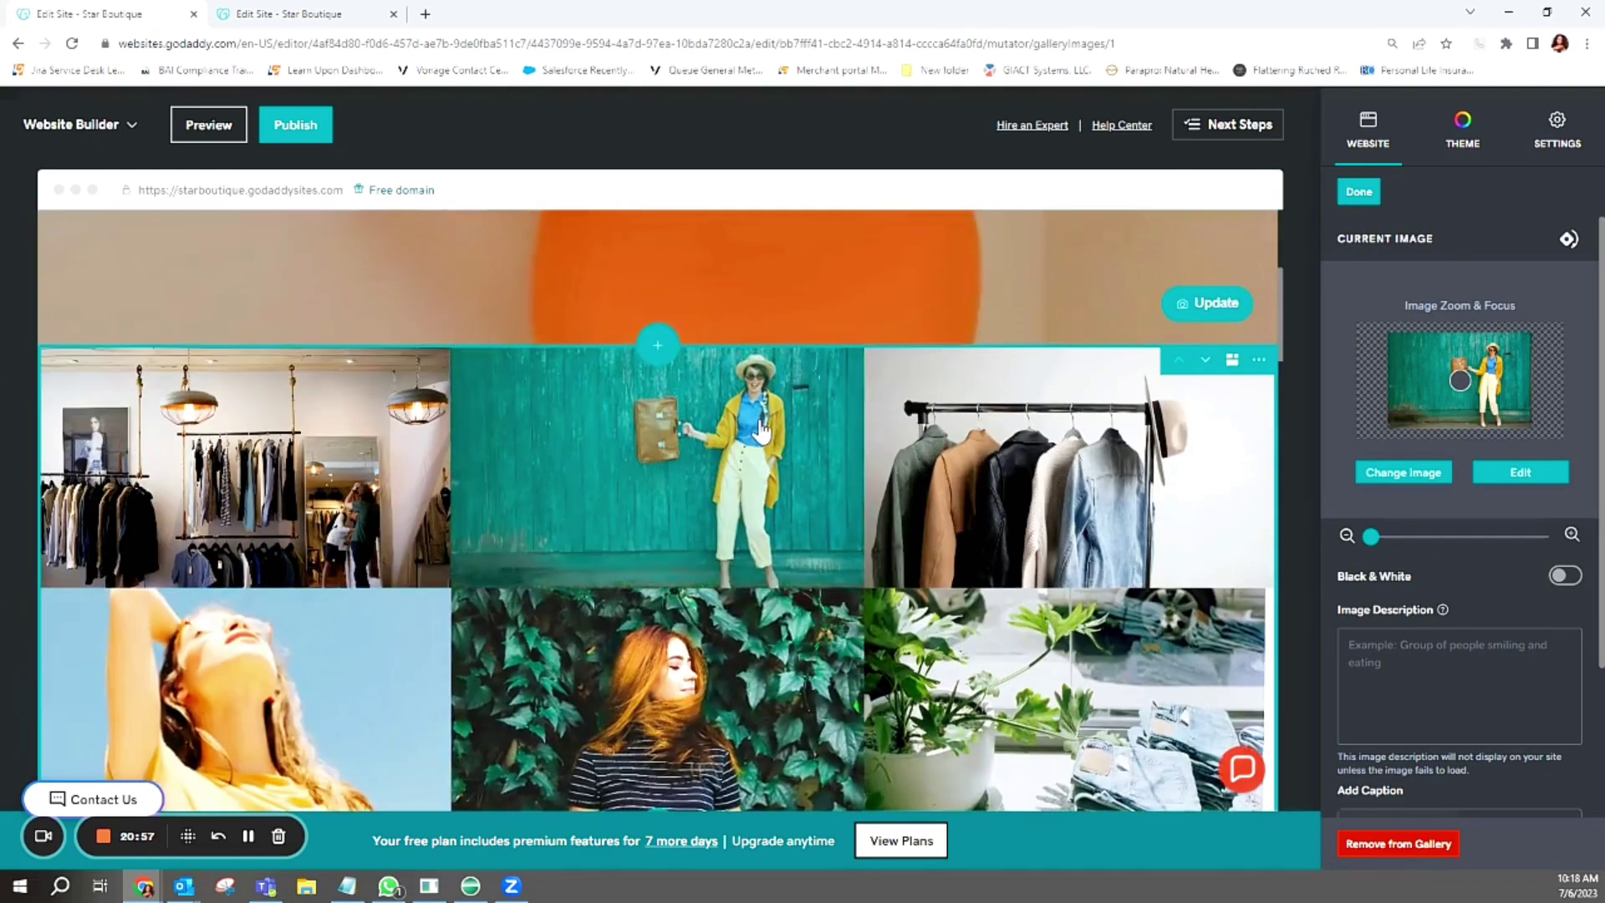
pyautogui.scroll(-7, 822, 271)
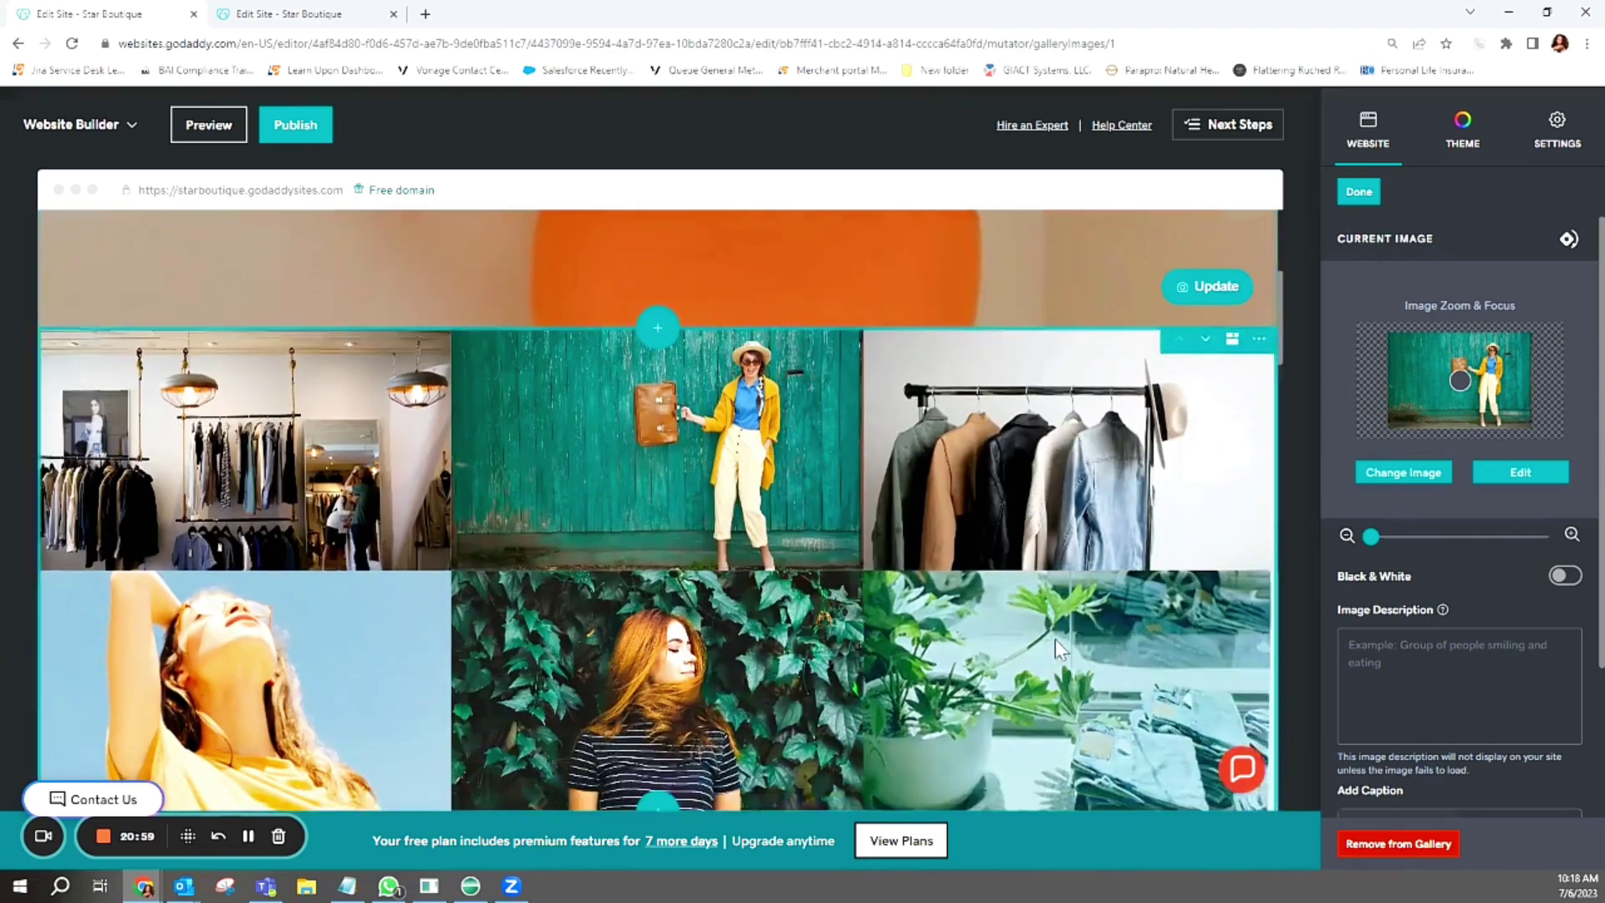
pyautogui.scroll(4, 1067, 638)
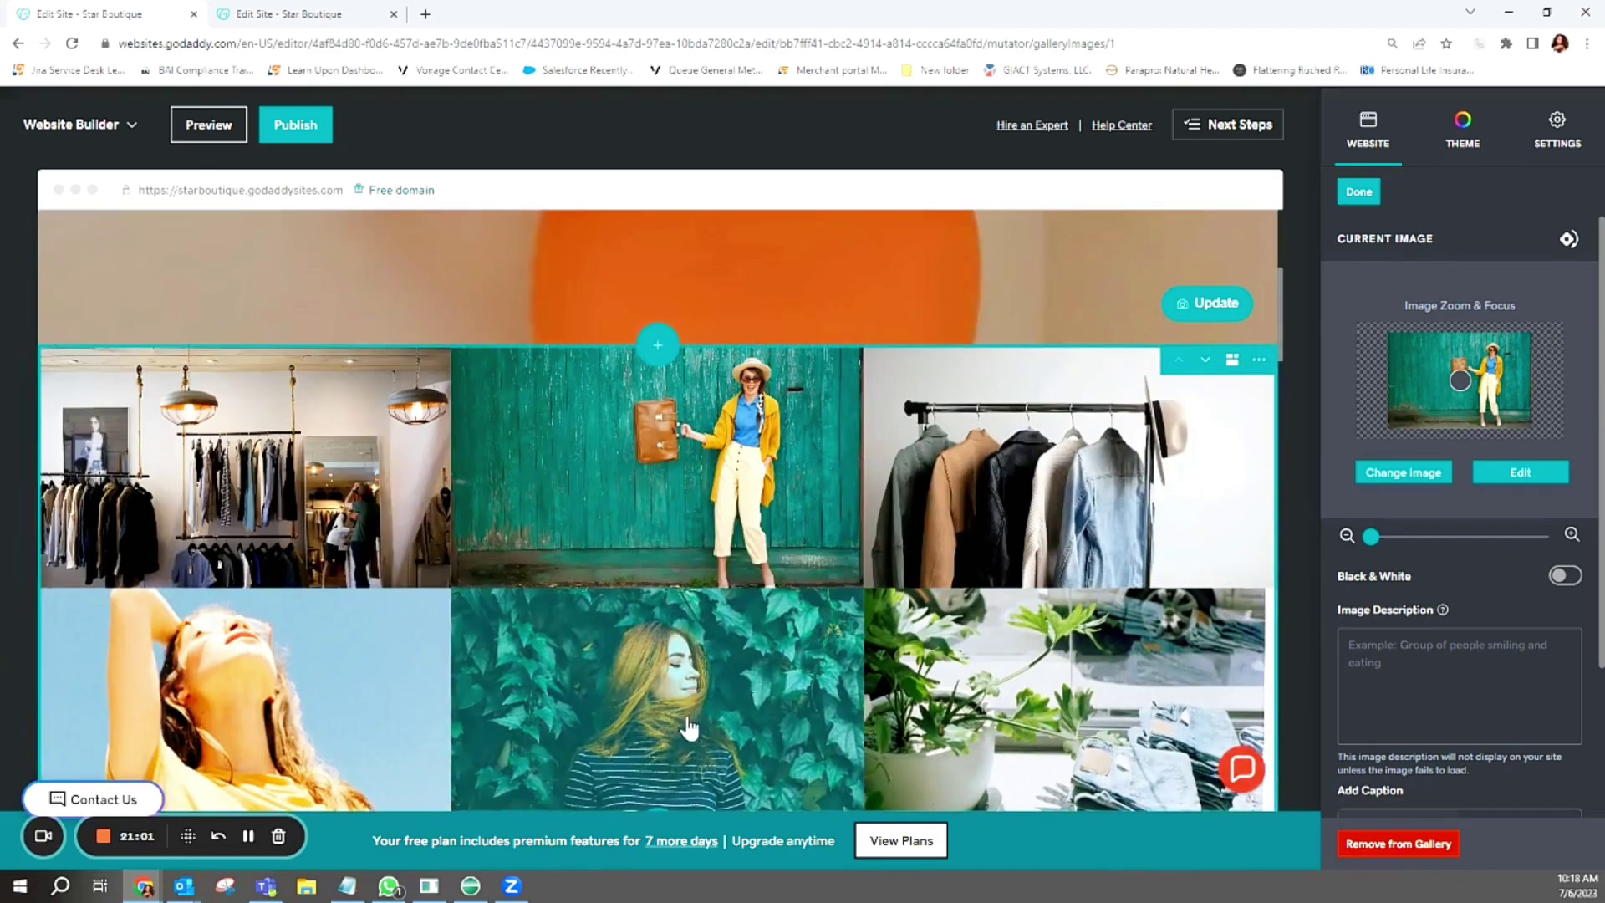
pyautogui.scroll(-3, 733, 549)
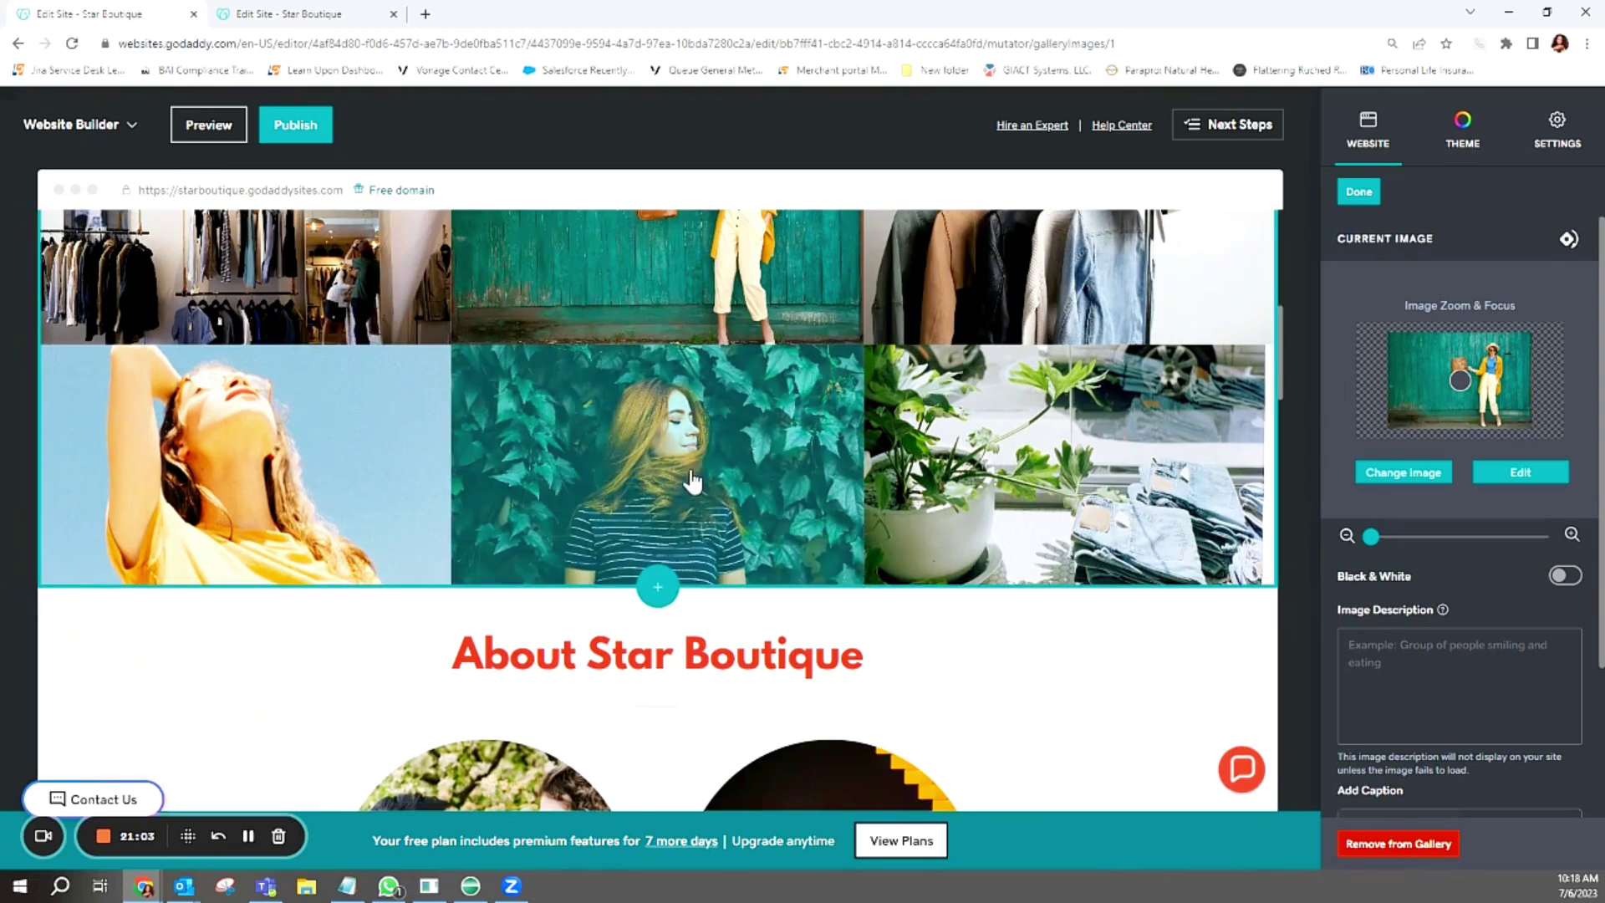
# Replace the gallery's middle picture in the second row with the stock photo of the woman in sunglasses beside a woven handbag
pyautogui.click(724, 477)
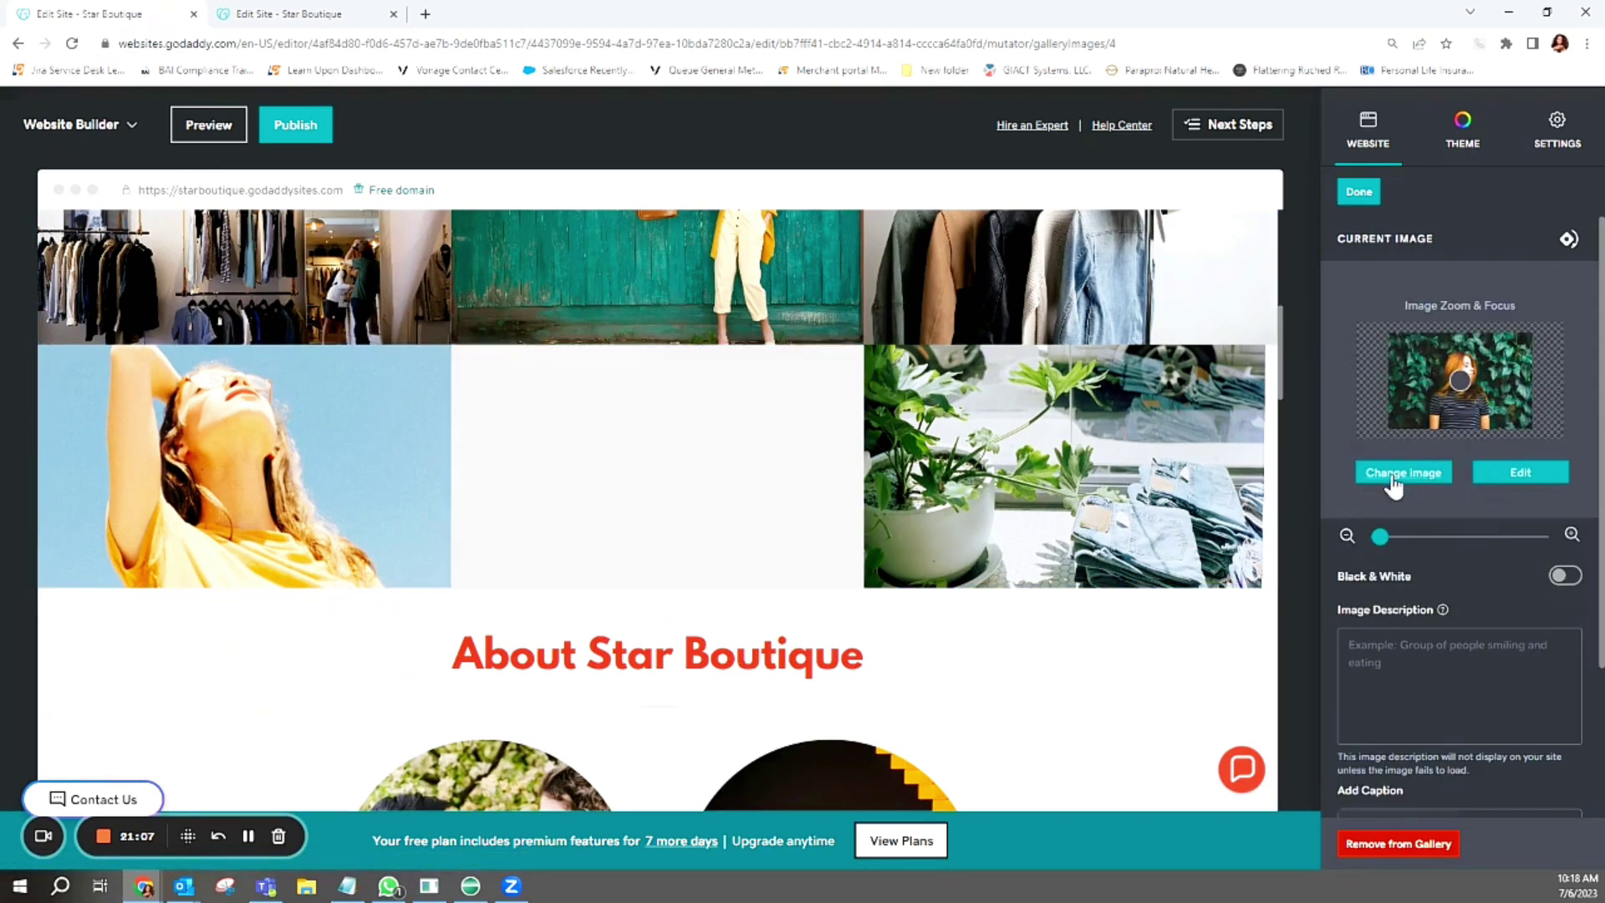
pyautogui.click(1393, 474)
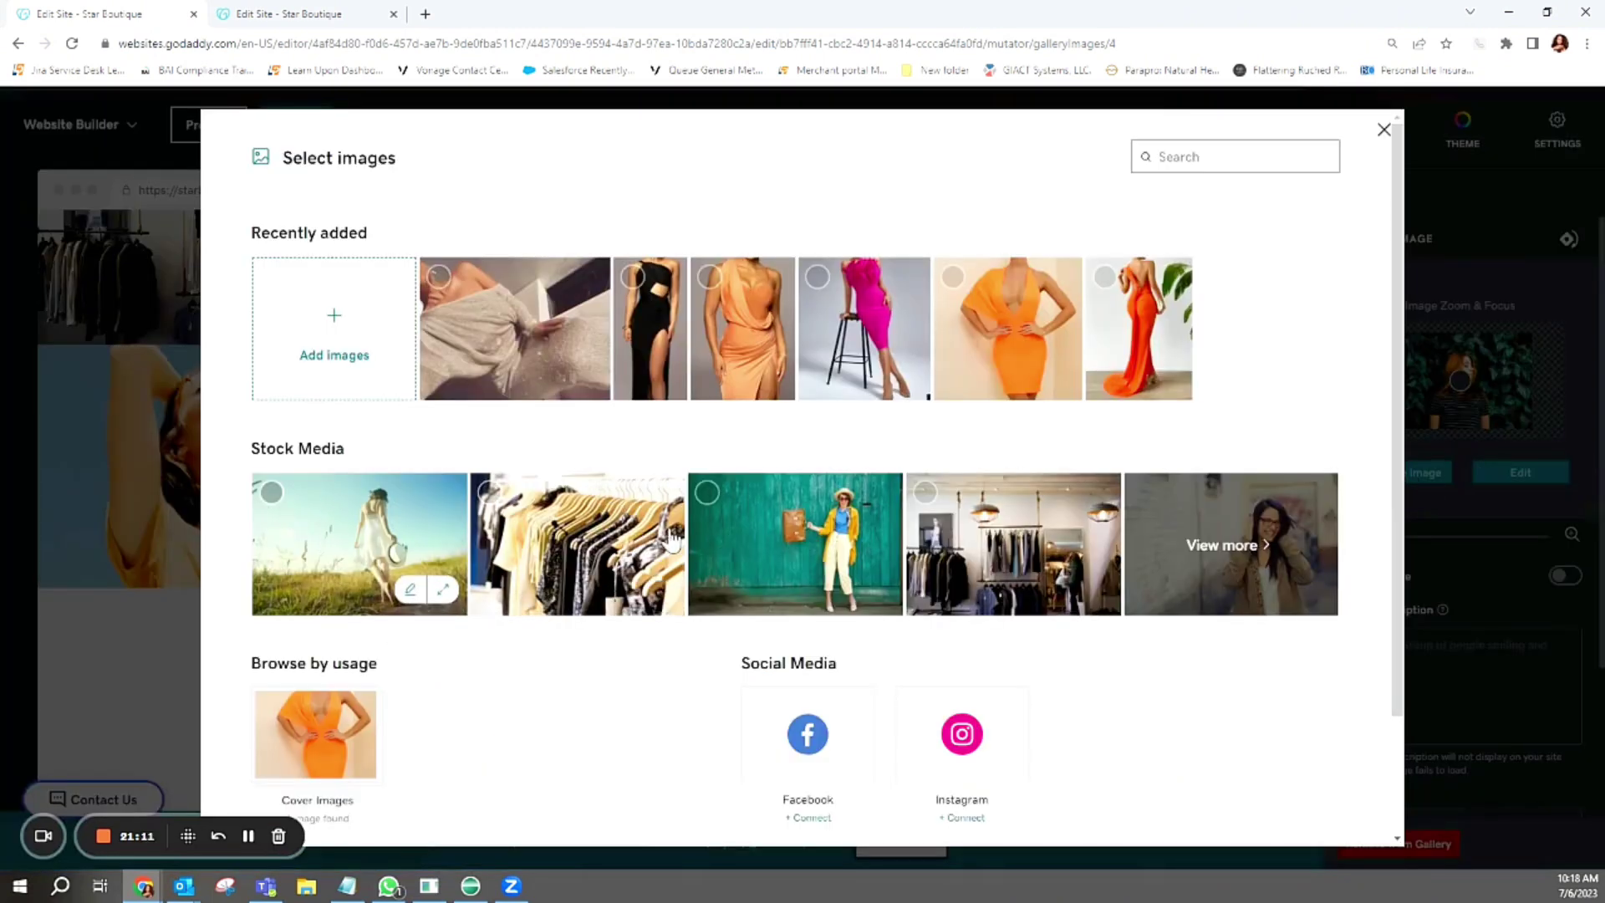
pyautogui.click(1267, 552)
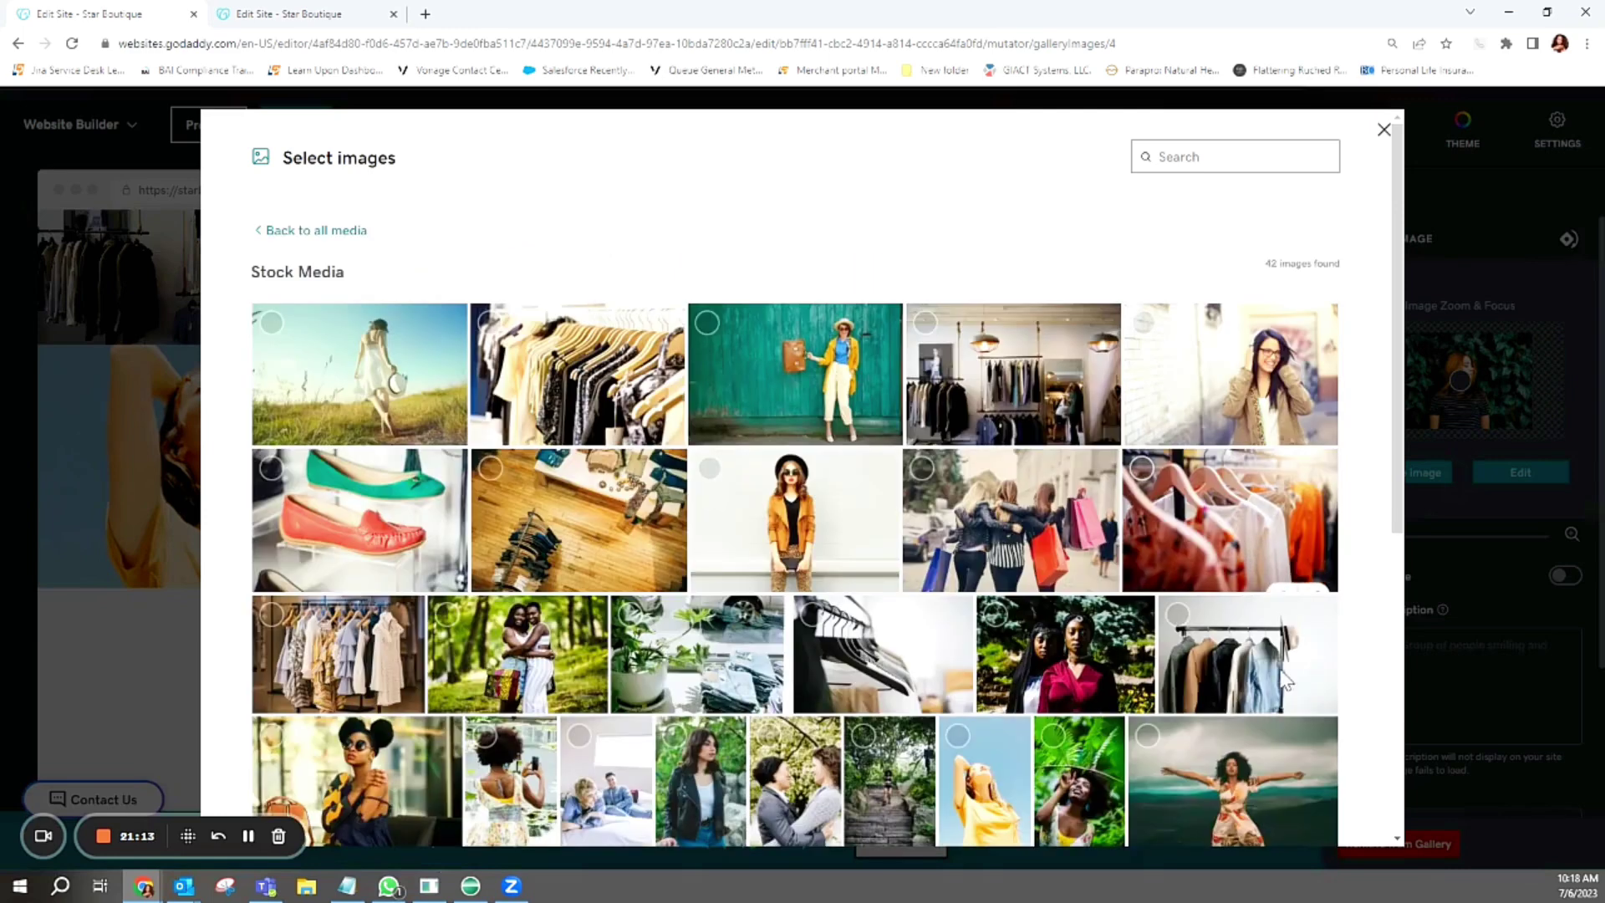
pyautogui.scroll(-4, 1359, 649)
pyautogui.scroll(-2, 1359, 649)
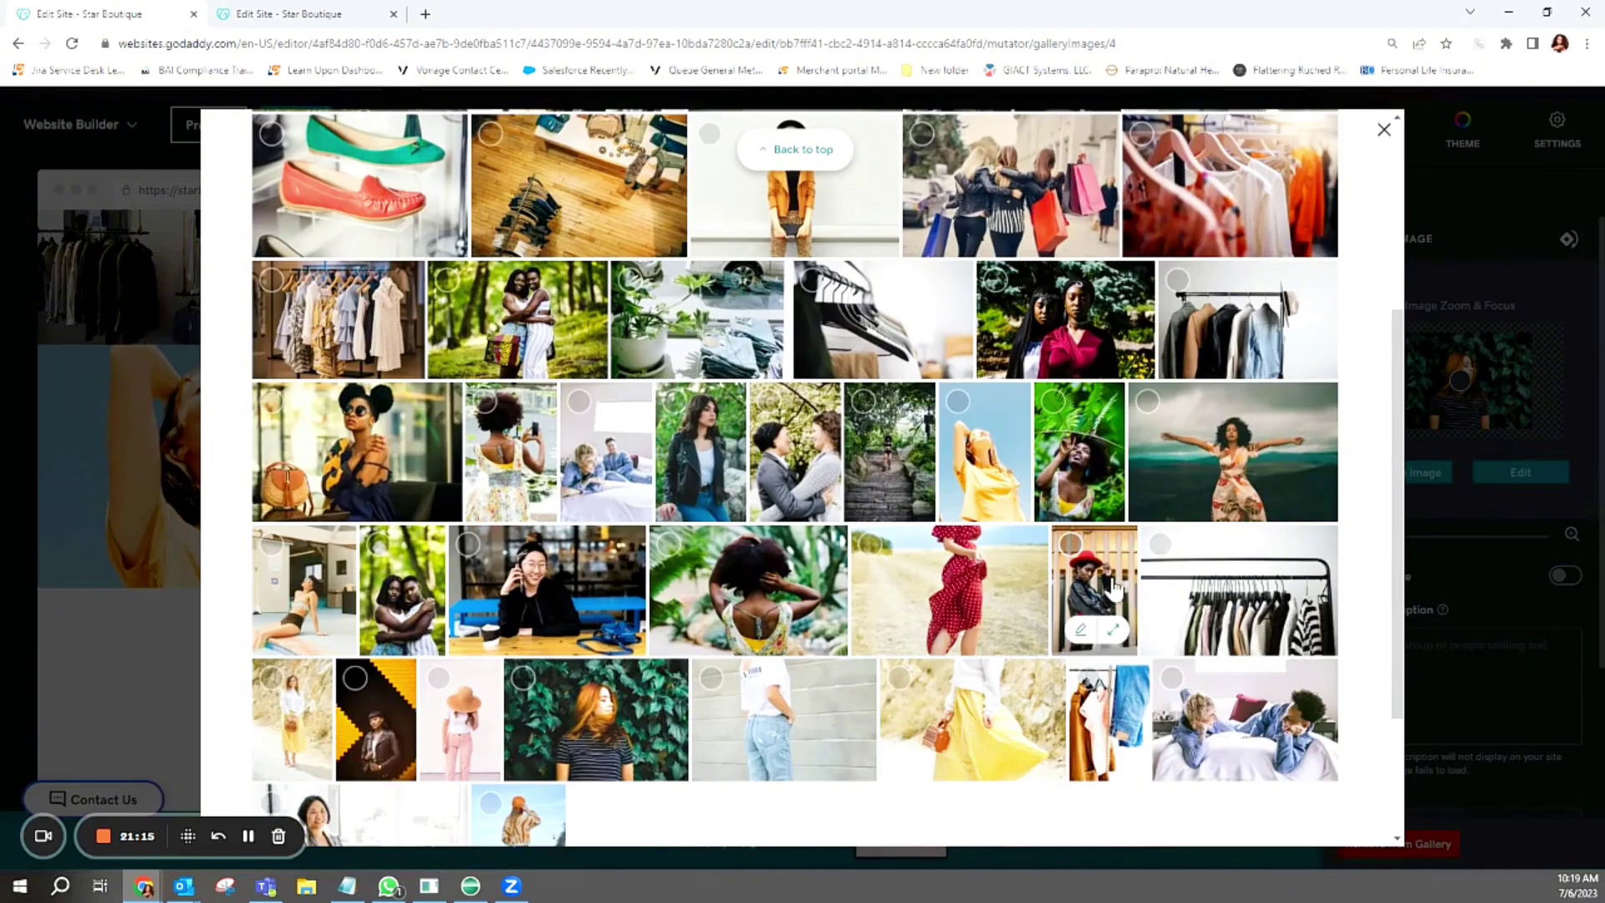
pyautogui.scroll(-2, 1237, 644)
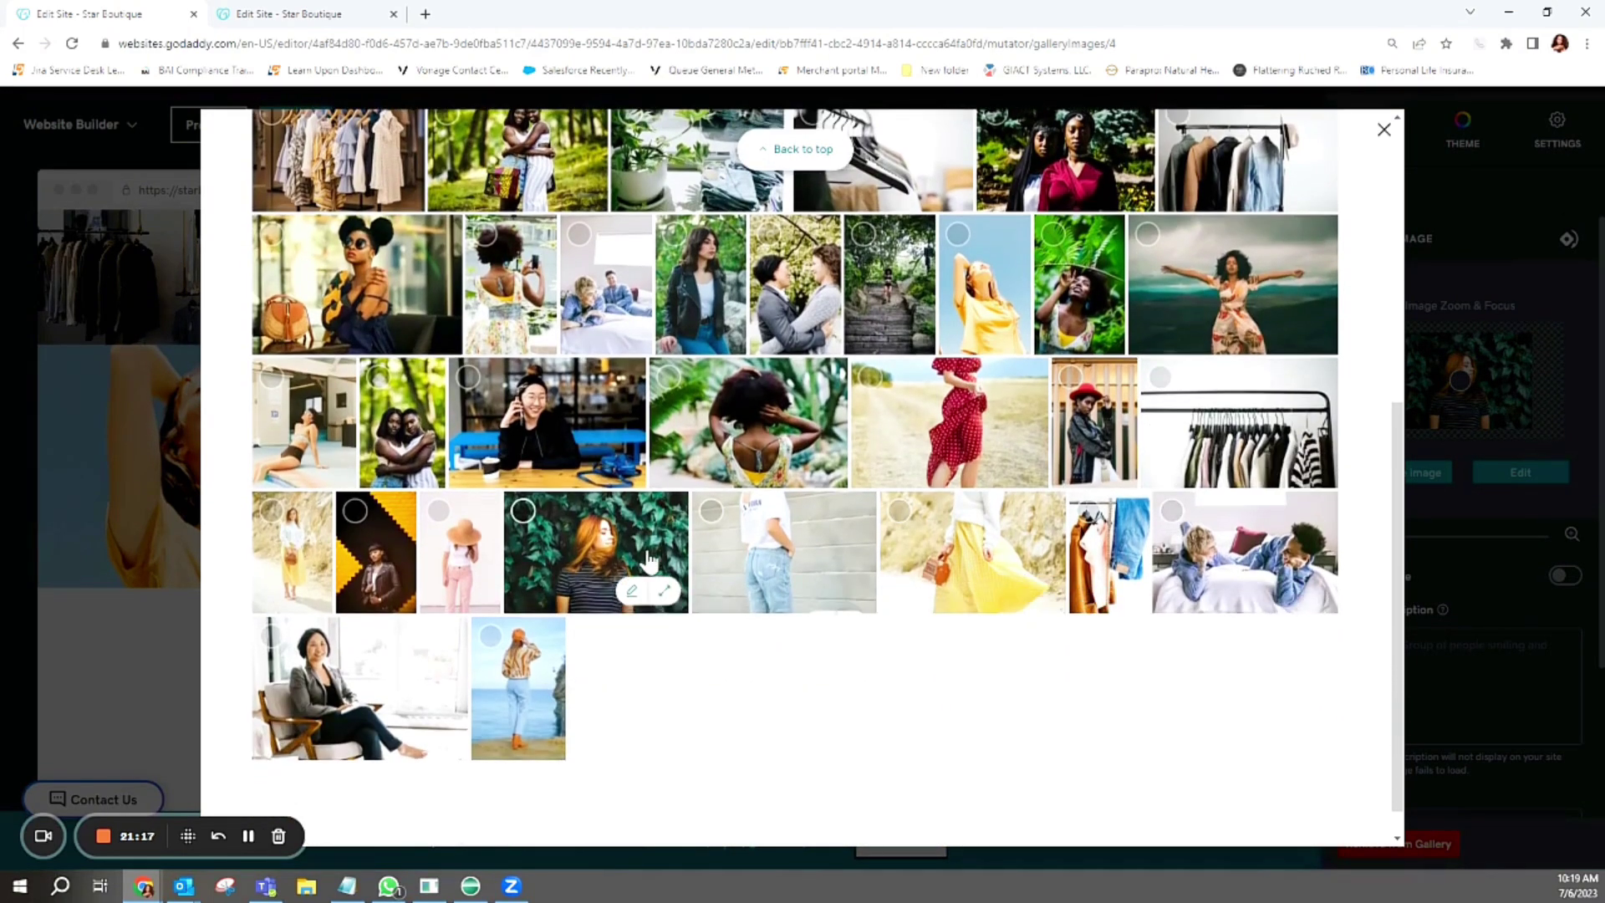
pyautogui.scroll(1, 636, 594)
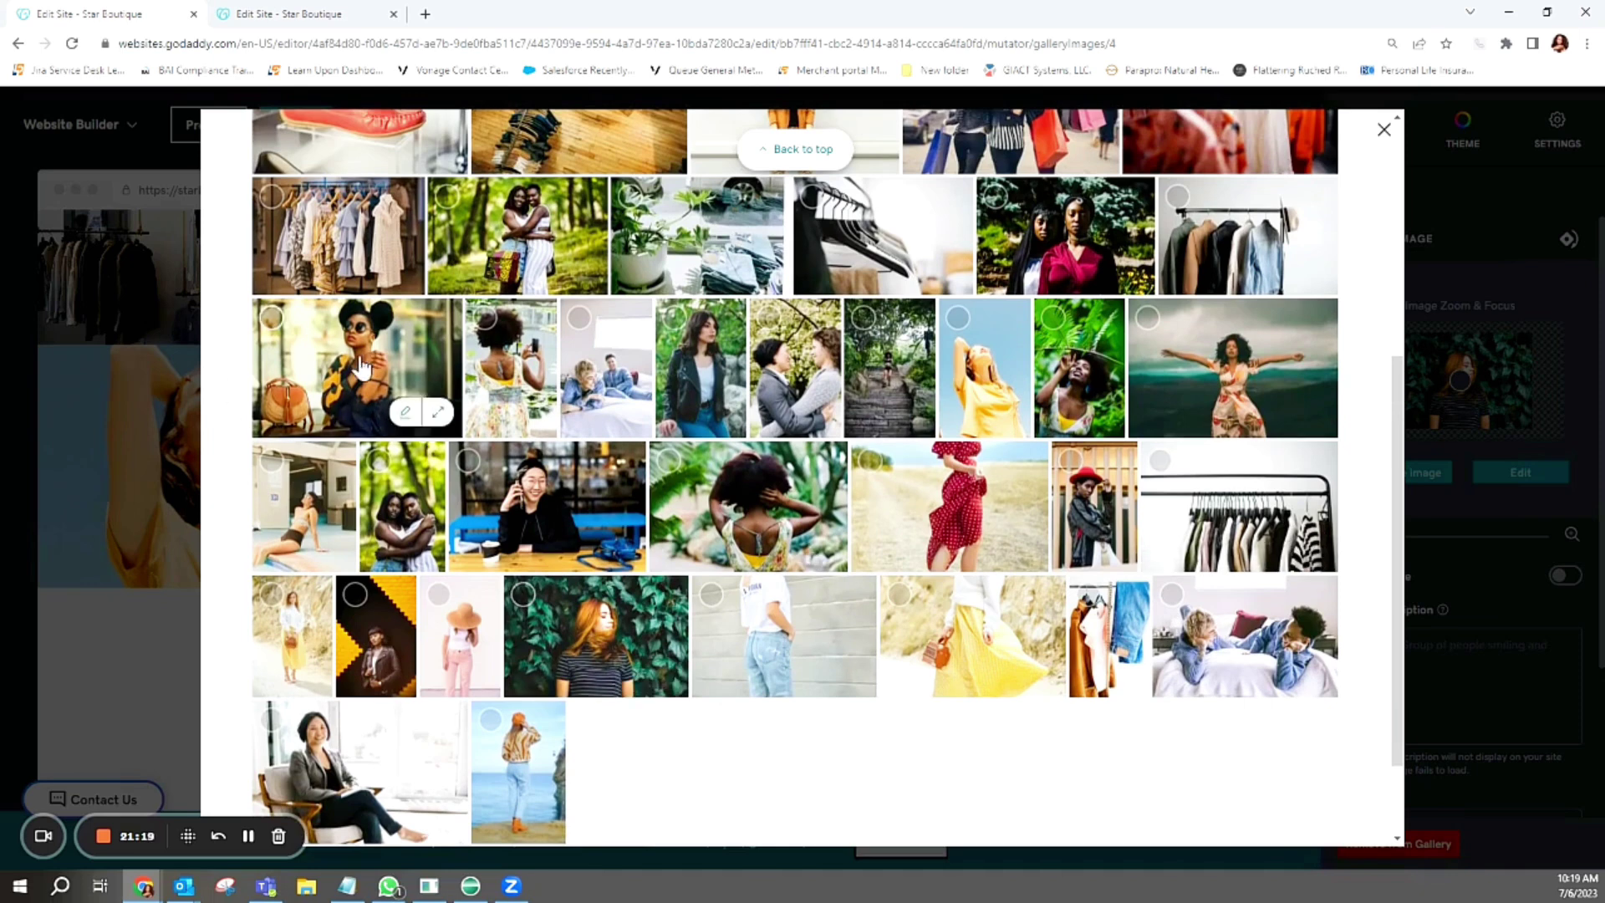
pyautogui.click(267, 401)
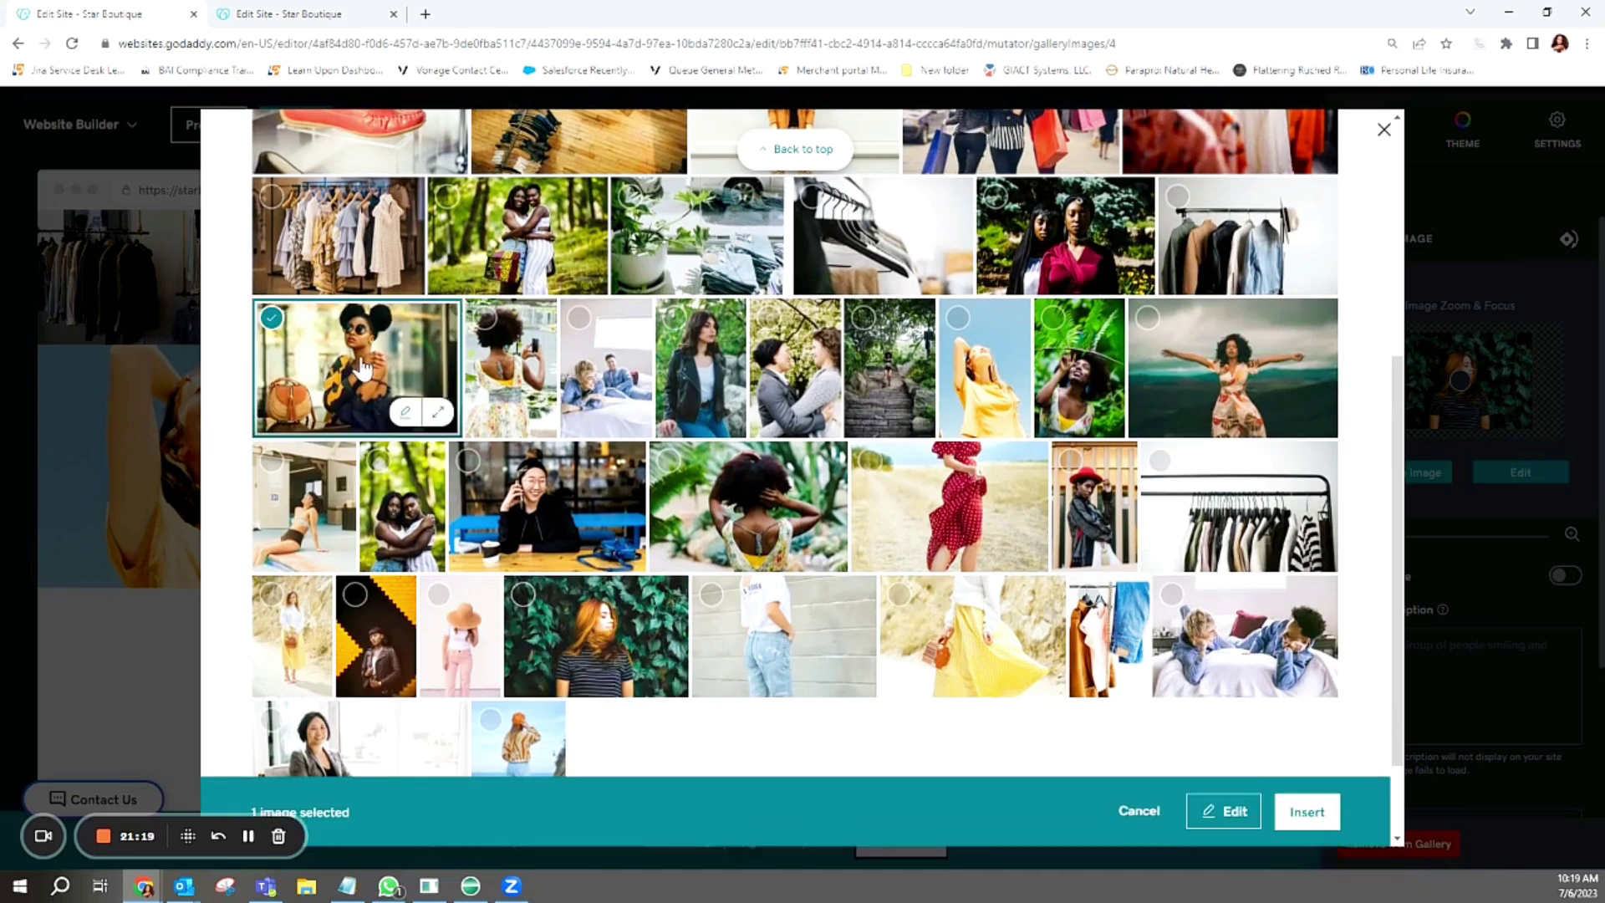
pyautogui.click(1321, 808)
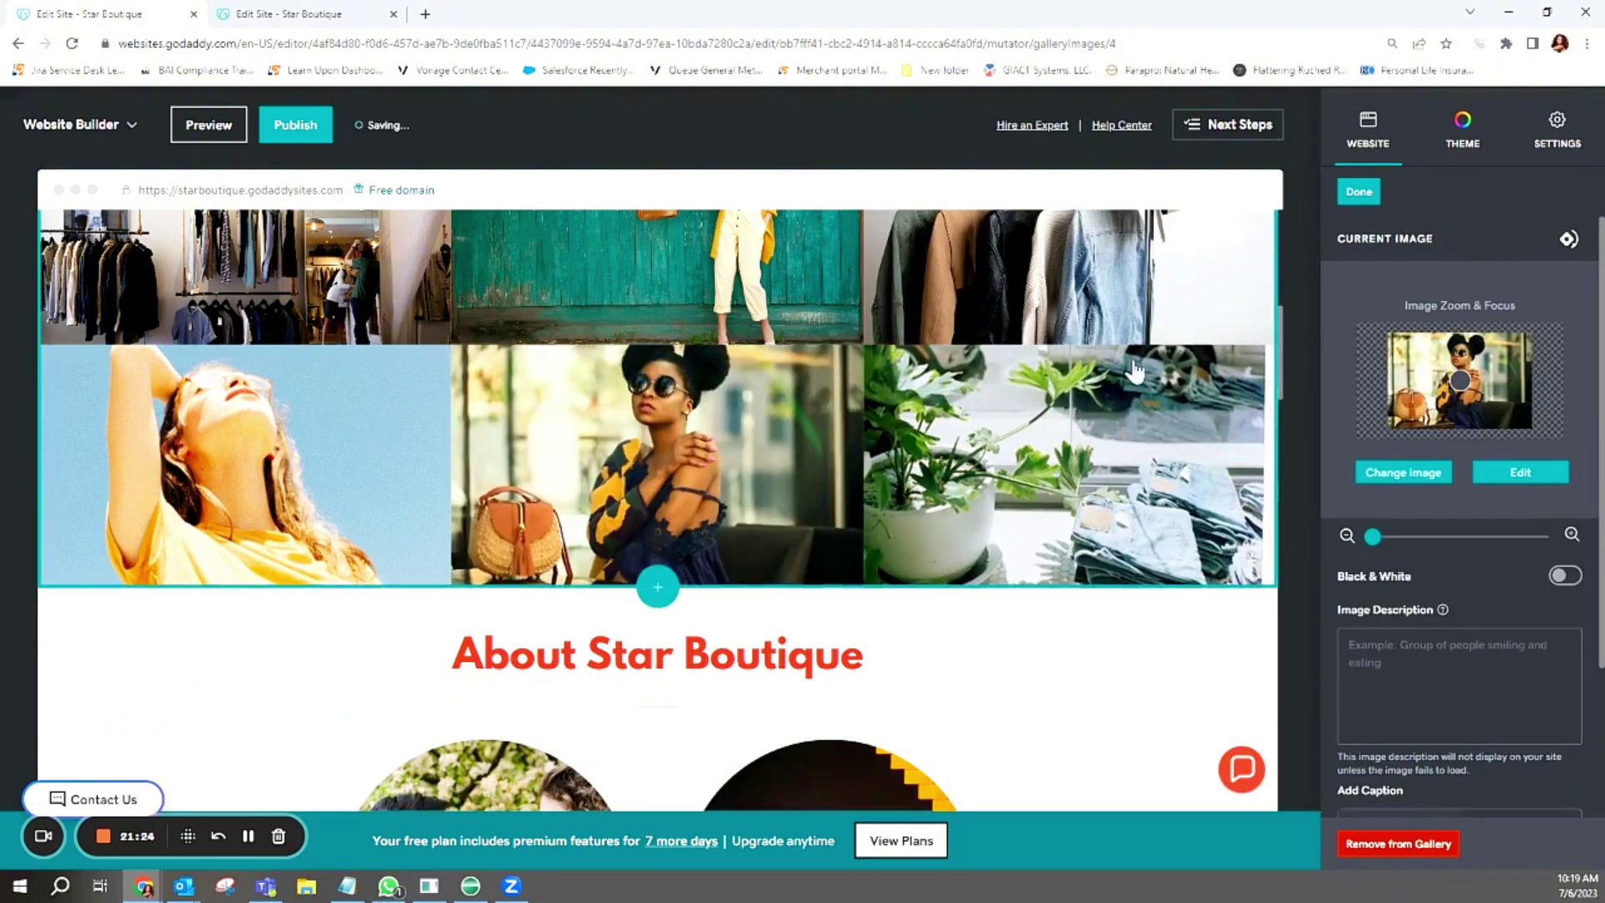
# Move the About Star Boutique section down one place, below the customer reviews section
pyautogui.scroll(-5, 1097, 523)
pyautogui.scroll(2, 1197, 569)
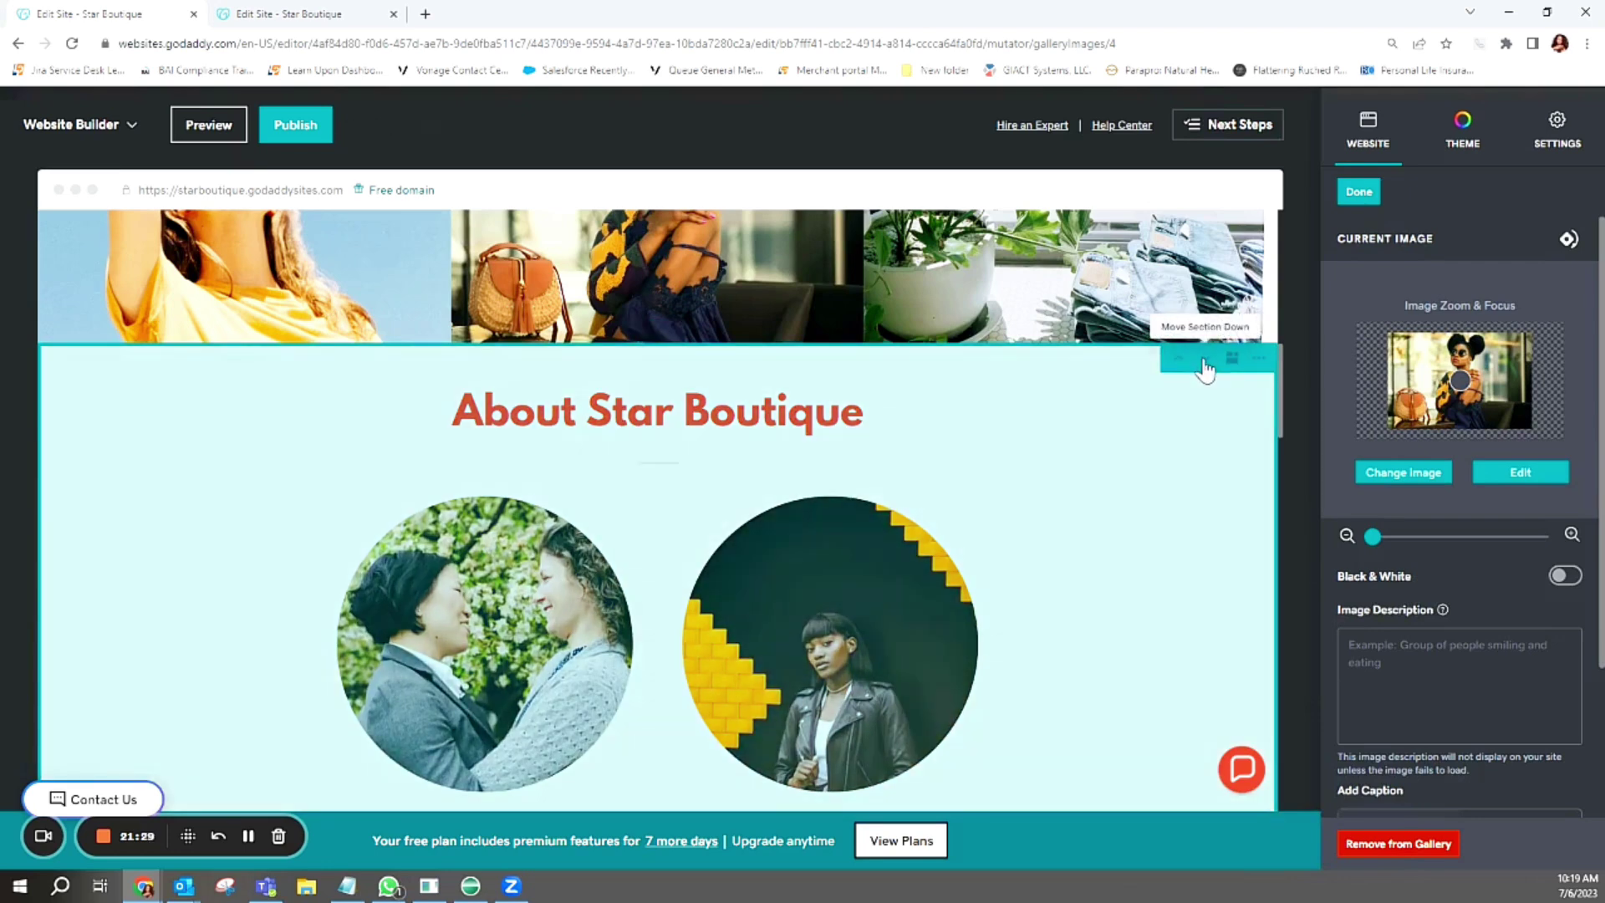
pyautogui.scroll(-3, 1139, 466)
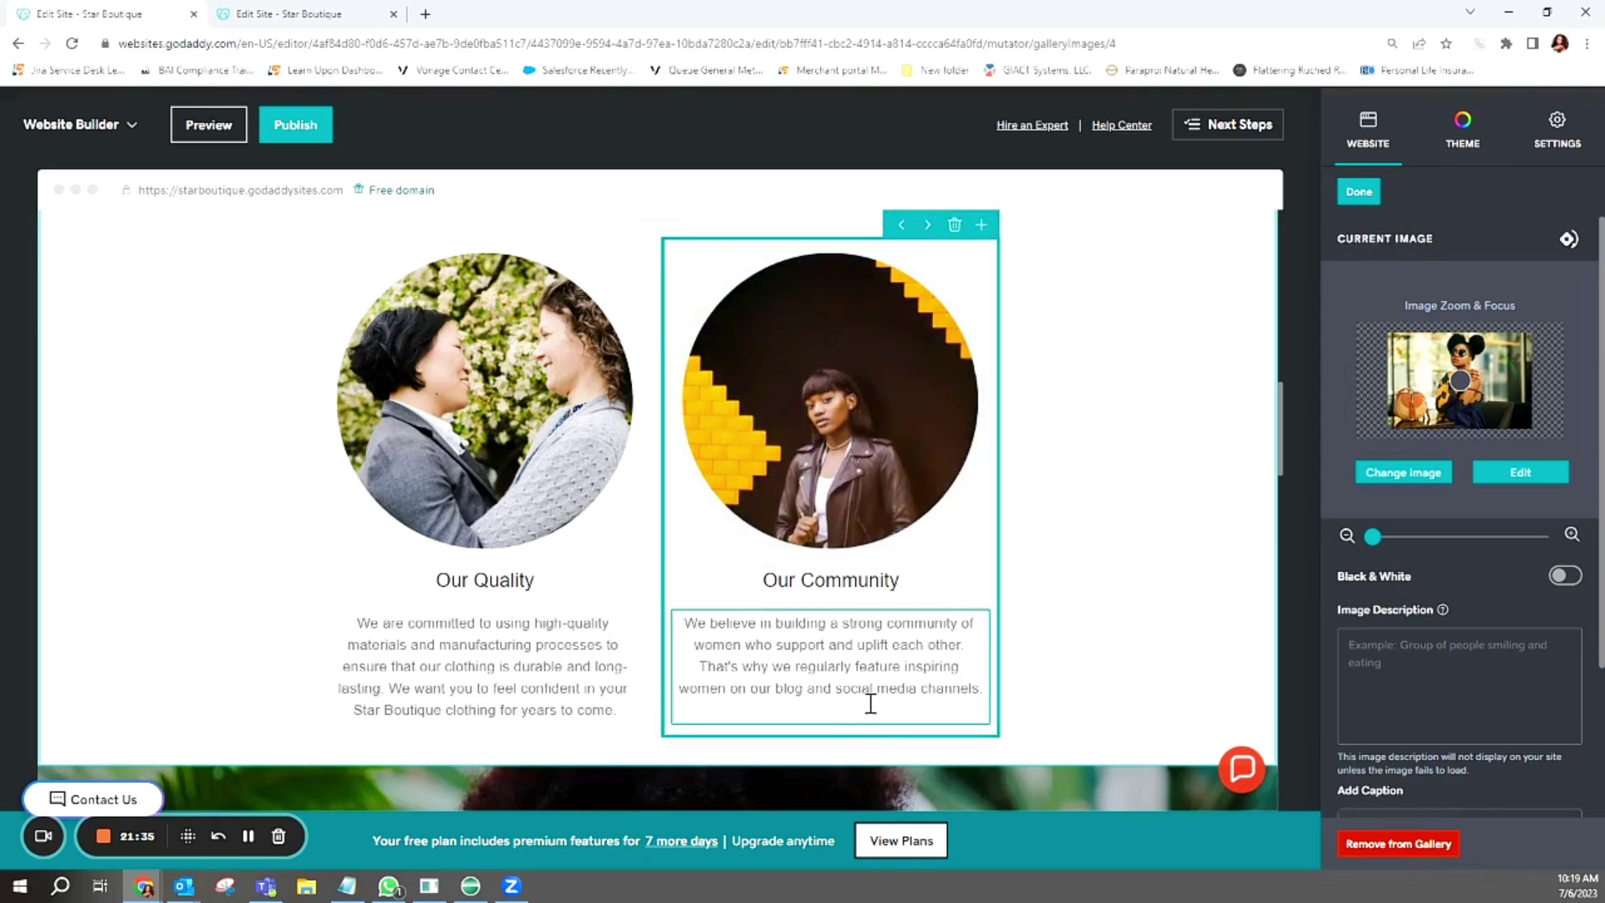
pyautogui.scroll(-7, 961, 669)
pyautogui.scroll(2, 961, 543)
pyautogui.scroll(7, 1087, 501)
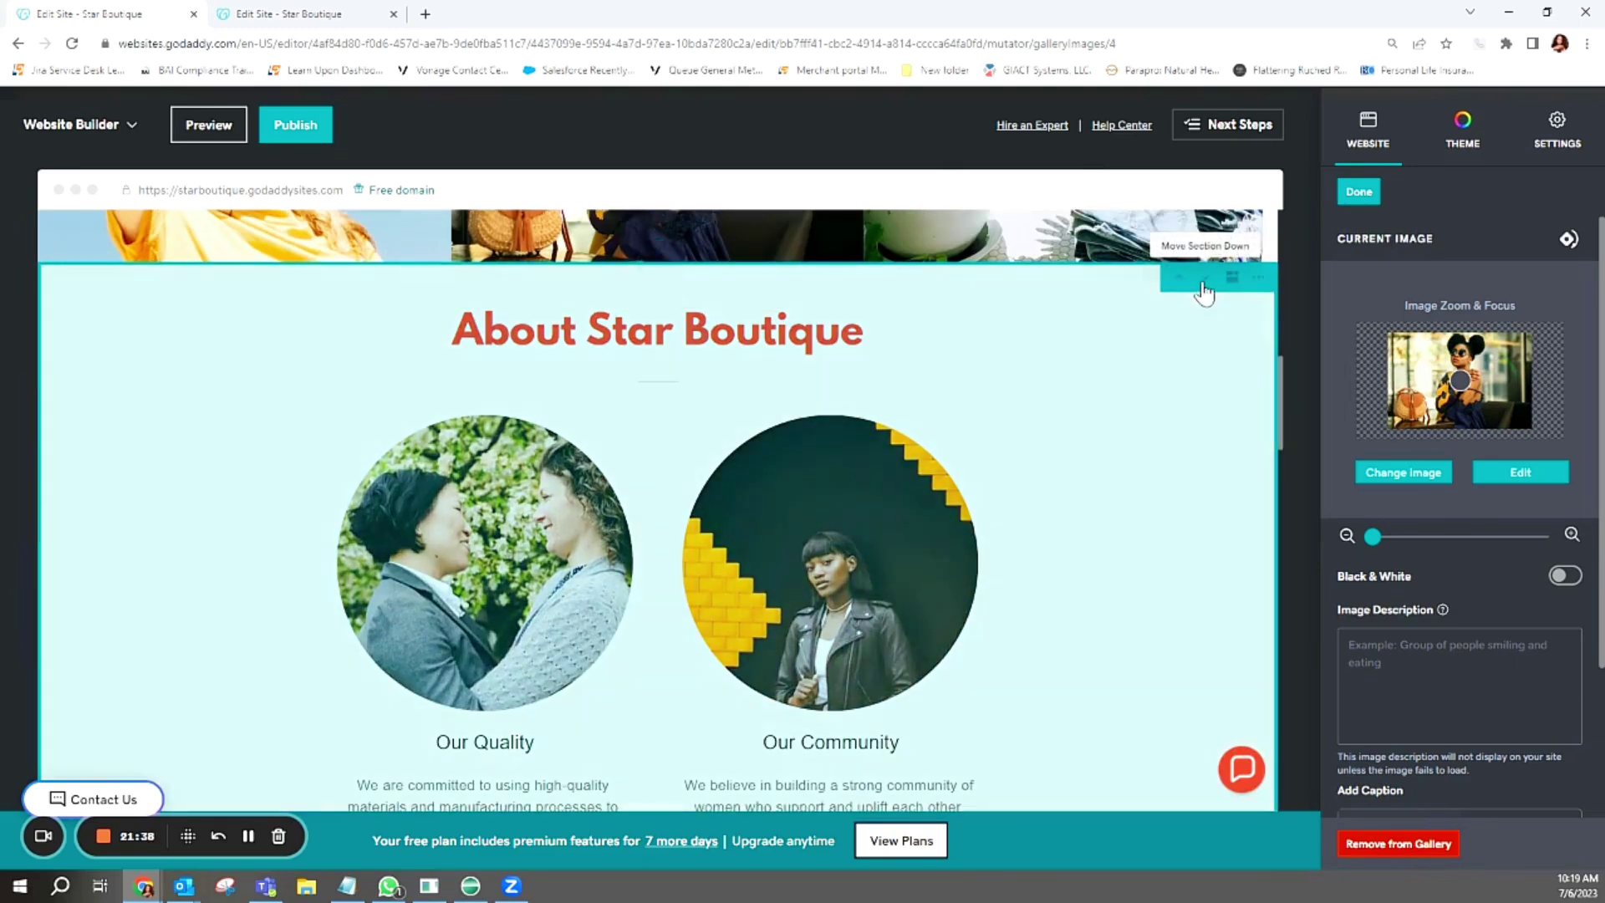
pyautogui.scroll(5, 1208, 301)
pyautogui.scroll(-8, 987, 348)
pyautogui.scroll(-2, 1011, 452)
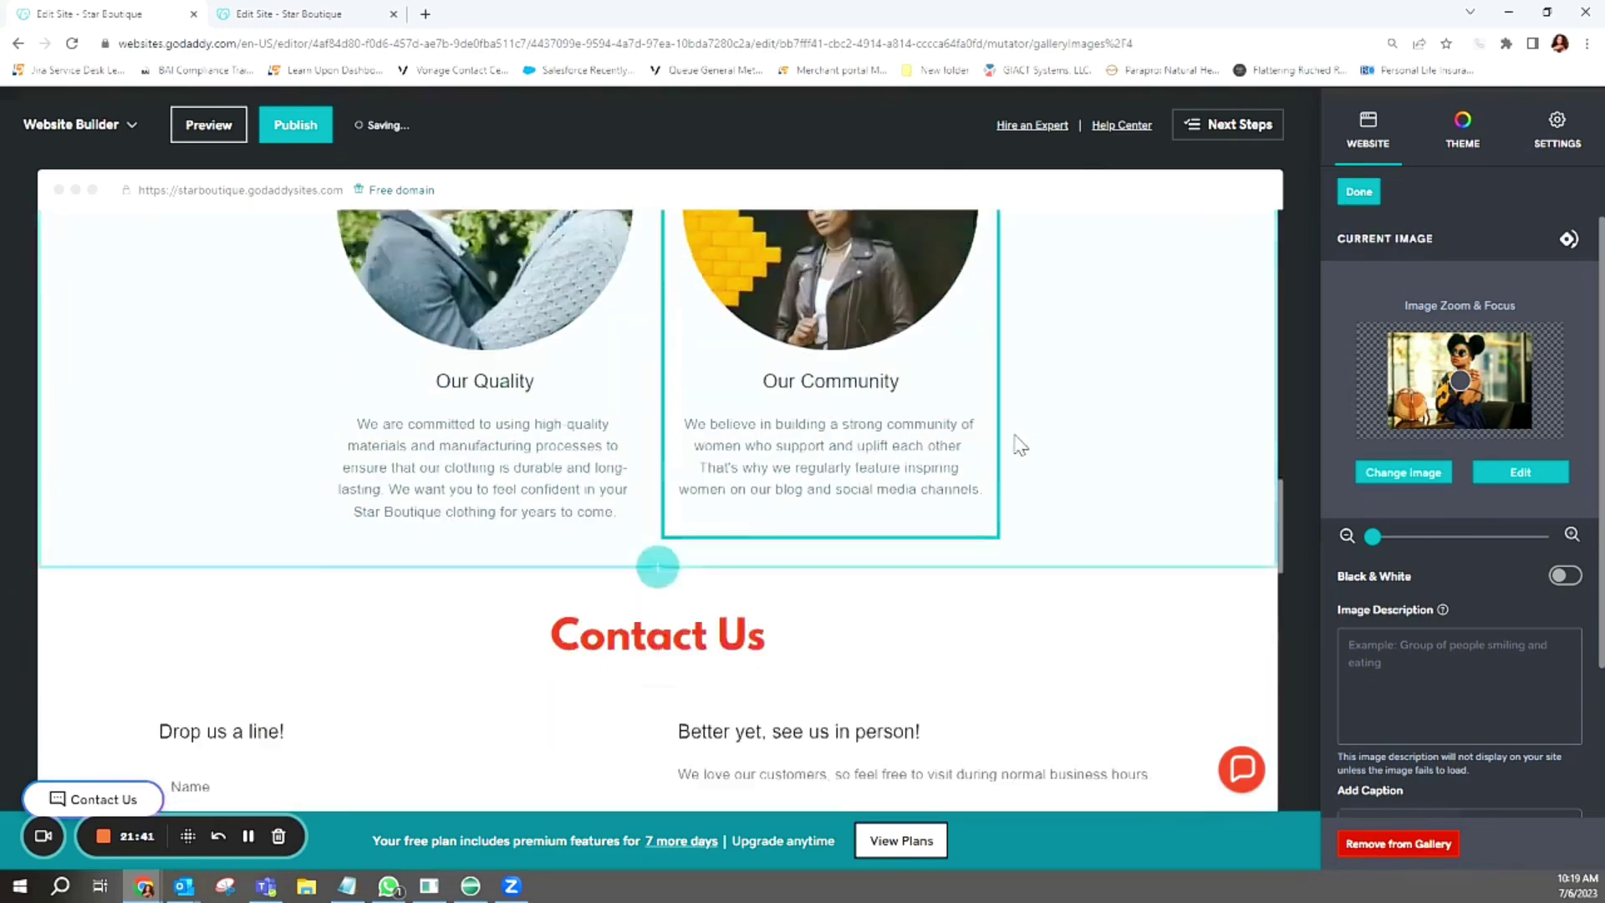
# Look over the home page's section order from the cover image down to the About Star Boutique section and its content
pyautogui.scroll(10, 1014, 444)
pyautogui.scroll(4, 1016, 447)
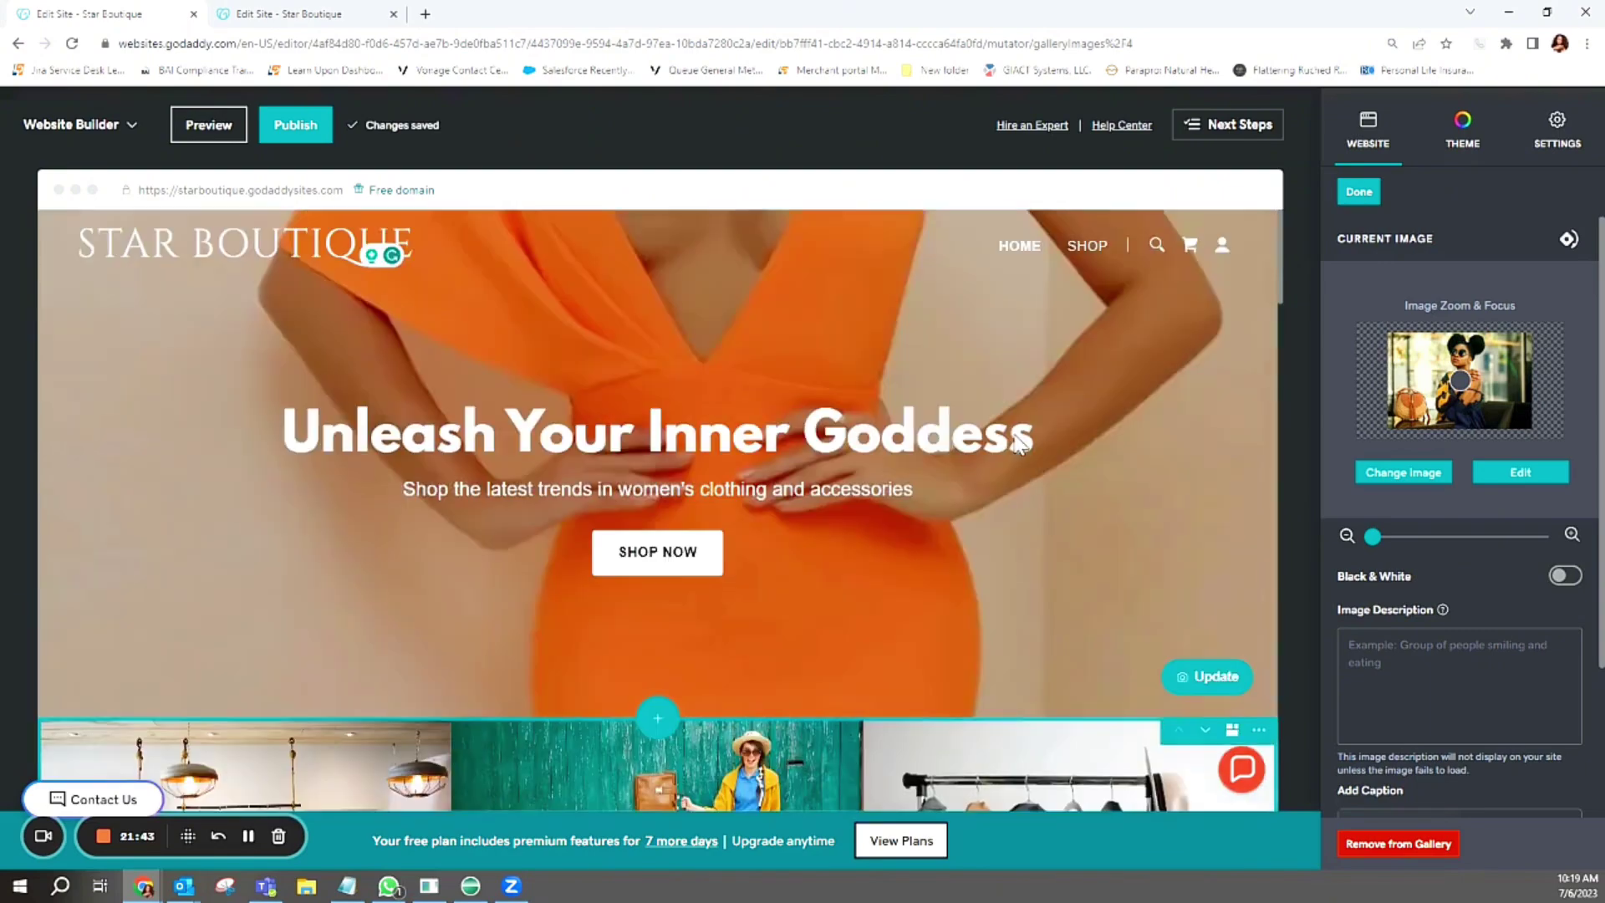
pyautogui.scroll(-8, 1091, 463)
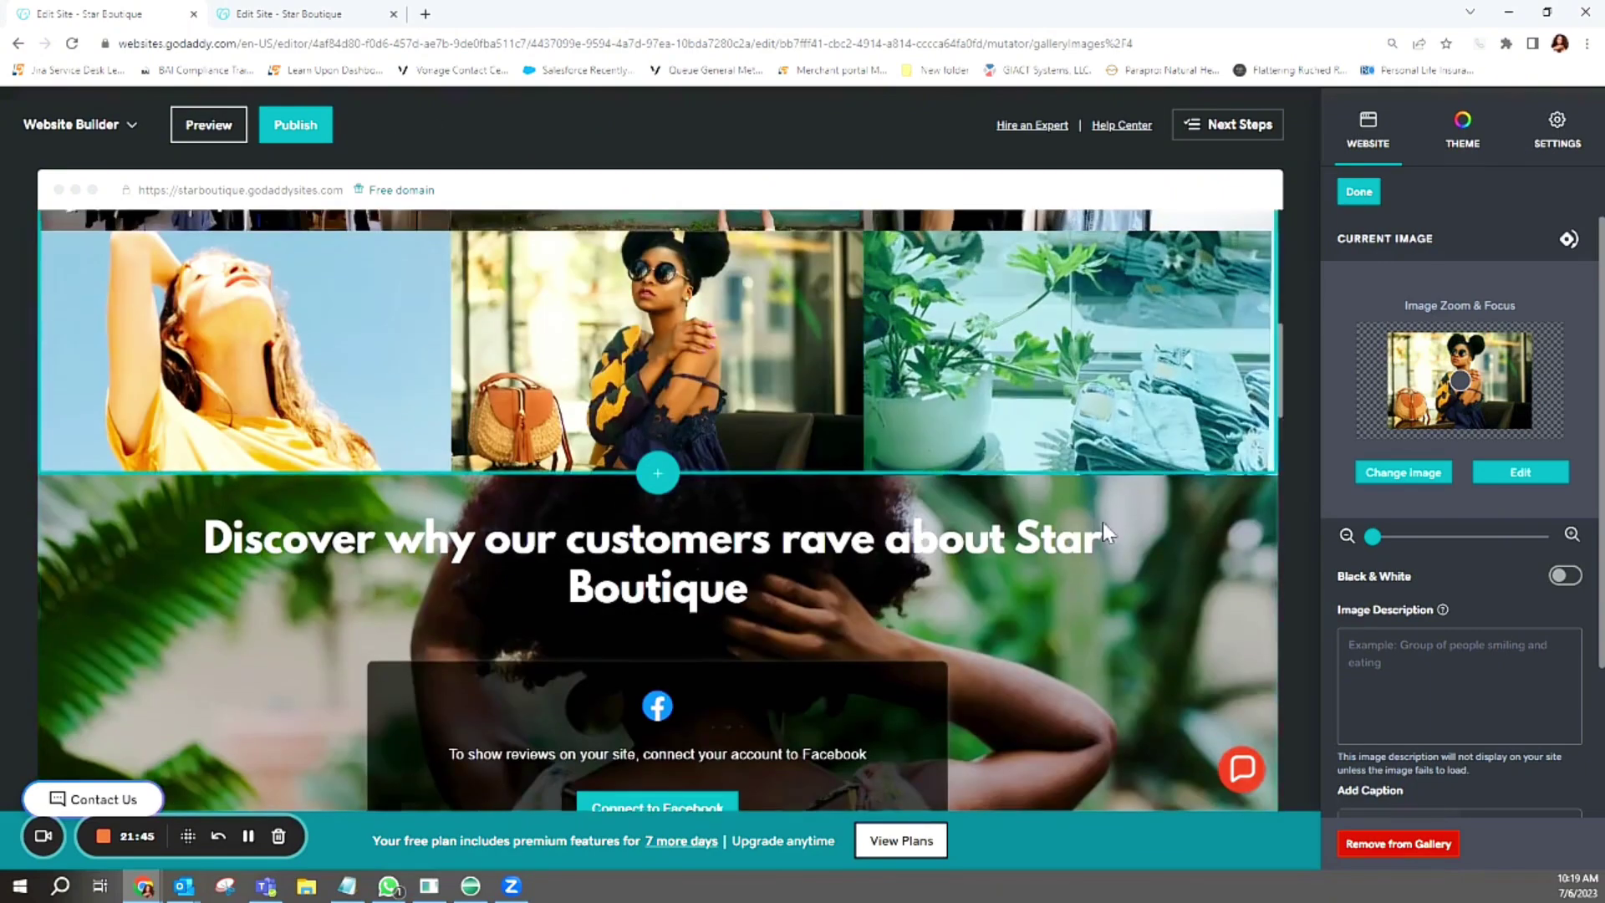
pyautogui.scroll(-6, 1137, 427)
pyautogui.scroll(-4, 1177, 604)
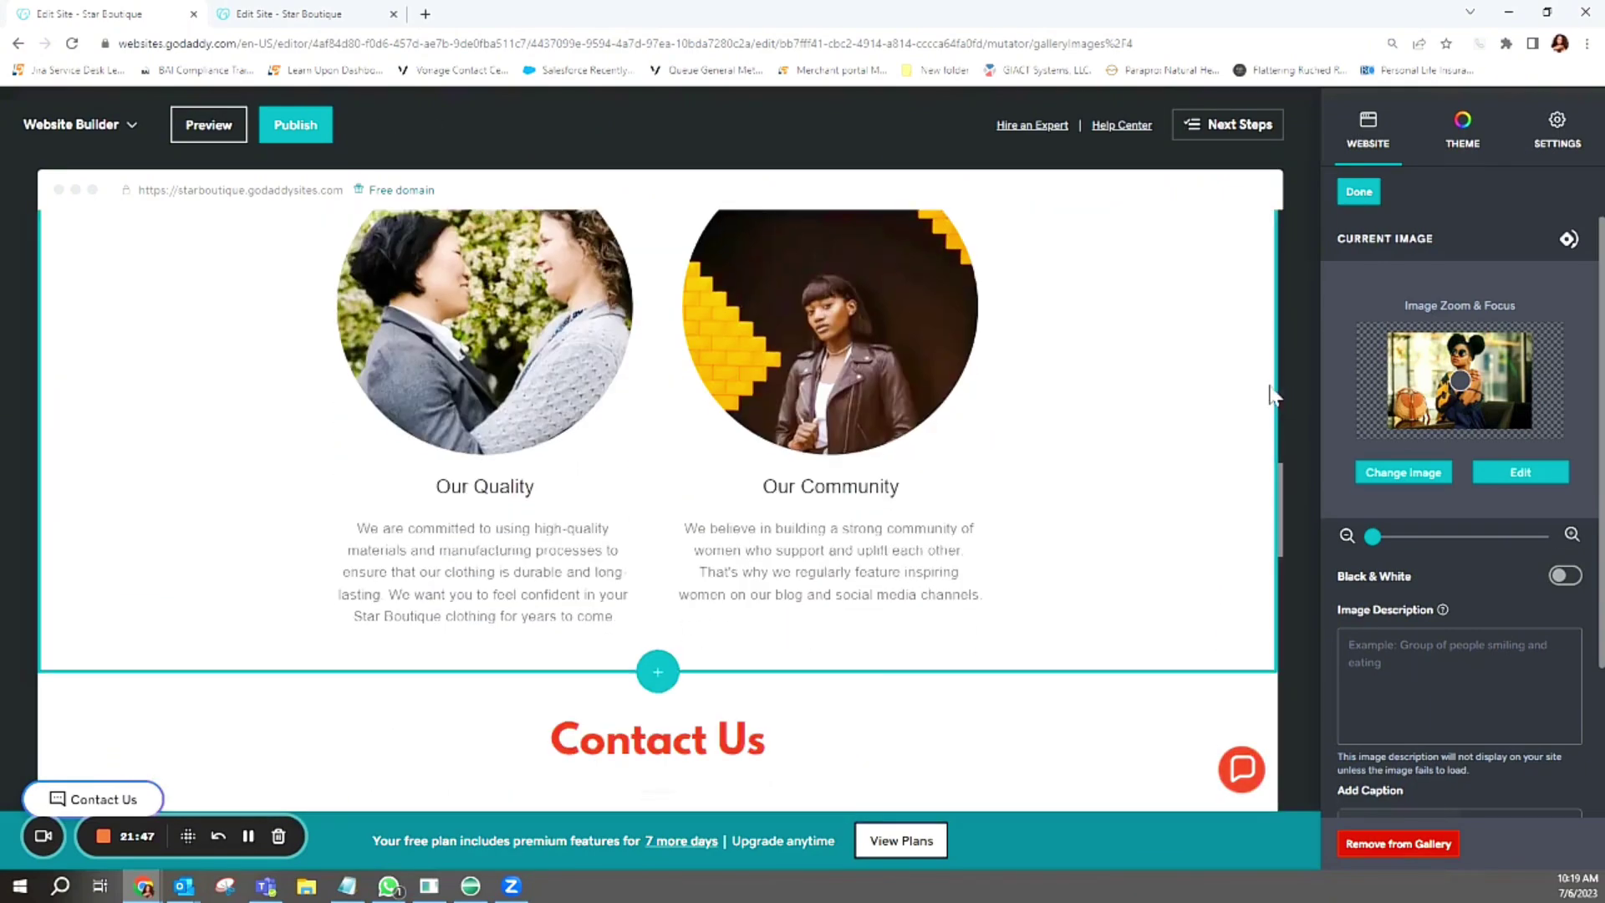
pyautogui.scroll(4, 1281, 382)
pyautogui.click(1256, 350)
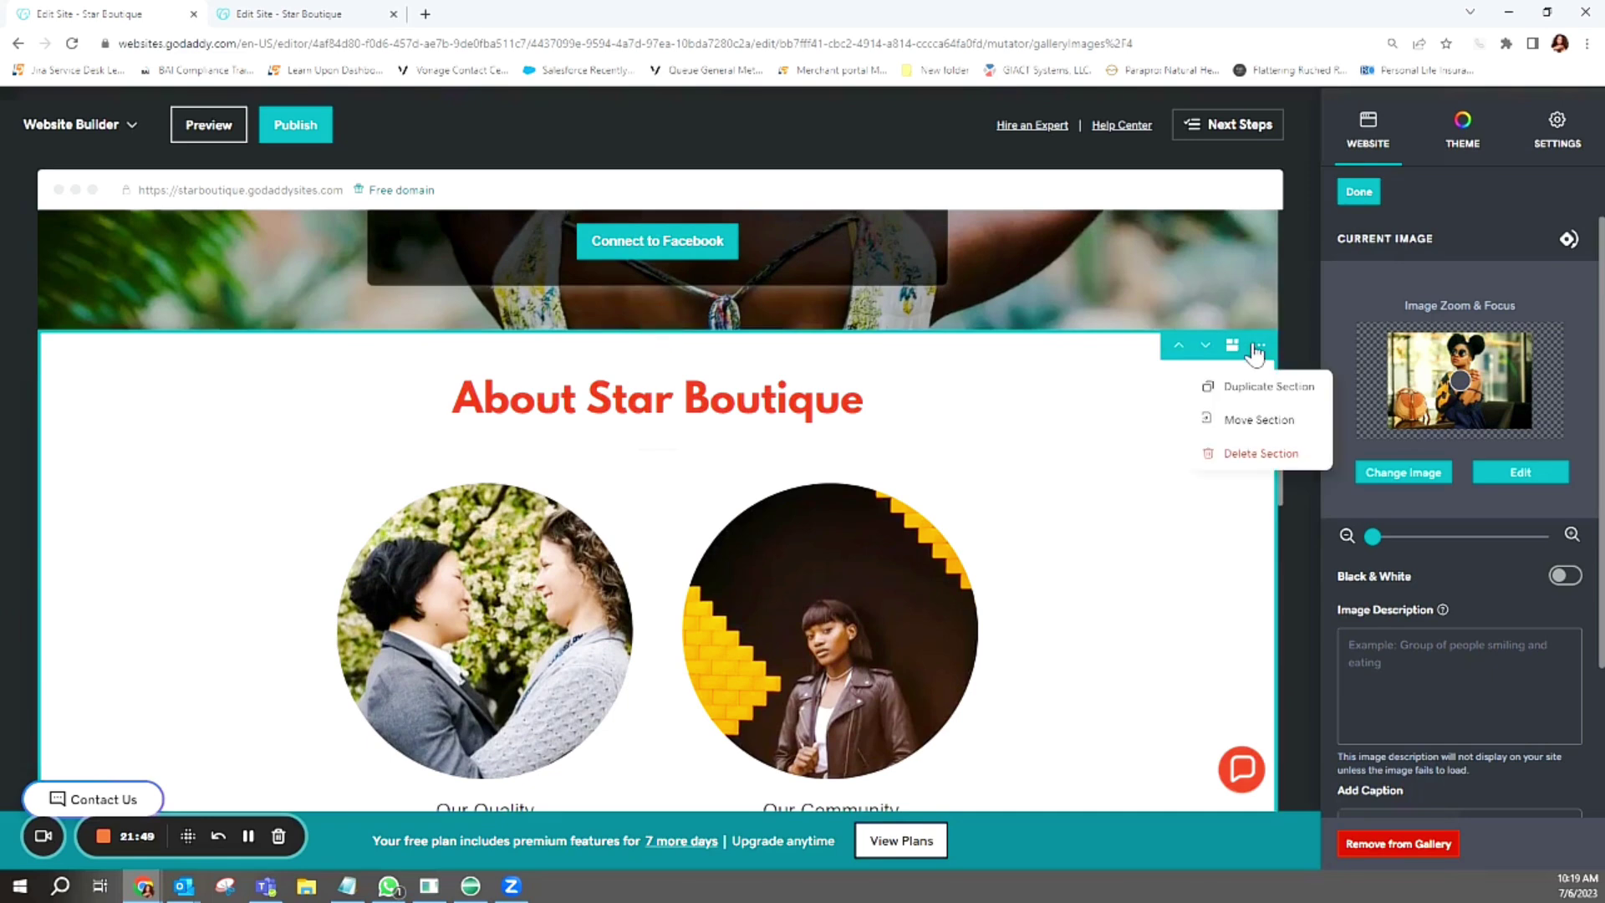
pyautogui.click(962, 560)
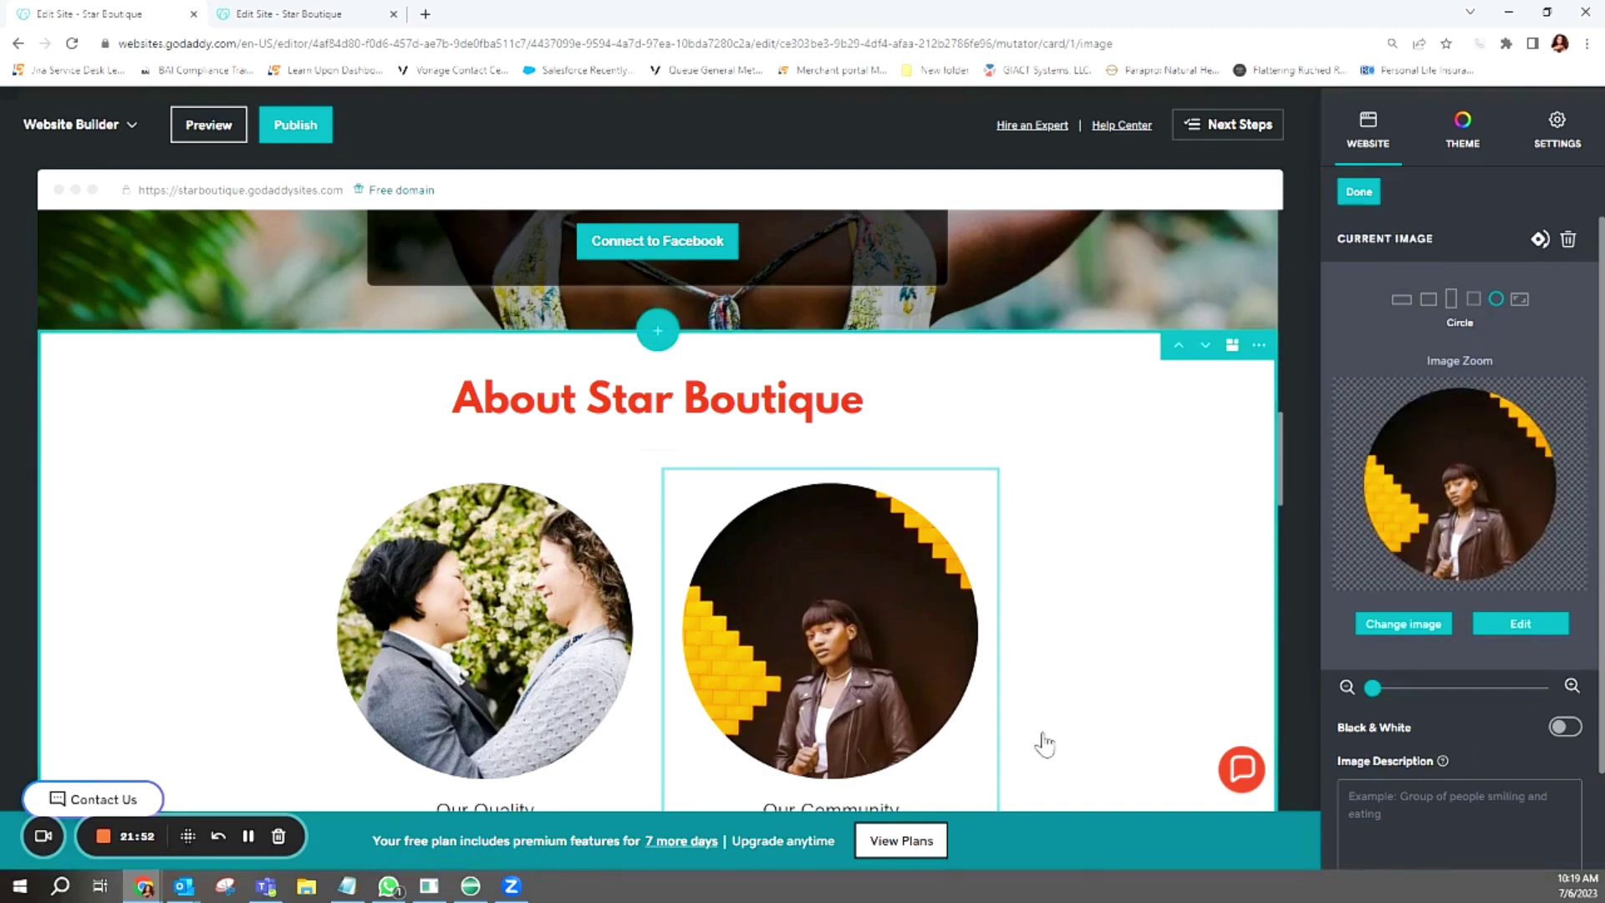
pyautogui.scroll(-3, 1011, 724)
pyautogui.scroll(-4, 1018, 715)
pyautogui.scroll(7, 1039, 563)
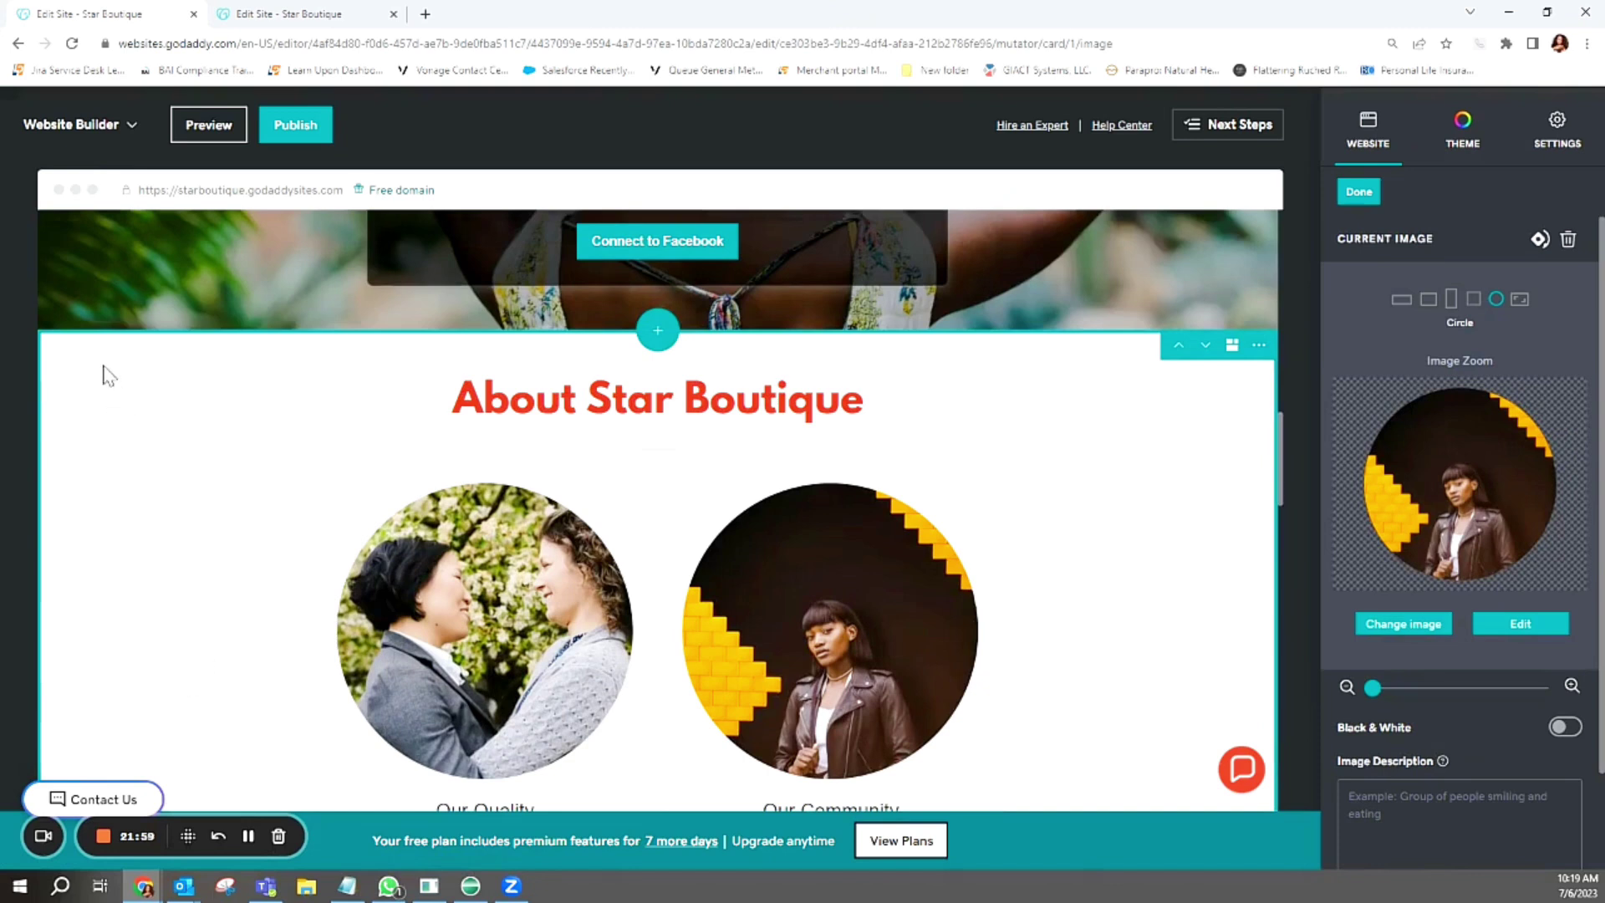
# Delete the About Star Boutique section from the home page
pyautogui.click(811, 410)
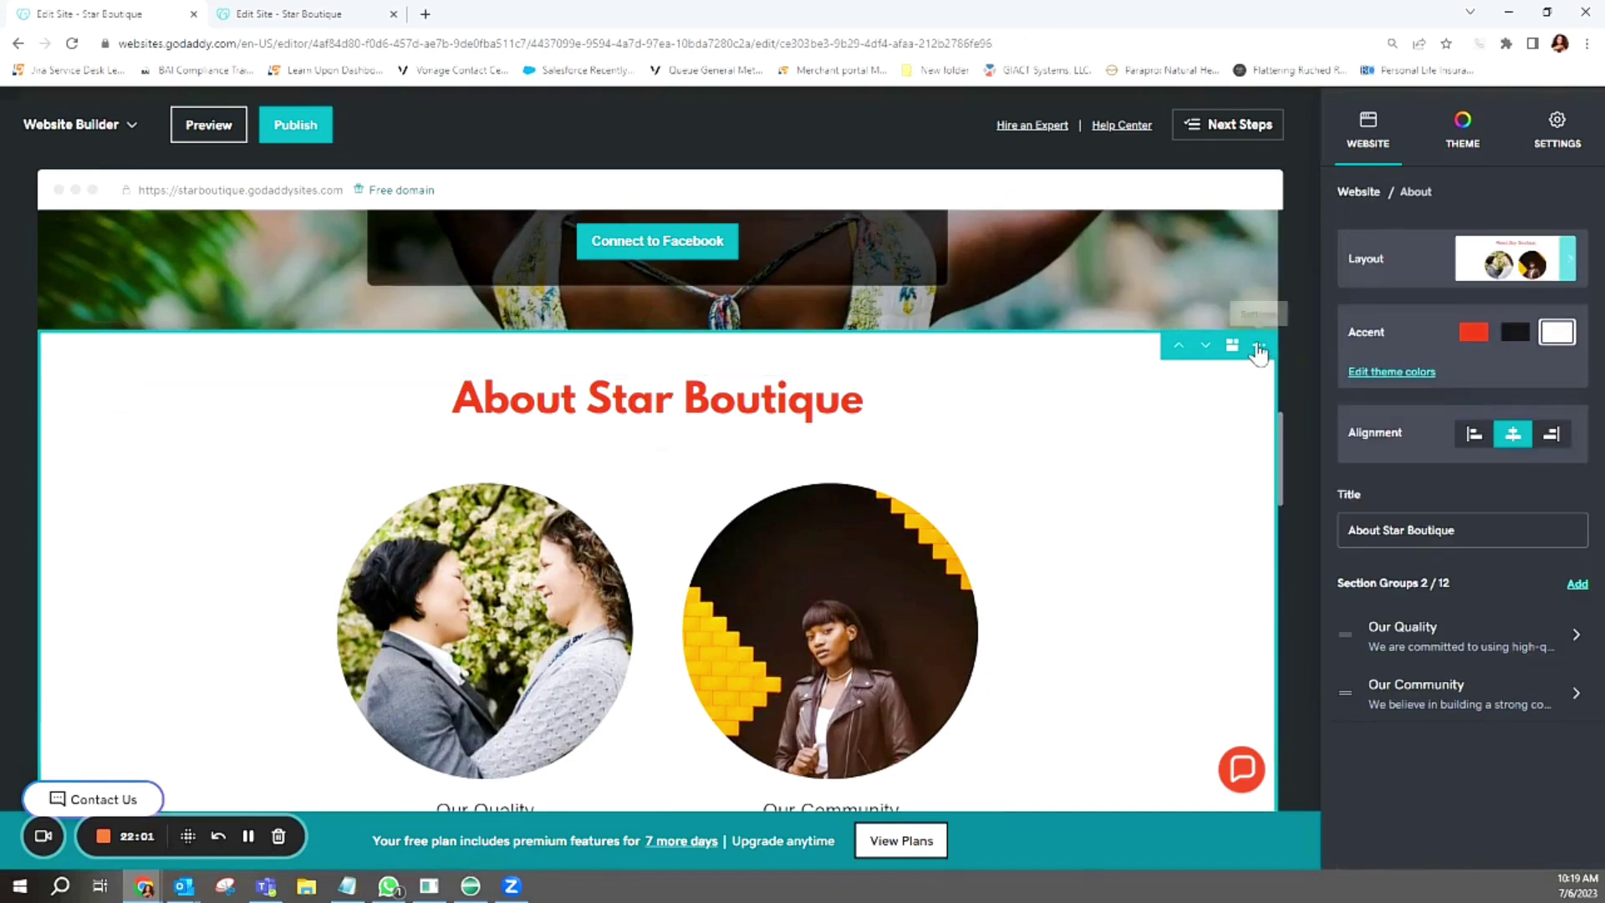
pyautogui.click(1258, 349)
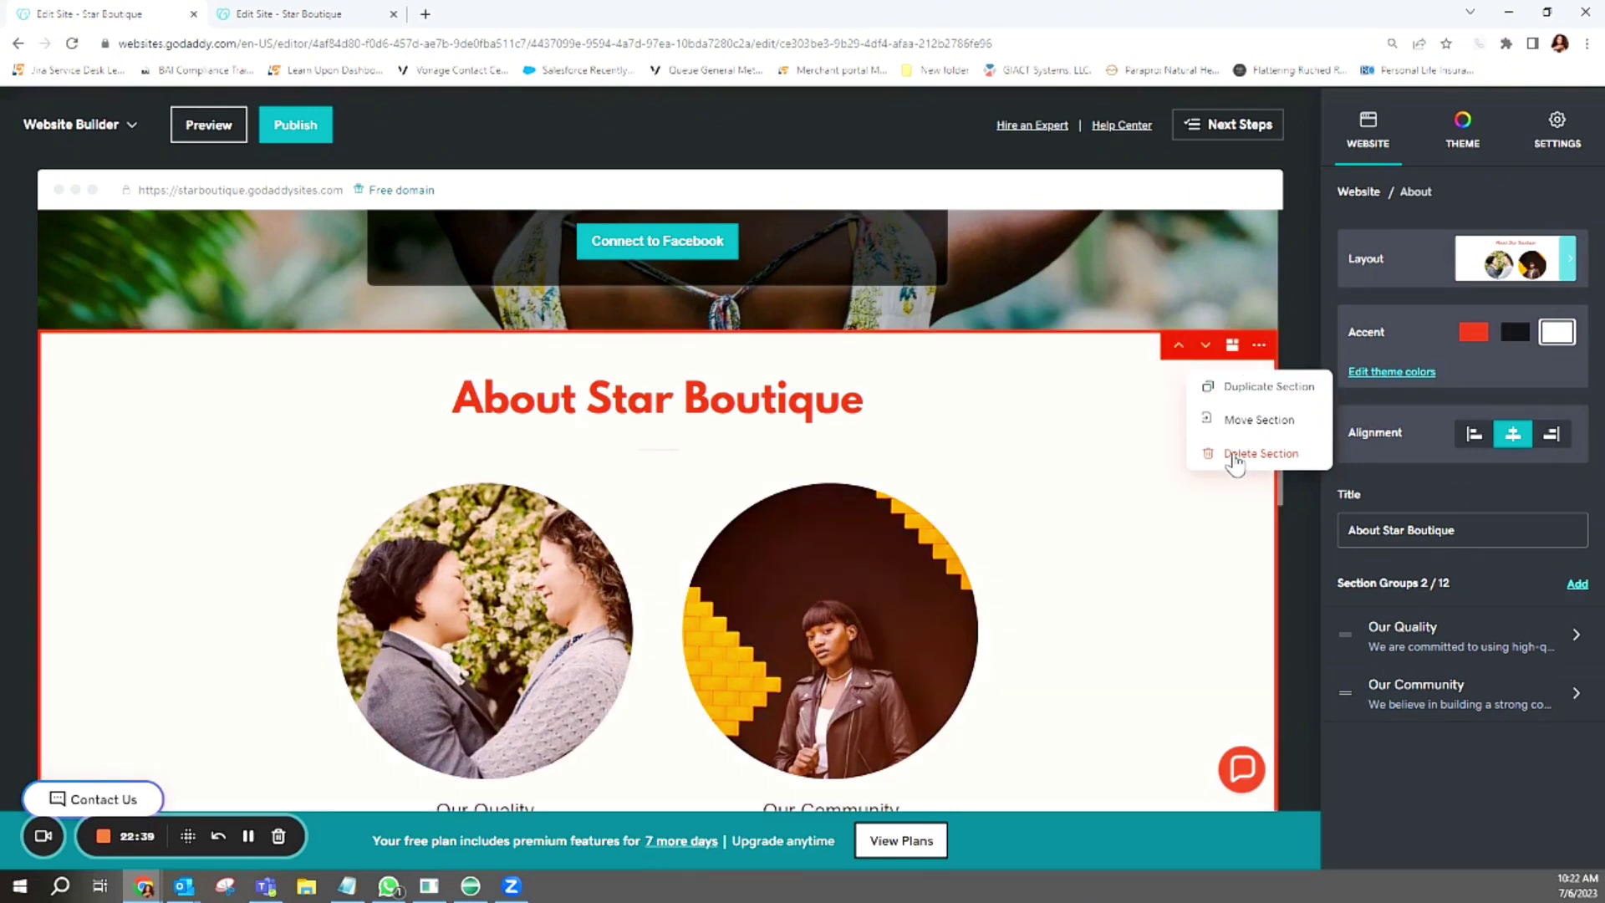
pyautogui.click(1232, 456)
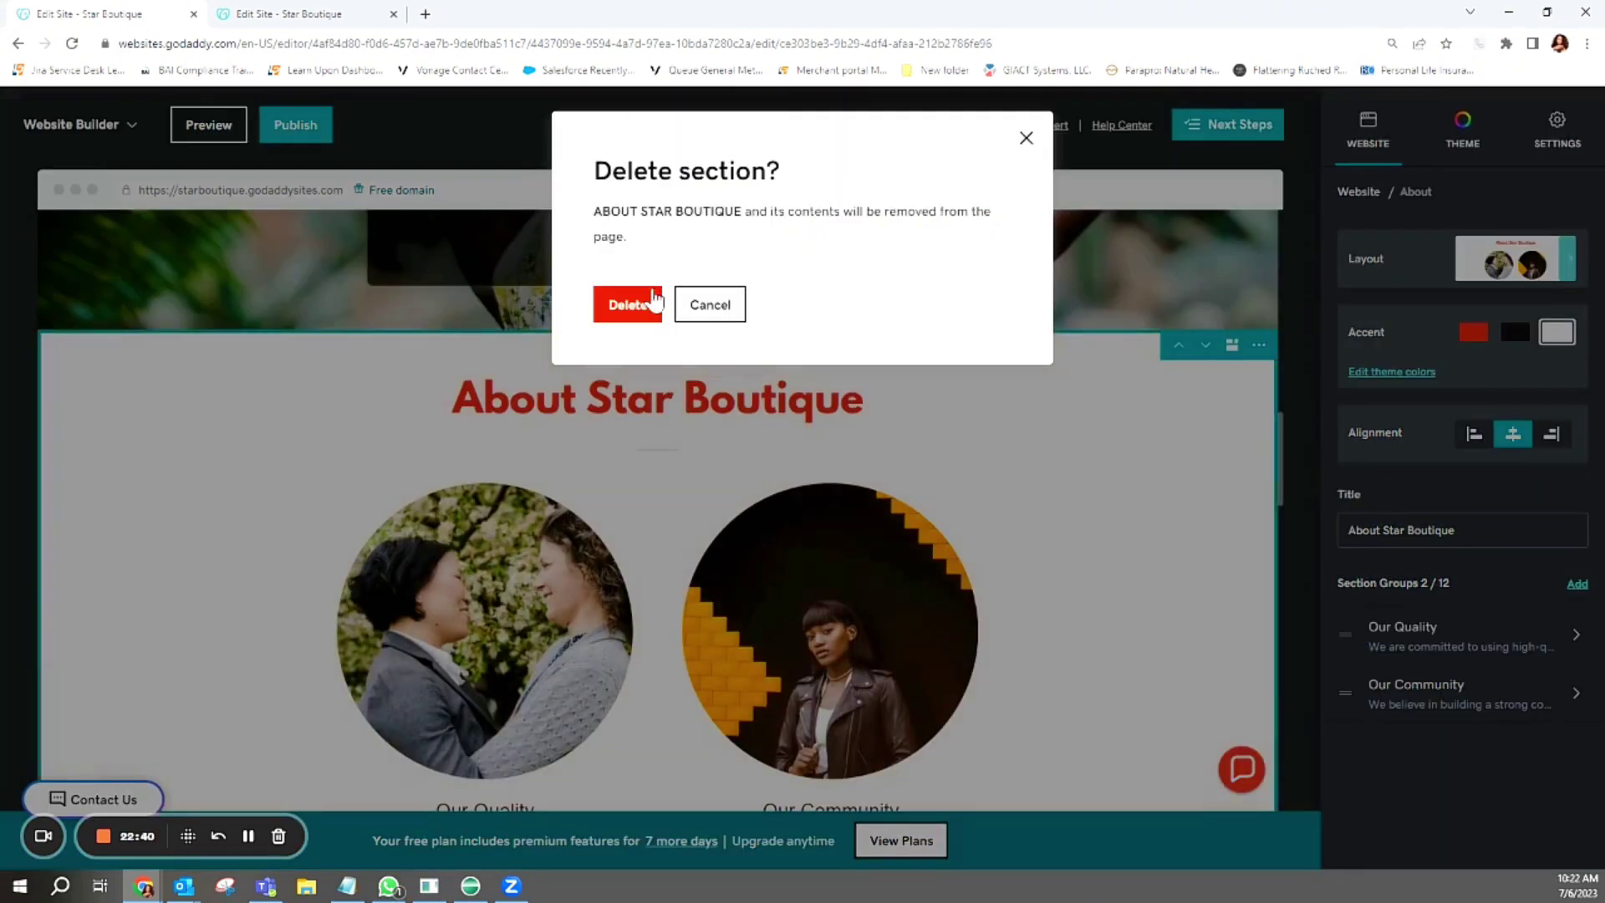
pyautogui.click(627, 305)
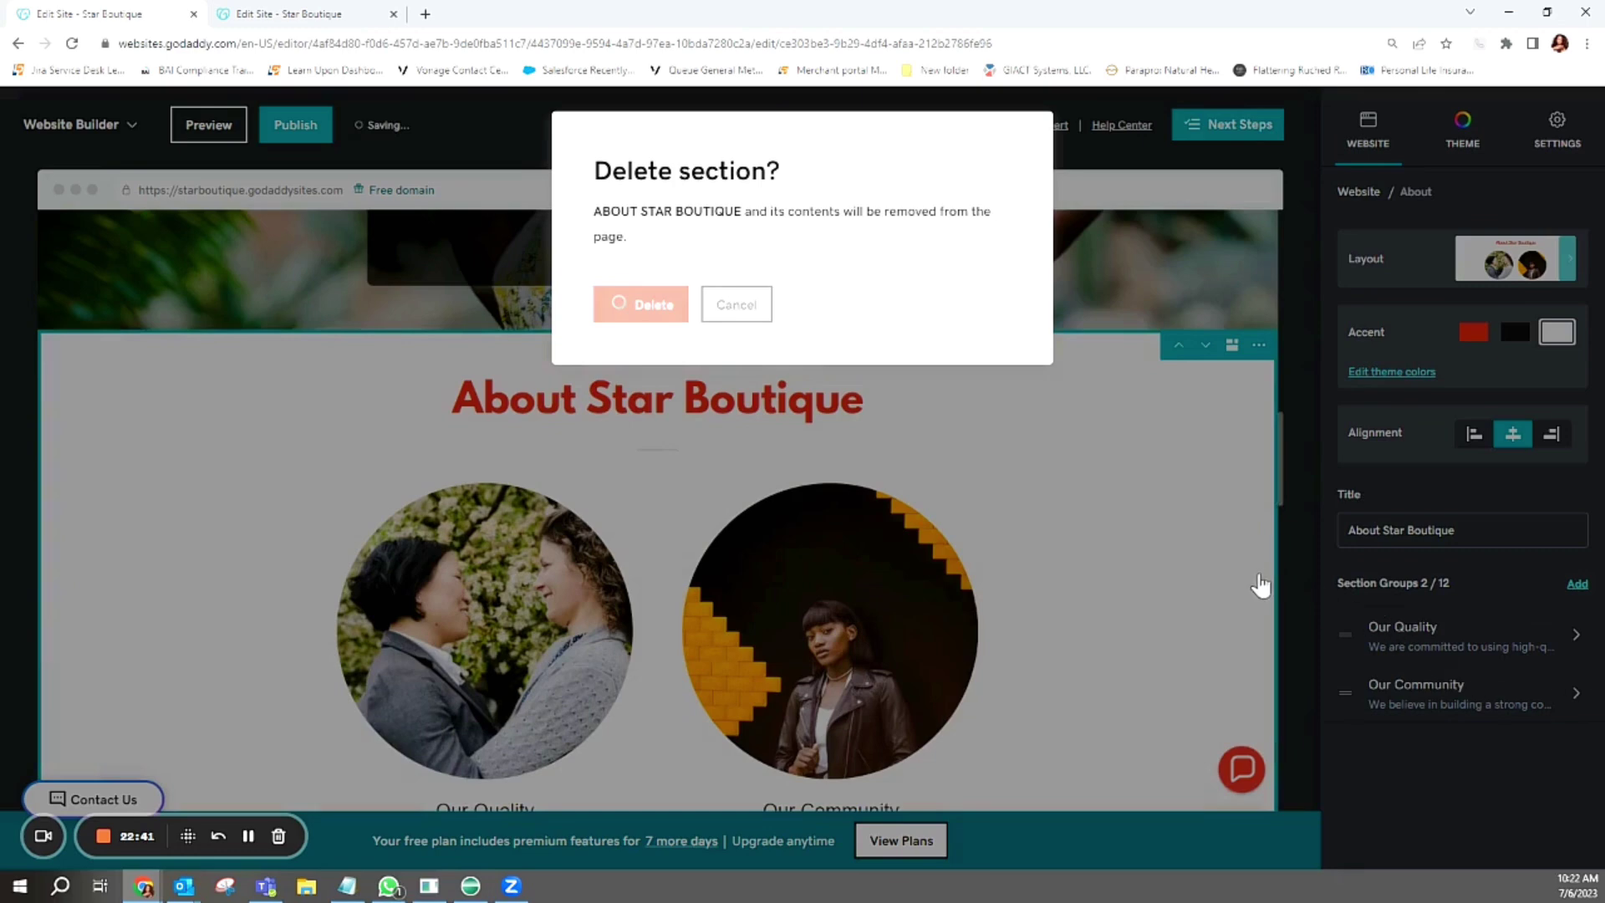
# Change the heading of the customer reviews section to "Connect with us"
pyautogui.scroll(4, 1219, 573)
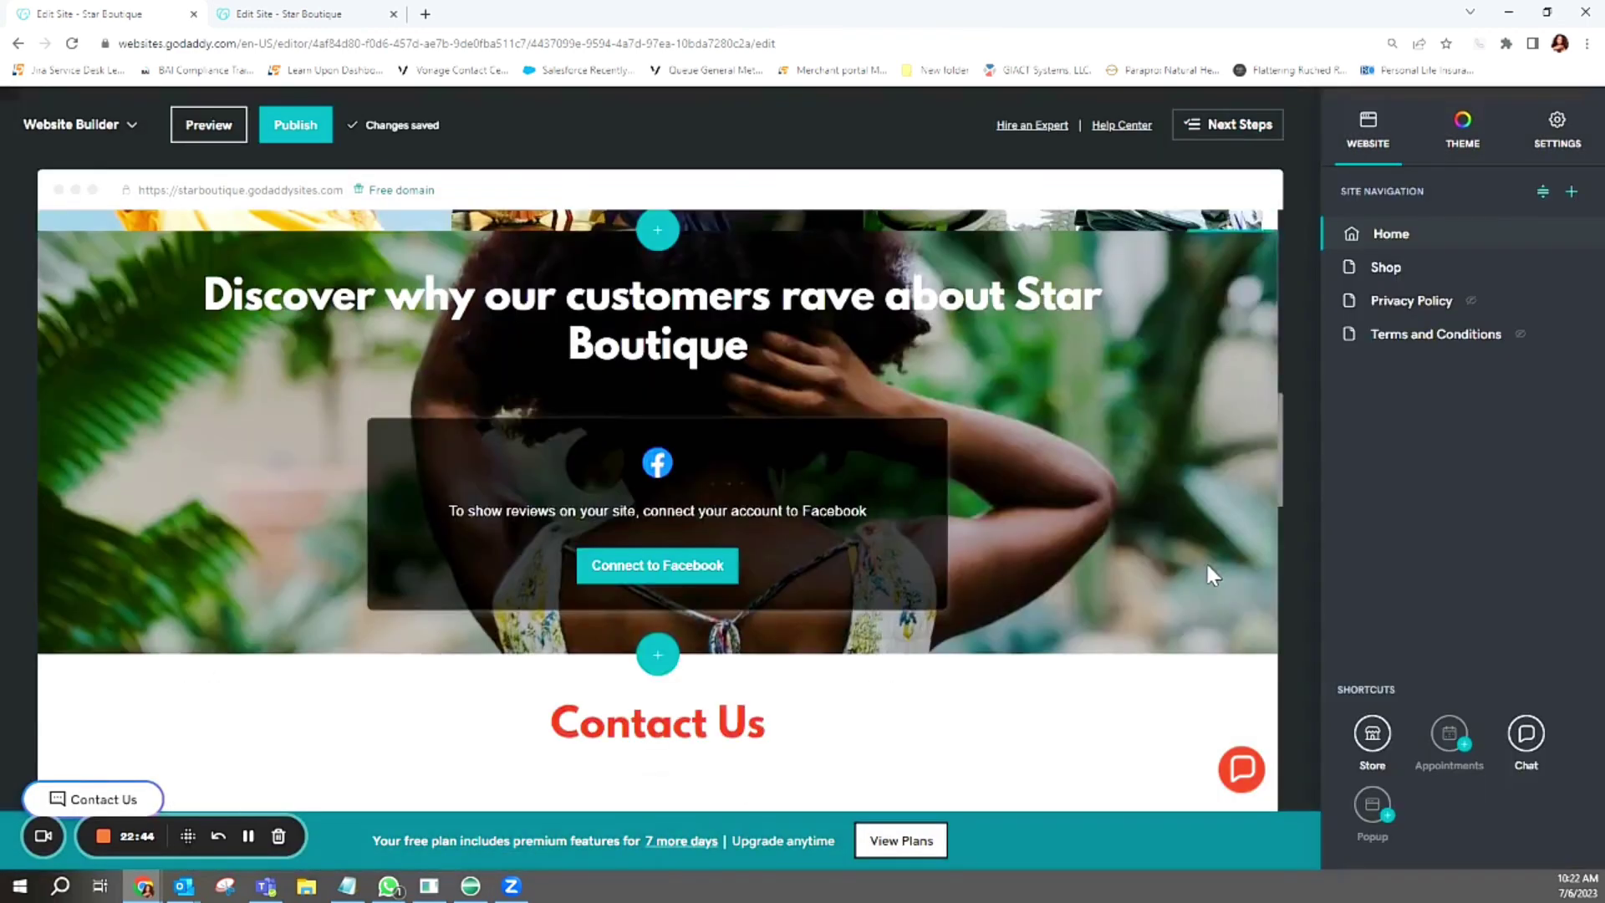
pyautogui.scroll(6, 1213, 575)
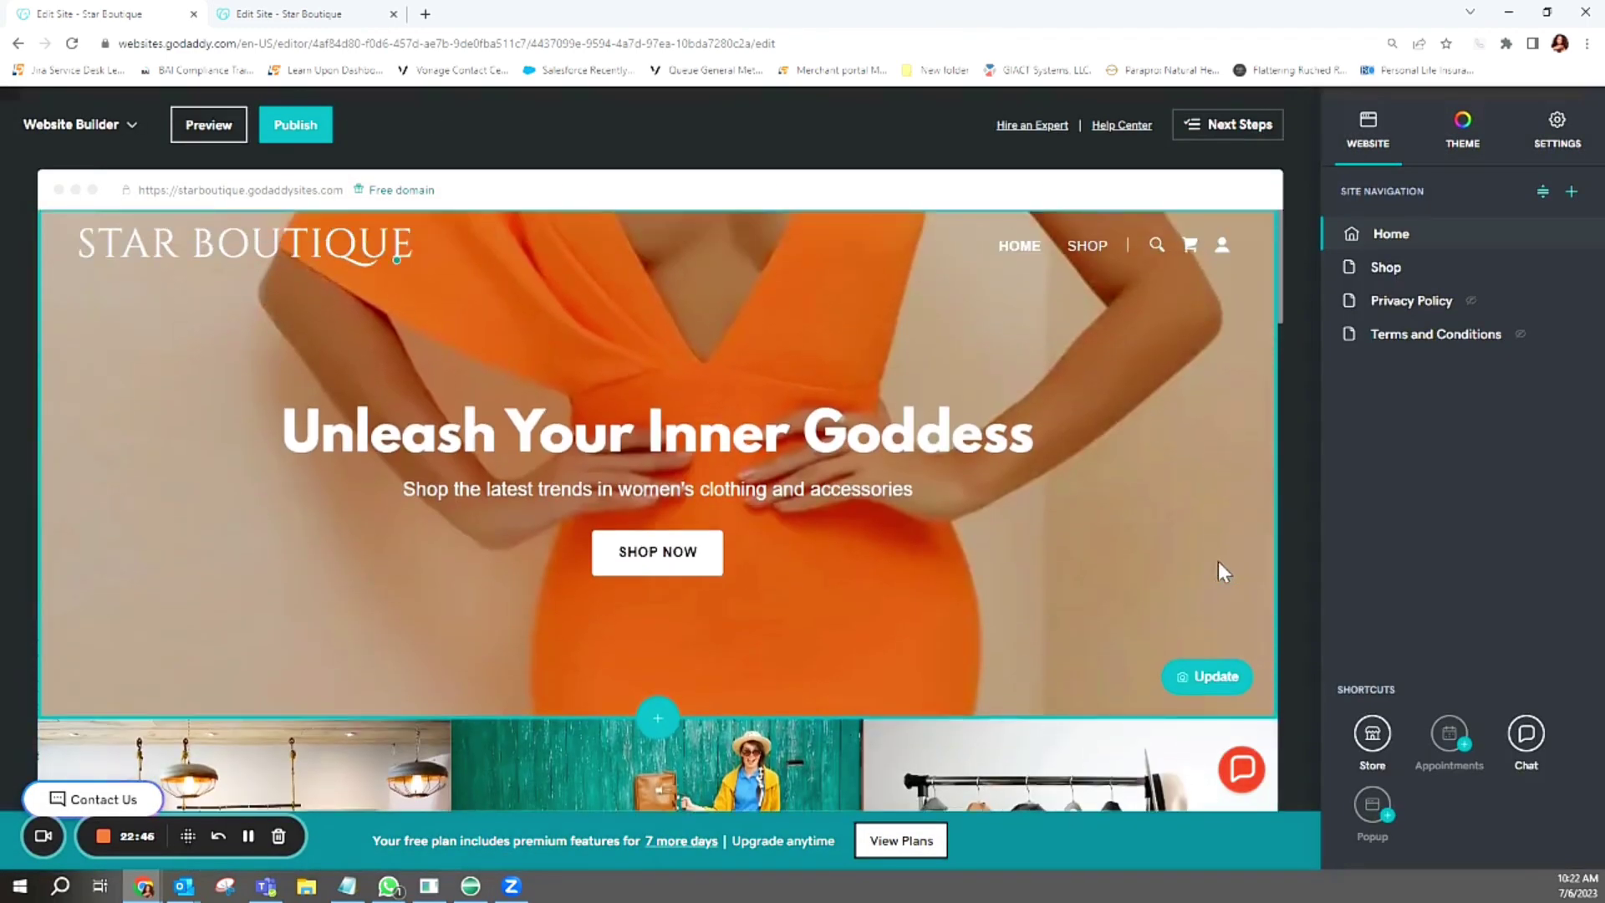
pyautogui.scroll(-5, 1025, 387)
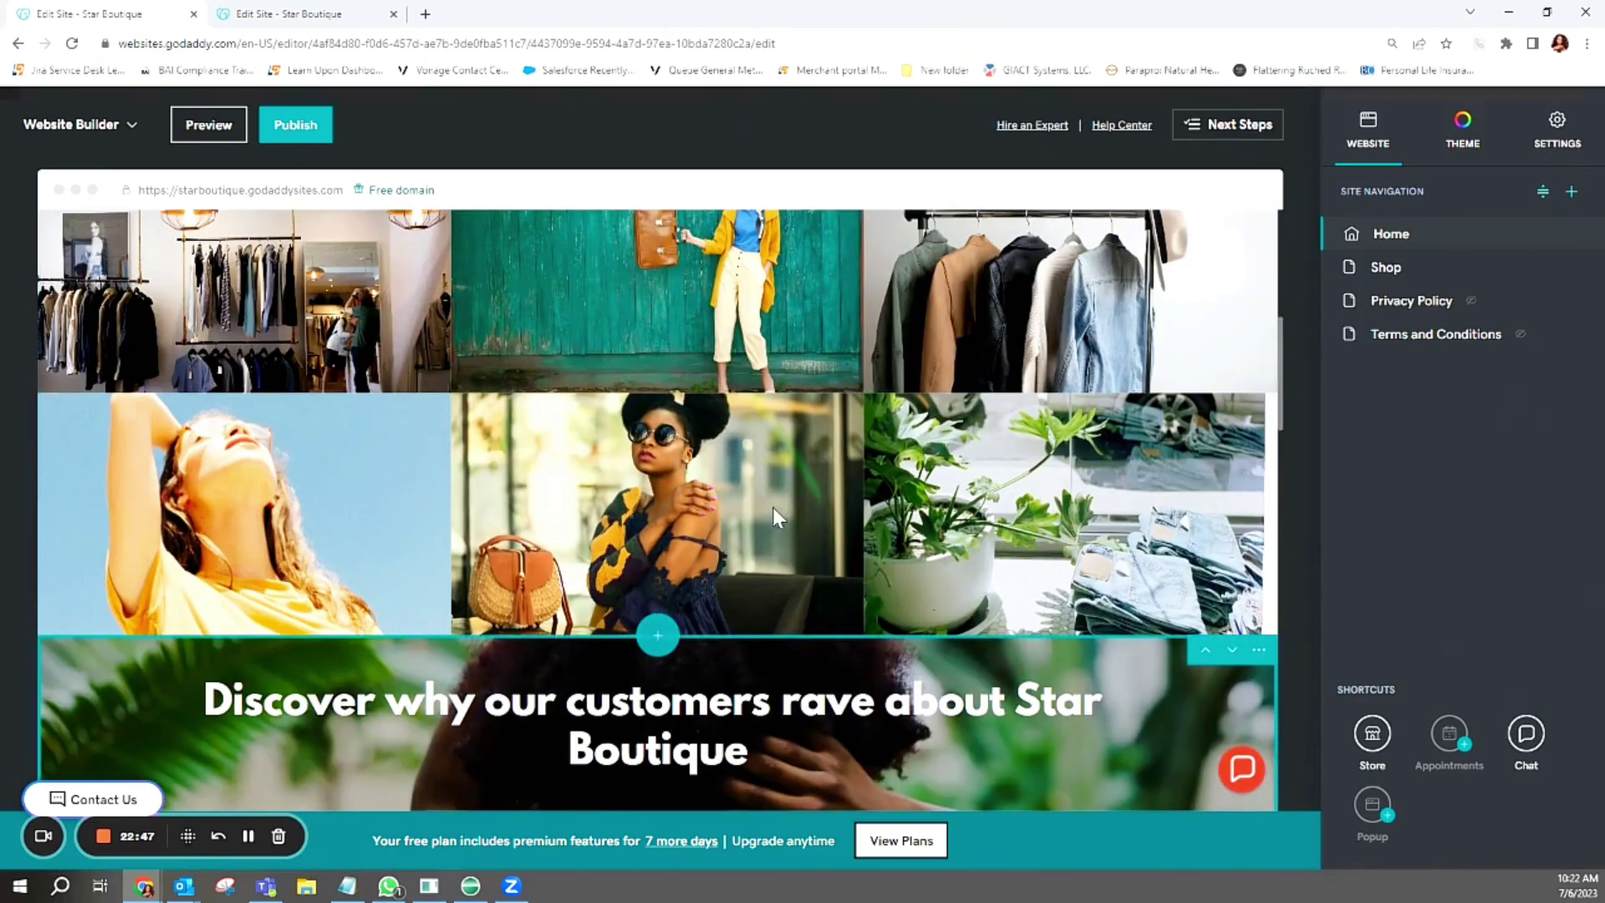
pyautogui.scroll(-6, 780, 510)
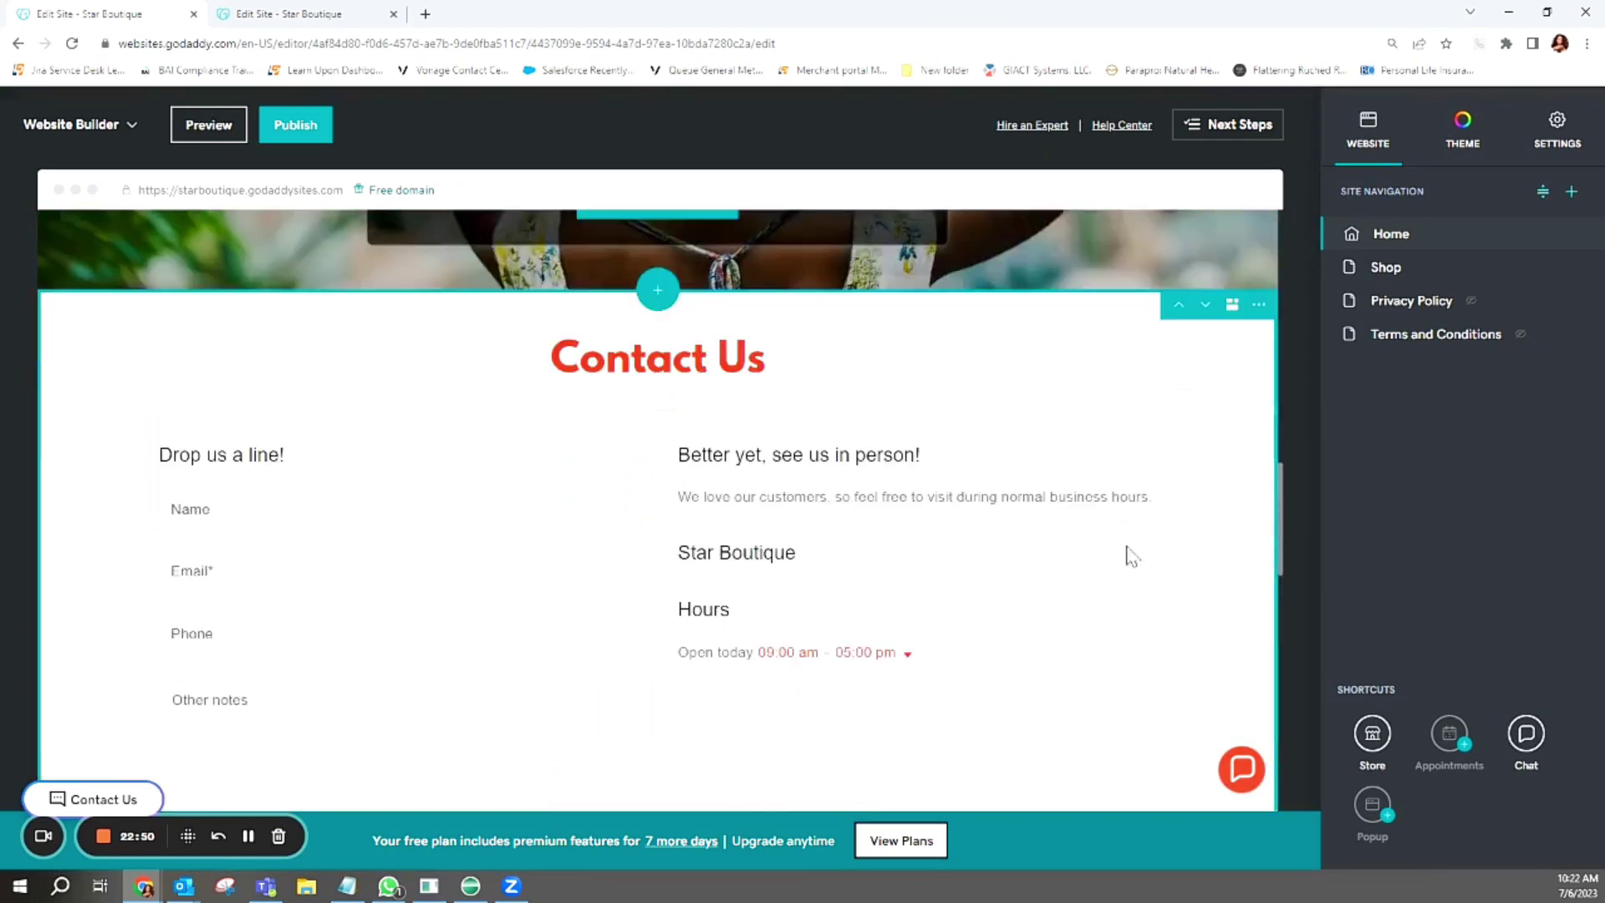
pyautogui.scroll(-2, 1140, 541)
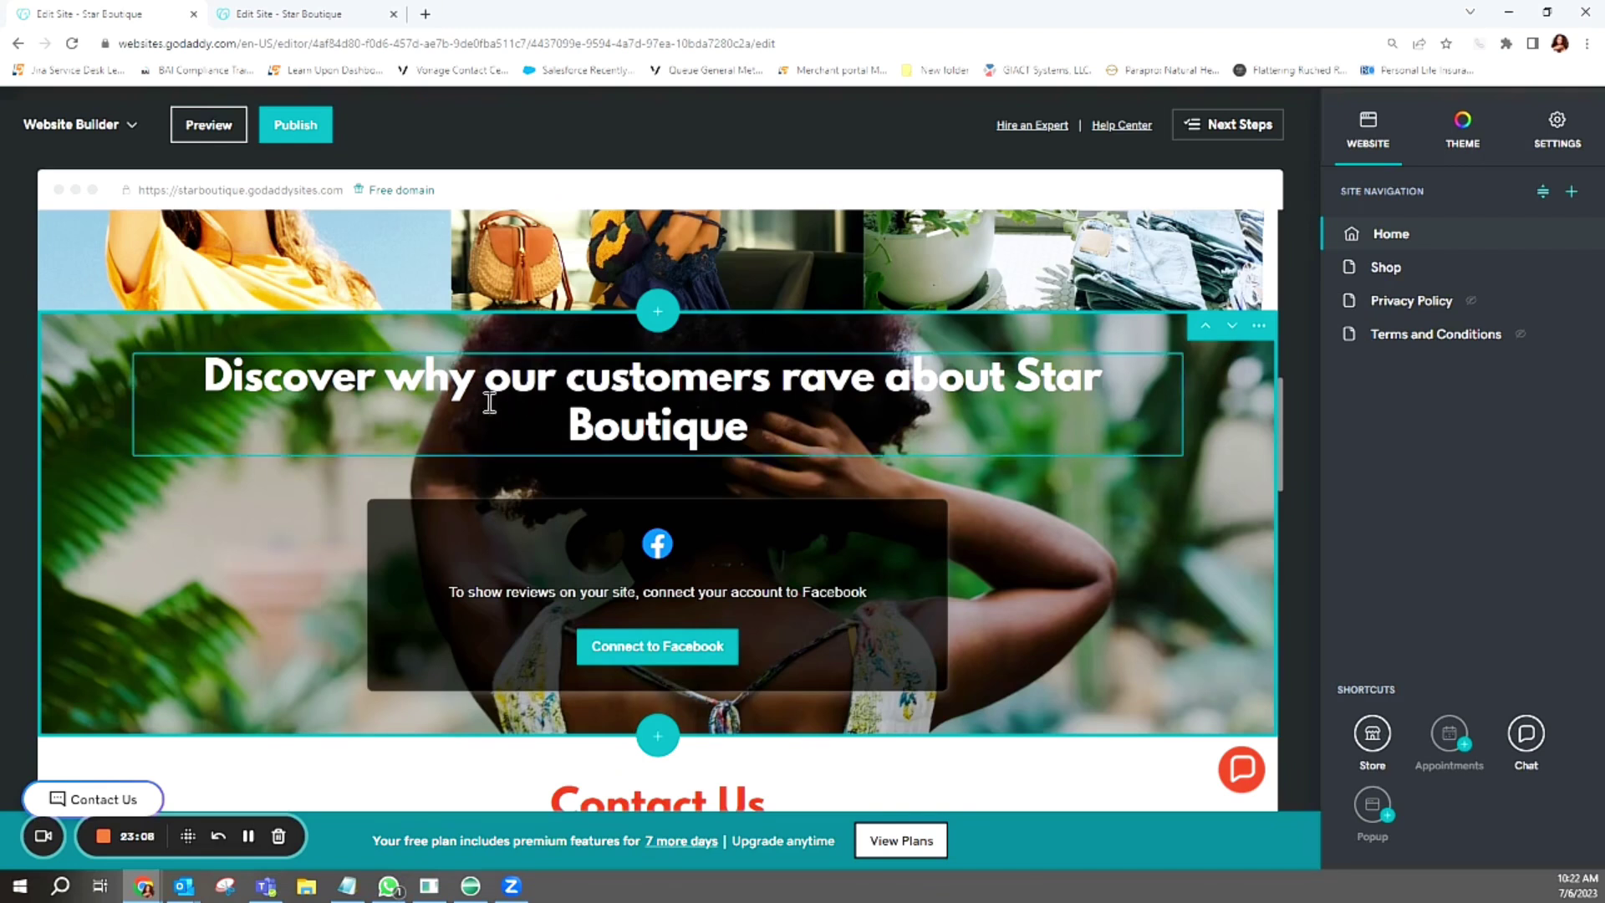
pyautogui.click(1007, 385)
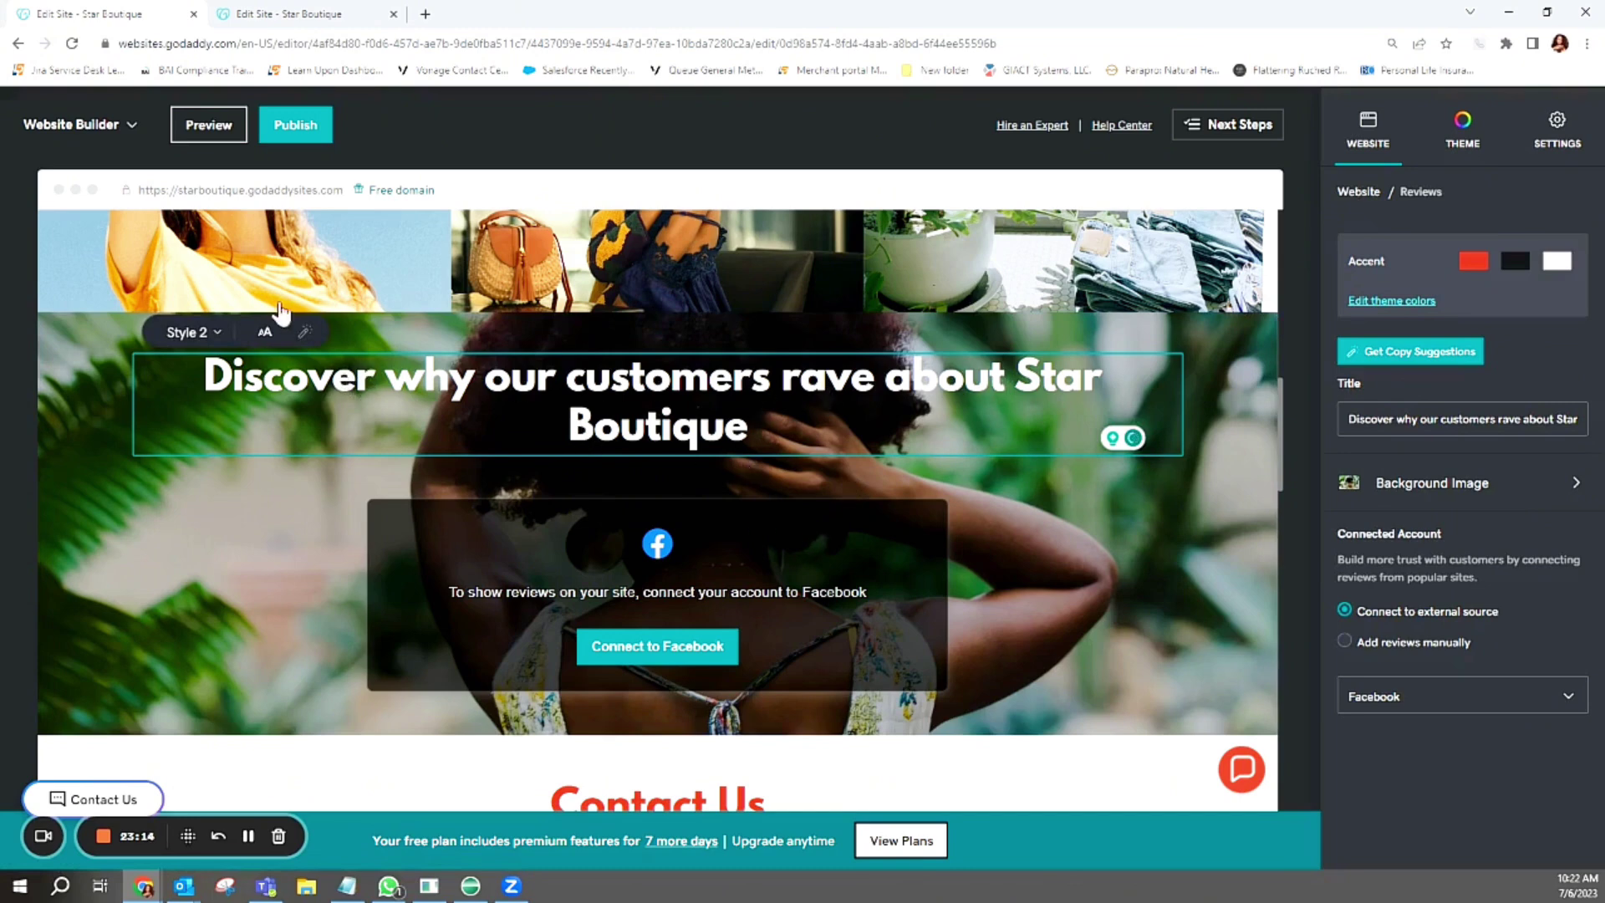
pyautogui.moveTo(204, 383); pyautogui.dragTo(820, 469)
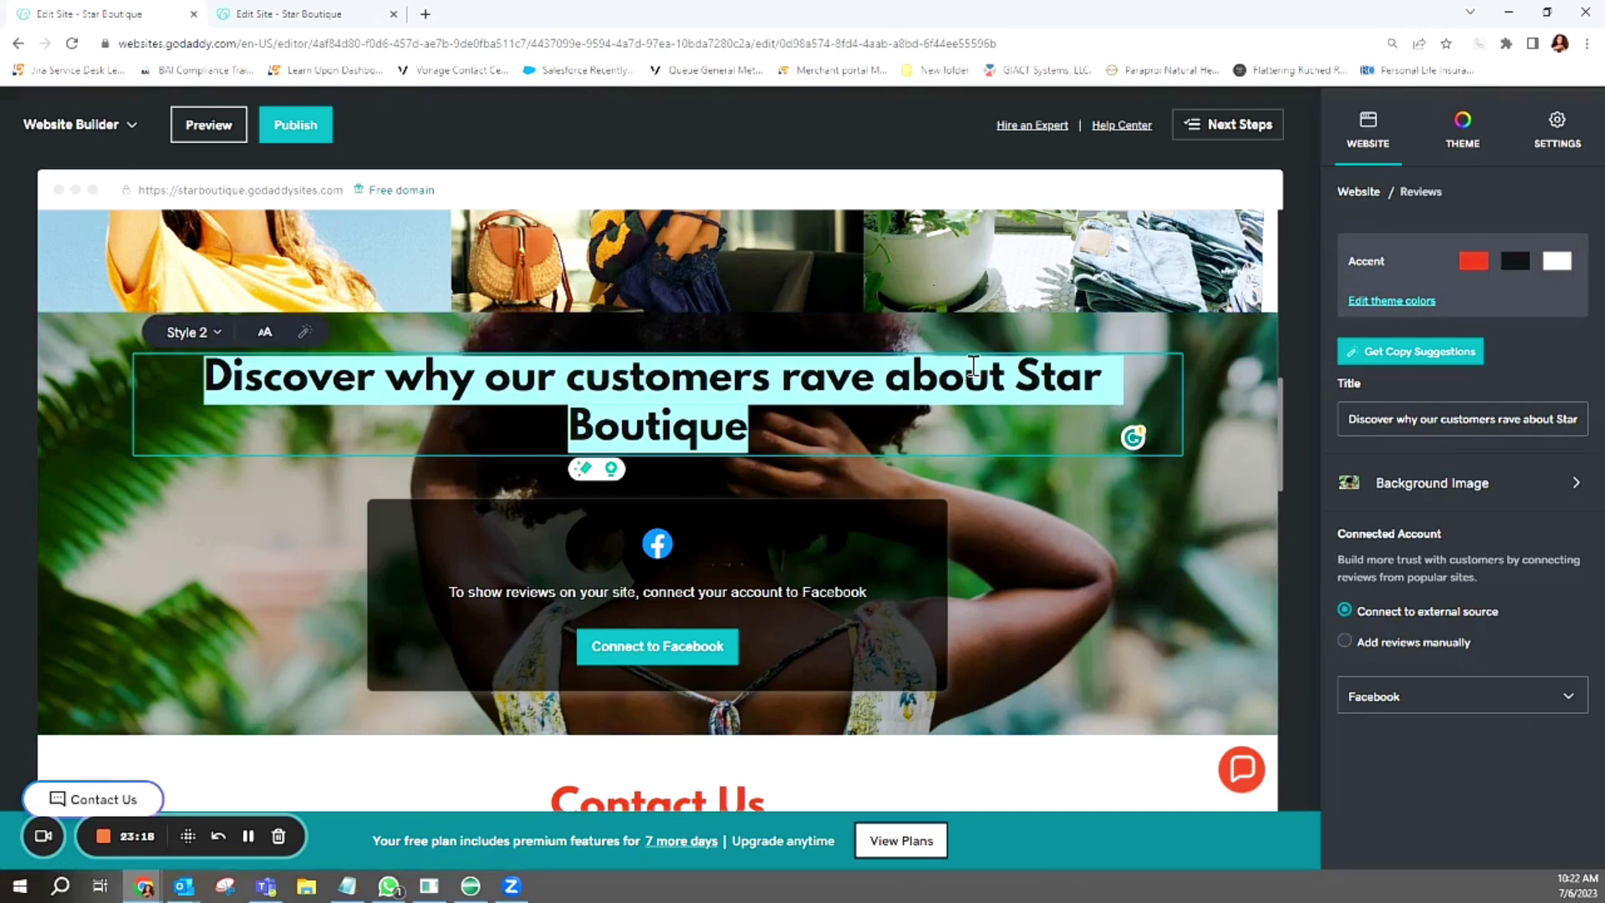
pyautogui.write('Connect with us')
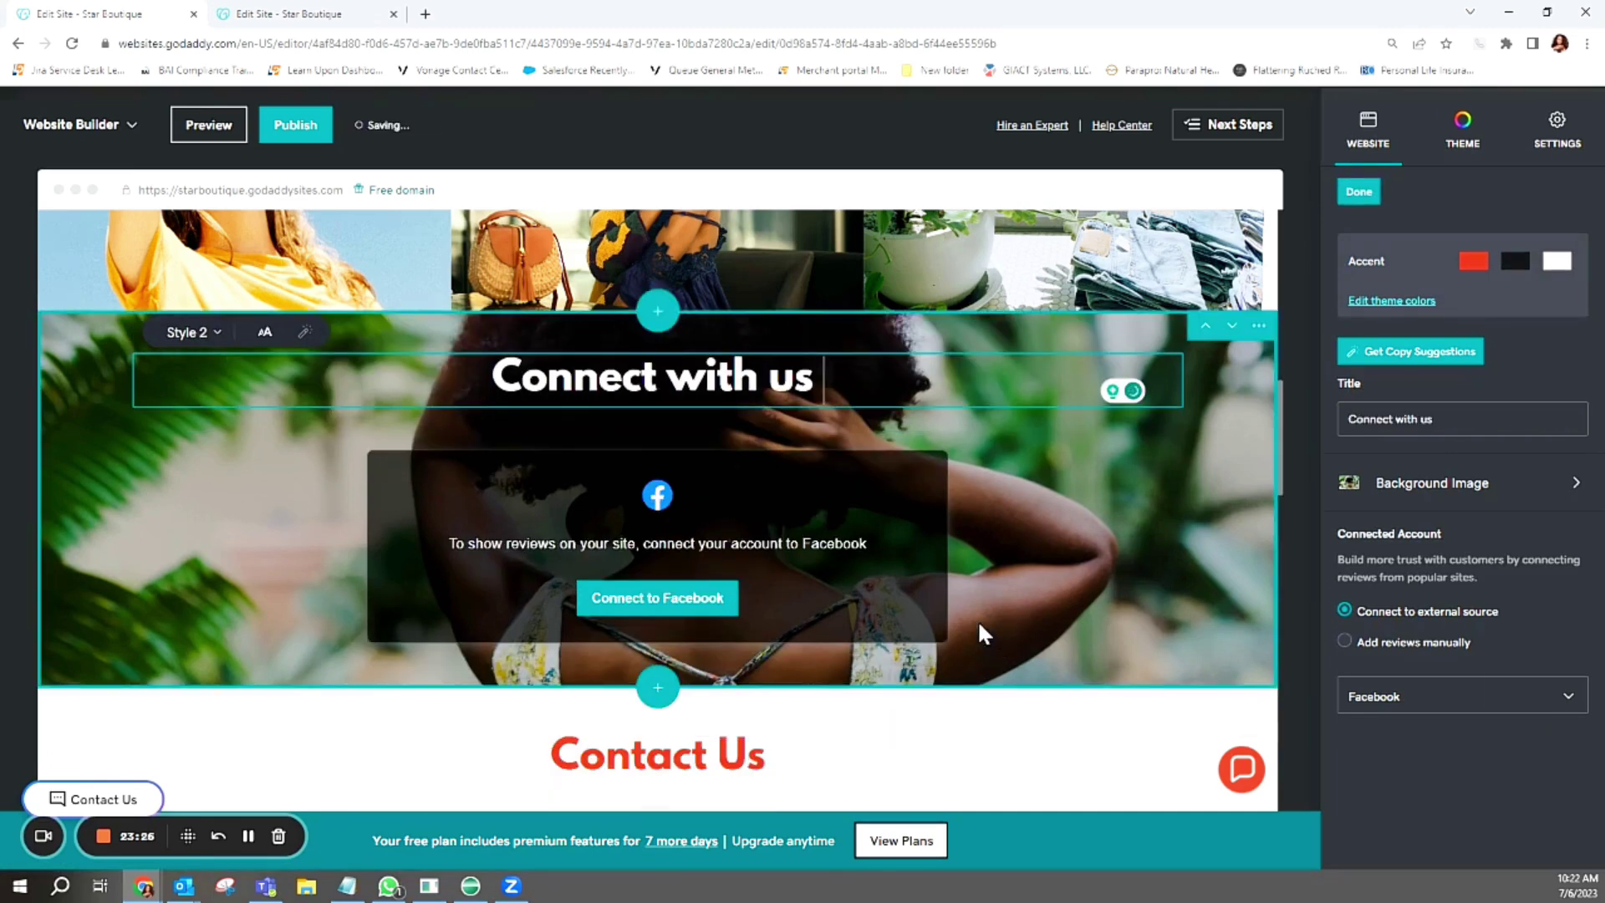
pyautogui.click(1079, 769)
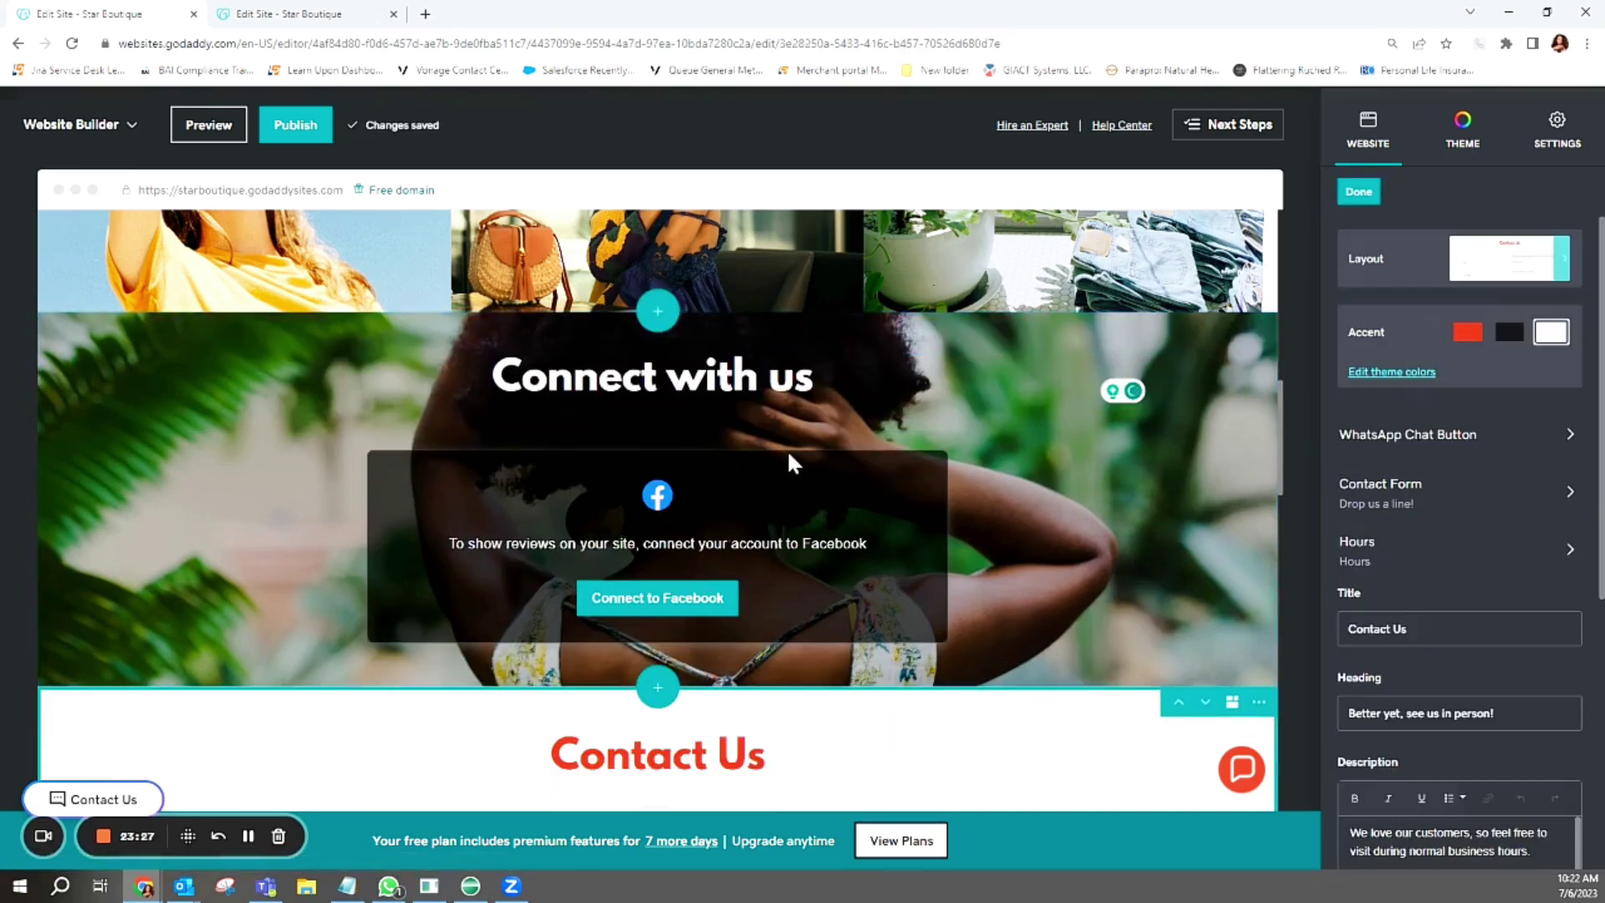
# Open the Facebook account connection from the Connect with us section and return to the website editor without linking an account
pyautogui.scroll(-5, 461, 445)
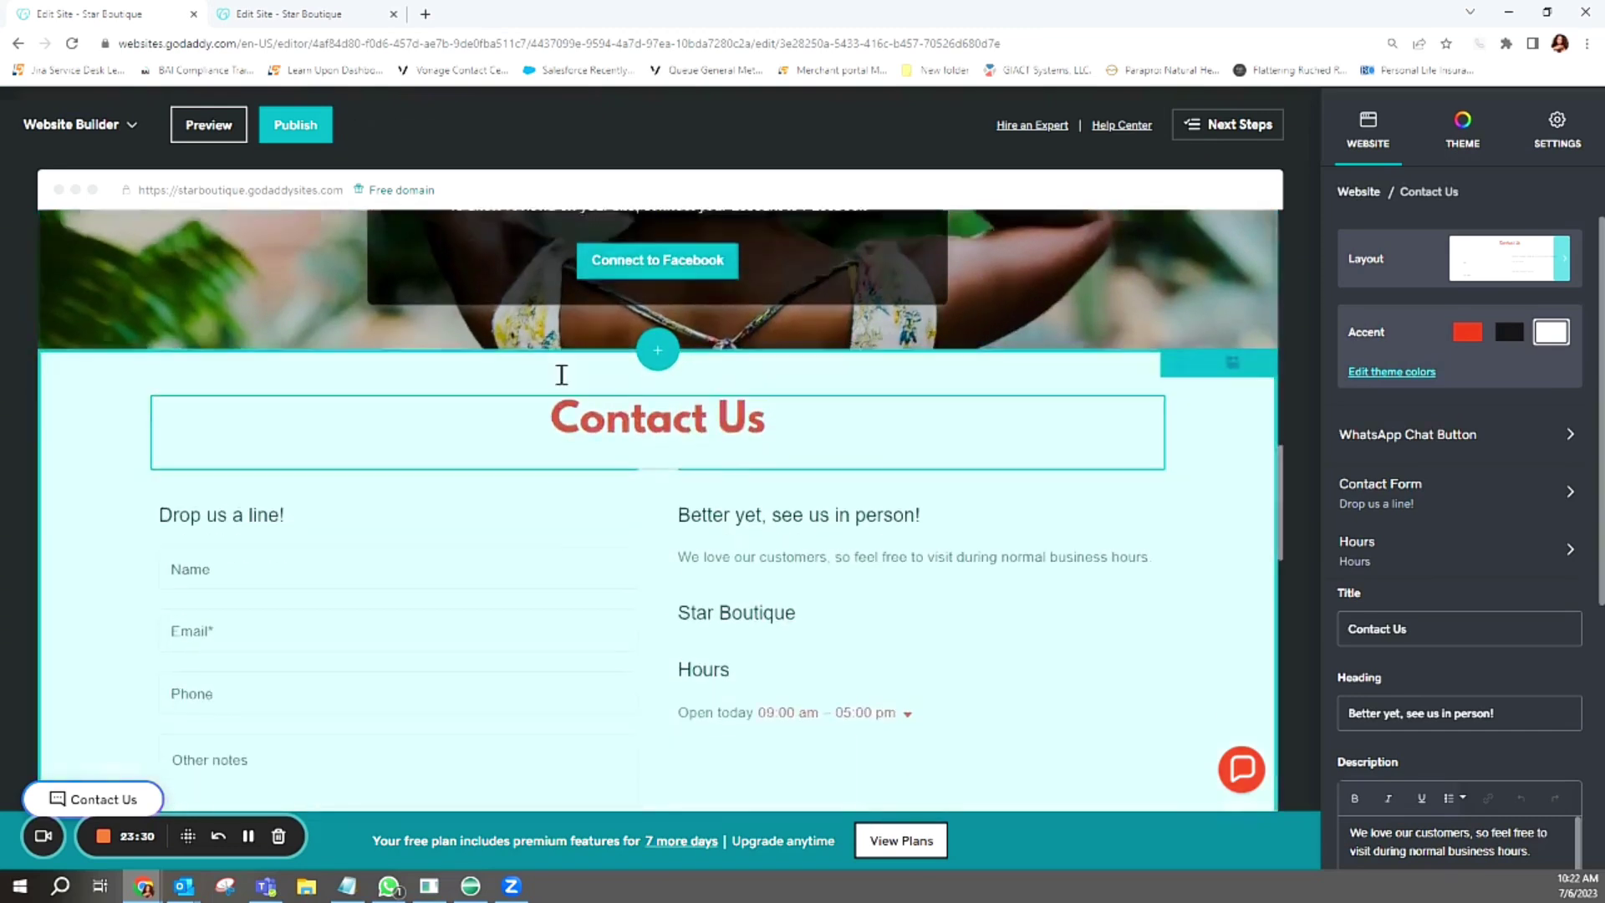
pyautogui.scroll(5, 849, 531)
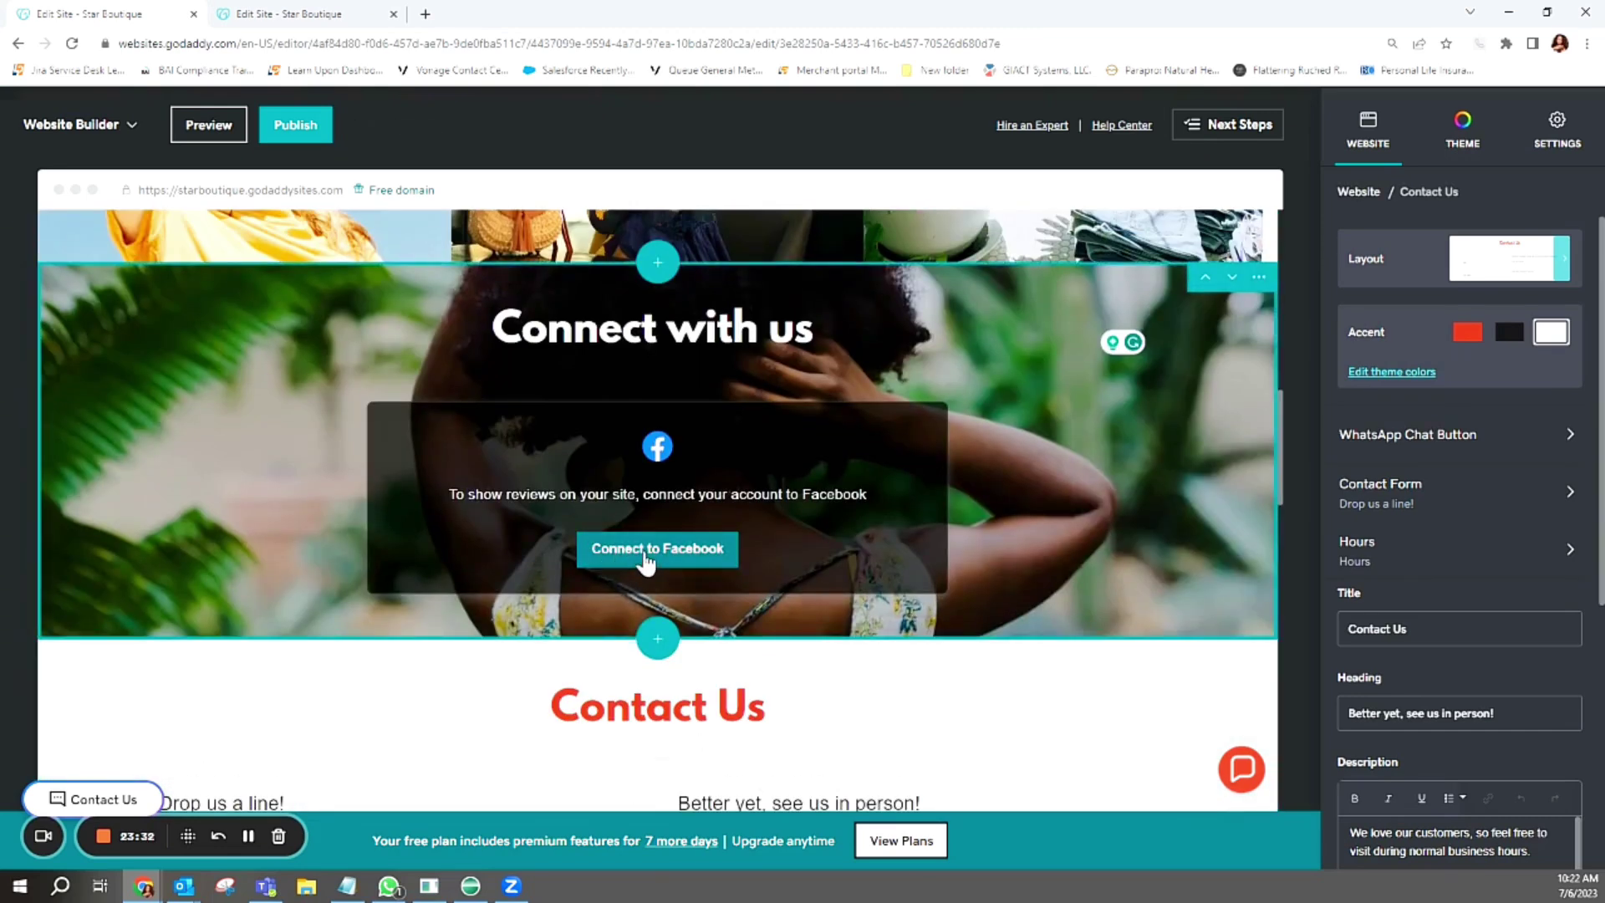
pyautogui.click(652, 556)
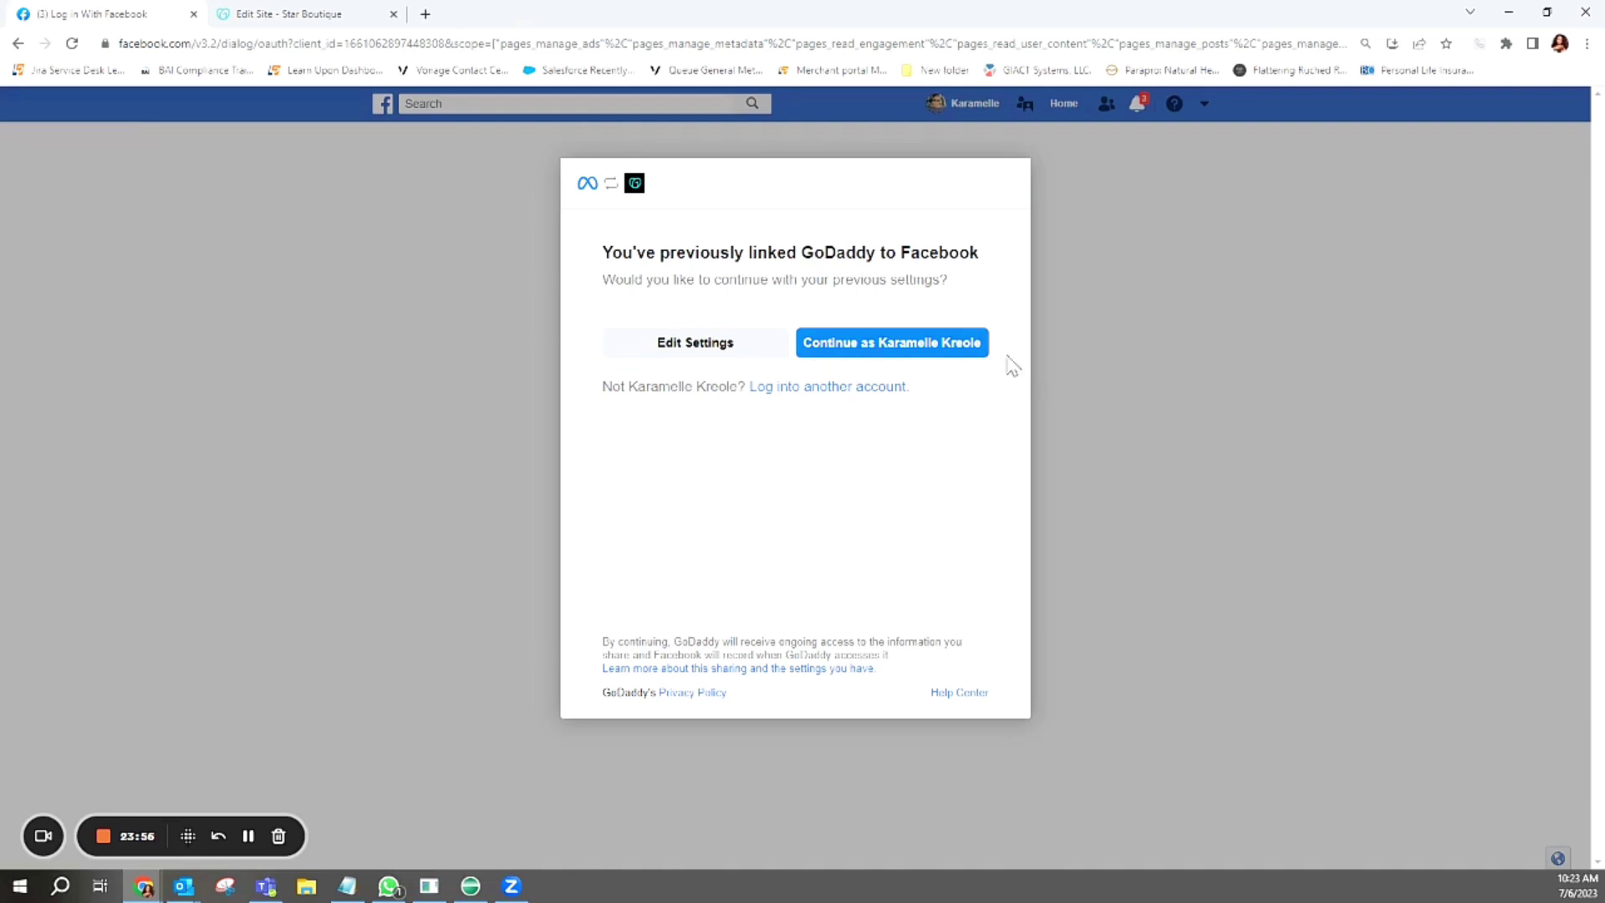
pyautogui.click(18, 46)
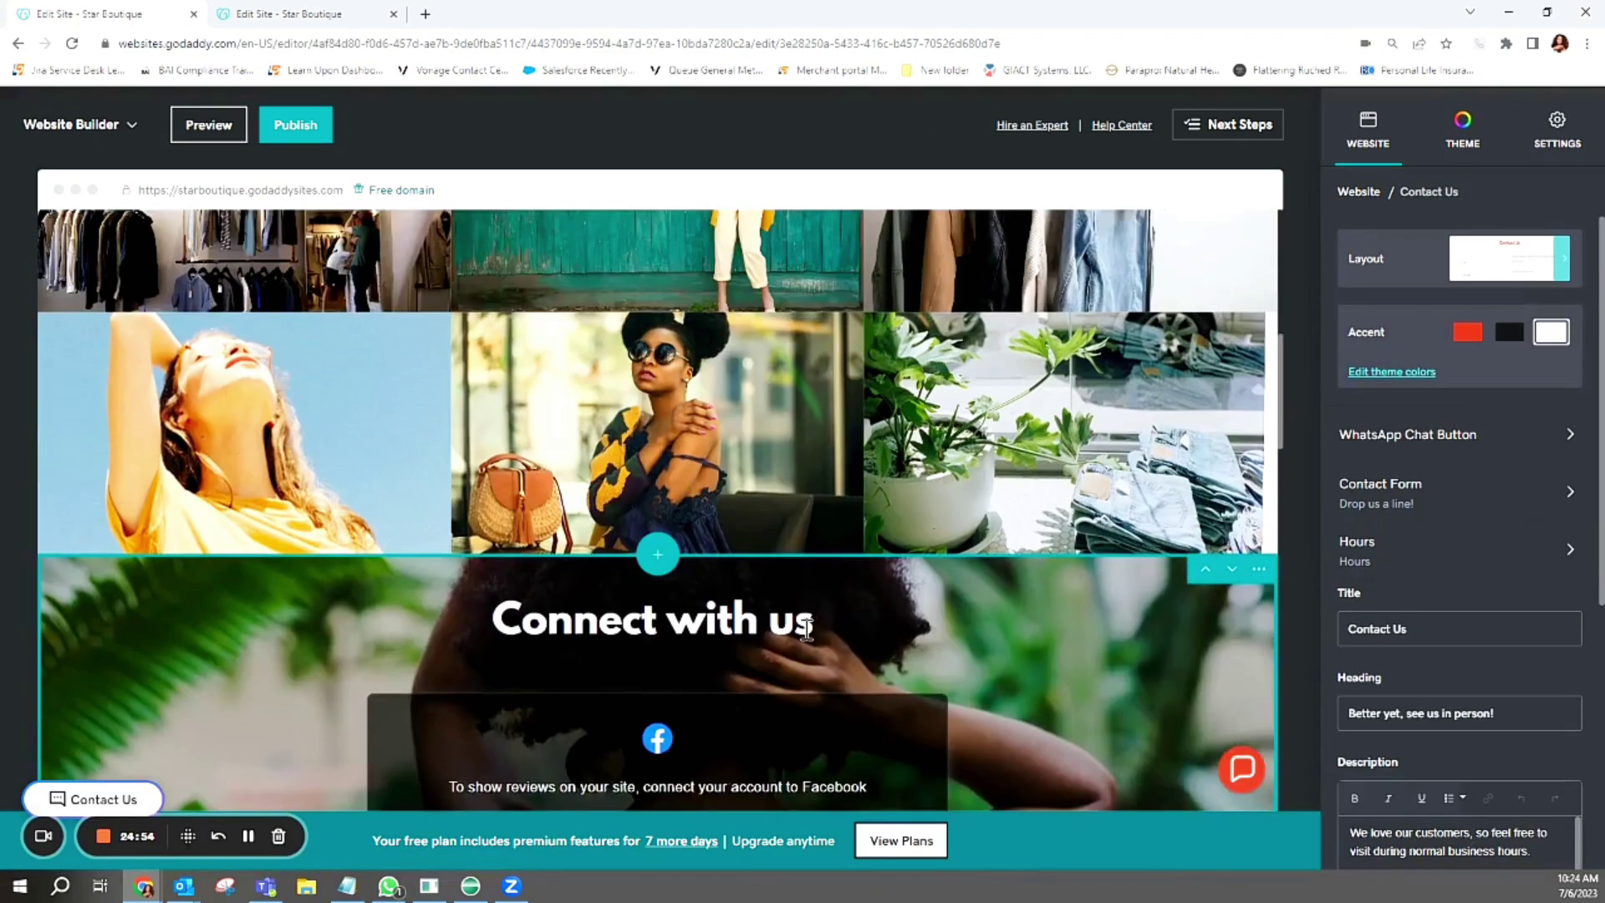
# Look over the home page from the cover image through the gallery and Connect with us section to the Contact Us form
pyautogui.scroll(-10, 807, 629)
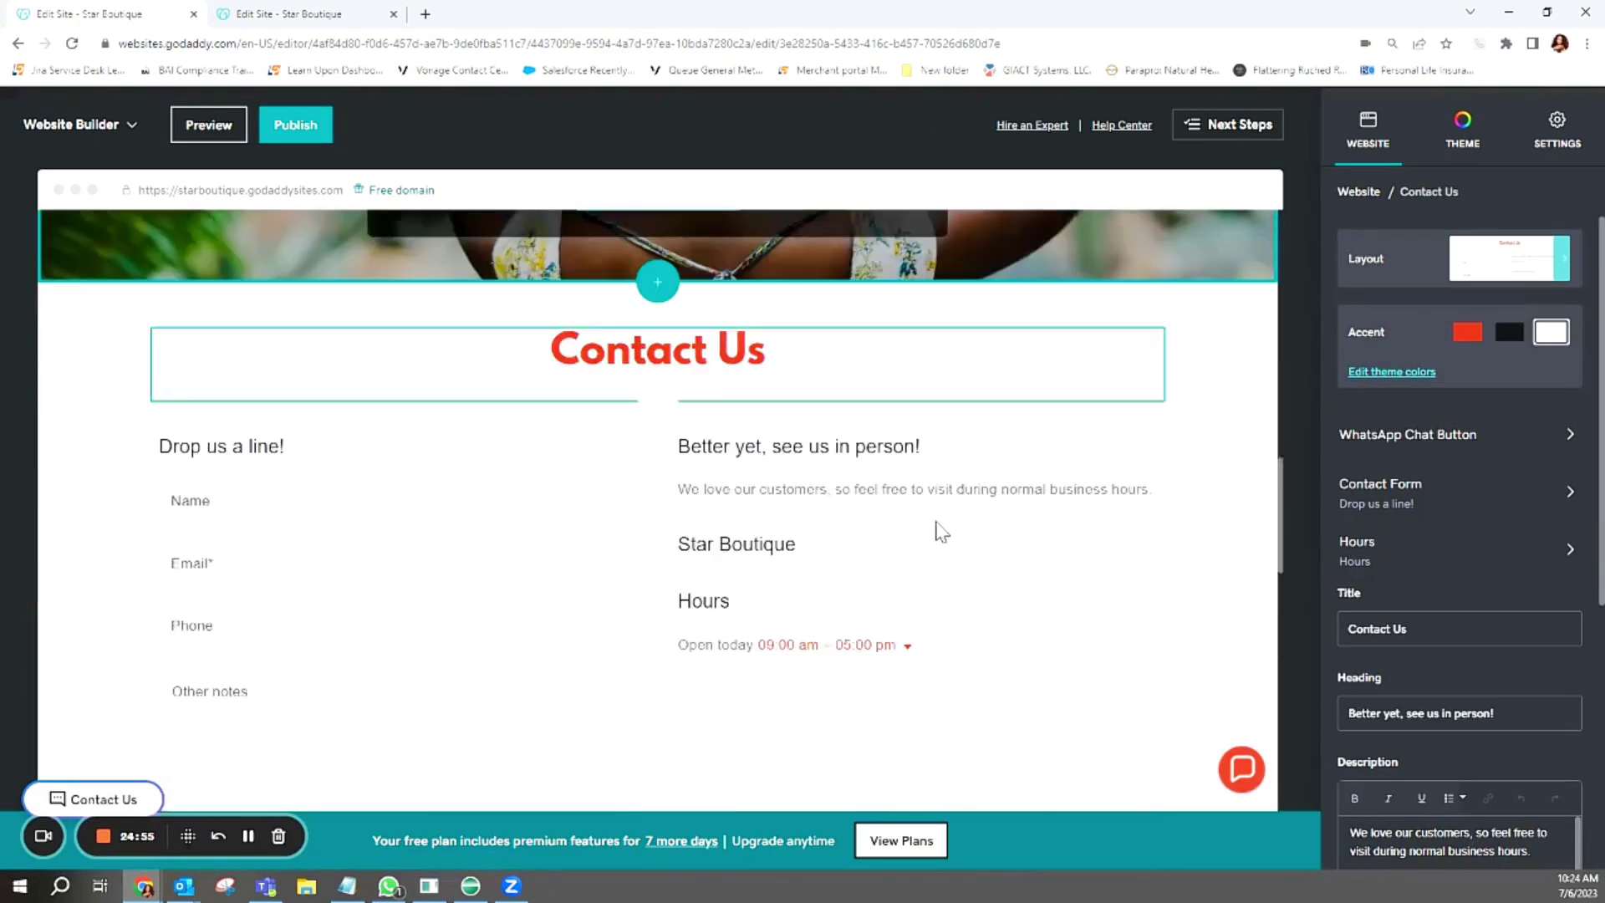
pyautogui.scroll(10, 1077, 431)
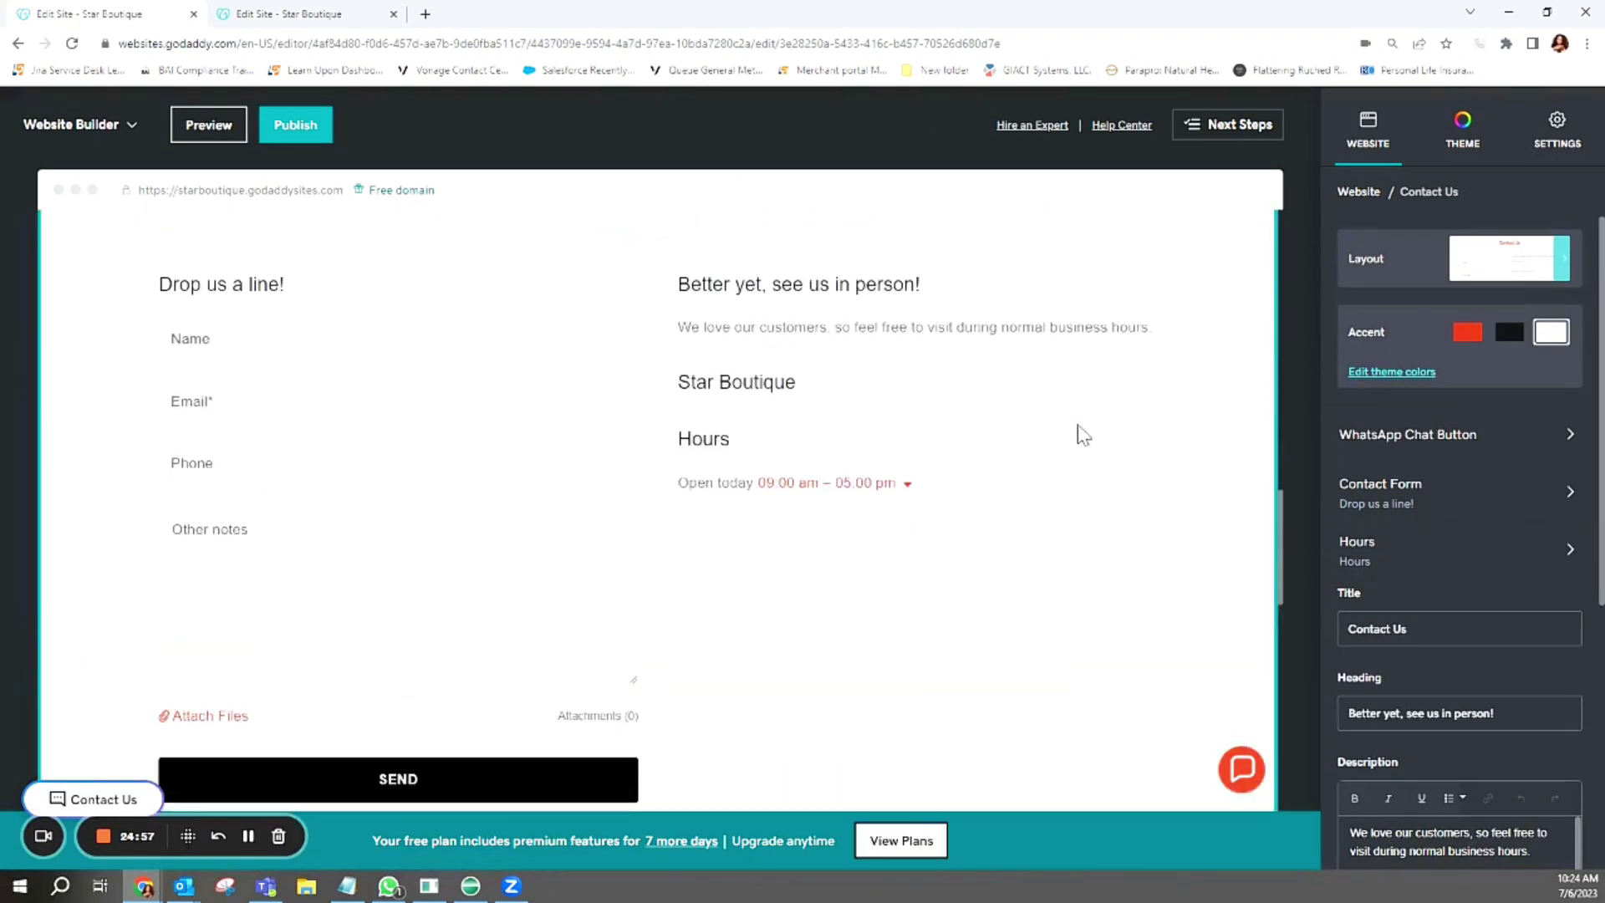
pyautogui.scroll(5, 1077, 423)
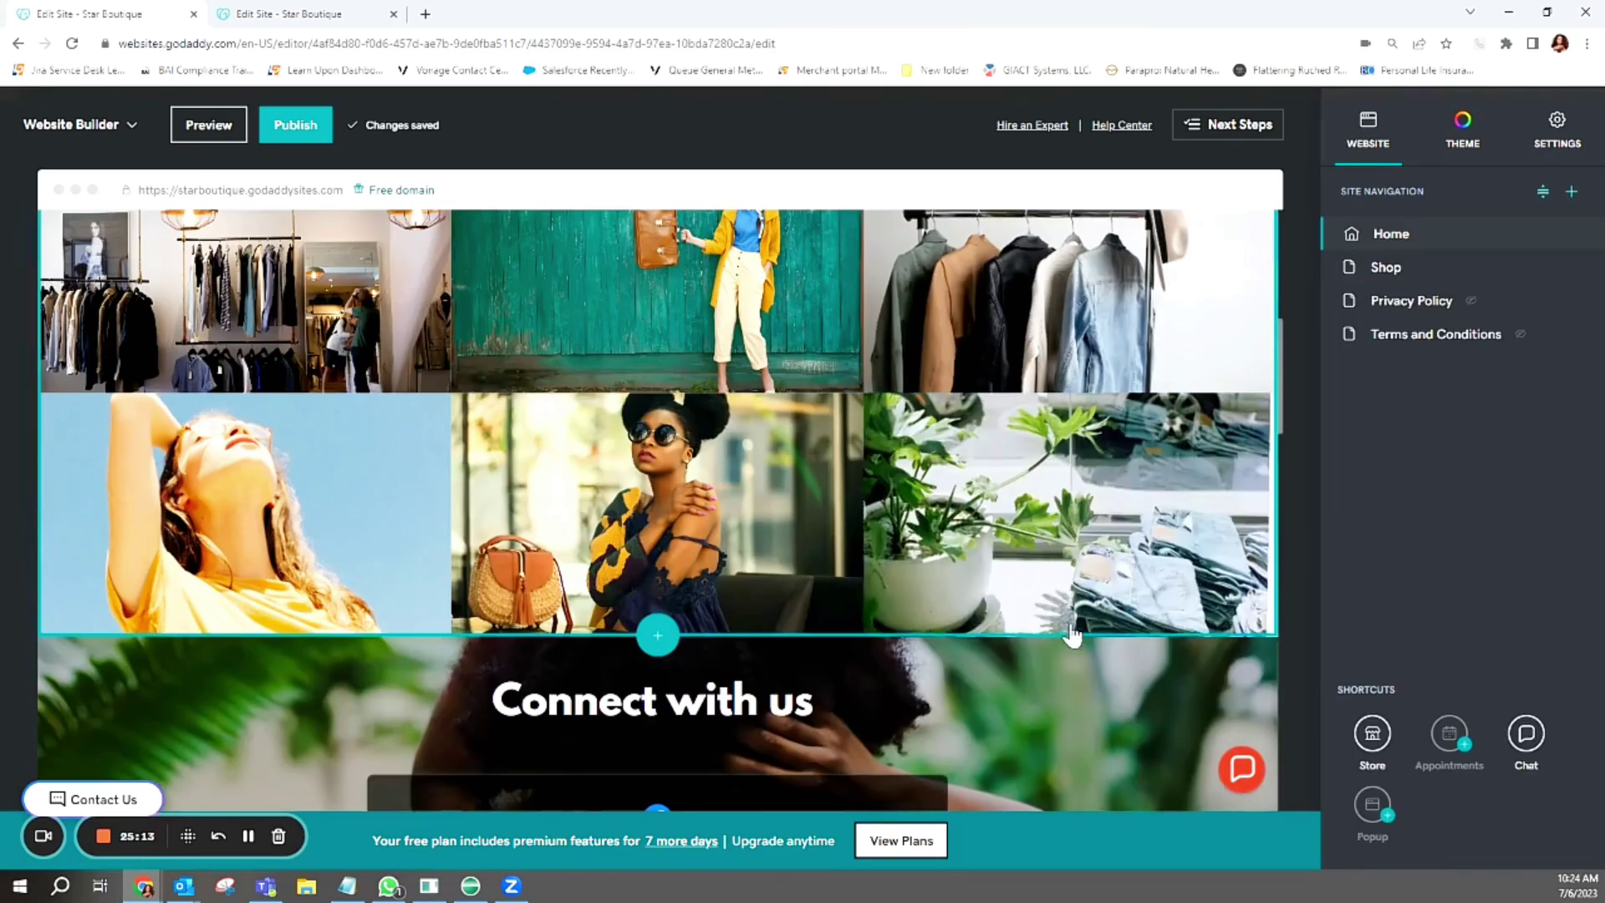
pyautogui.scroll(-2, 1030, 731)
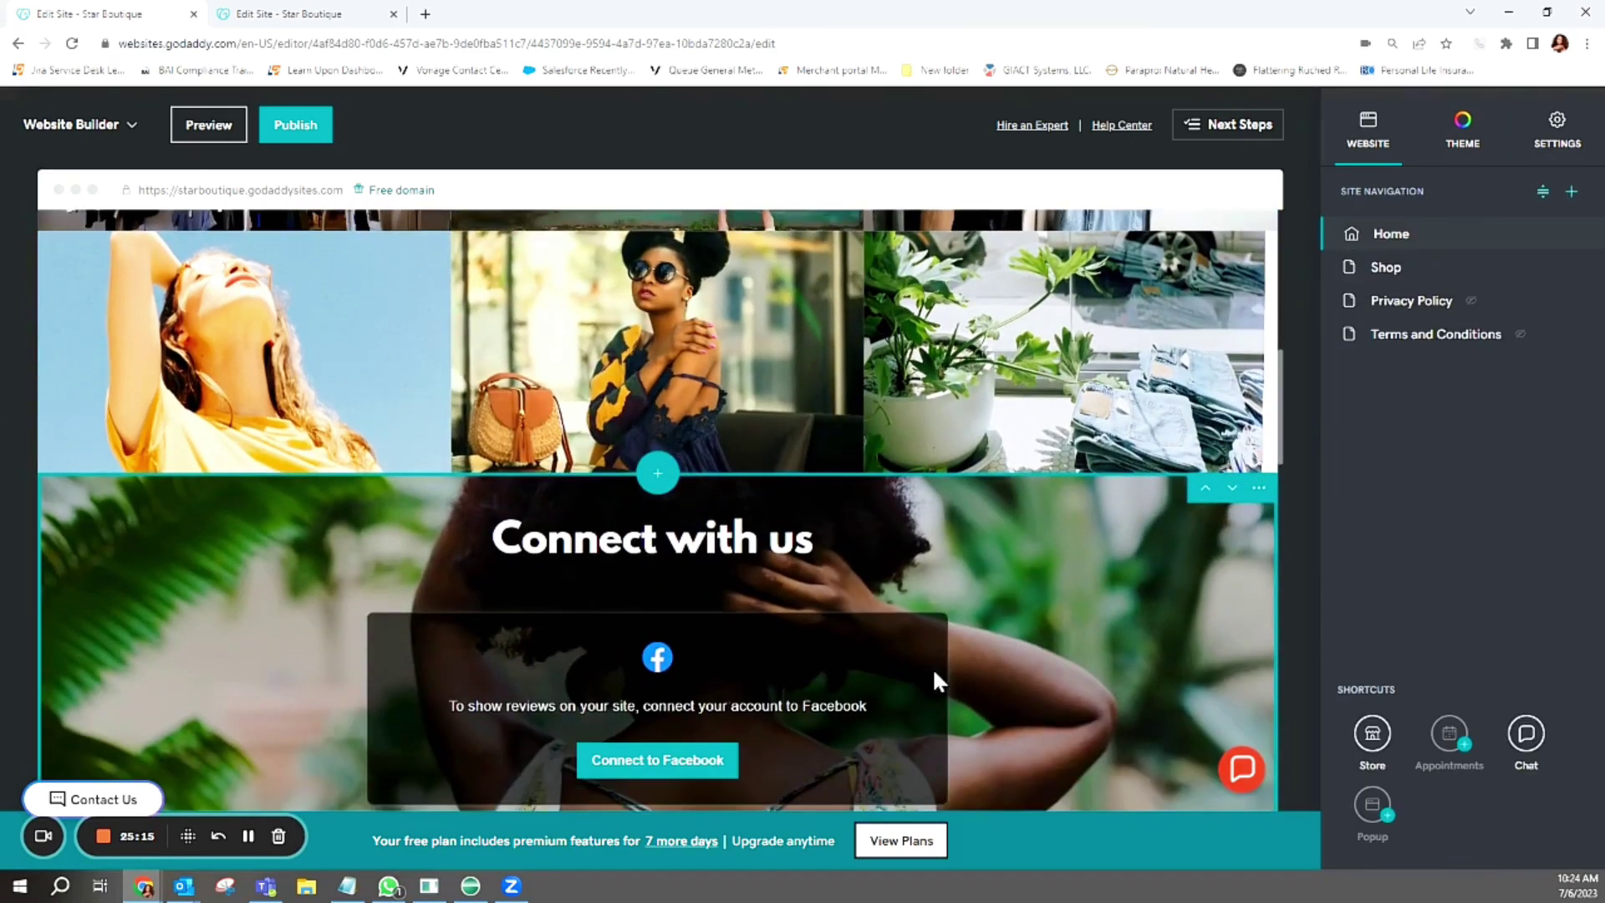
pyautogui.scroll(8, 946, 567)
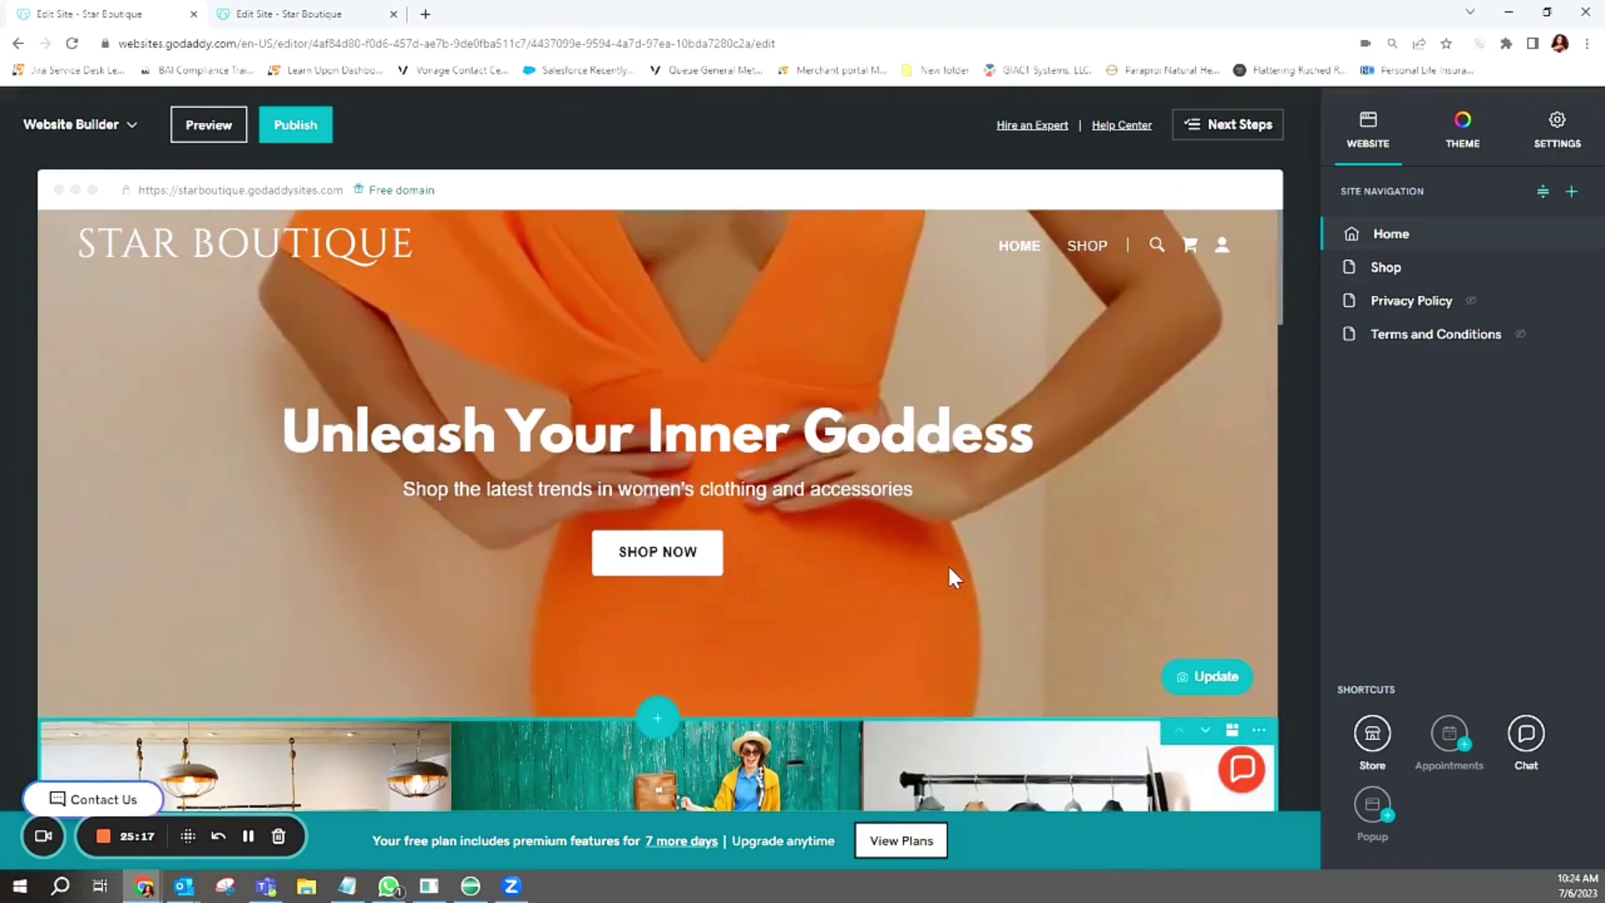
pyautogui.scroll(-10, 935, 562)
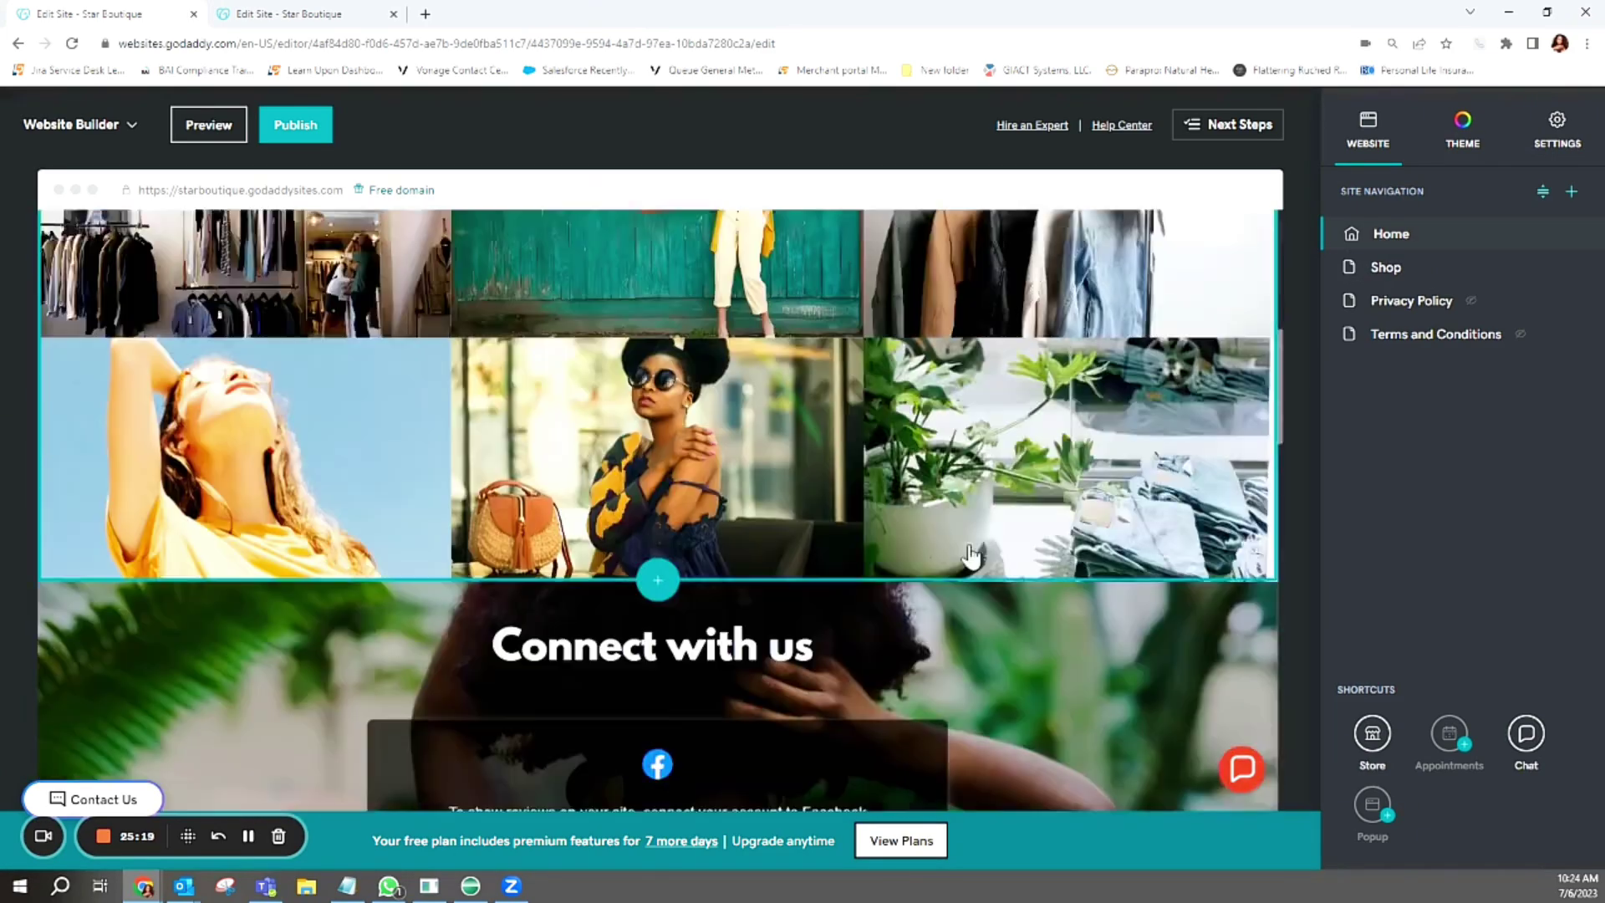
pyautogui.scroll(-7, 1010, 617)
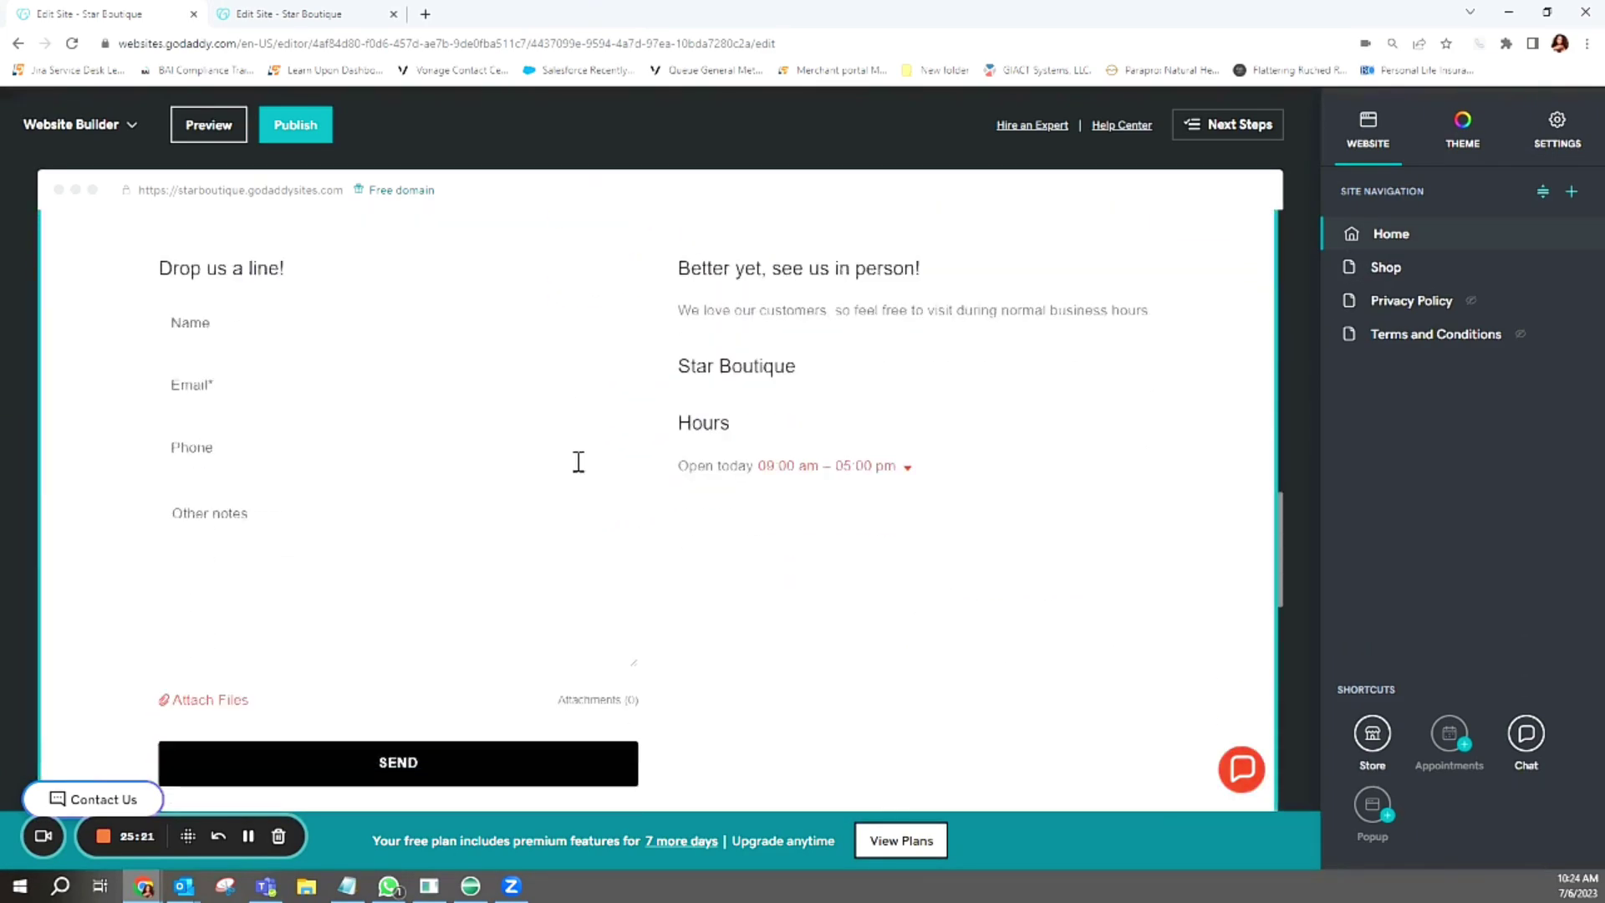
pyautogui.scroll(9, 960, 365)
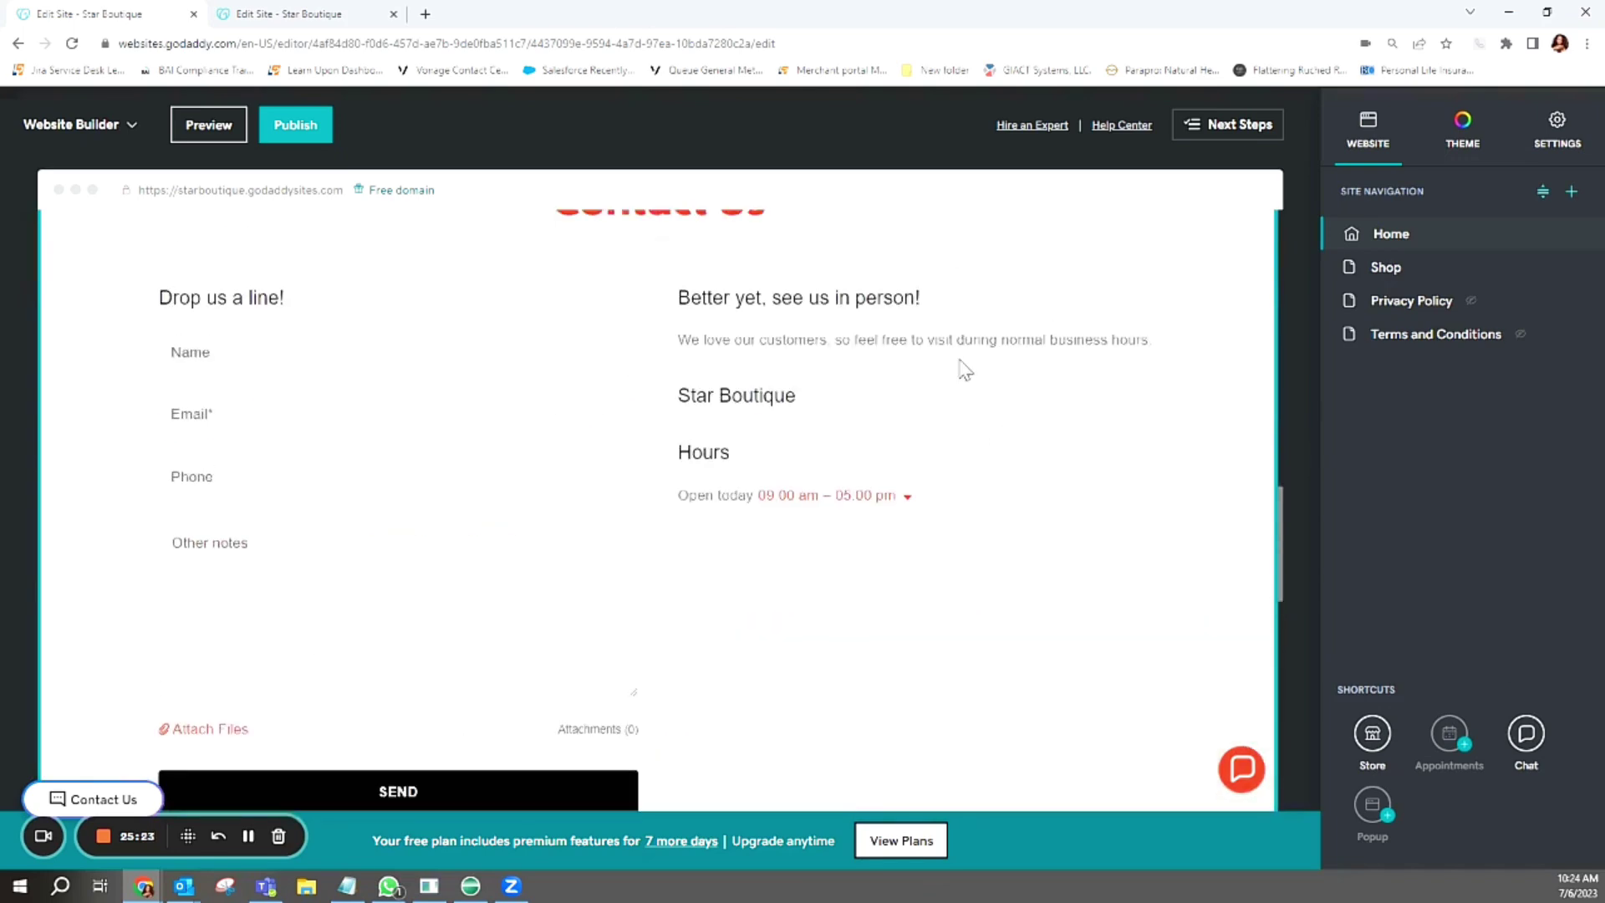
pyautogui.scroll(5, 960, 370)
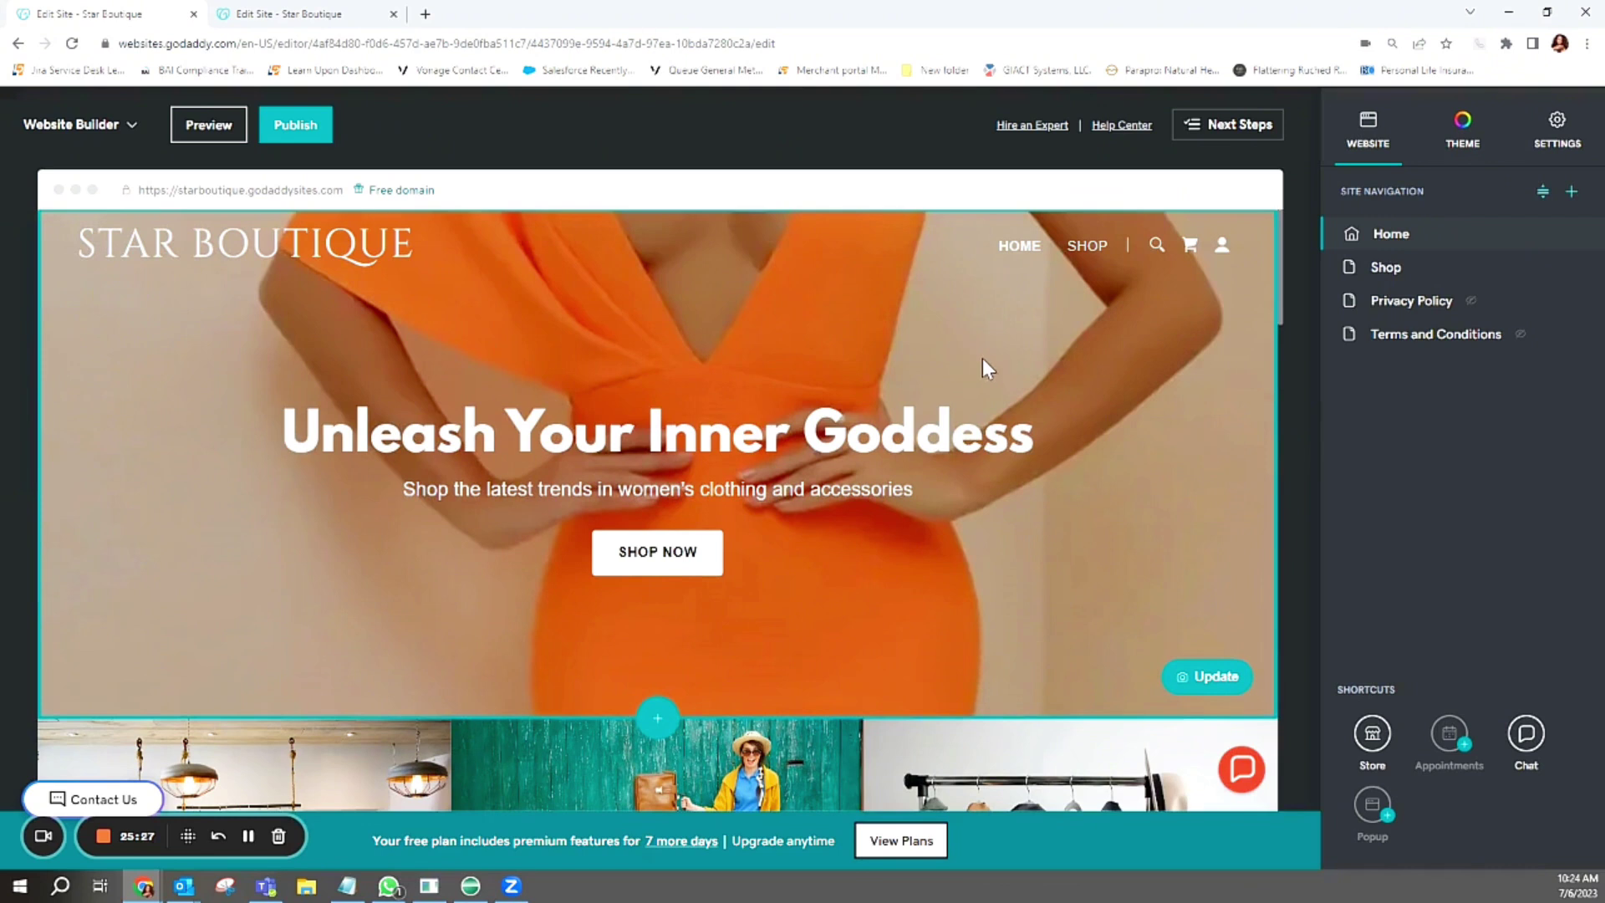
# Open the header logo's upload and creation options, and close them without selecting a logo
pyautogui.click(308, 247)
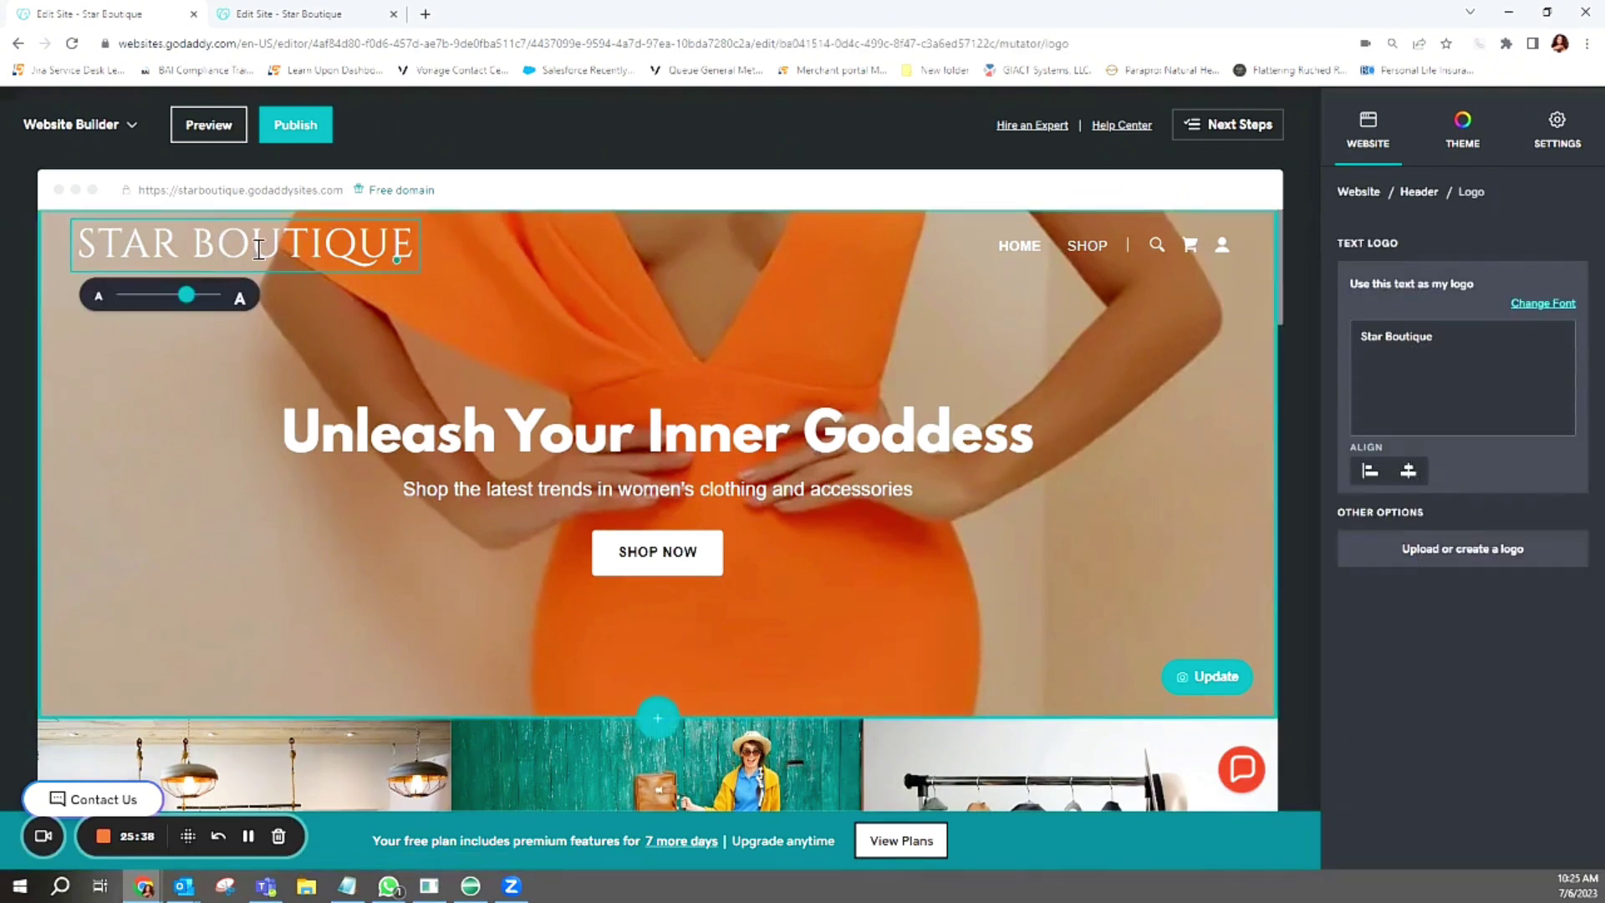
pyautogui.click(1432, 554)
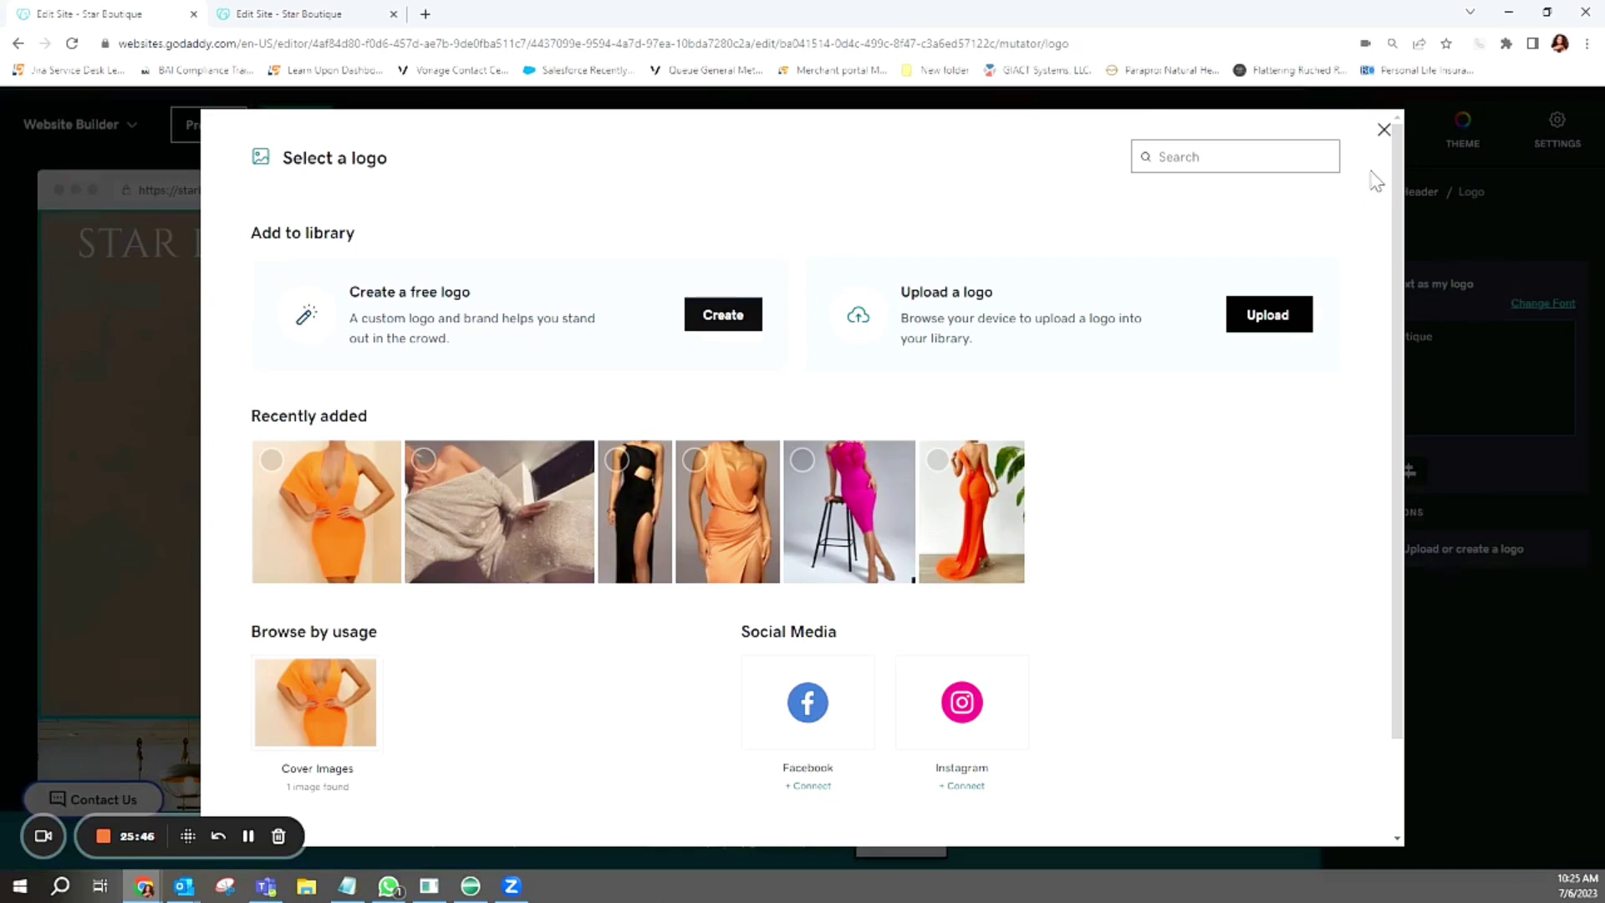
pyautogui.click(1383, 132)
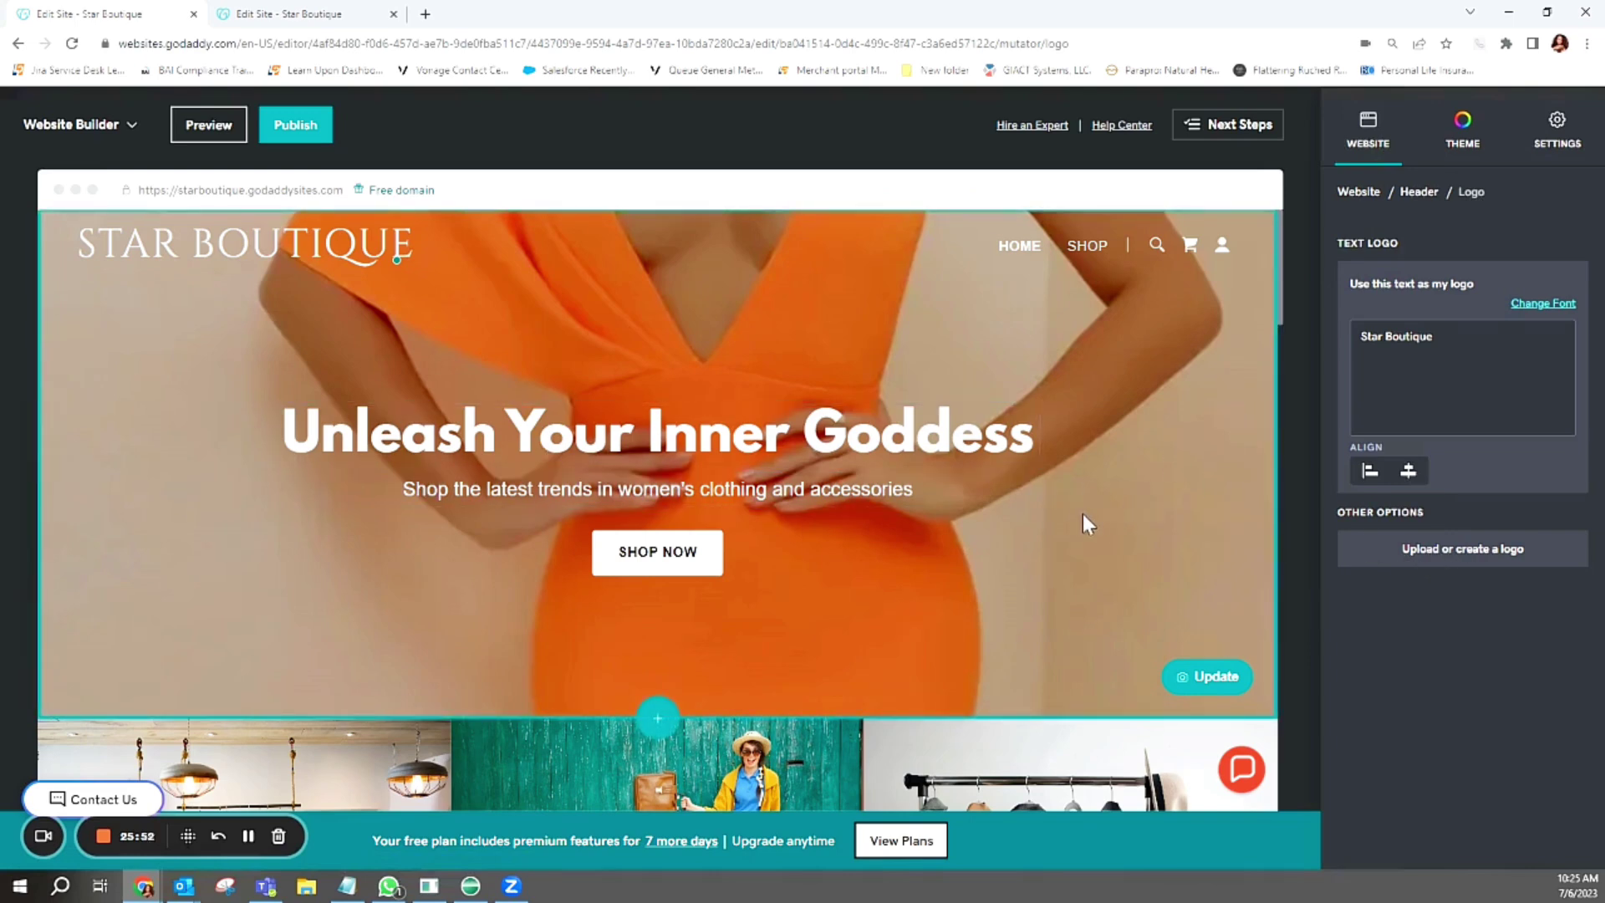
# On the Shop page, start a new product of type Physical and name it "Beautiful party dress"
pyautogui.scroll(-10, 1014, 328)
pyautogui.scroll(10, 889, 404)
pyautogui.click(1078, 253)
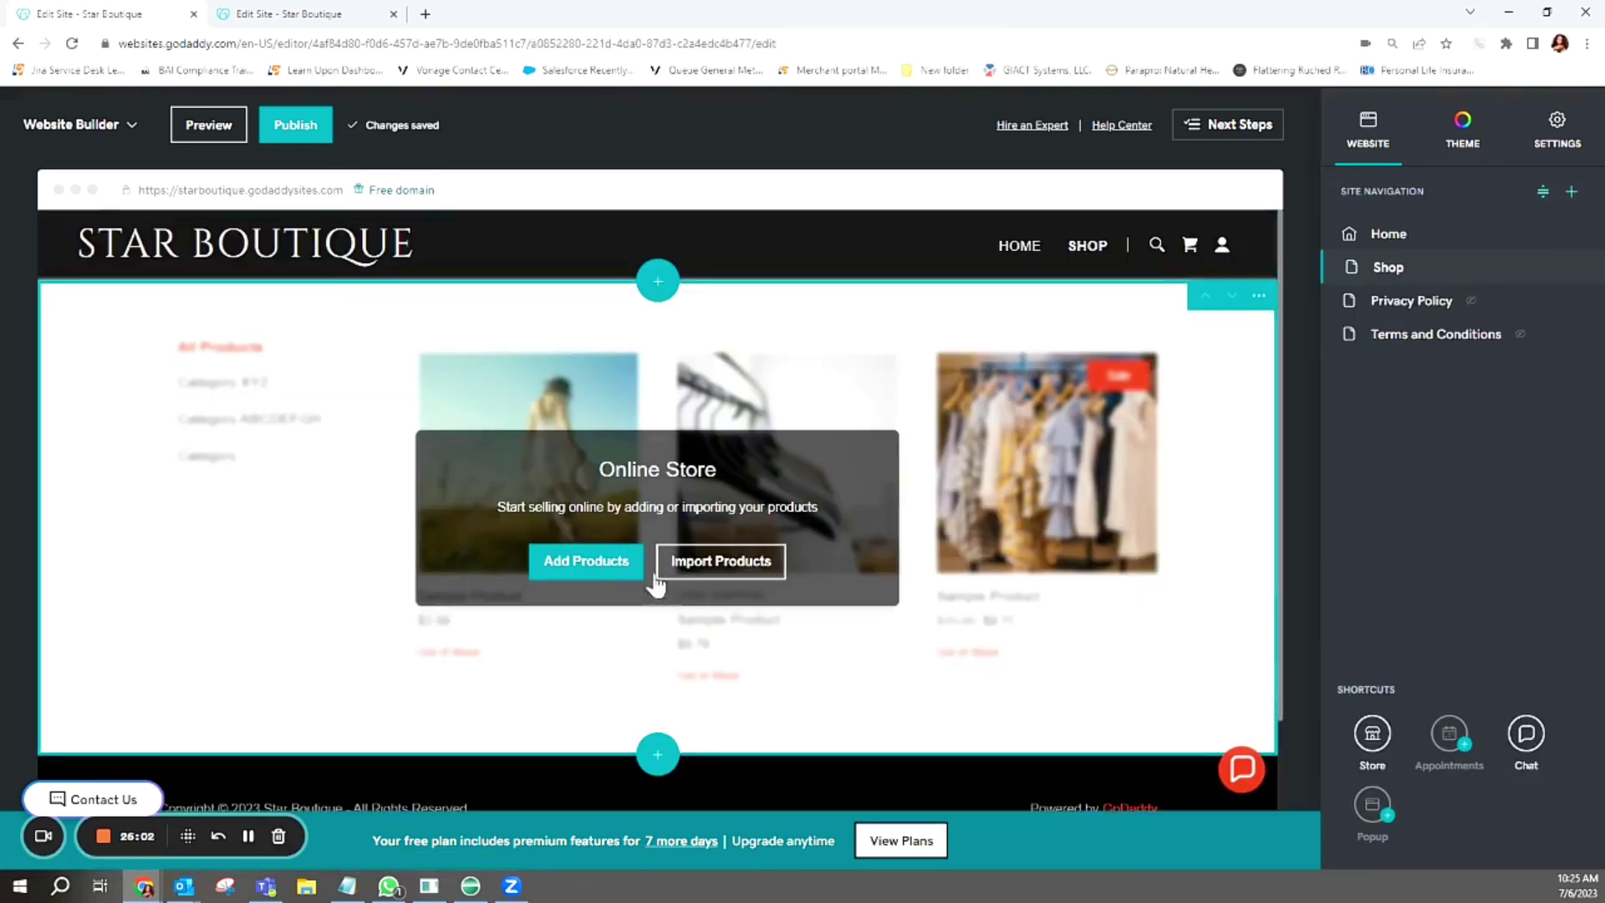
pyautogui.click(589, 565)
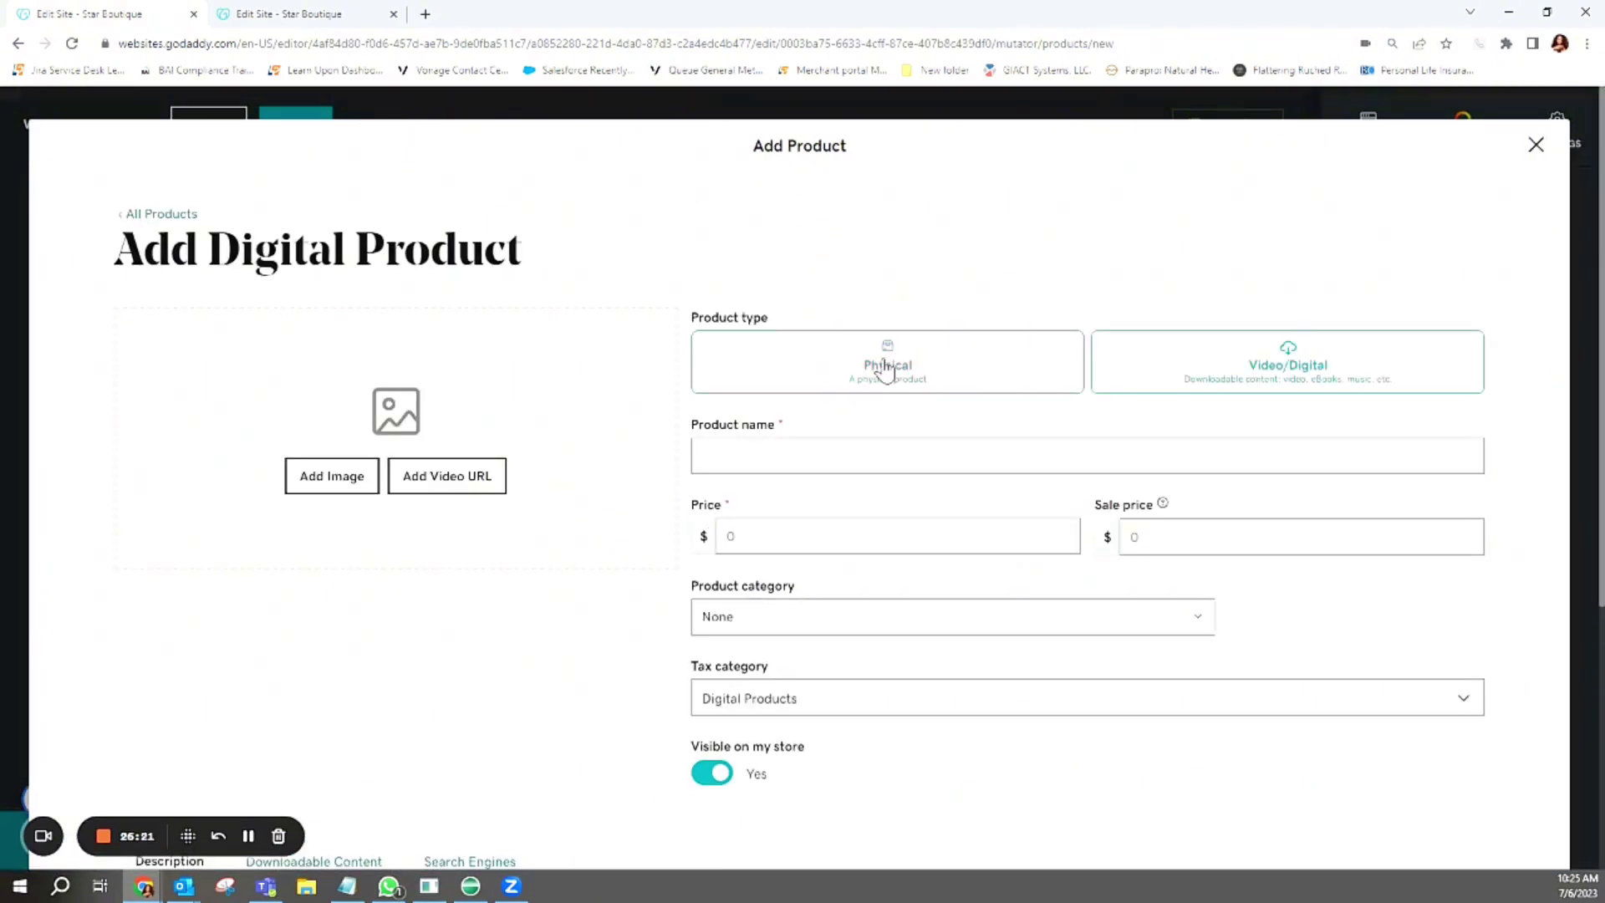
pyautogui.click(886, 369)
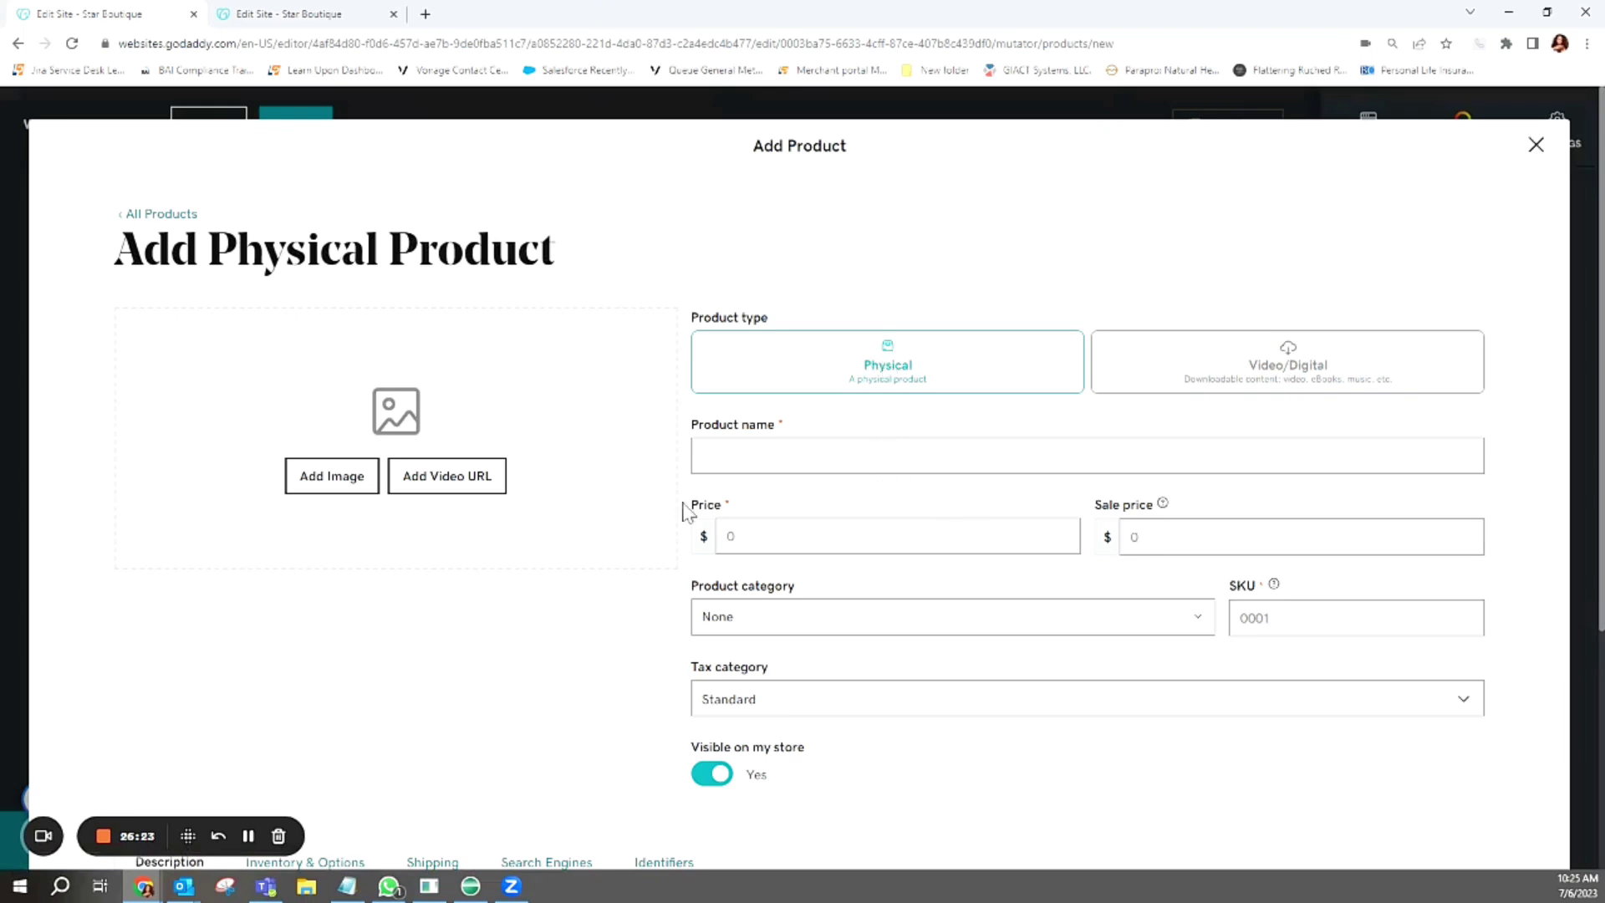
pyautogui.click(768, 457)
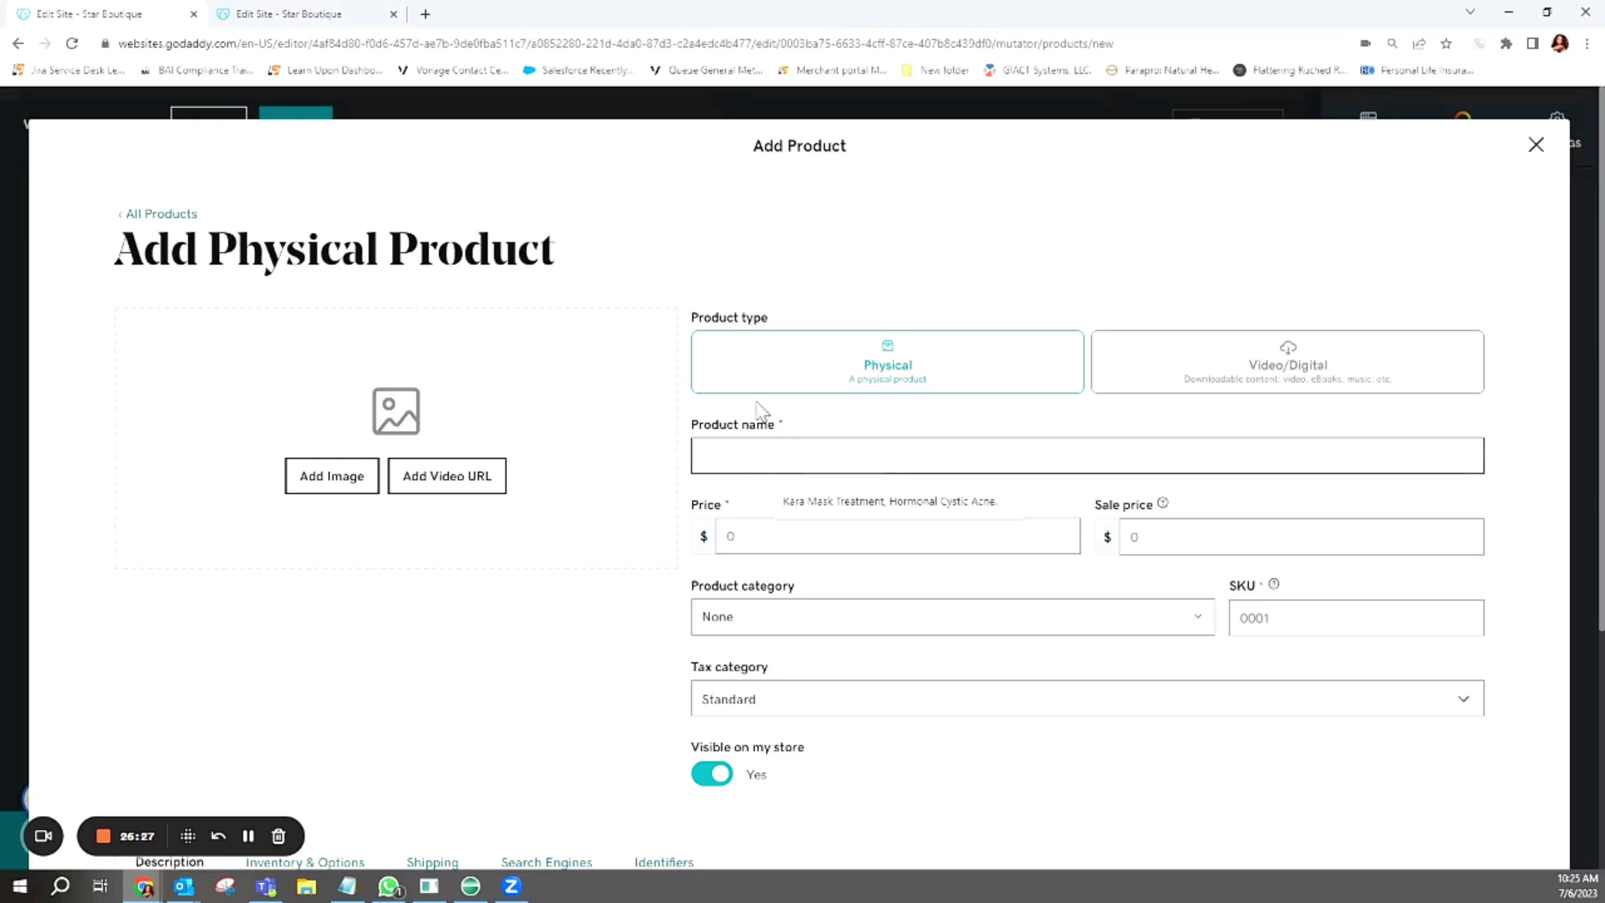
pyautogui.write('Beautiful party dress')
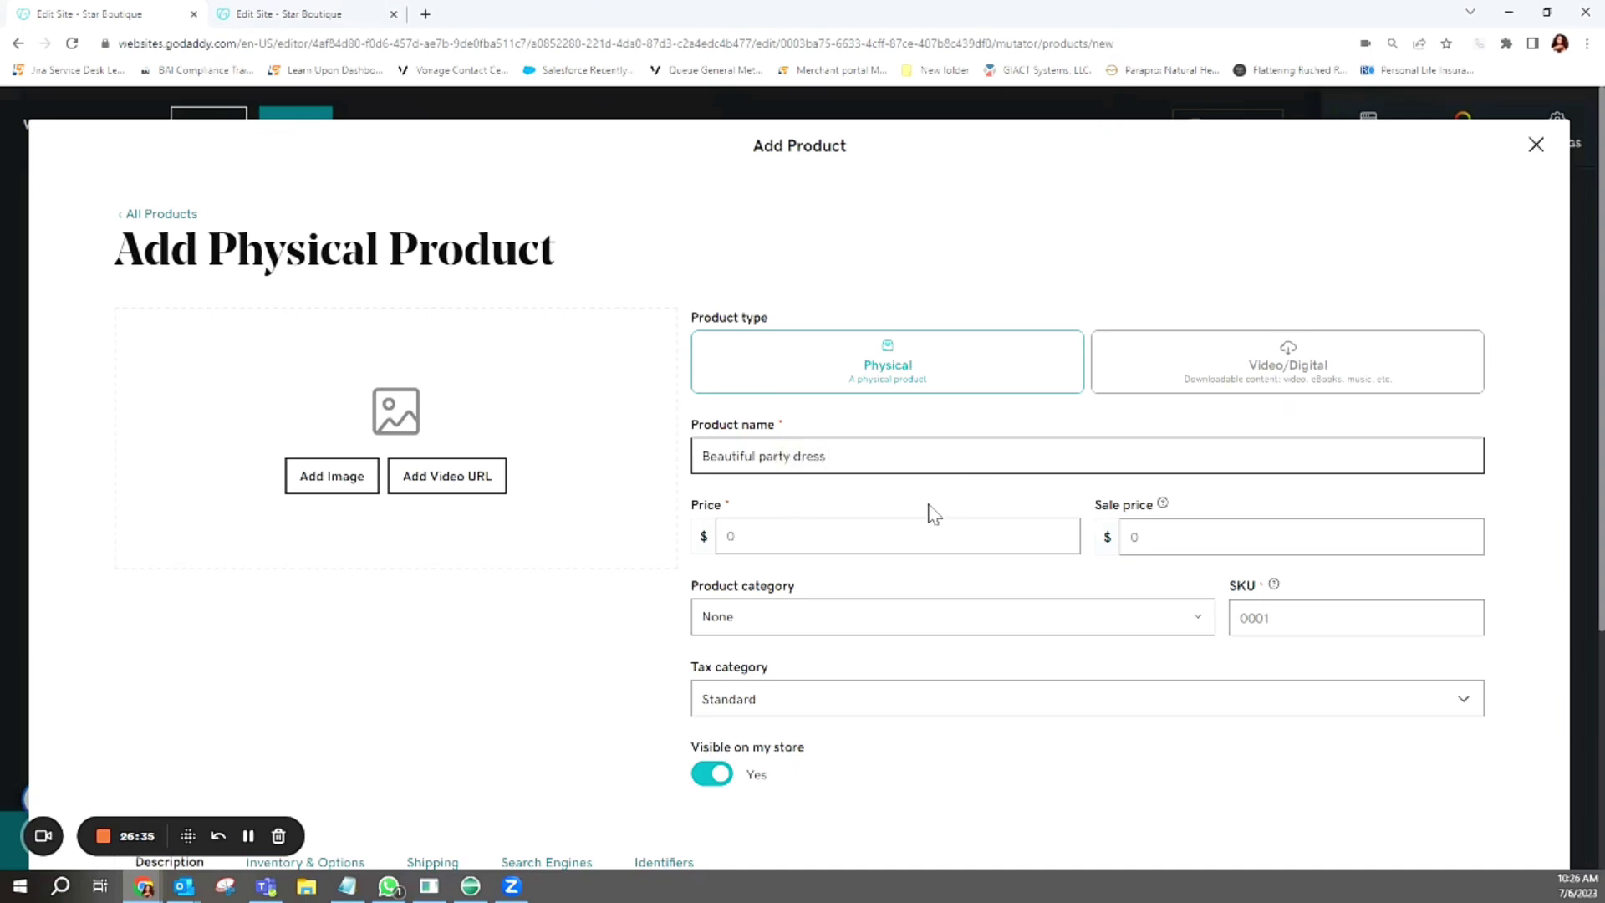
# Check the price of the orange one-shoulder dress on the SHEIN product page and return to the product form
pyautogui.click(864, 539)
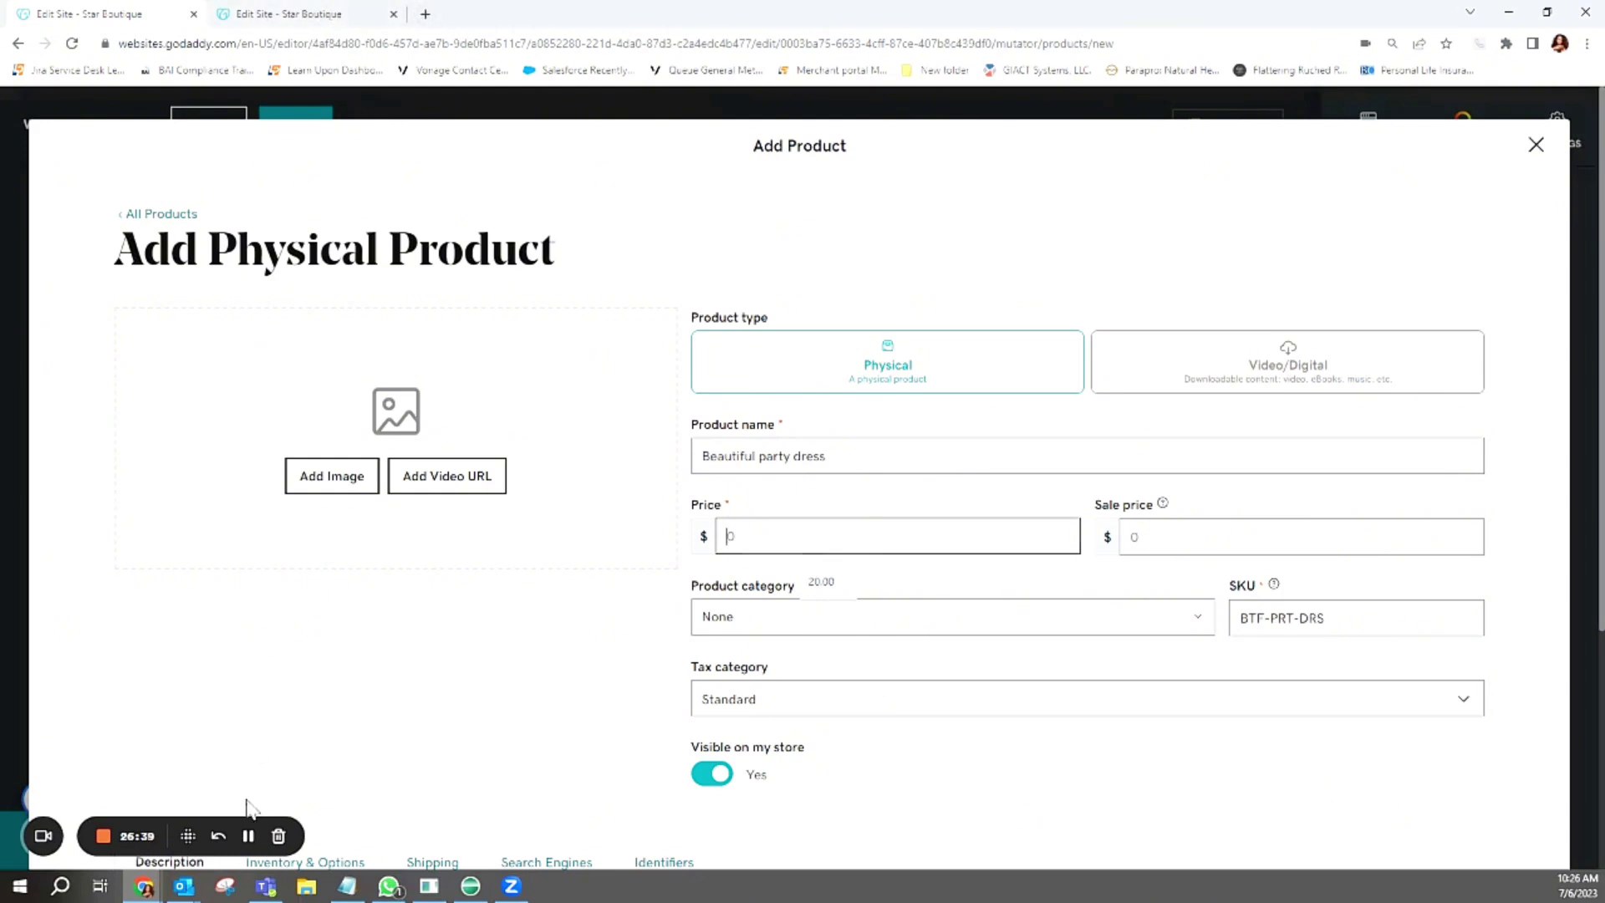
pyautogui.moveTo(144, 885)
pyautogui.click(114, 809)
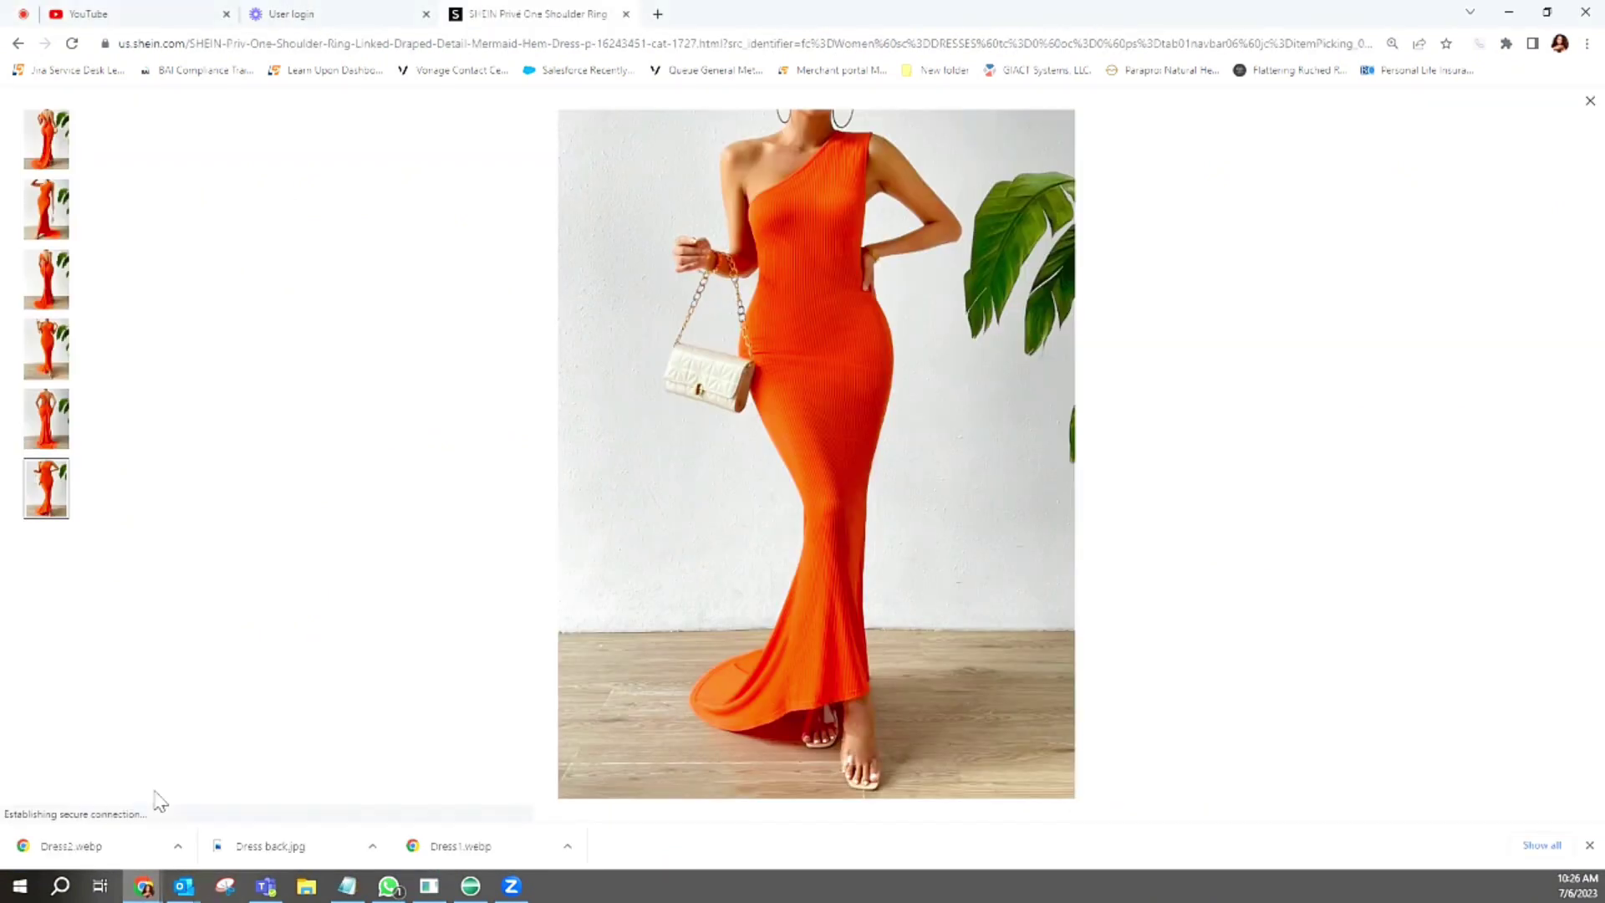
pyautogui.click(1591, 102)
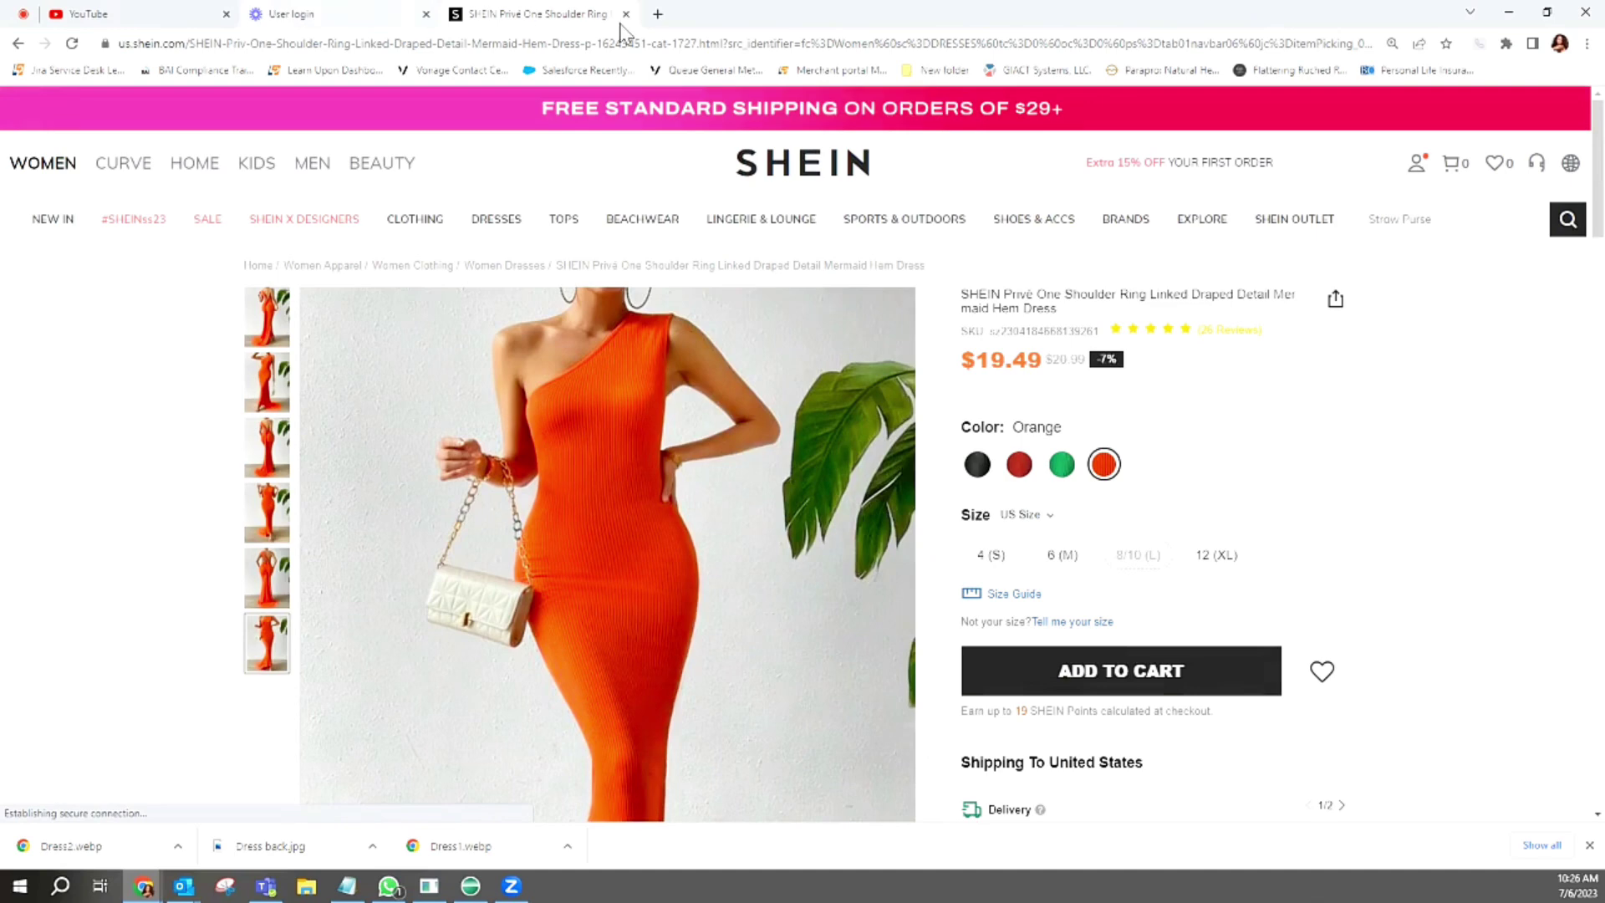
pyautogui.moveTo(833, 12); pyautogui.dragTo(964, 449)
pyautogui.click(906, 229)
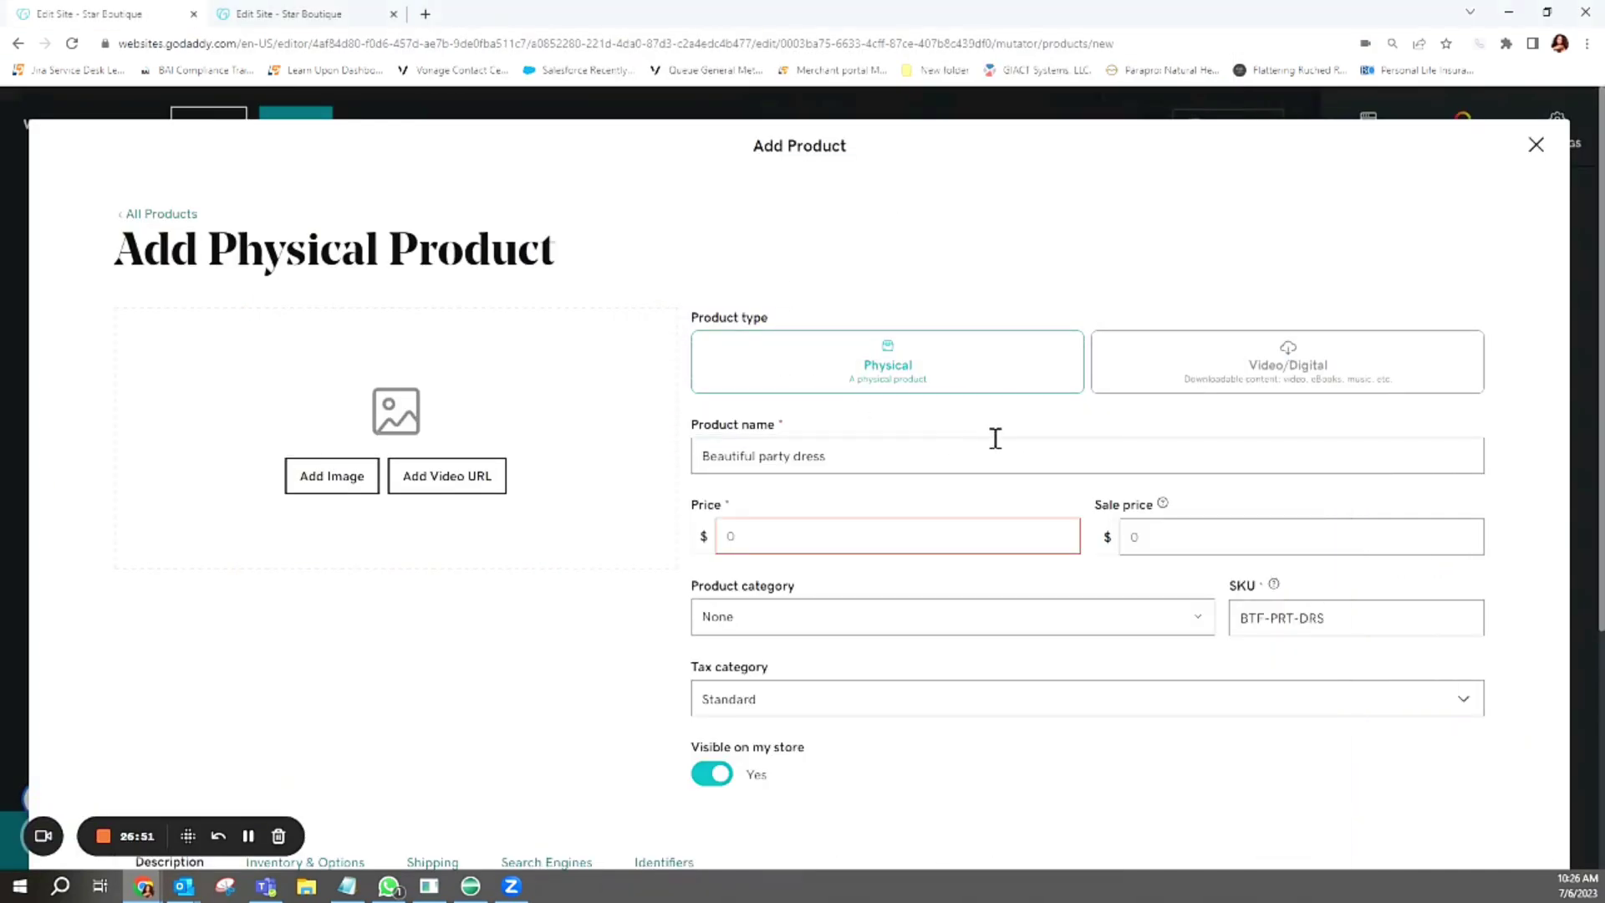
# Set the party dress's price to $45
pyautogui.click(798, 537)
pyautogui.write('45')
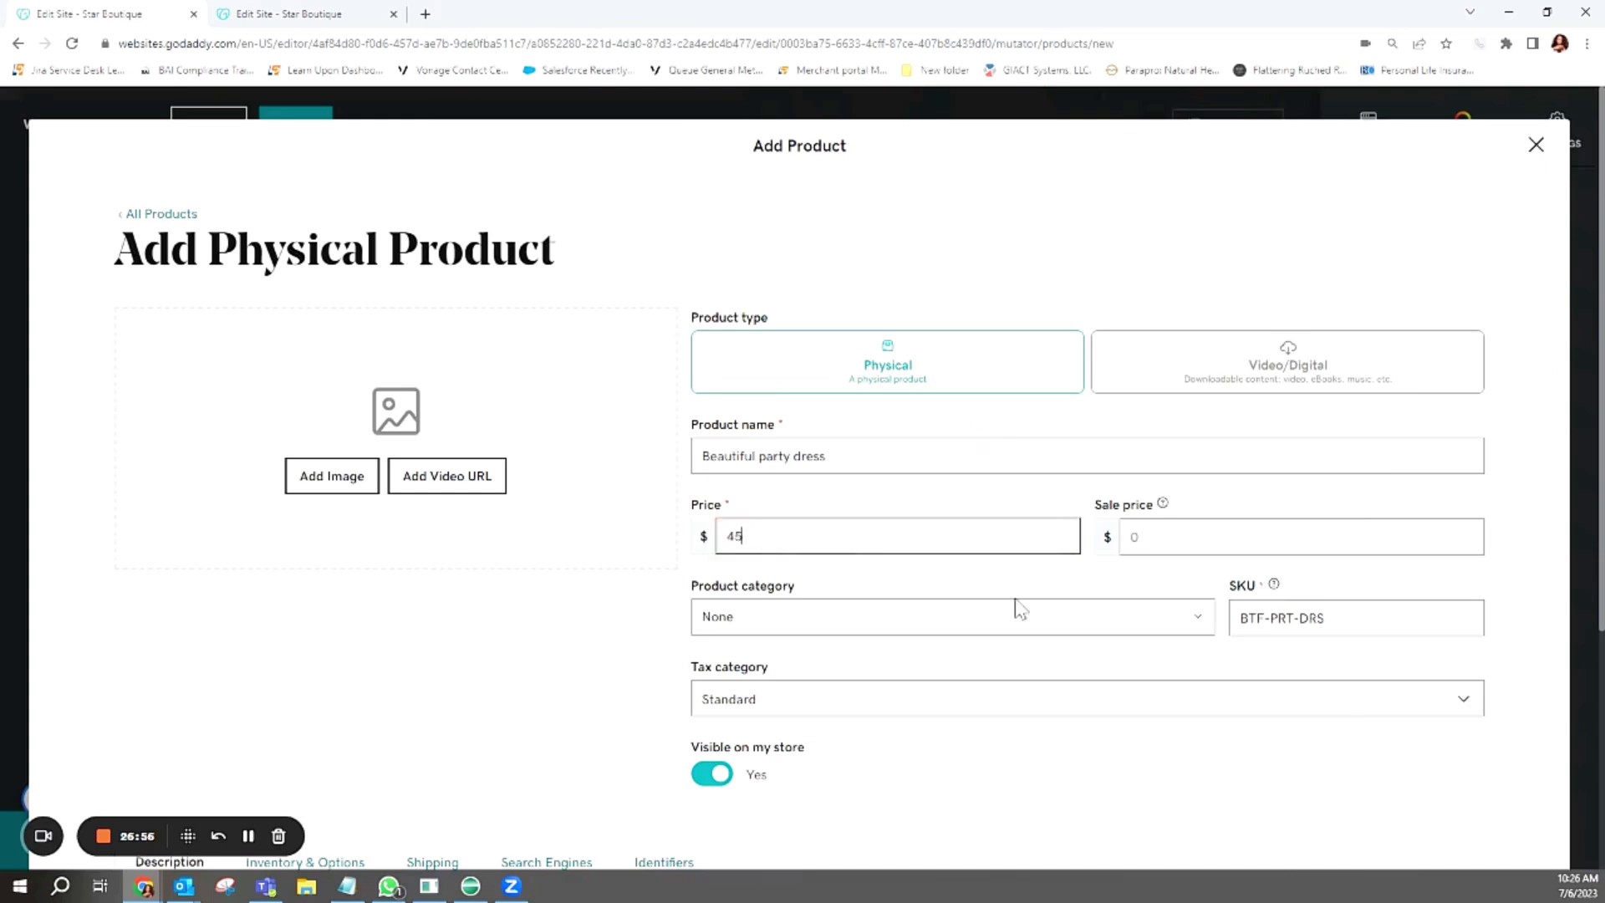
pyautogui.click(1553, 531)
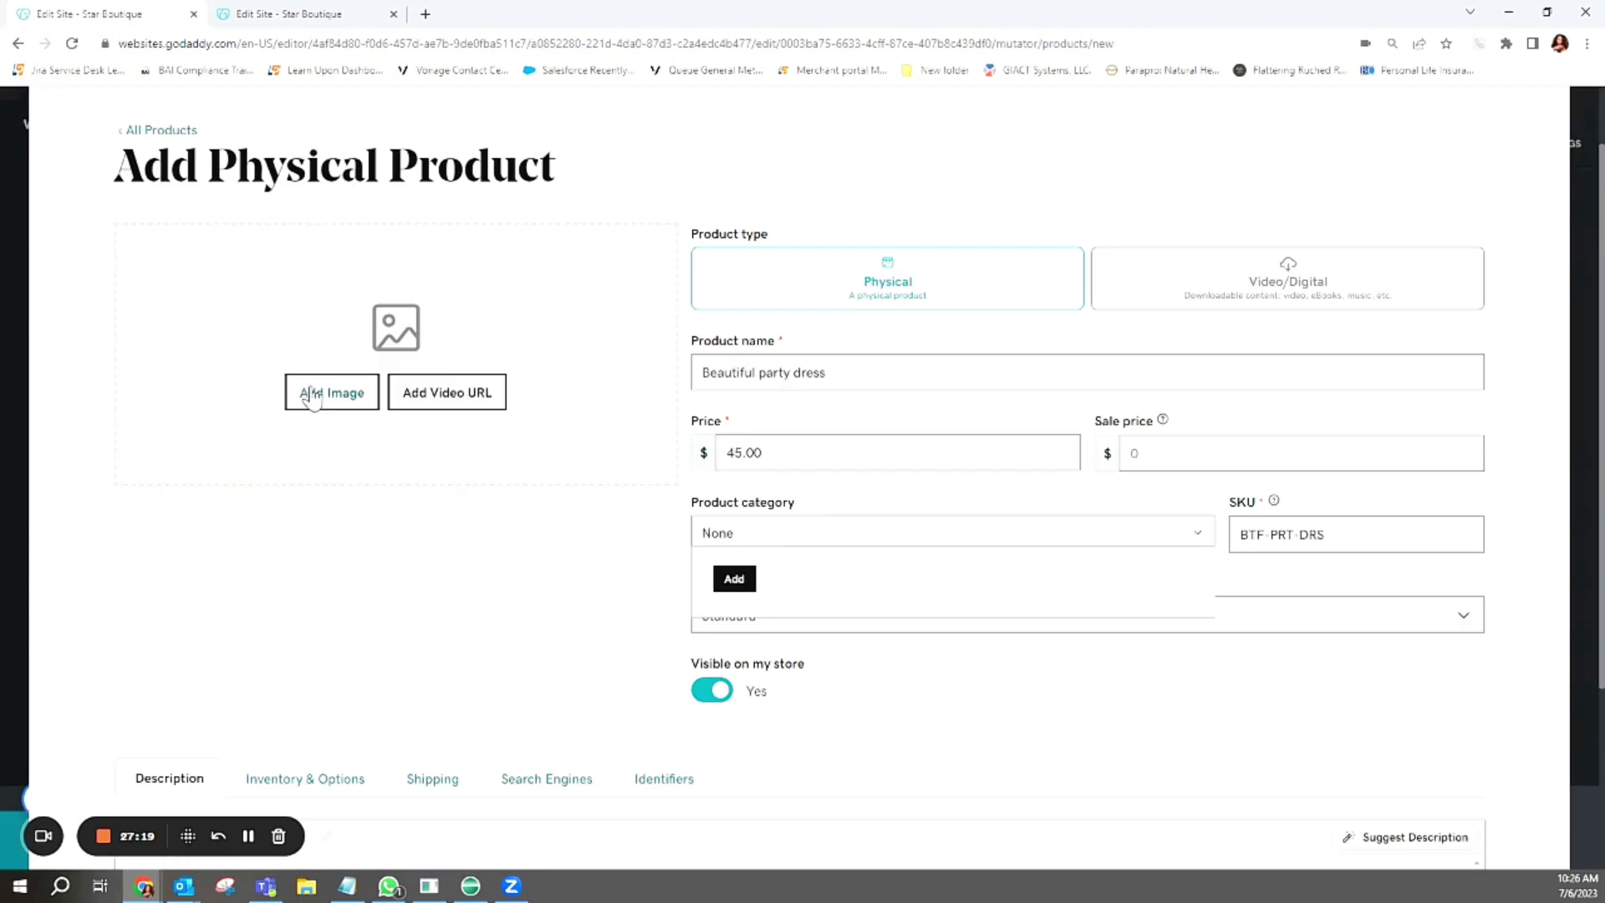
# Add the recently uploaded back-view photo of the orange dress as the product's first image
pyautogui.click(314, 393)
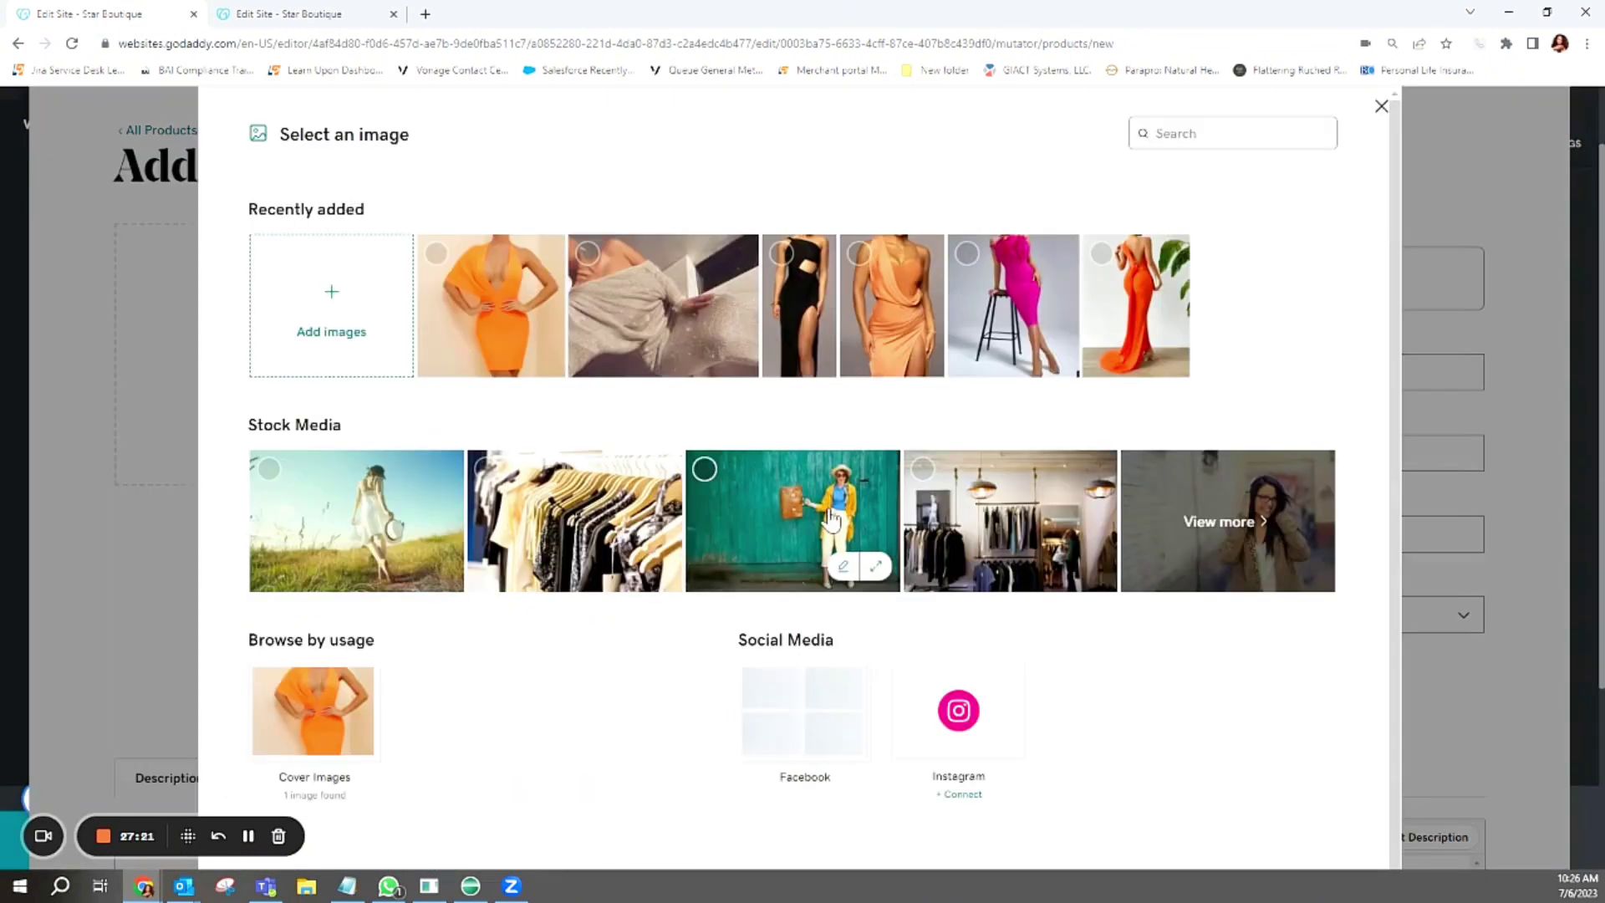
pyautogui.click(1136, 309)
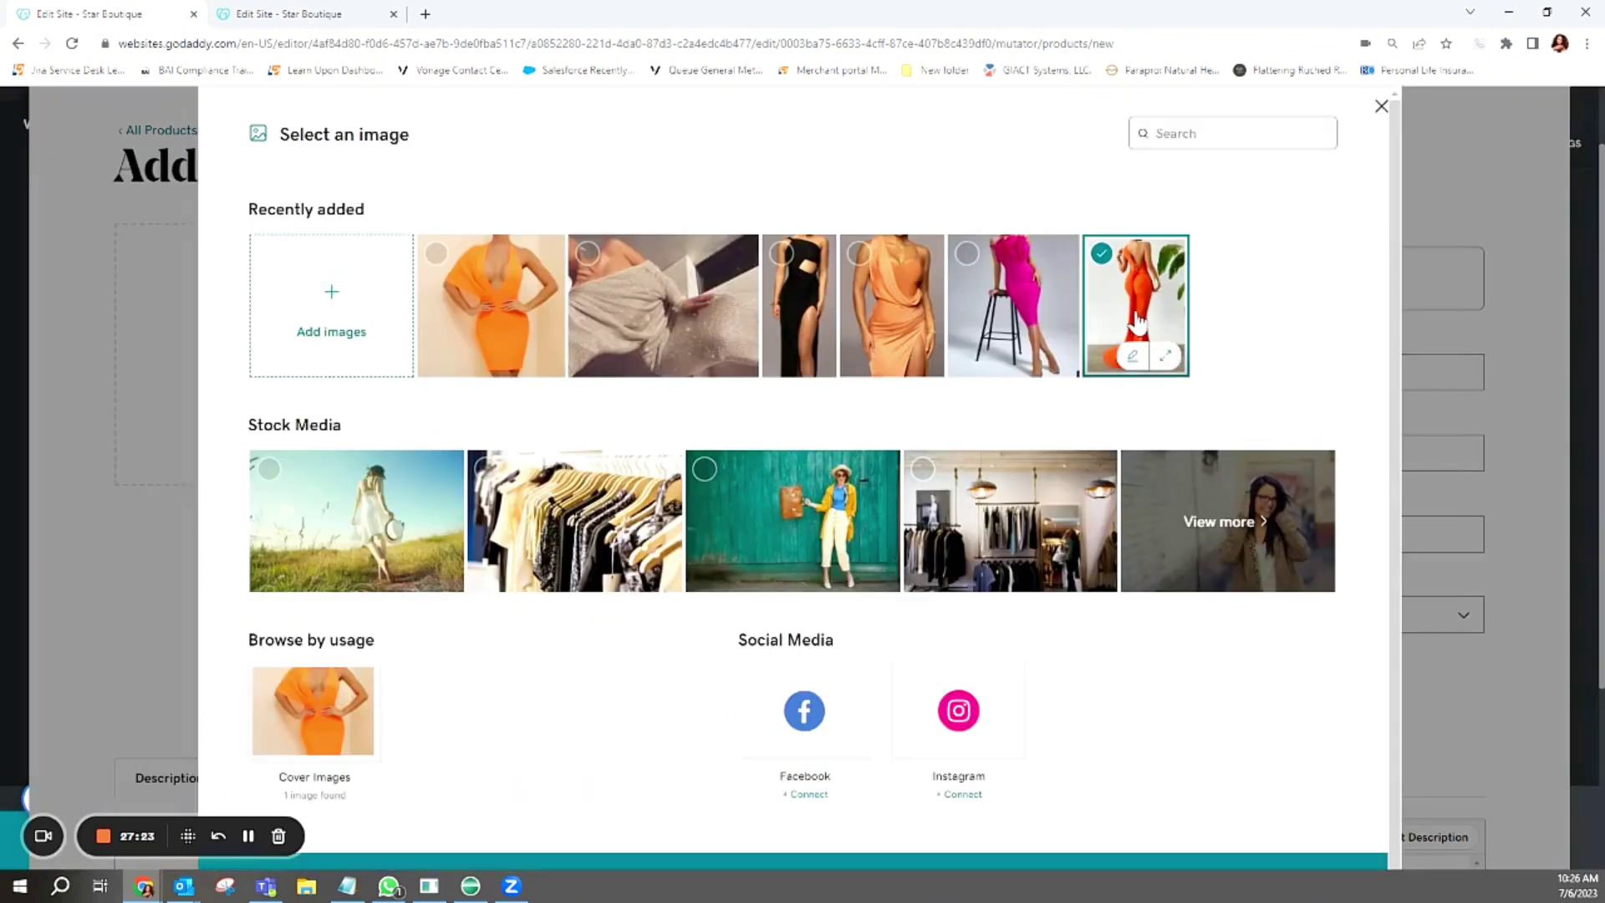
pyautogui.scroll(-1, 1212, 698)
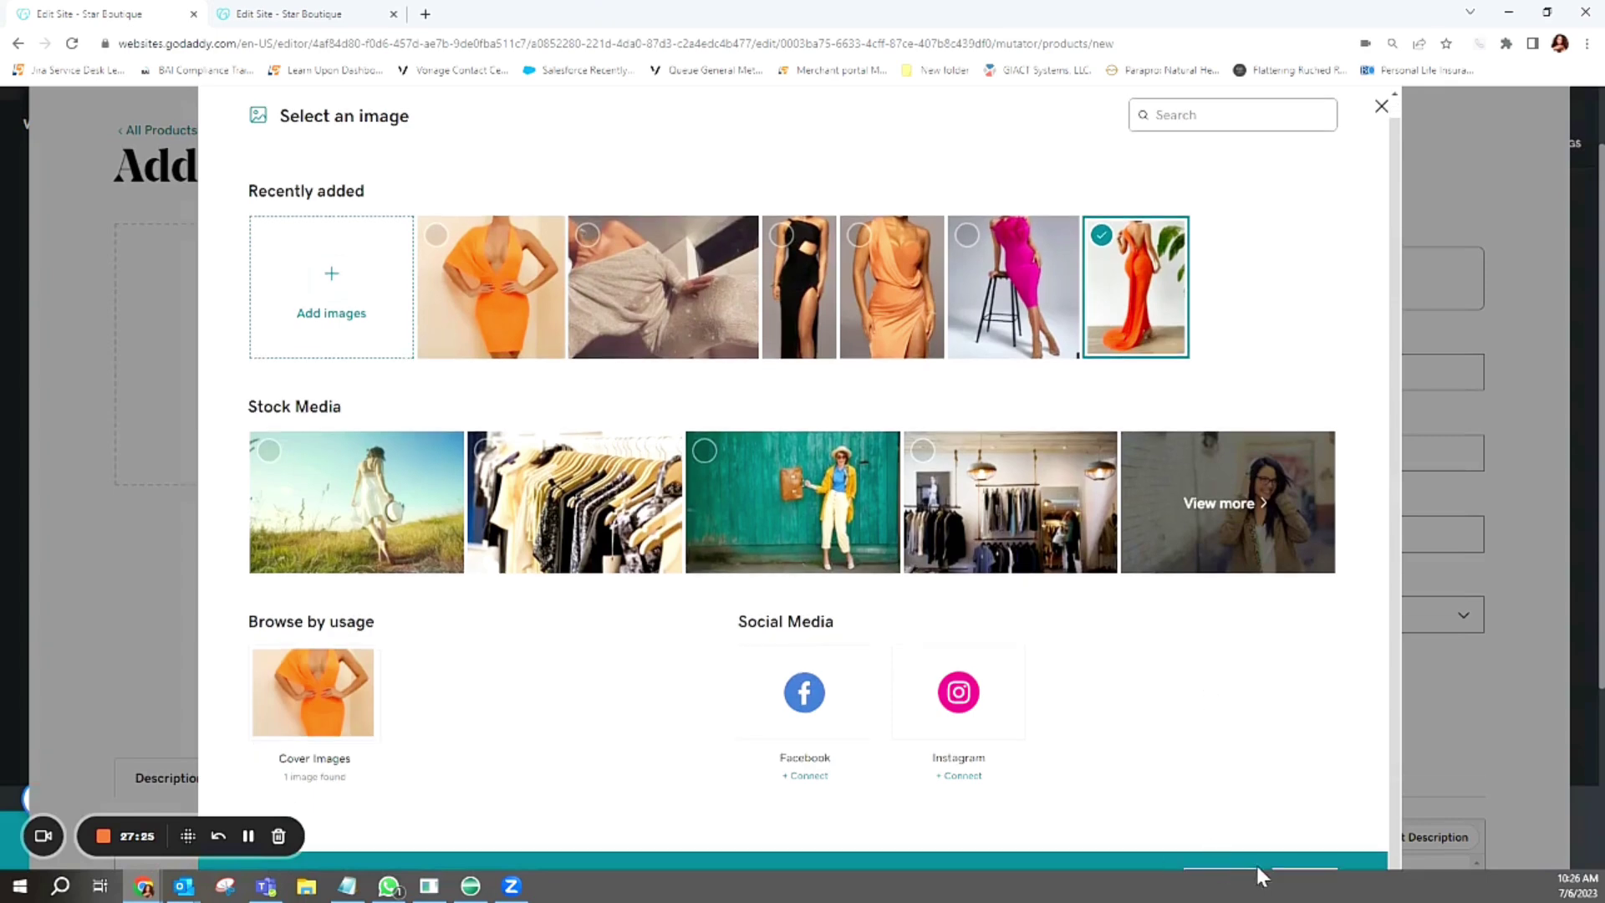
pyautogui.scroll(-3, 1314, 575)
pyautogui.click(1304, 637)
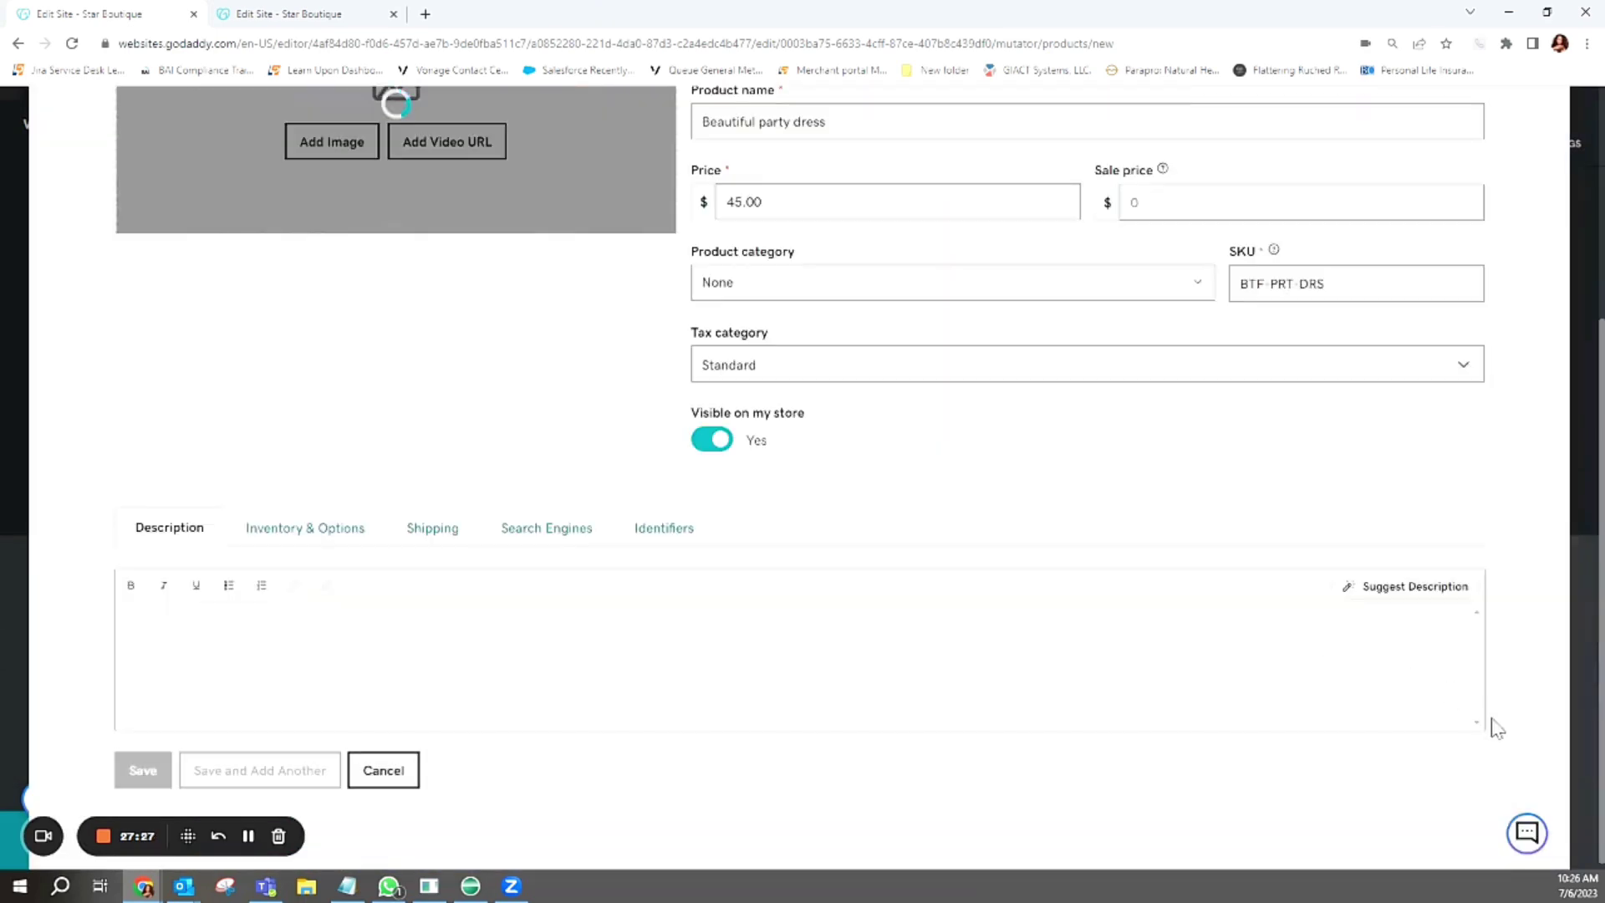
pyautogui.scroll(3, 1463, 721)
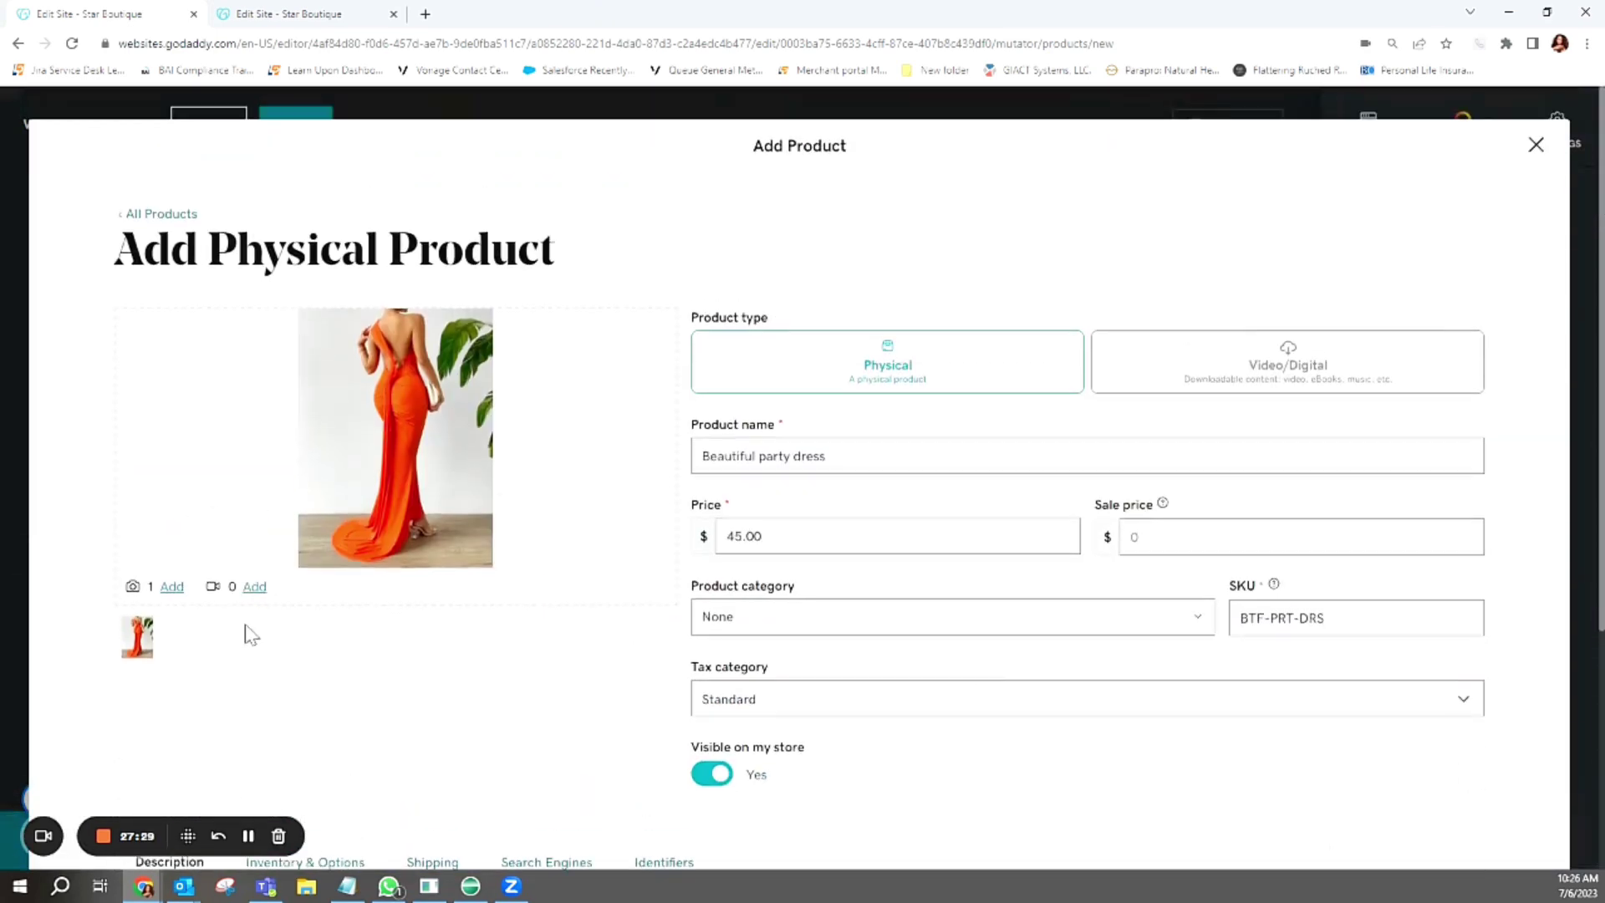
# Upload two front-view photos of the orange dress, including Dress2.webp, to the image library
pyautogui.click(171, 588)
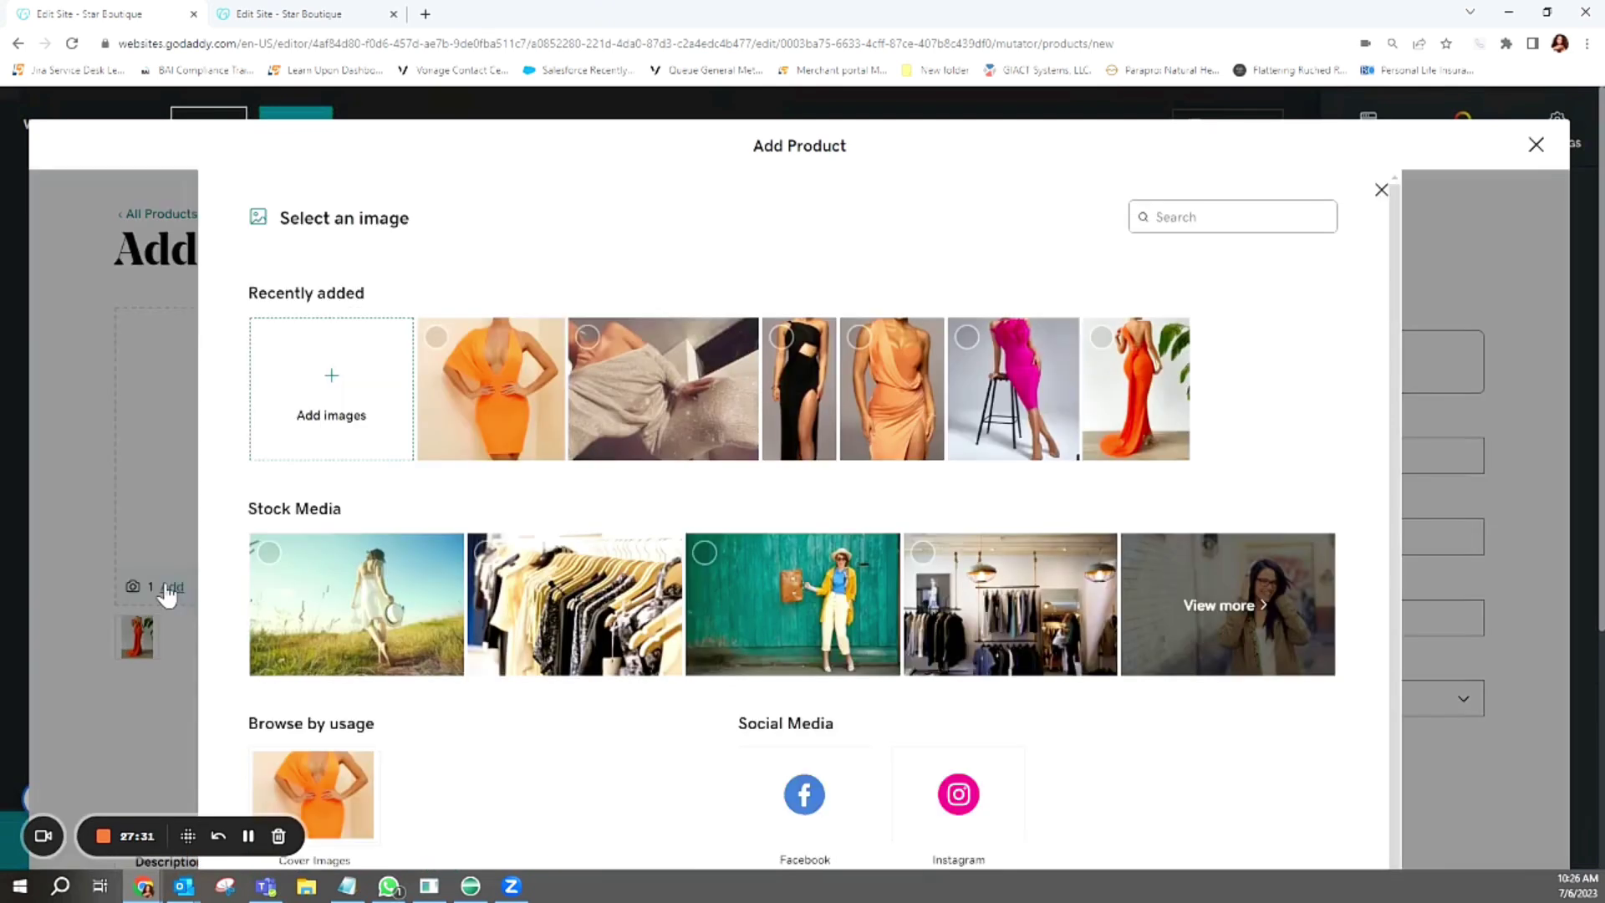
pyautogui.click(1106, 343)
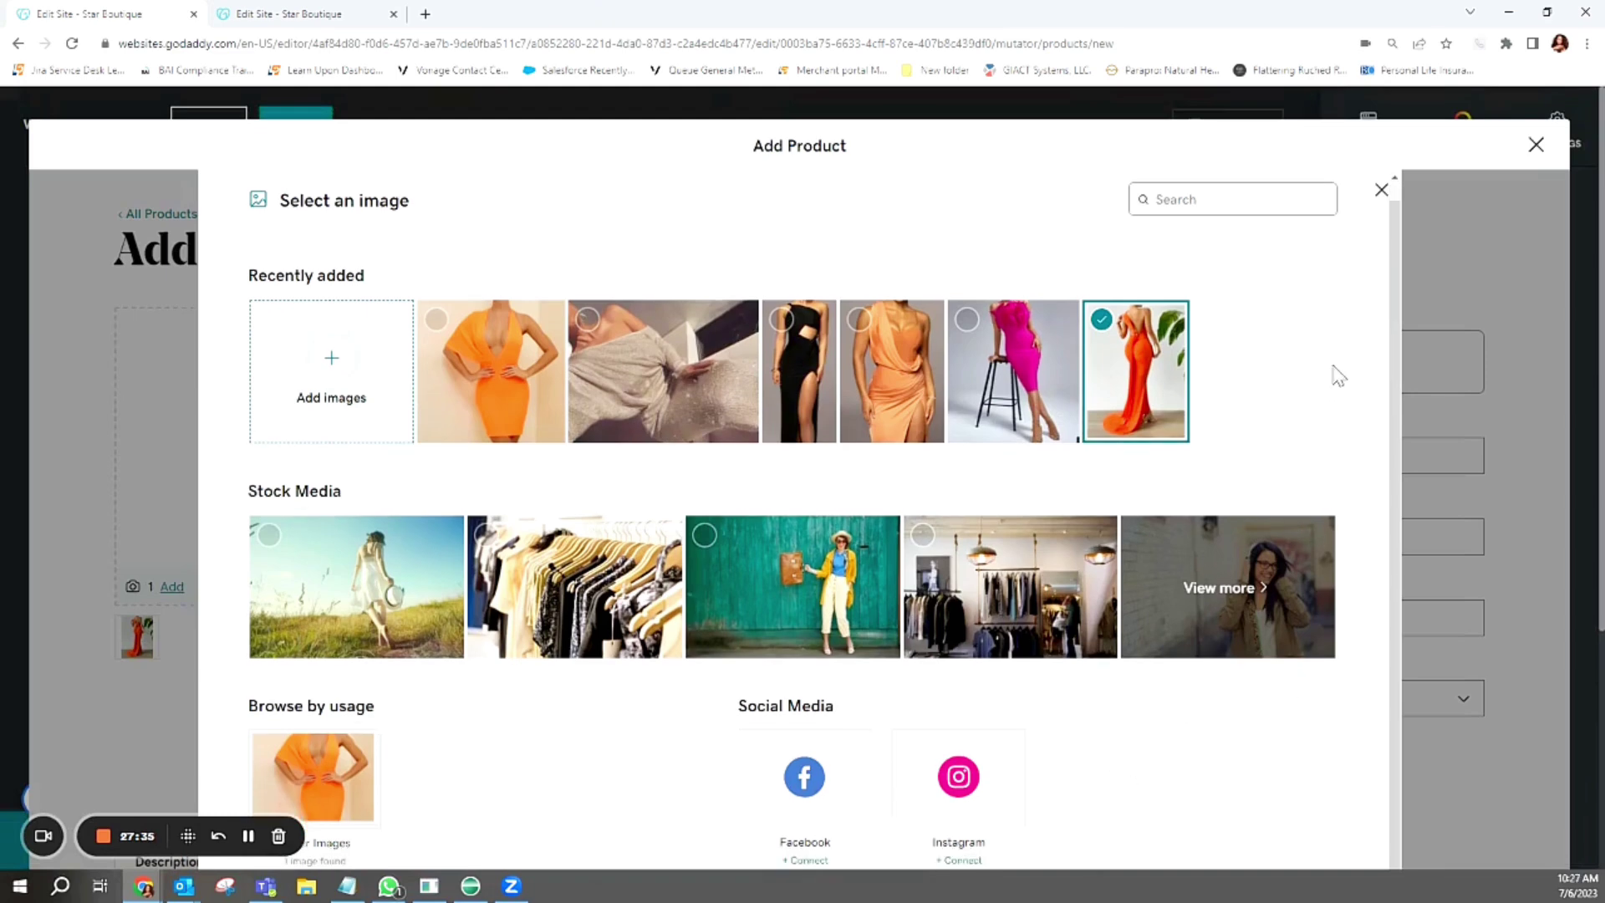
pyautogui.click(368, 393)
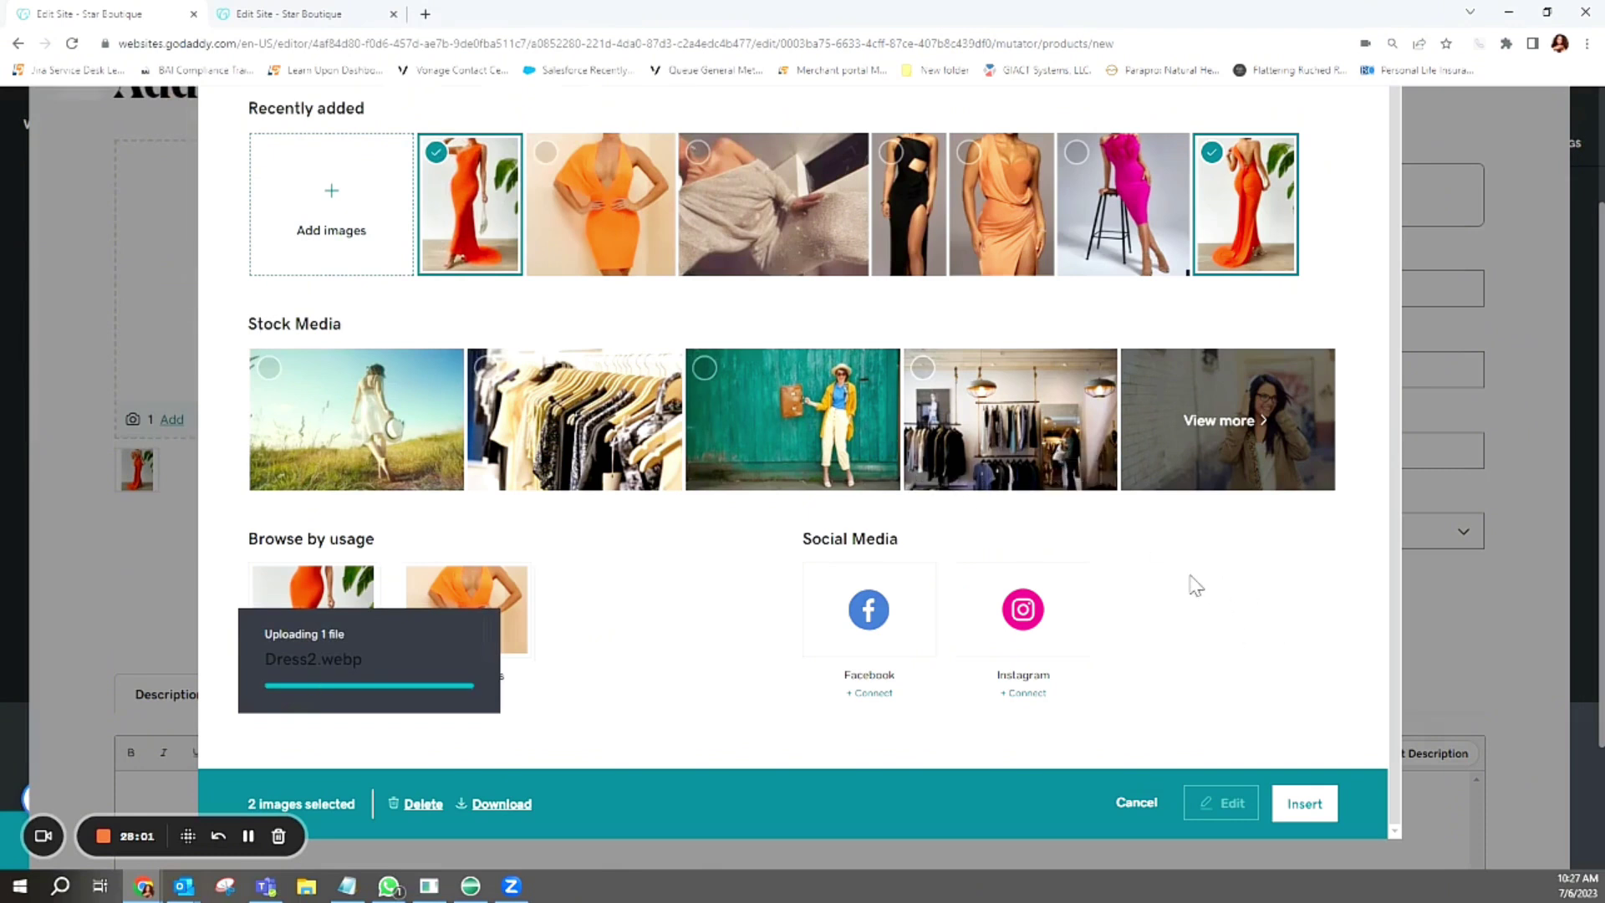
pyautogui.scroll(1, 1087, 652)
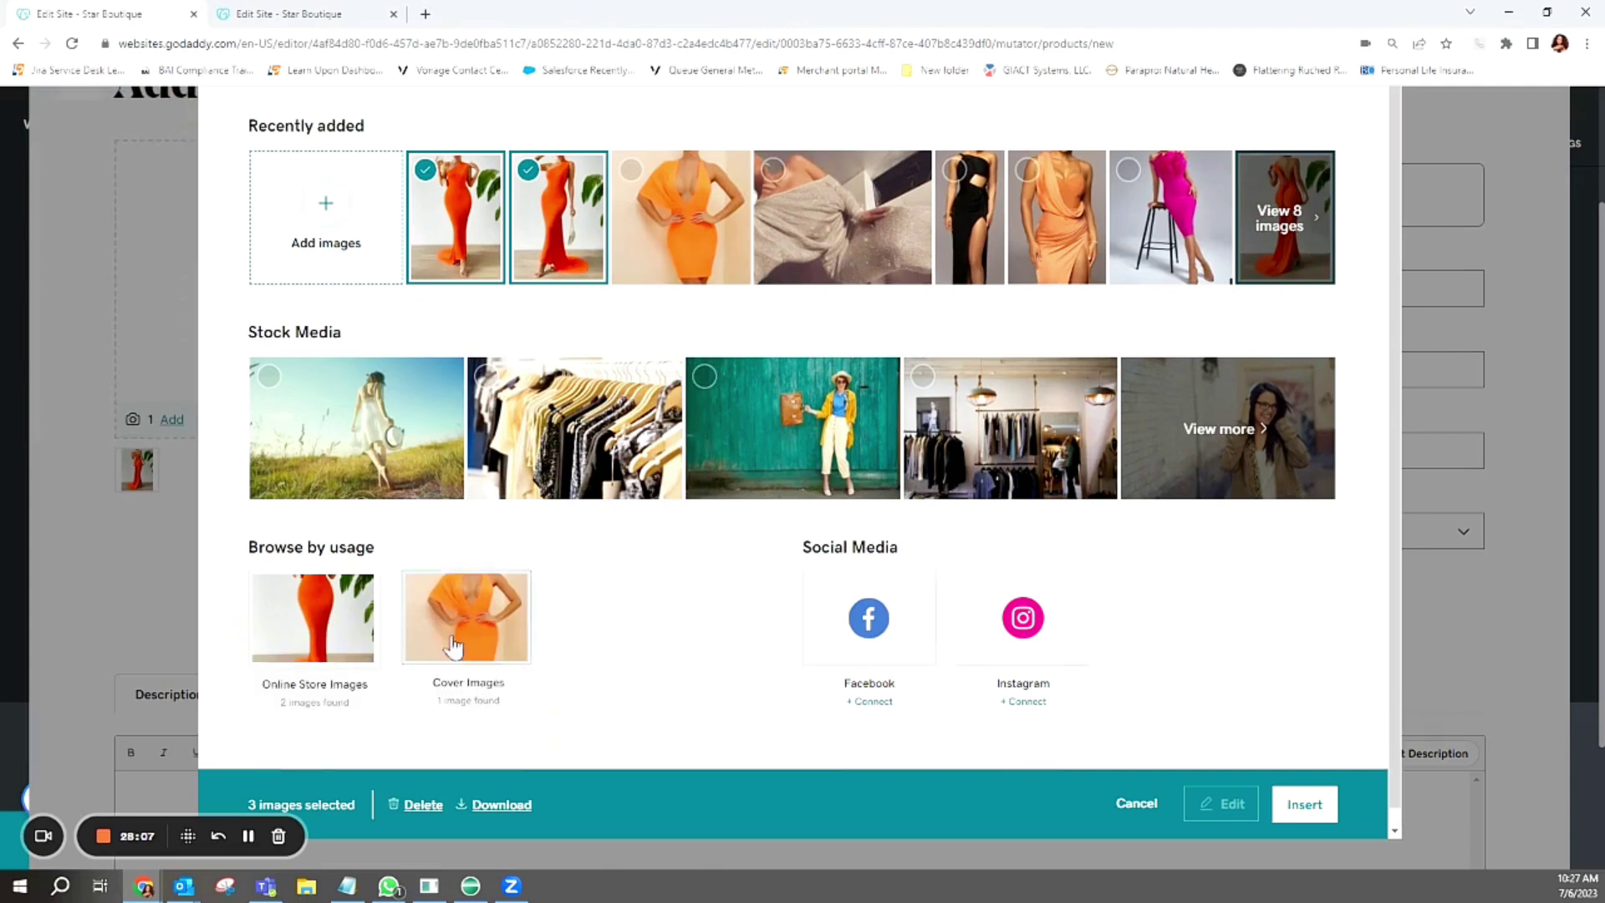
# Select both orange dress photos in Online Store Images and insert them as additional product images
pyautogui.click(328, 631)
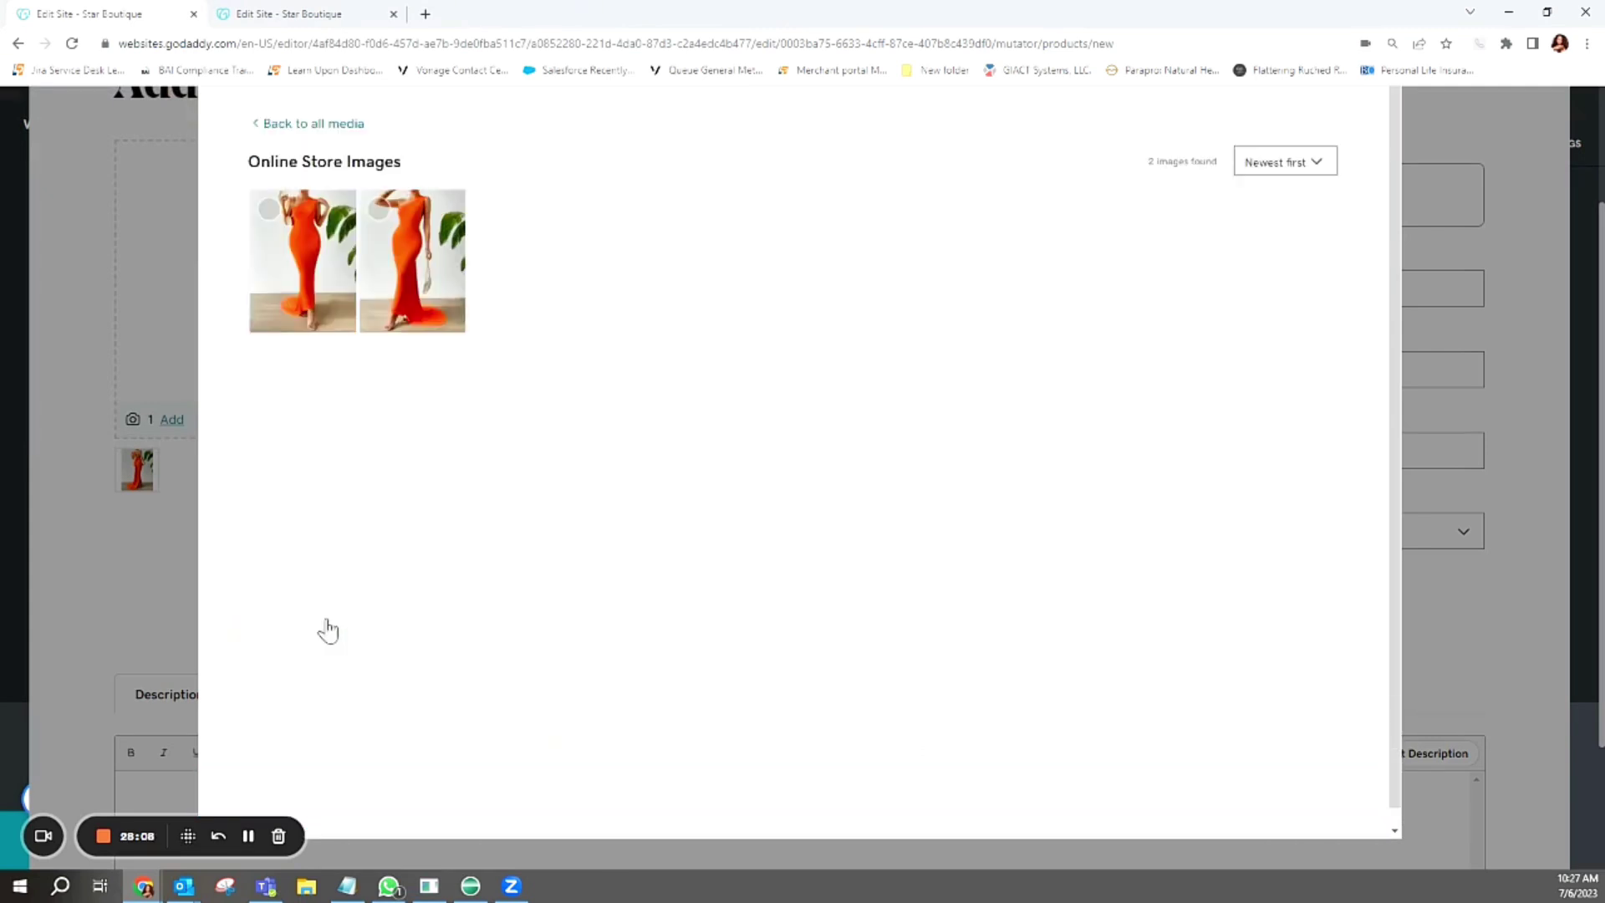
pyautogui.click(378, 209)
pyautogui.click(262, 213)
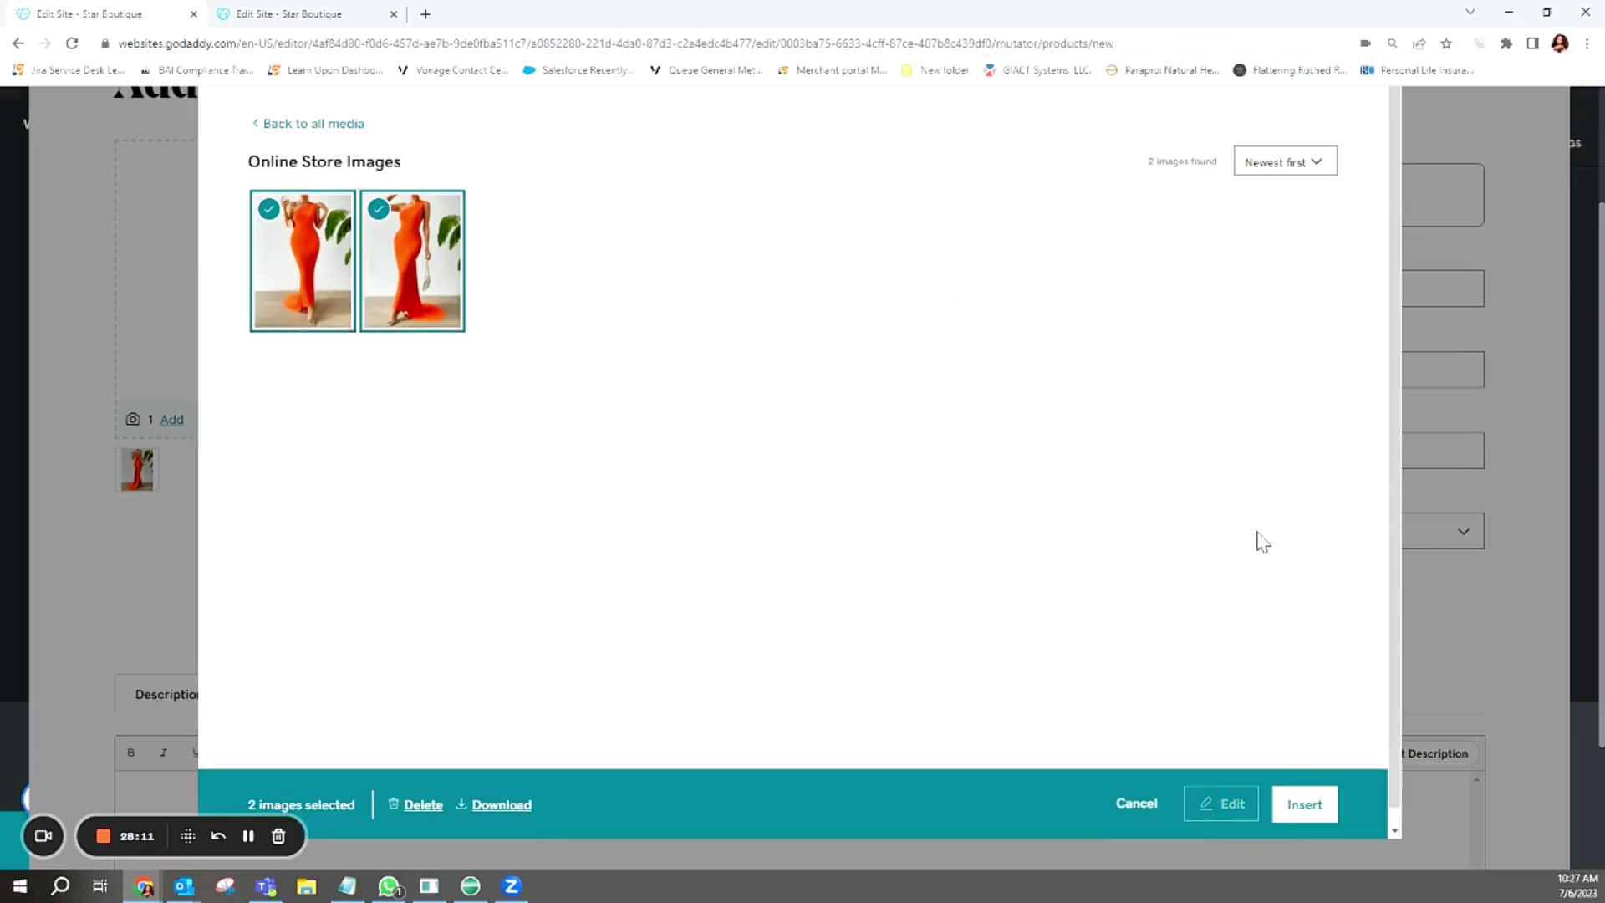
pyautogui.click(1301, 798)
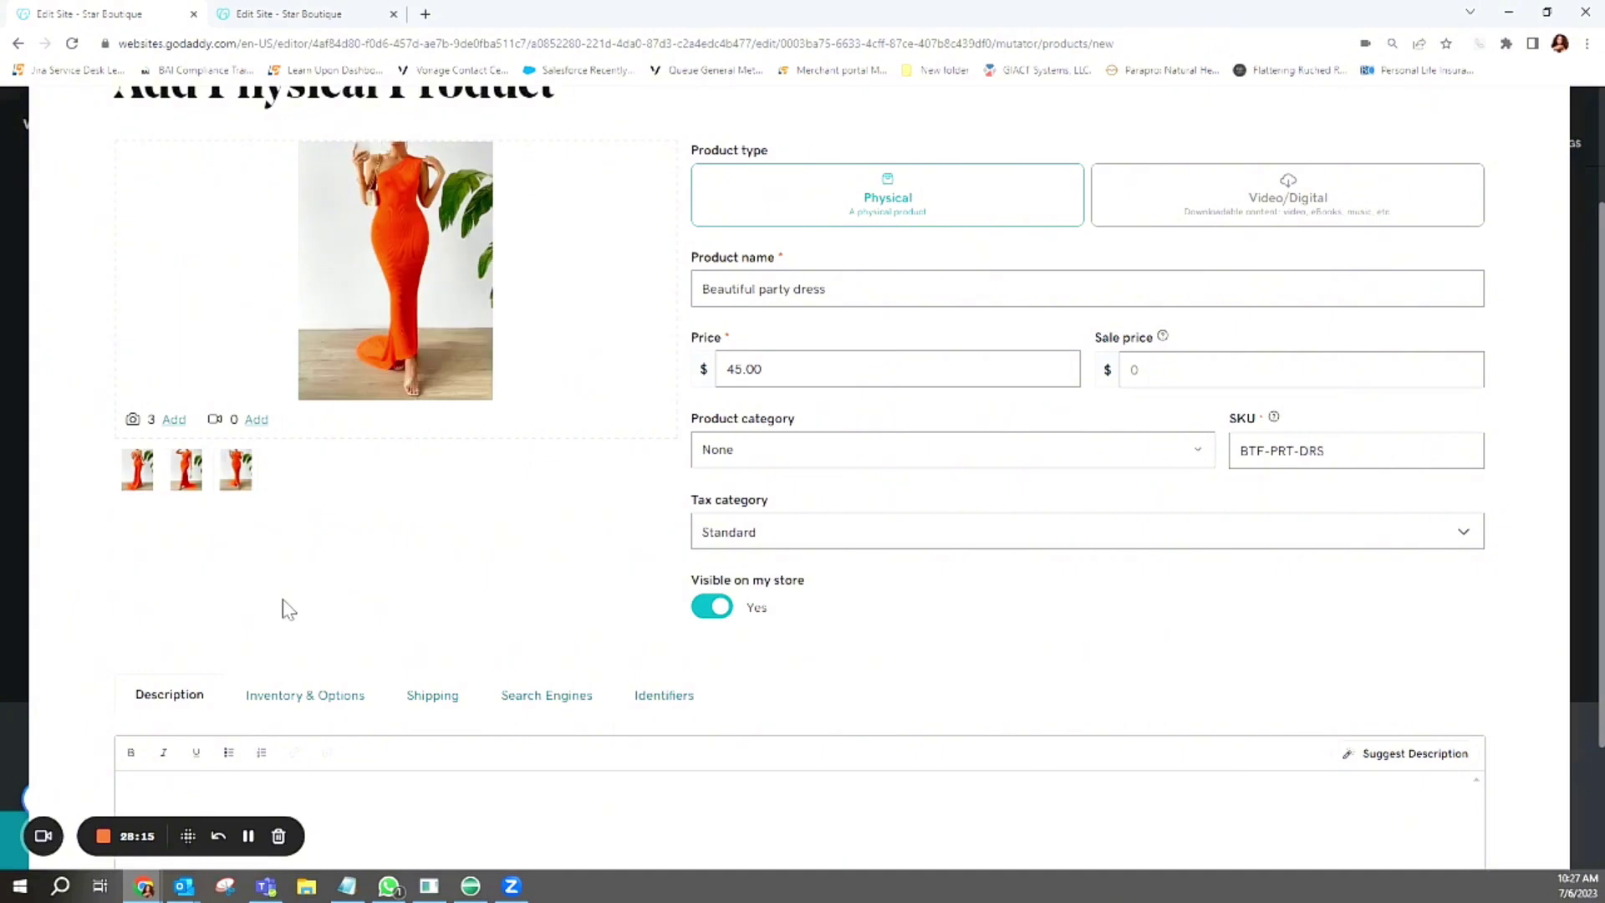
pyautogui.scroll(2, 596, 661)
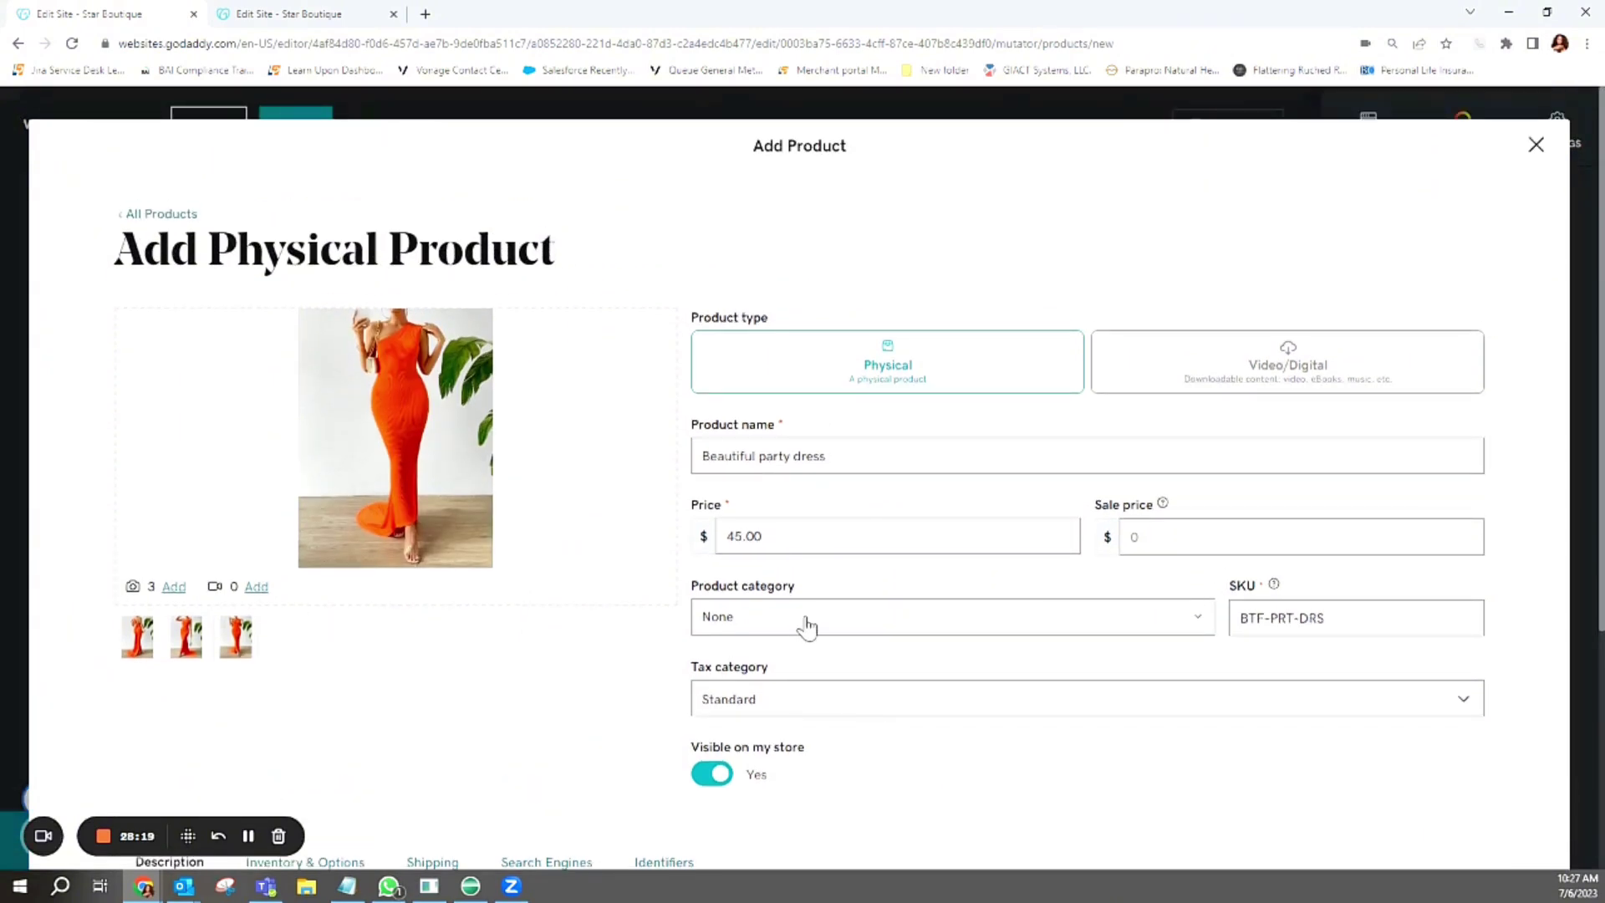
pyautogui.scroll(-3, 1015, 790)
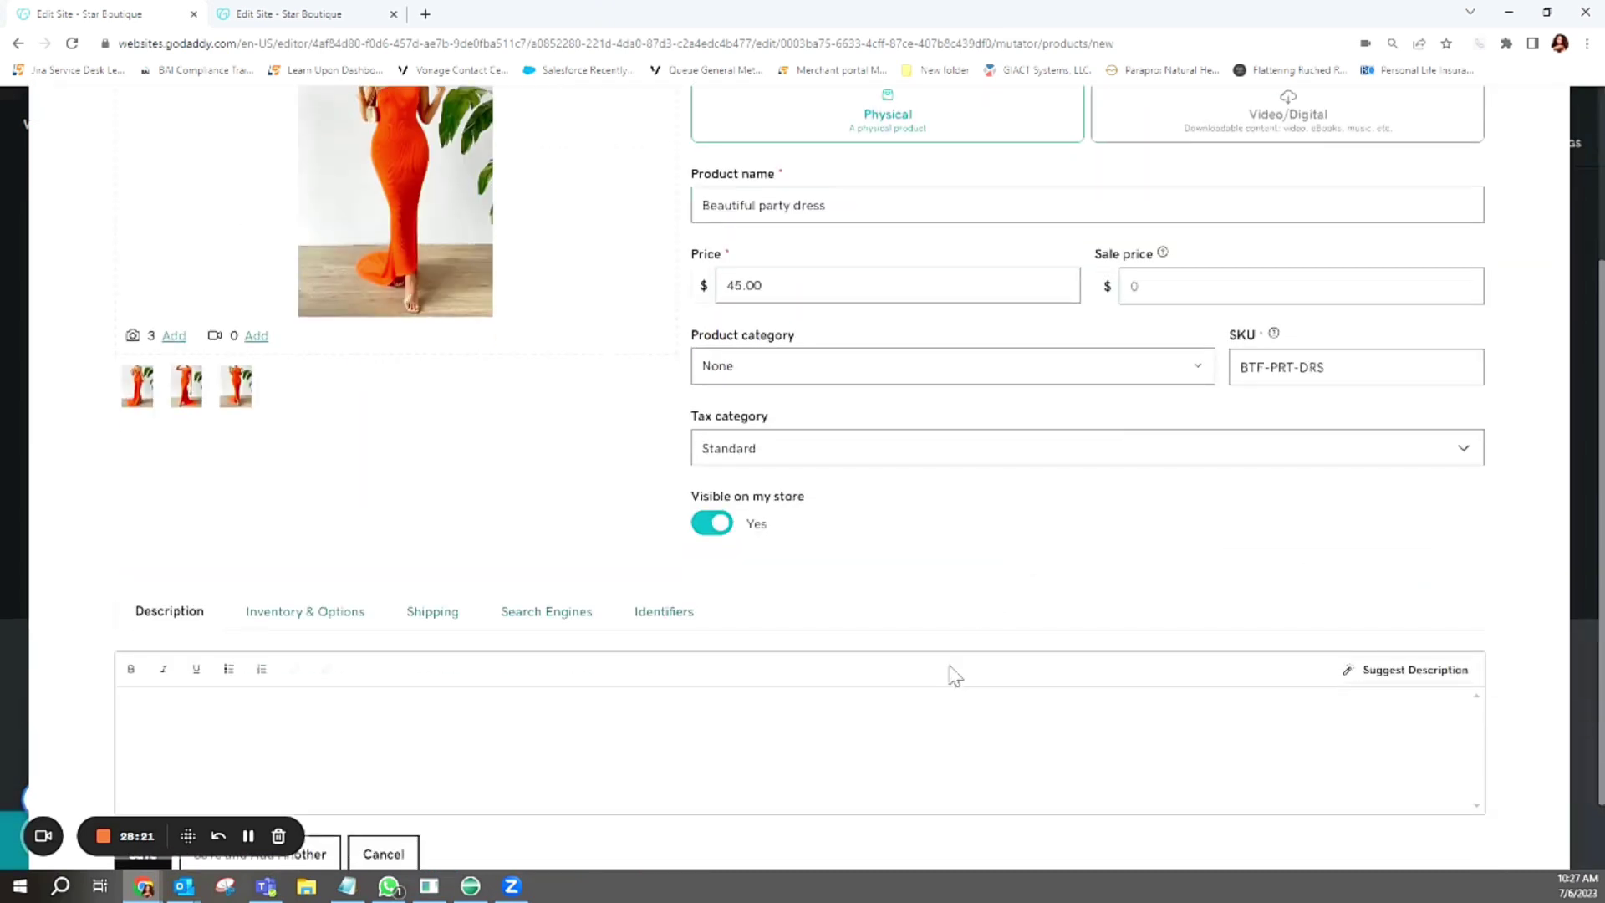
pyautogui.scroll(-1, 592, 527)
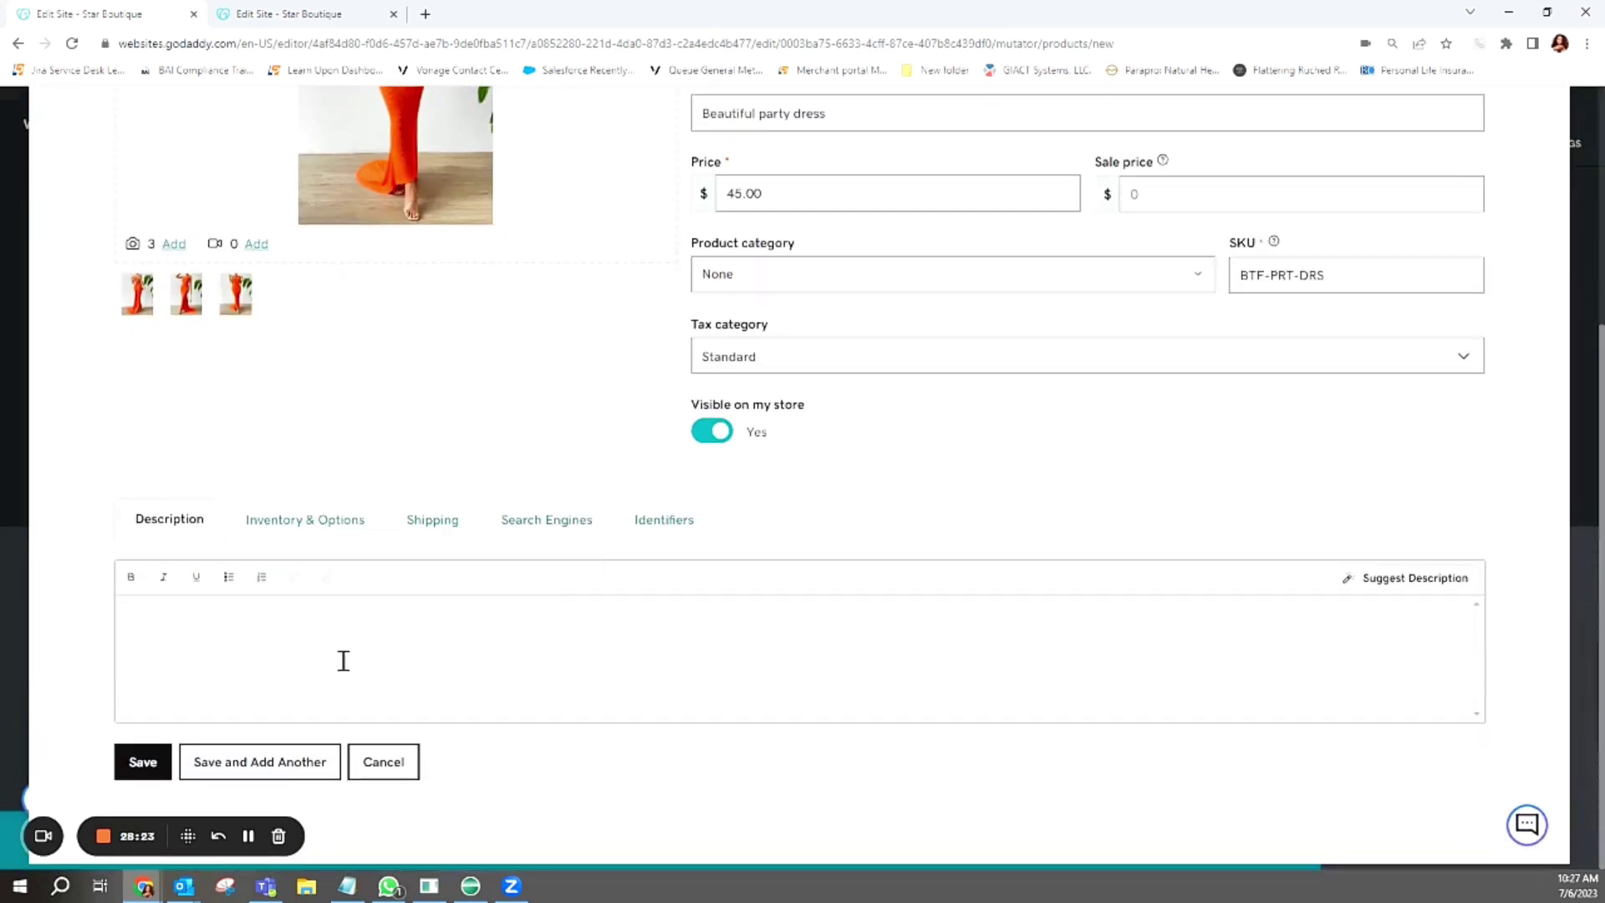
pyautogui.click(259, 13)
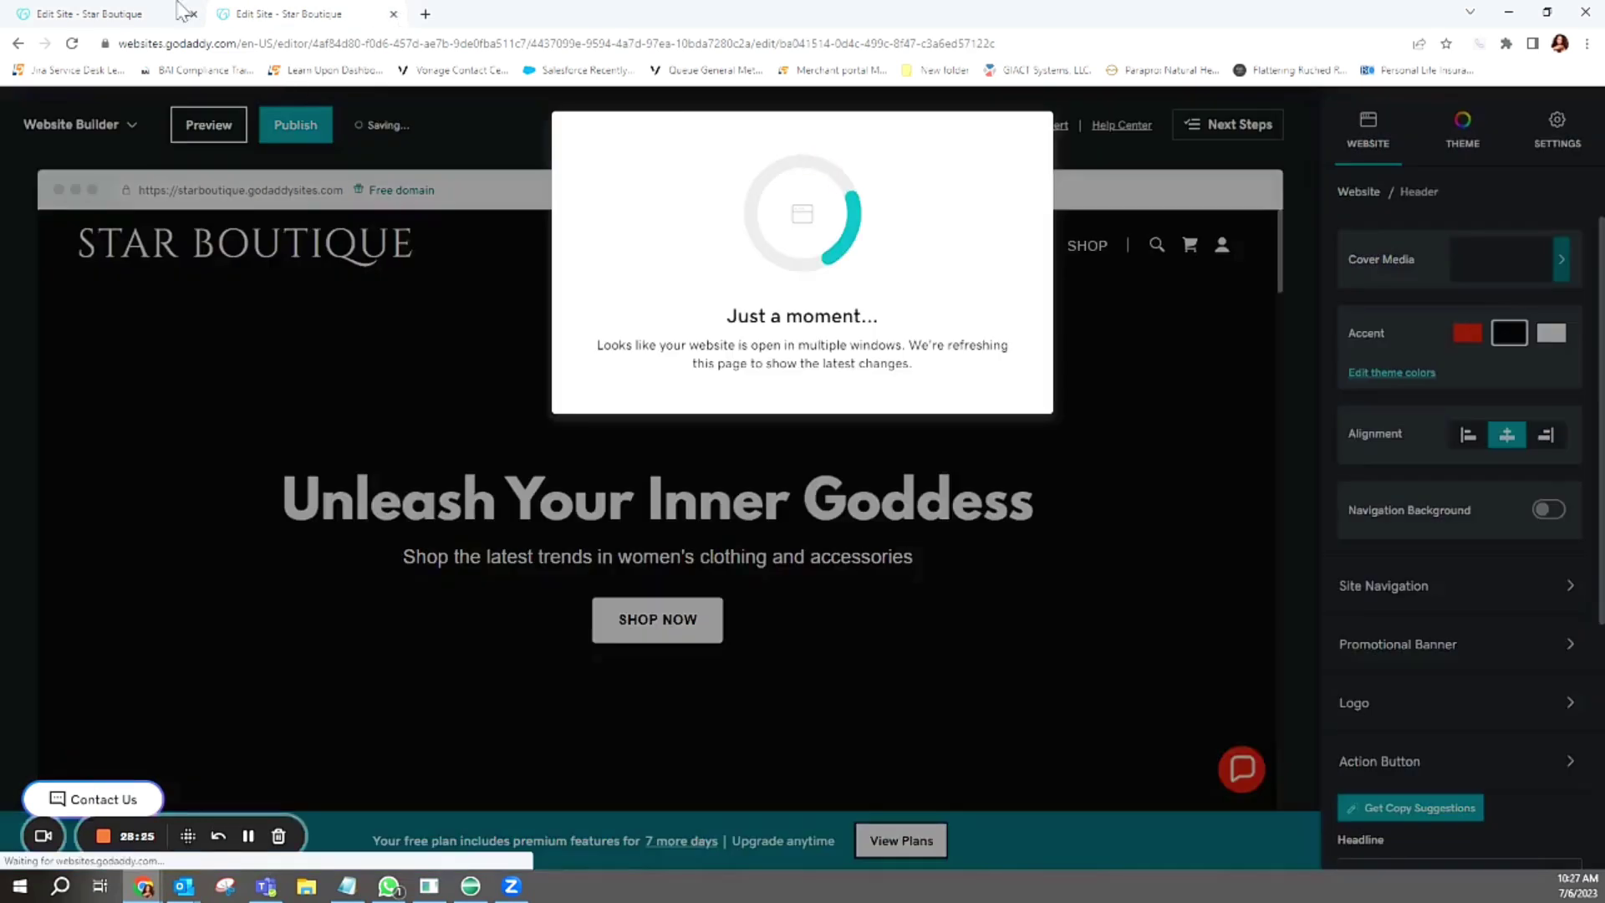
pyautogui.click(73, 14)
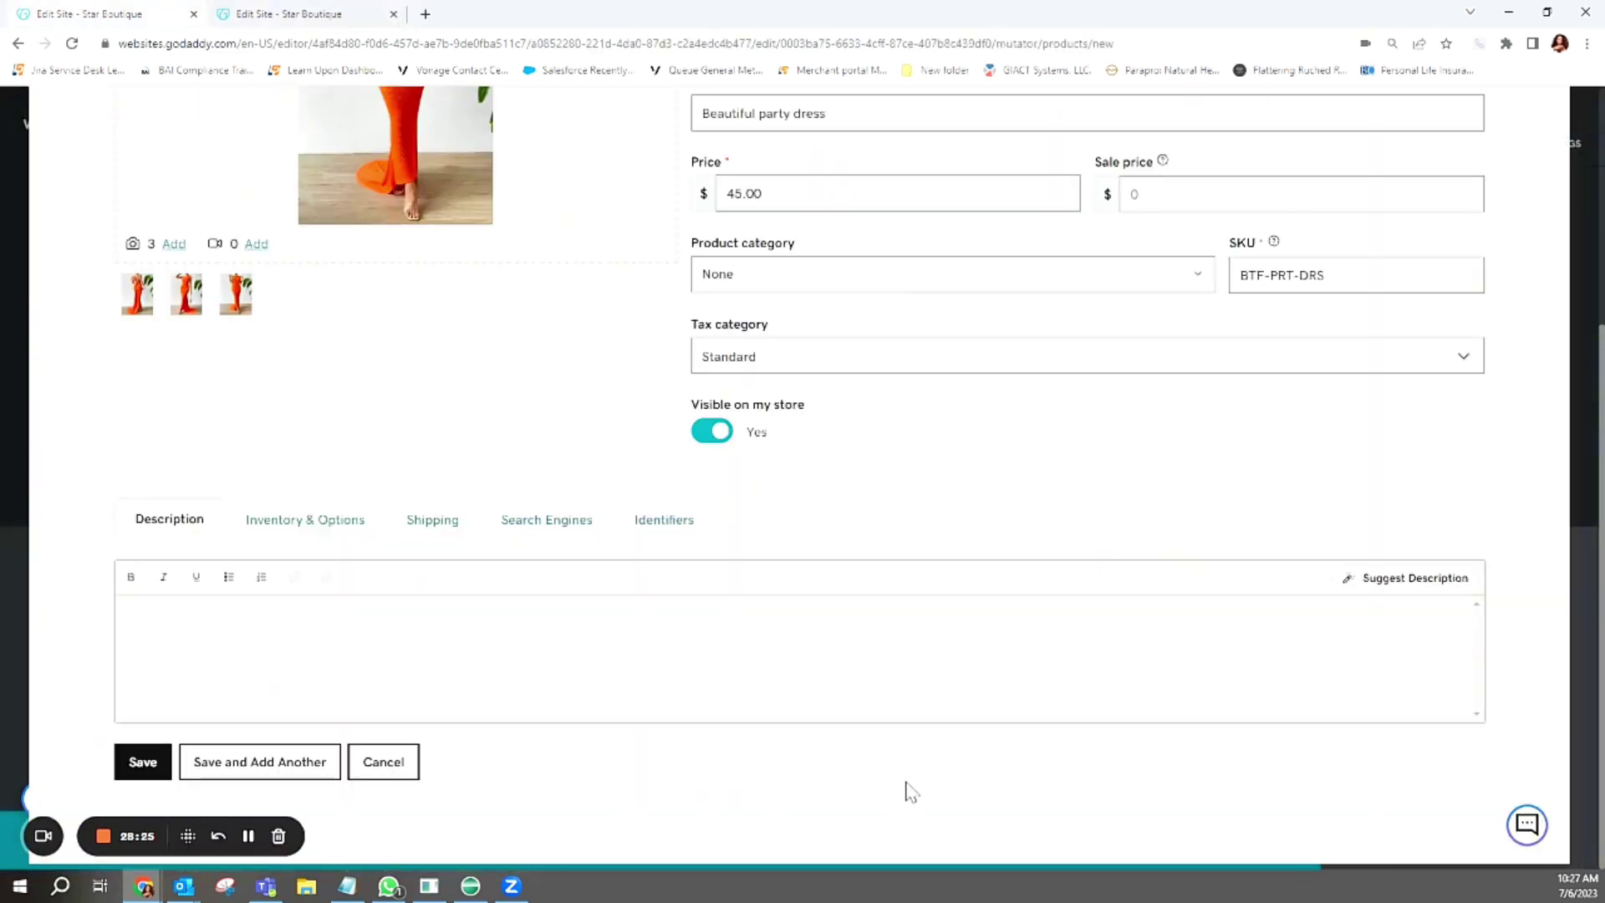
# Switch to the other browser window with the dress's SHEIN product page and maximize it
pyautogui.scroll(5, 397, 694)
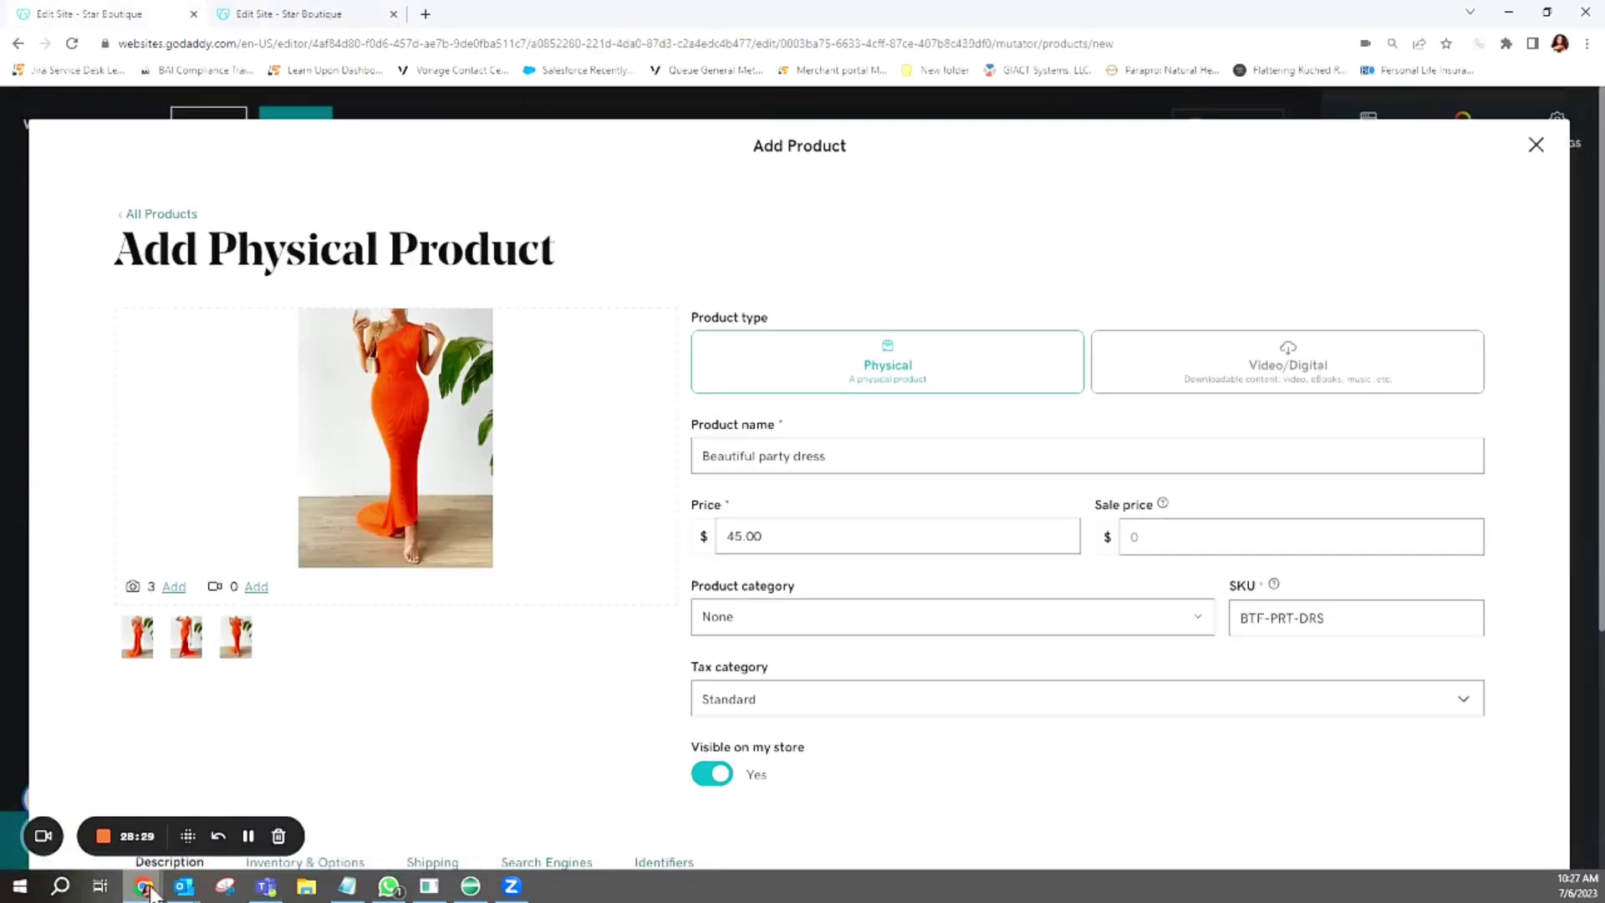
pyautogui.moveTo(143, 892)
pyautogui.click(75, 802)
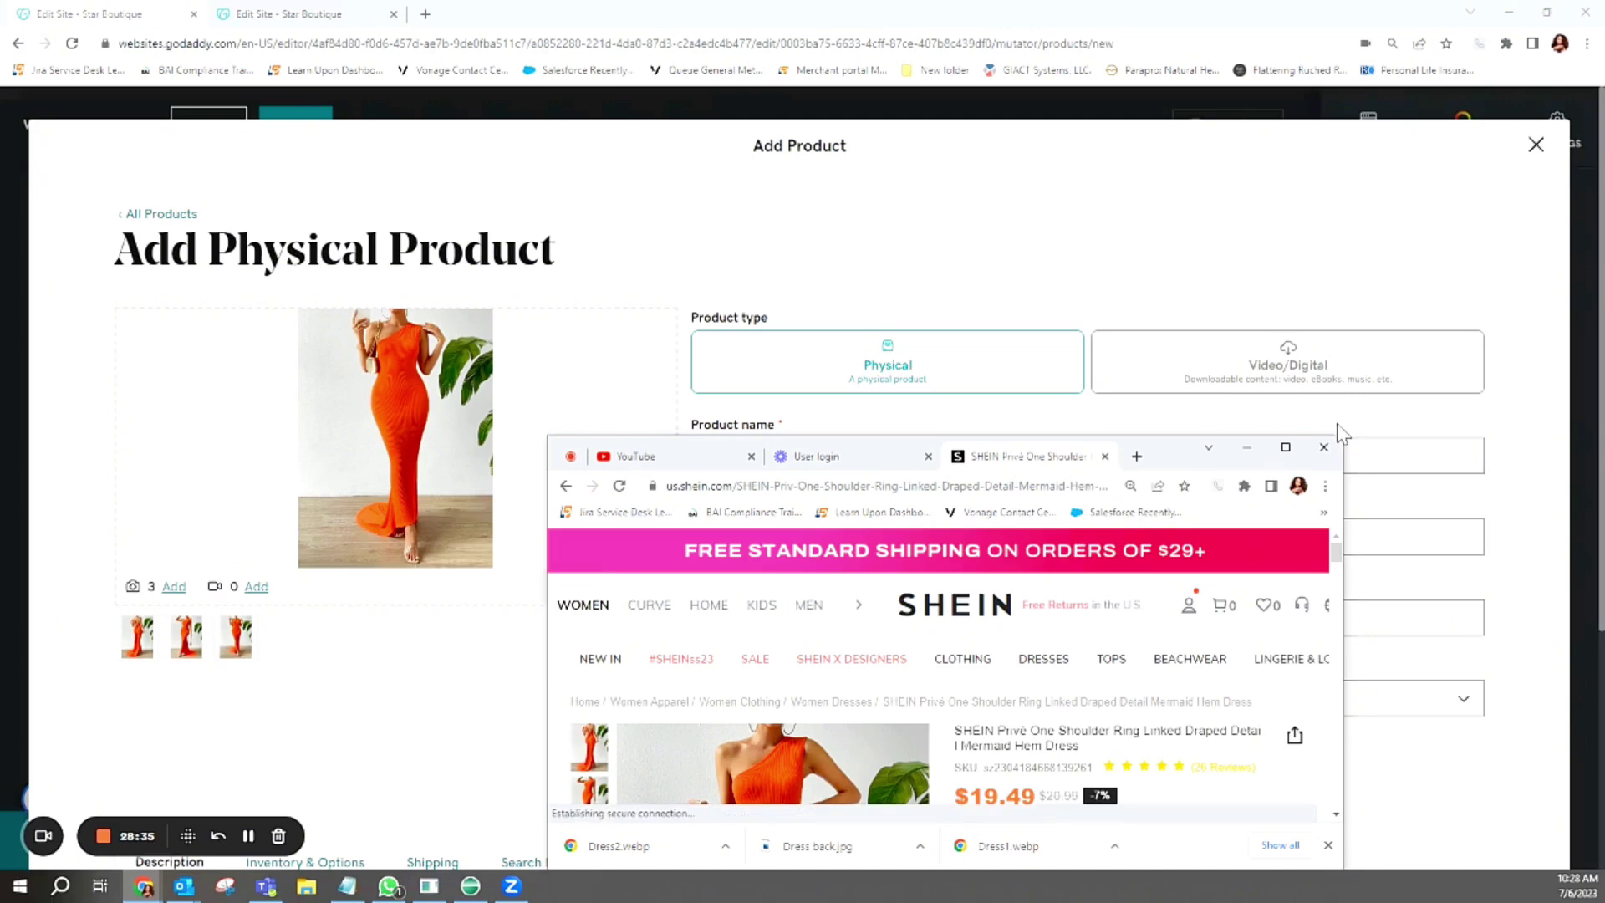
pyautogui.click(1286, 448)
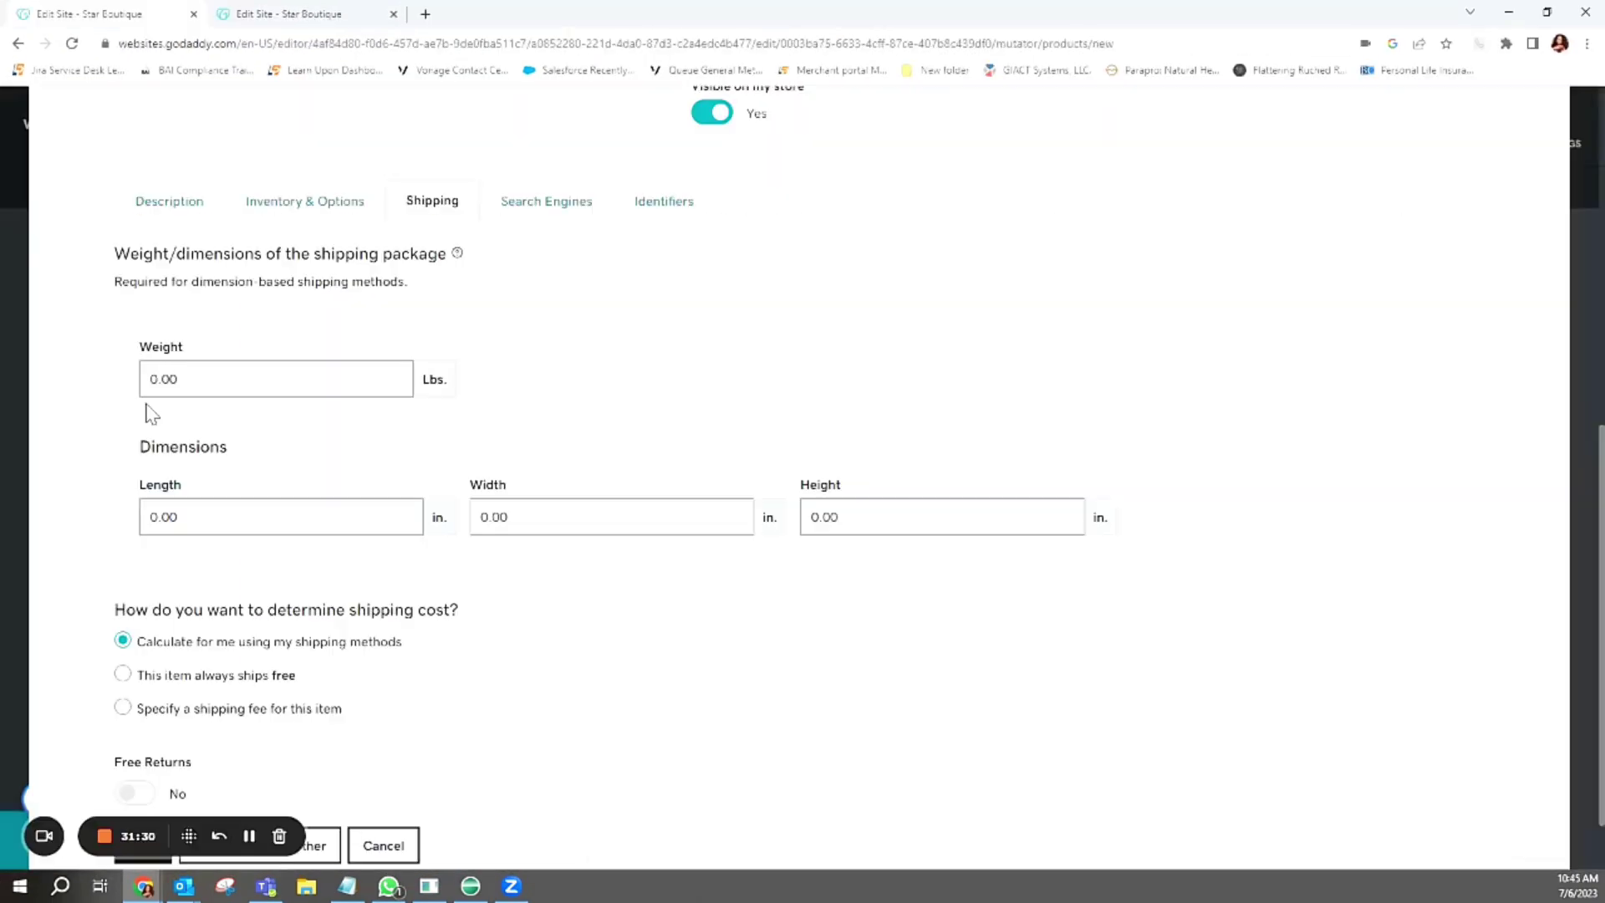
# Set the party dress's shipping weight to 5 lbs and package dimensions to 24 × 12 × 6 in, and save the product
pyautogui.scroll(10, 677, 764)
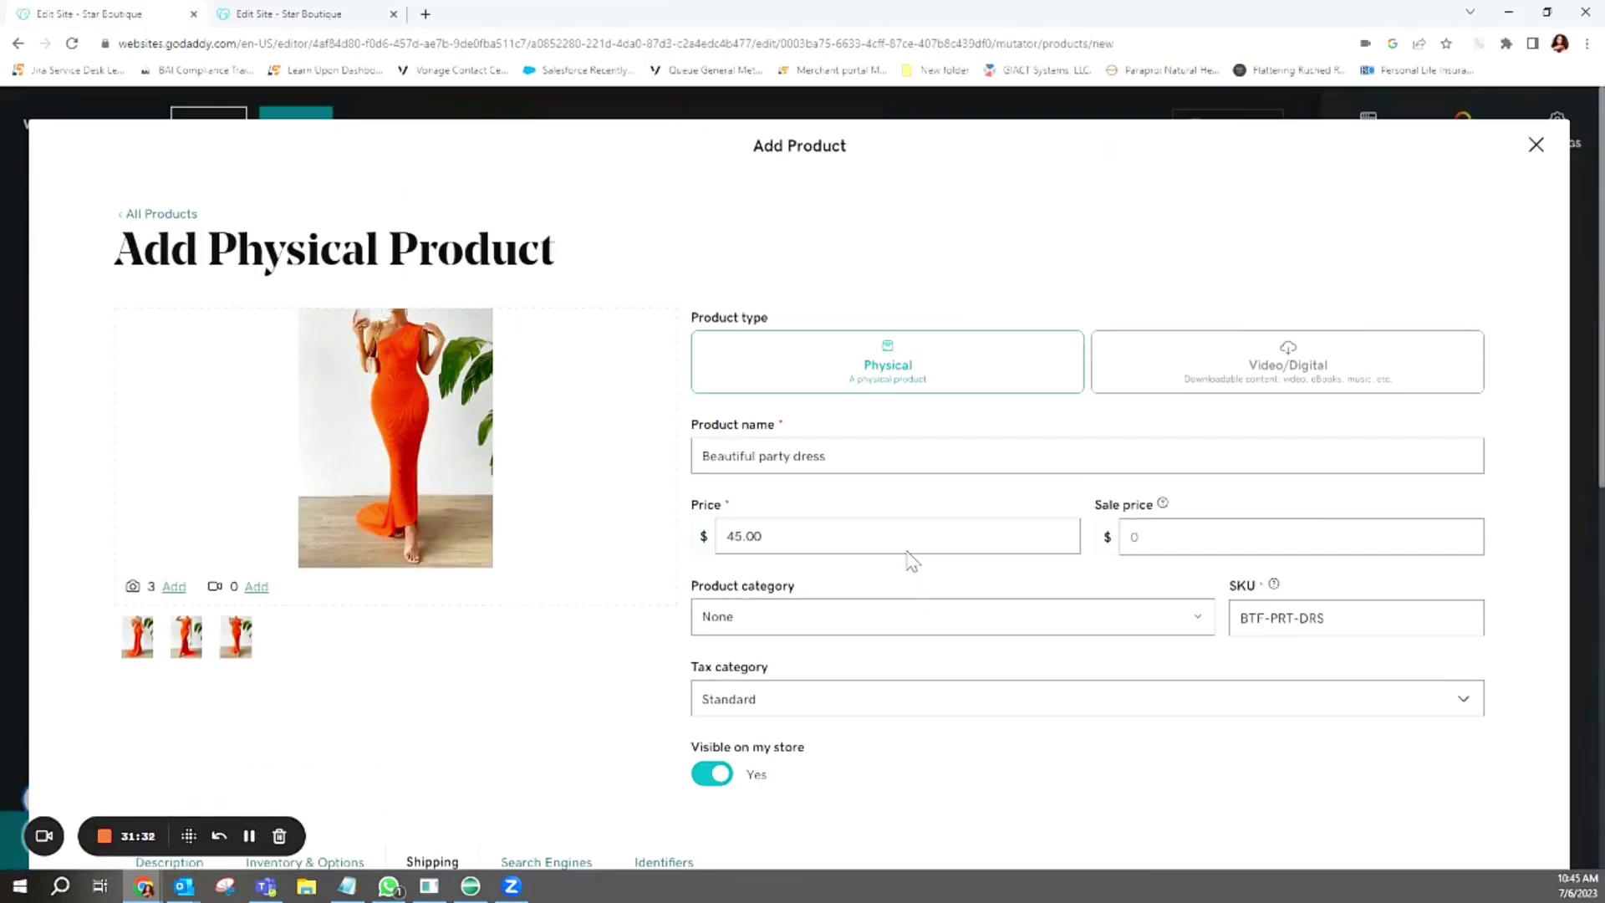
pyautogui.scroll(-3, 1041, 709)
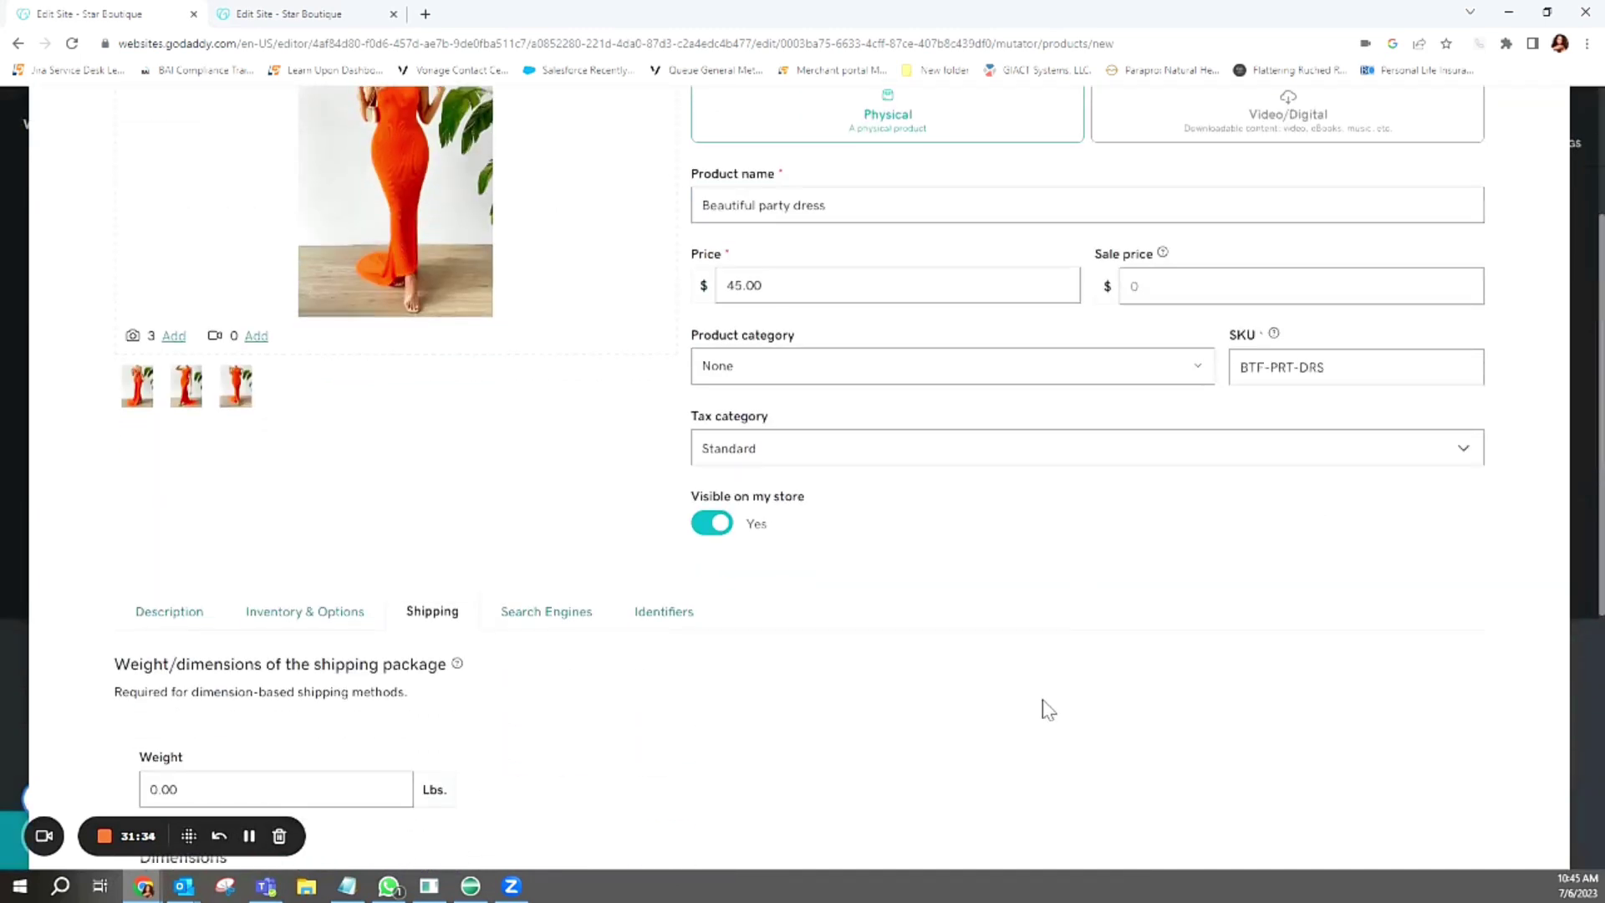
pyautogui.scroll(-2, 670, 574)
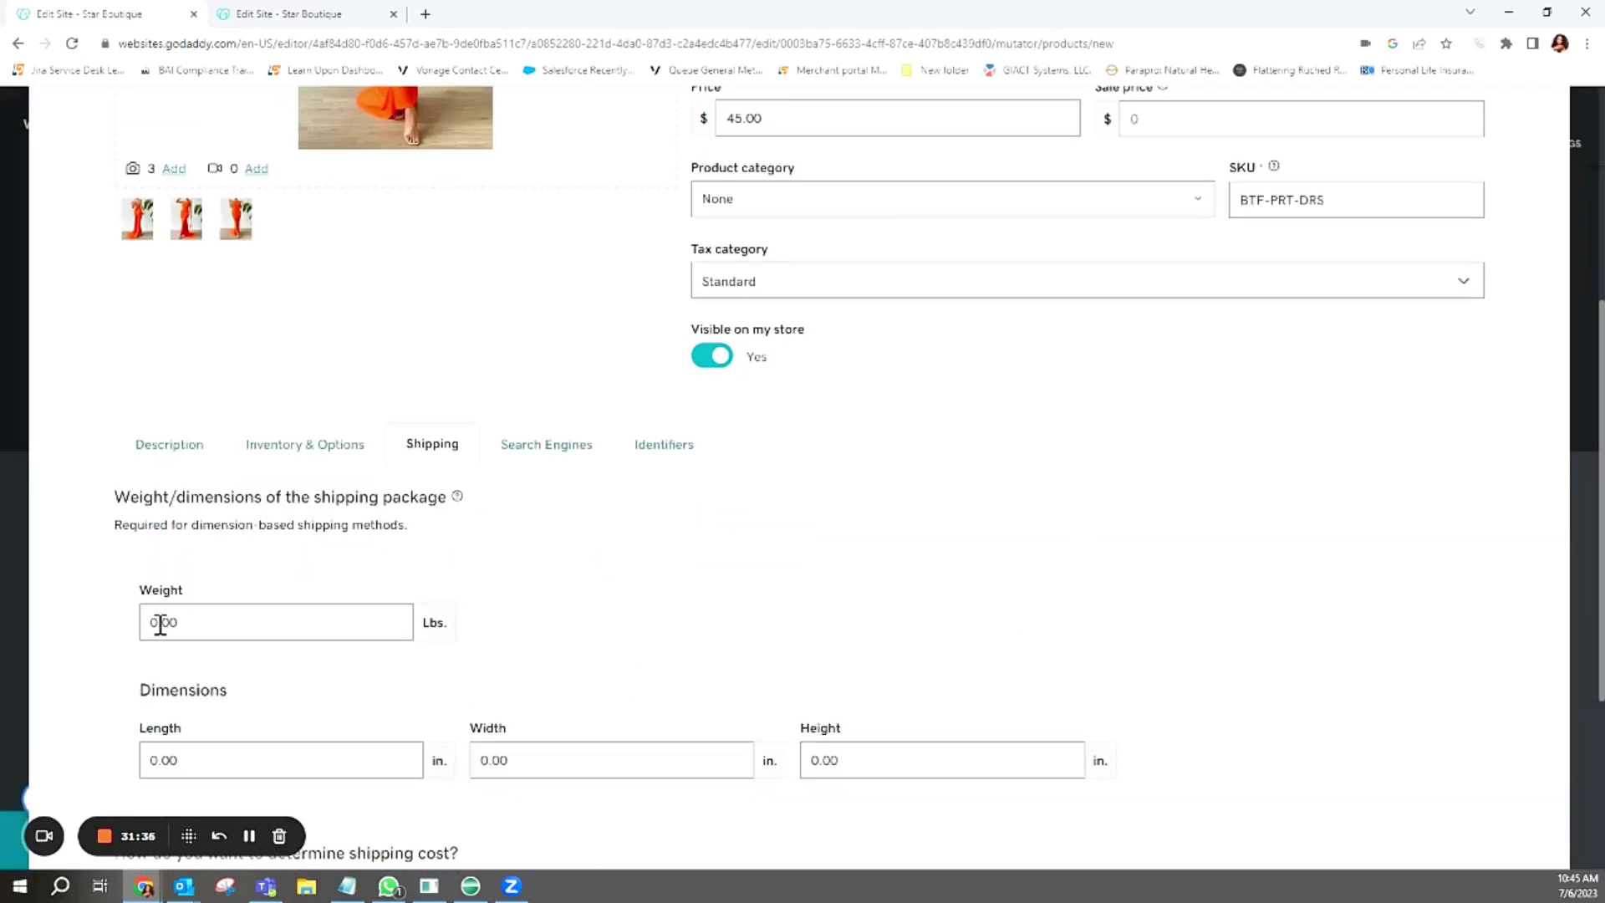
pyautogui.click(159, 623)
pyautogui.write('5')
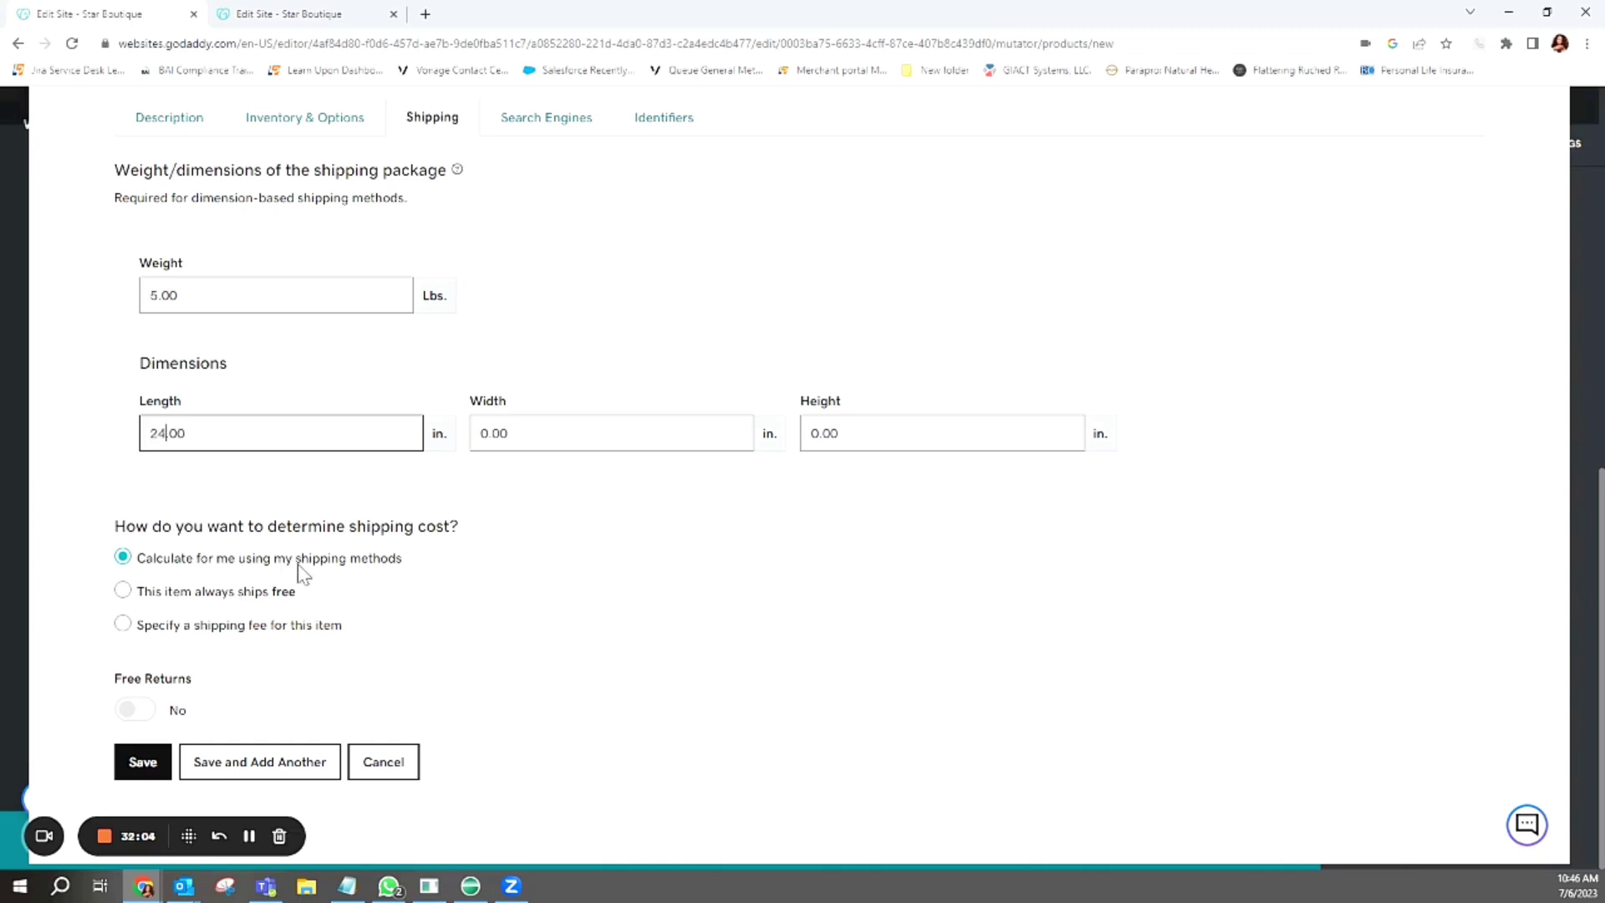
pyautogui.click(682, 665)
pyautogui.click(496, 436)
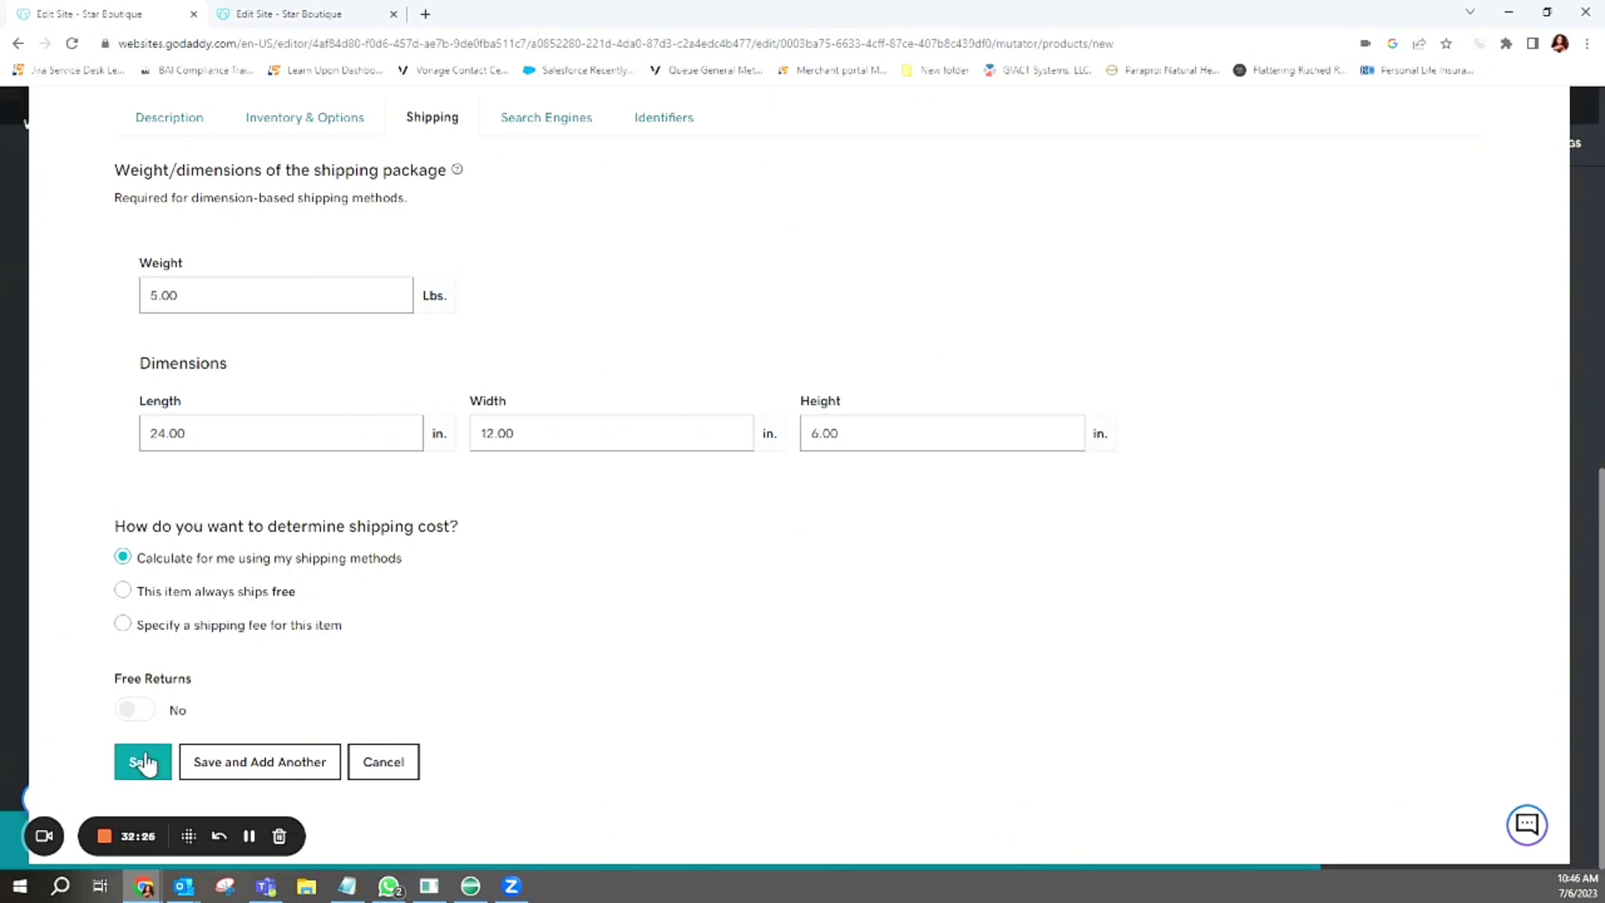
pyautogui.click(141, 761)
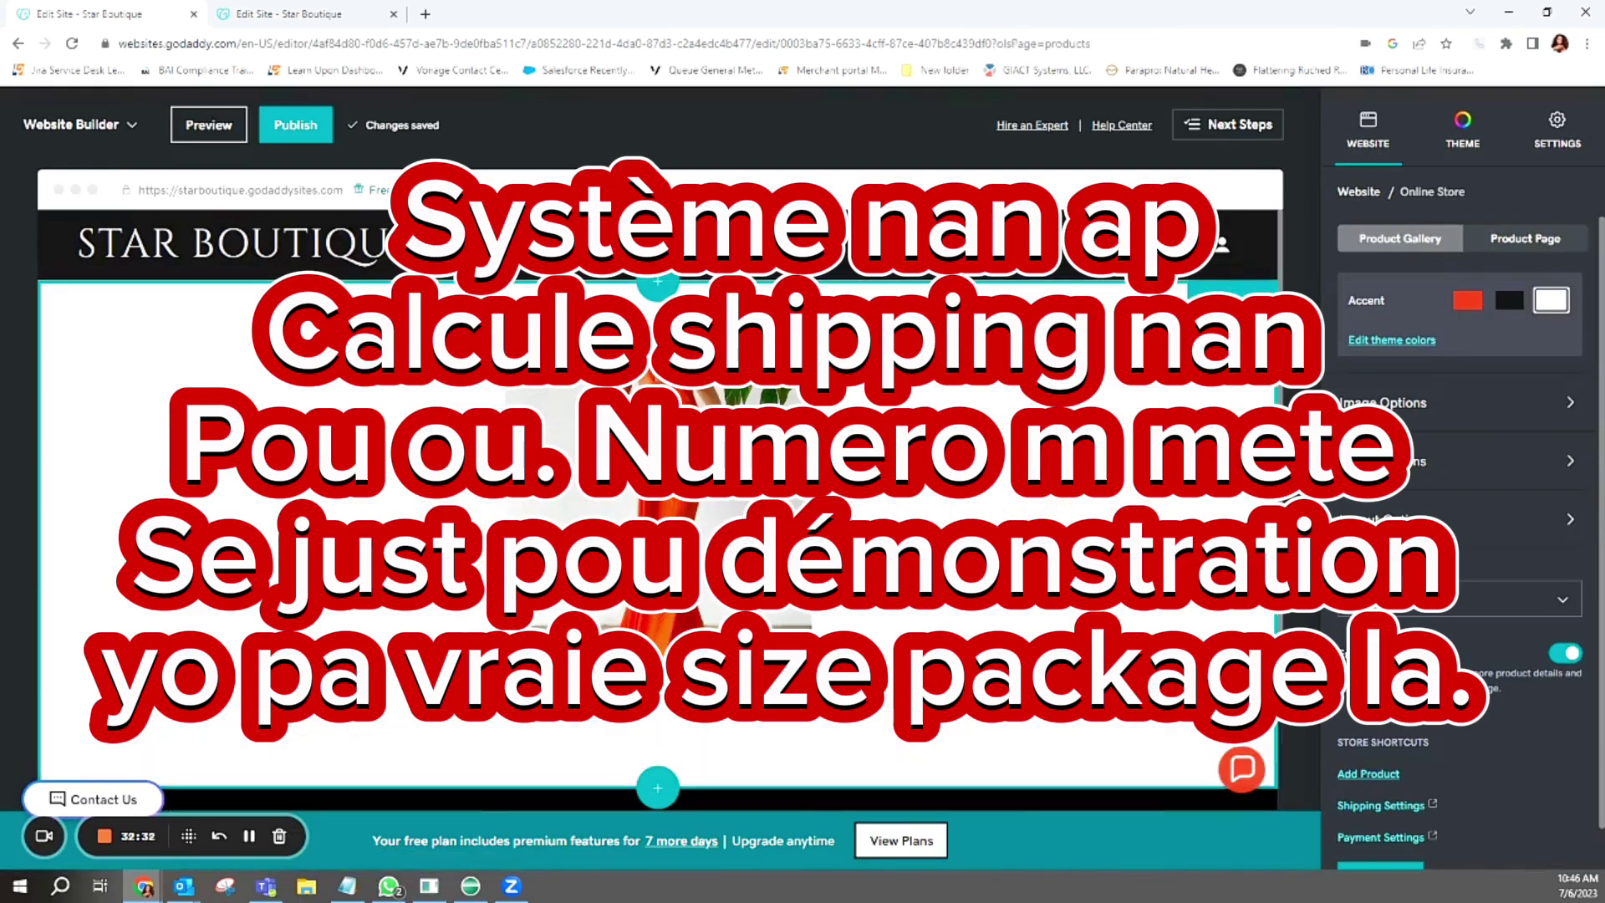
# Start adding another product to the Shop page
pyautogui.scroll(-2, 753, 619)
pyautogui.scroll(2, 718, 627)
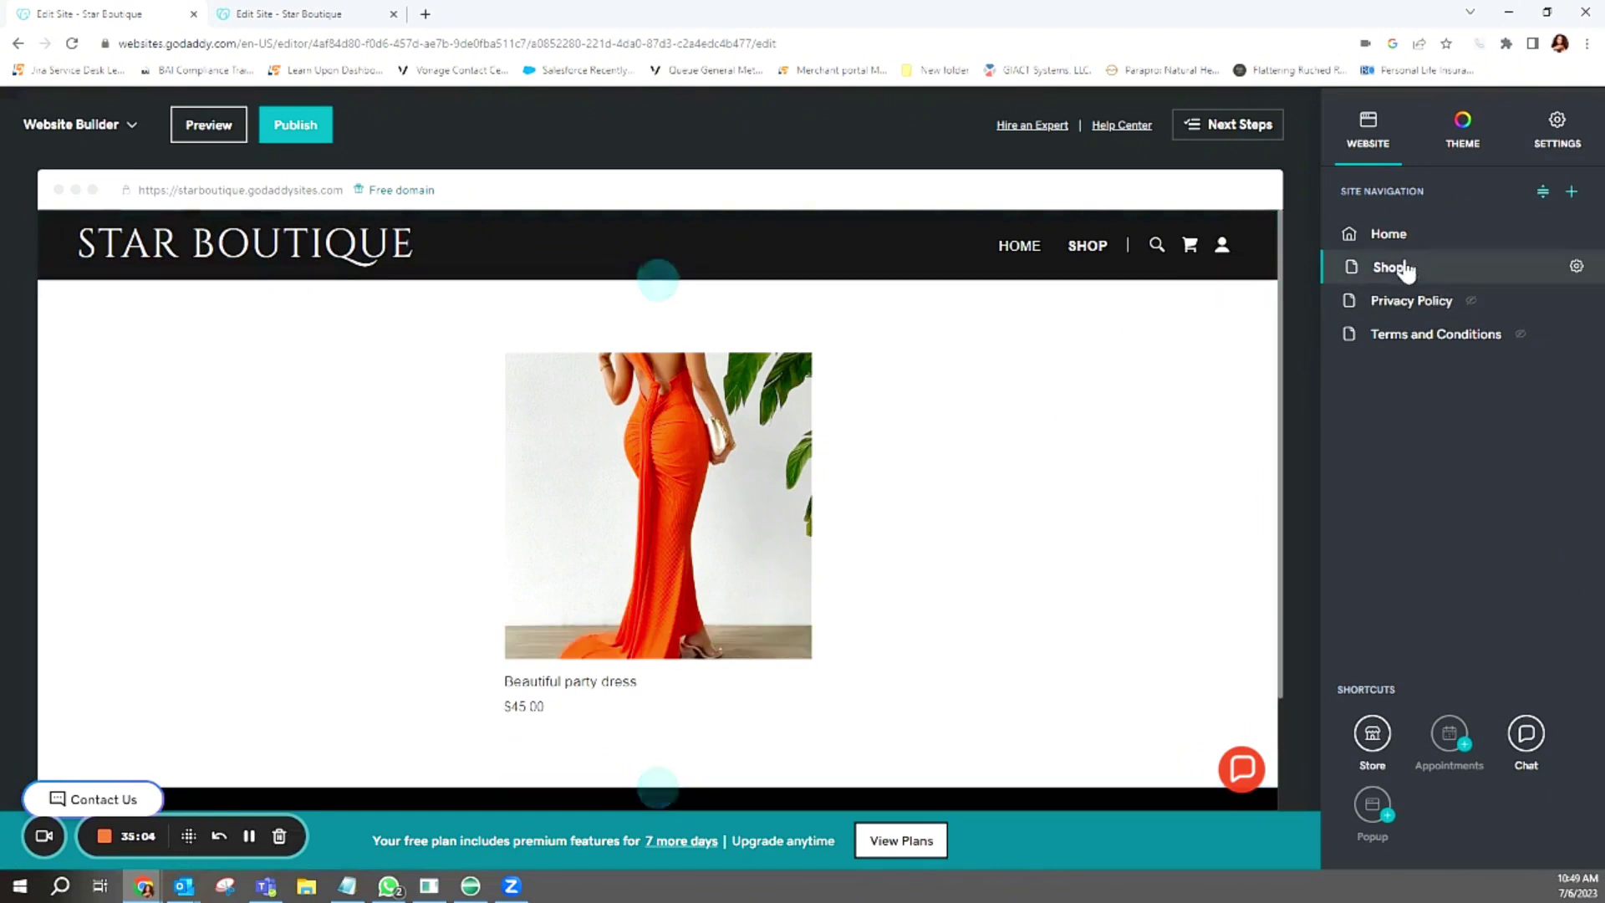
pyautogui.click(1576, 267)
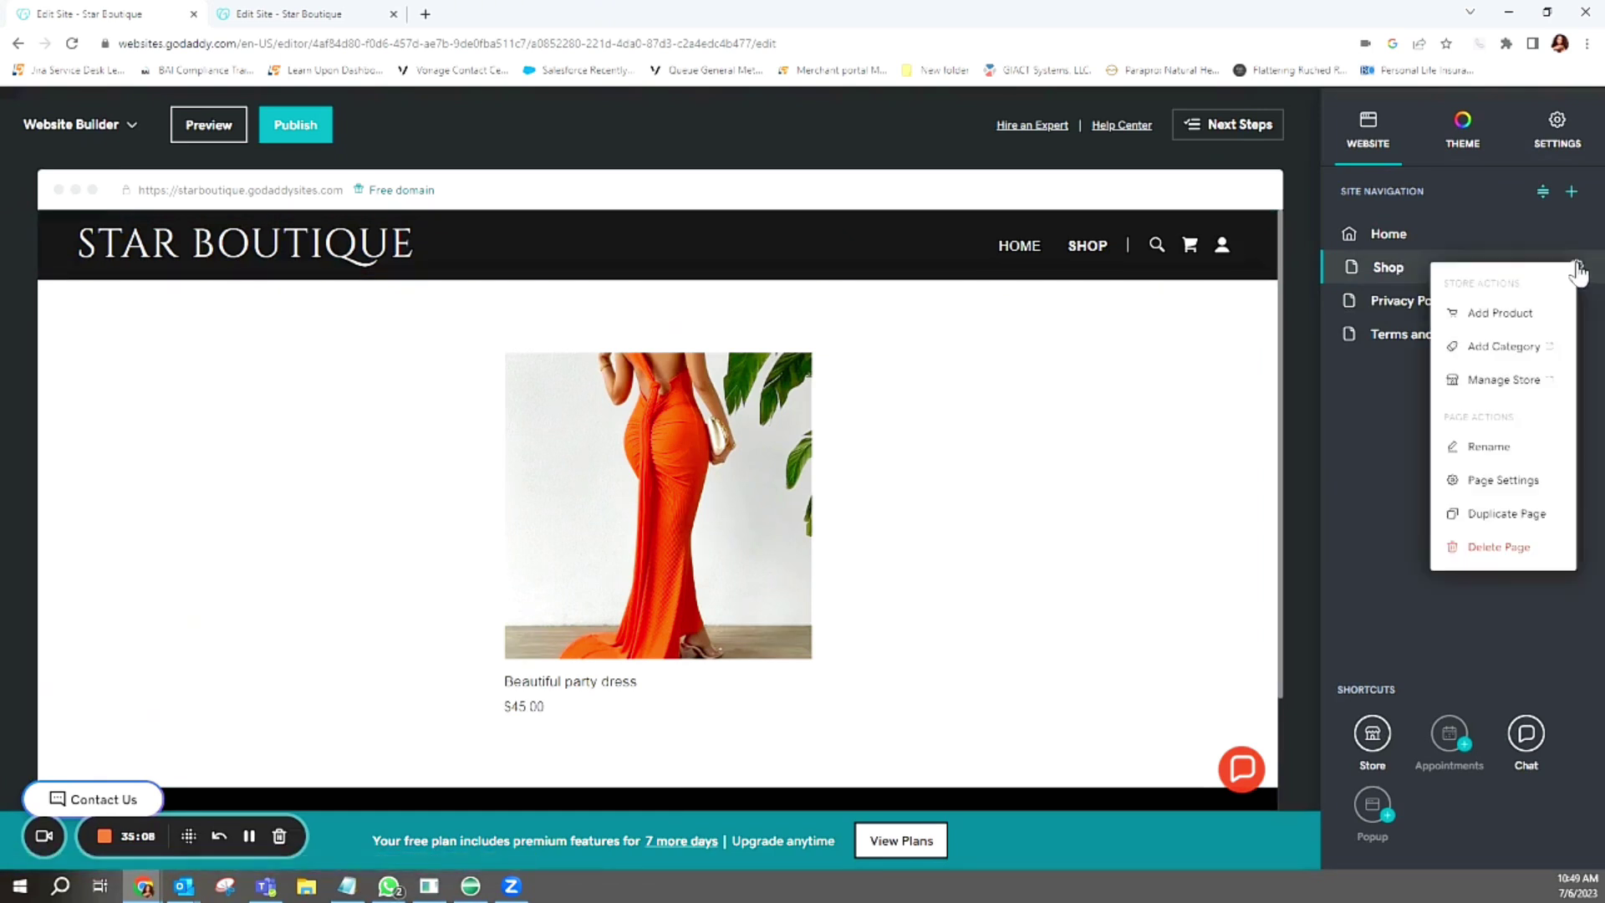
pyautogui.click(1532, 321)
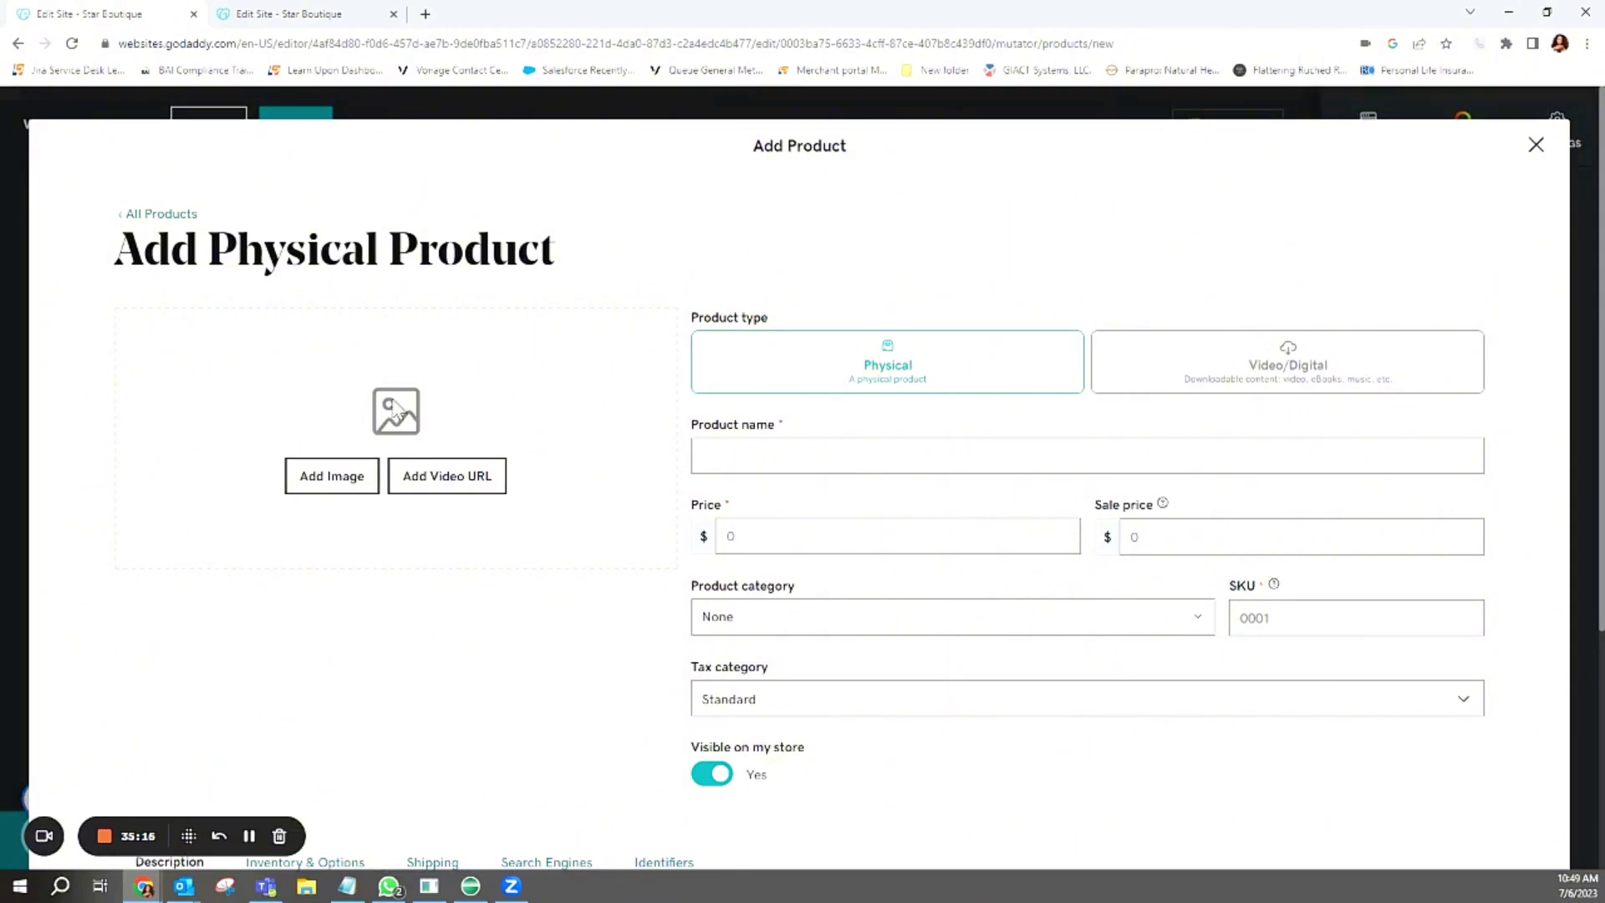
# Insert the photo of the short orange dress from Cover Images as the new product's image
pyautogui.click(330, 477)
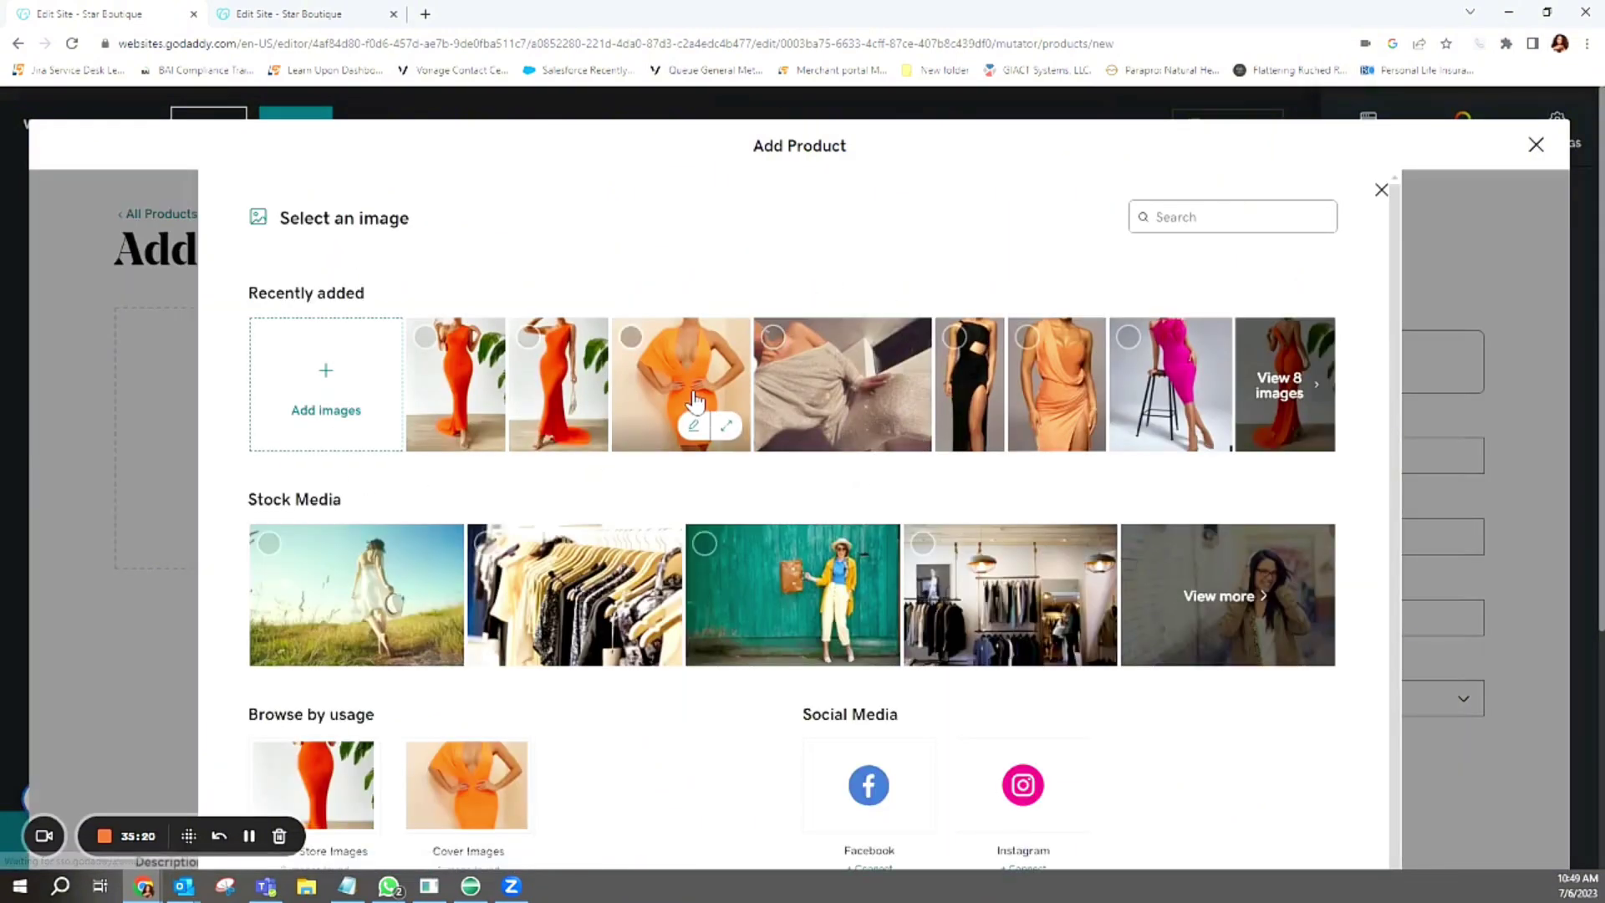
pyautogui.click(681, 399)
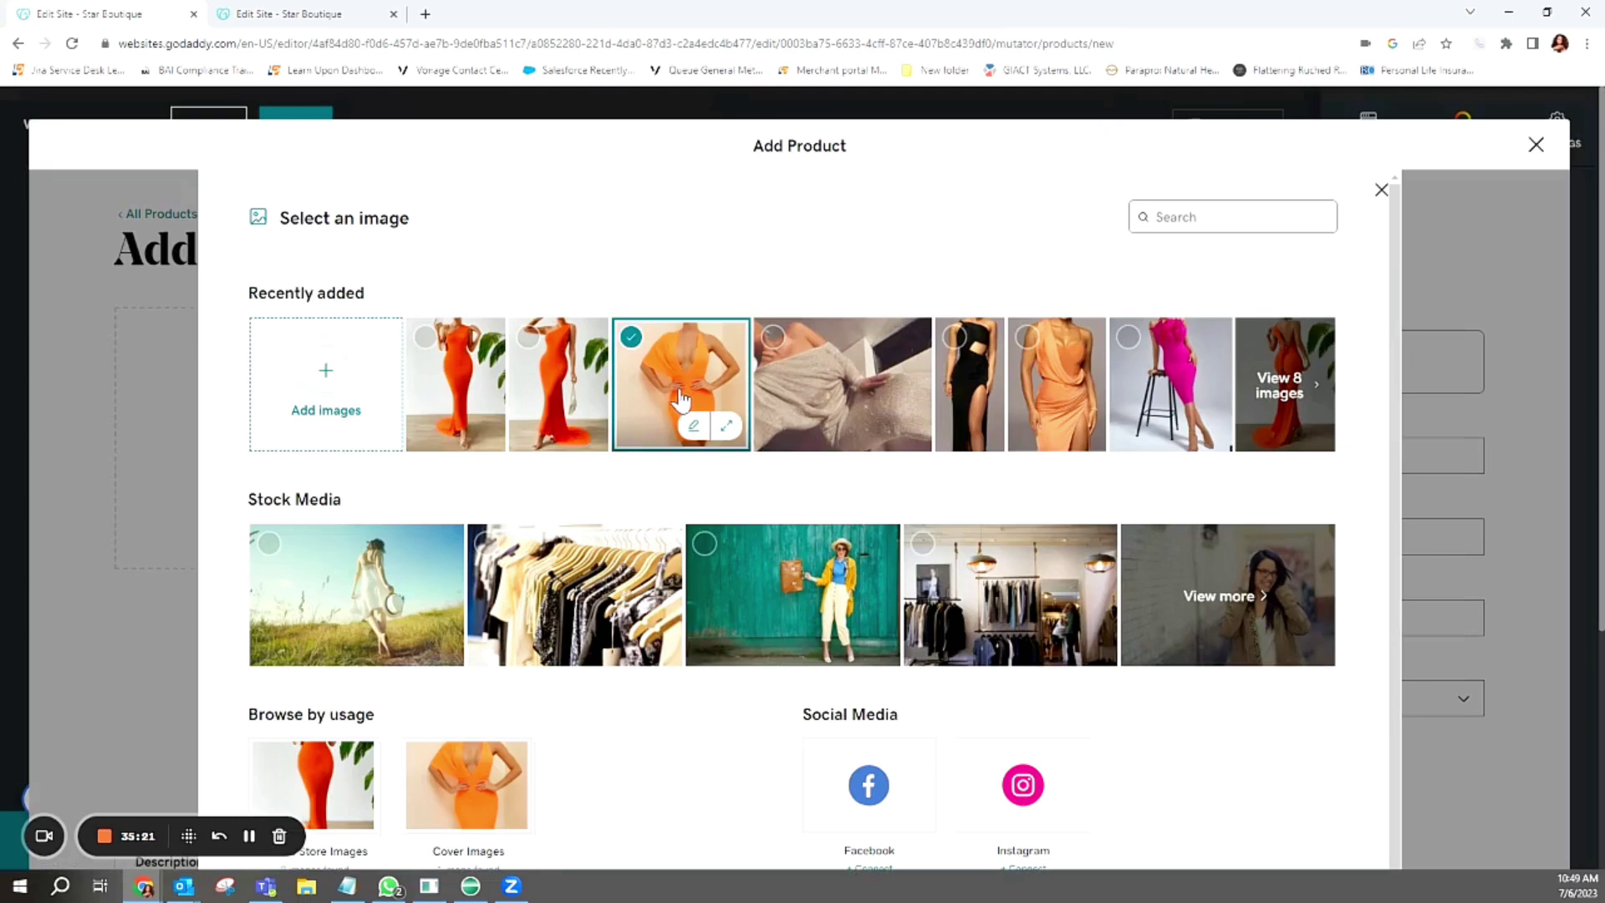
pyautogui.click(474, 780)
pyautogui.click(351, 418)
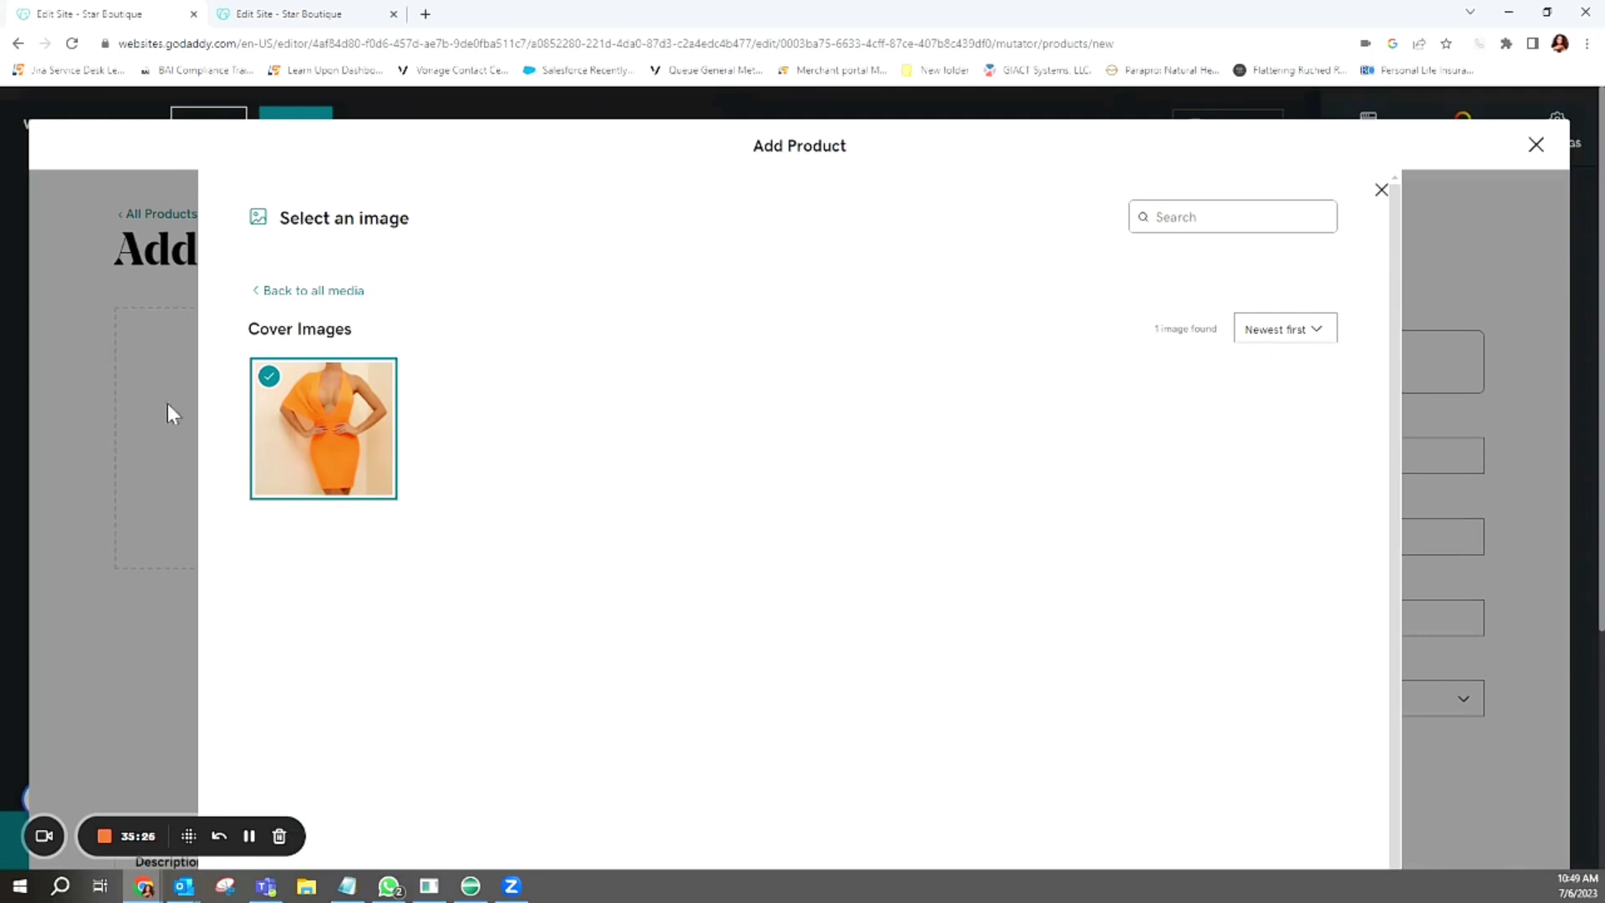
pyautogui.moveTo(341, 469)
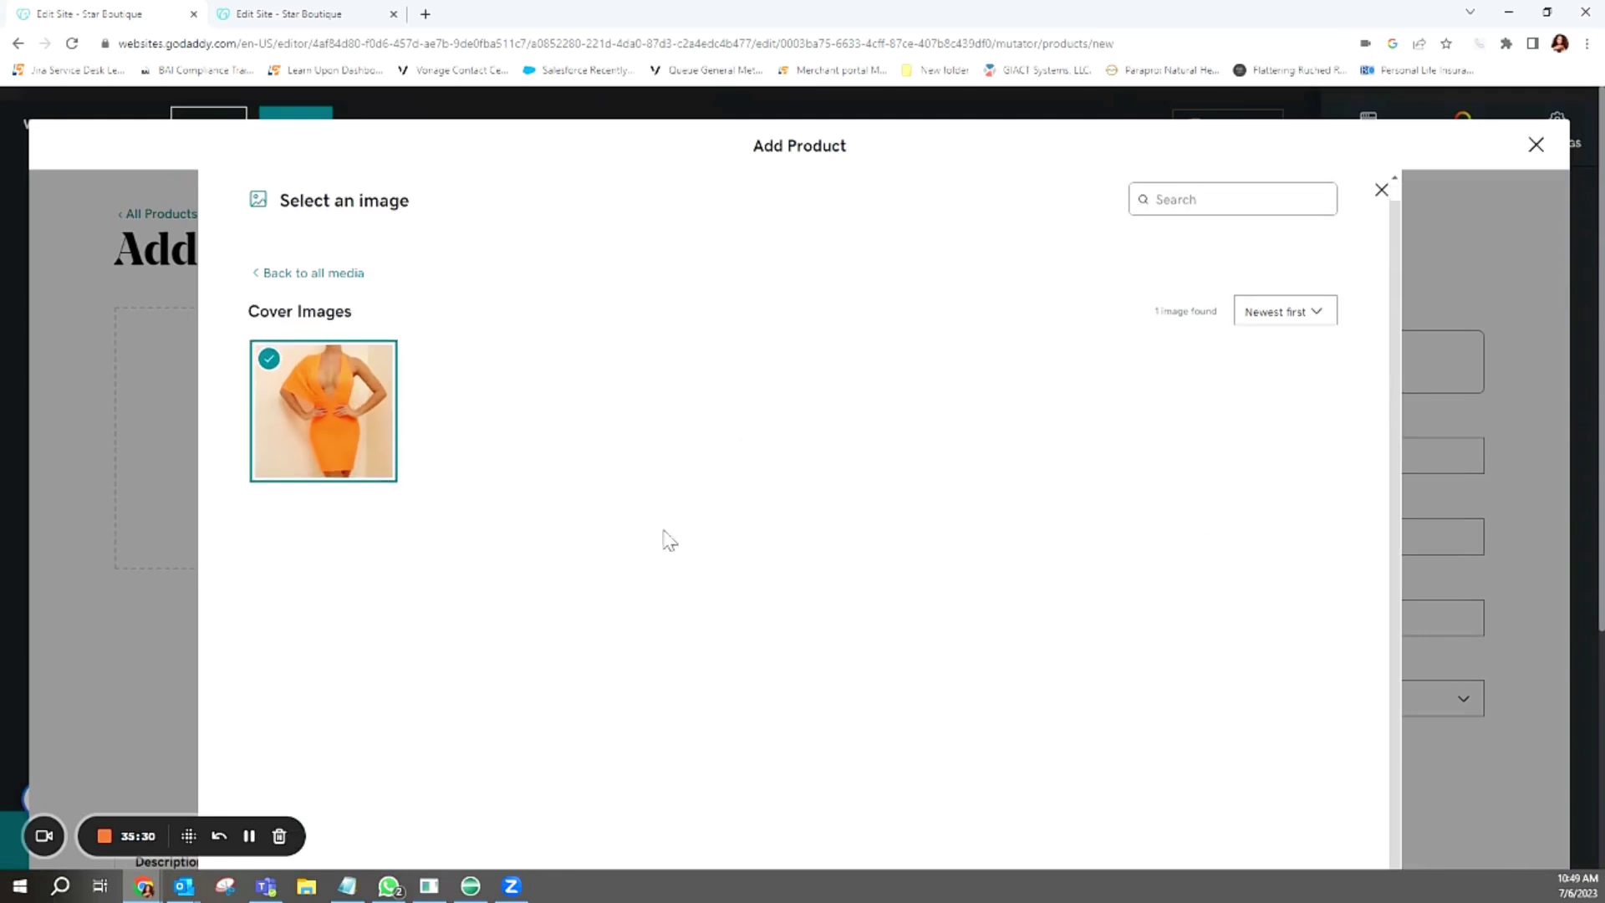
pyautogui.scroll(-2, 962, 543)
pyautogui.click(1306, 804)
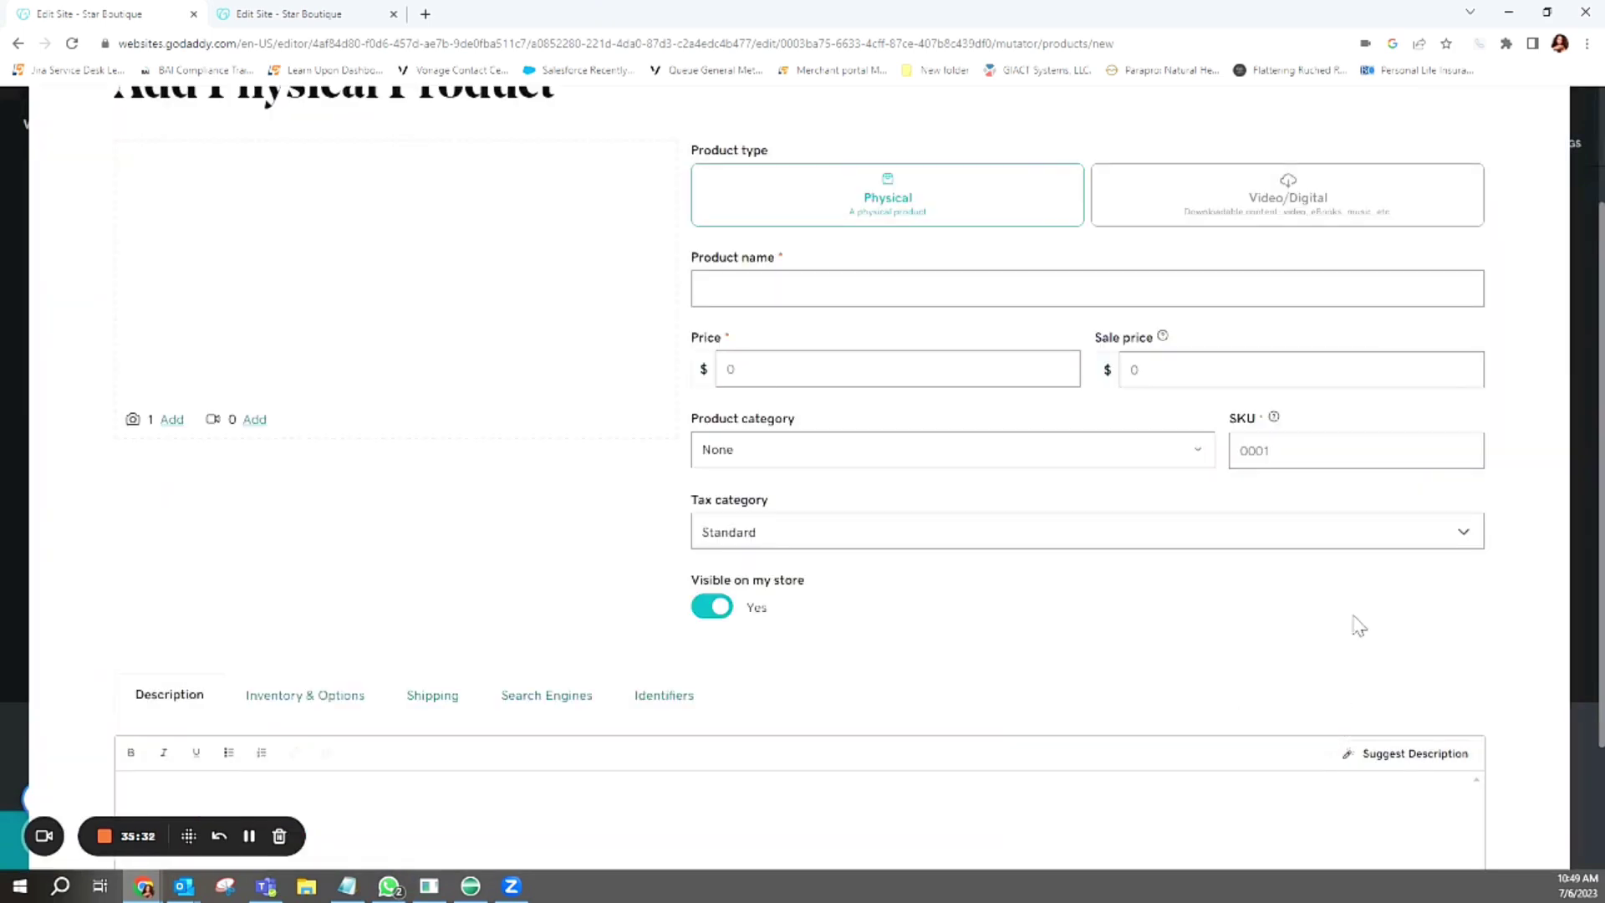
pyautogui.scroll(2, 1068, 720)
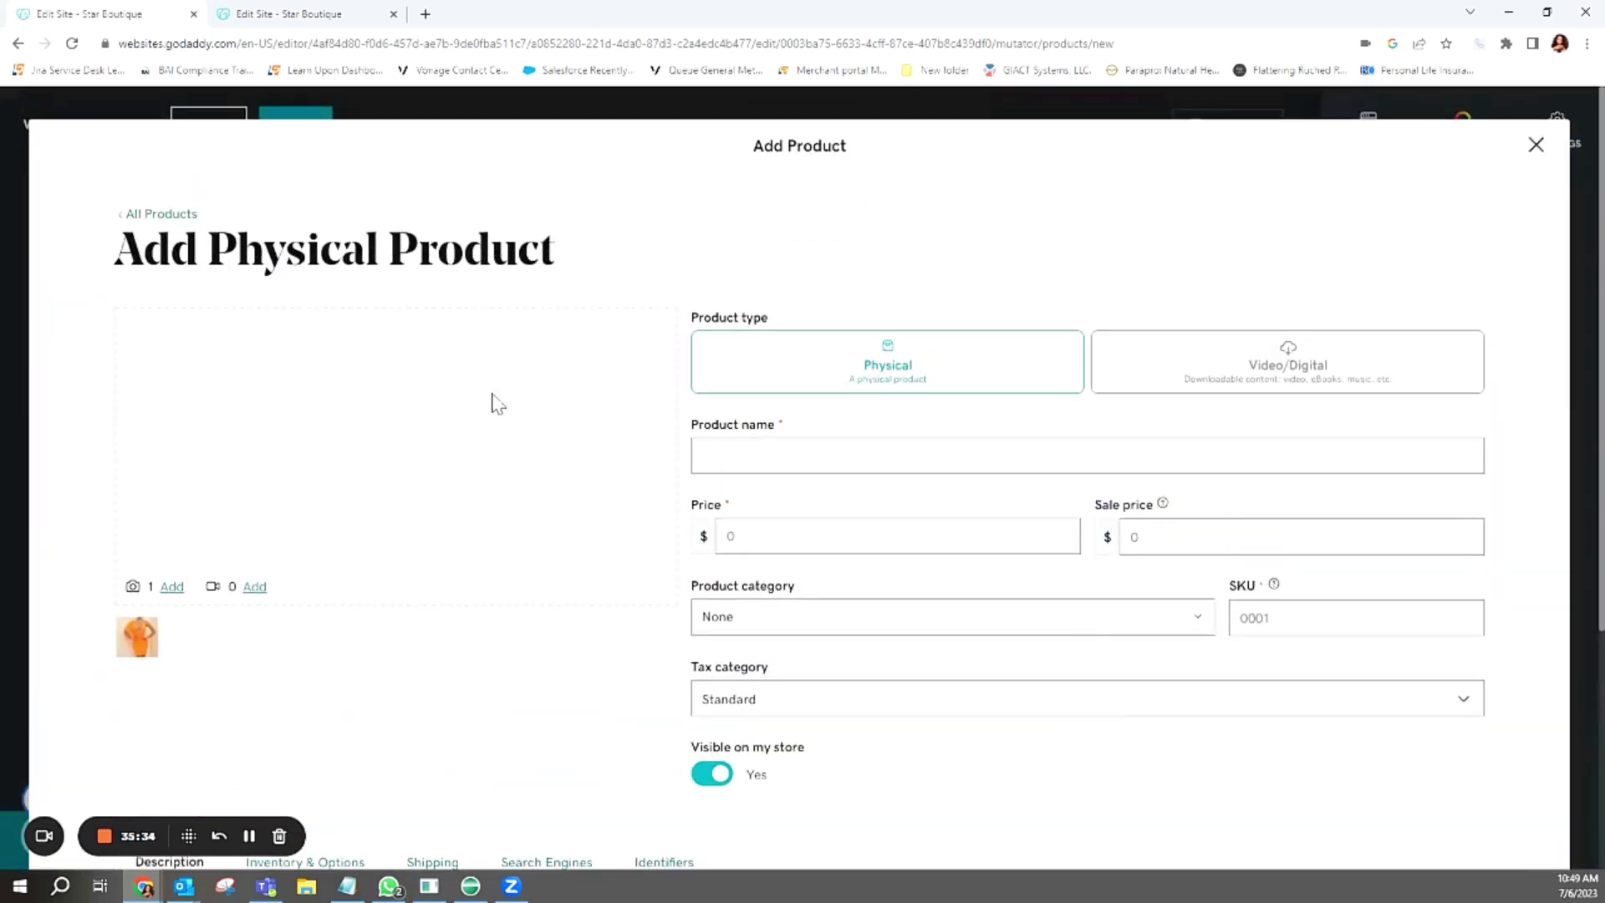
pyautogui.click(729, 454)
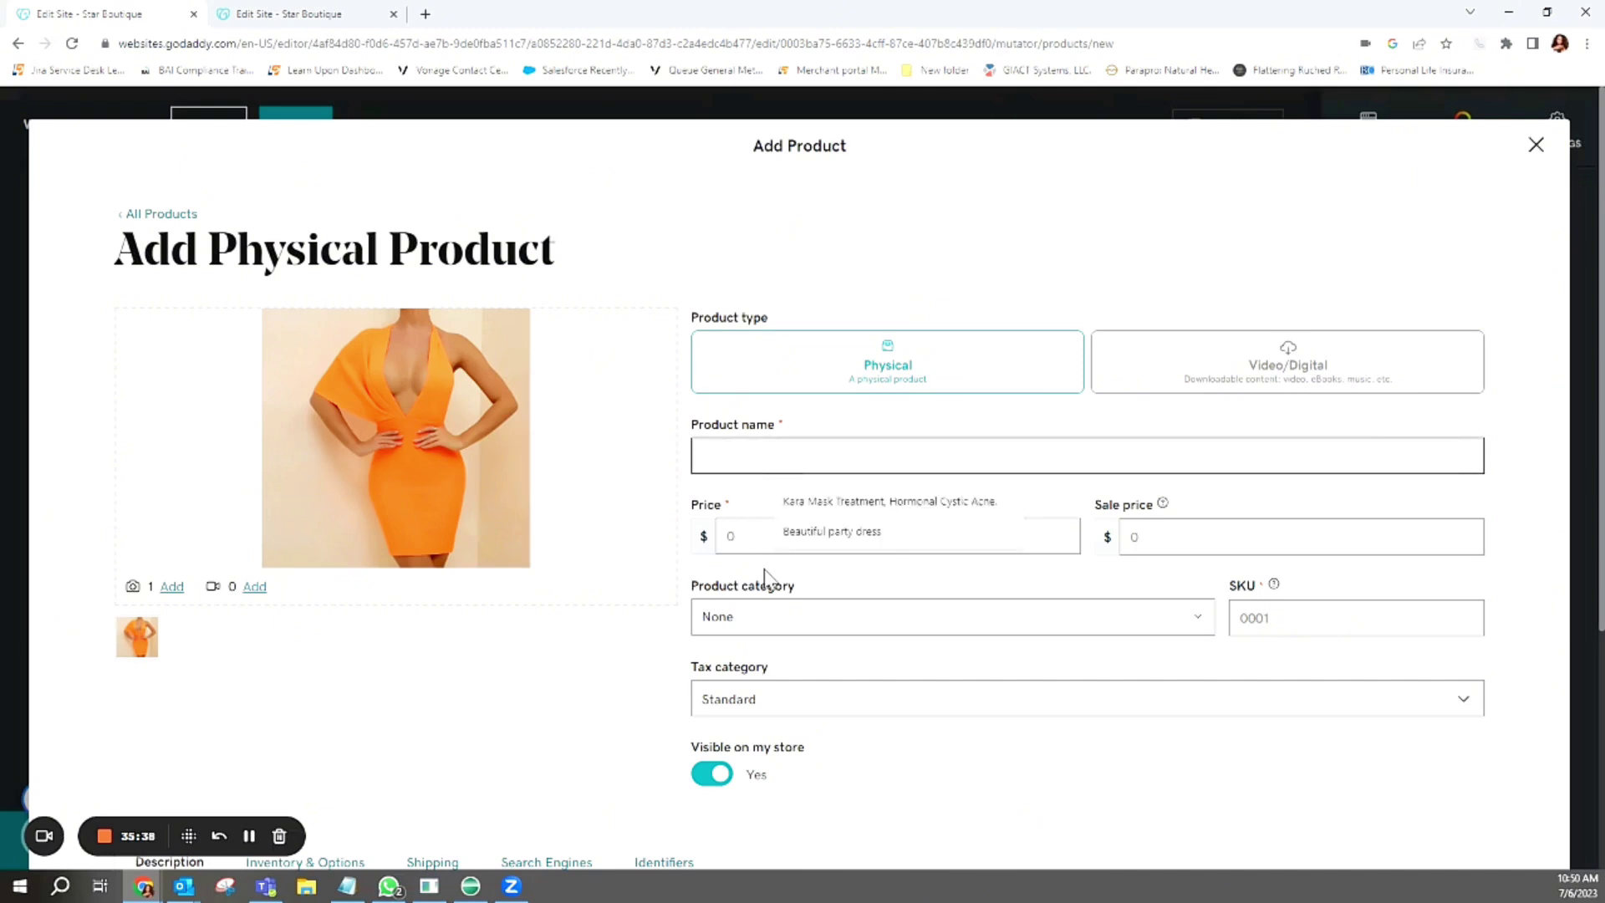
pyautogui.click(1100, 781)
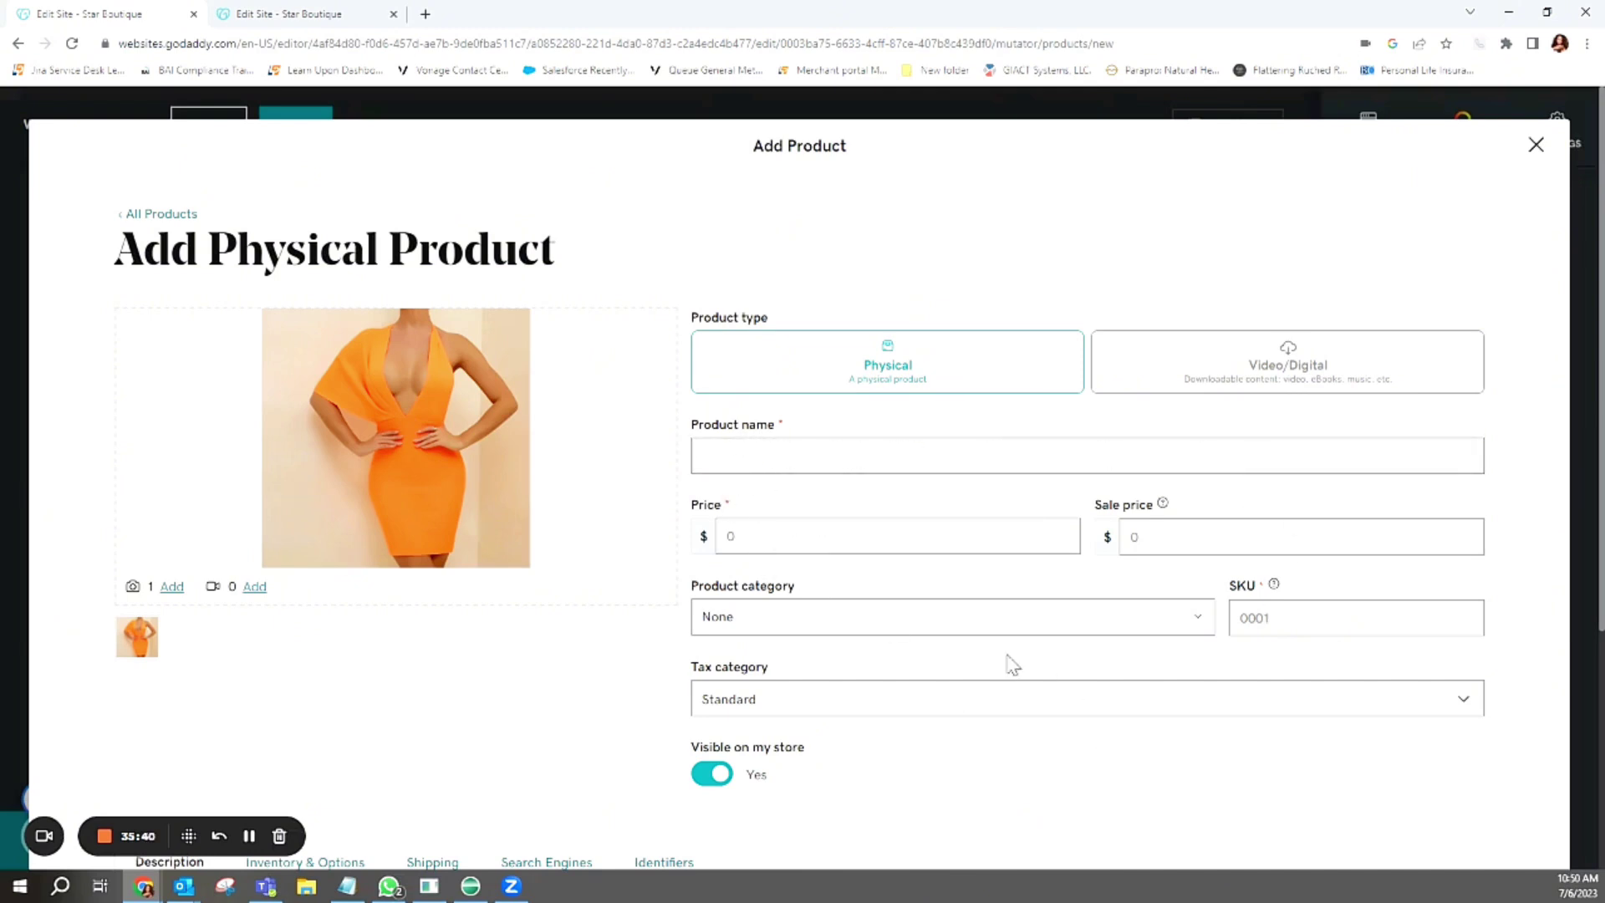
# Turn on inventory tracking for the new product, with a low inventory level of 6 and a quantity of 4
pyautogui.scroll(-4, 939, 594)
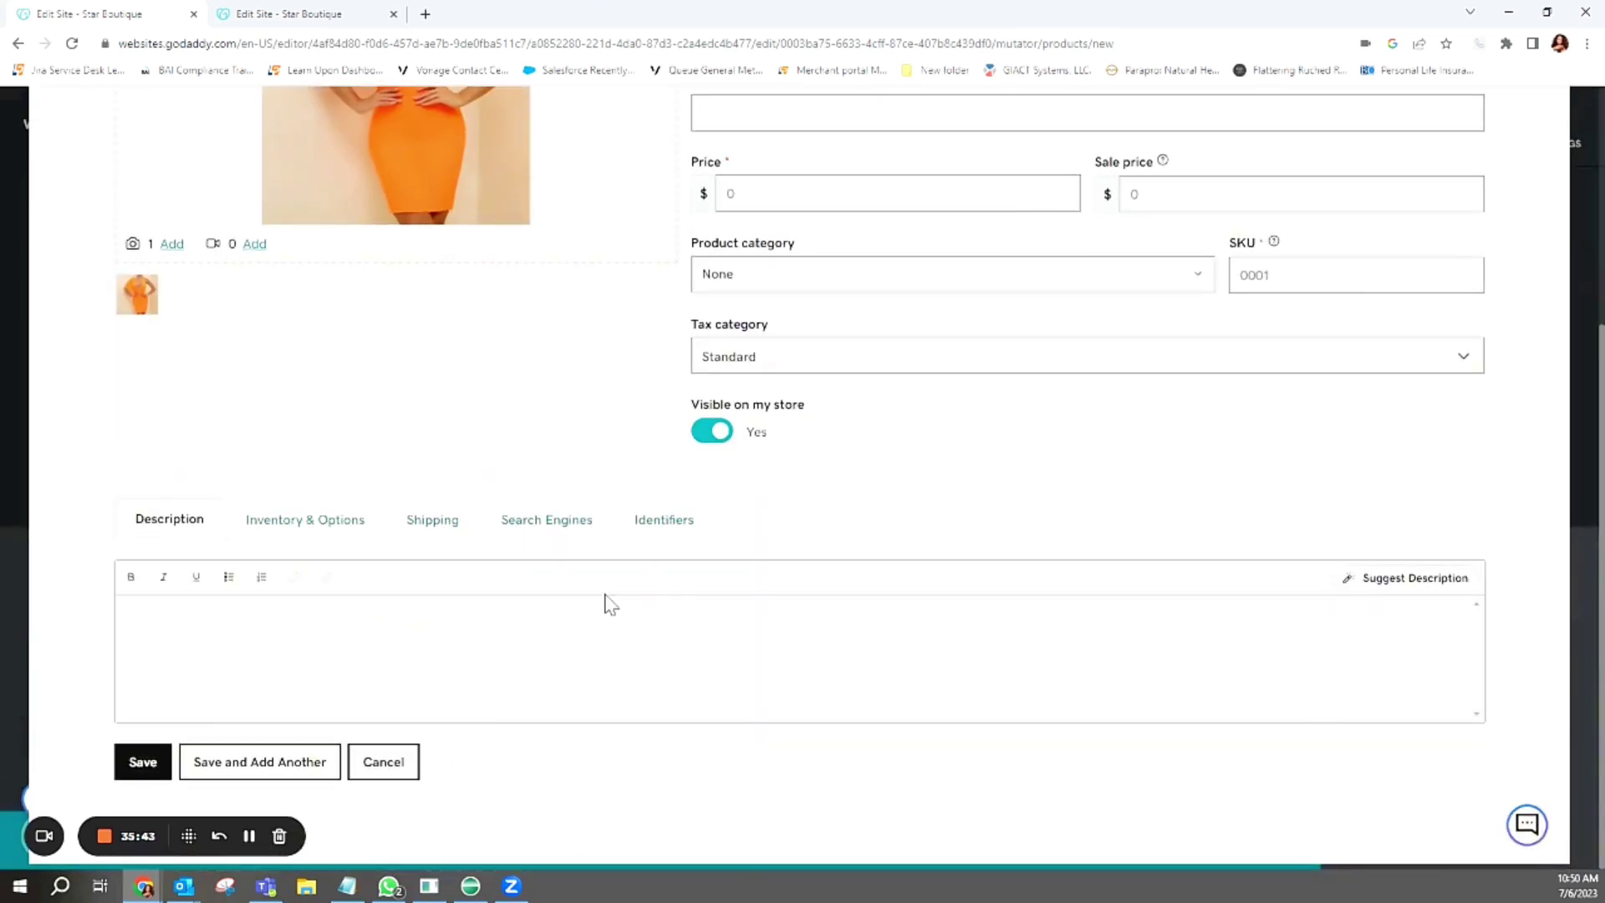
pyautogui.click(311, 521)
pyautogui.scroll(-3, 501, 606)
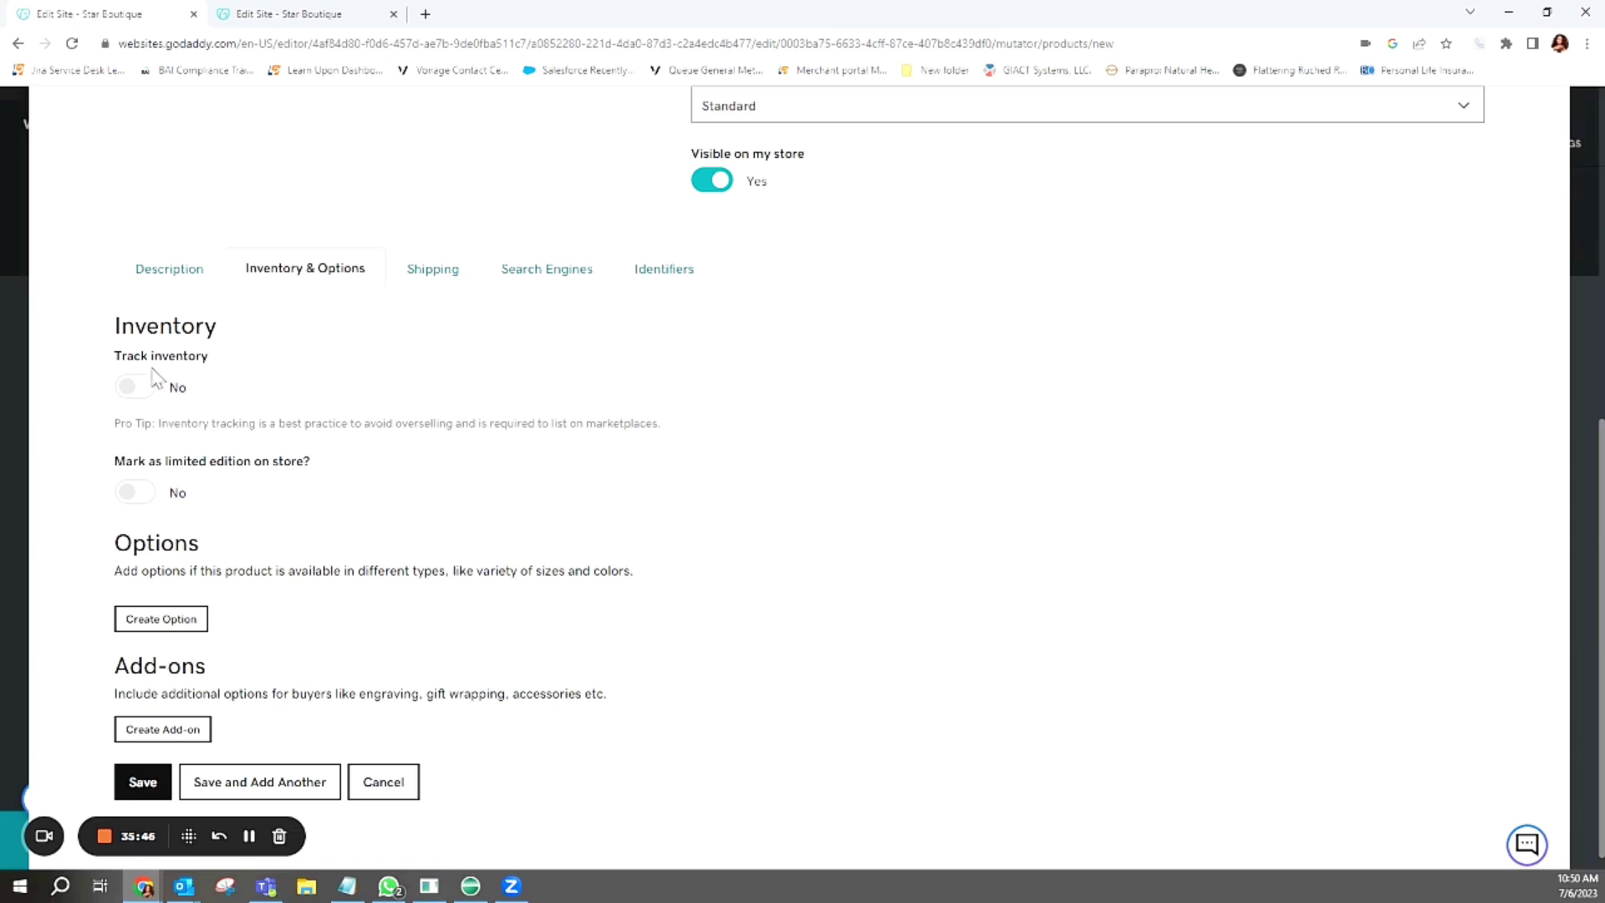
pyautogui.click(133, 388)
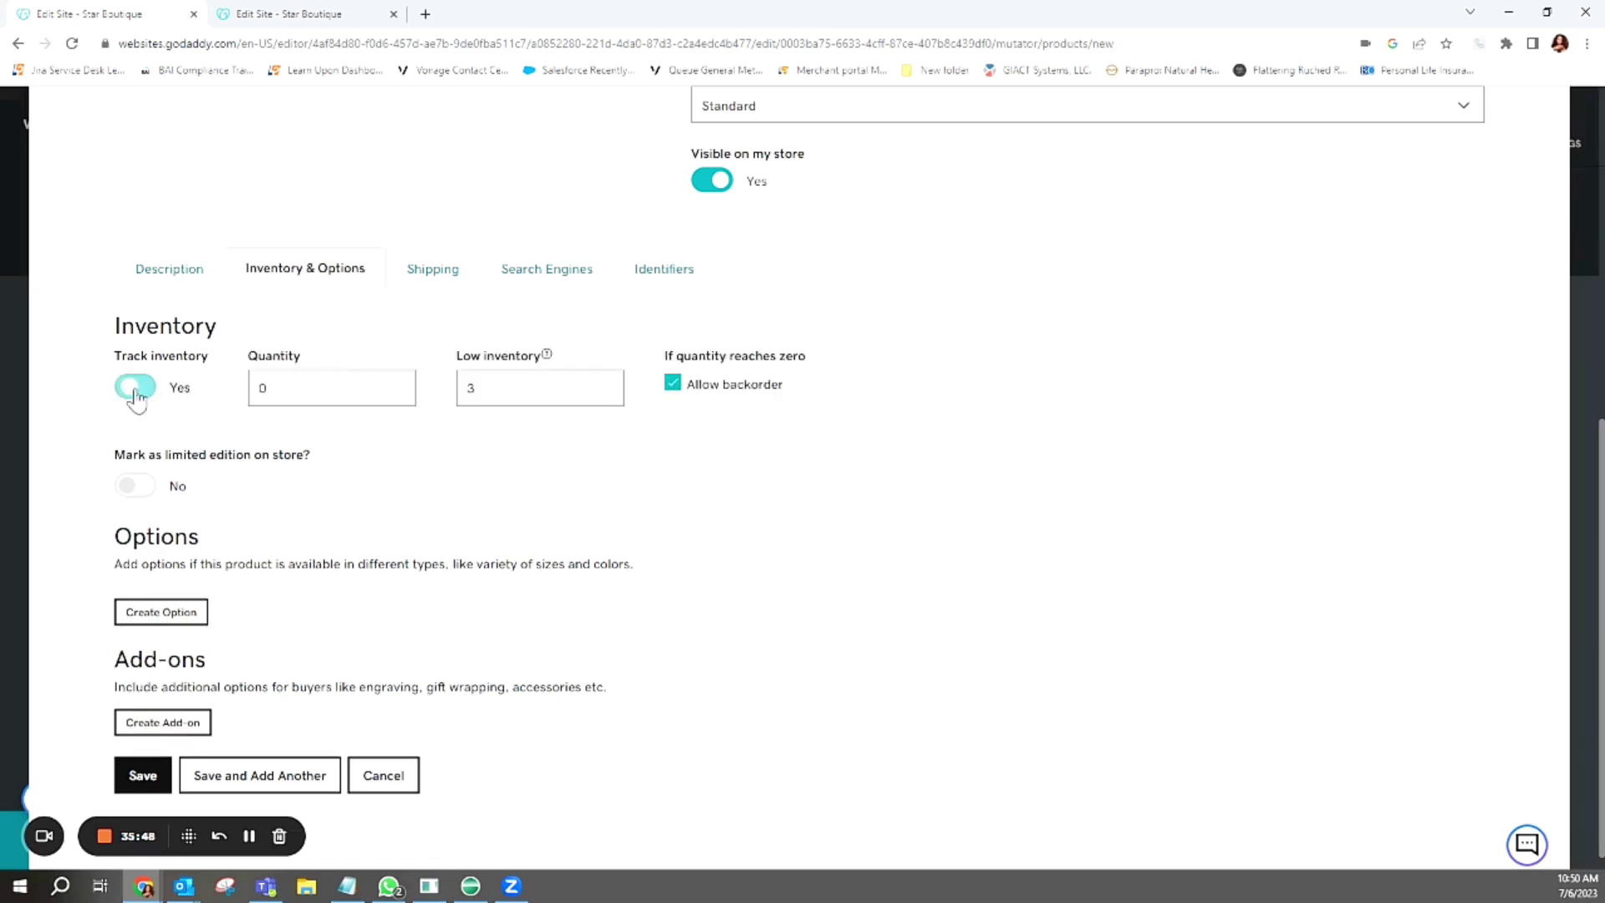
pyautogui.click(499, 387)
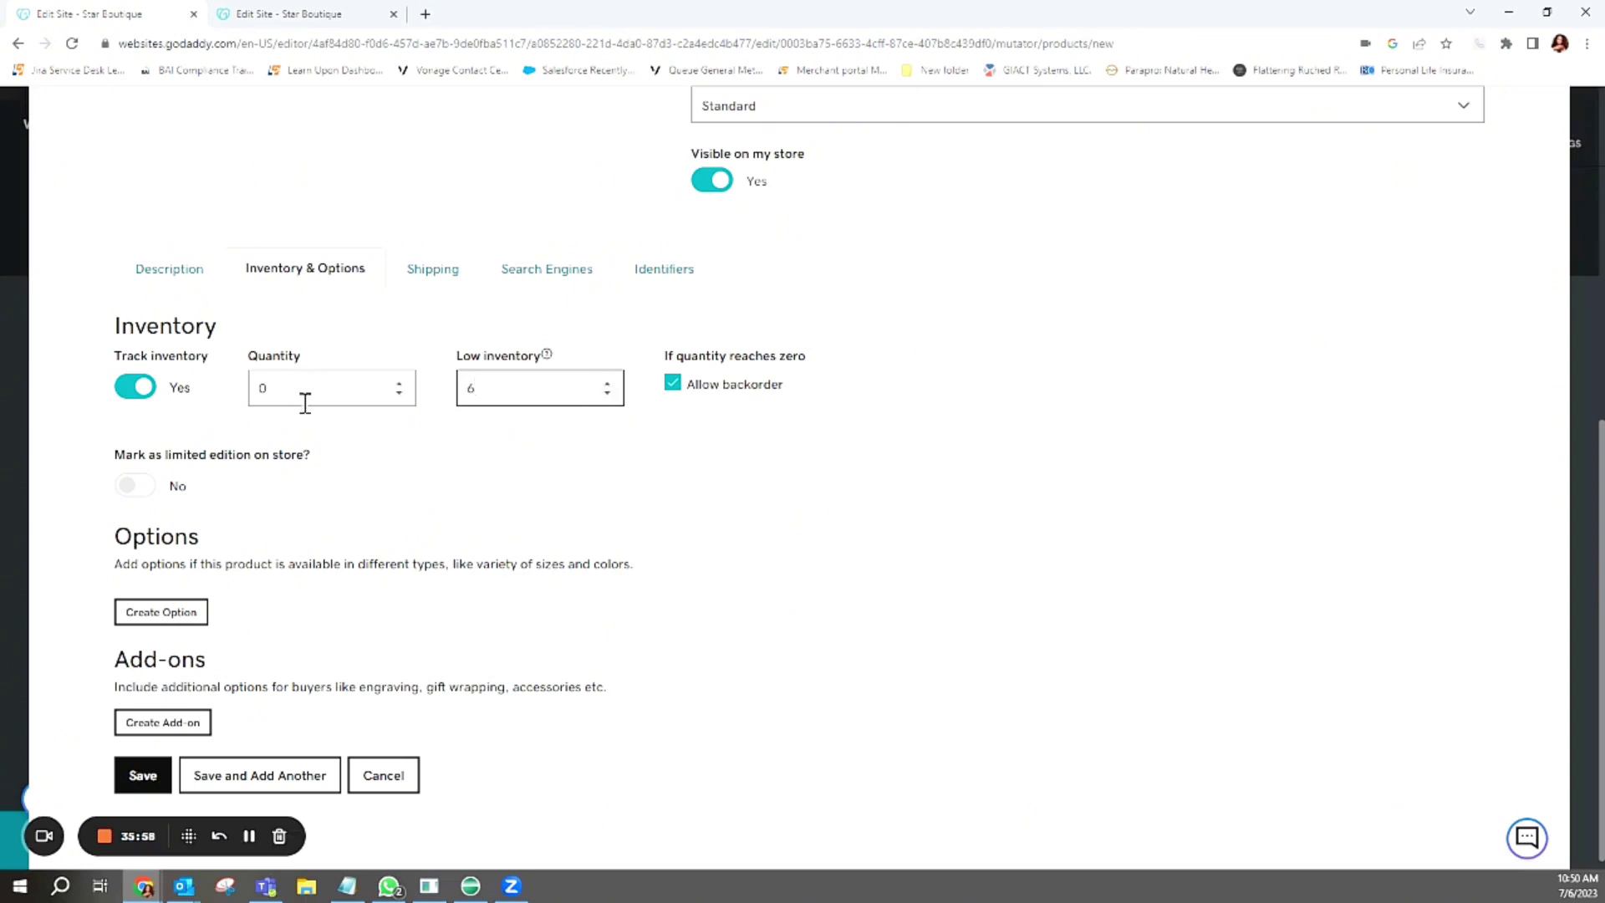
pyautogui.click(400, 387)
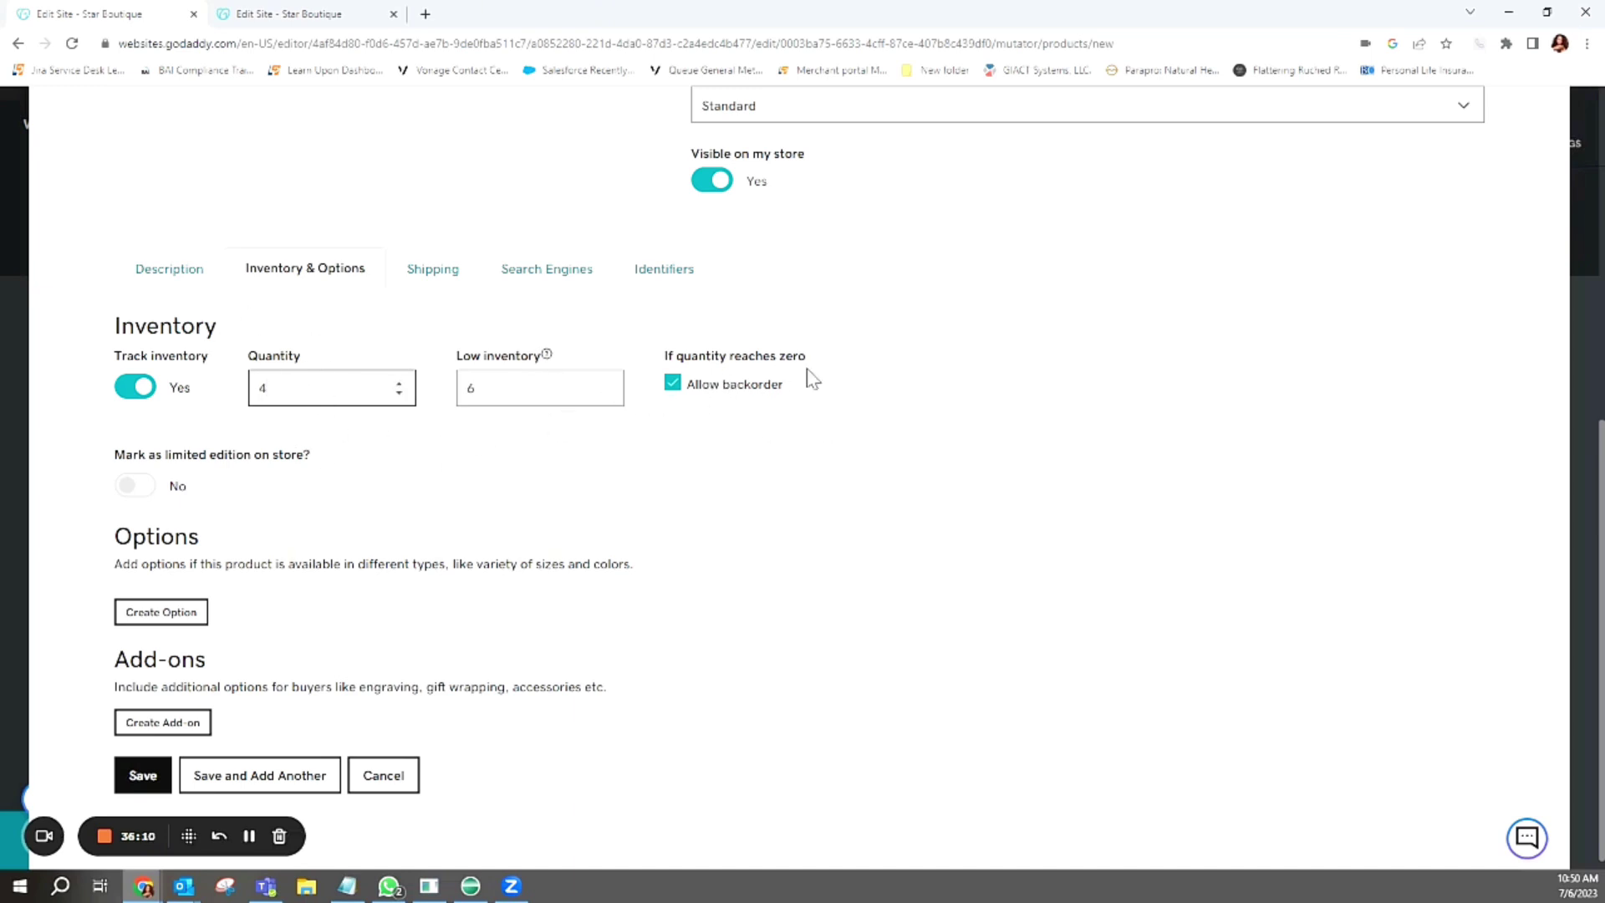
# Create a product option named Orange with the choice Size S M L
pyautogui.scroll(-1, 602, 636)
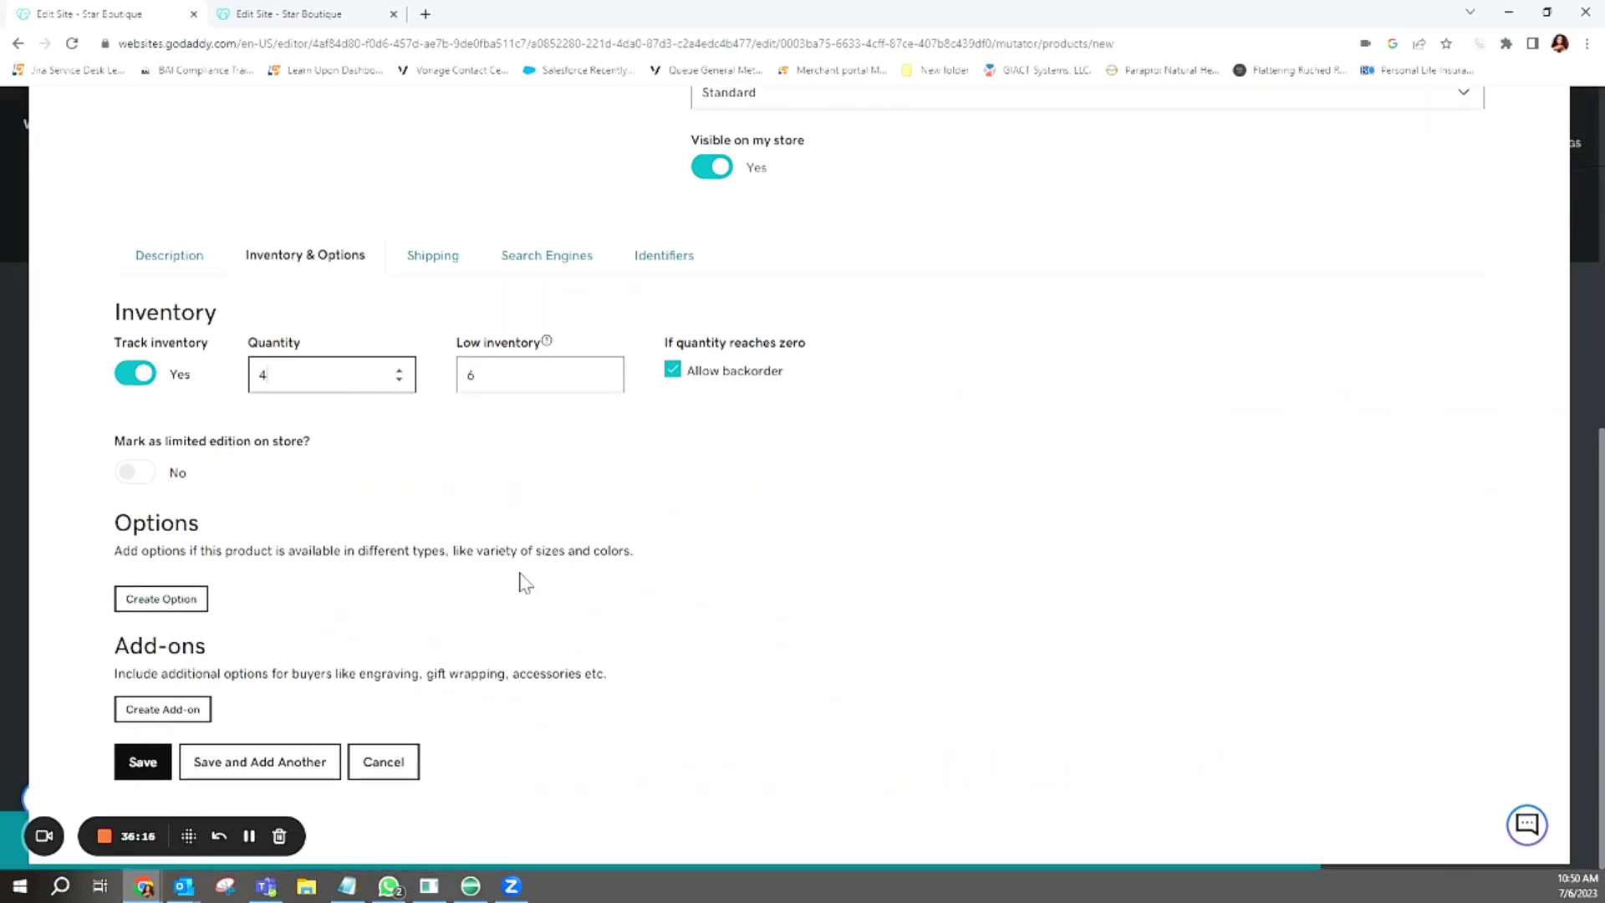
pyautogui.click(136, 603)
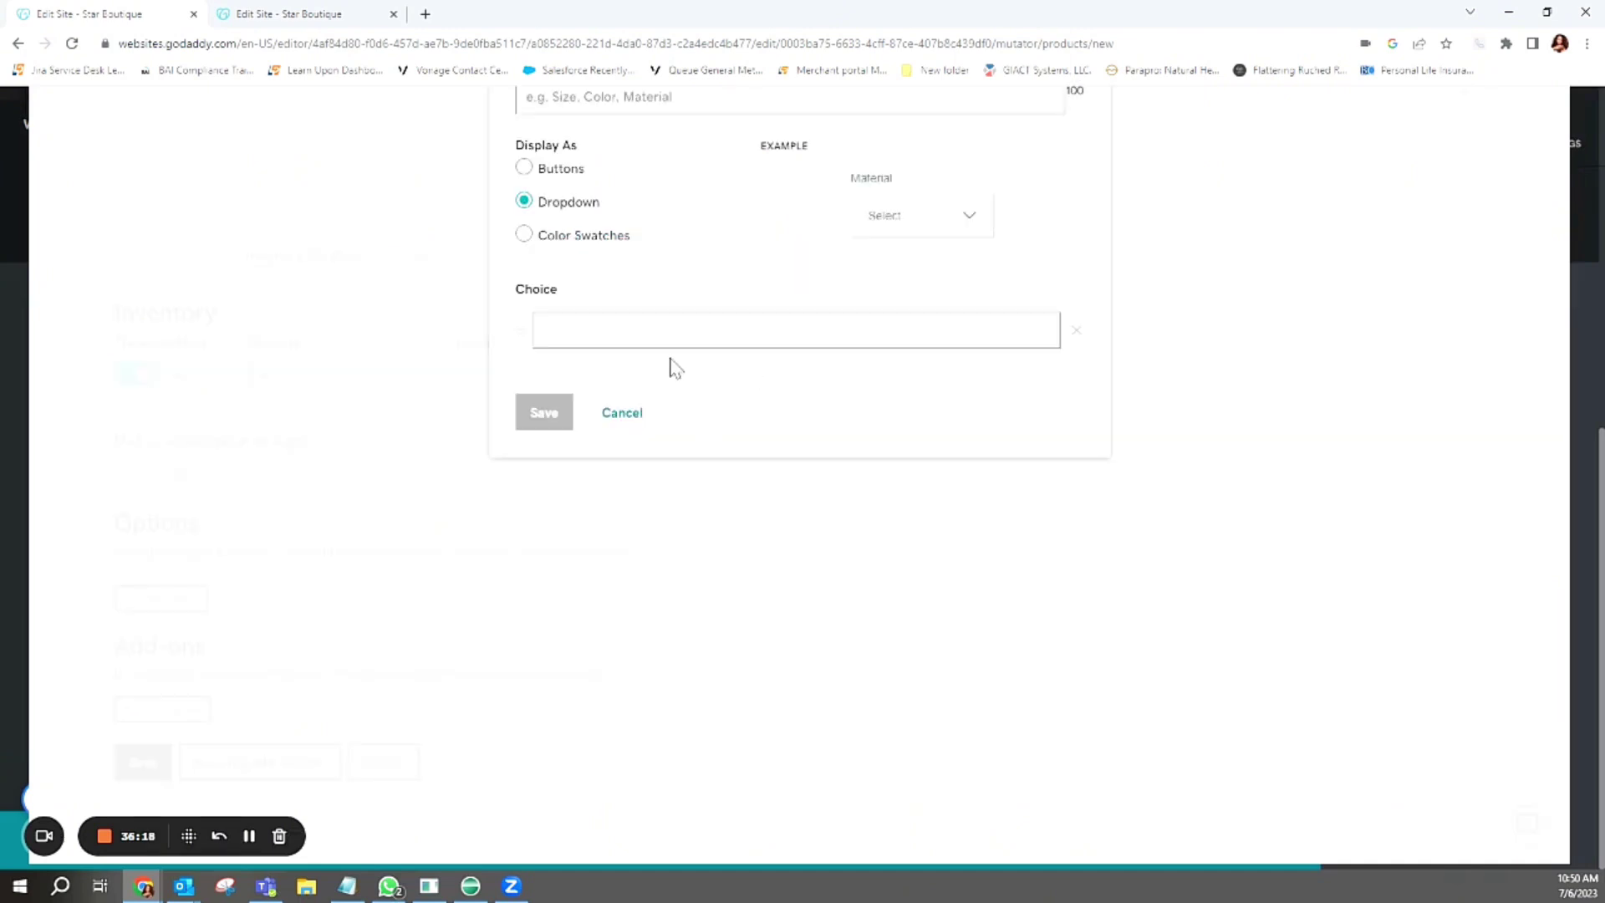
pyautogui.scroll(2, 732, 400)
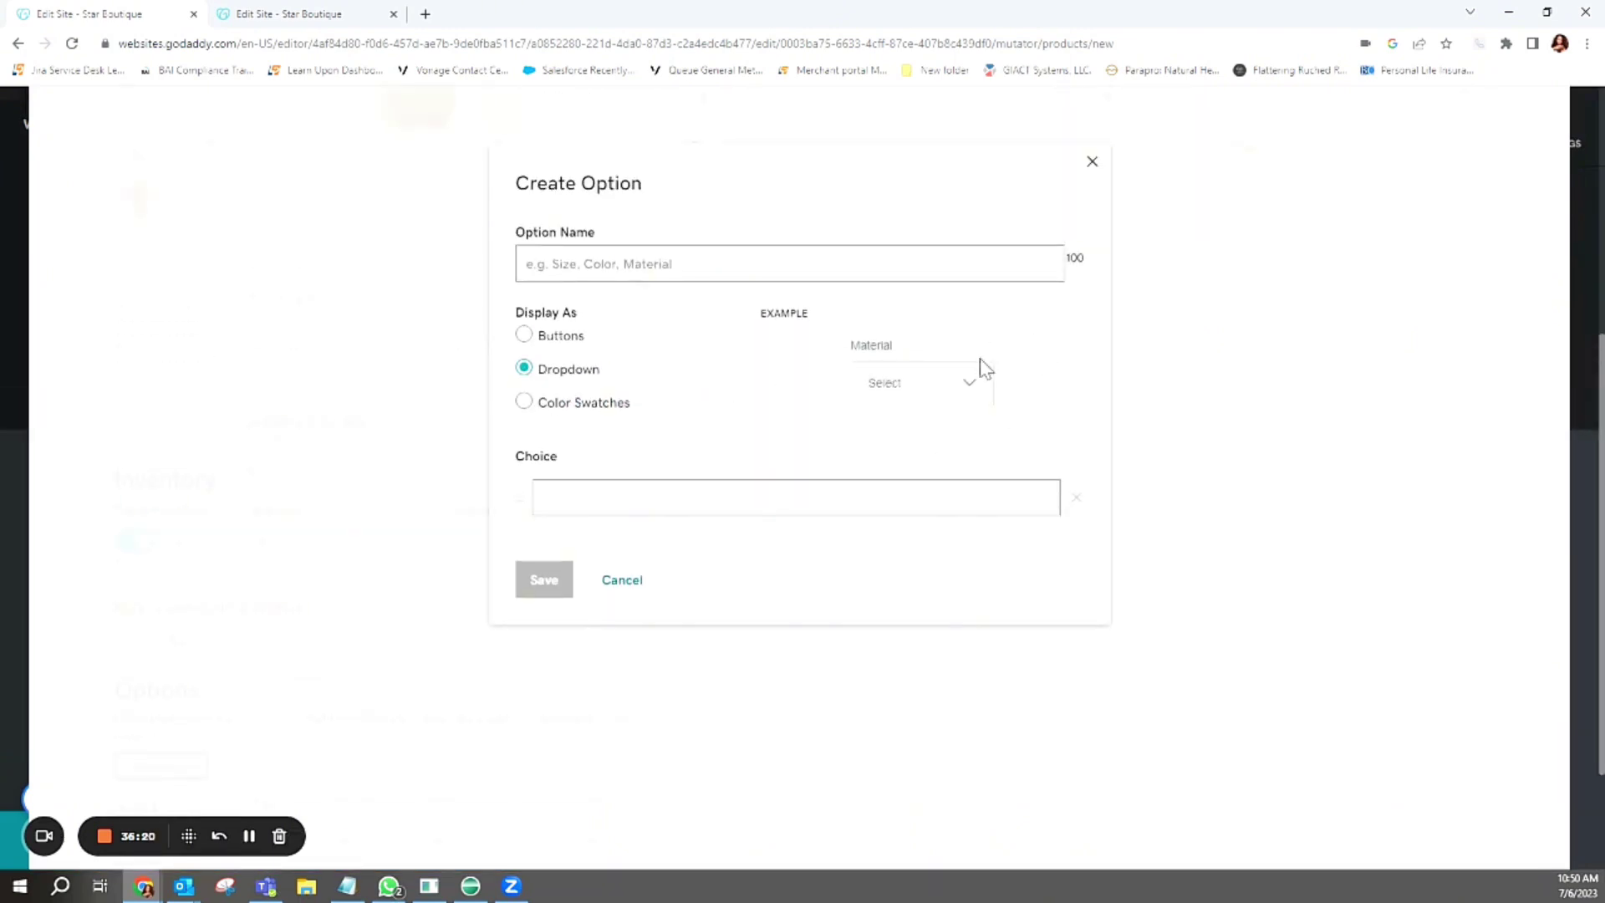
pyautogui.click(677, 265)
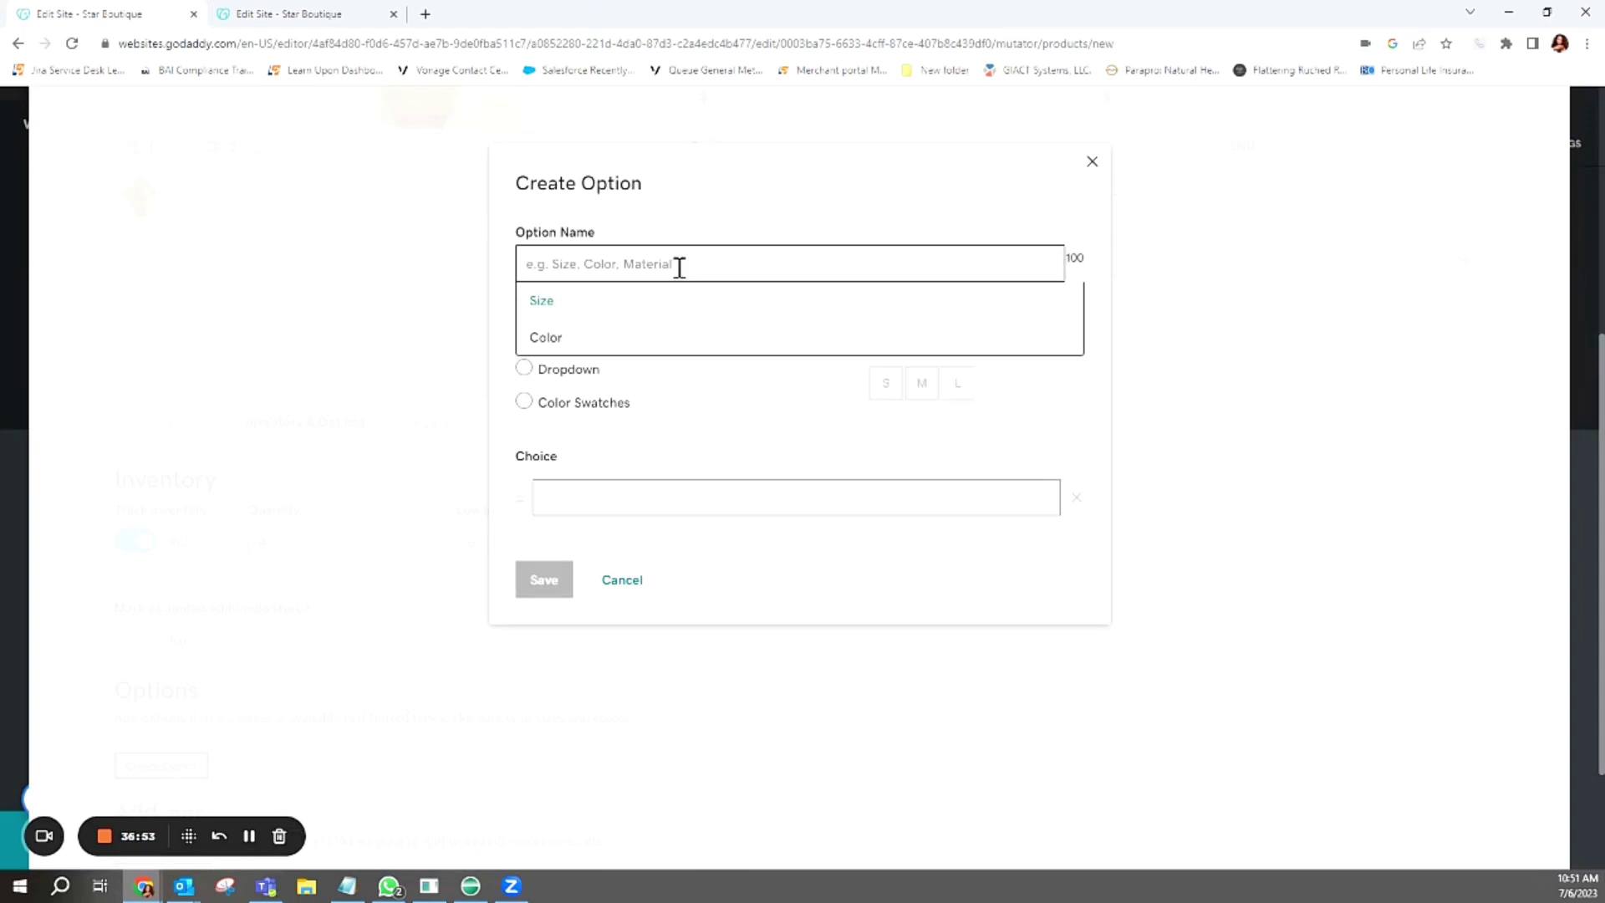
pyautogui.write('Ora')
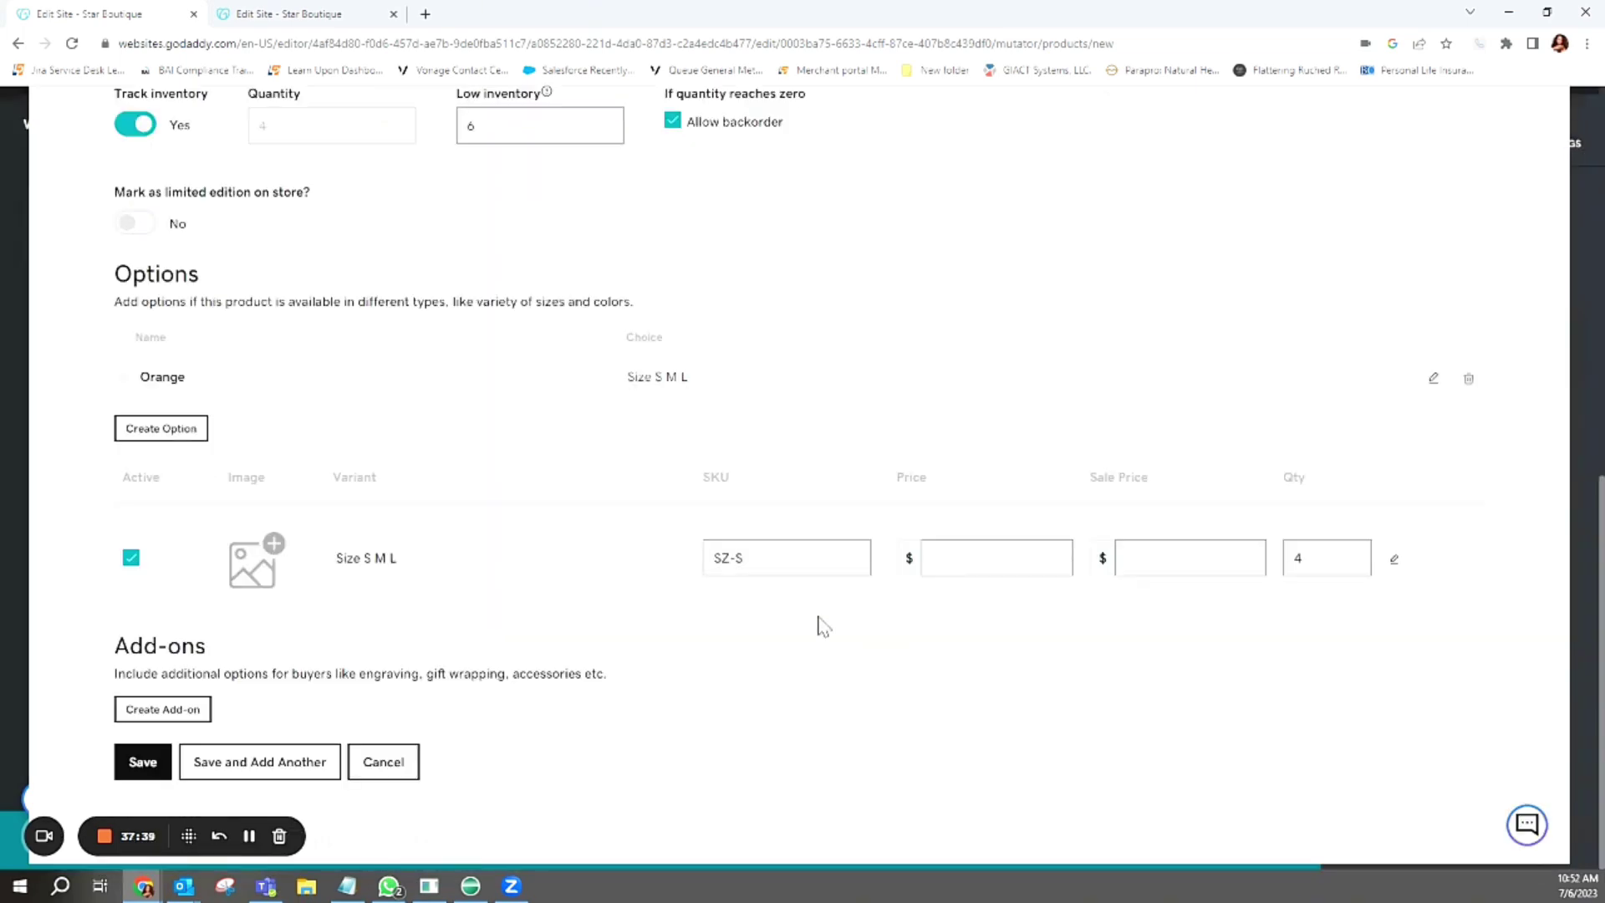
# Set the price of the new product's Size S M L variant to $50.00
pyautogui.click(781, 556)
pyautogui.click(1000, 568)
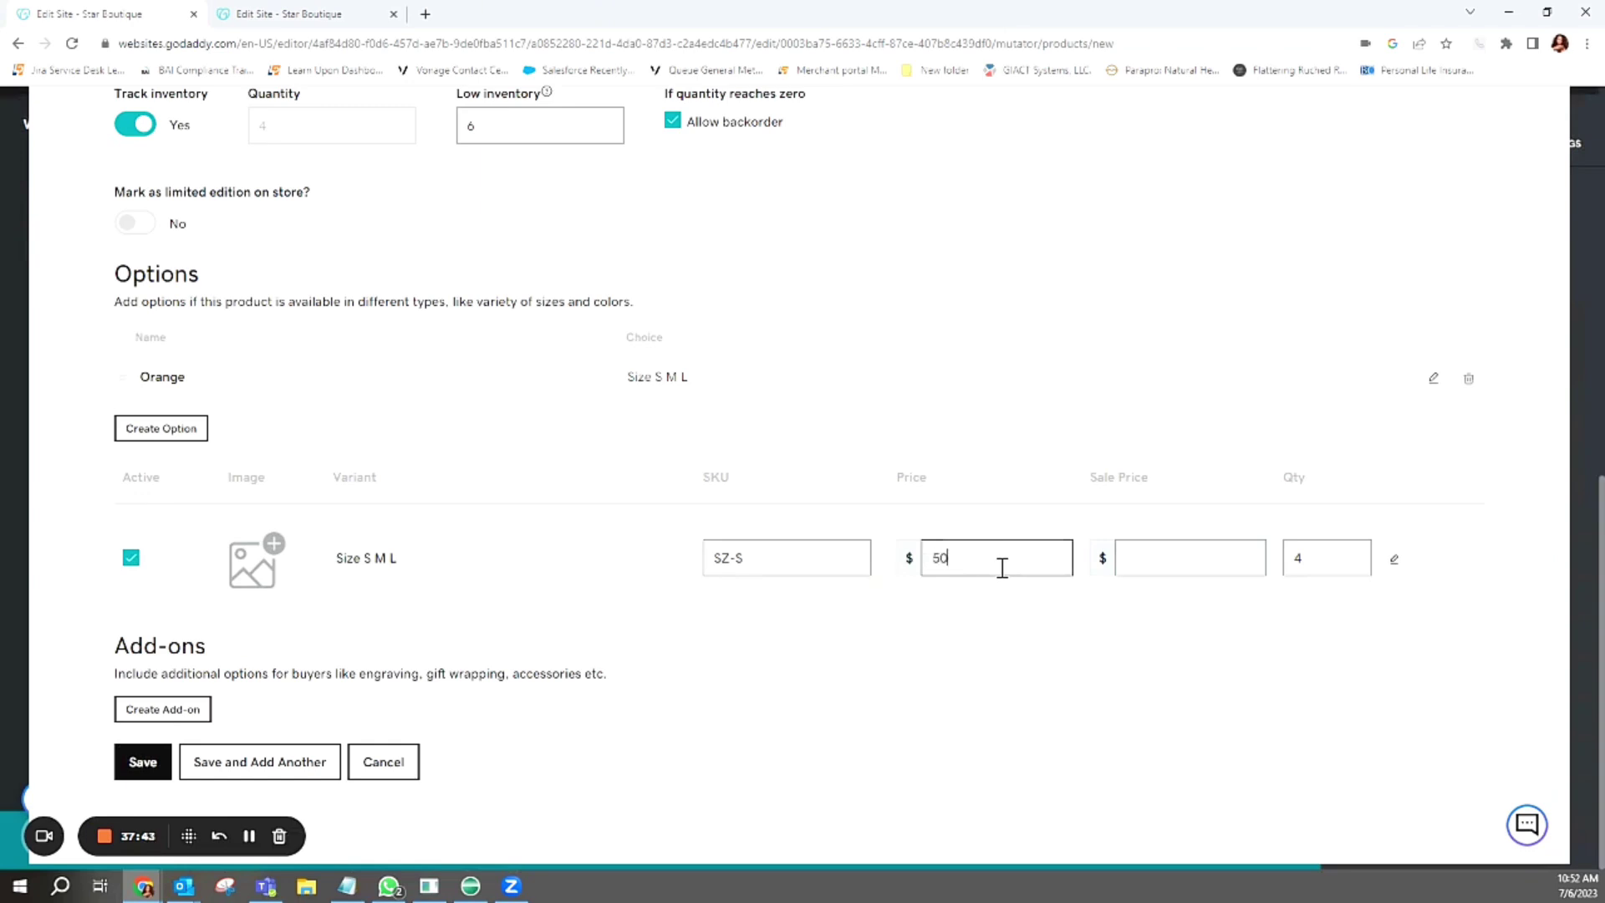
pyautogui.click(795, 560)
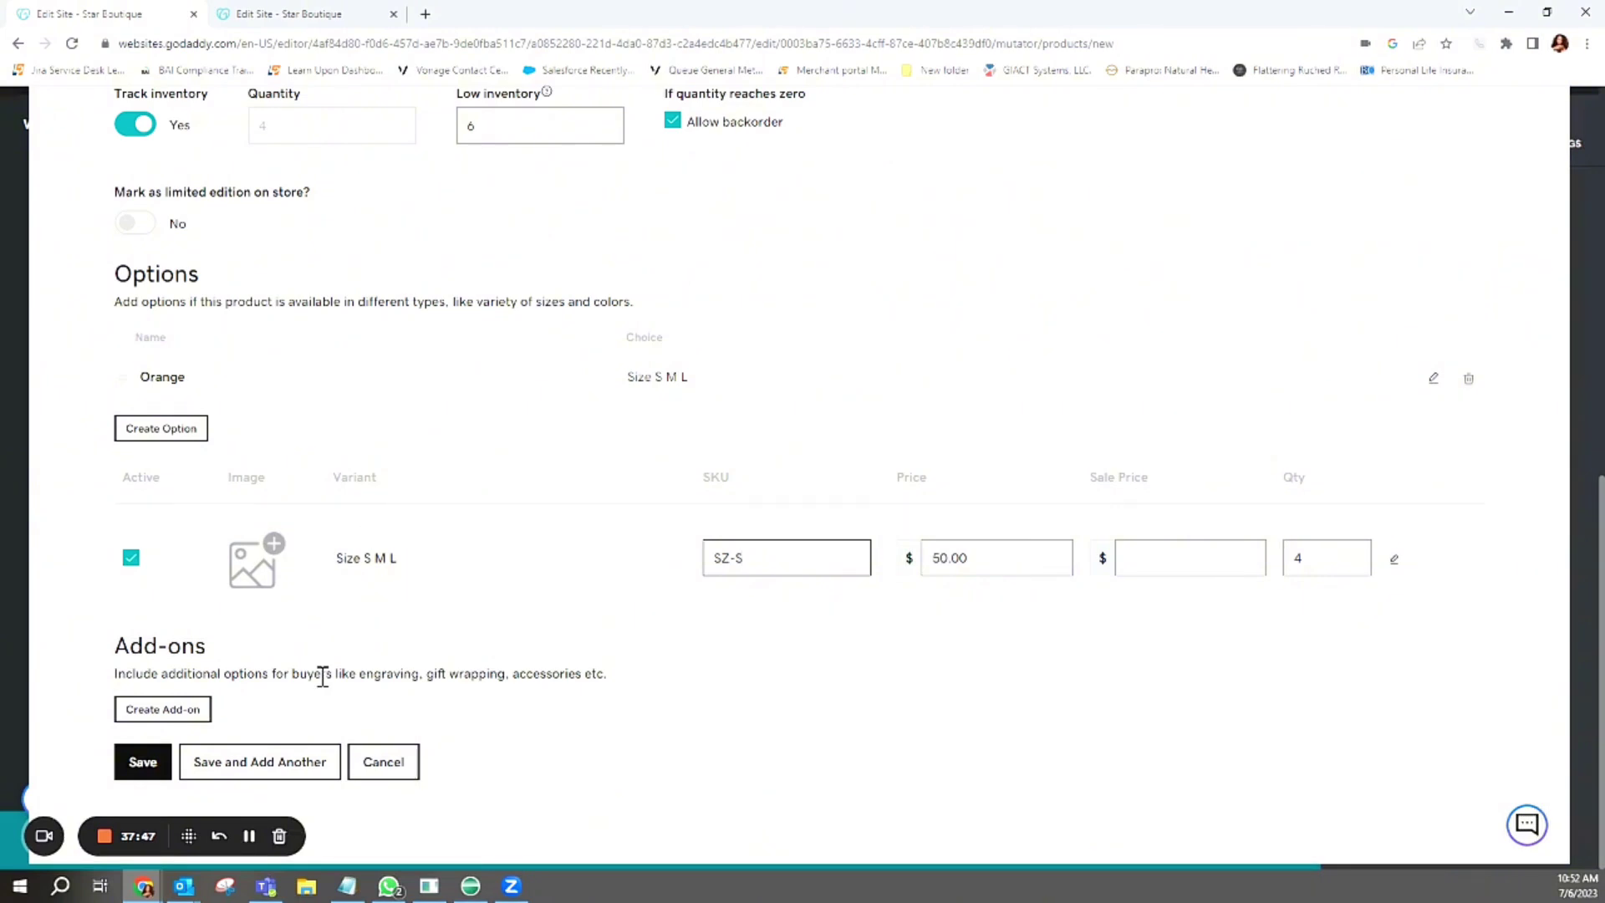
pyautogui.scroll(1, 226, 589)
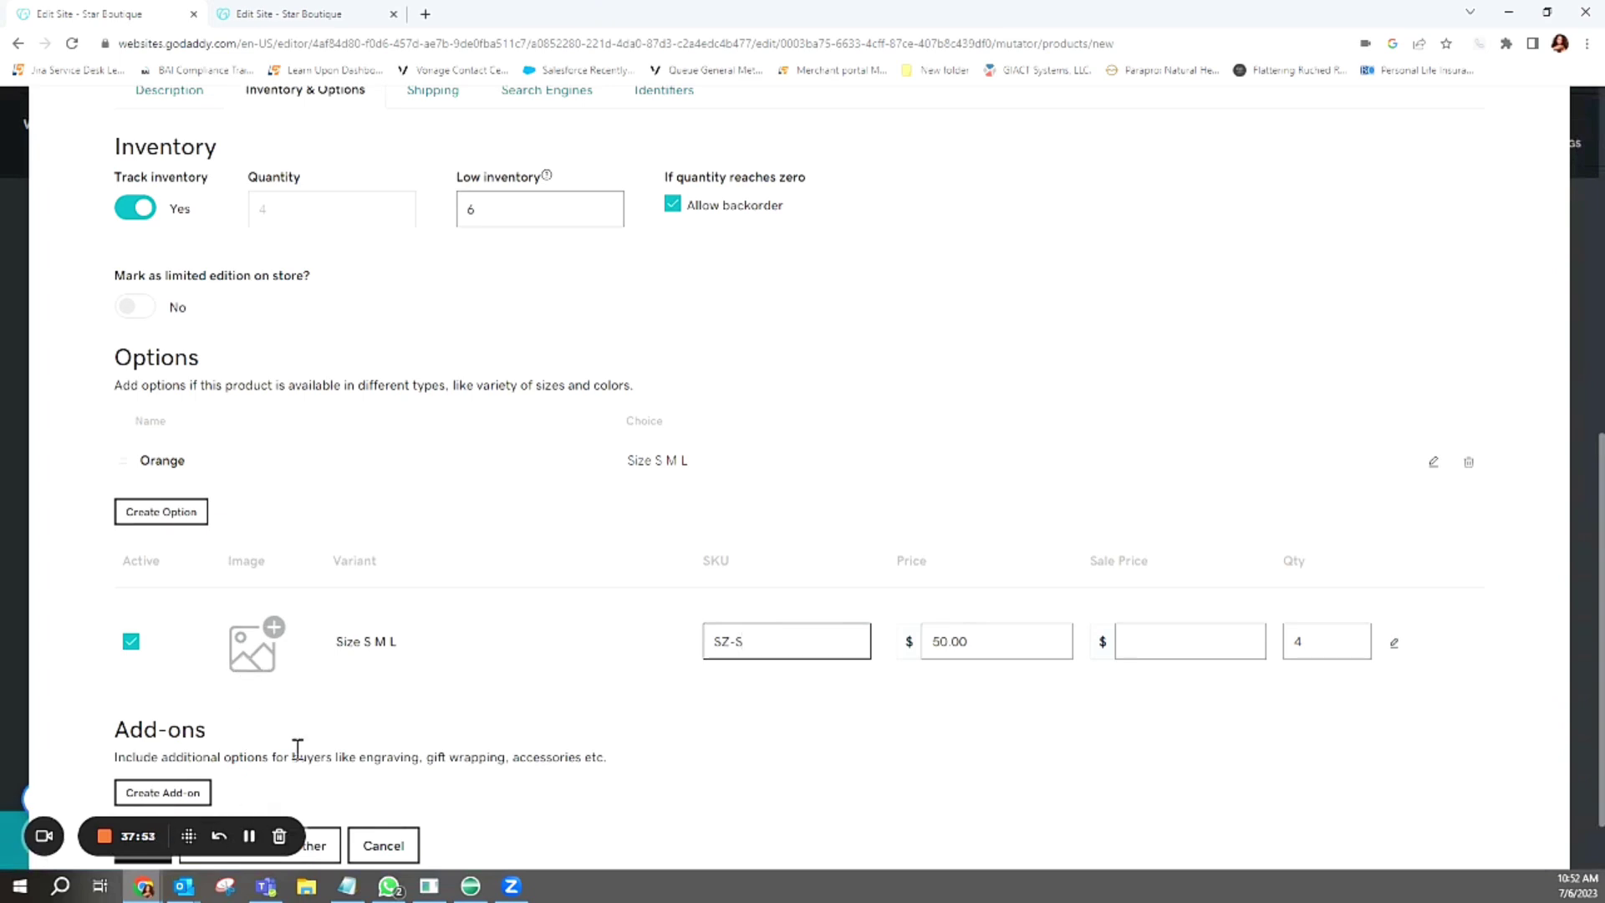
pyautogui.scroll(-1, 276, 781)
# Name the new product Pretty Orange Party dress and save it to the store
pyautogui.click(143, 763)
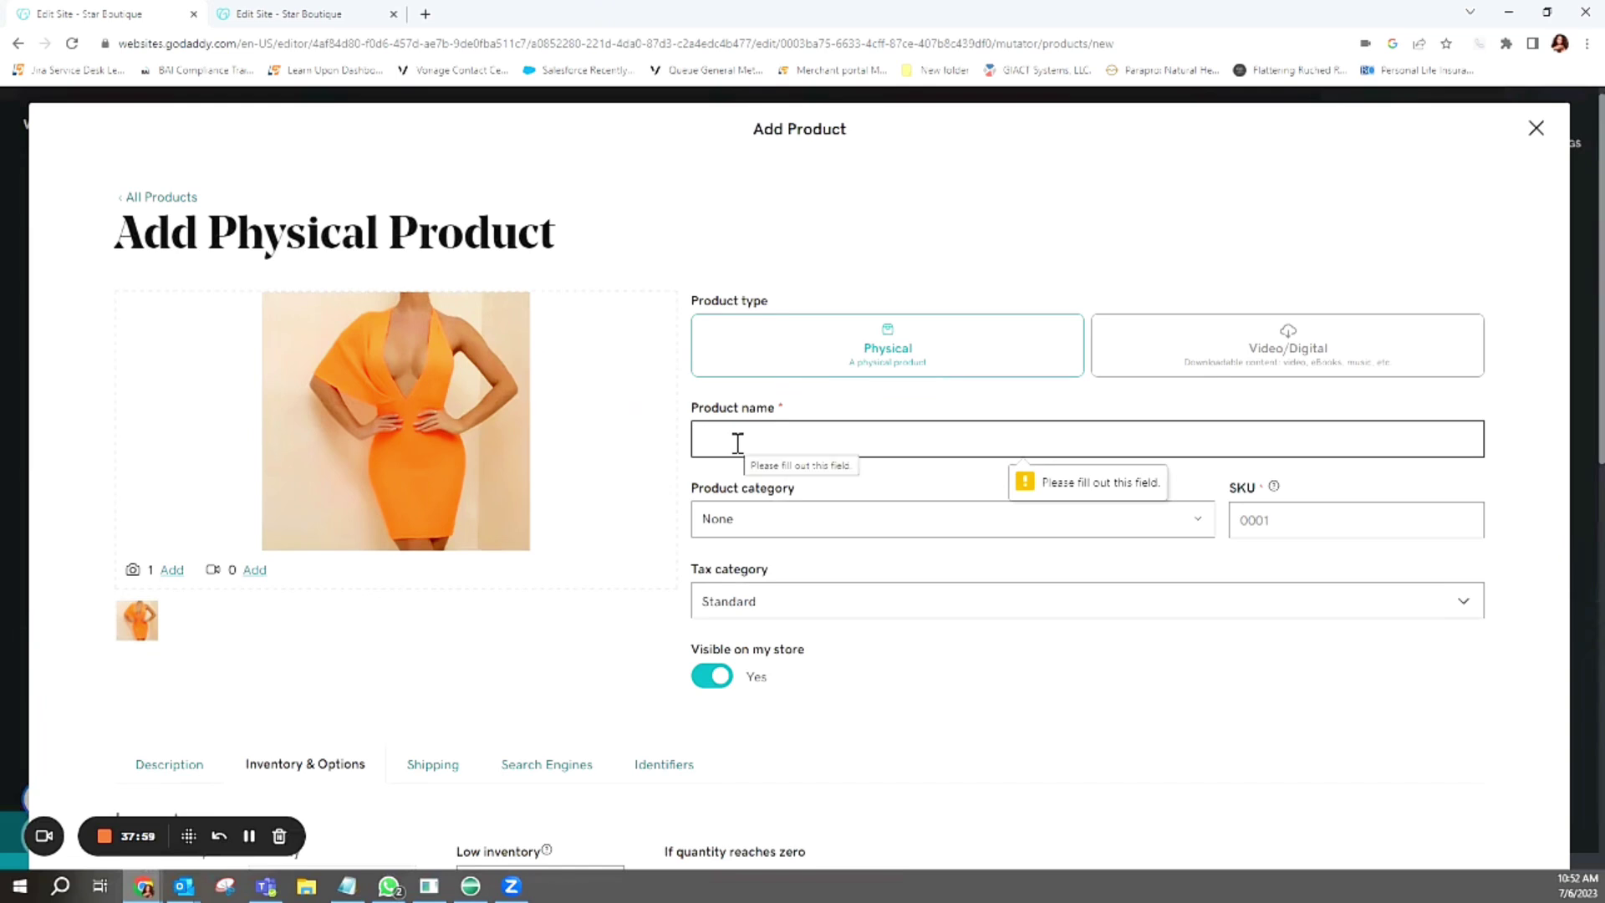
pyautogui.click(737, 443)
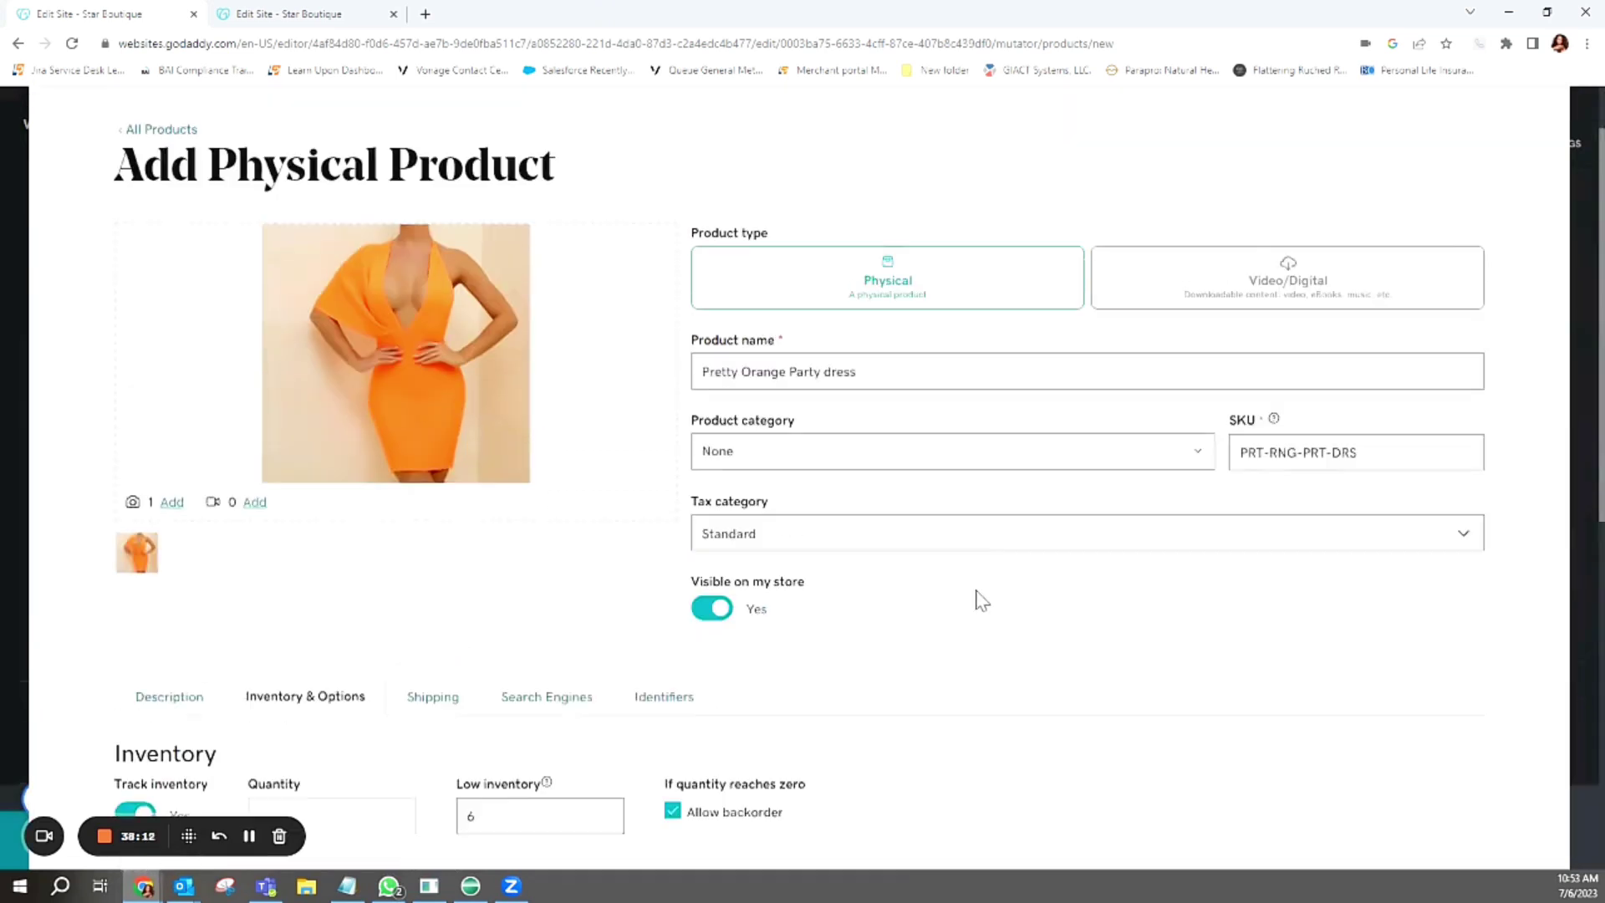
pyautogui.scroll(1, 975, 598)
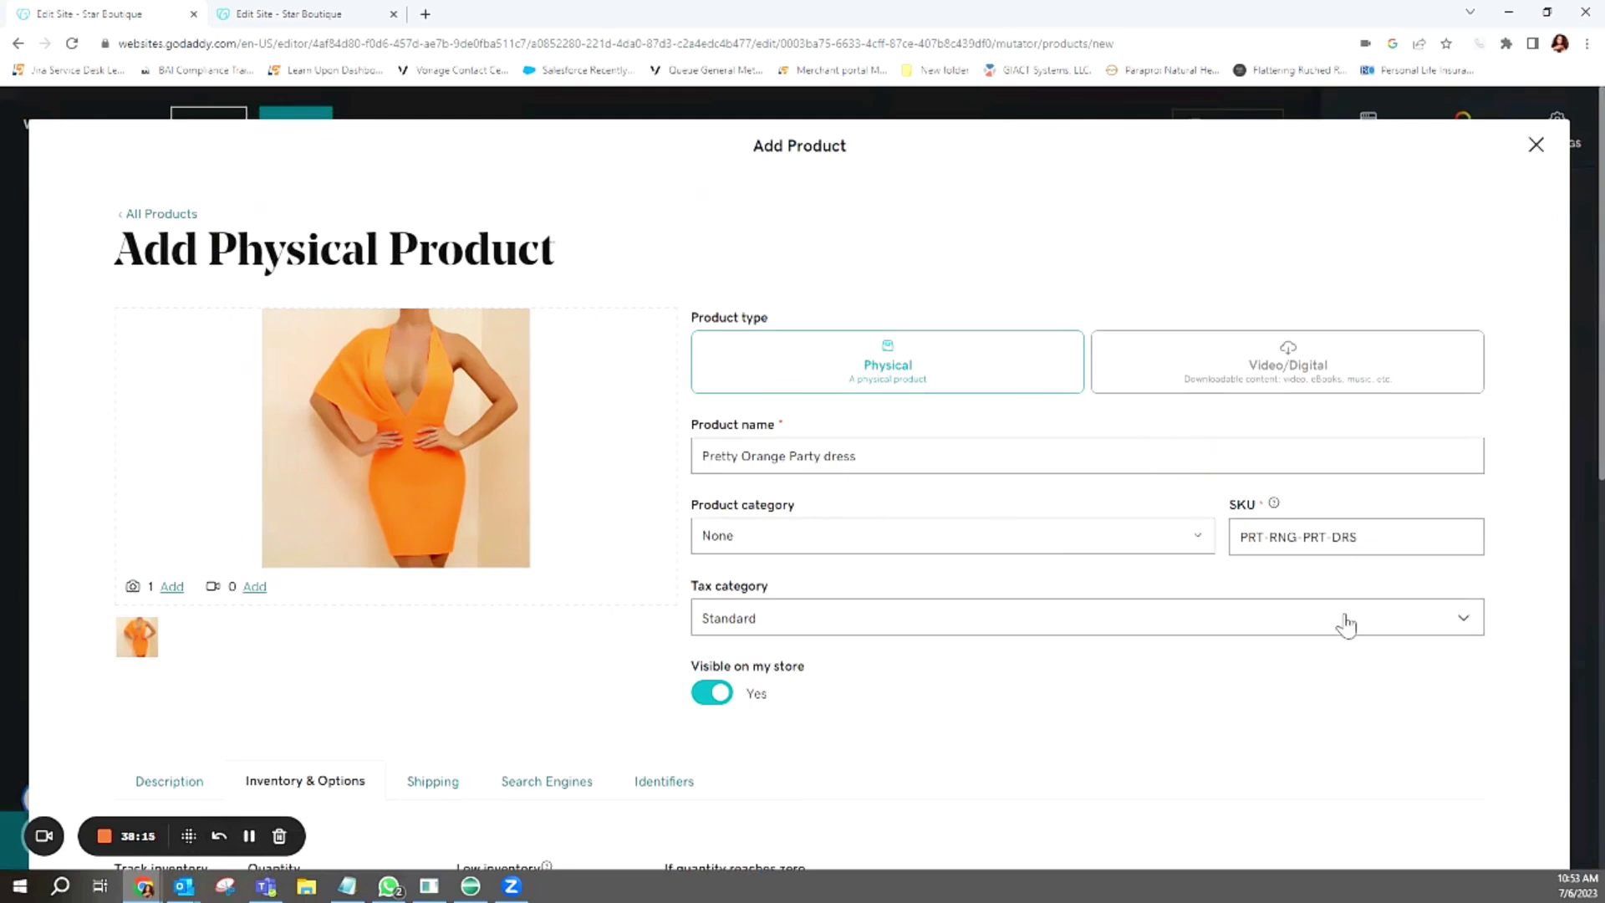
pyautogui.scroll(-9, 1045, 642)
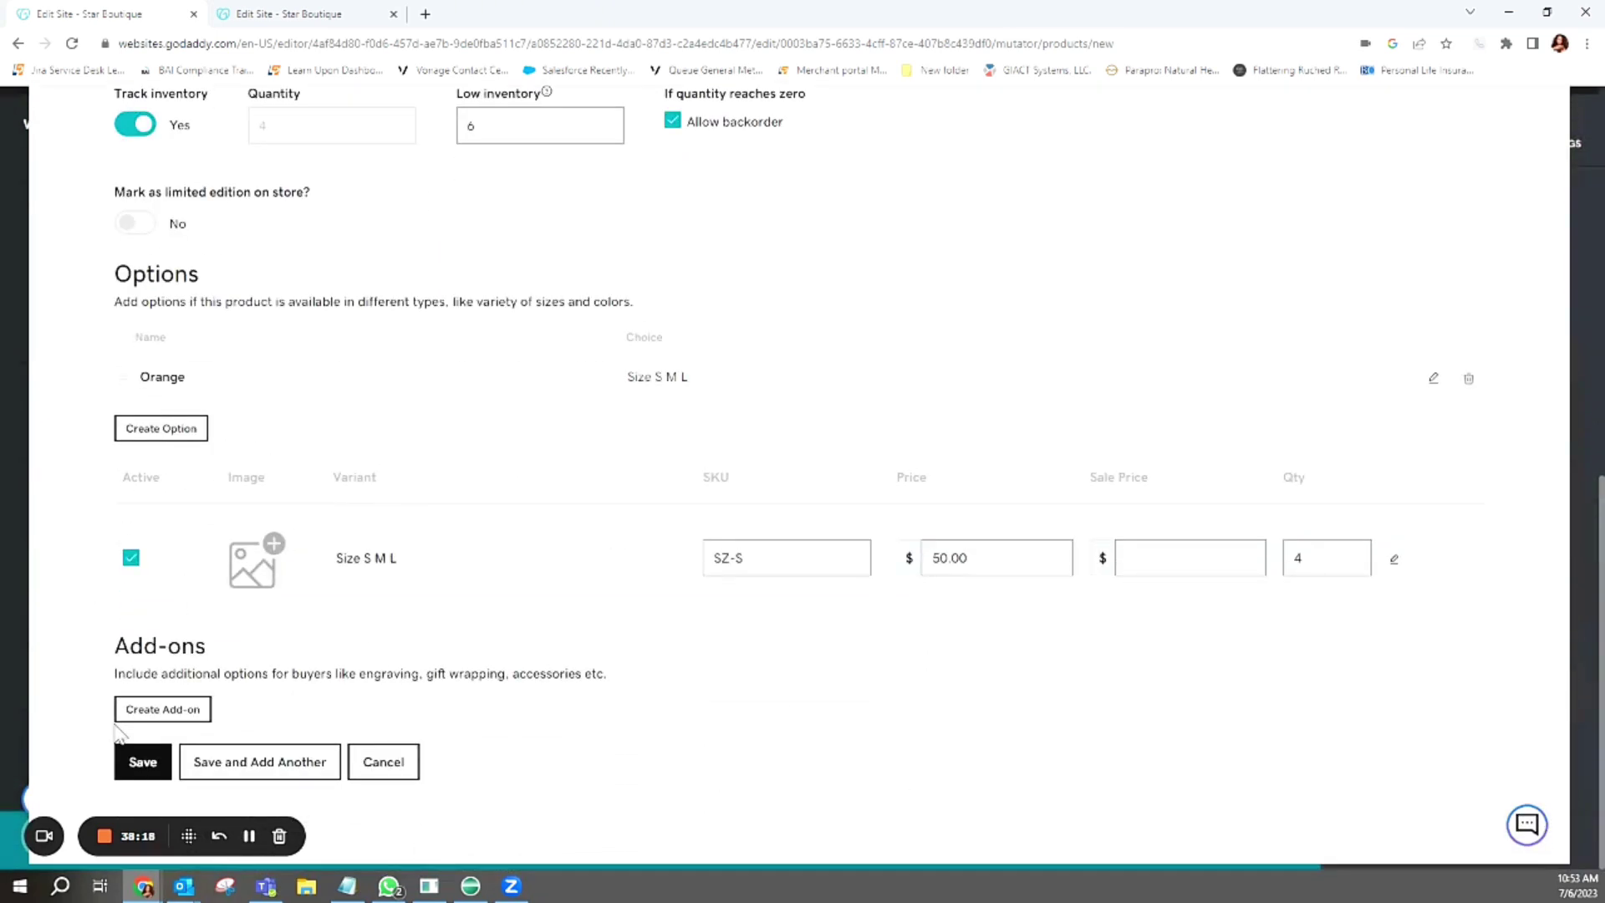
pyautogui.click(136, 765)
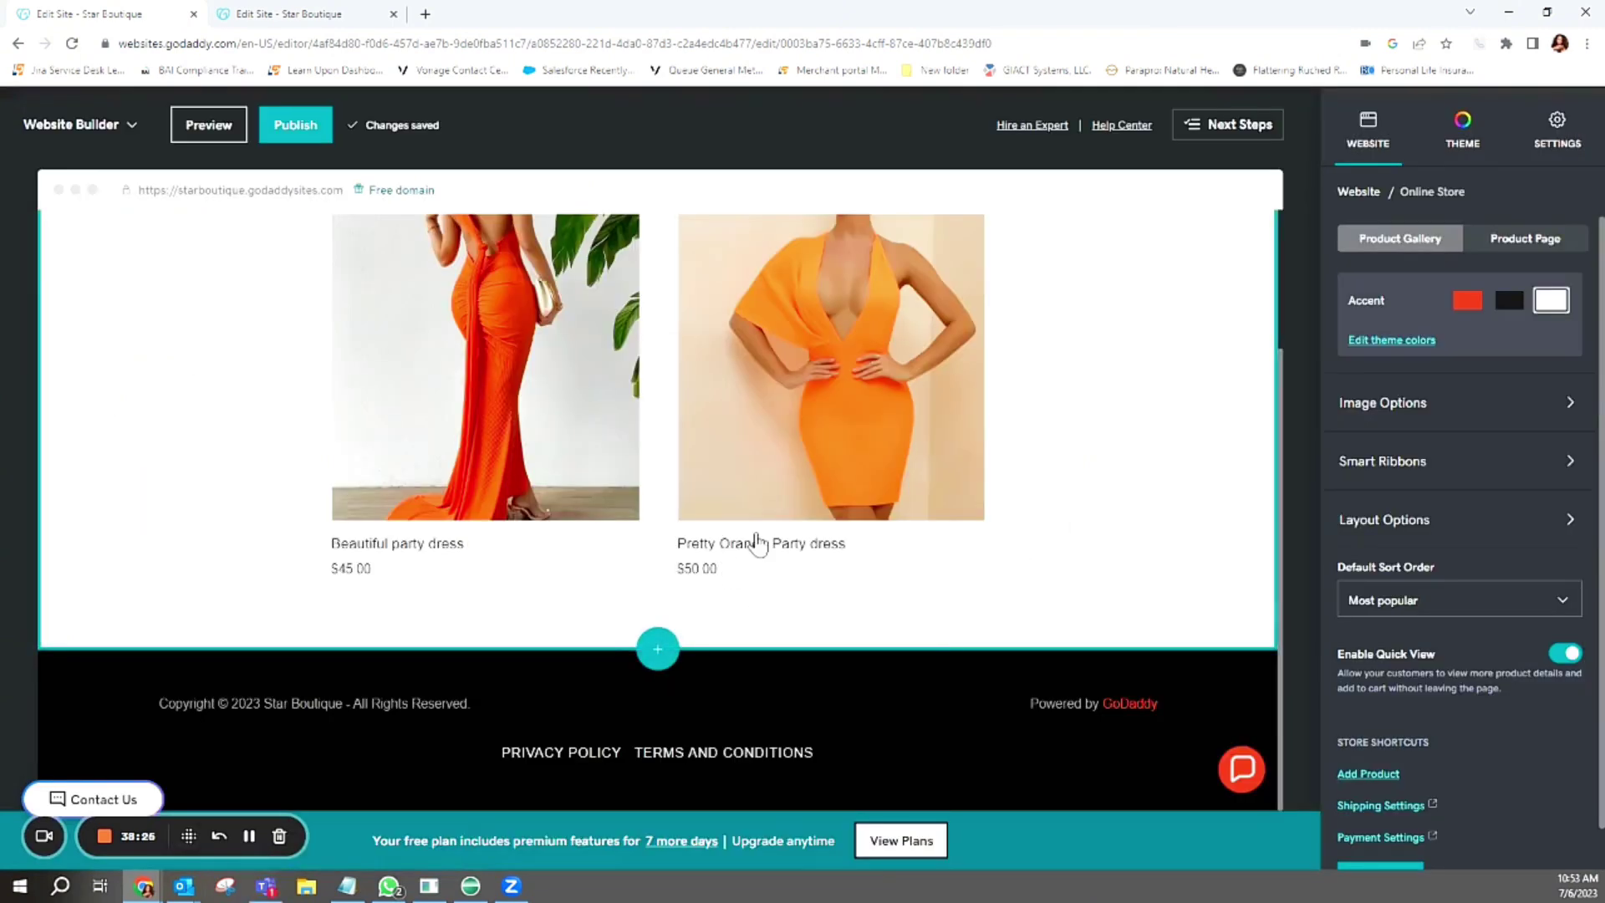
# Preview the Shop page with both dresses in desktop view, and return to editing the site
pyautogui.moveTo(842, 412)
pyautogui.scroll(2, 1128, 418)
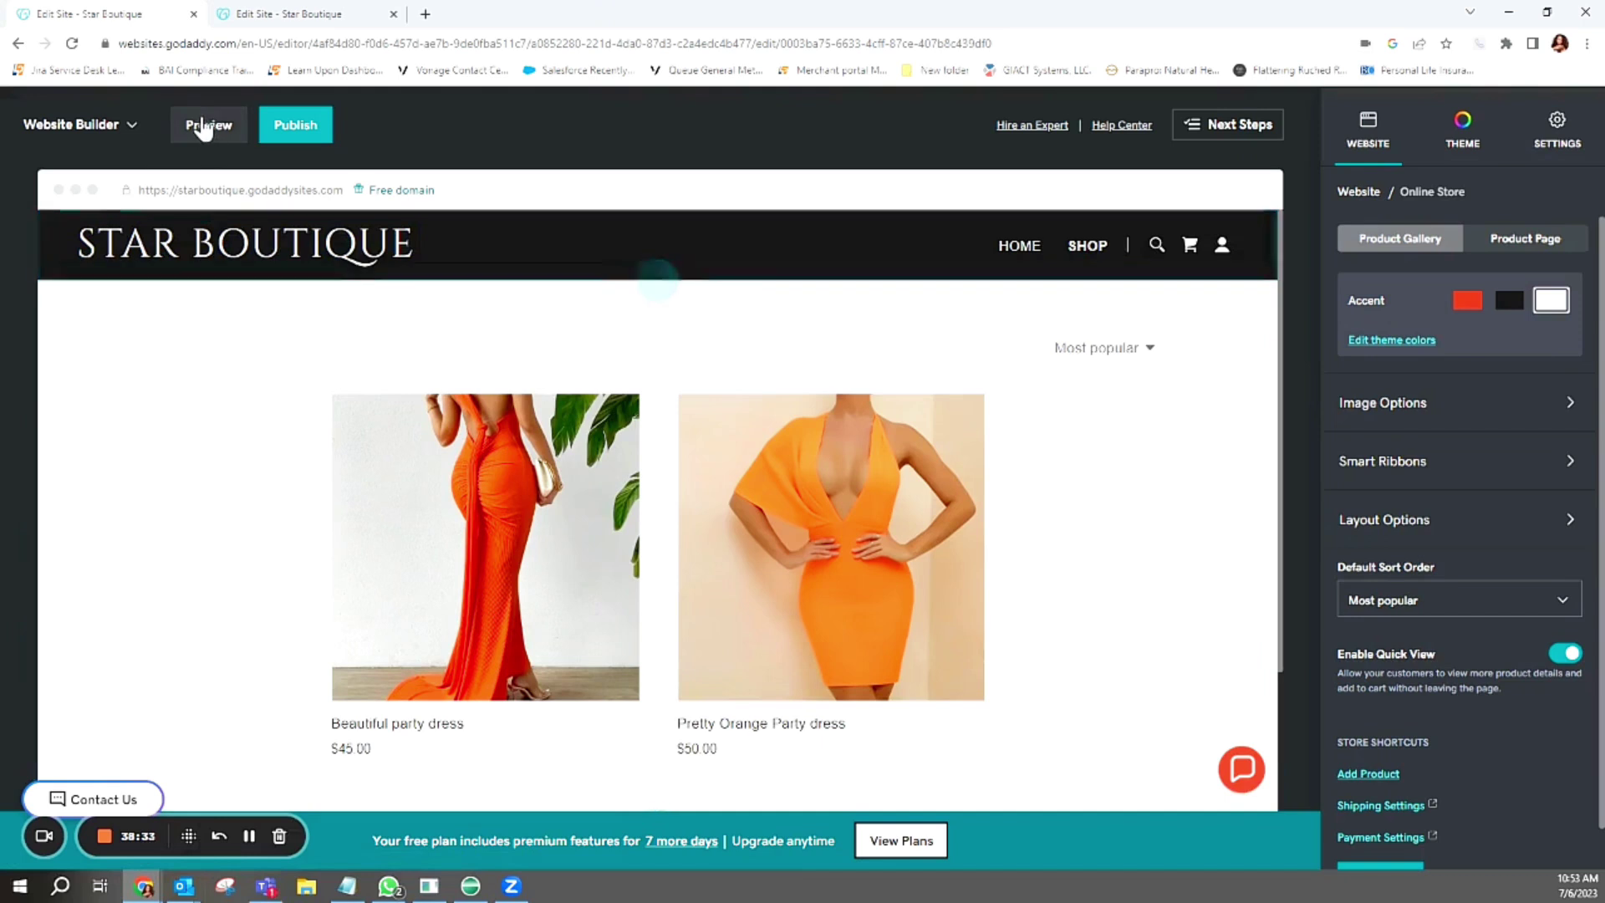
pyautogui.click(206, 127)
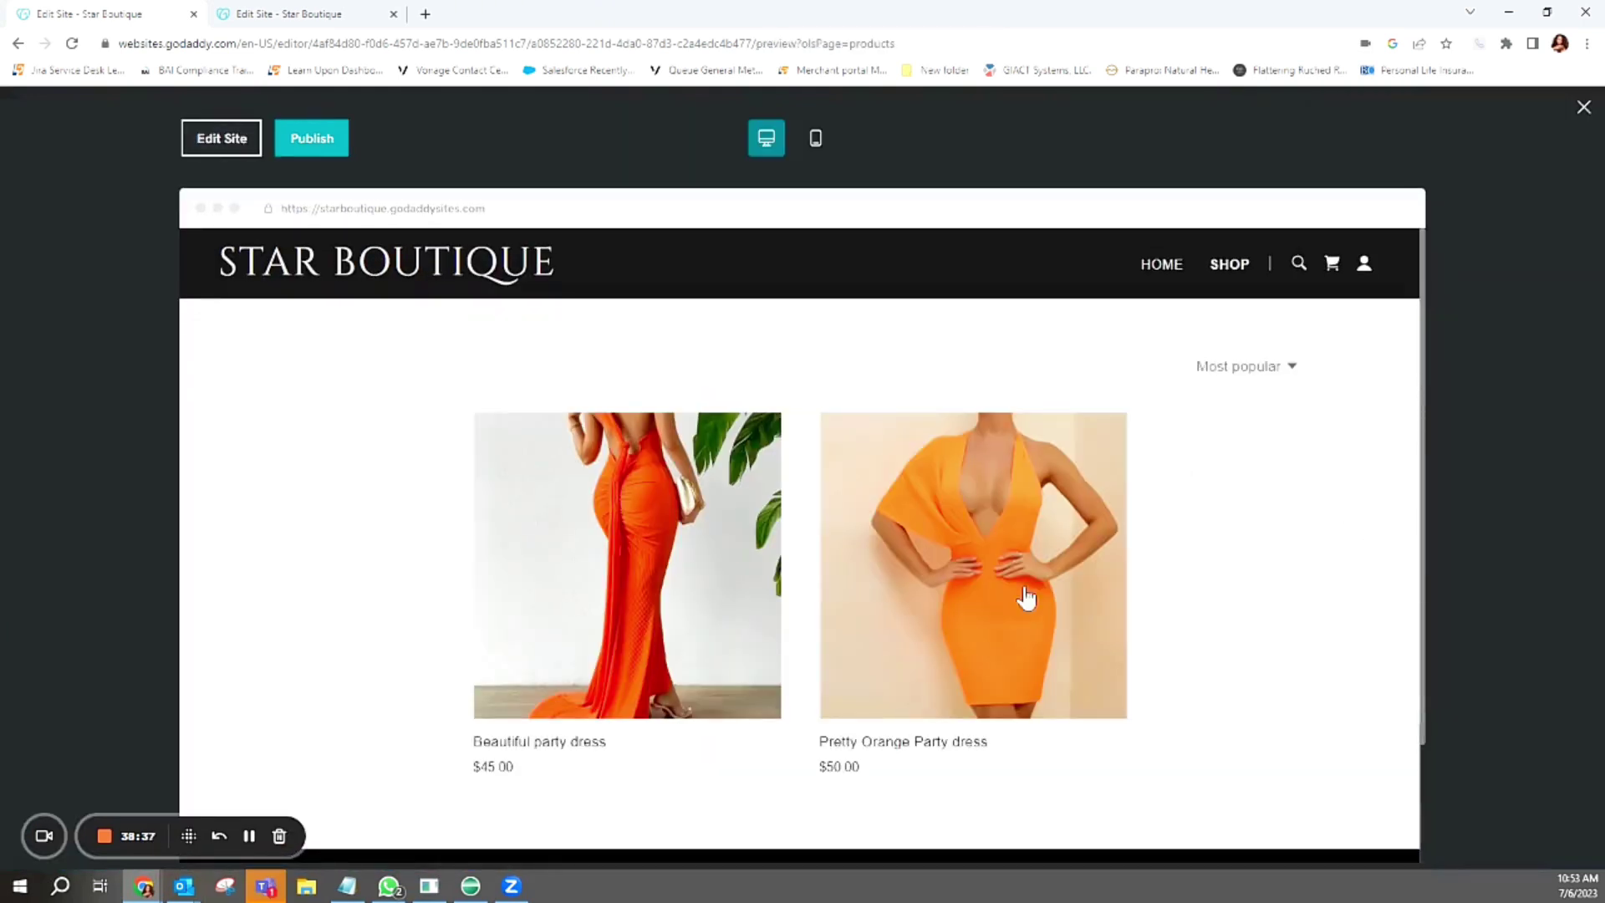
pyautogui.scroll(-3, 1087, 583)
pyautogui.scroll(3, 1193, 613)
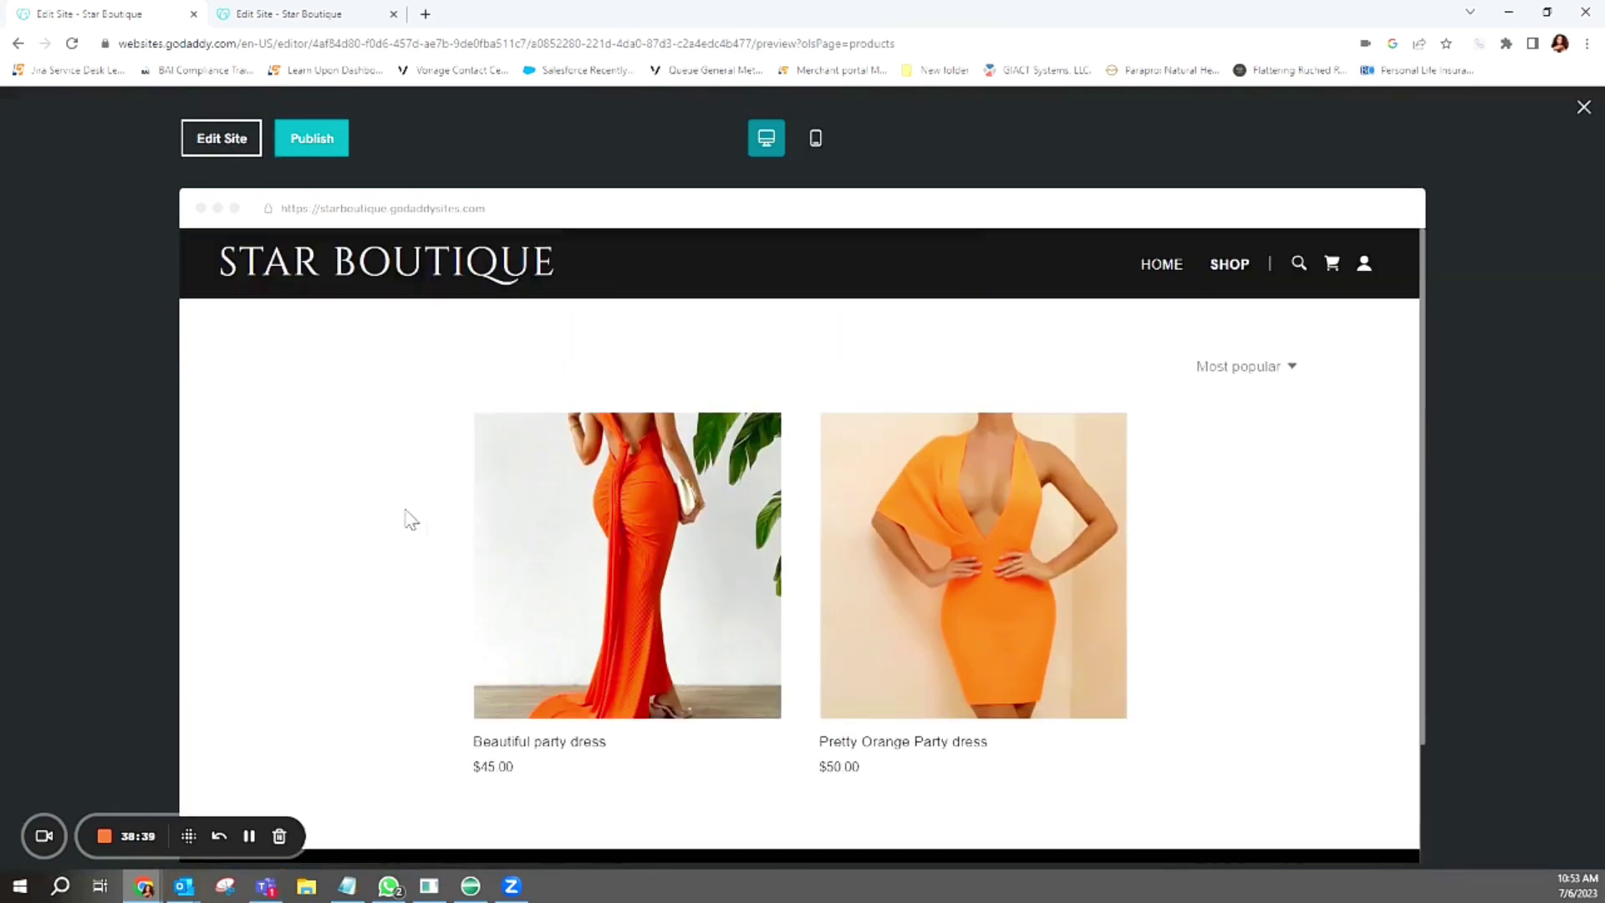
pyautogui.scroll(-2, 428, 429)
pyautogui.click(1582, 125)
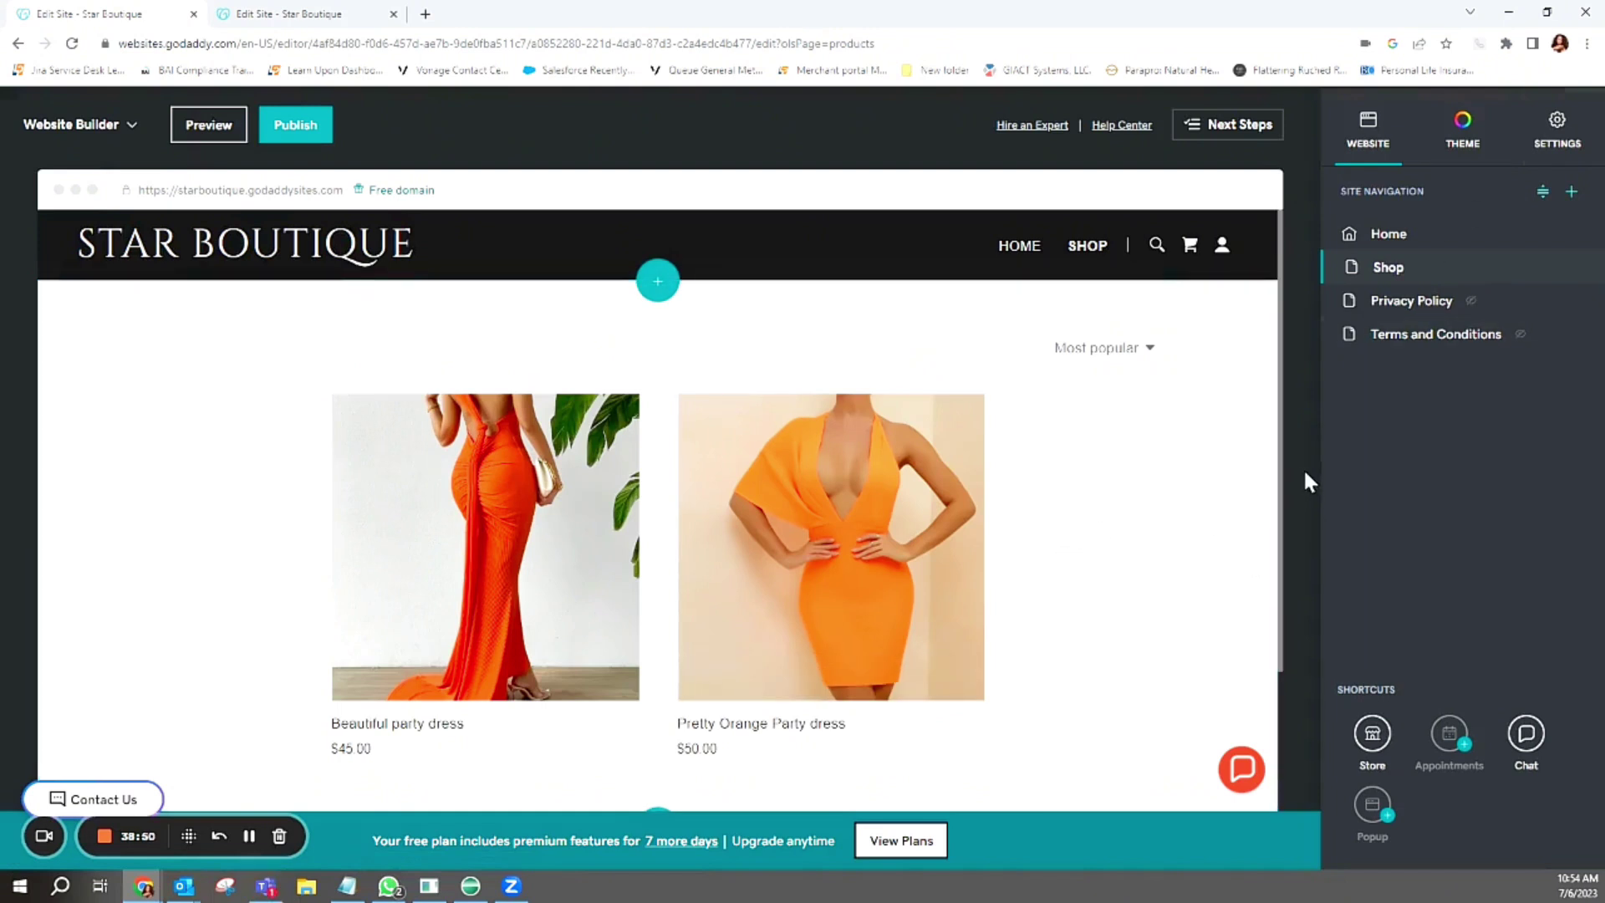
# Open the store management page for the Shop and go to its Payments settings
pyautogui.scroll(-2, 849, 595)
pyautogui.scroll(2, 551, 577)
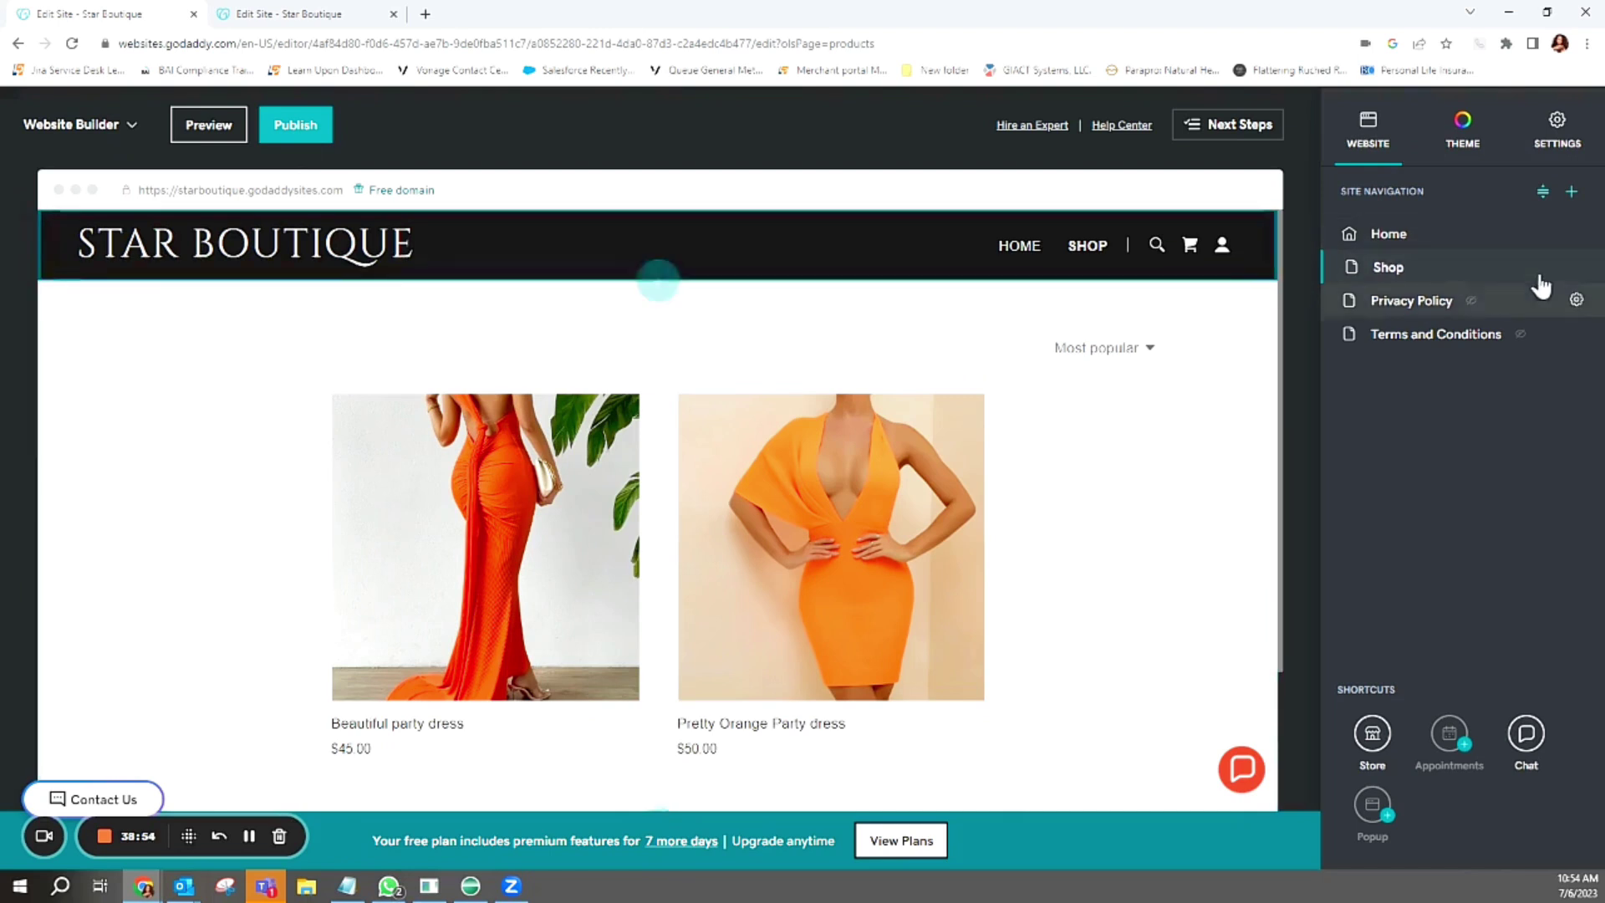
pyautogui.click(1576, 267)
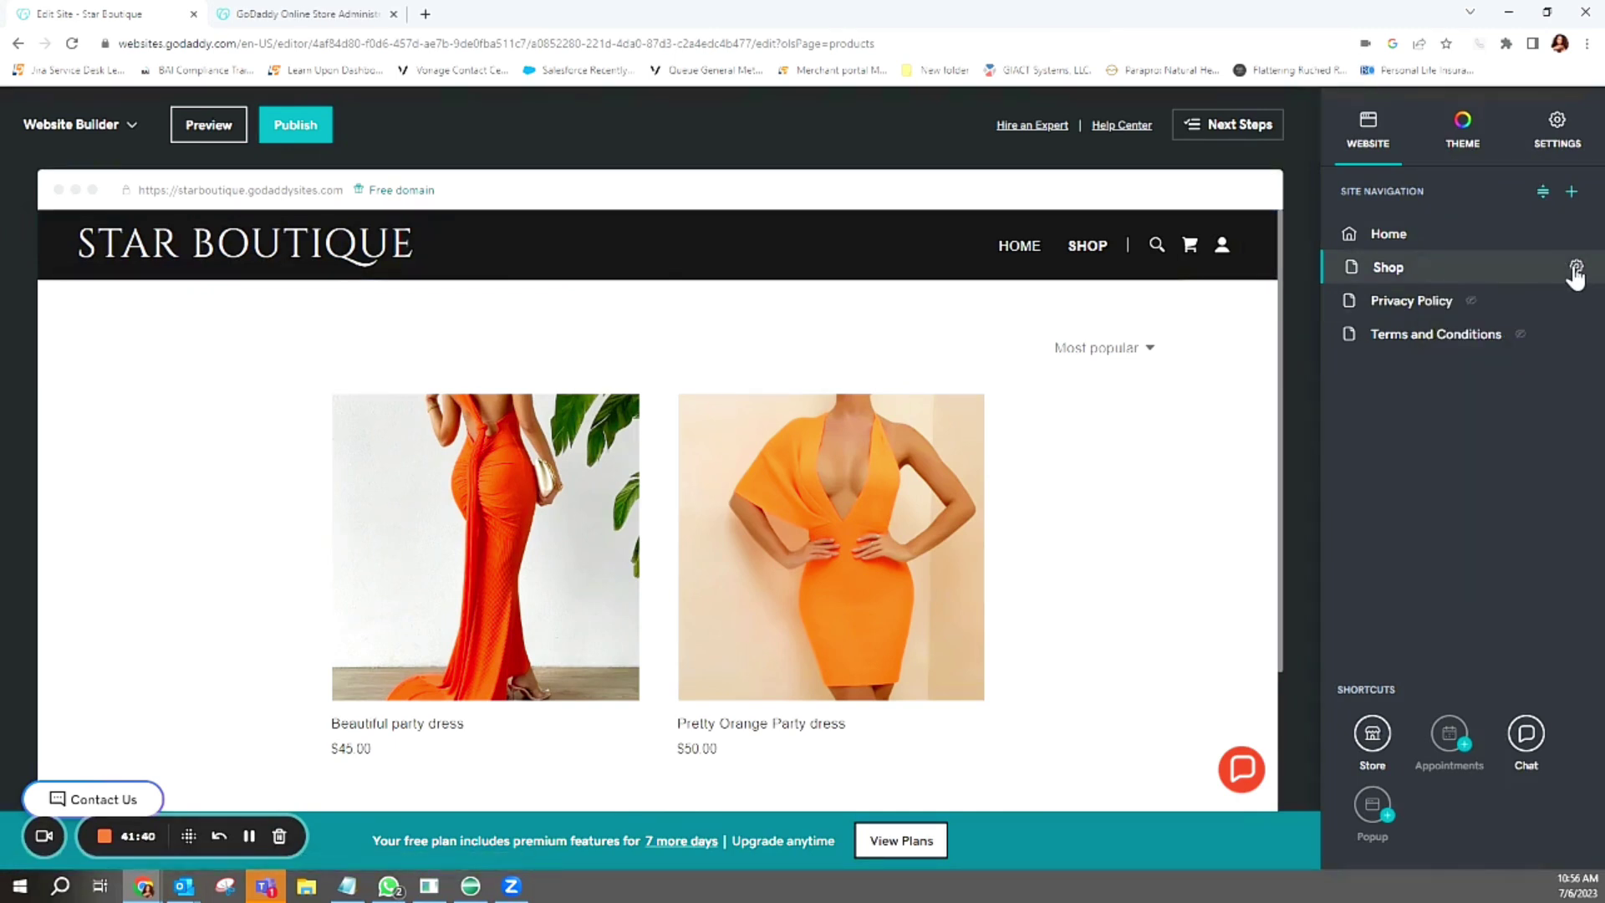
pyautogui.click(1576, 268)
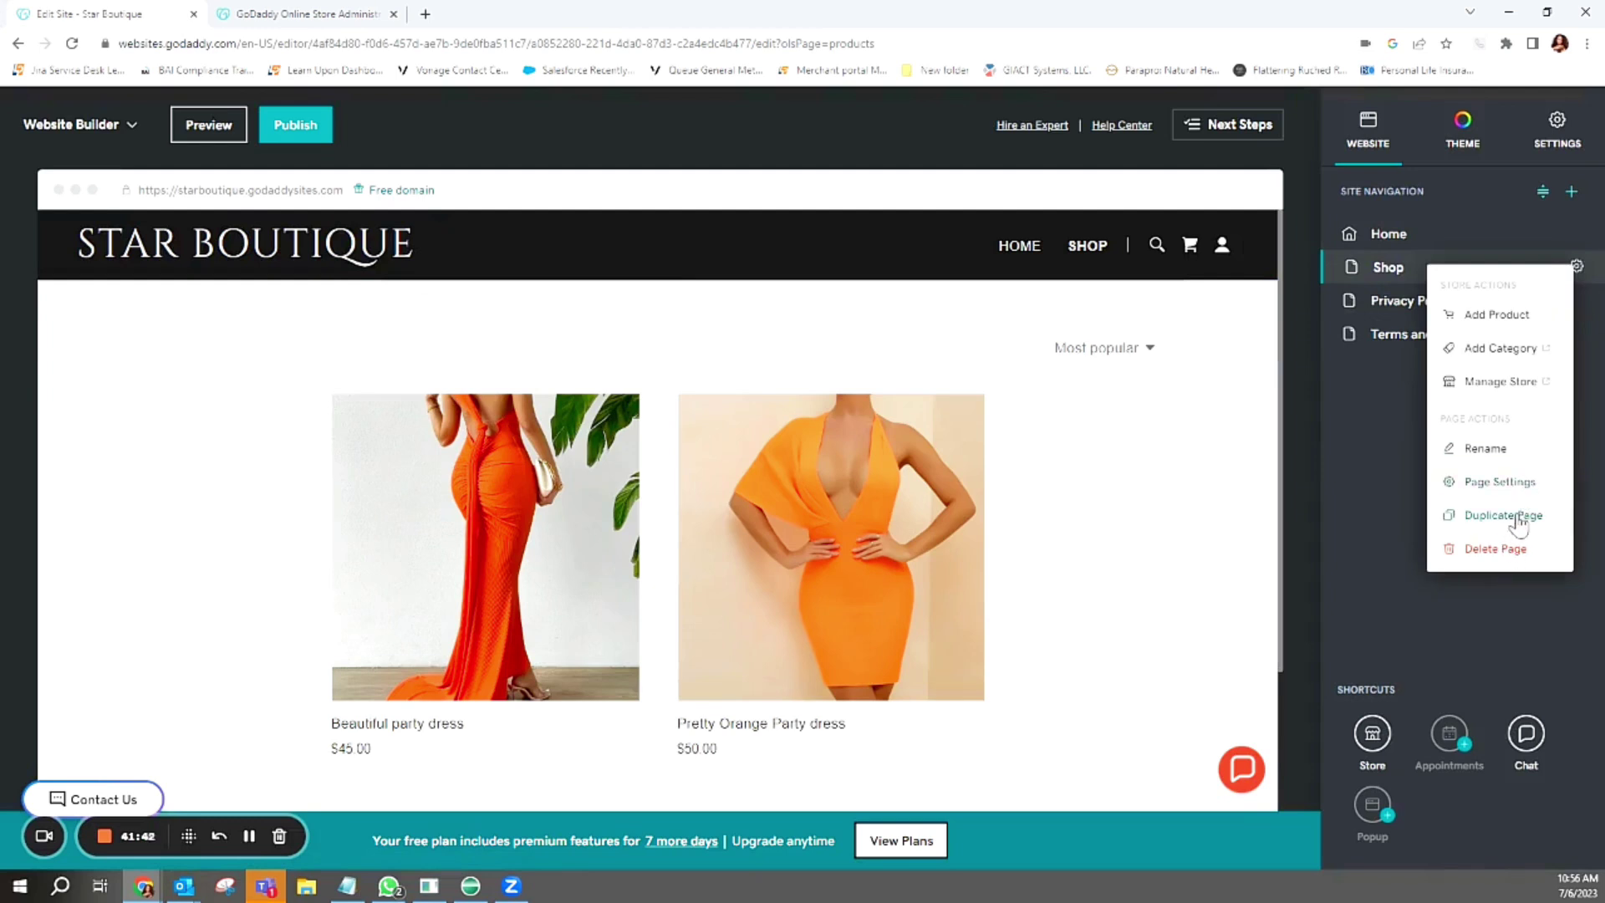
pyautogui.click(1517, 382)
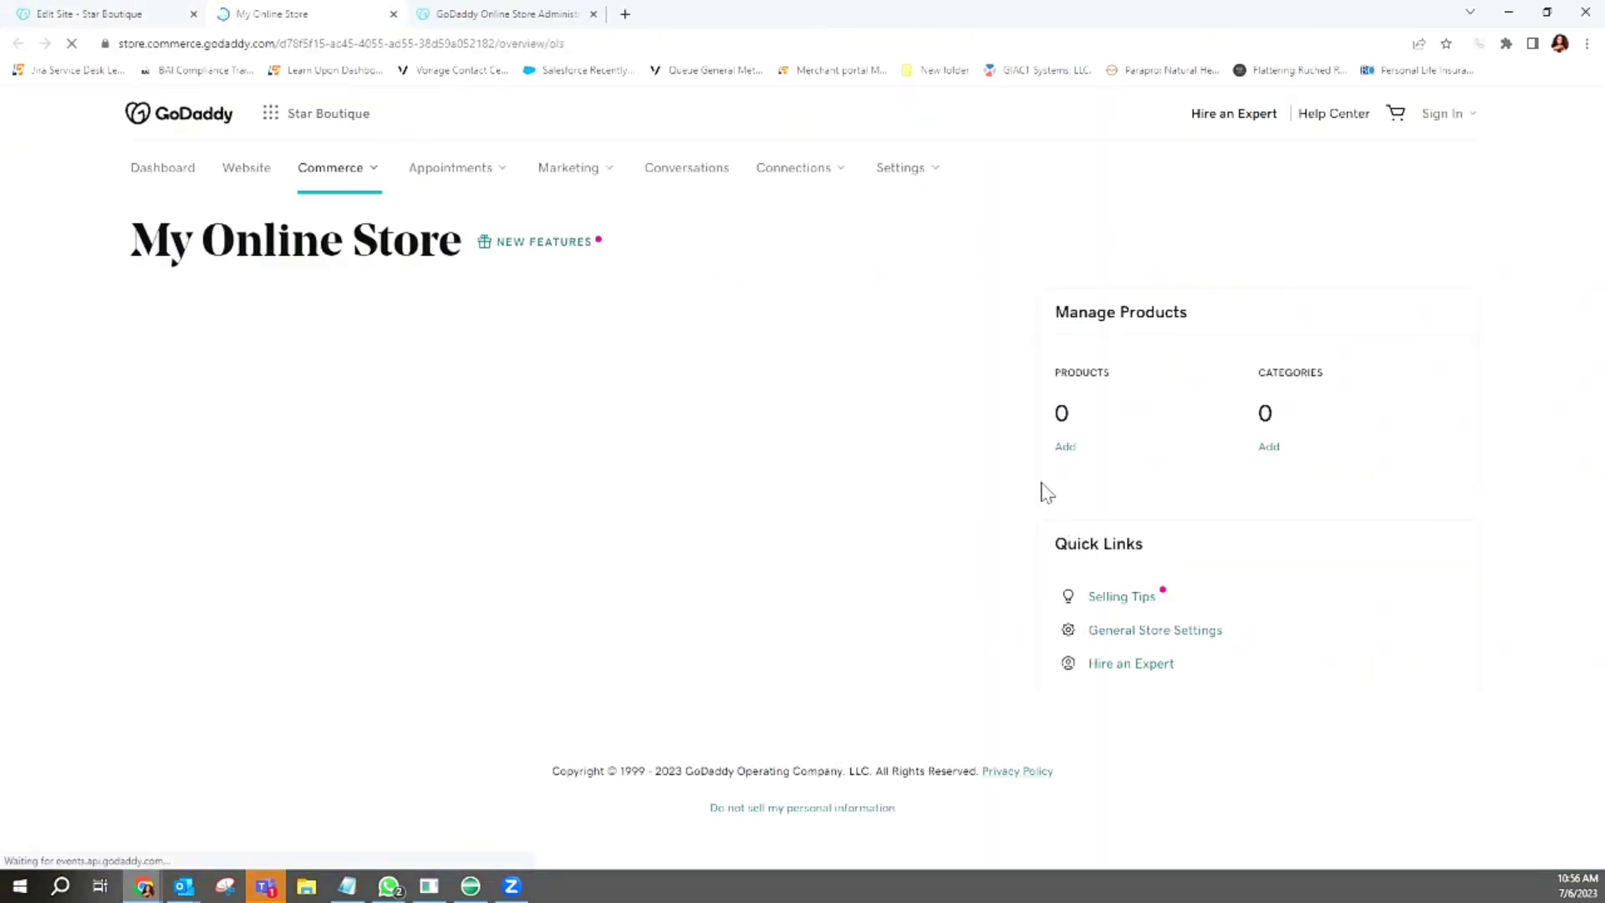
pyautogui.scroll(-1, 1364, 796)
pyautogui.scroll(-6, 1254, 719)
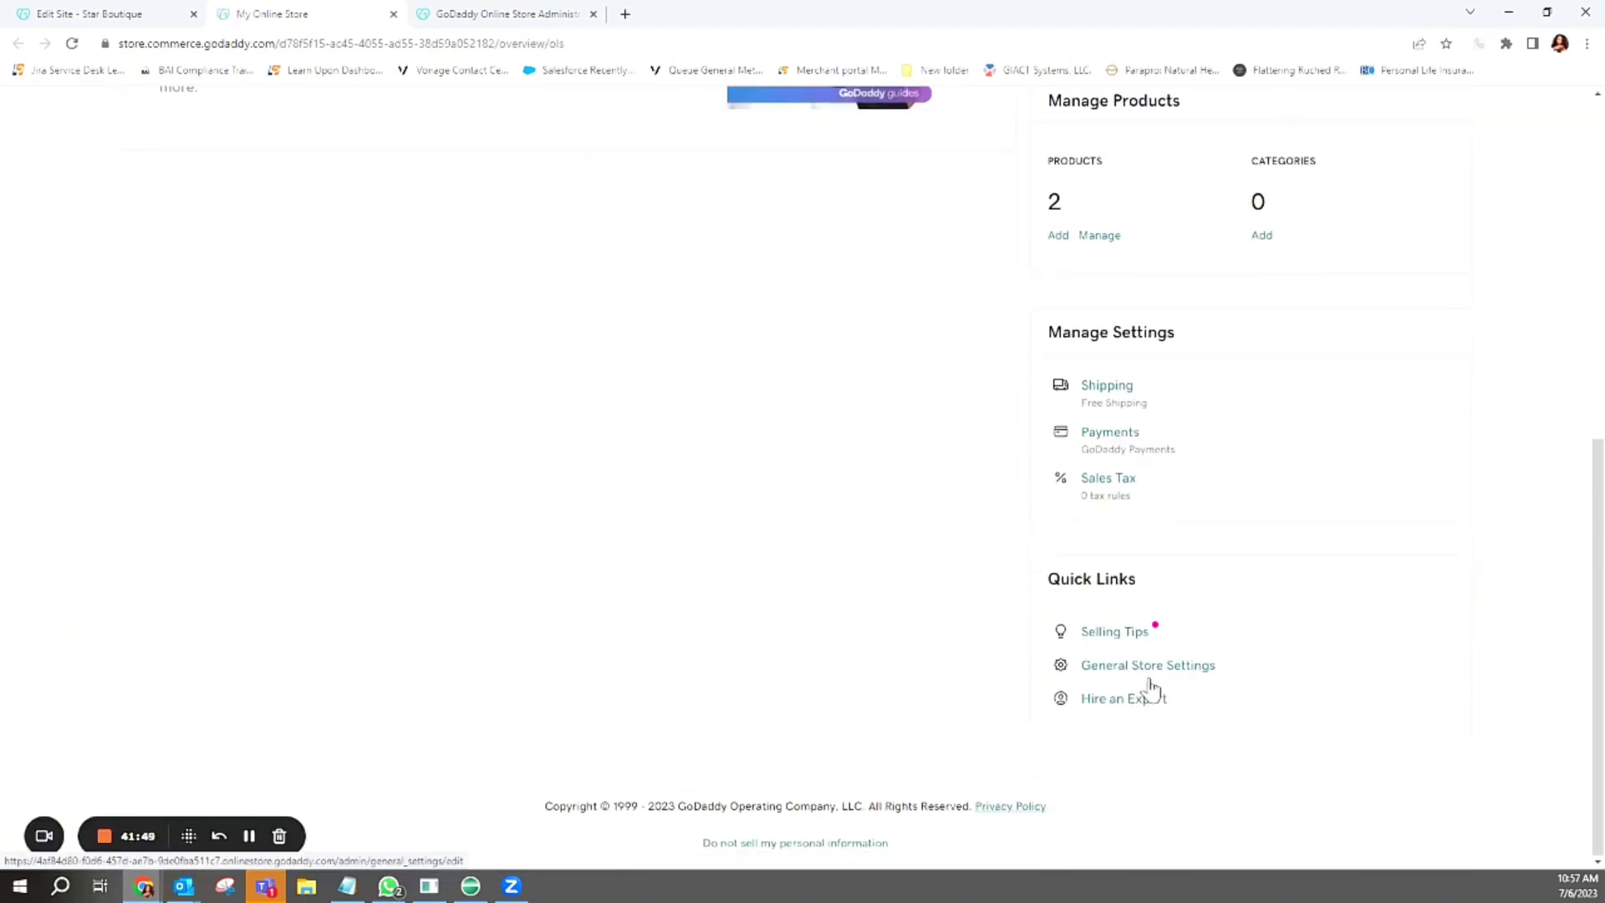
pyautogui.scroll(2, 1096, 613)
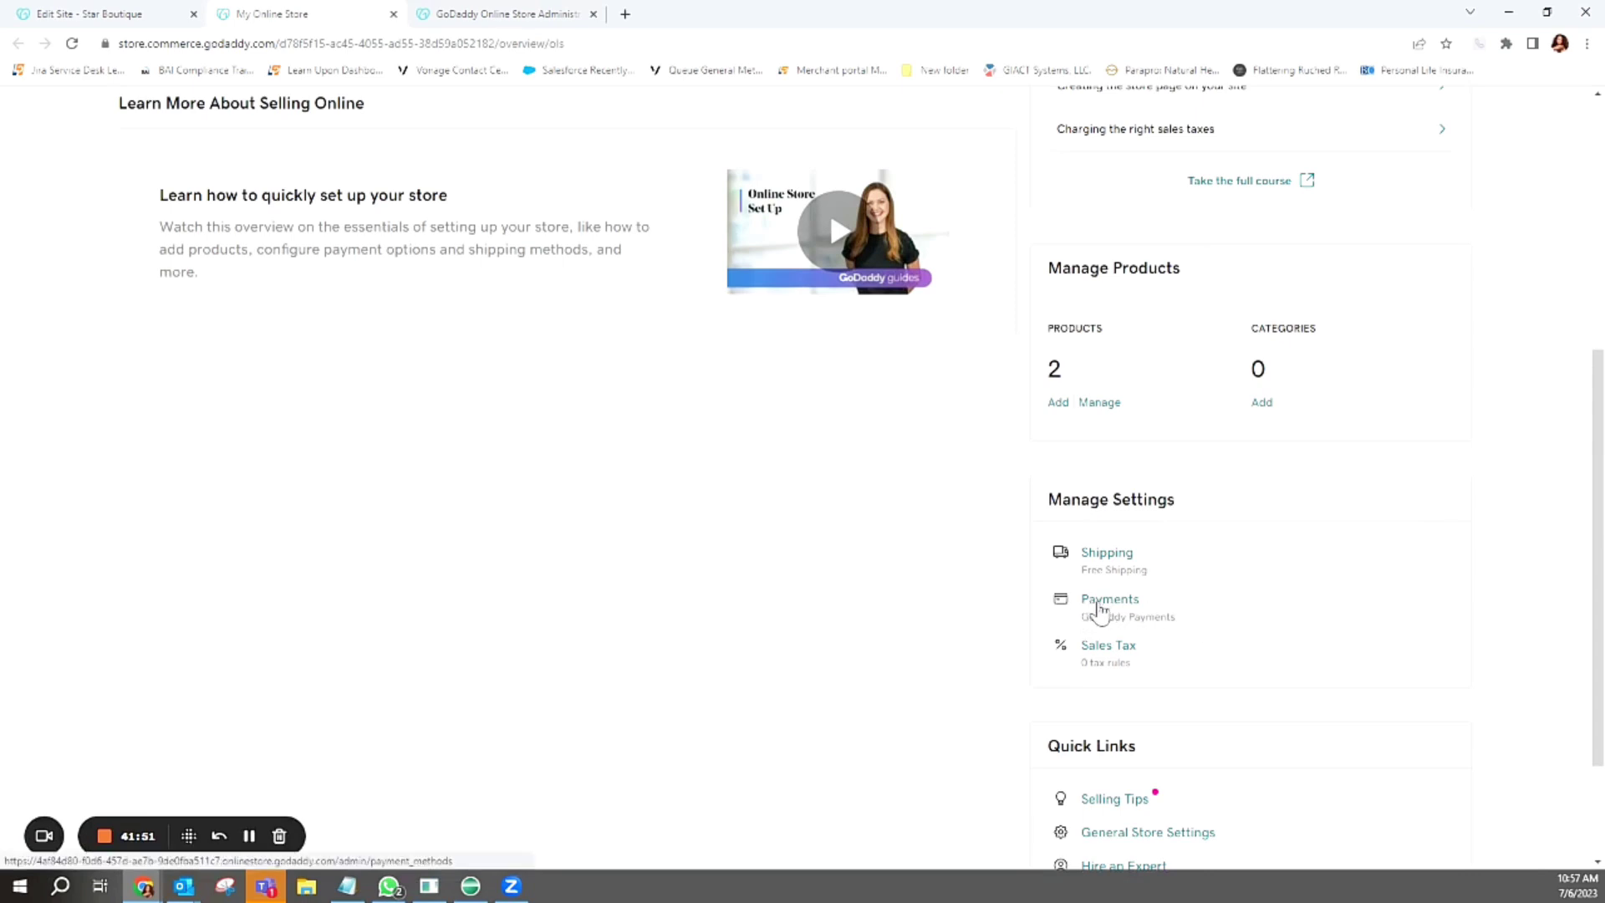
pyautogui.click(1102, 610)
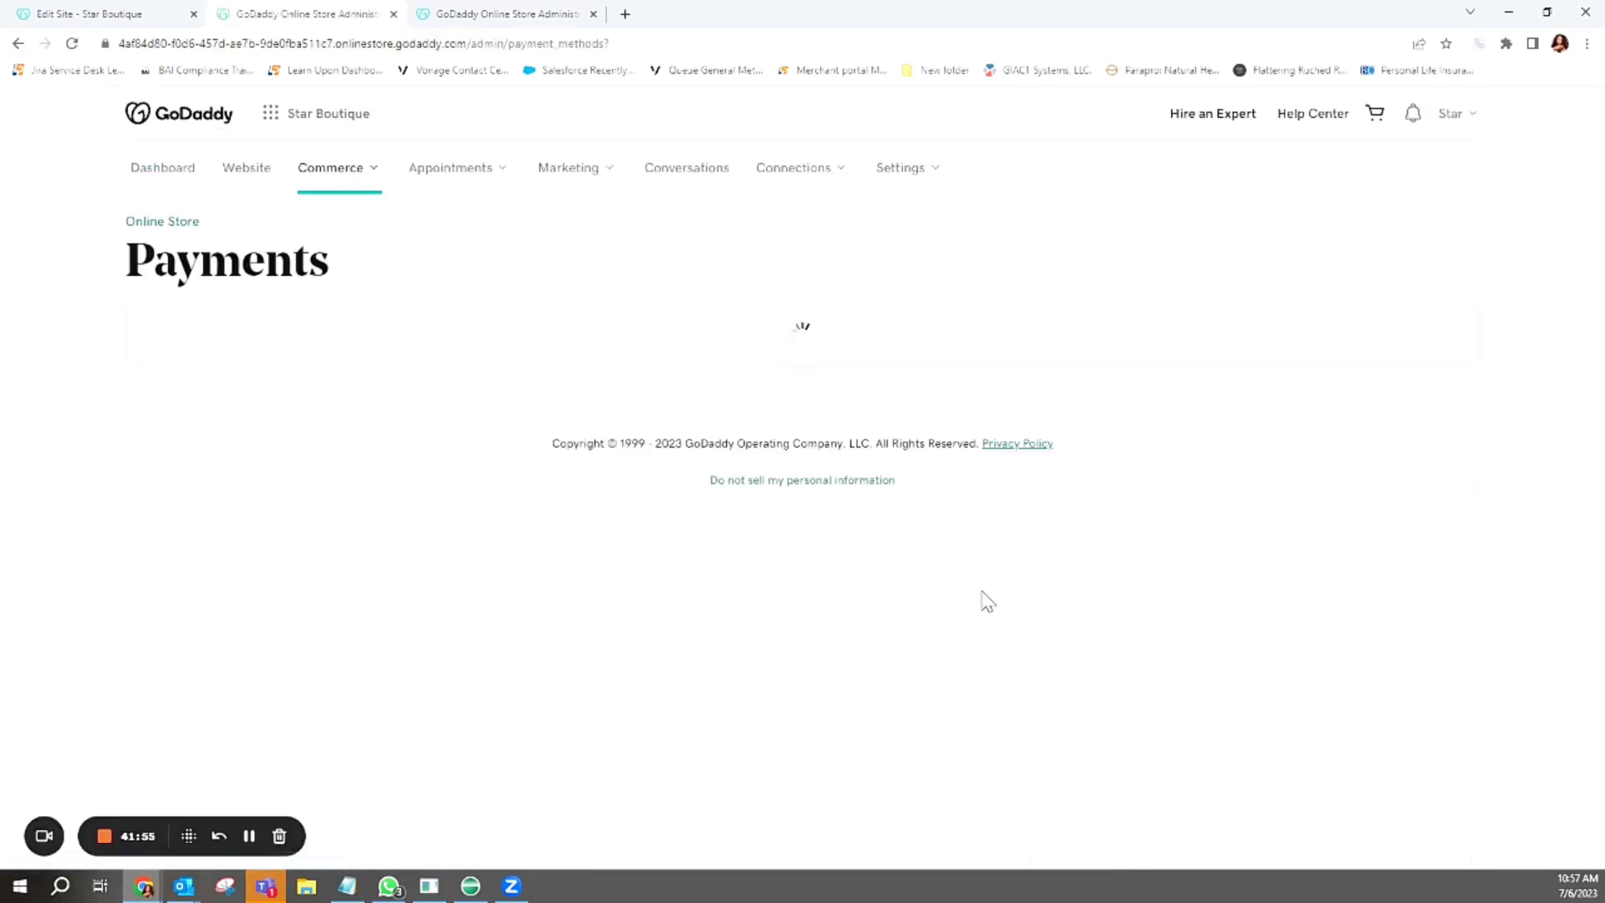
# Review the available payment methods, including the Pay with PayPal settings, without connecting an account
pyautogui.scroll(-7, 595, 591)
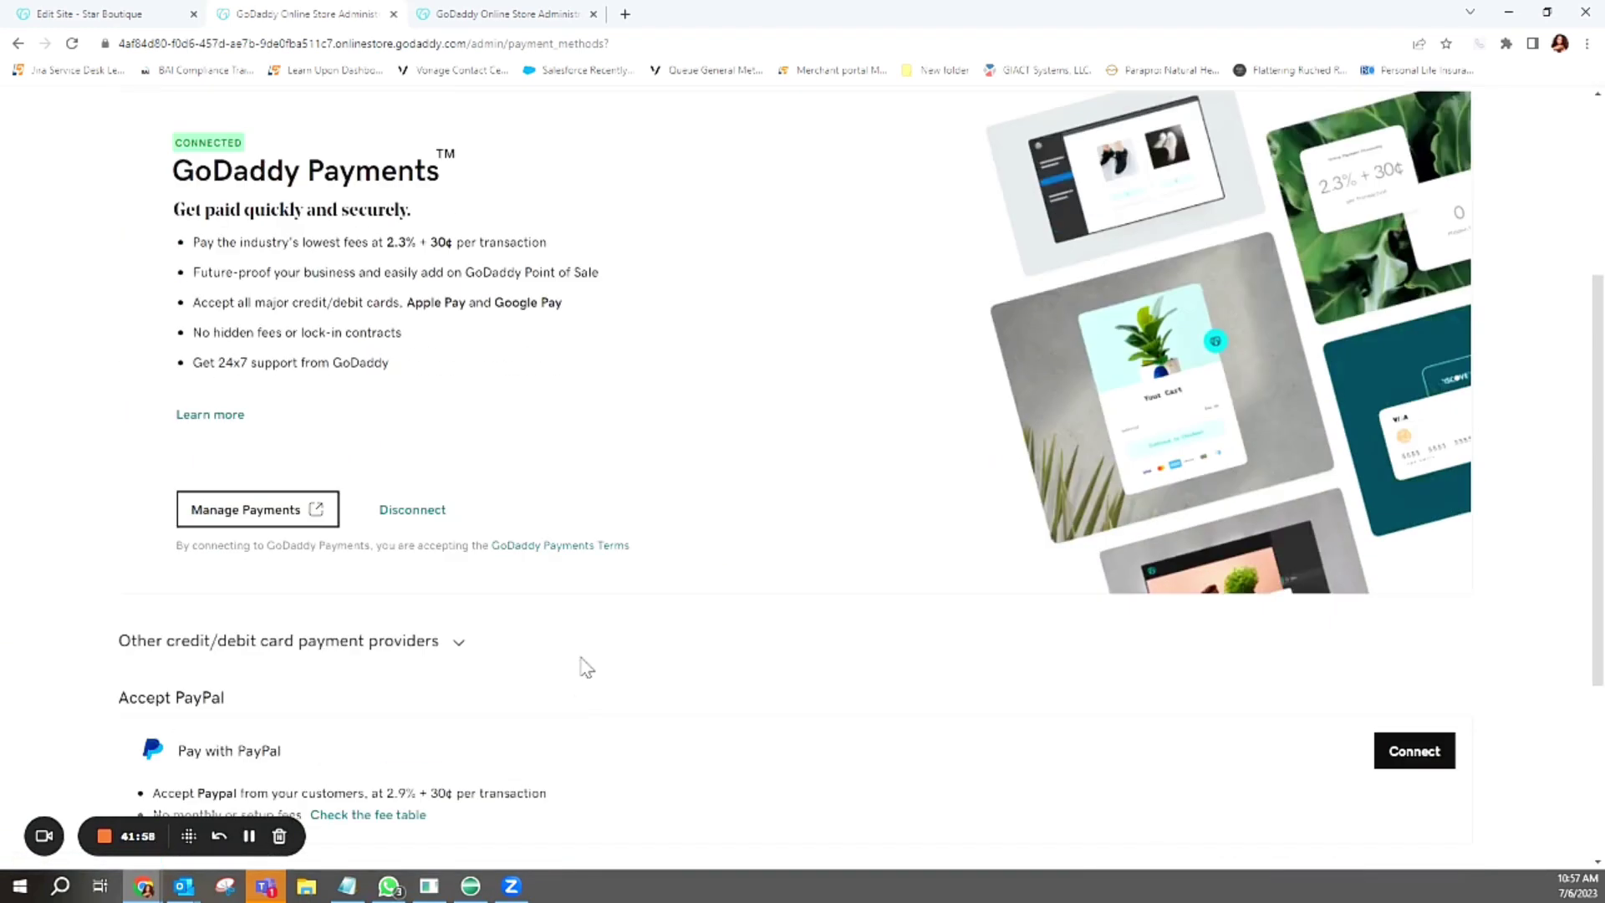
pyautogui.scroll(-2, 584, 579)
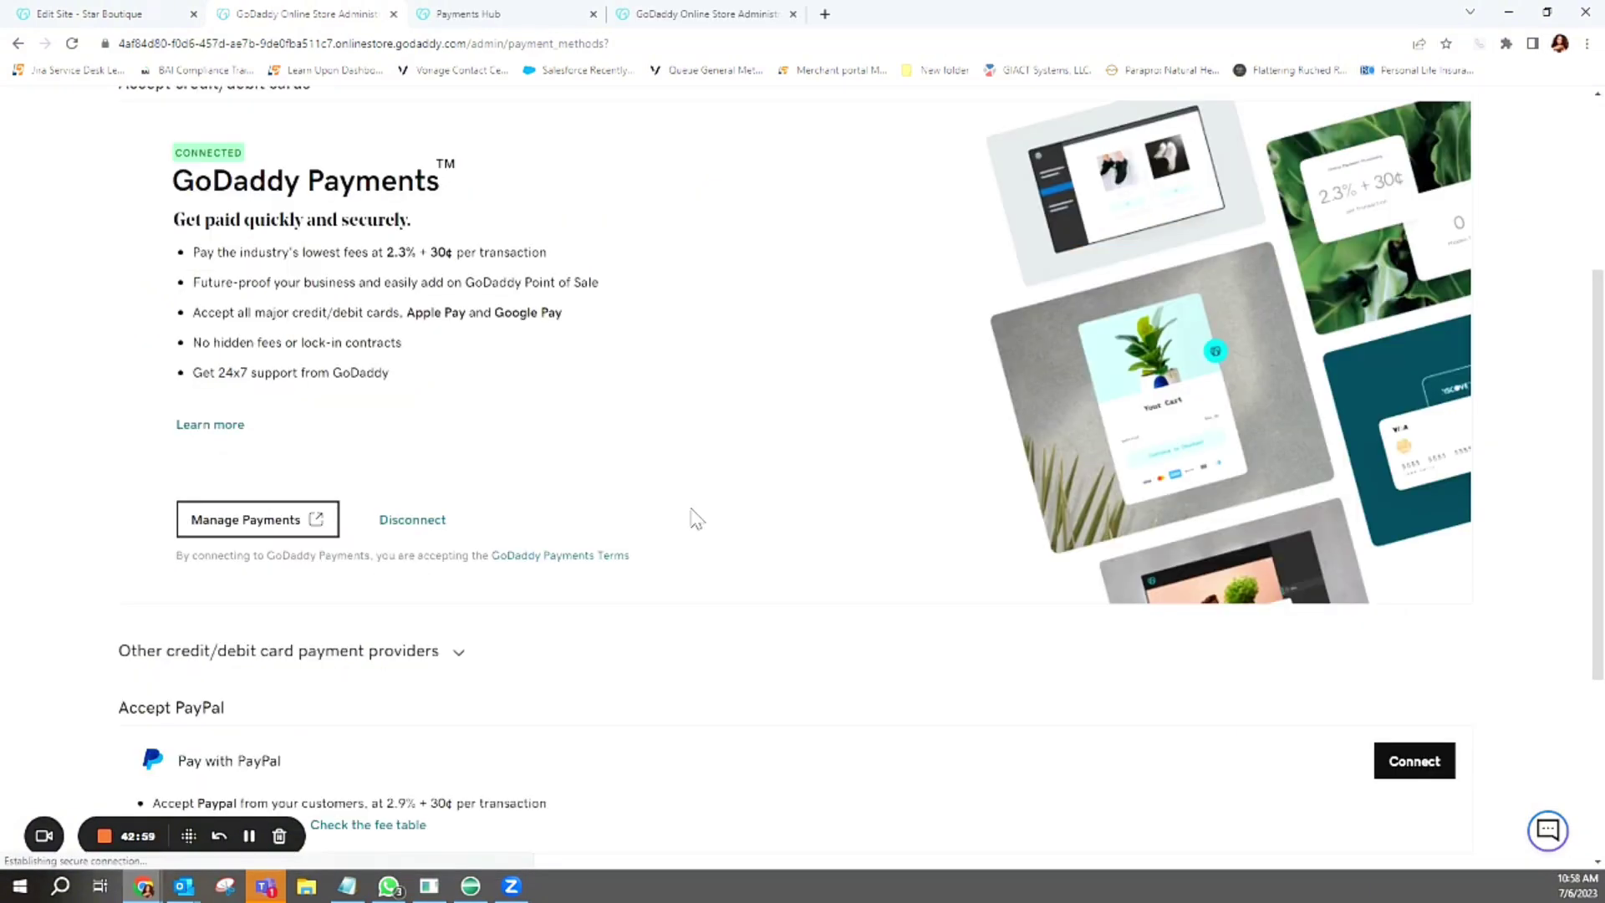
pyautogui.scroll(-3, 1067, 582)
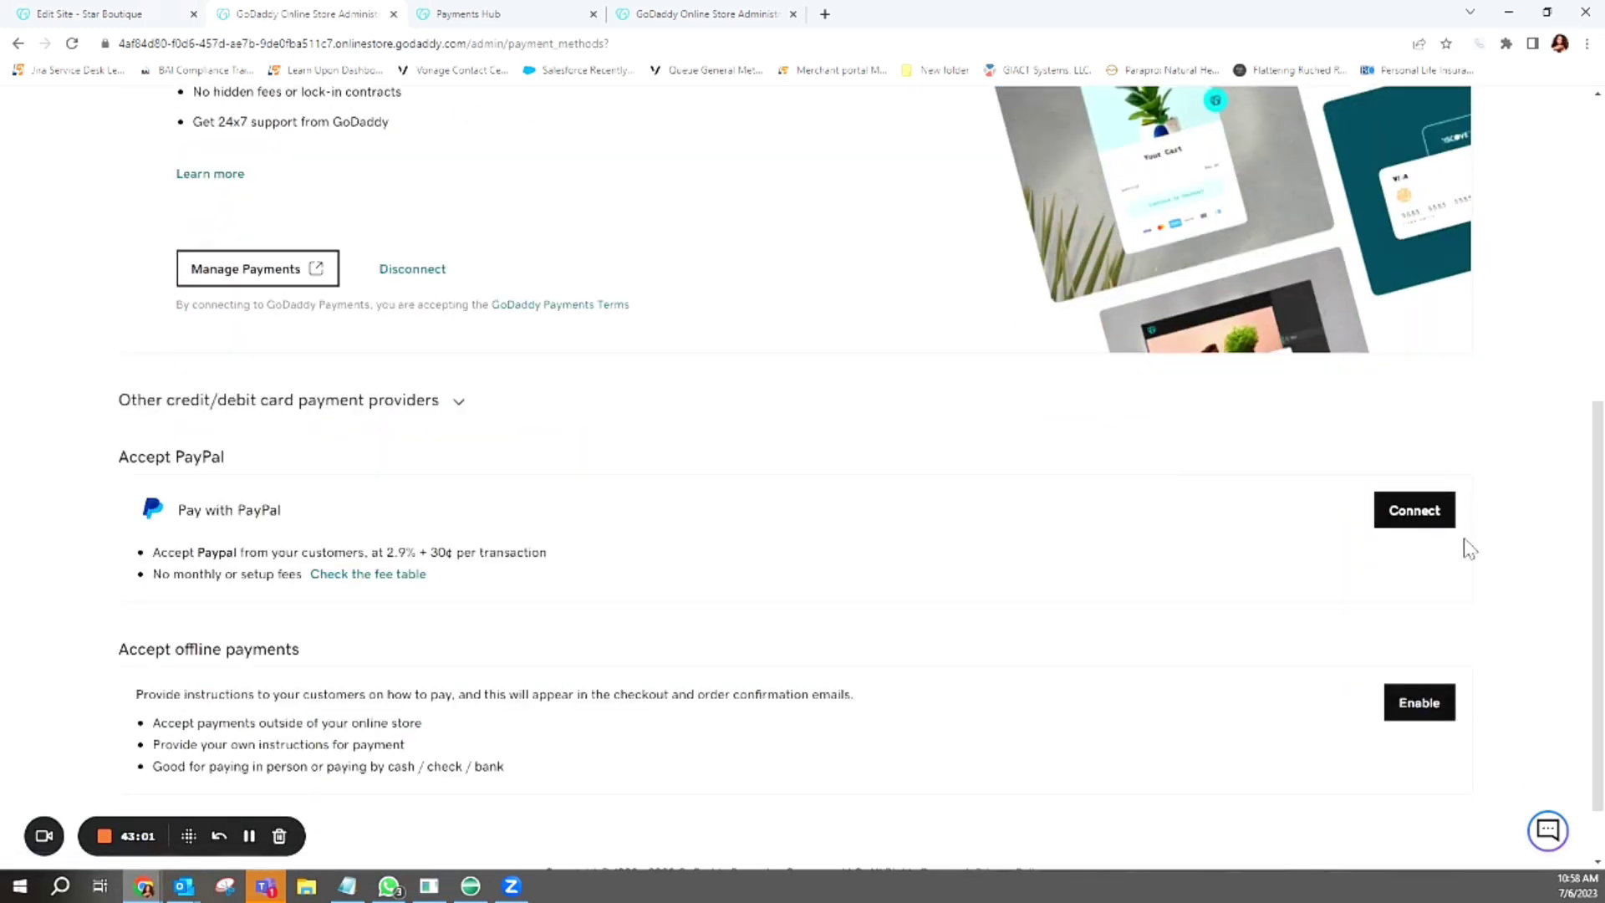
pyautogui.scroll(1, 1060, 610)
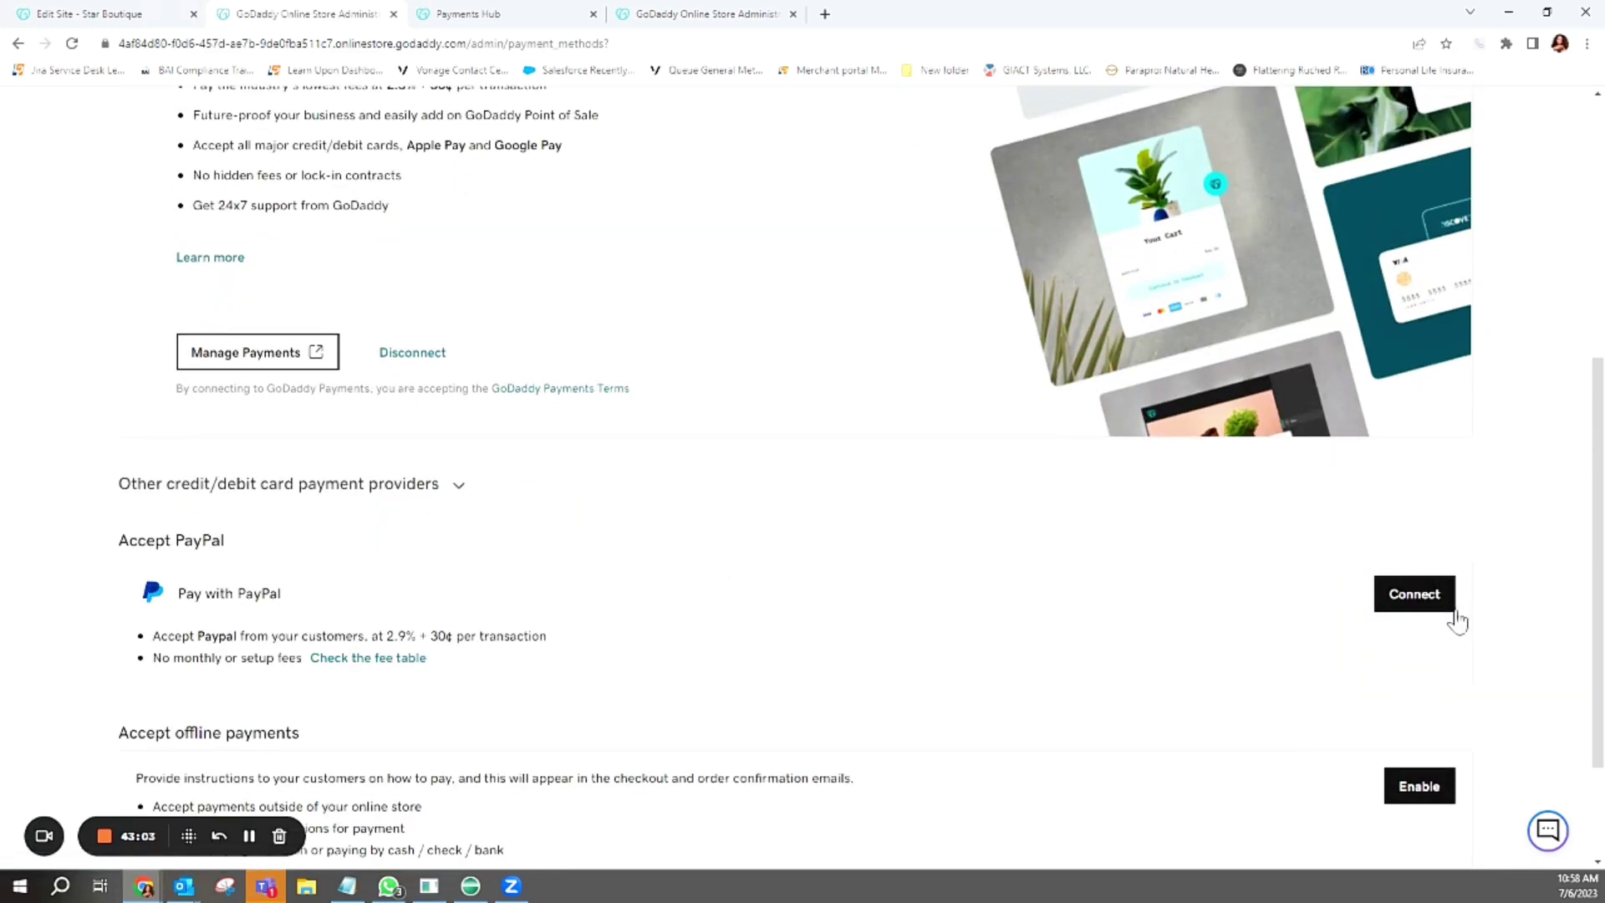
pyautogui.click(1411, 601)
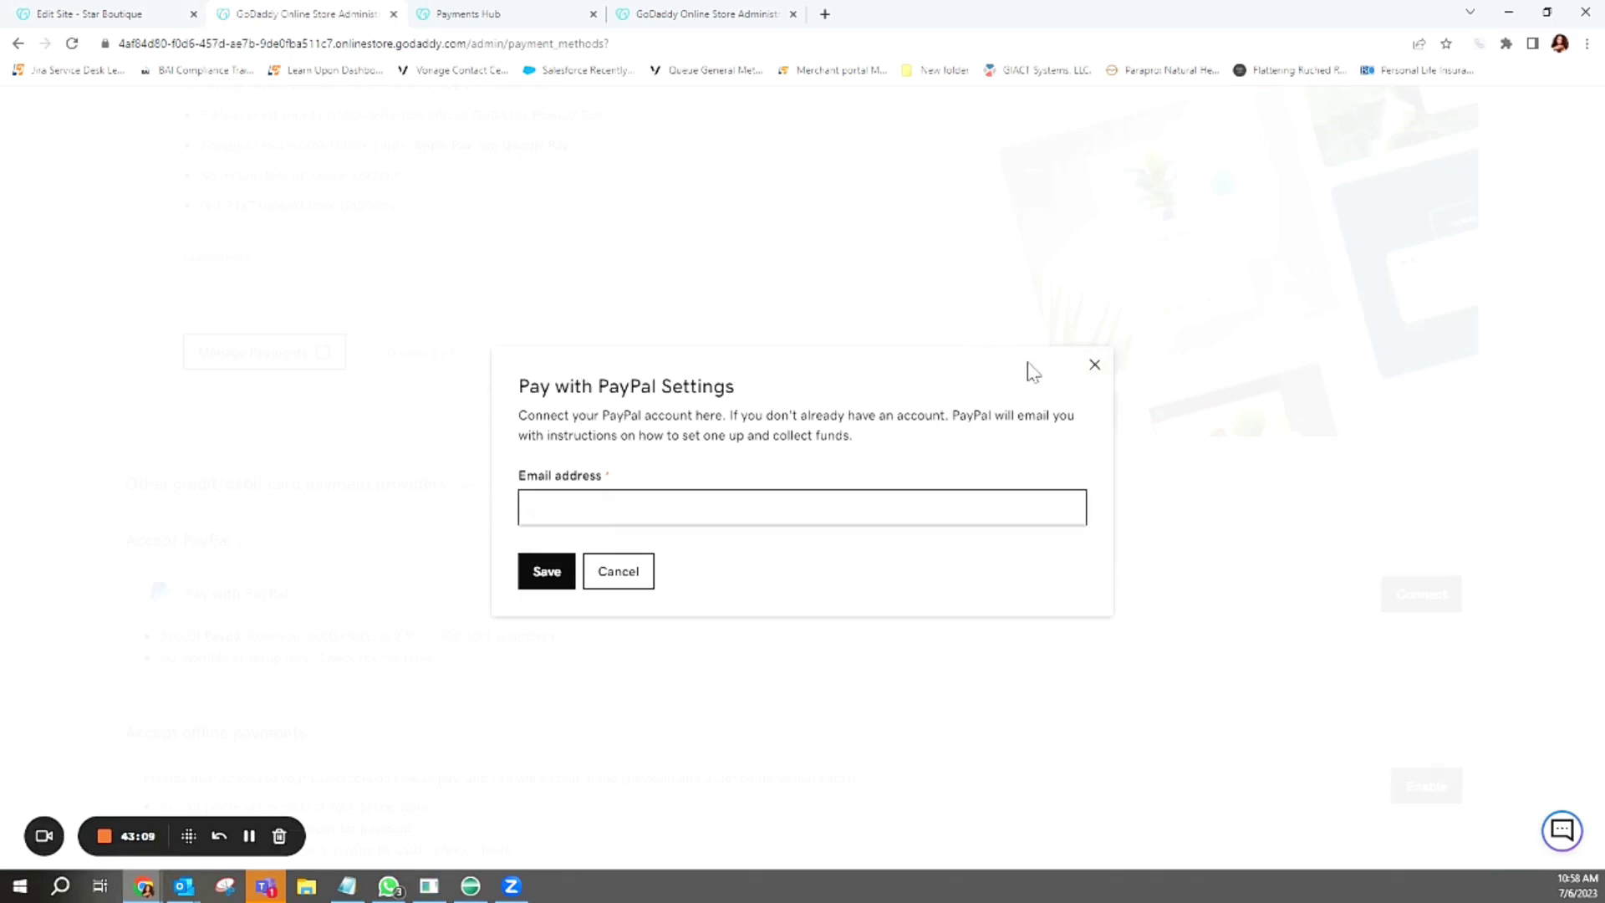
pyautogui.click(1095, 368)
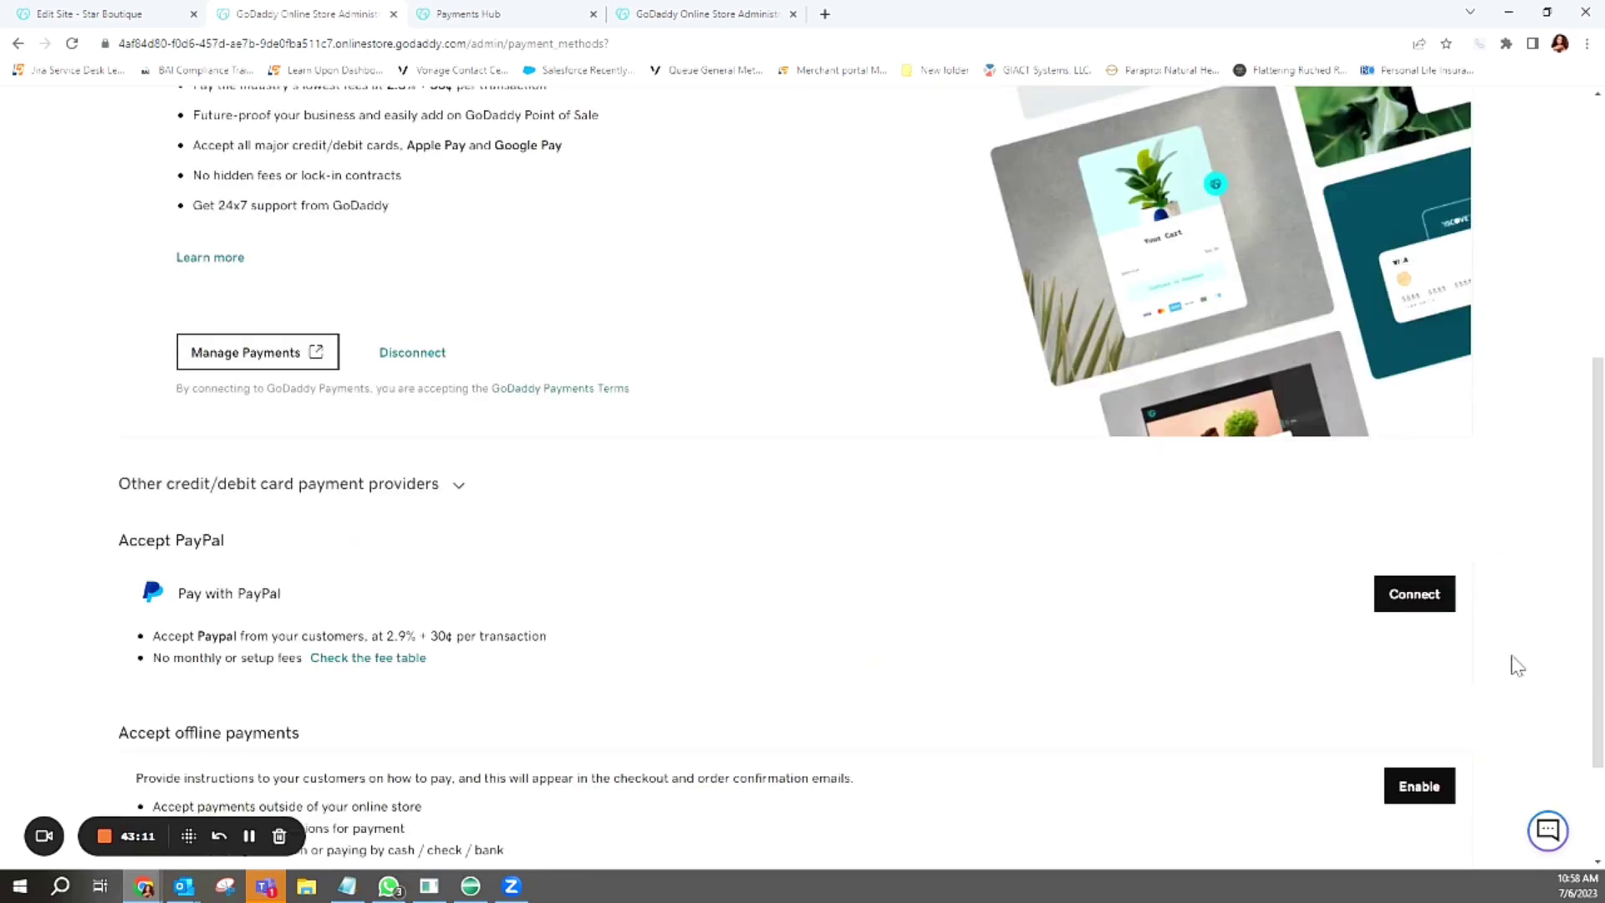
pyautogui.scroll(-2, 884, 519)
pyautogui.scroll(8, 870, 539)
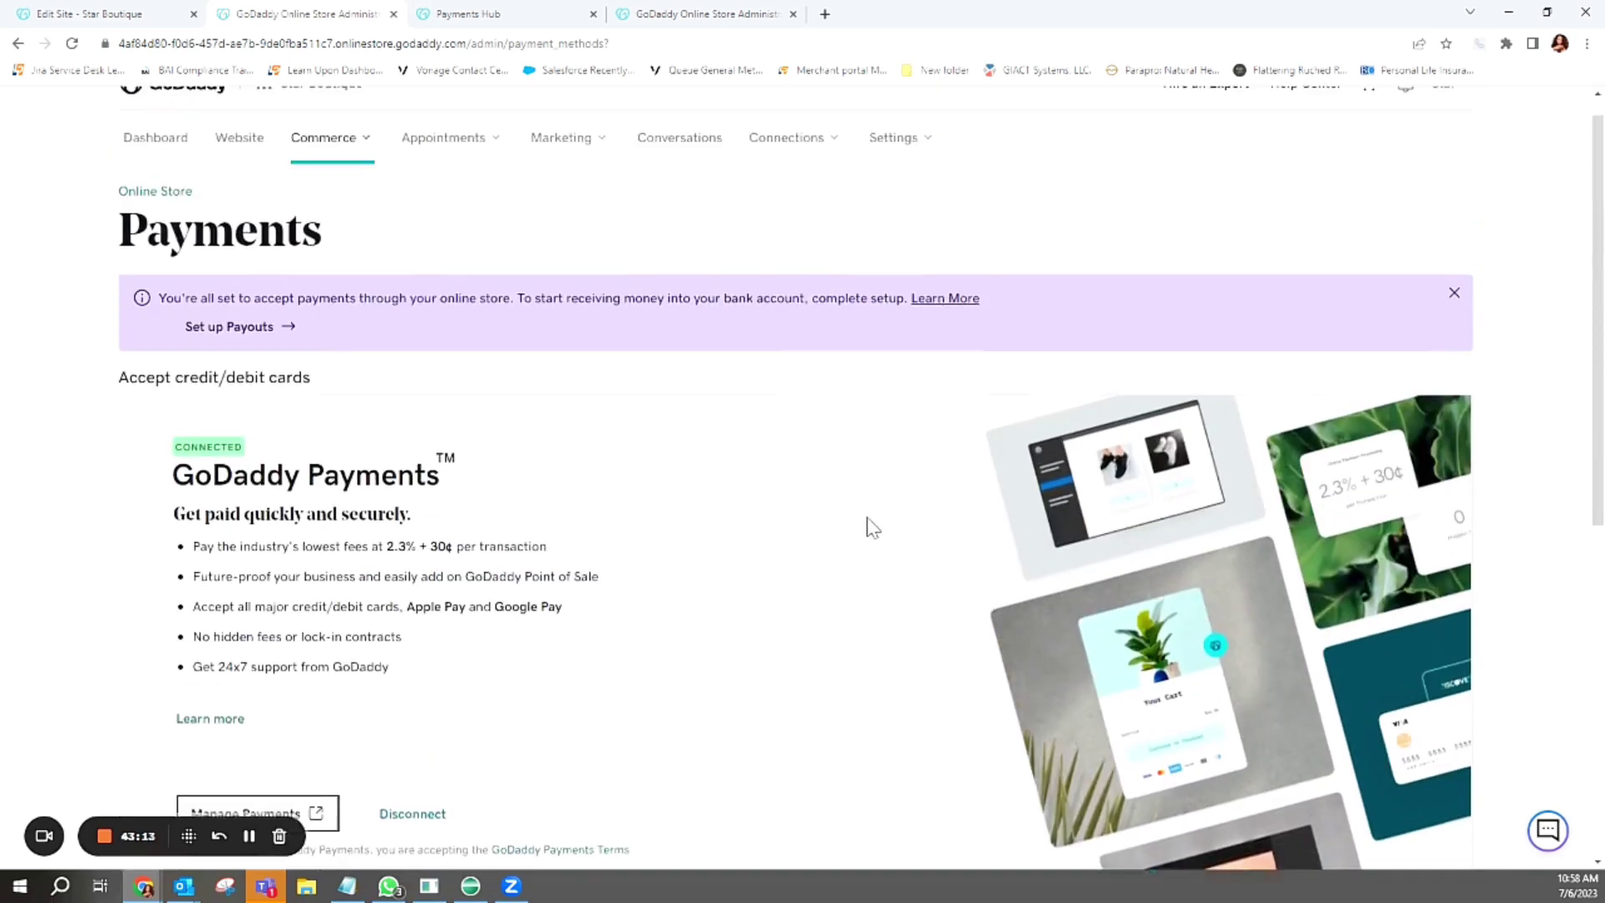
# Return to the Star Boutique site editor and look over the Shop page and the site's free godaddysites.com address
pyautogui.click(153, 12)
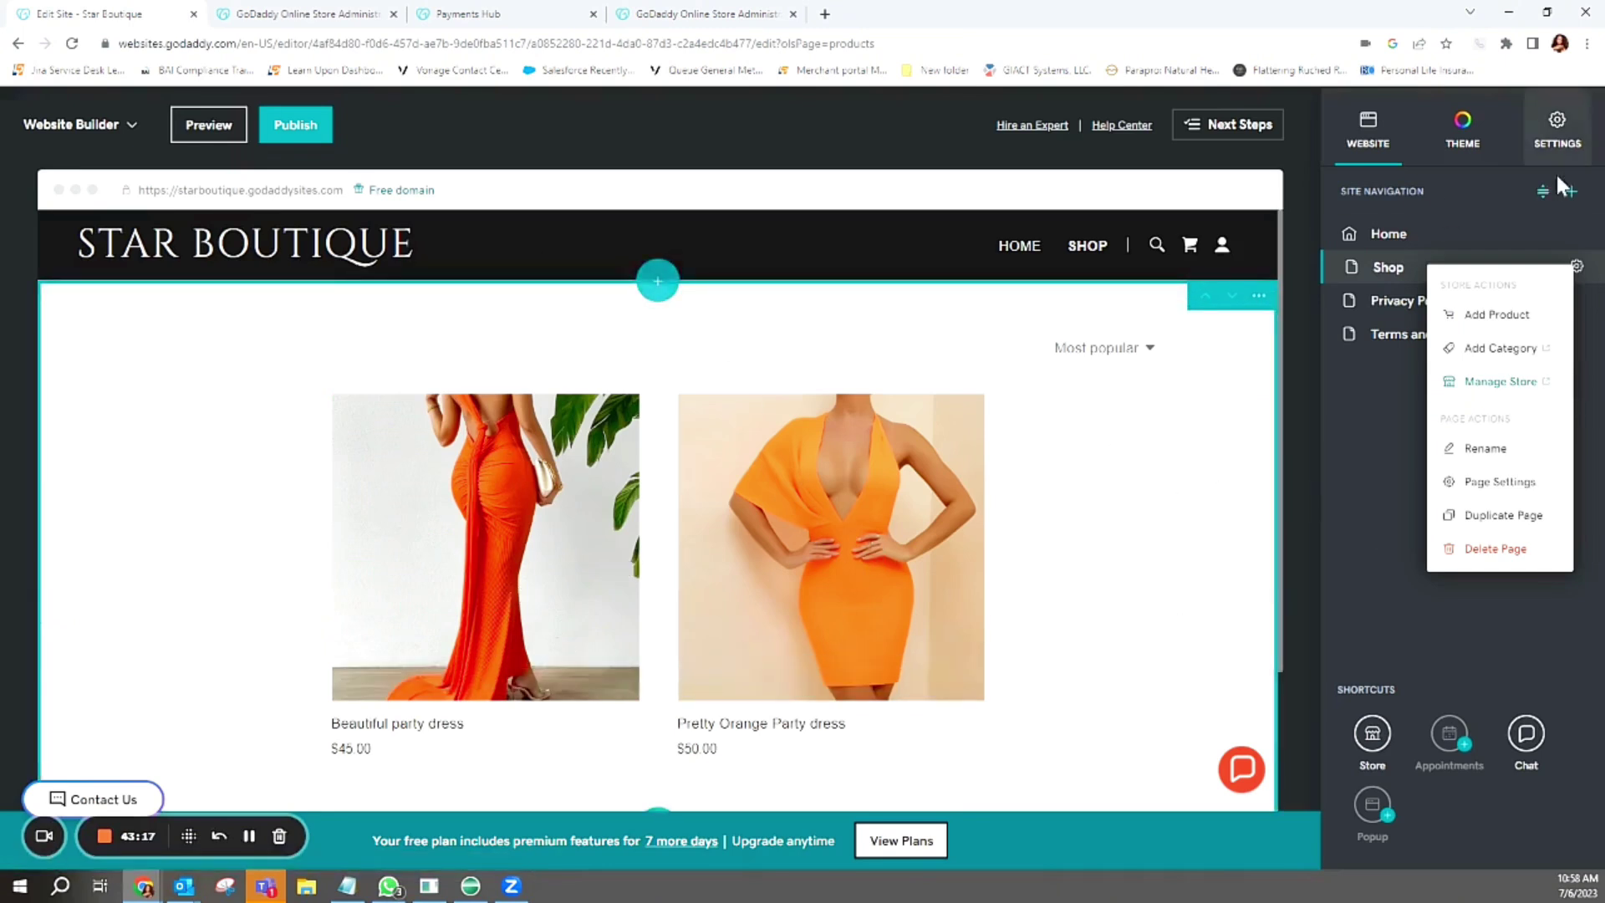
pyautogui.click(1364, 552)
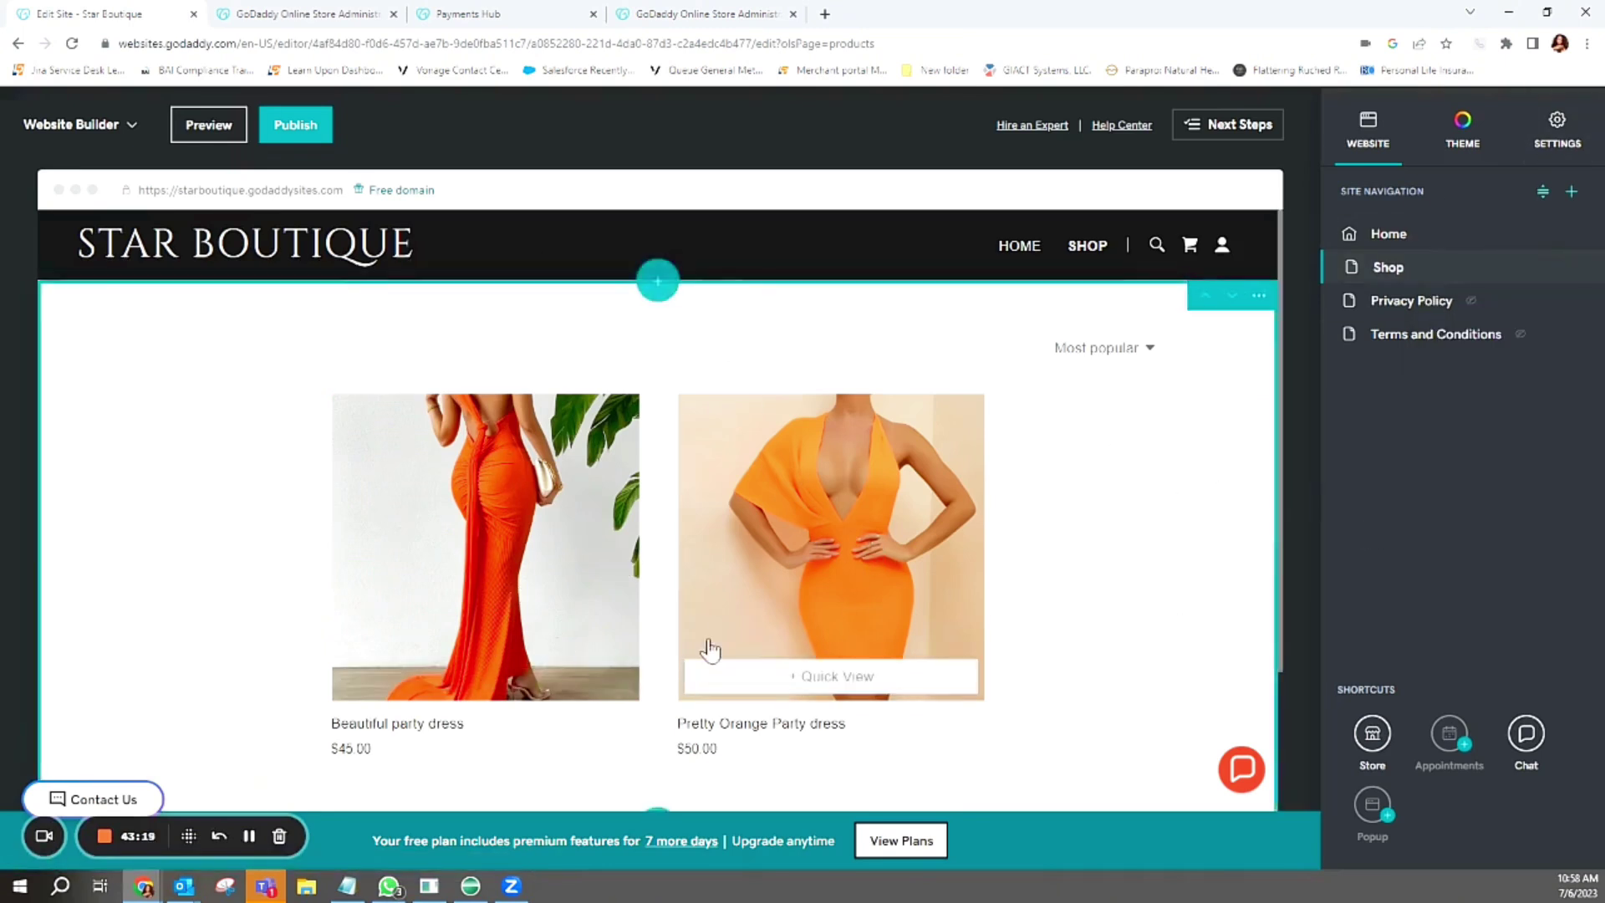
pyautogui.scroll(-2, 966, 576)
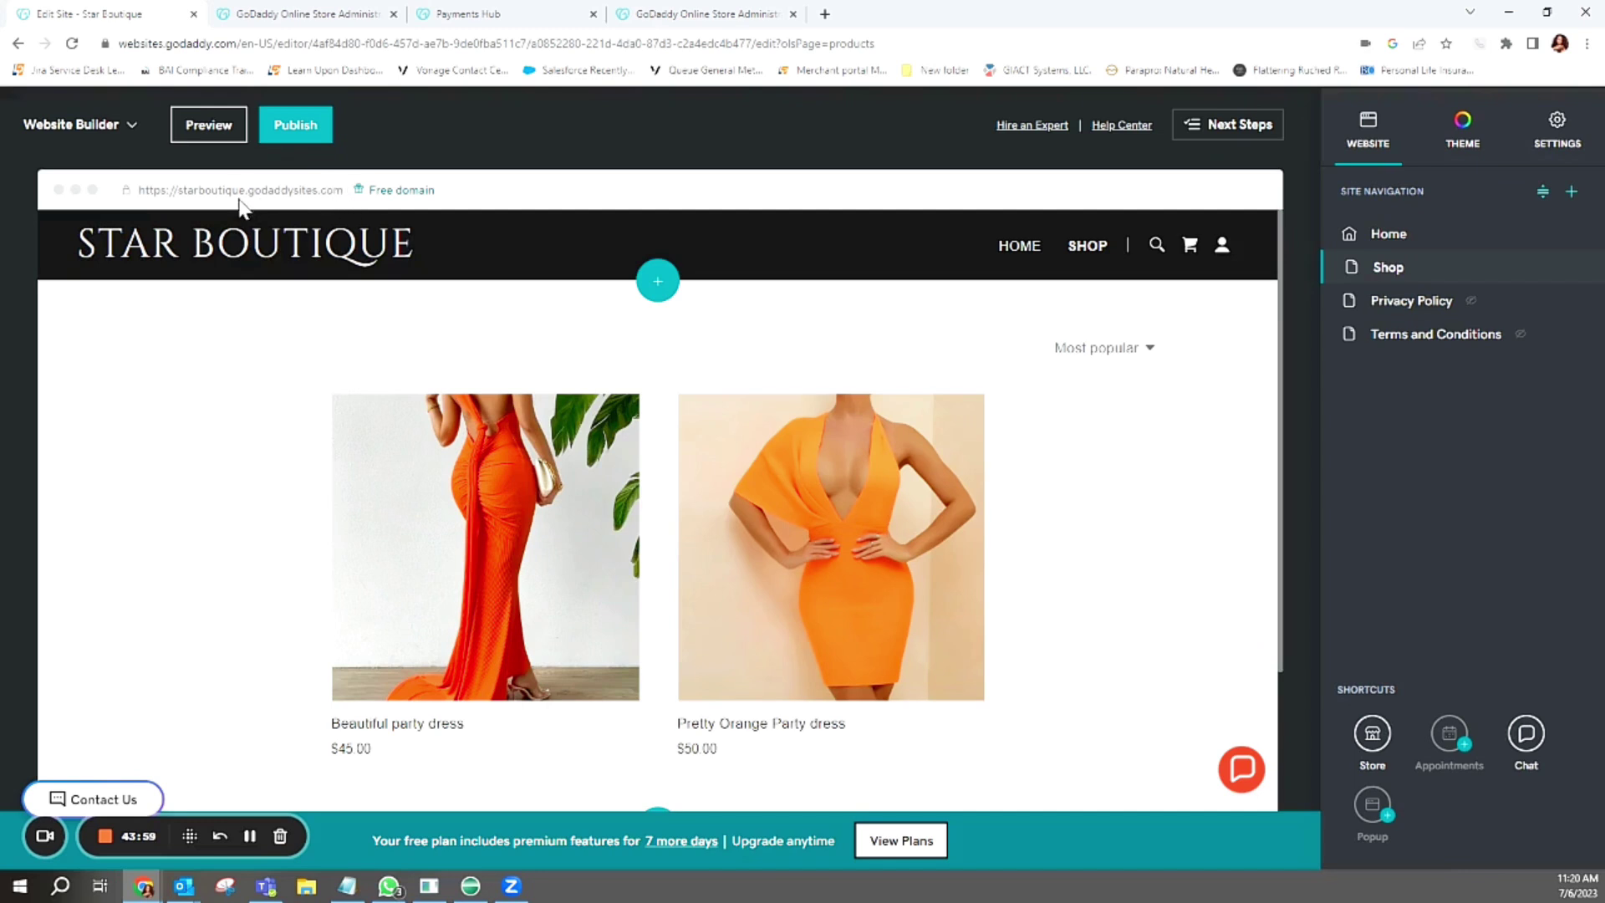
pyautogui.moveTo(249, 190); pyautogui.dragTo(324, 196)
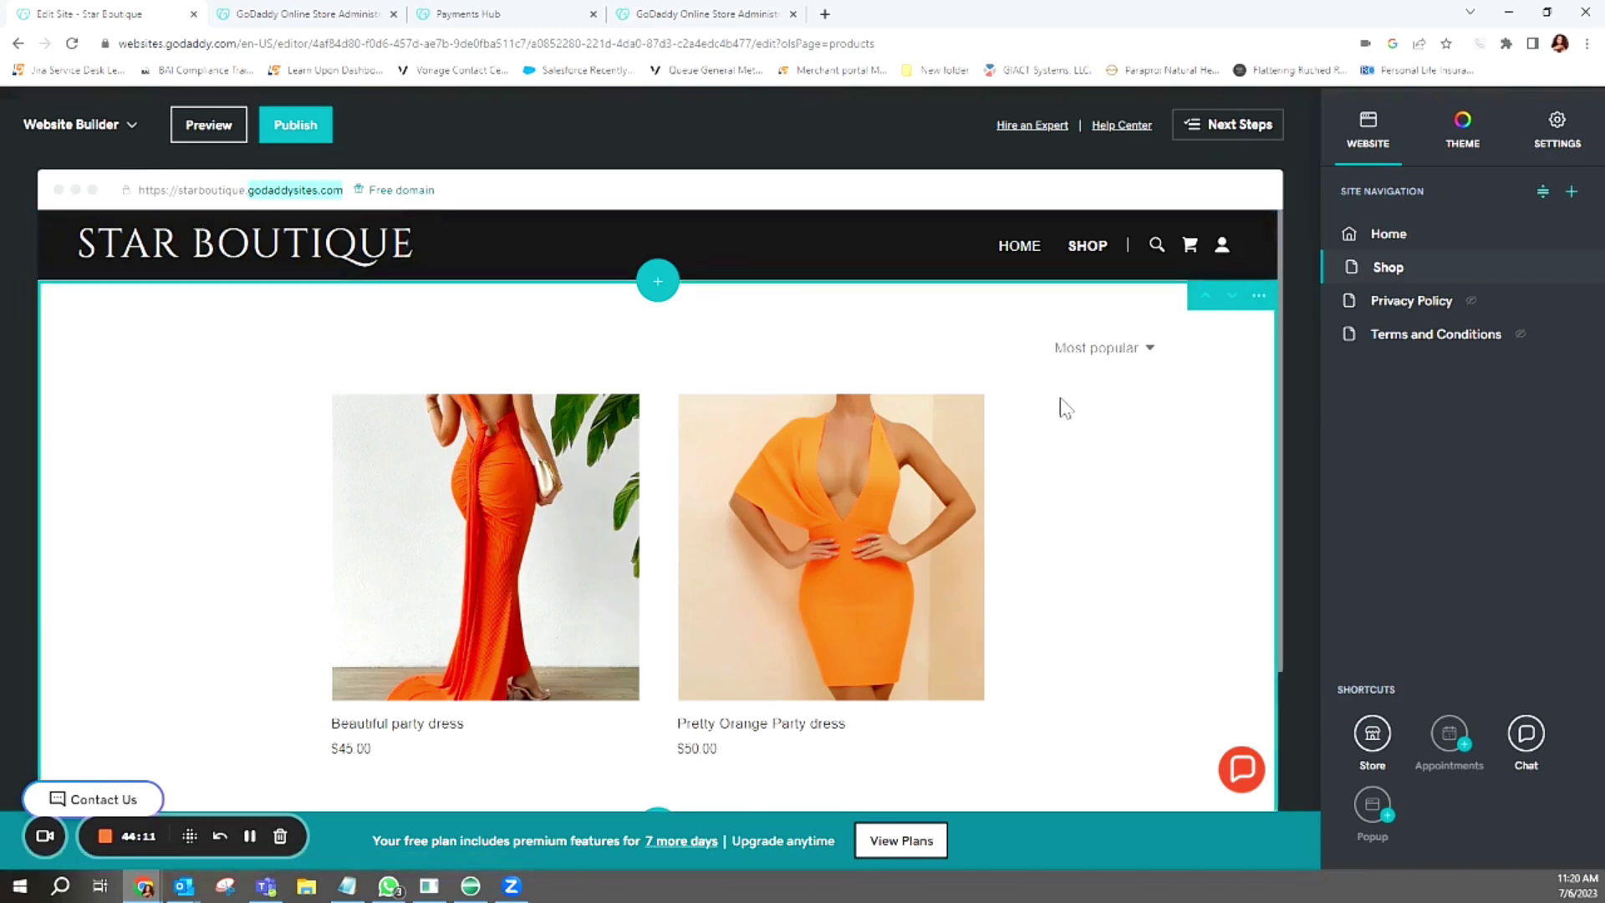
pyautogui.scroll(-1, 1119, 516)
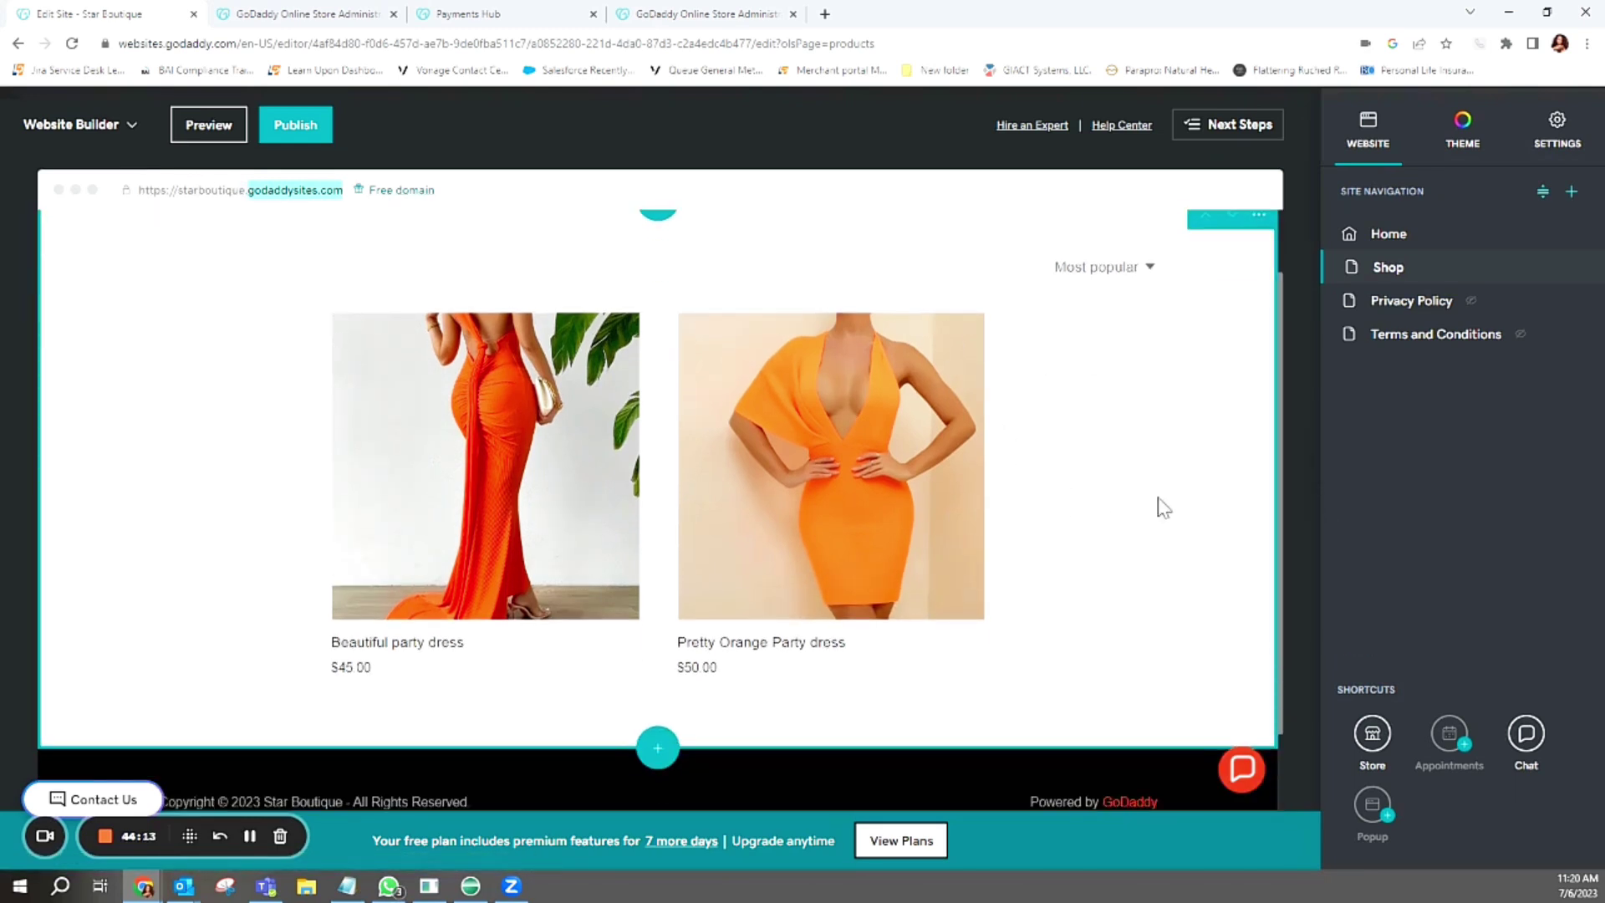
pyautogui.scroll(1, 706, 509)
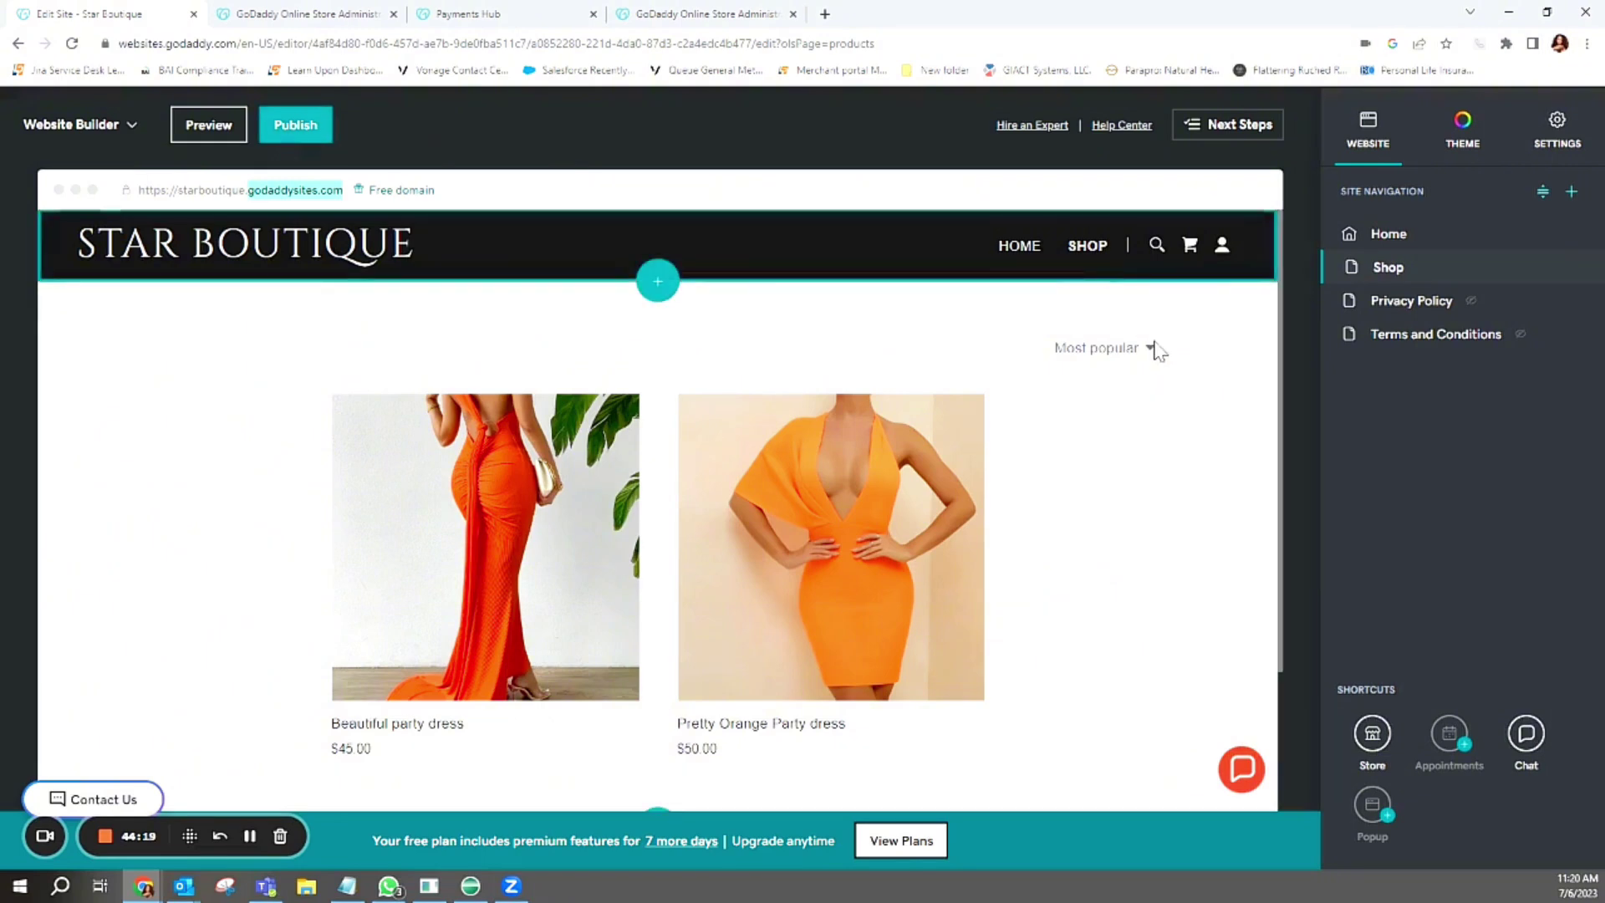
# Publish the website and view the live home page, accepting its cookie notice
pyautogui.click(303, 125)
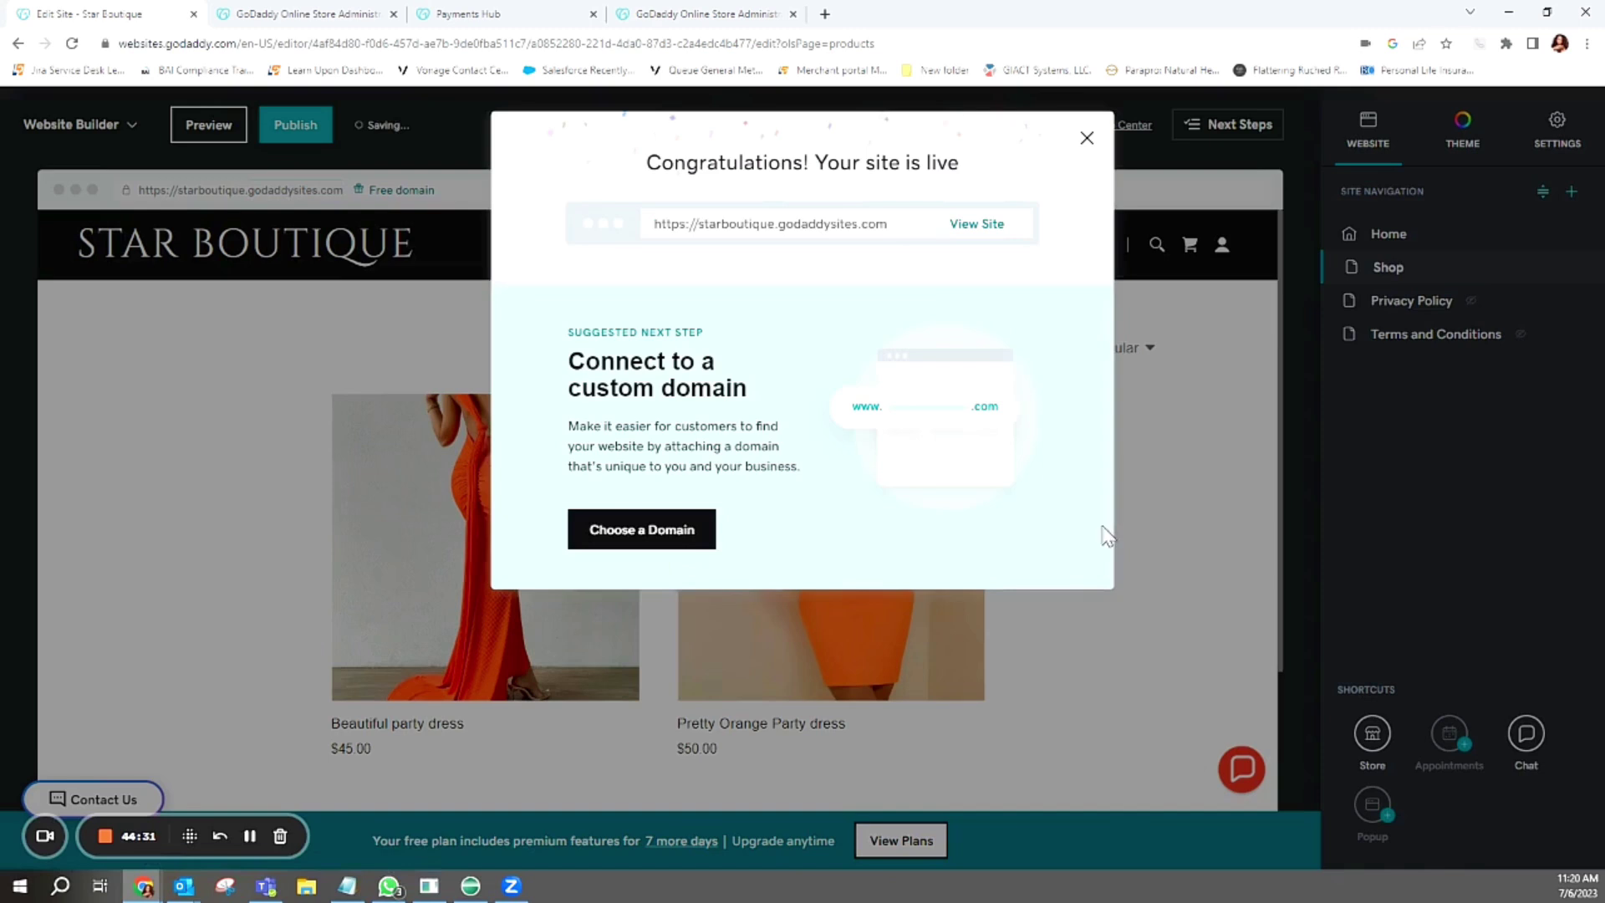
pyautogui.click(966, 230)
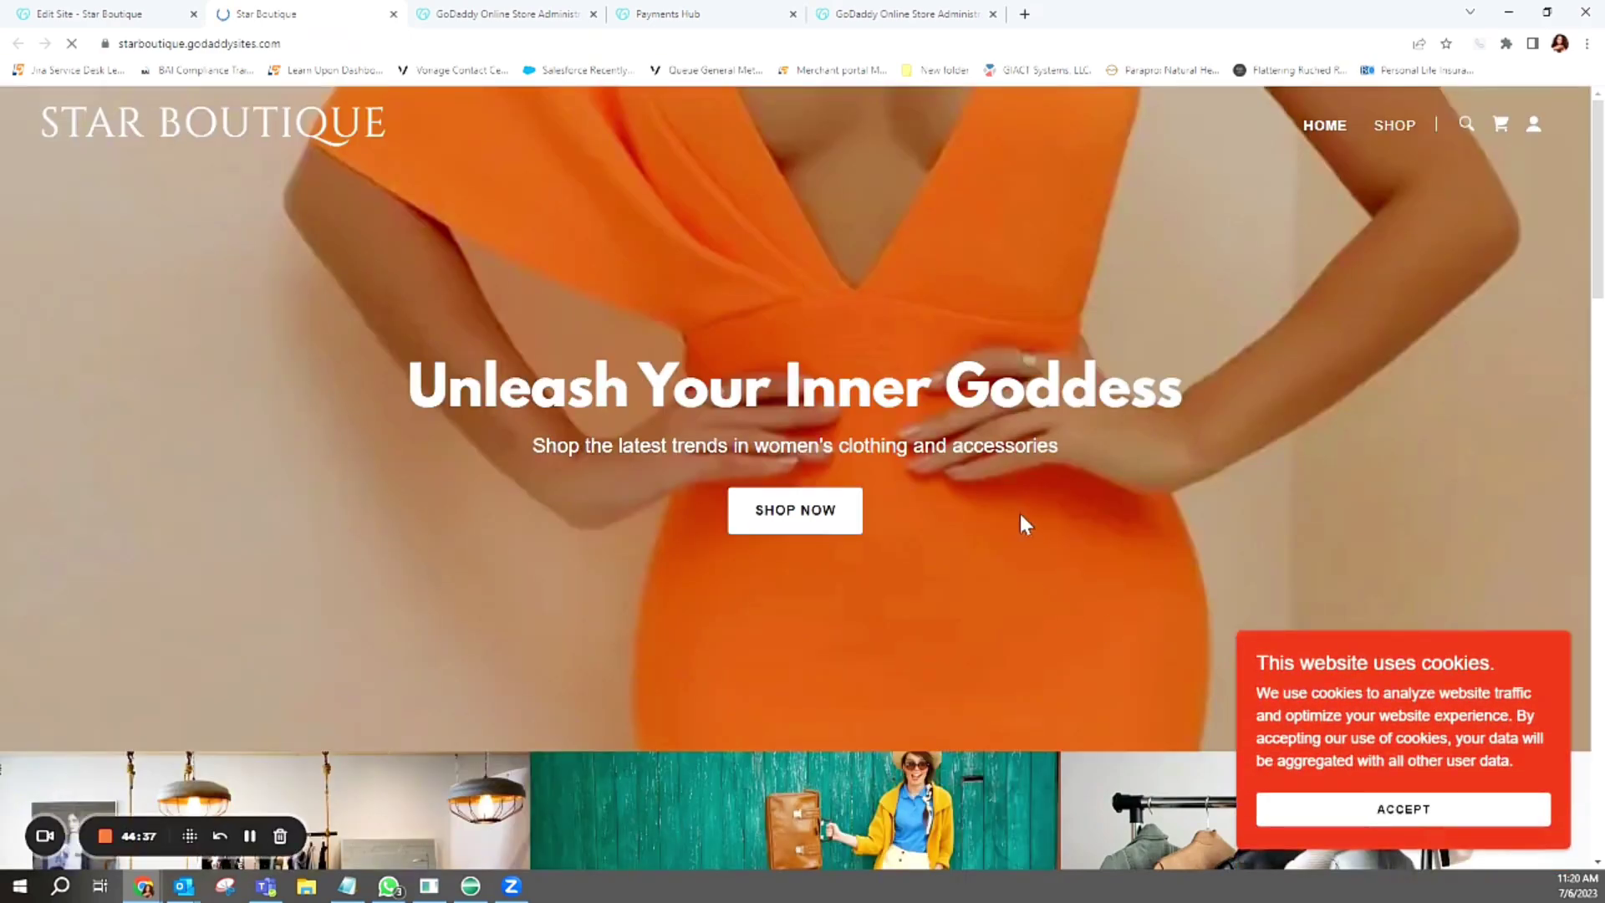
pyautogui.scroll(-8, 1408, 304)
pyautogui.click(1408, 809)
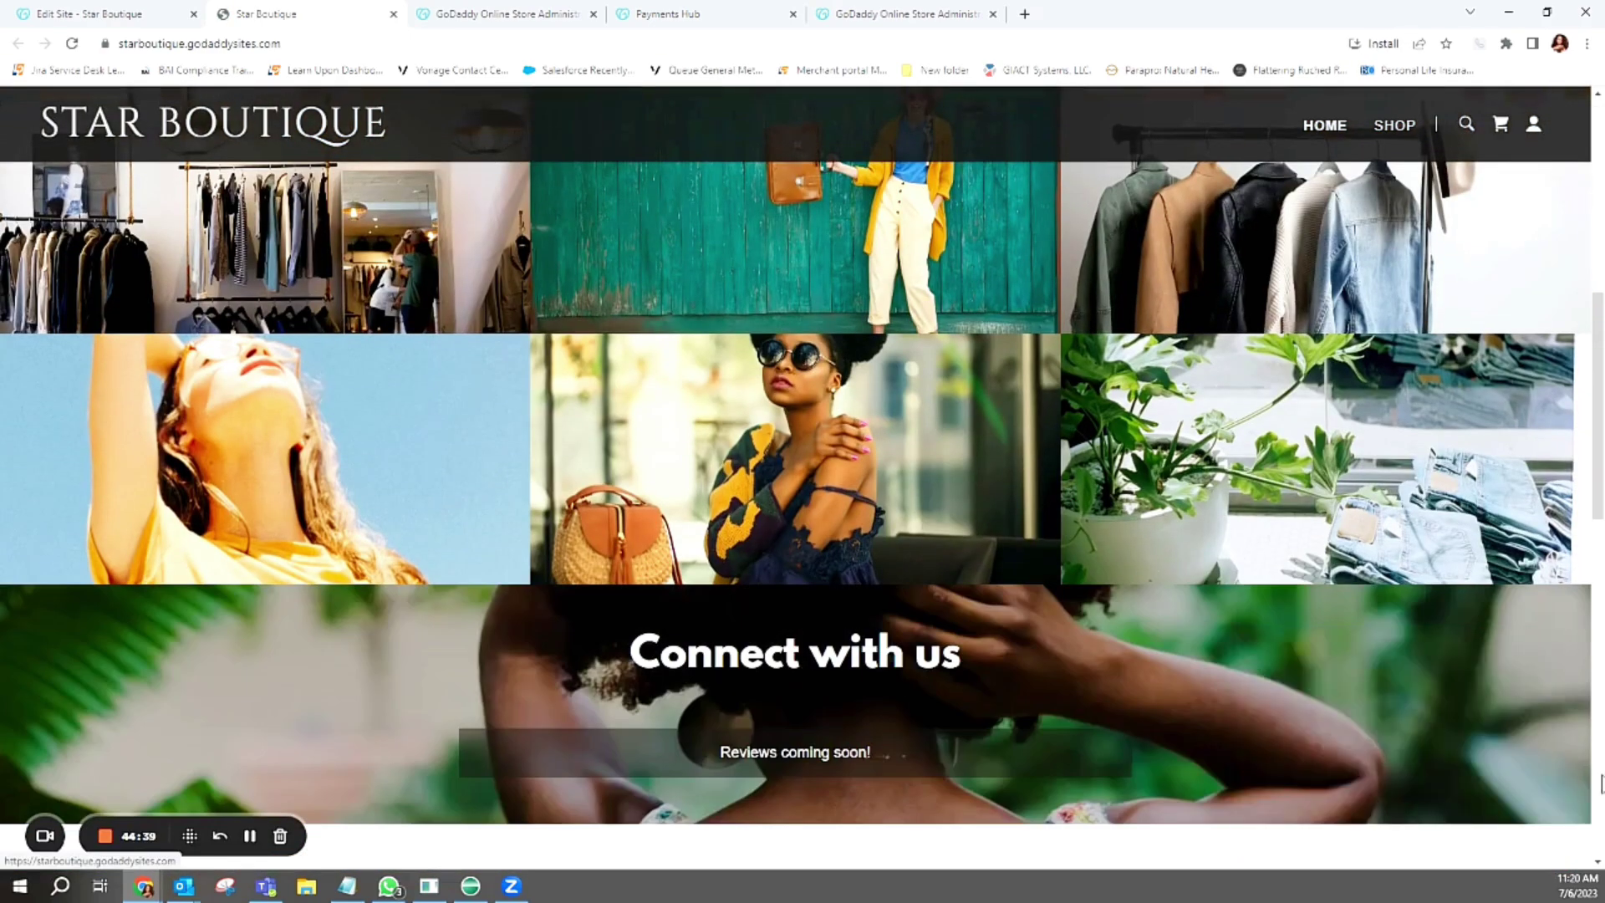
# Look over the live home page and enlarge the first gallery photo, closing it again
pyautogui.scroll(8, 1193, 602)
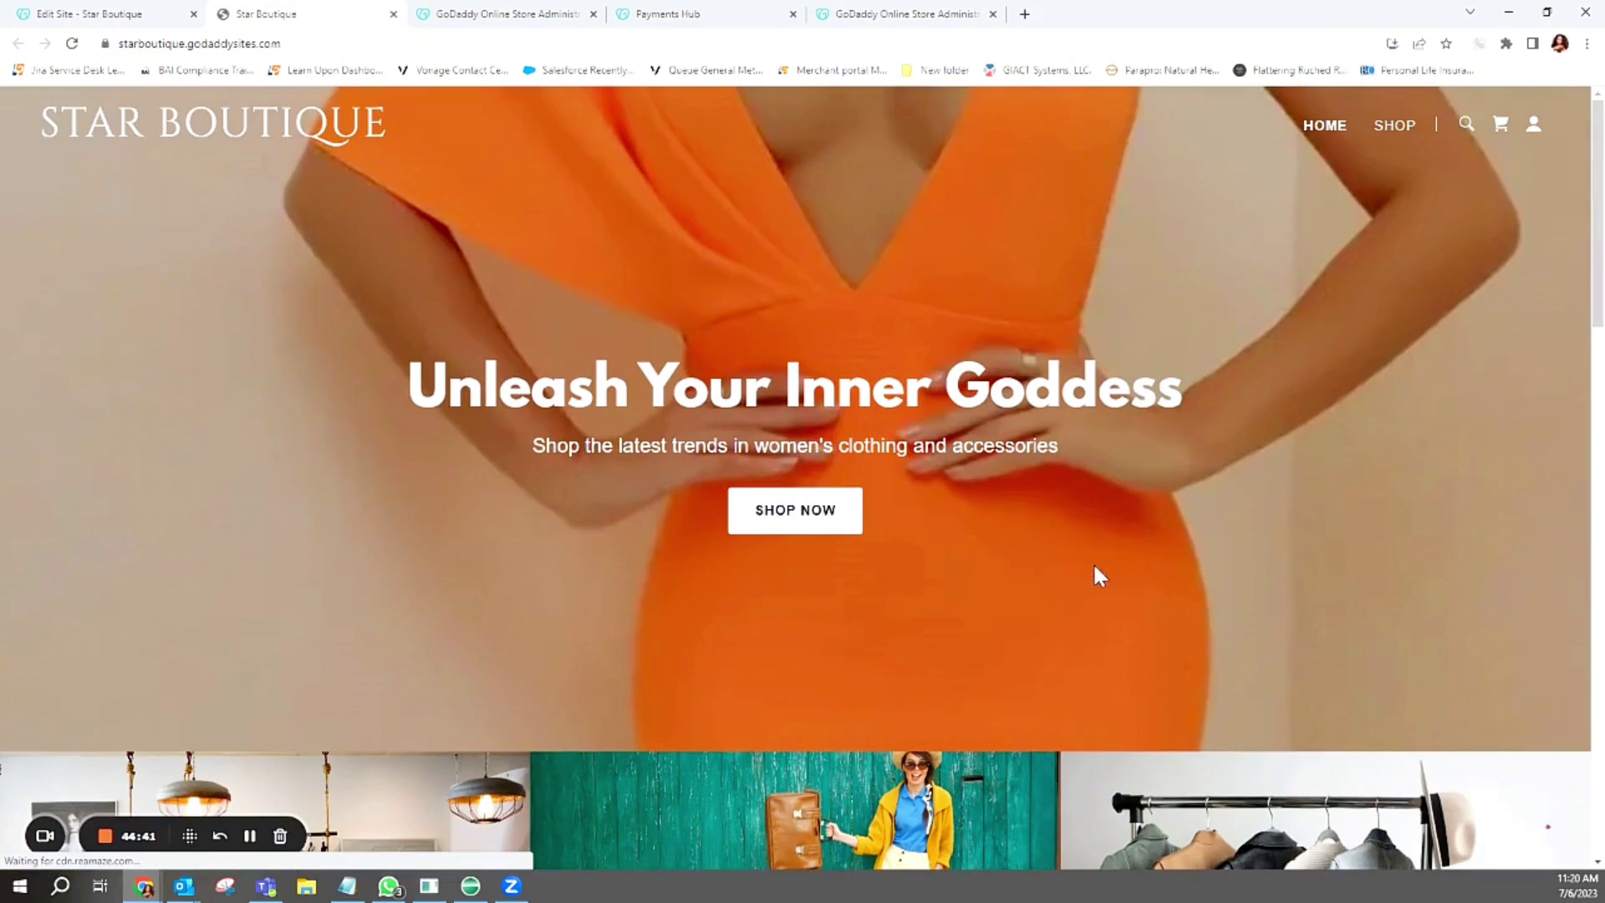
pyautogui.click(795, 520)
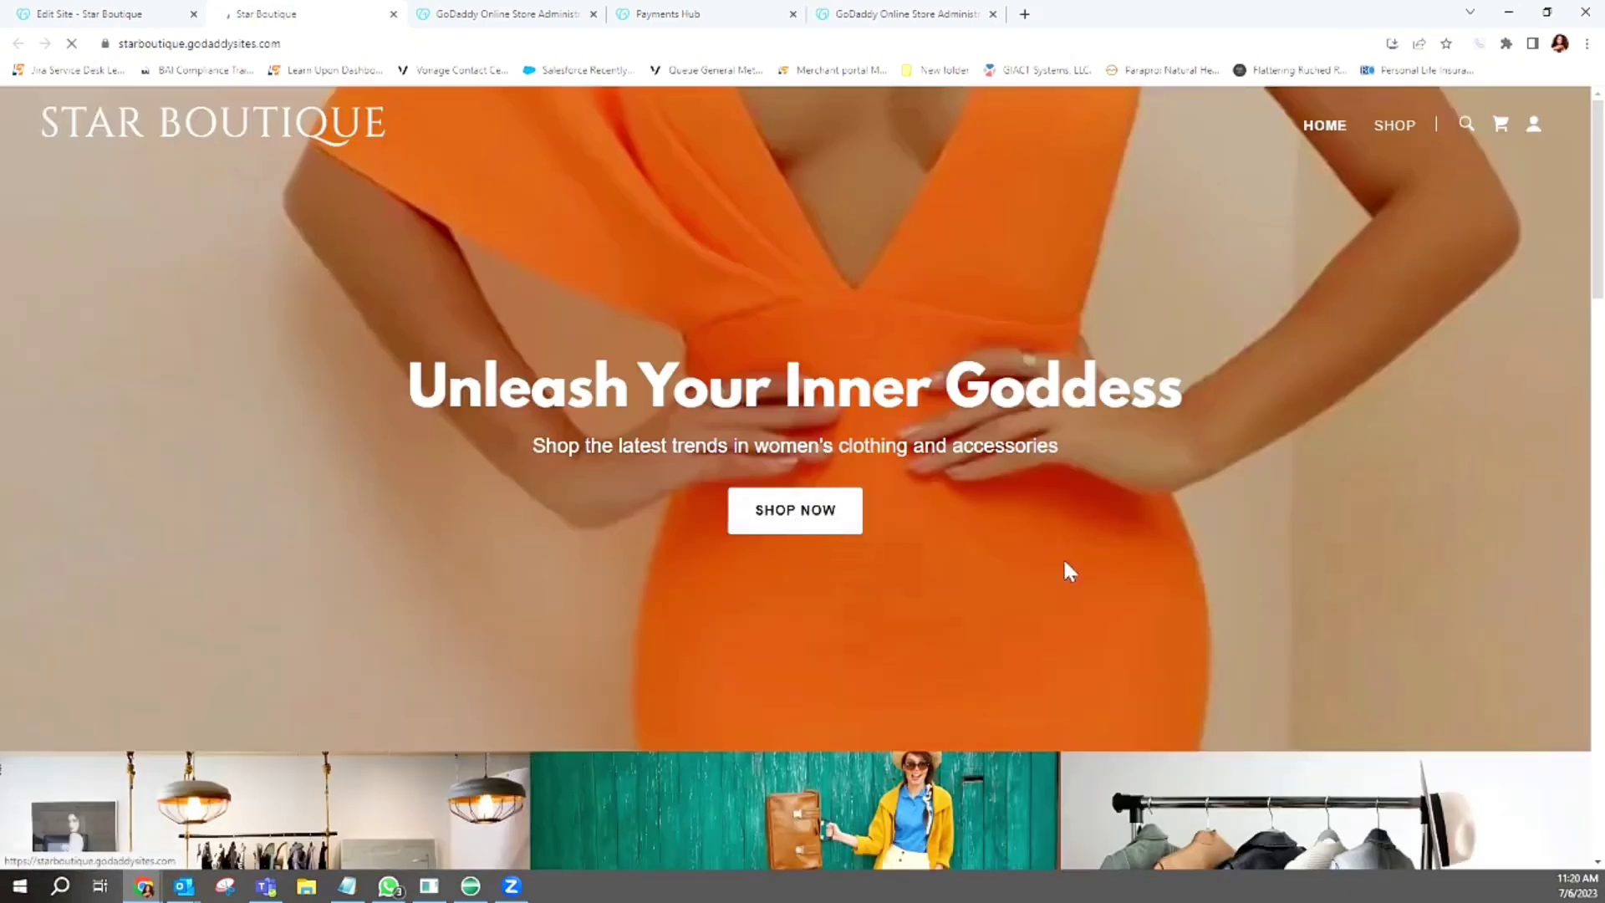
pyautogui.scroll(-8, 1082, 545)
pyautogui.scroll(4, 278, 328)
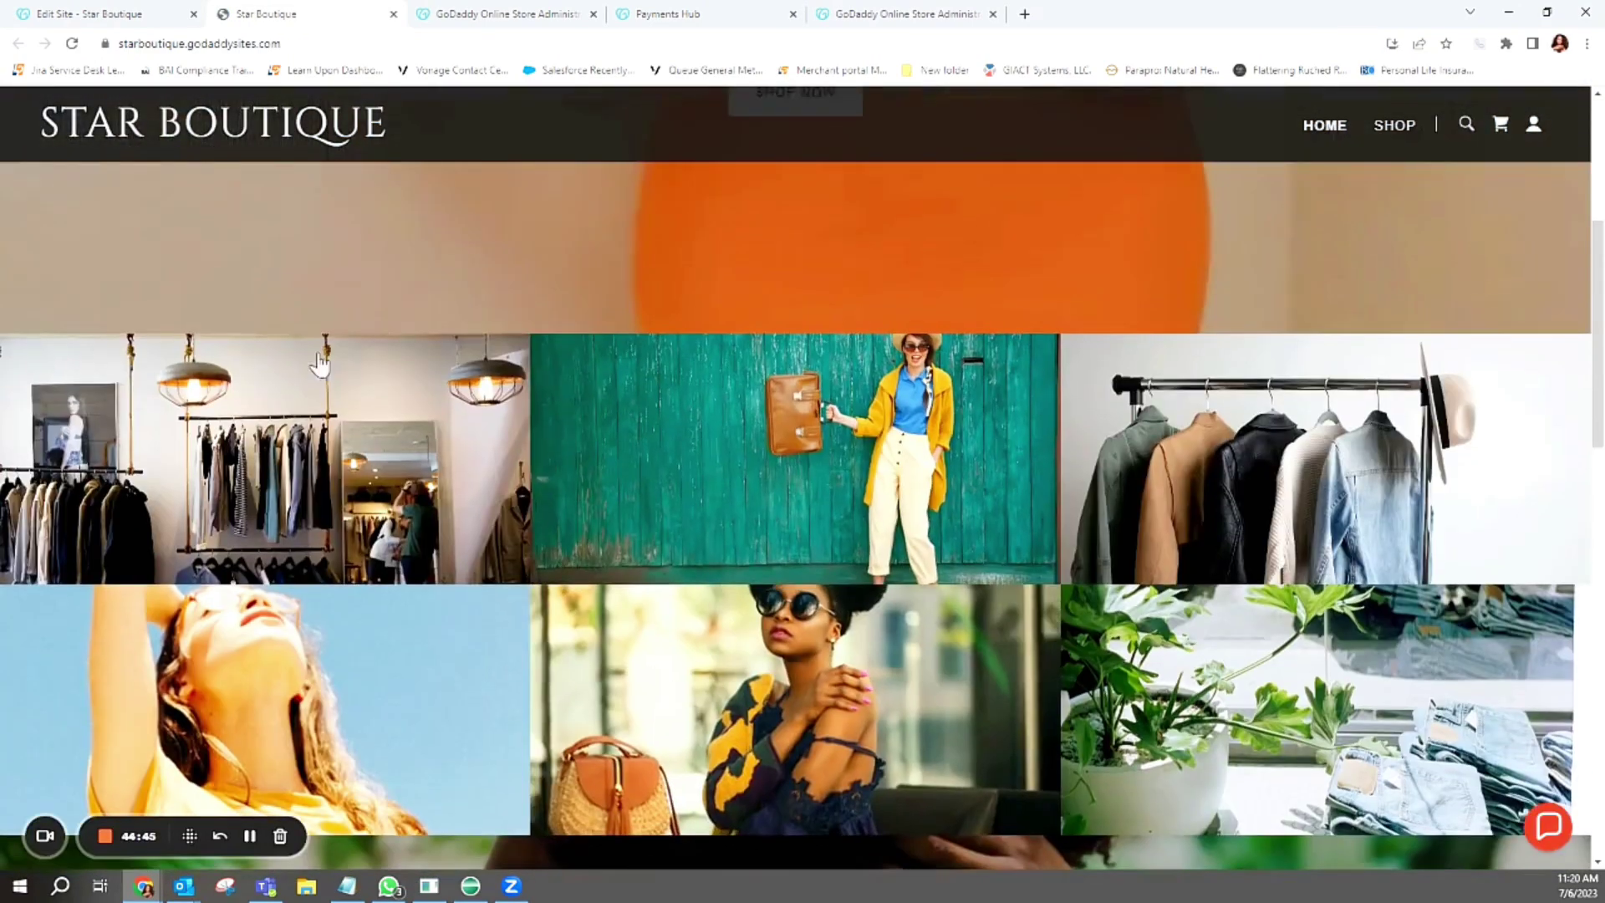
pyautogui.click(284, 360)
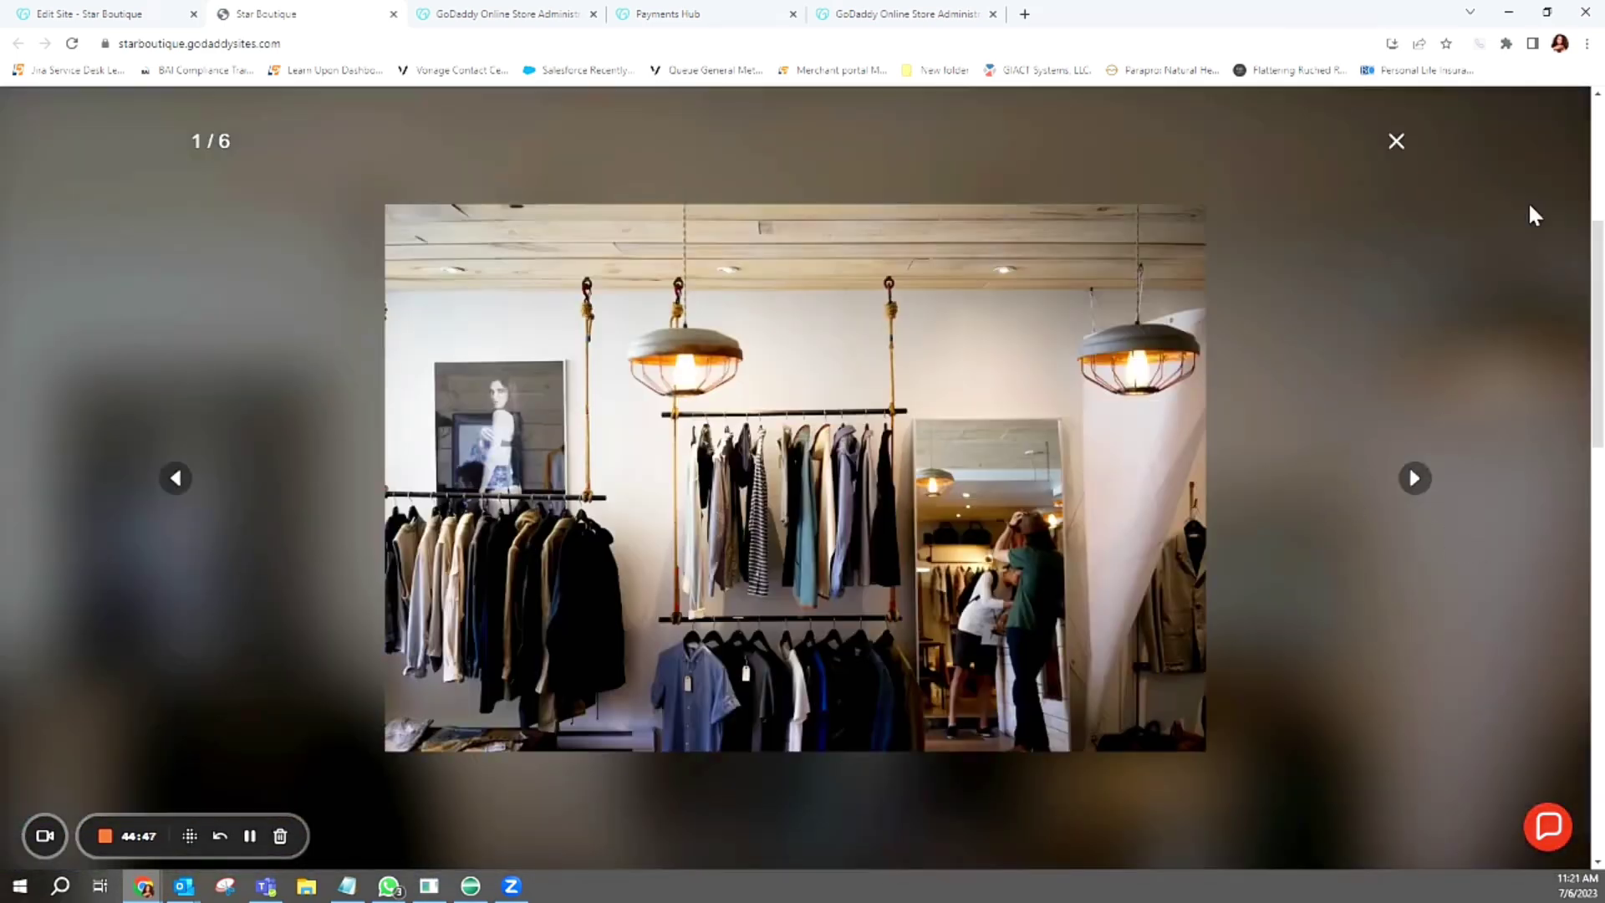
pyautogui.click(1396, 142)
pyautogui.scroll(5, 1367, 567)
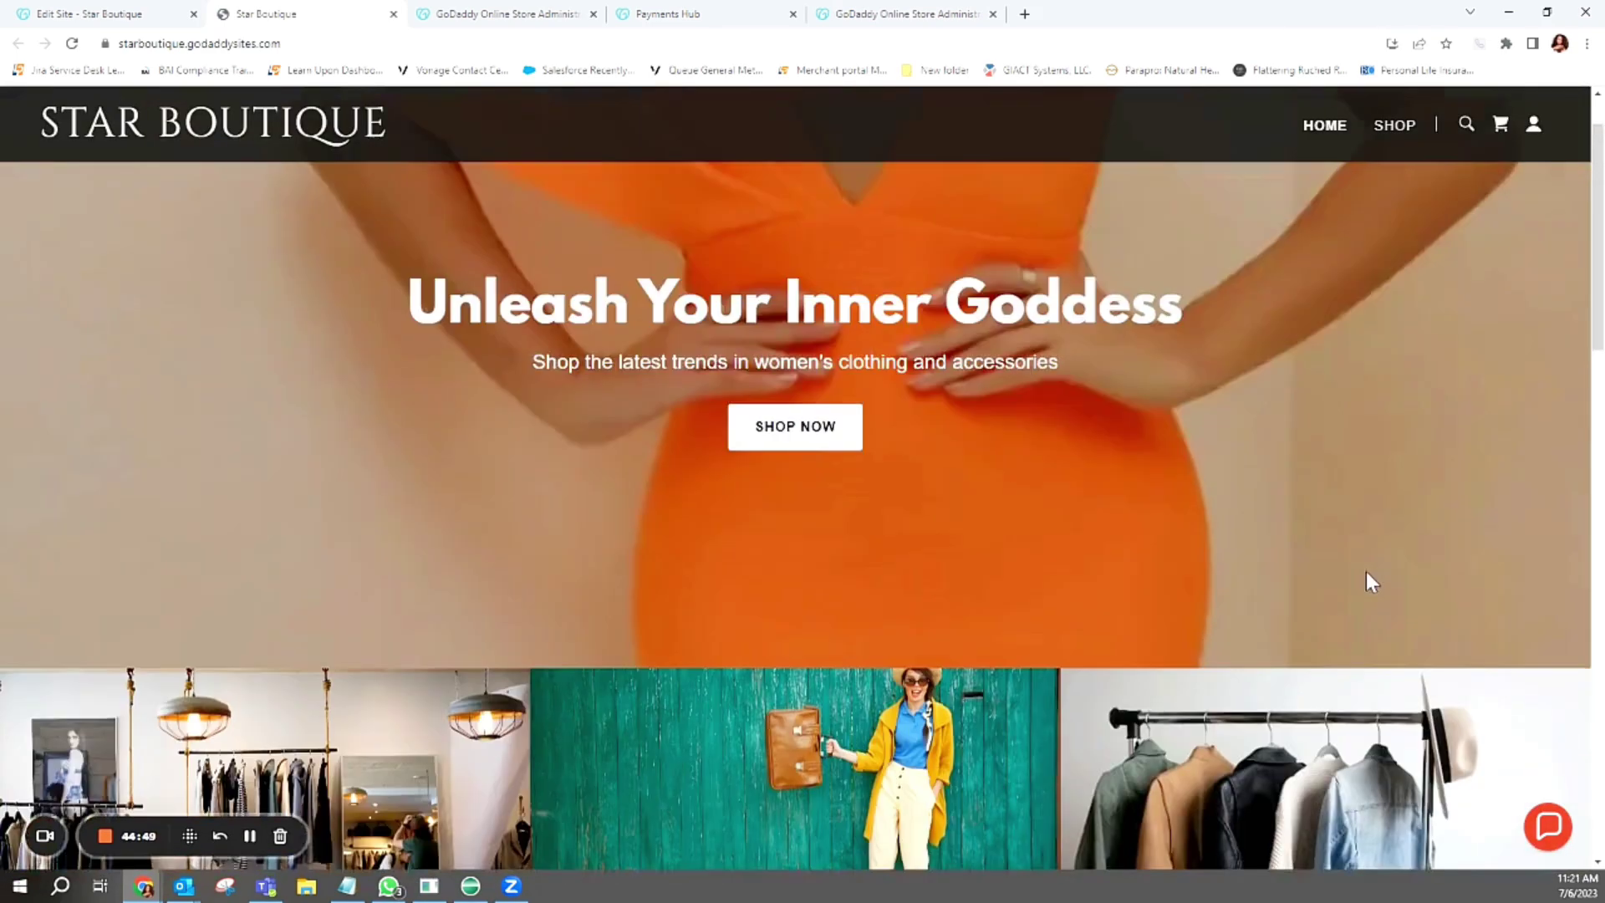
# Open the live site's Shop page and look over the listed products
pyautogui.click(1394, 130)
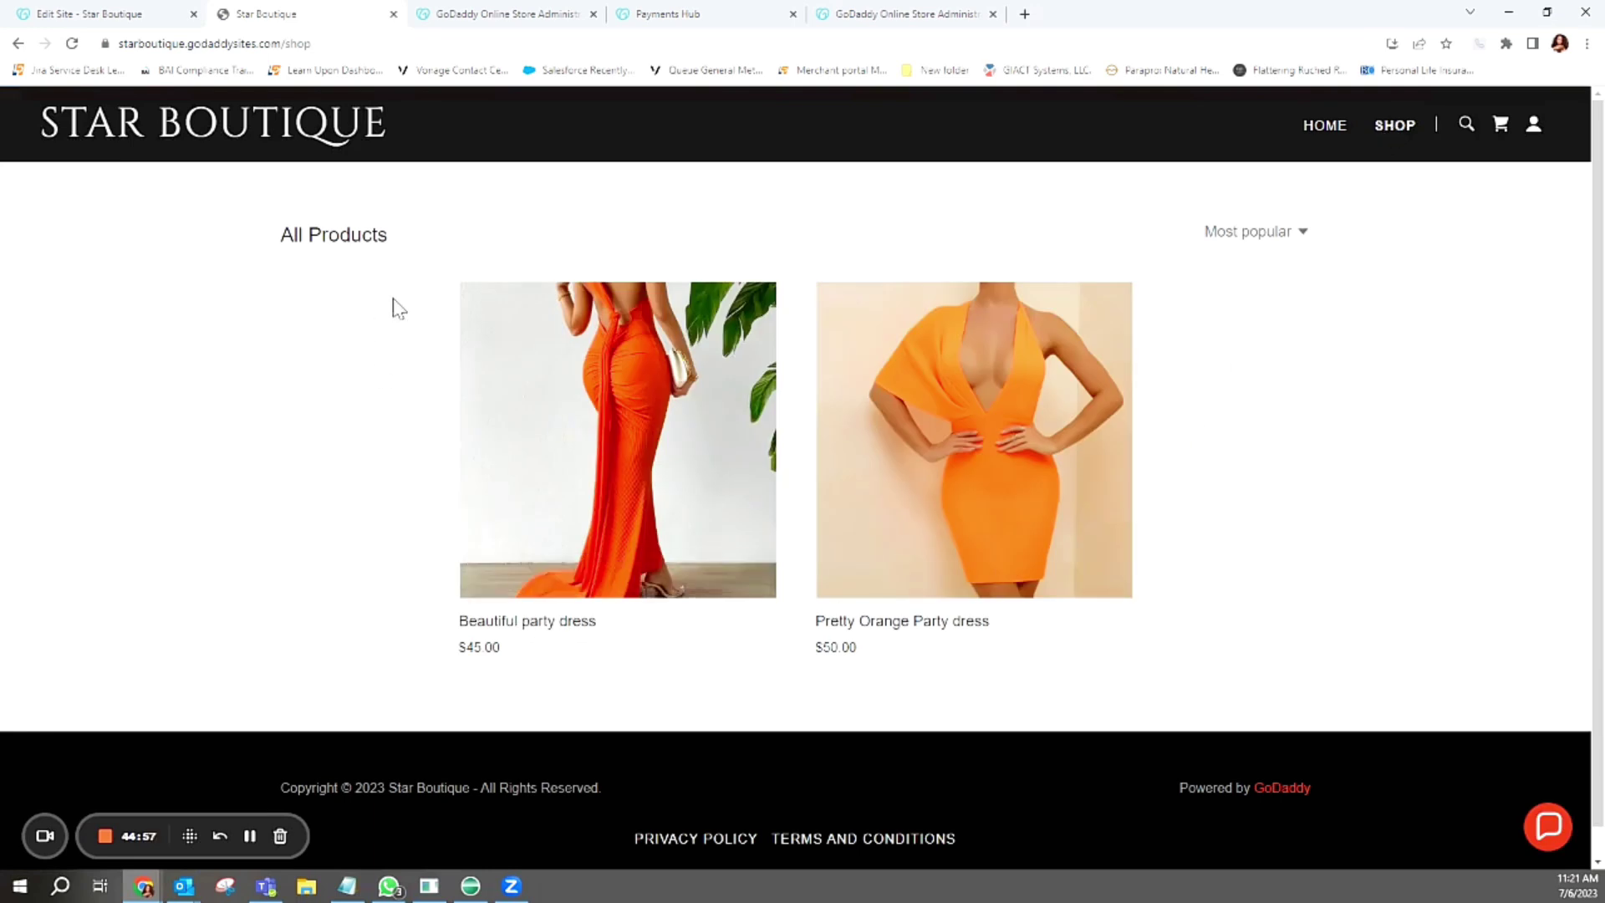
pyautogui.moveTo(596, 502)
pyautogui.scroll(-1, 1447, 502)
pyautogui.scroll(1, 1336, 614)
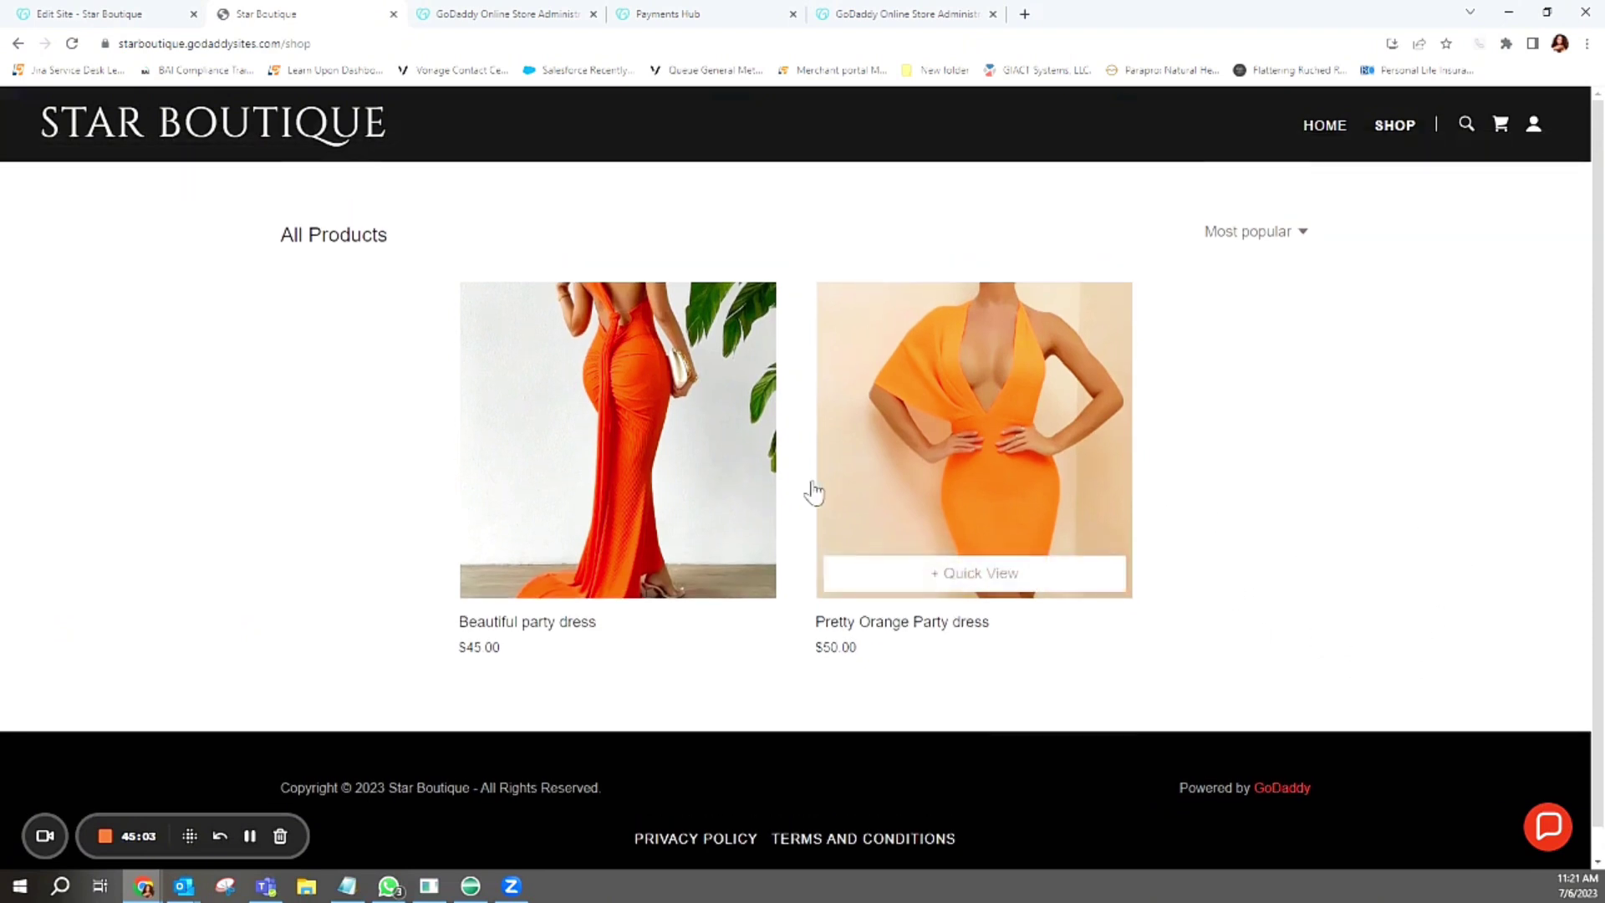
# Open the Beautiful party dress product page and view its second and third photos
pyautogui.click(625, 403)
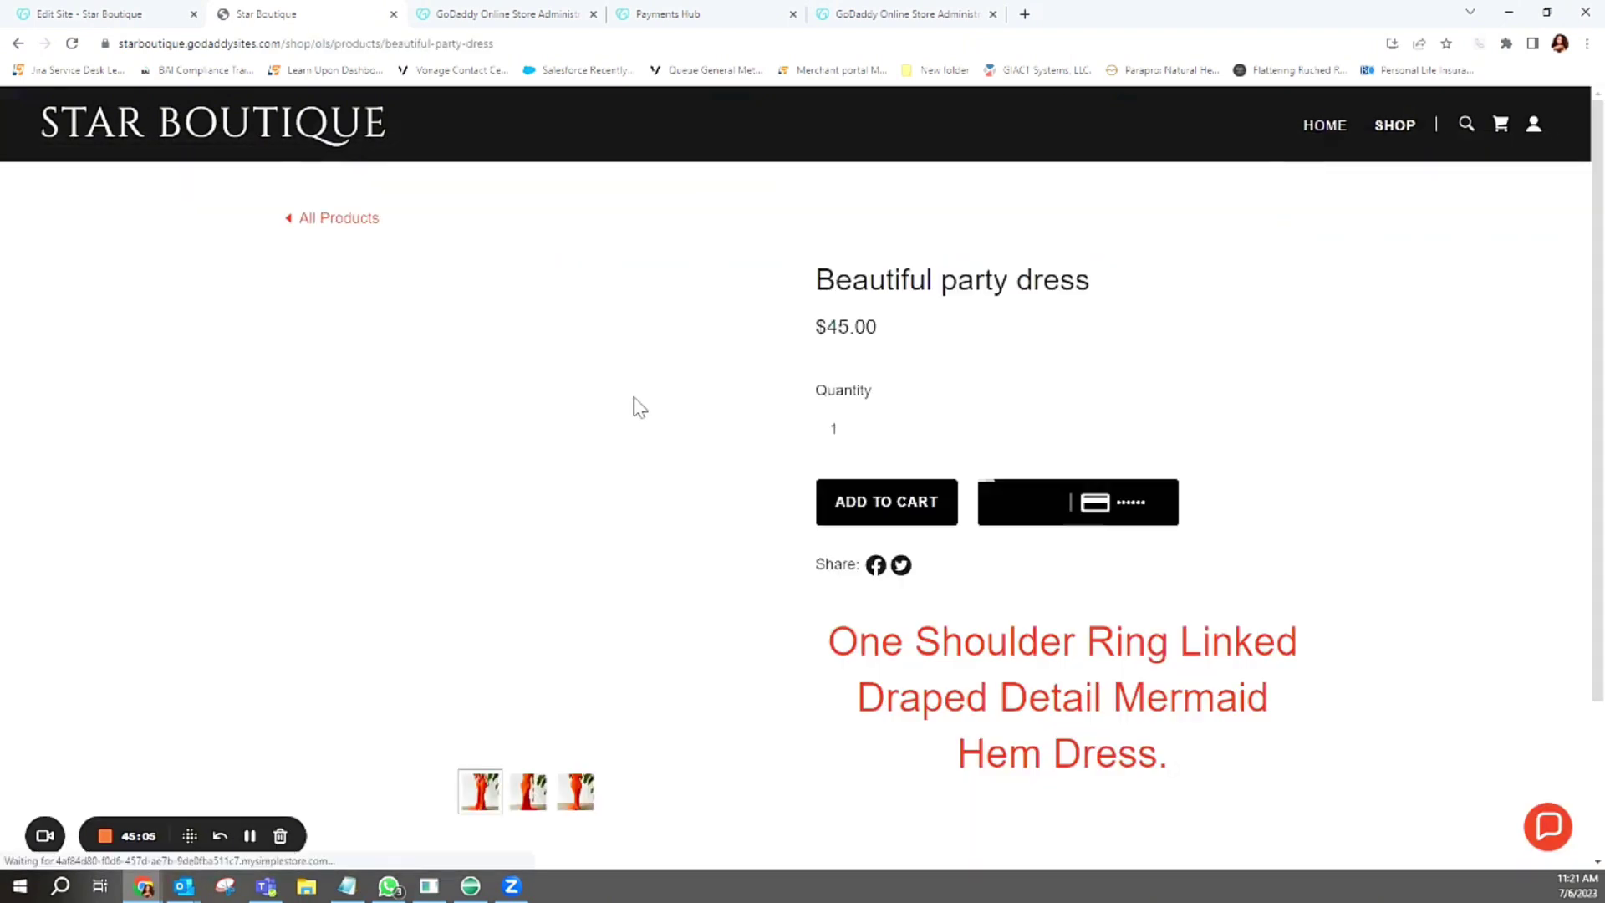
pyautogui.scroll(-2, 1088, 583)
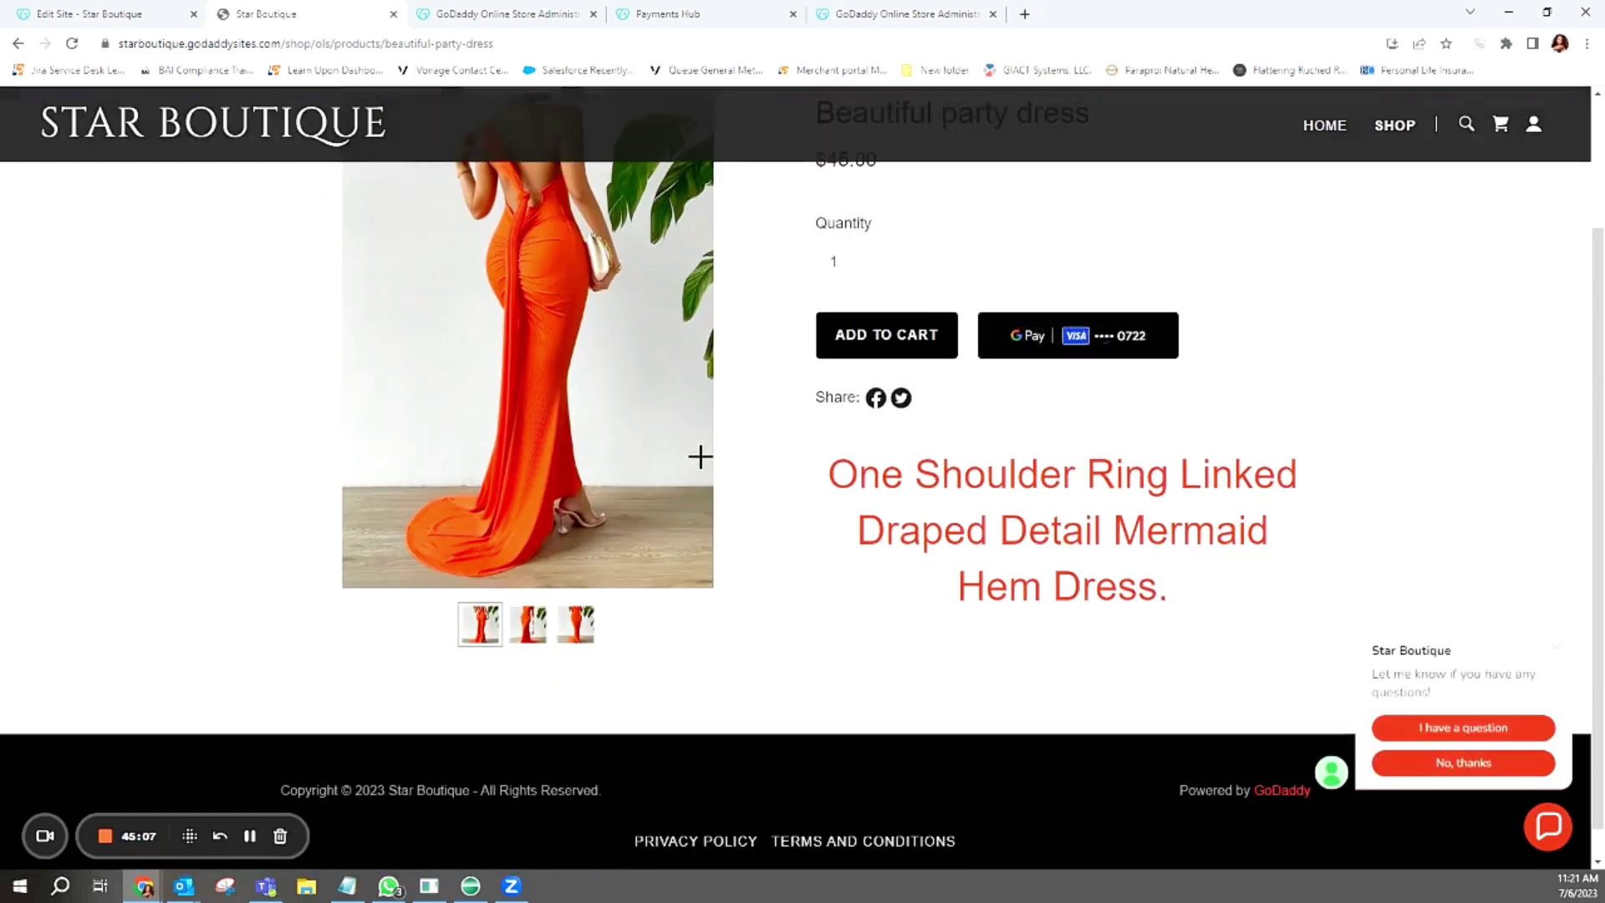
pyautogui.click(527, 622)
pyautogui.click(575, 625)
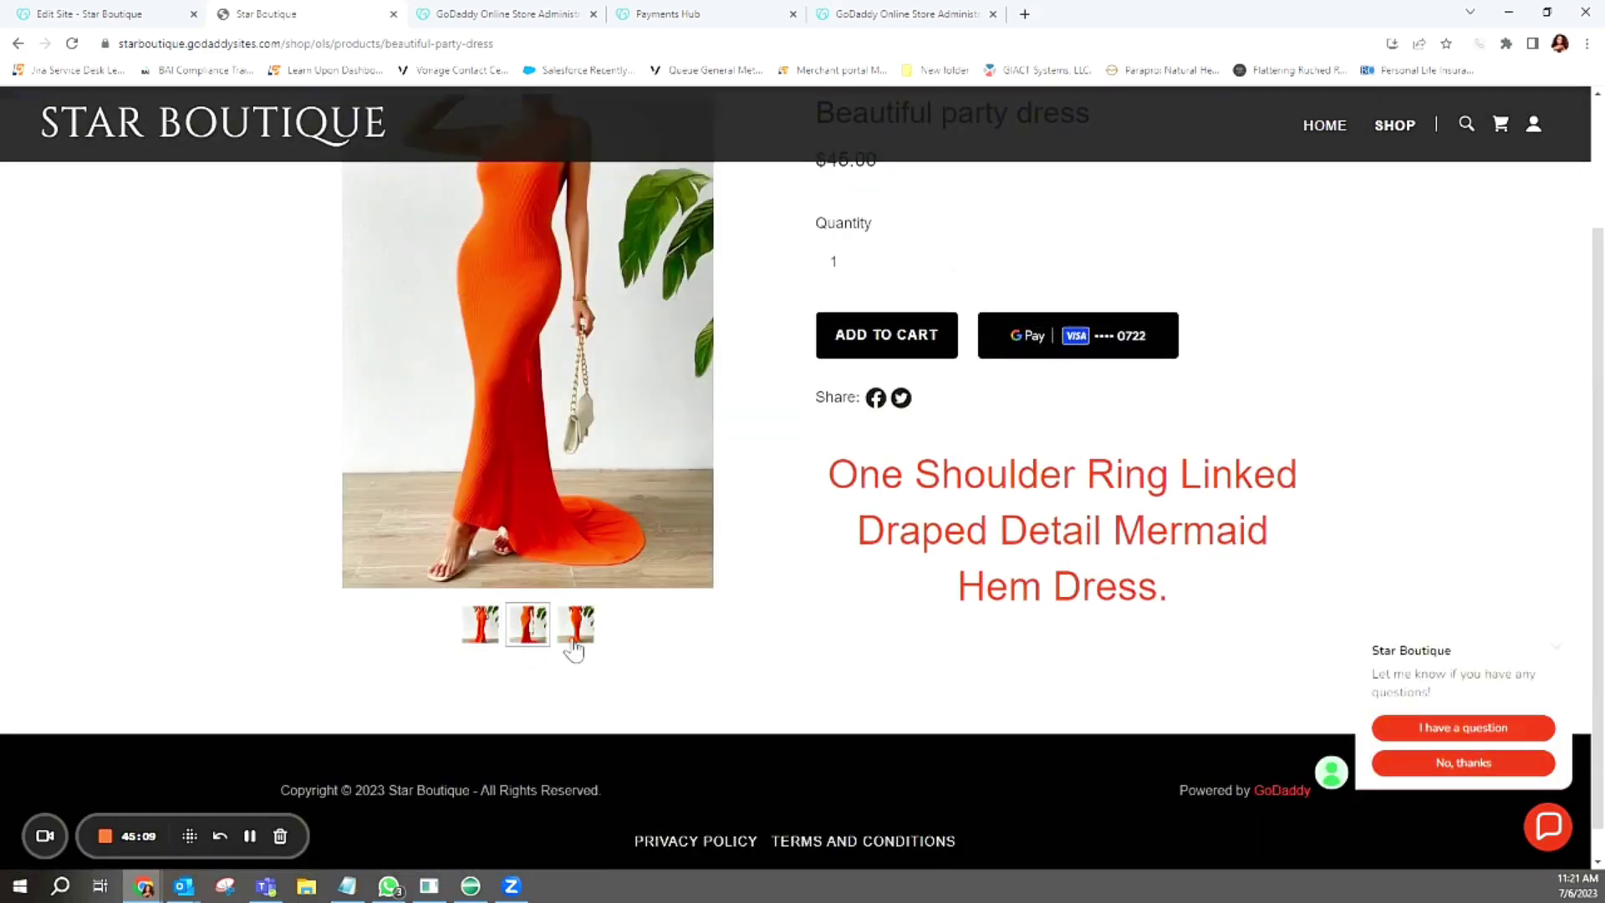
pyautogui.scroll(2, 793, 567)
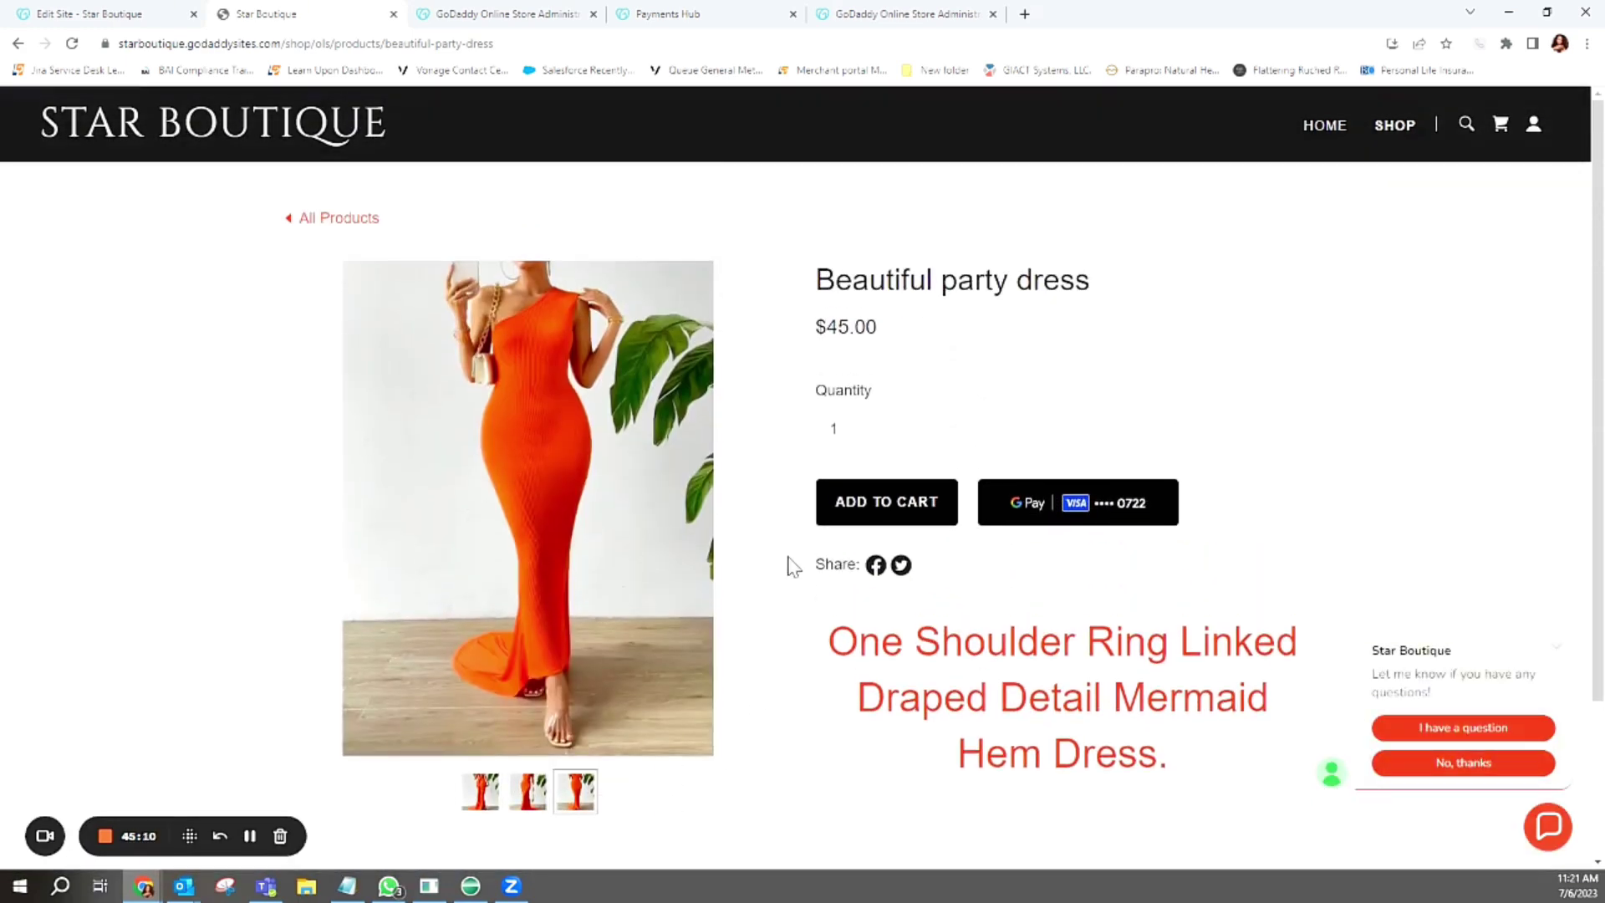
# Add one Beautiful party dress to the cart and open the shopping cart
pyautogui.click(876, 508)
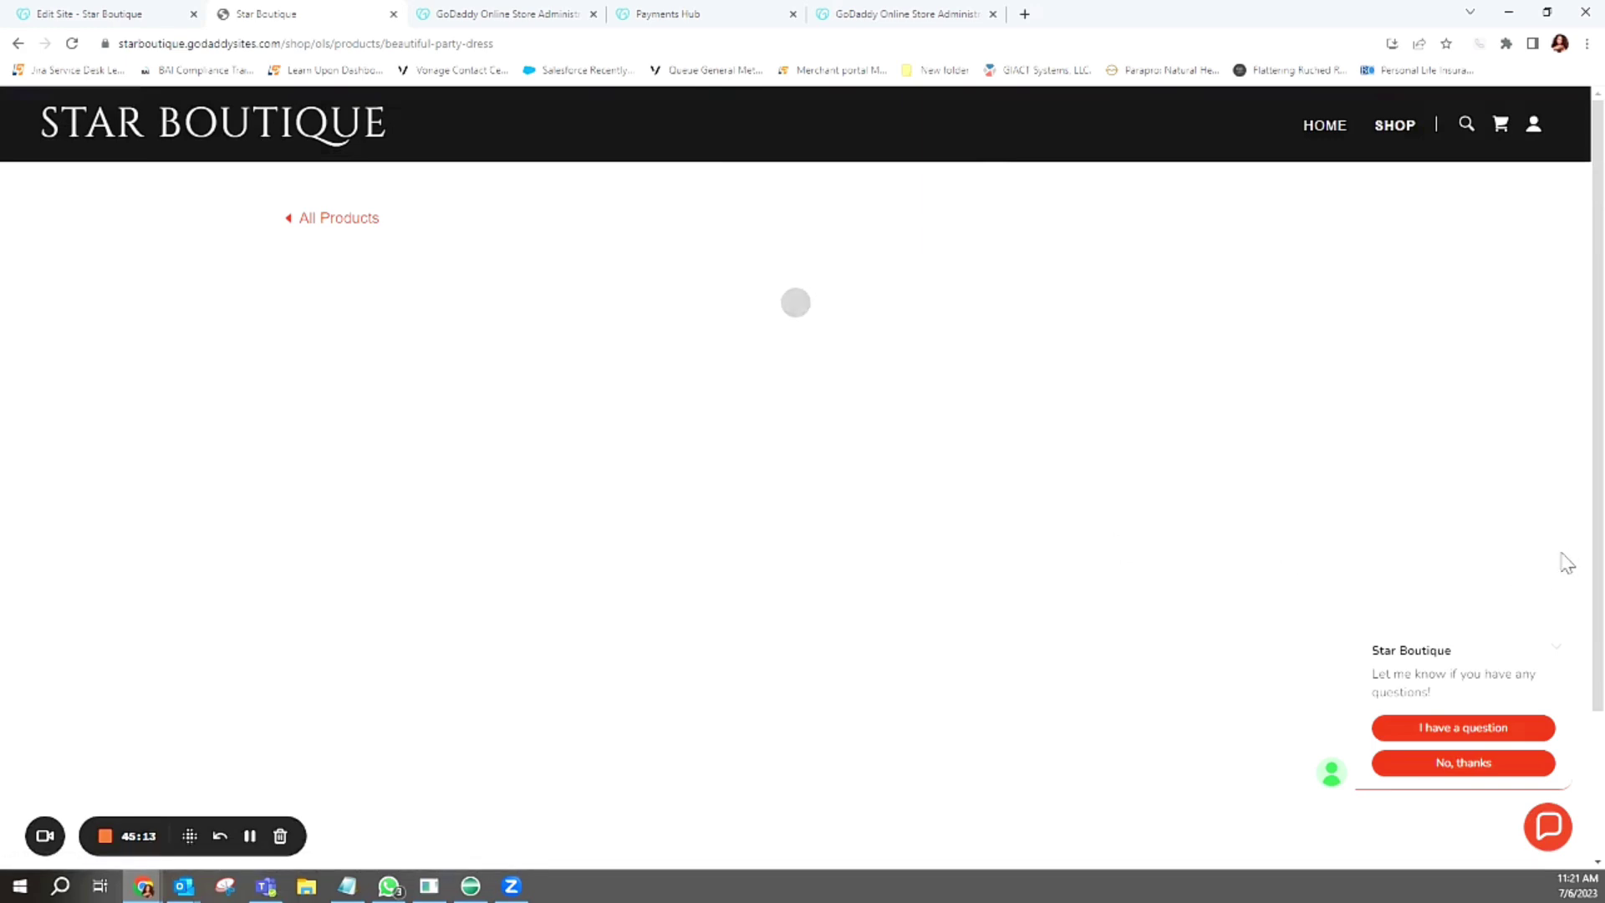
pyautogui.click(18, 44)
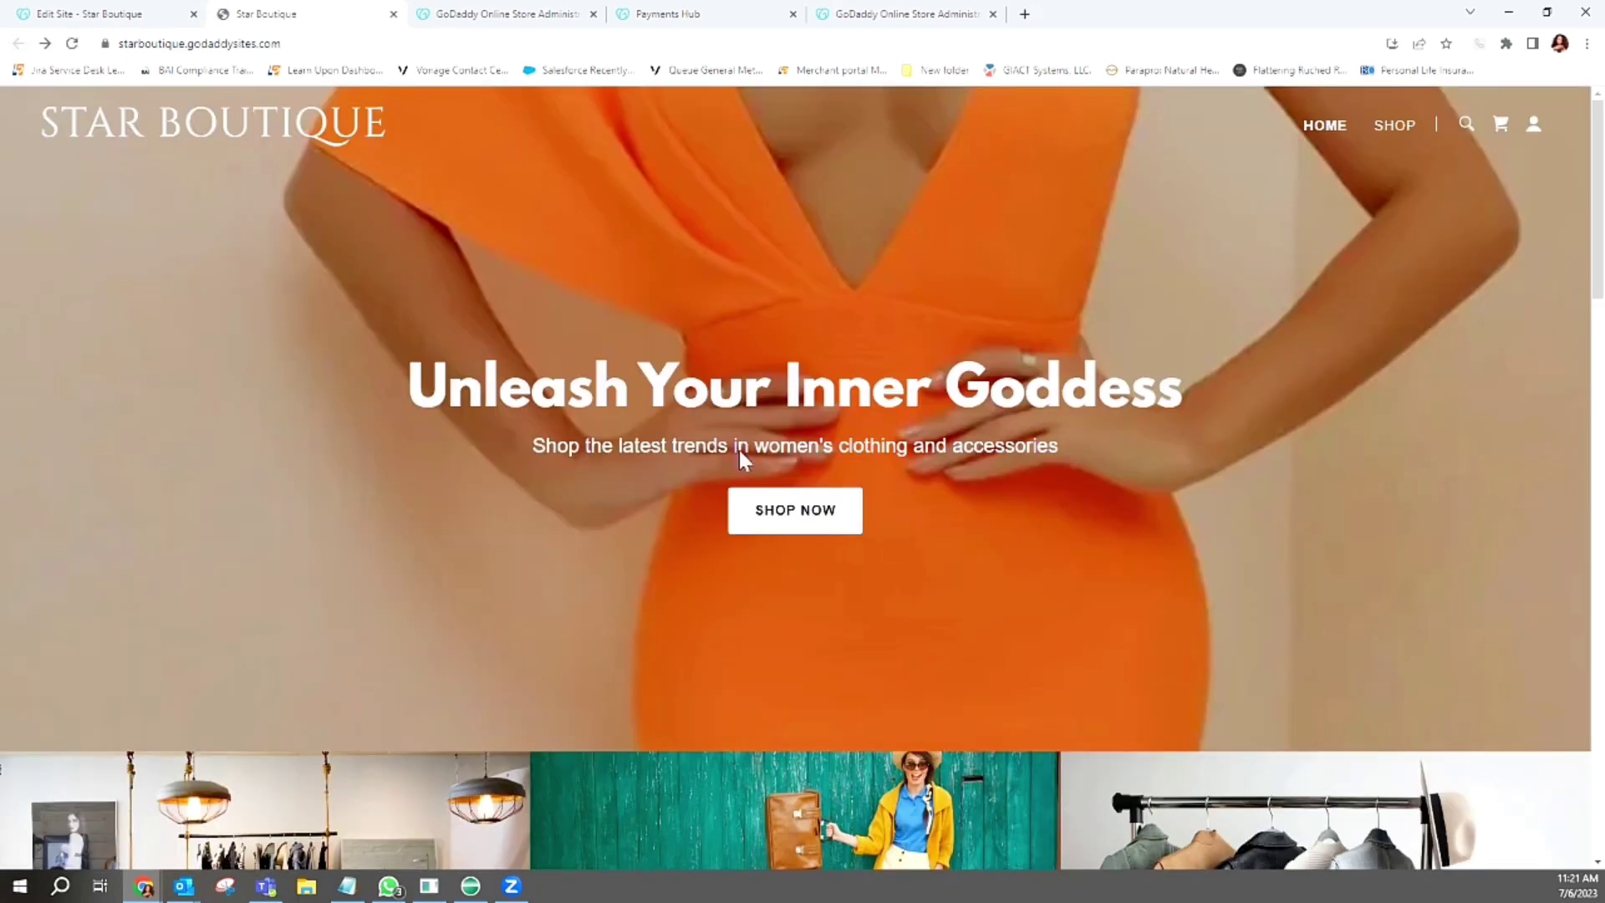
pyautogui.click(1389, 127)
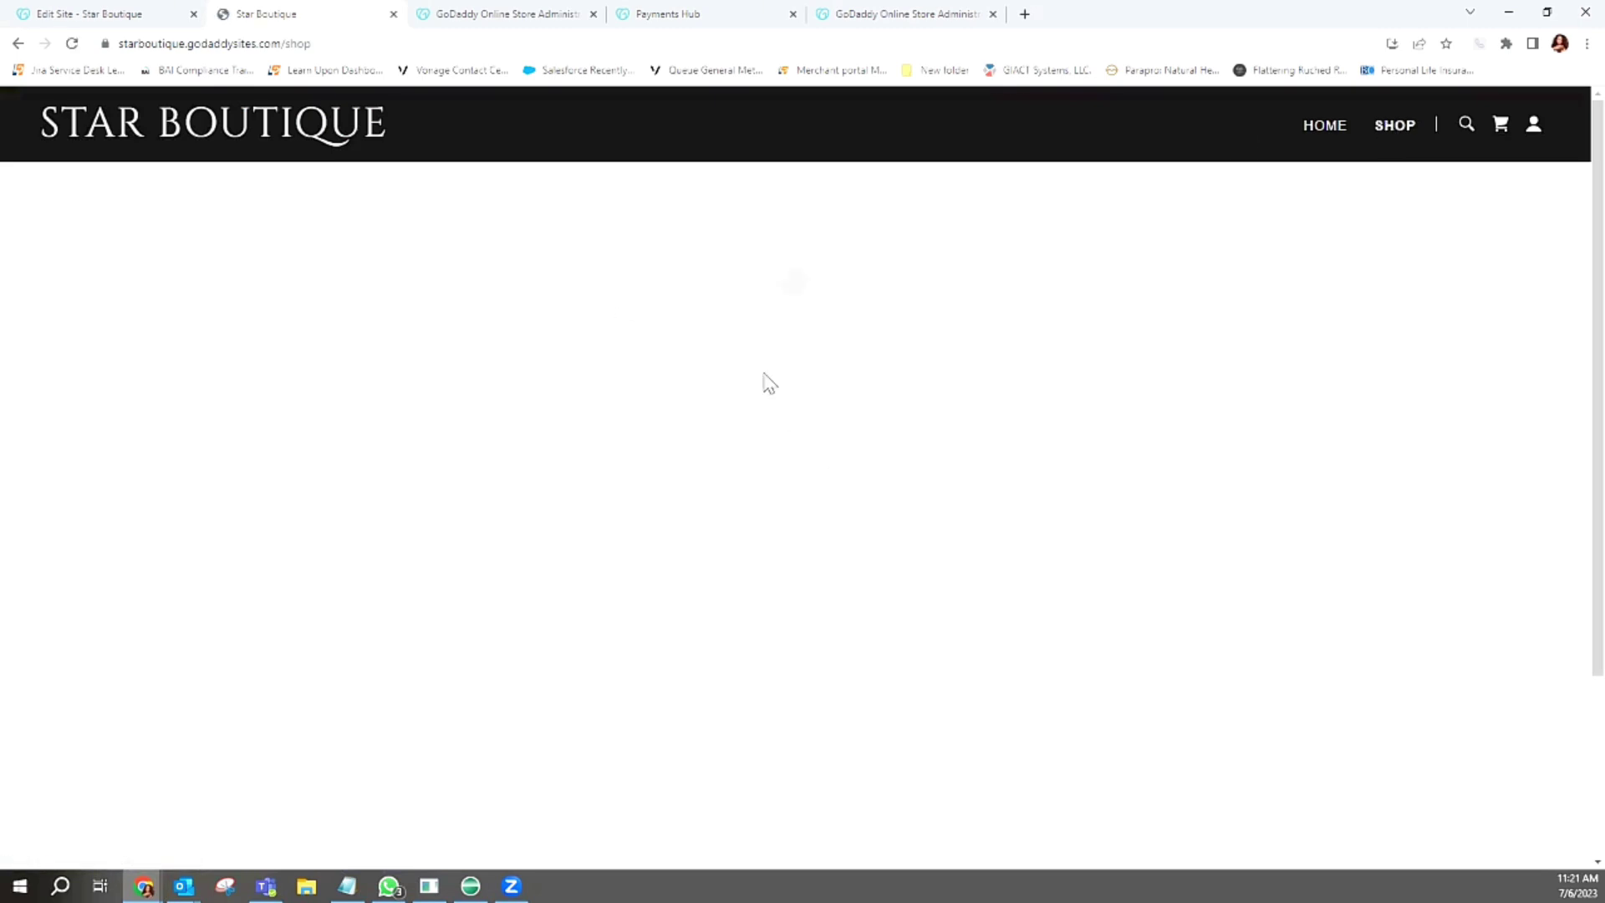
pyautogui.click(931, 460)
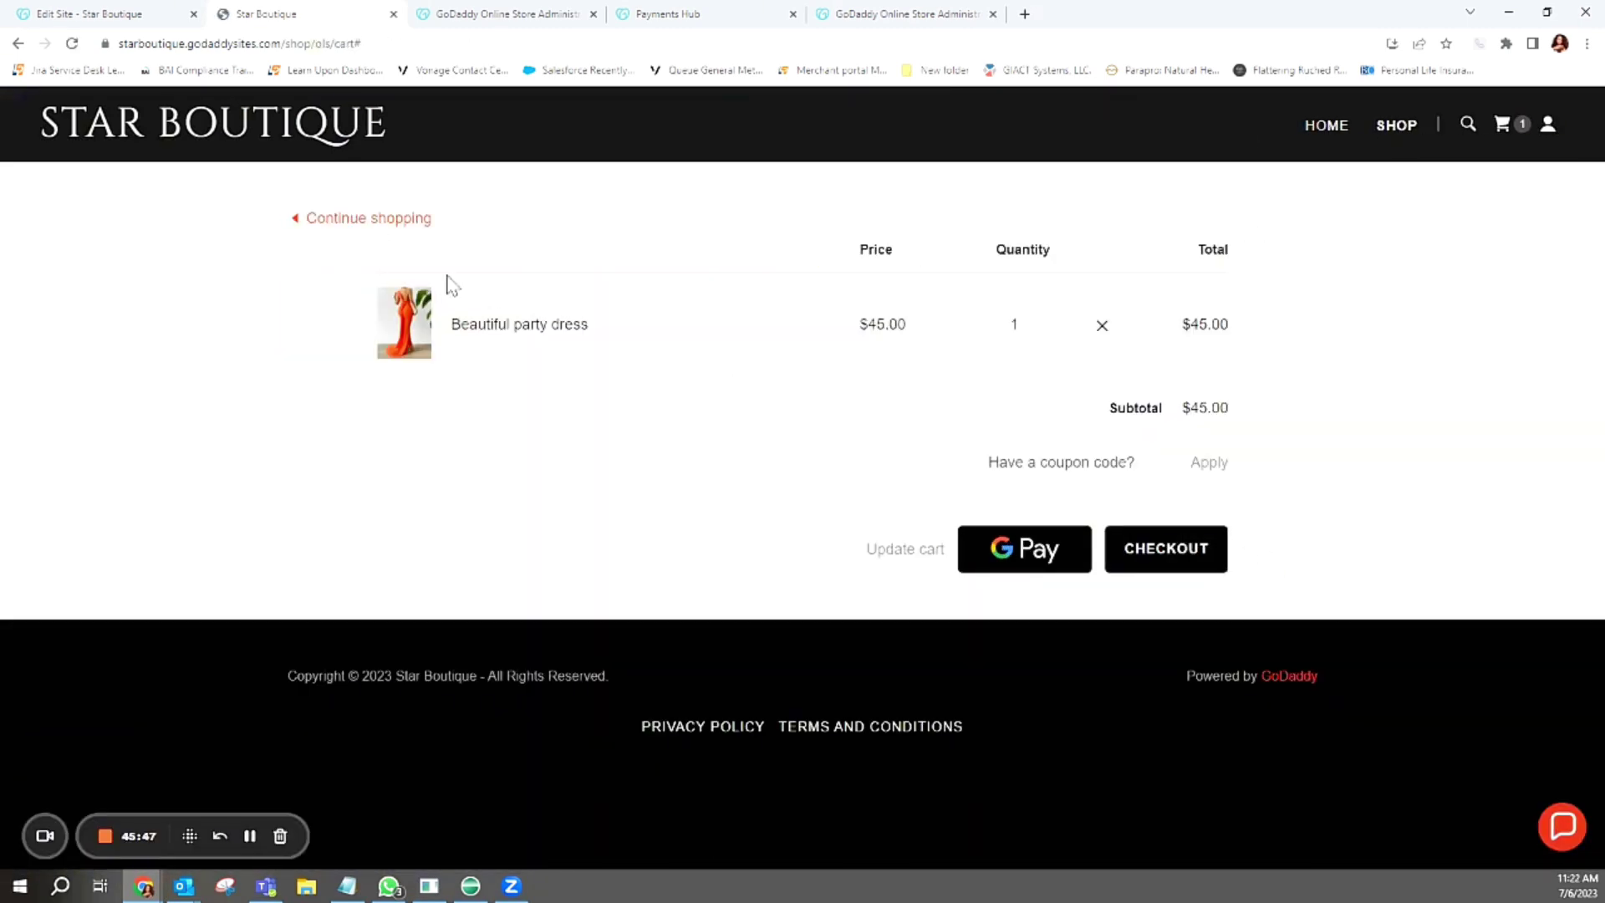
# Proceed to checkout and review the customer information and shipping address form without filling it in
pyautogui.click(1177, 545)
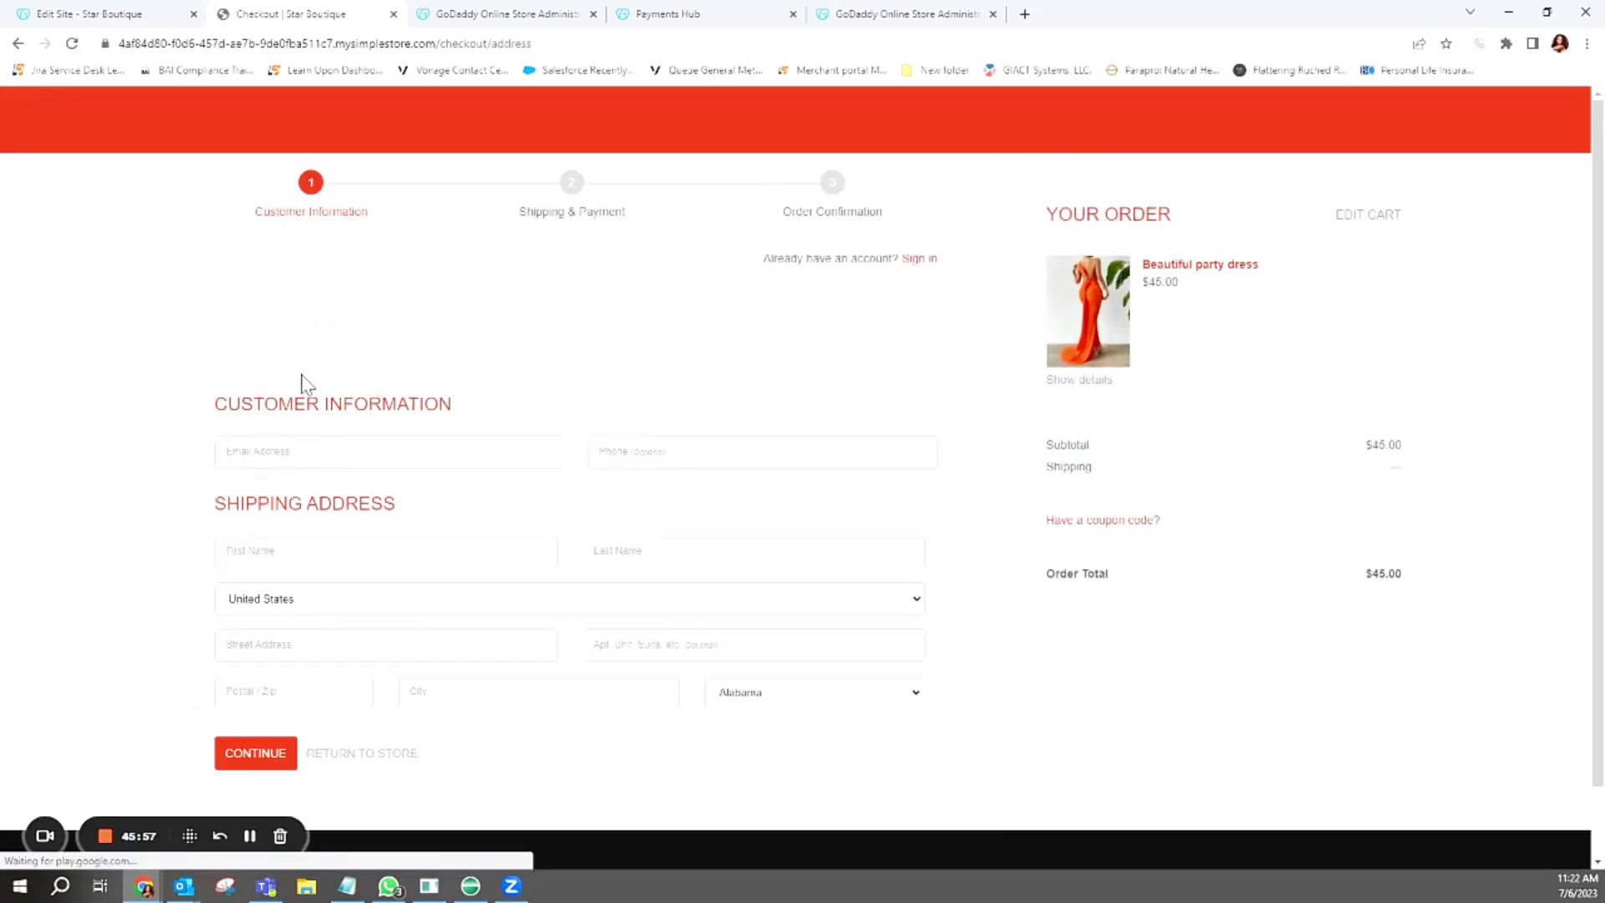
pyautogui.scroll(-1, 702, 556)
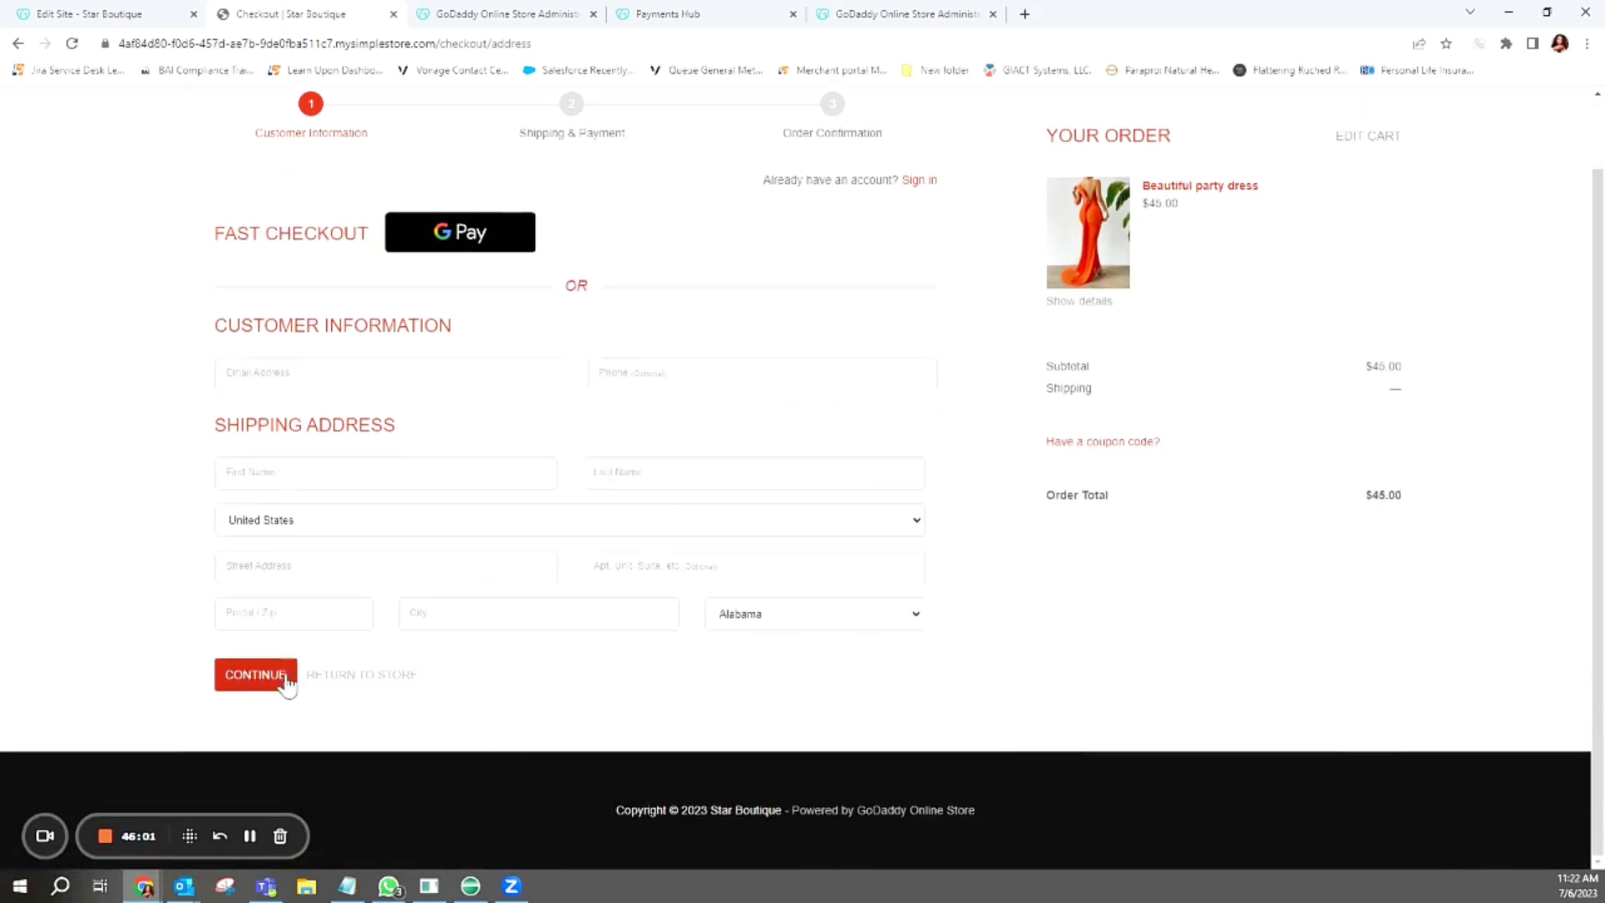
pyautogui.scroll(1, 539, 588)
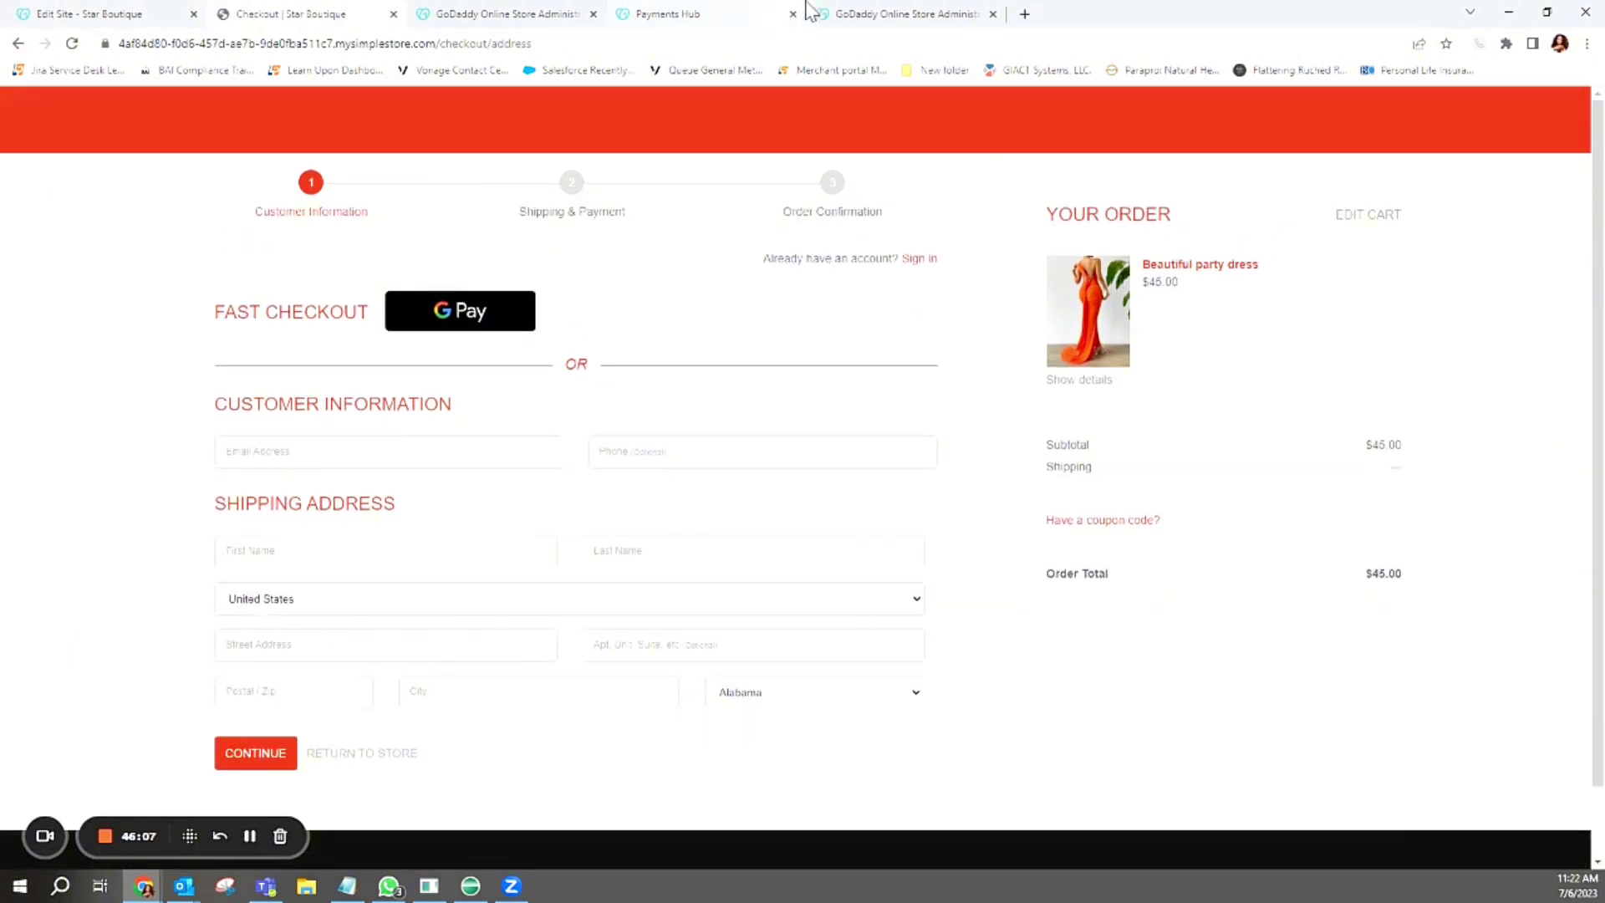
# Return to the Star Boutique site editor, dismiss the site-is-live message and look over the Shop page down to its footer
pyautogui.click(1025, 14)
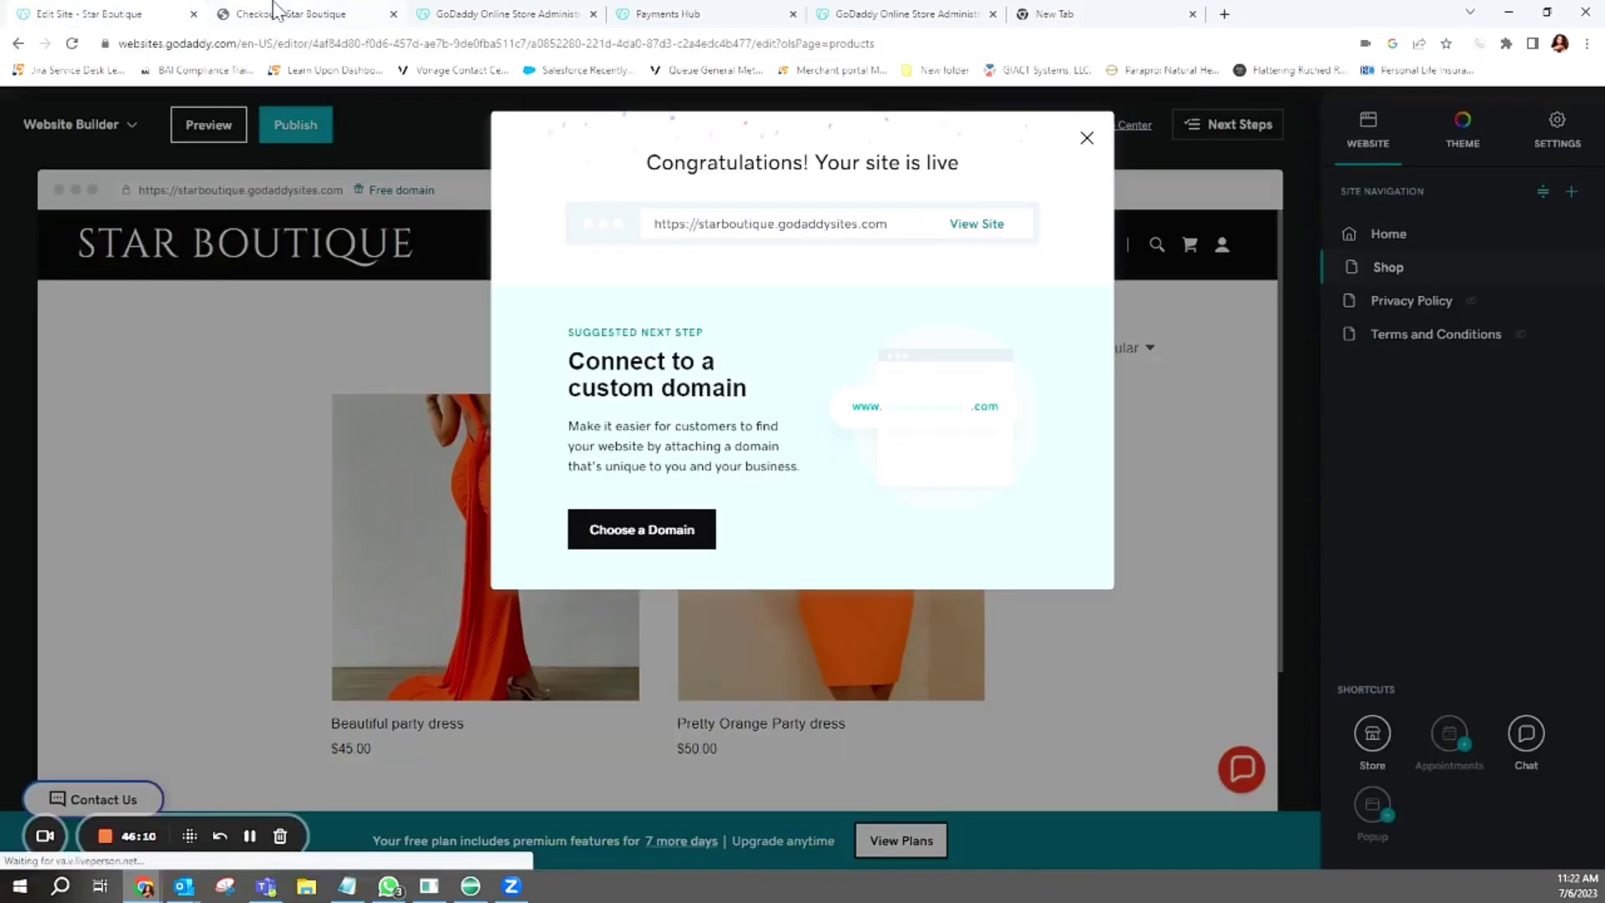
pyautogui.click(92, 13)
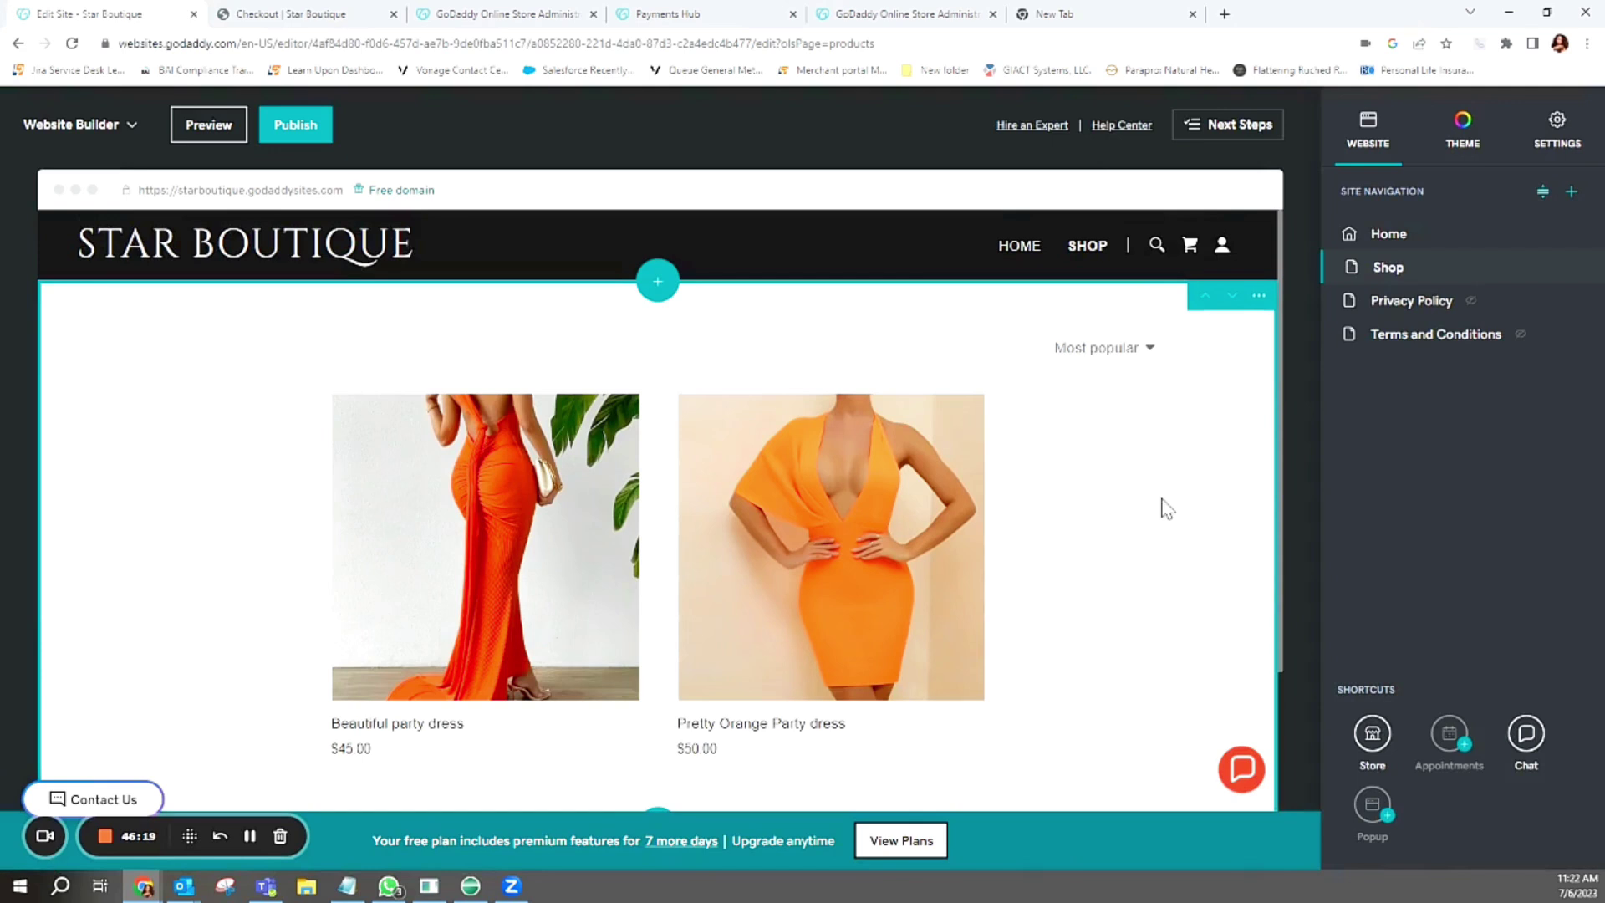
pyautogui.scroll(-2, 985, 430)
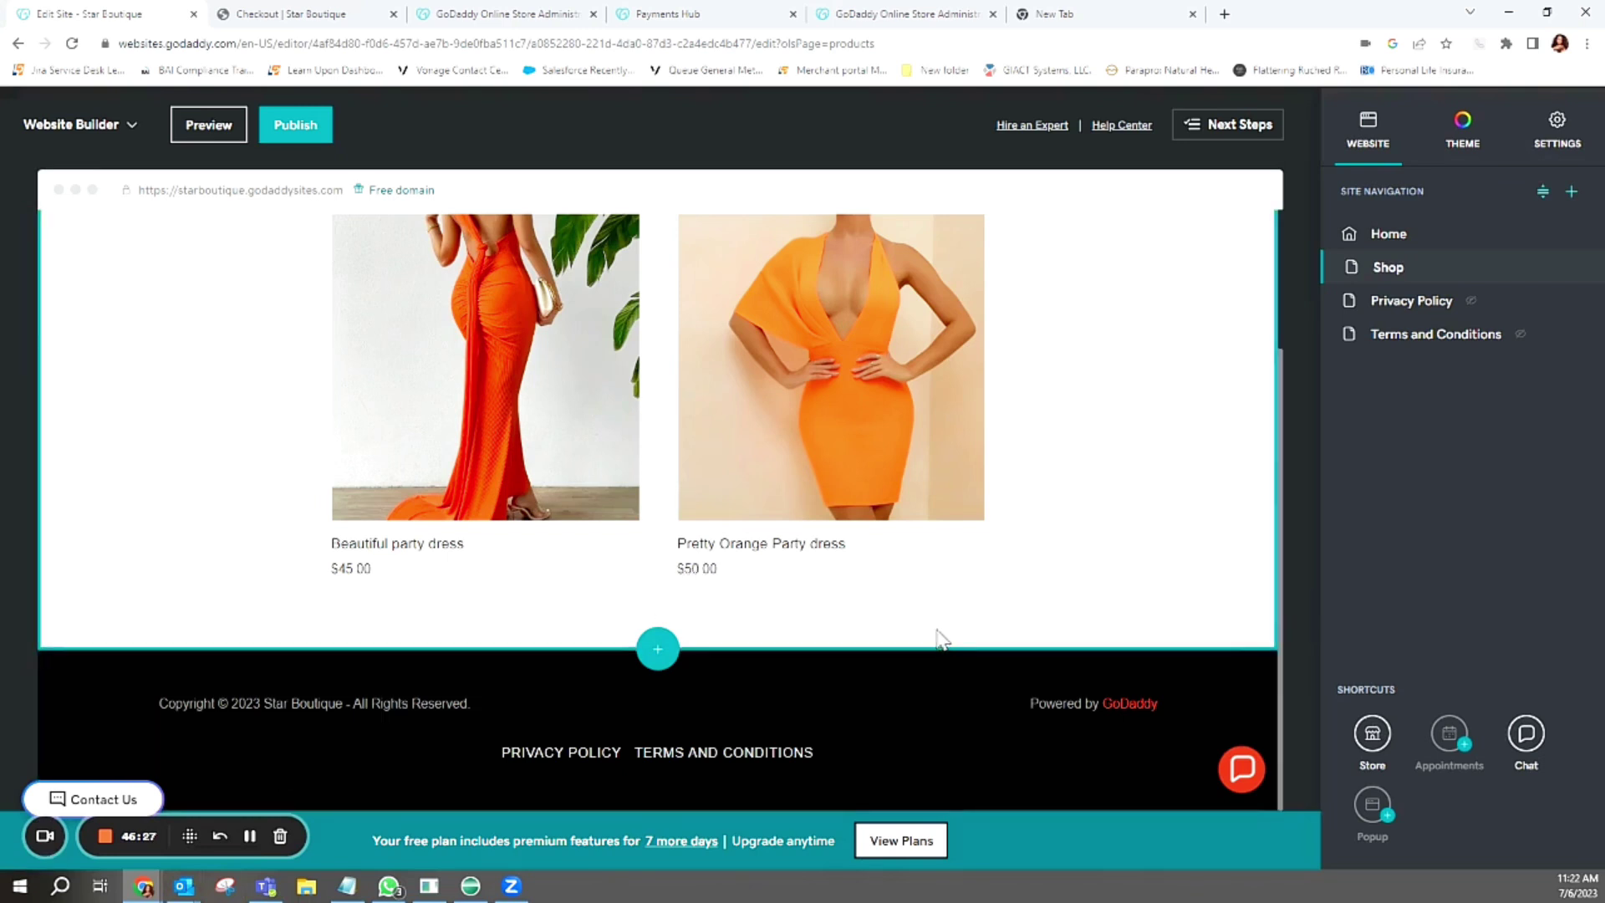
pyautogui.scroll(2, 1052, 606)
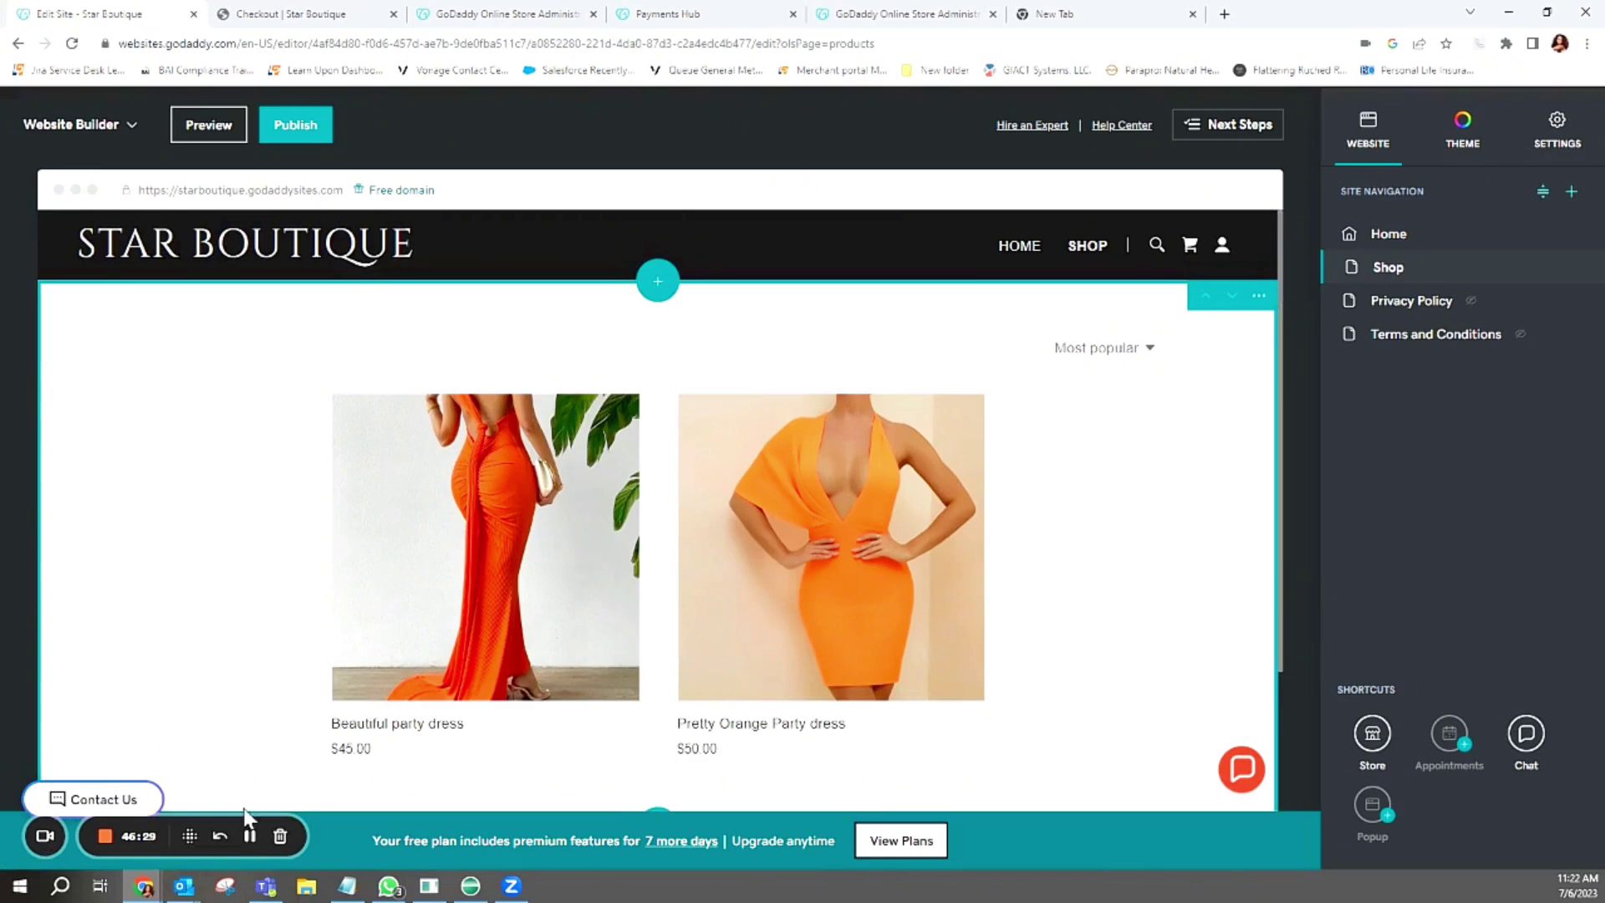